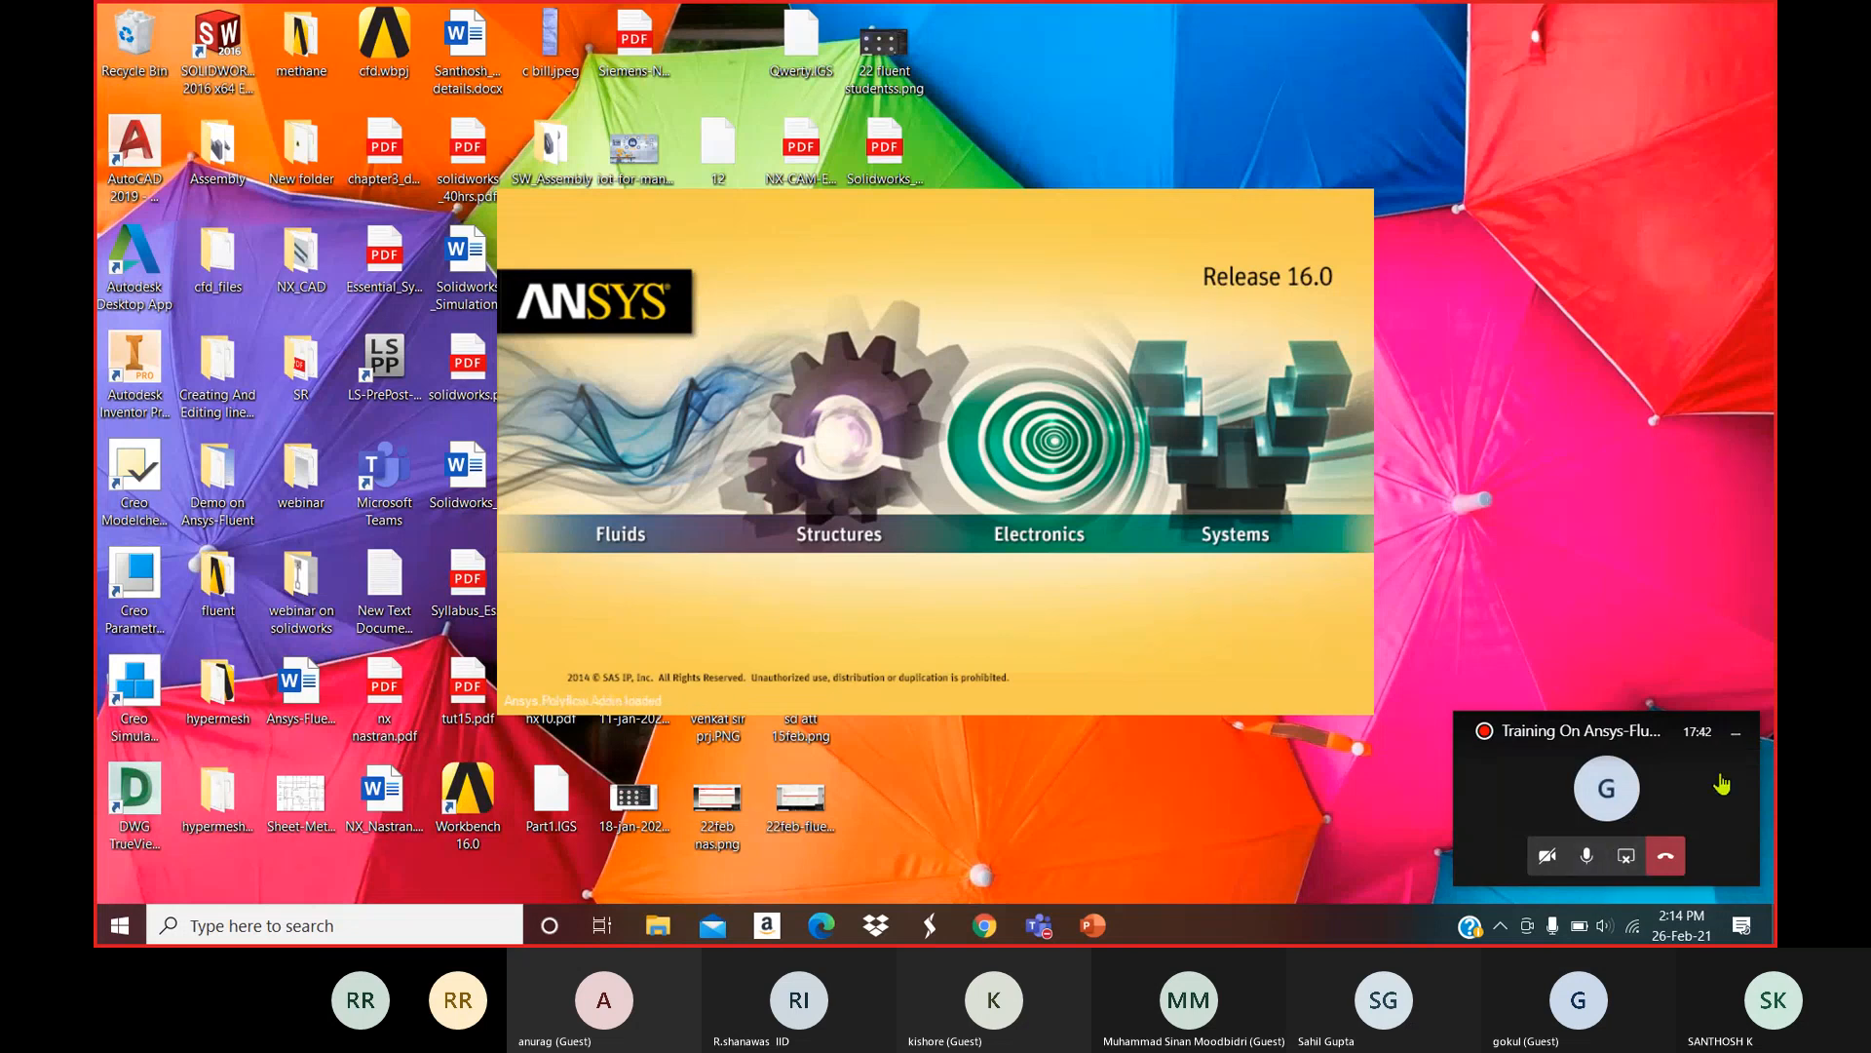
# Create a Fluid Flow (Fluent) analysis system named "Modeling Radation and natural convection".
pyautogui.click(1748, 733)
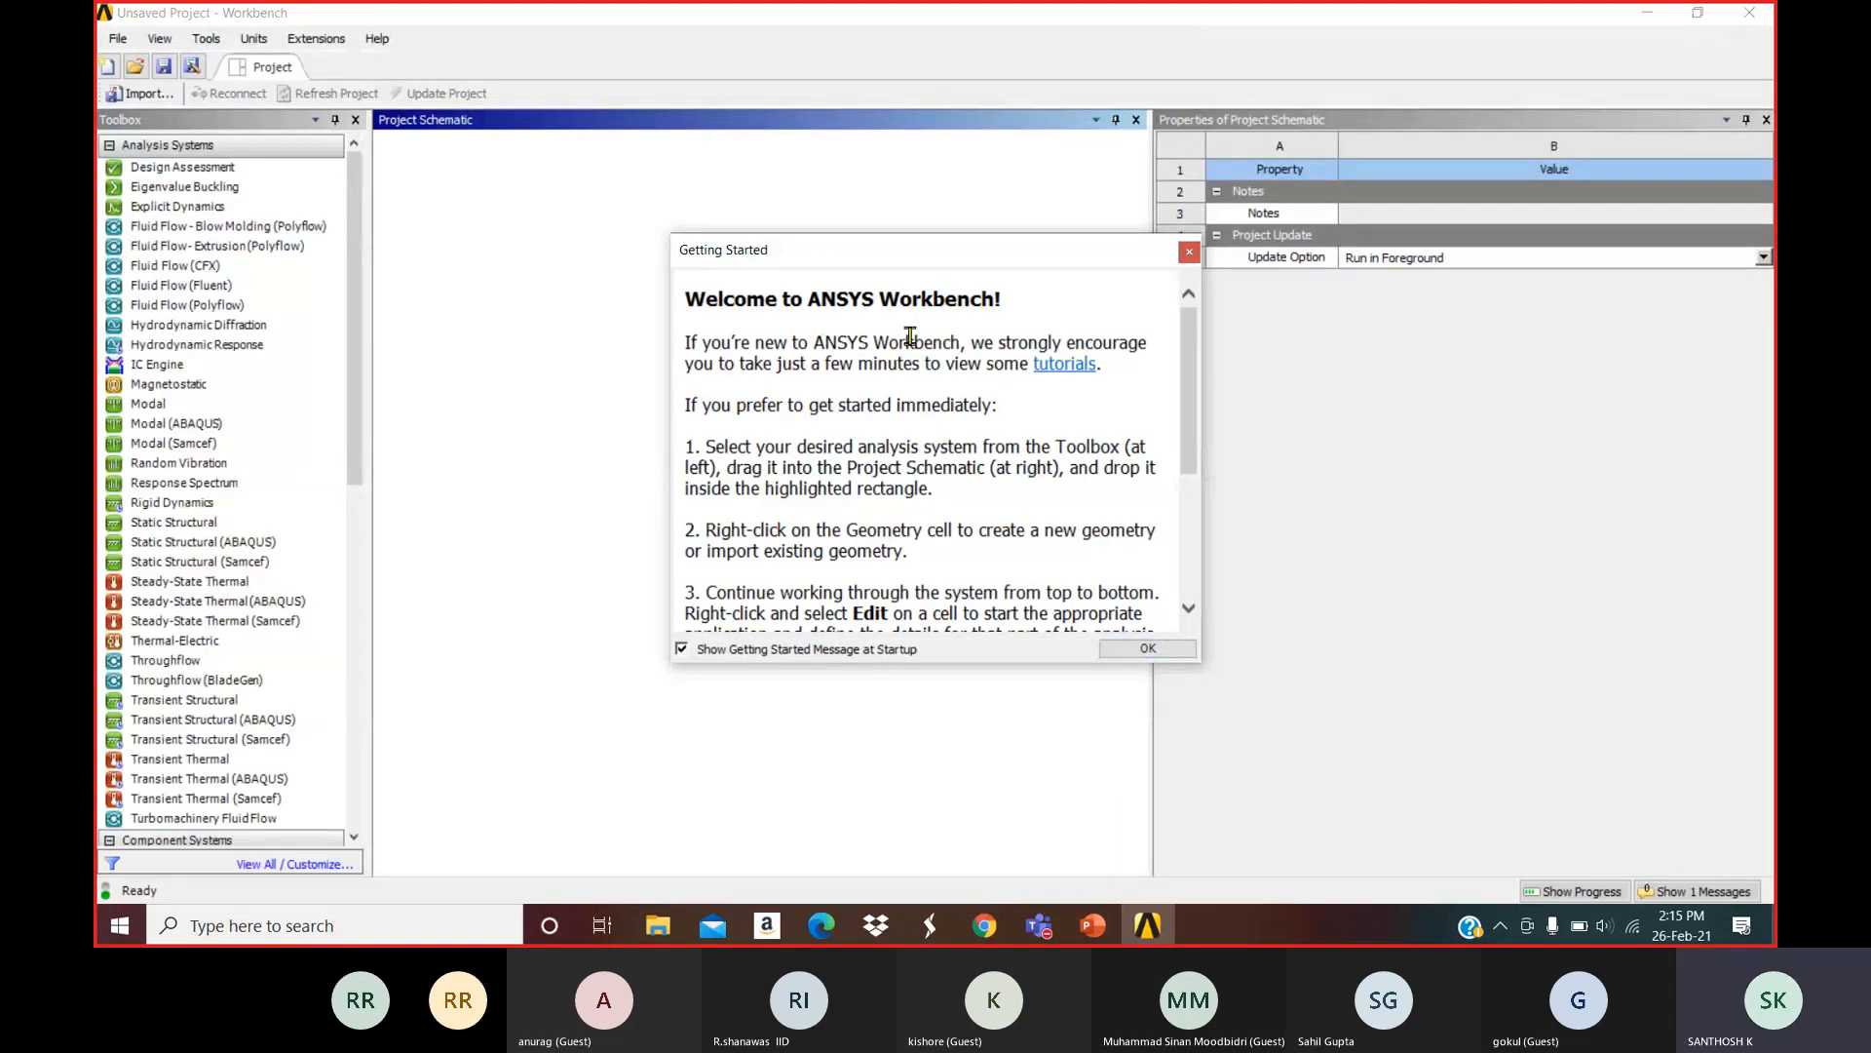
pyautogui.click(1146, 648)
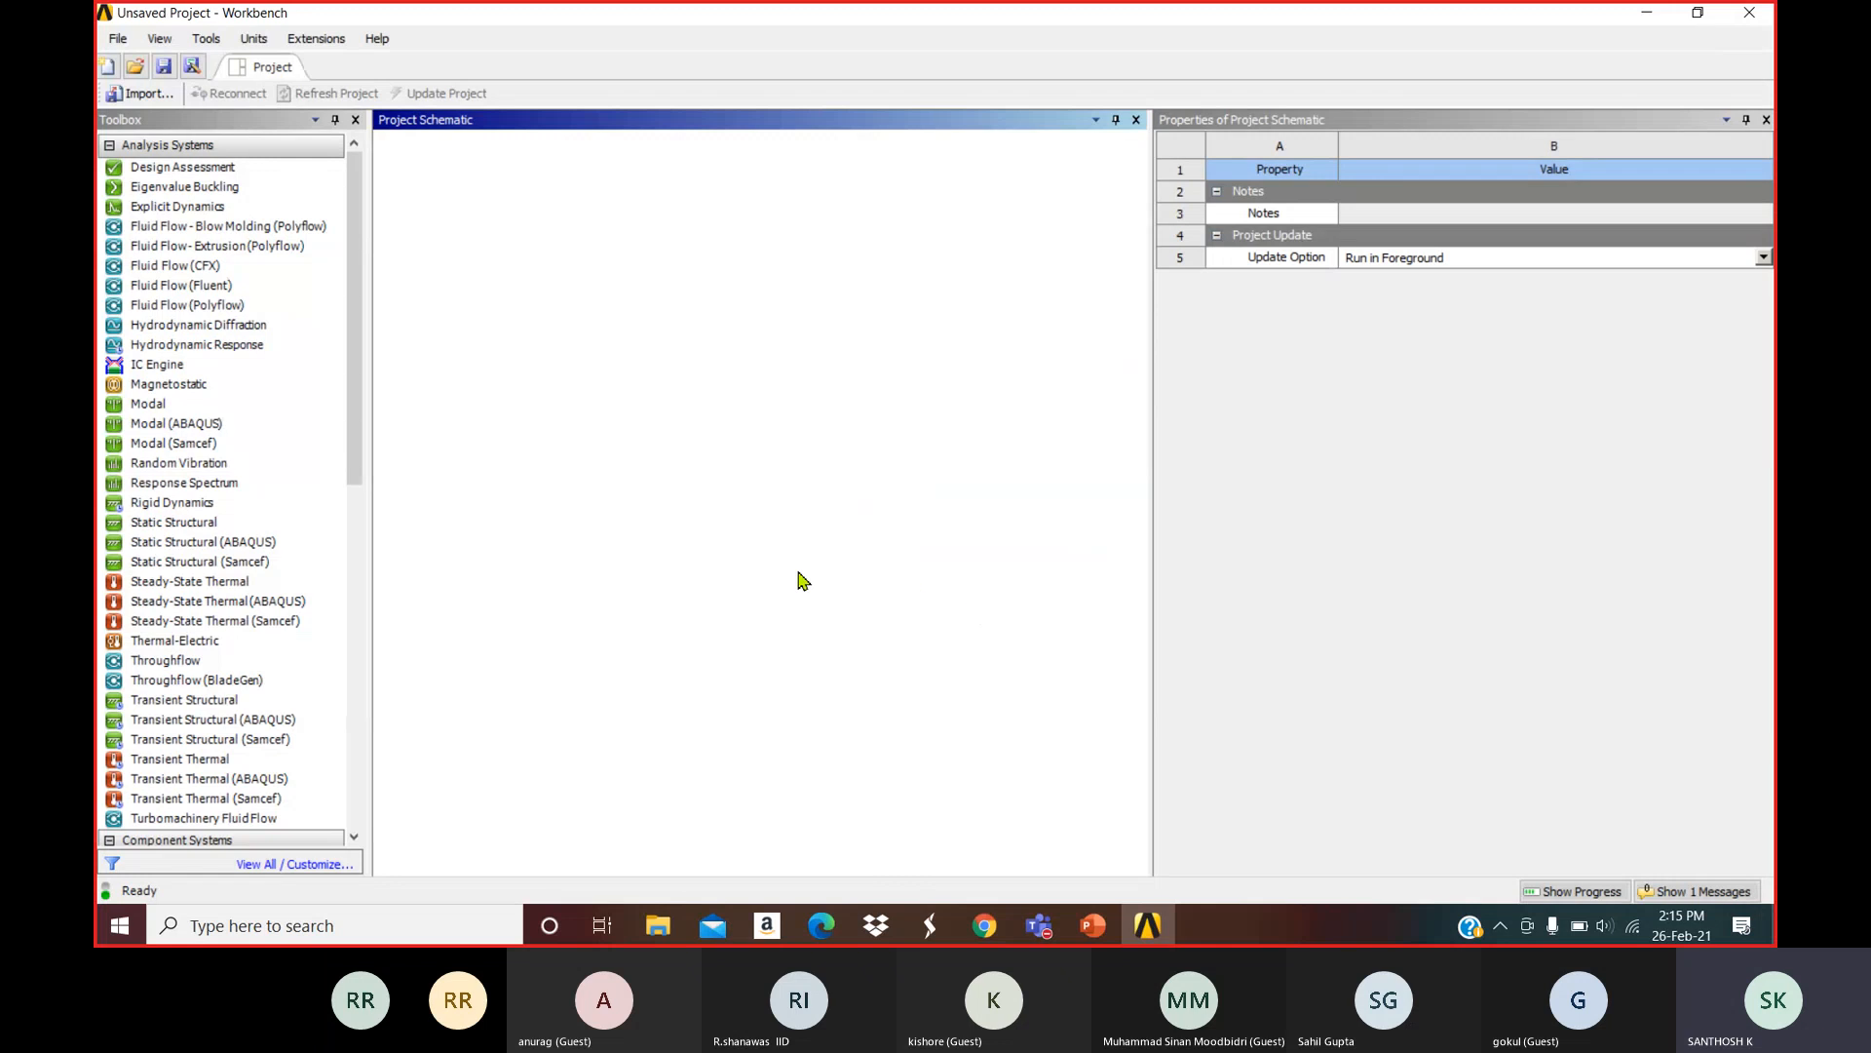
pyautogui.doubleClick(137, 292)
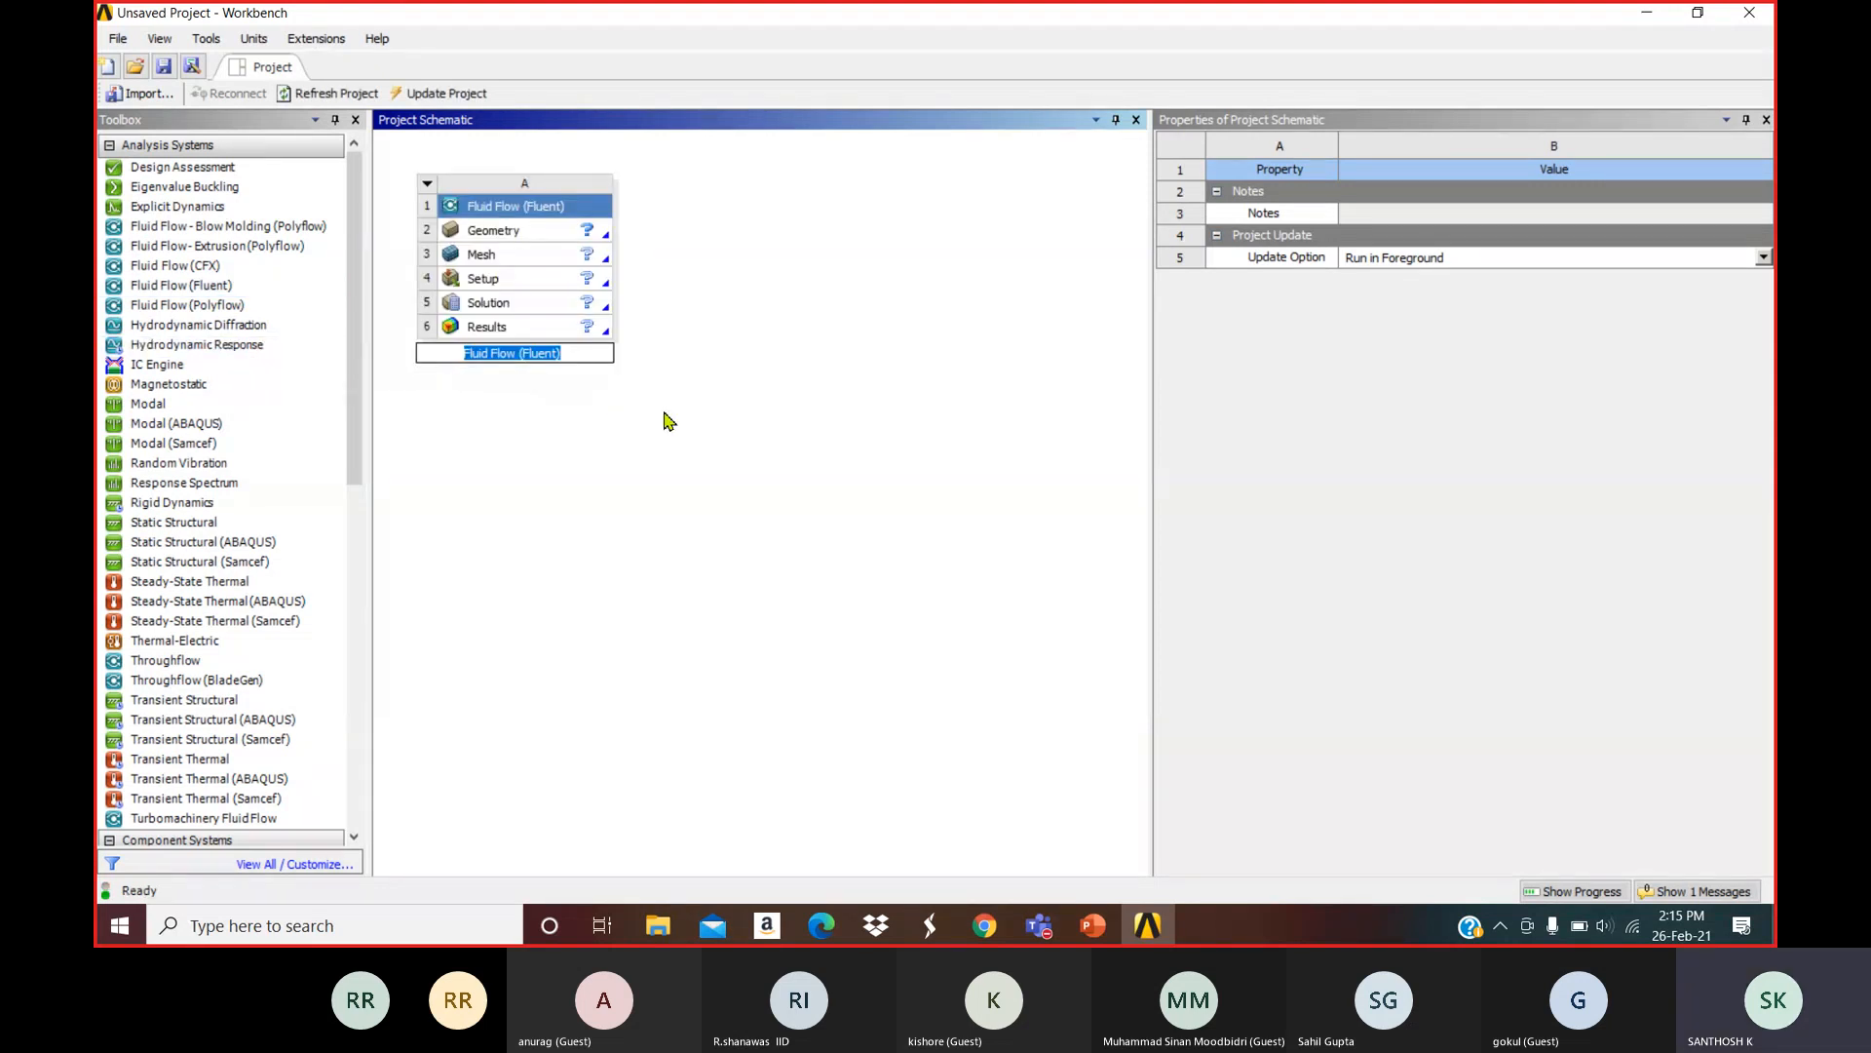
pyautogui.write('Modeling Radation an')
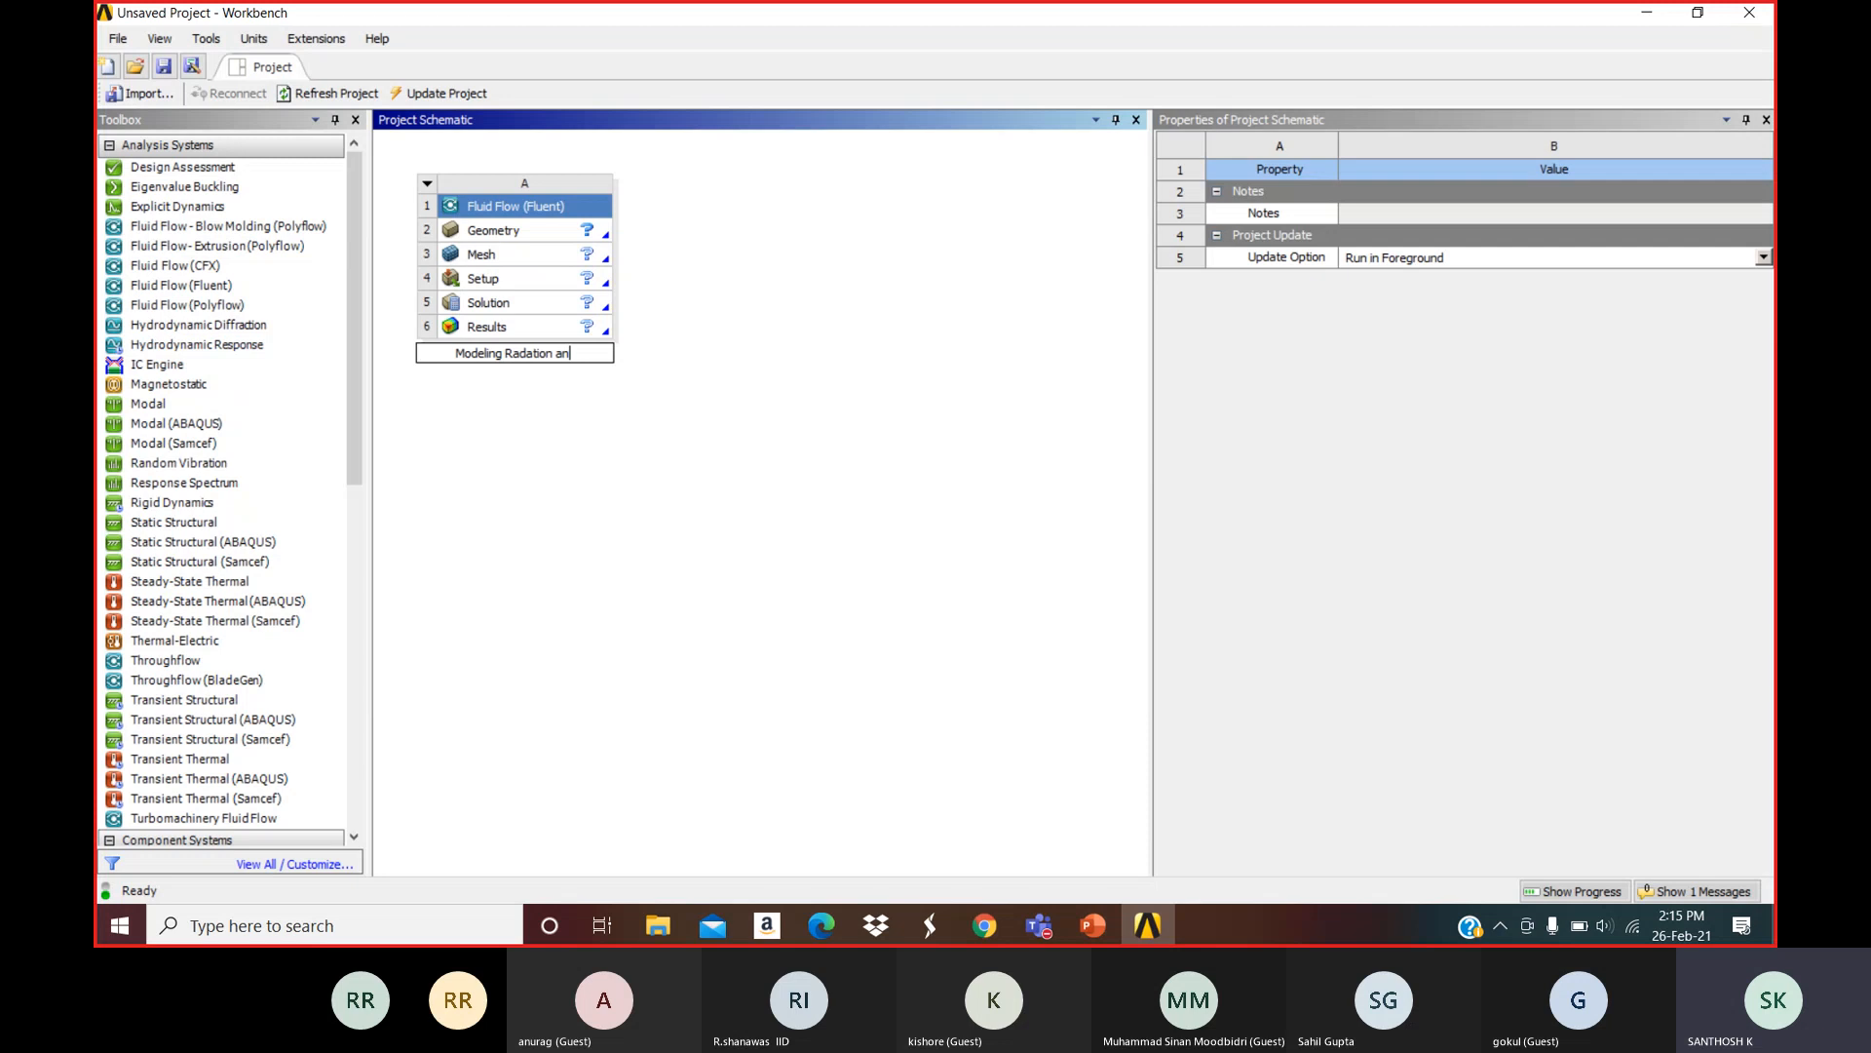
pyautogui.write('d natural convection')
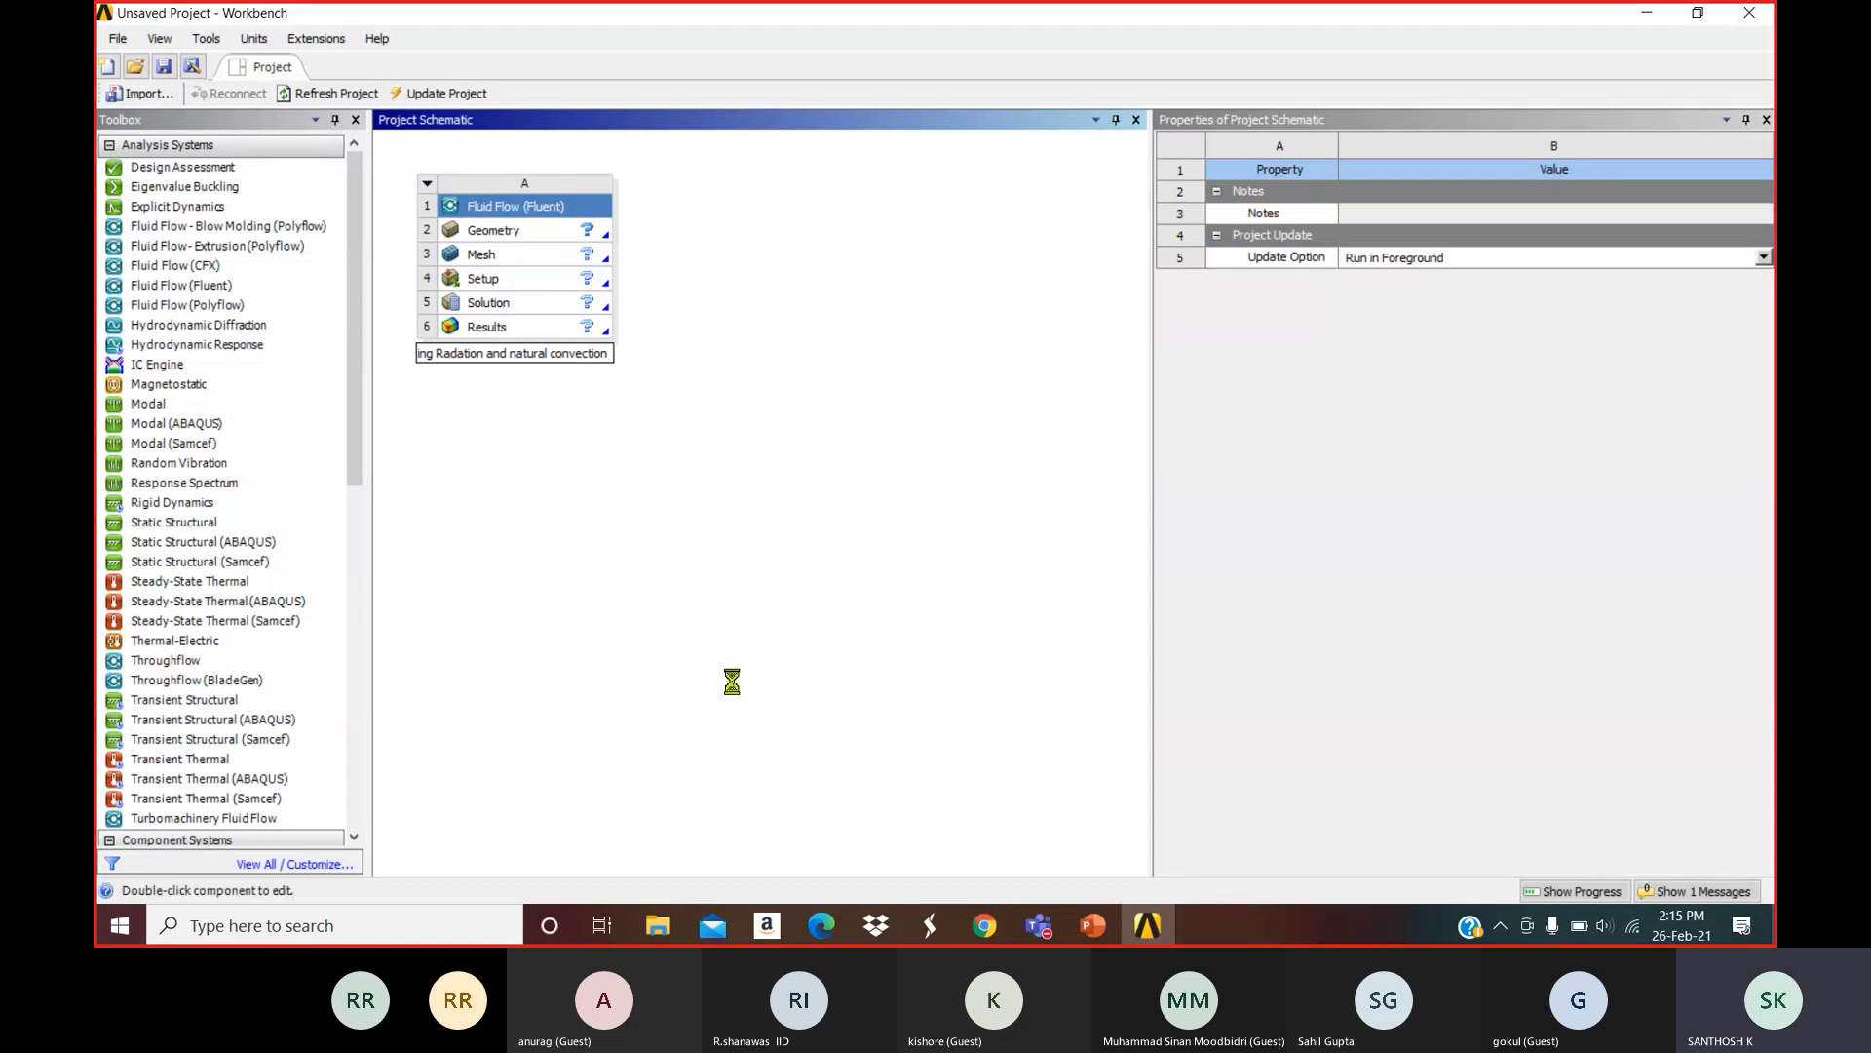
pyautogui.press('Return')
# Import the mesh file radbox.msh into the Mesh cell of the Fluent system.
pyautogui.click(563, 255)
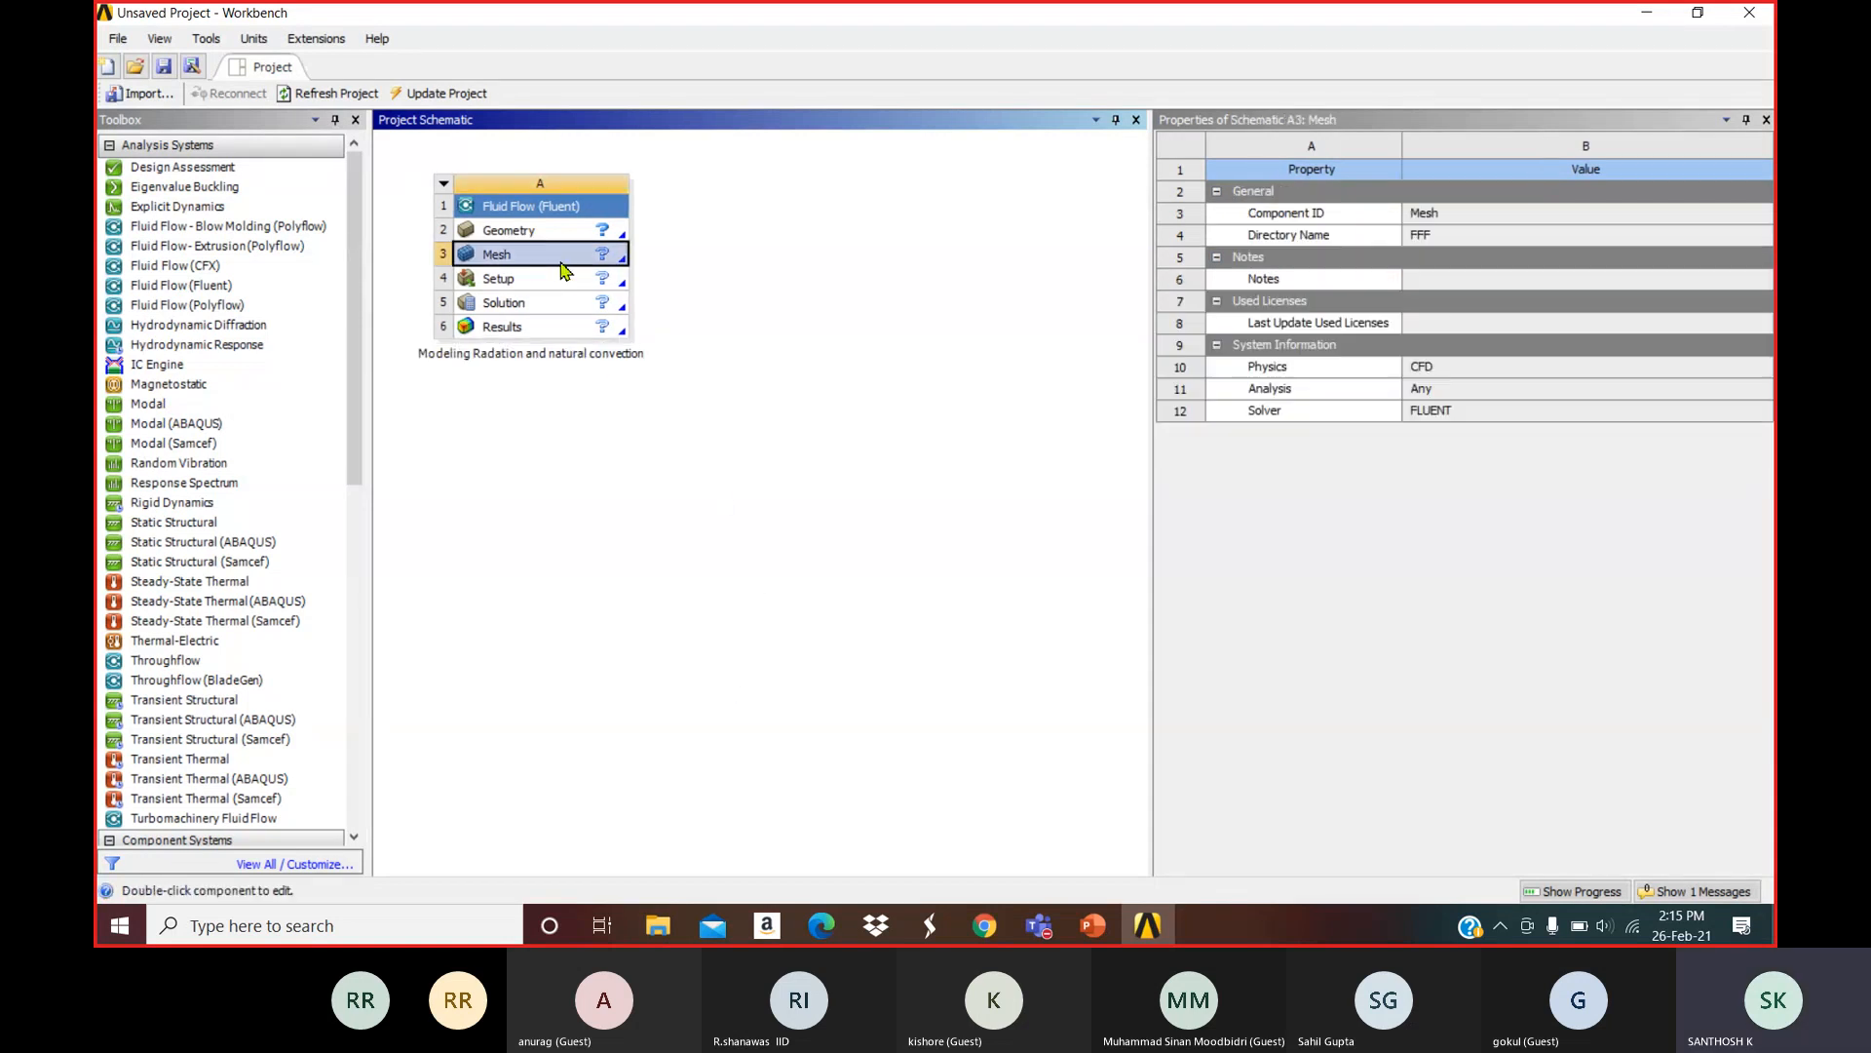
pyautogui.rightClick(562, 269)
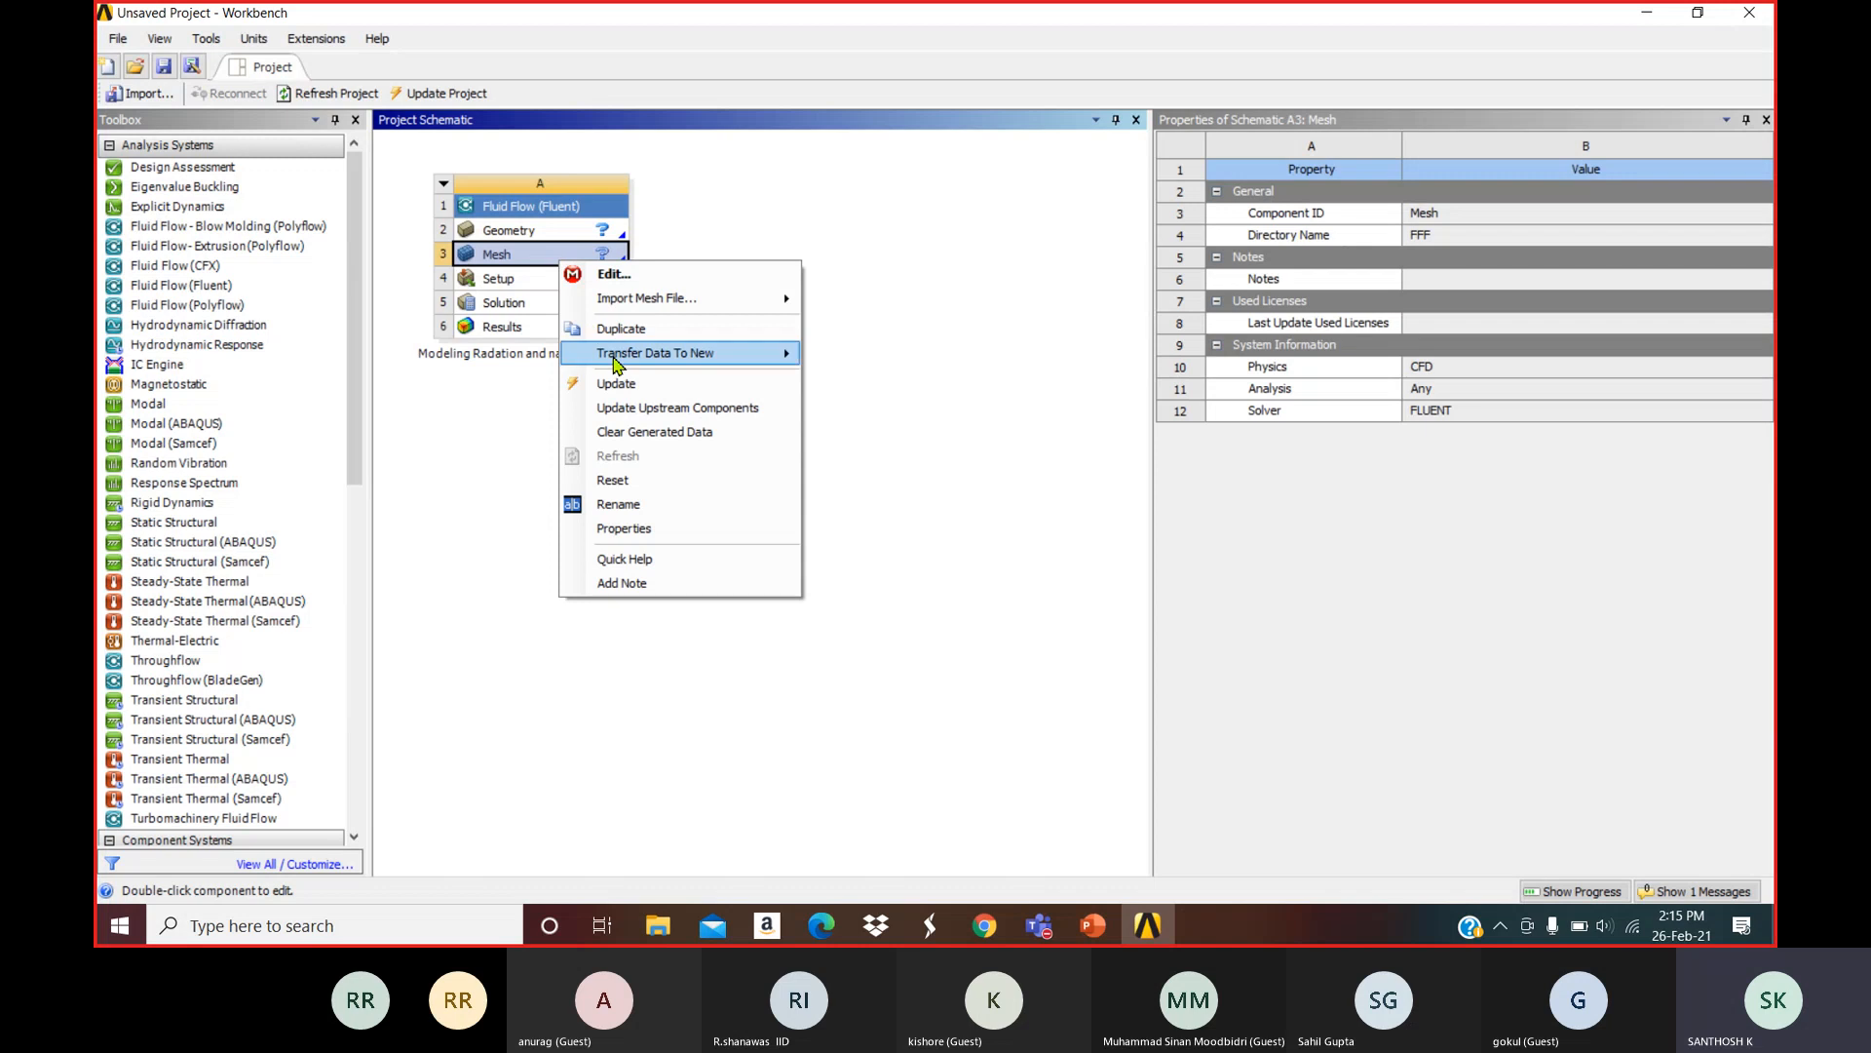
pyautogui.moveTo(634, 302)
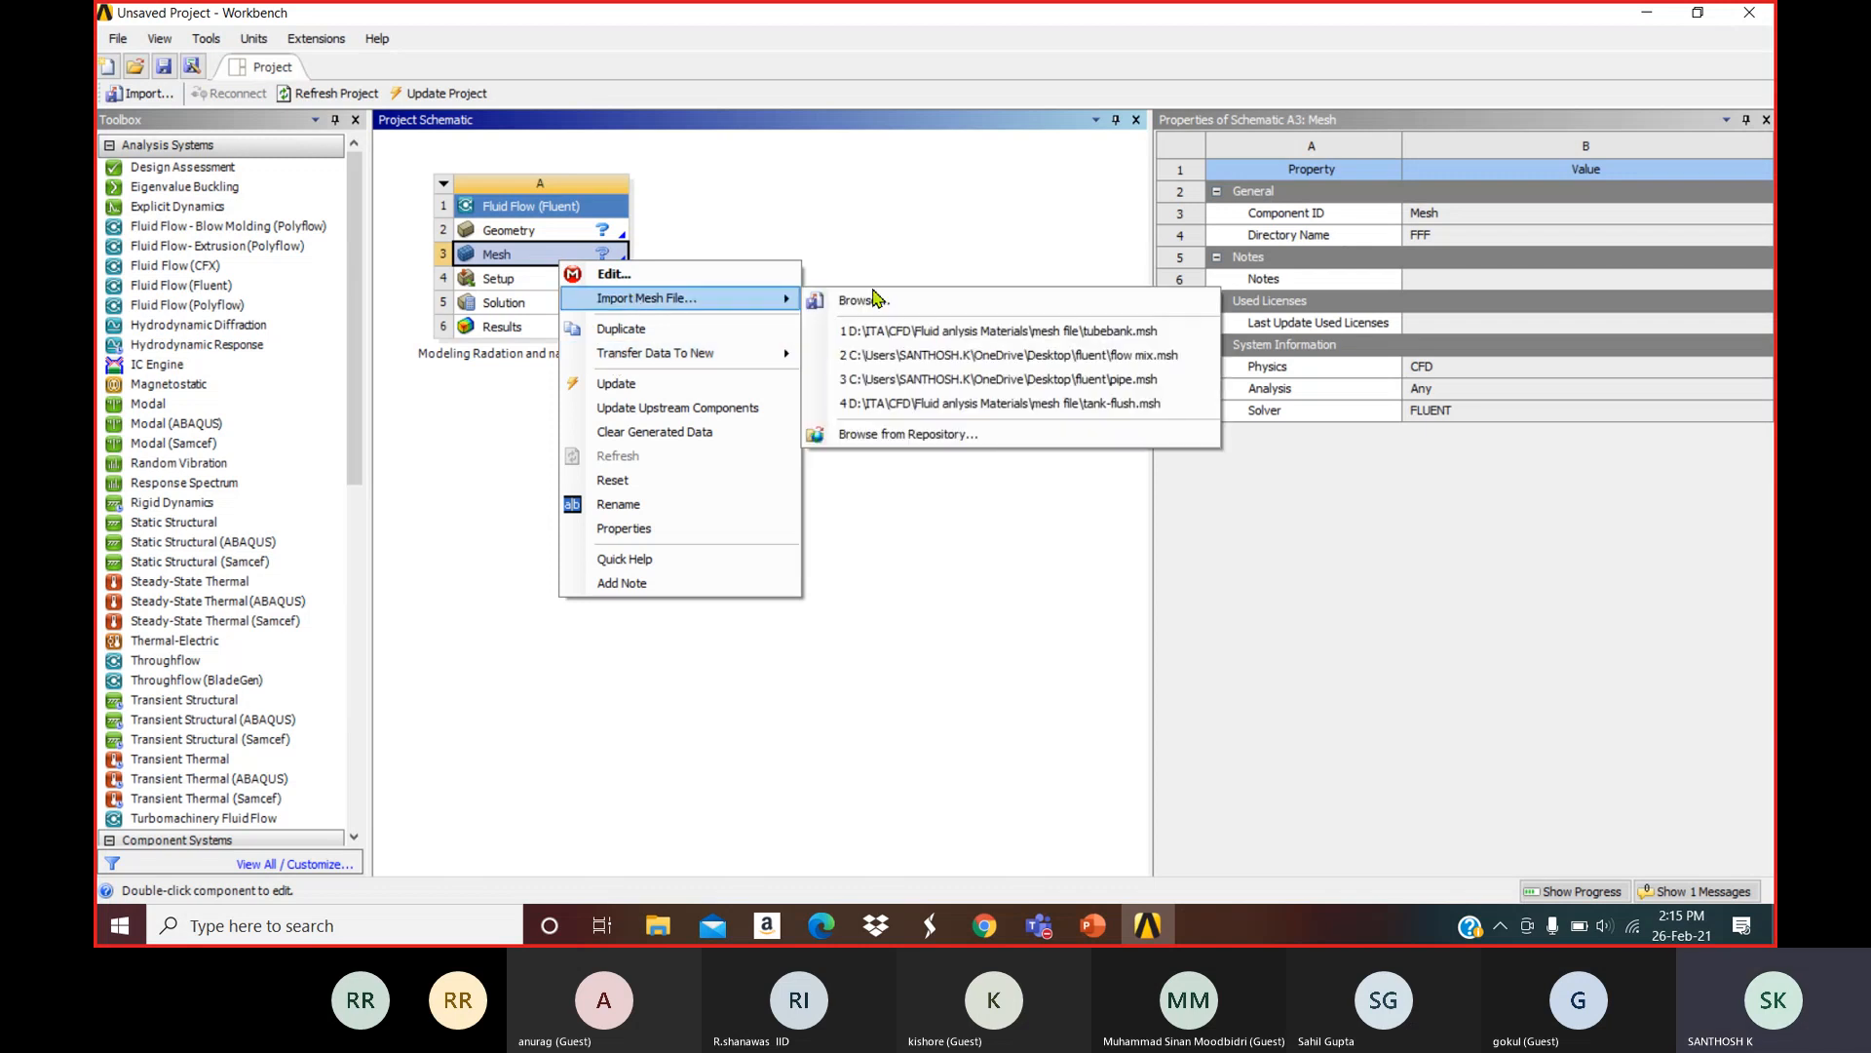
pyautogui.click(882, 300)
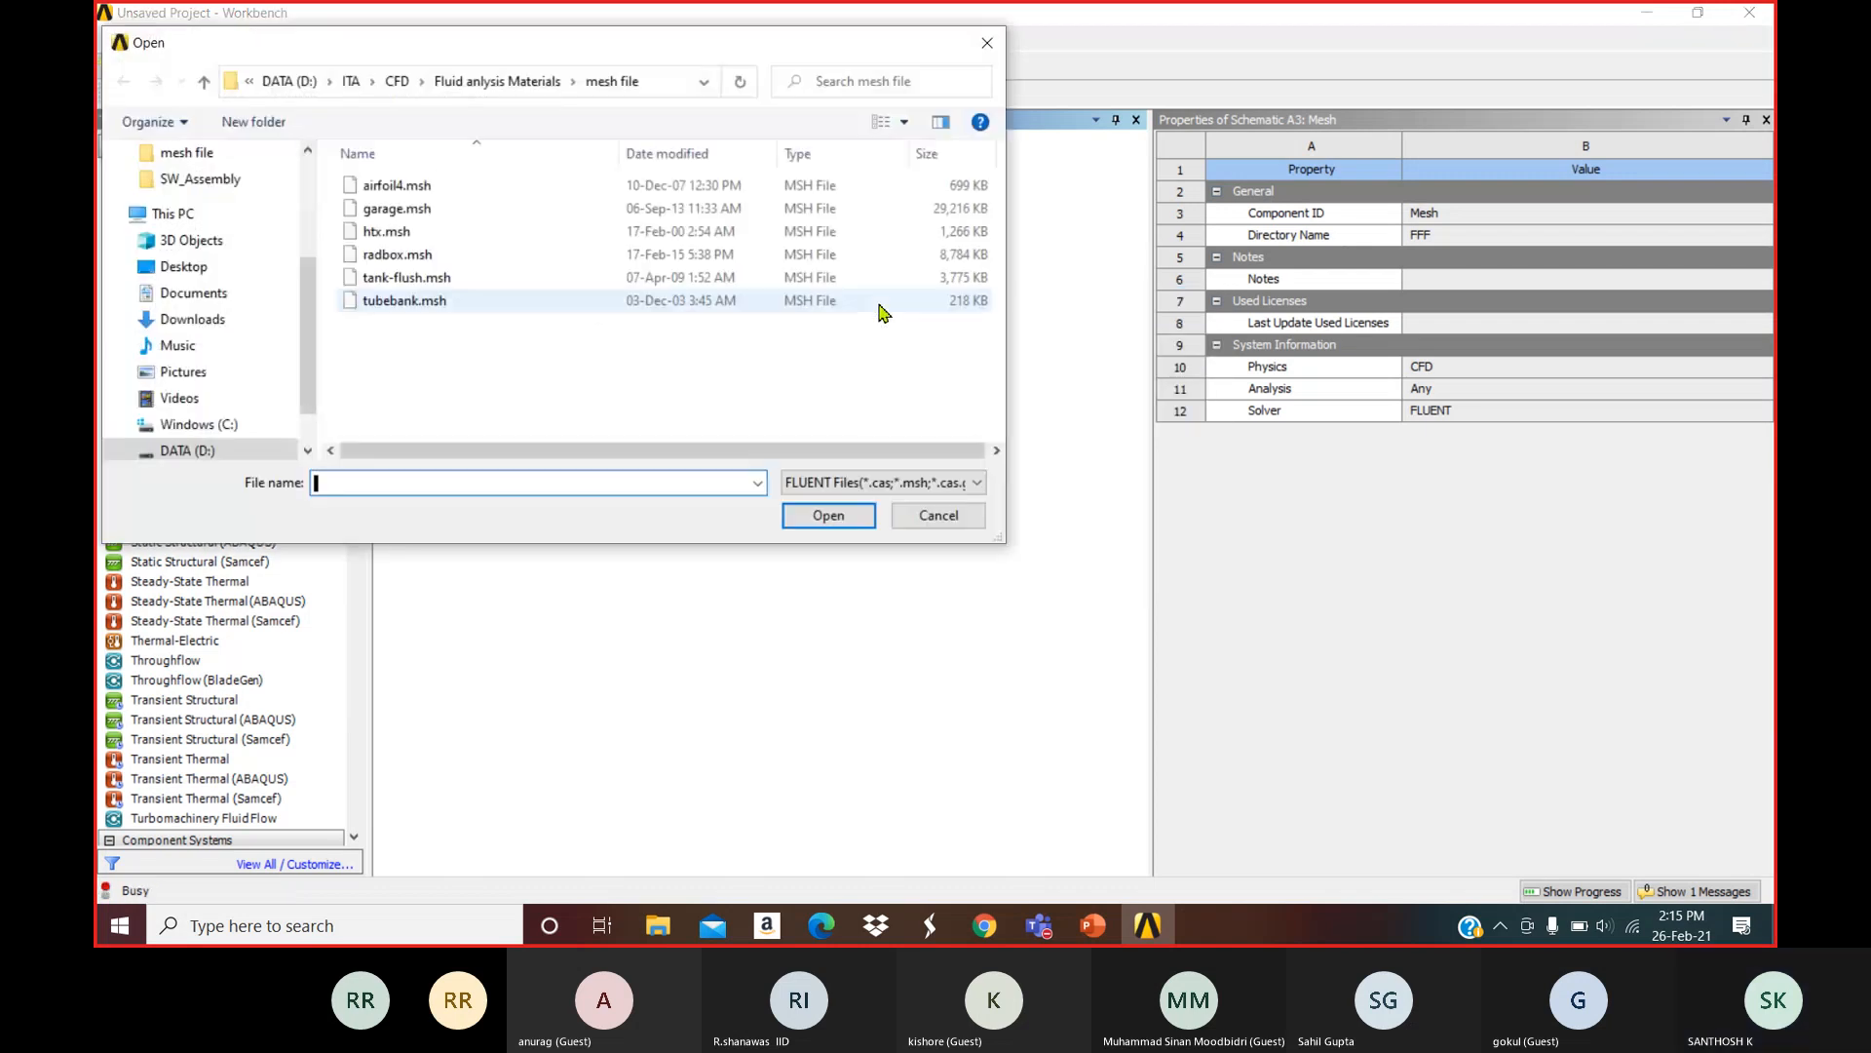
pyautogui.click(385, 255)
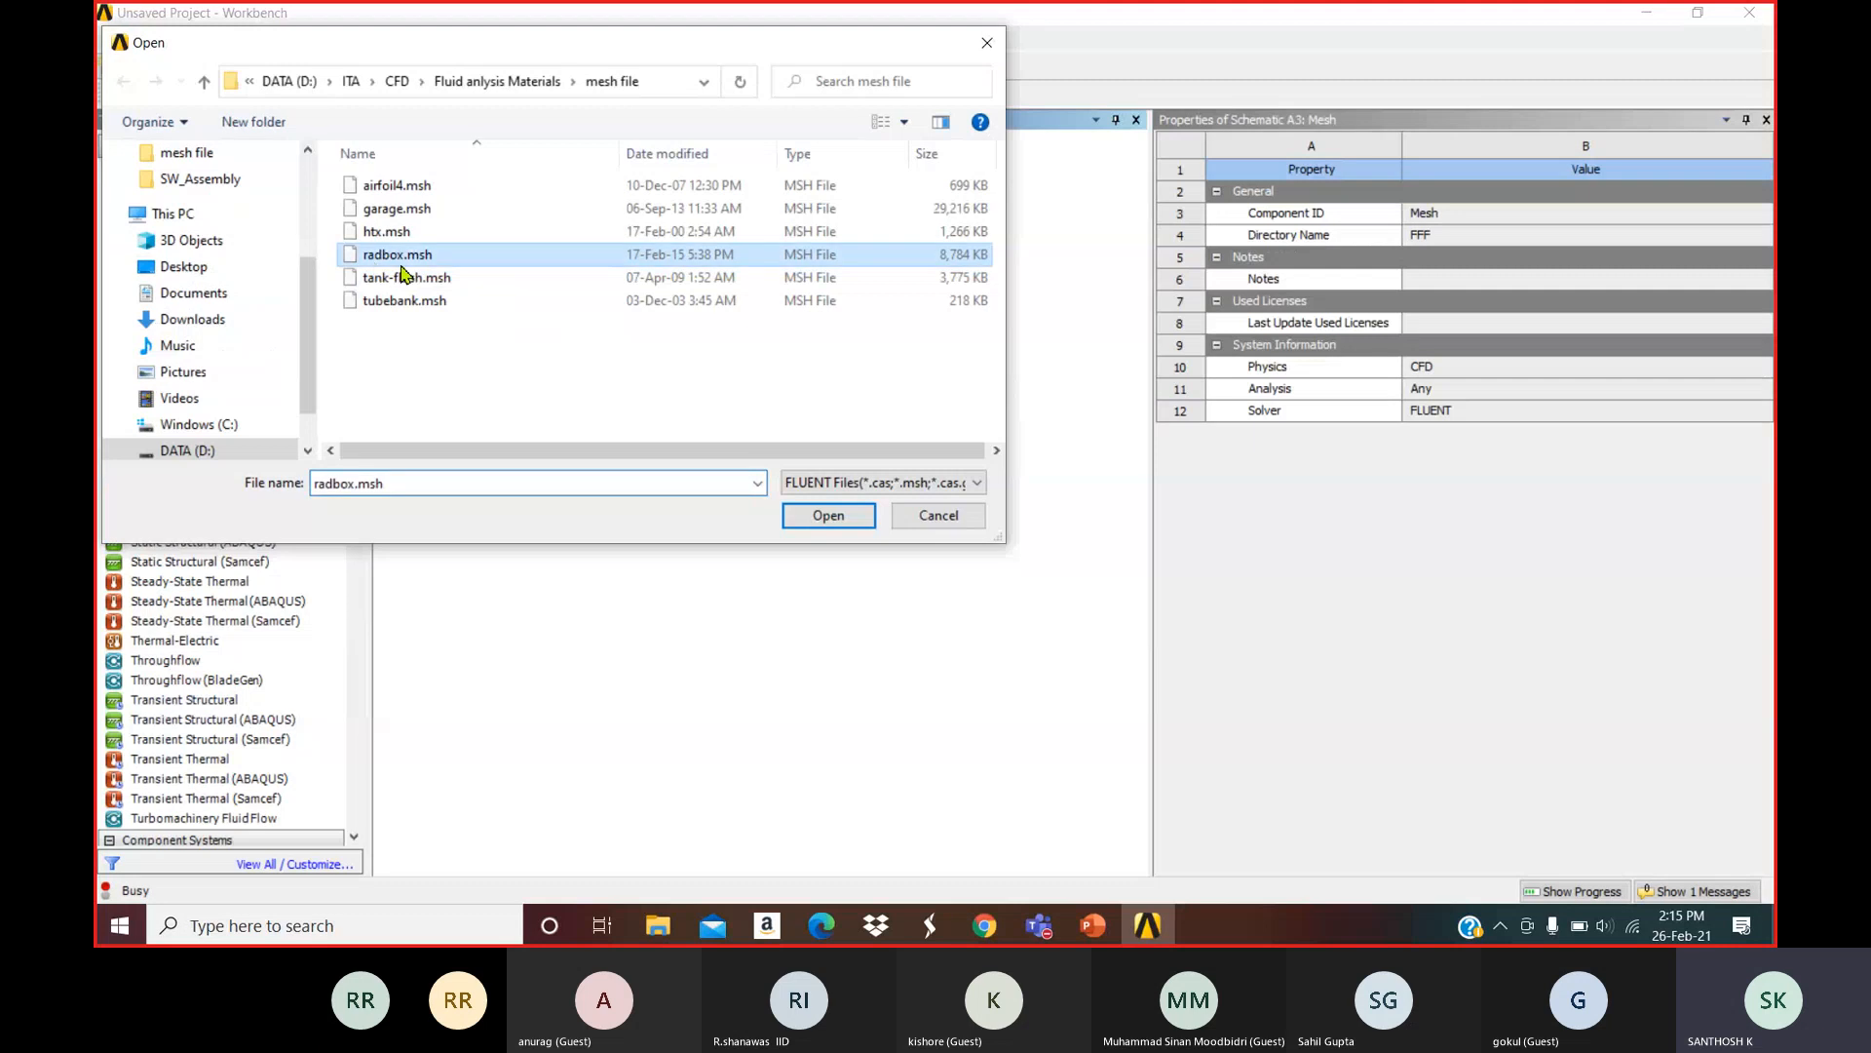
pyautogui.click(807, 523)
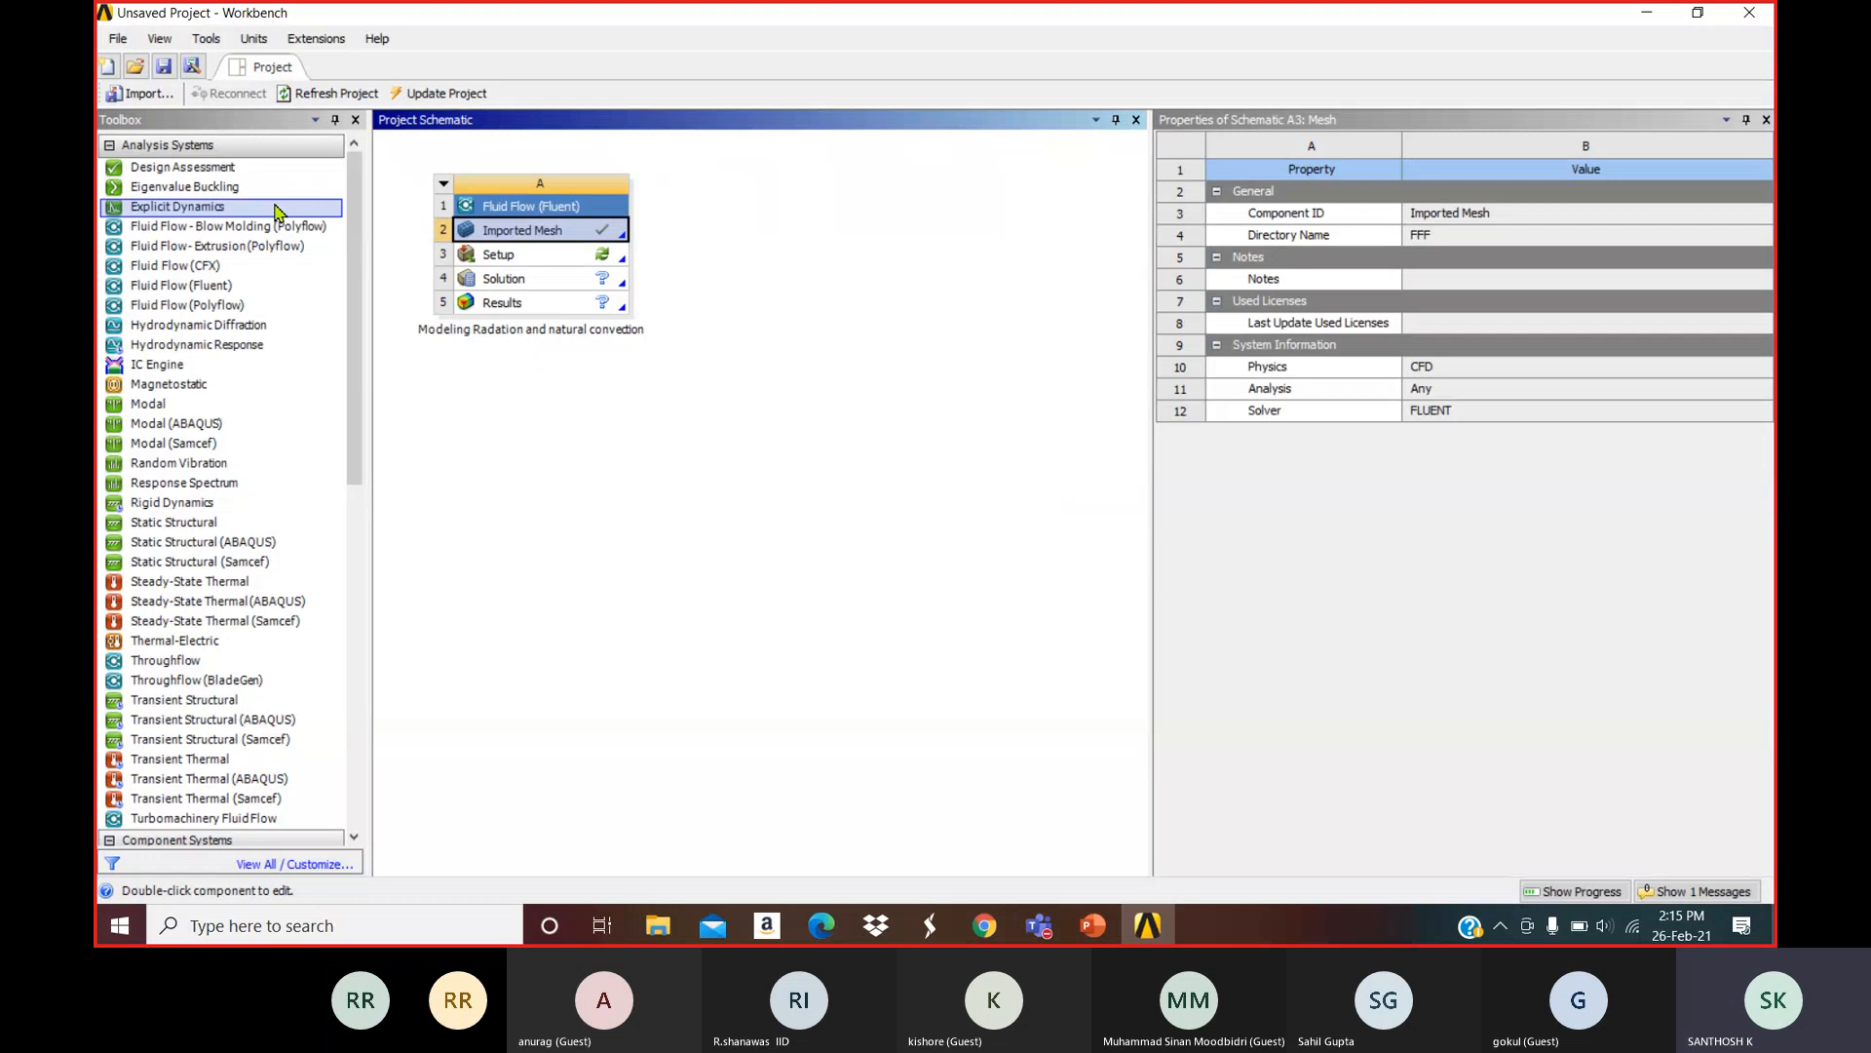
# Save the project as "Radation" in the fluent folder on the Desktop.
pyautogui.click(165, 66)
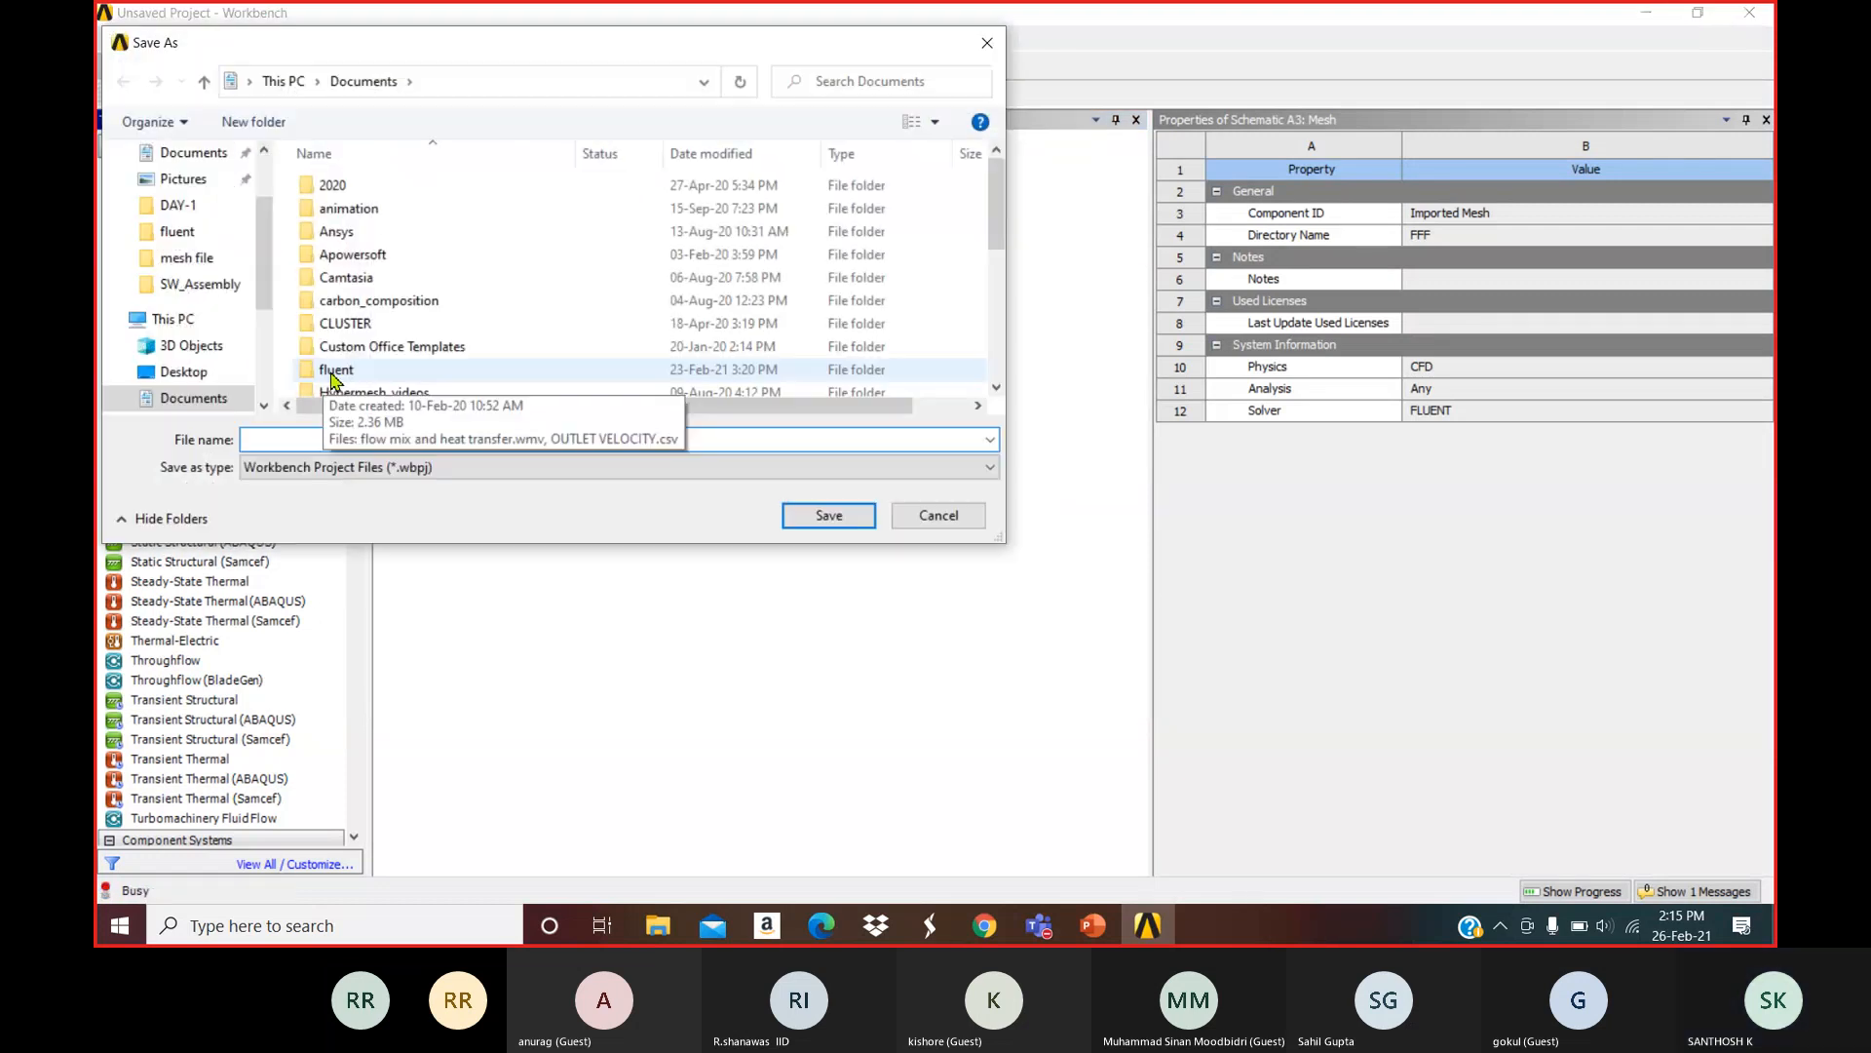
pyautogui.scroll(-1, 204, 312)
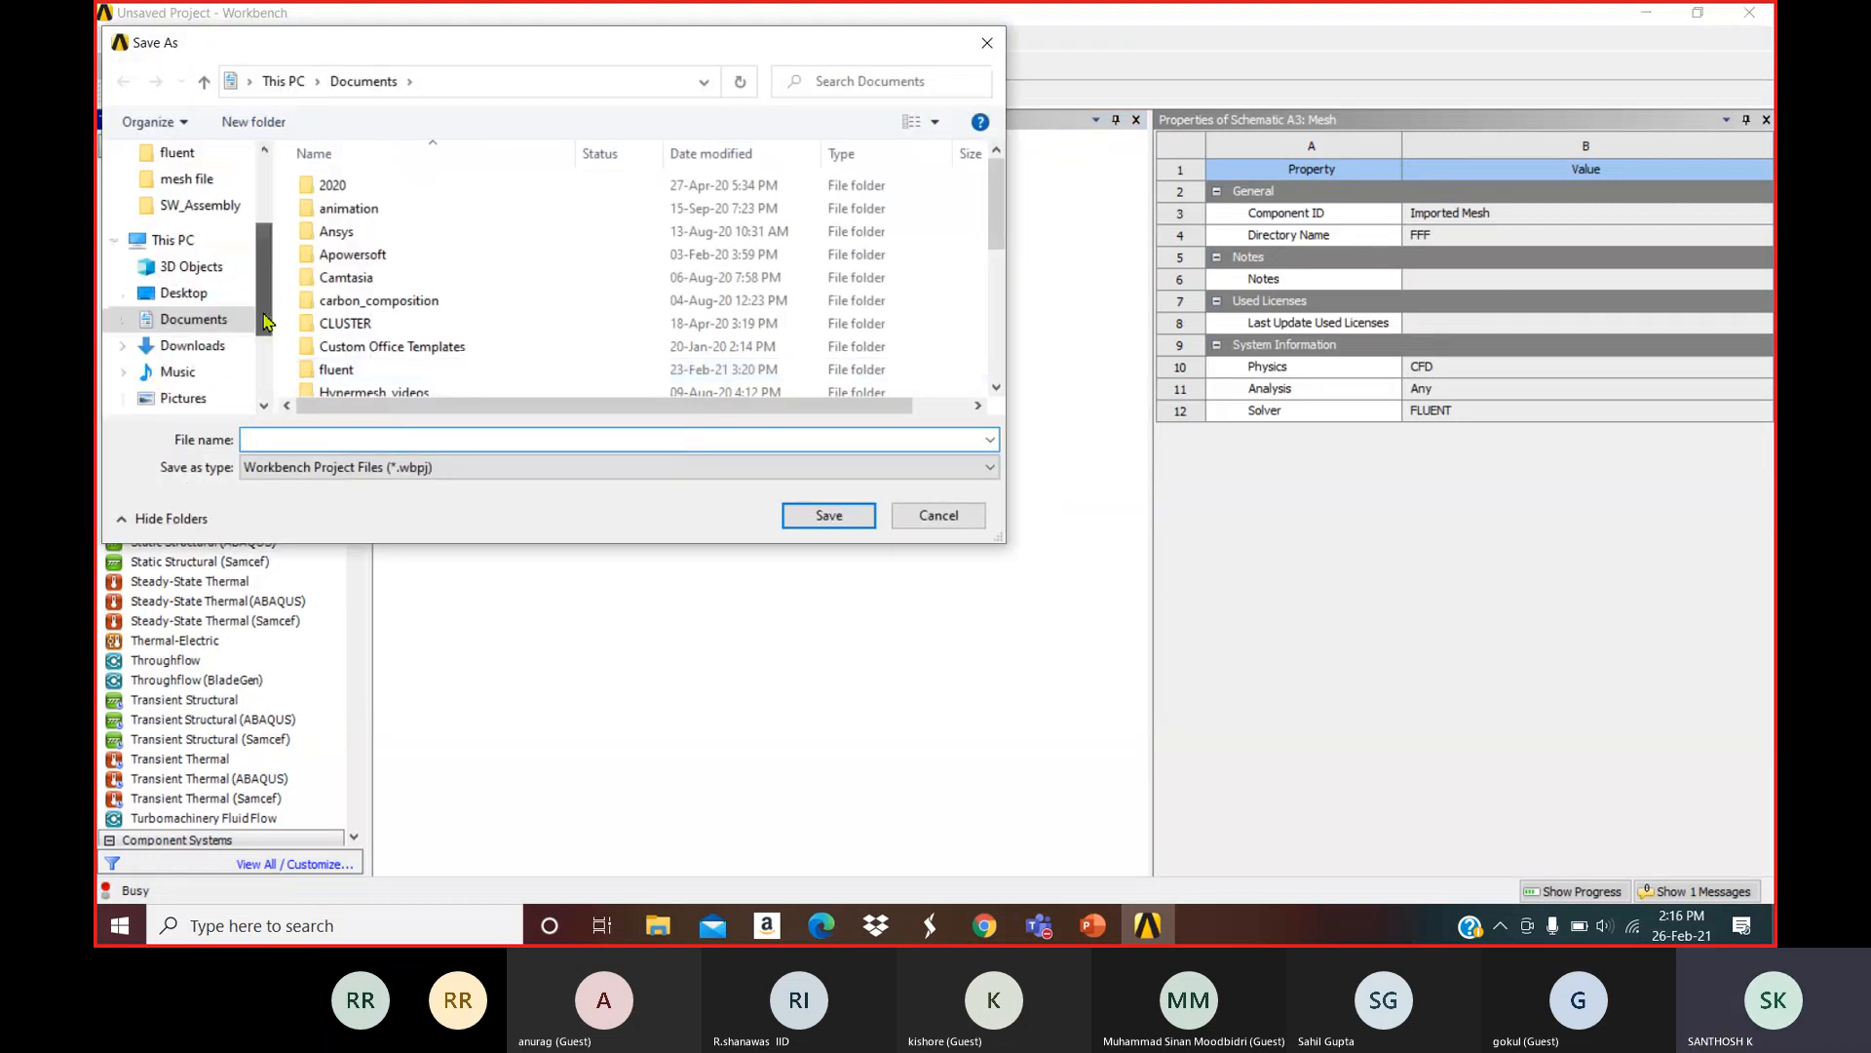
pyautogui.click(190, 293)
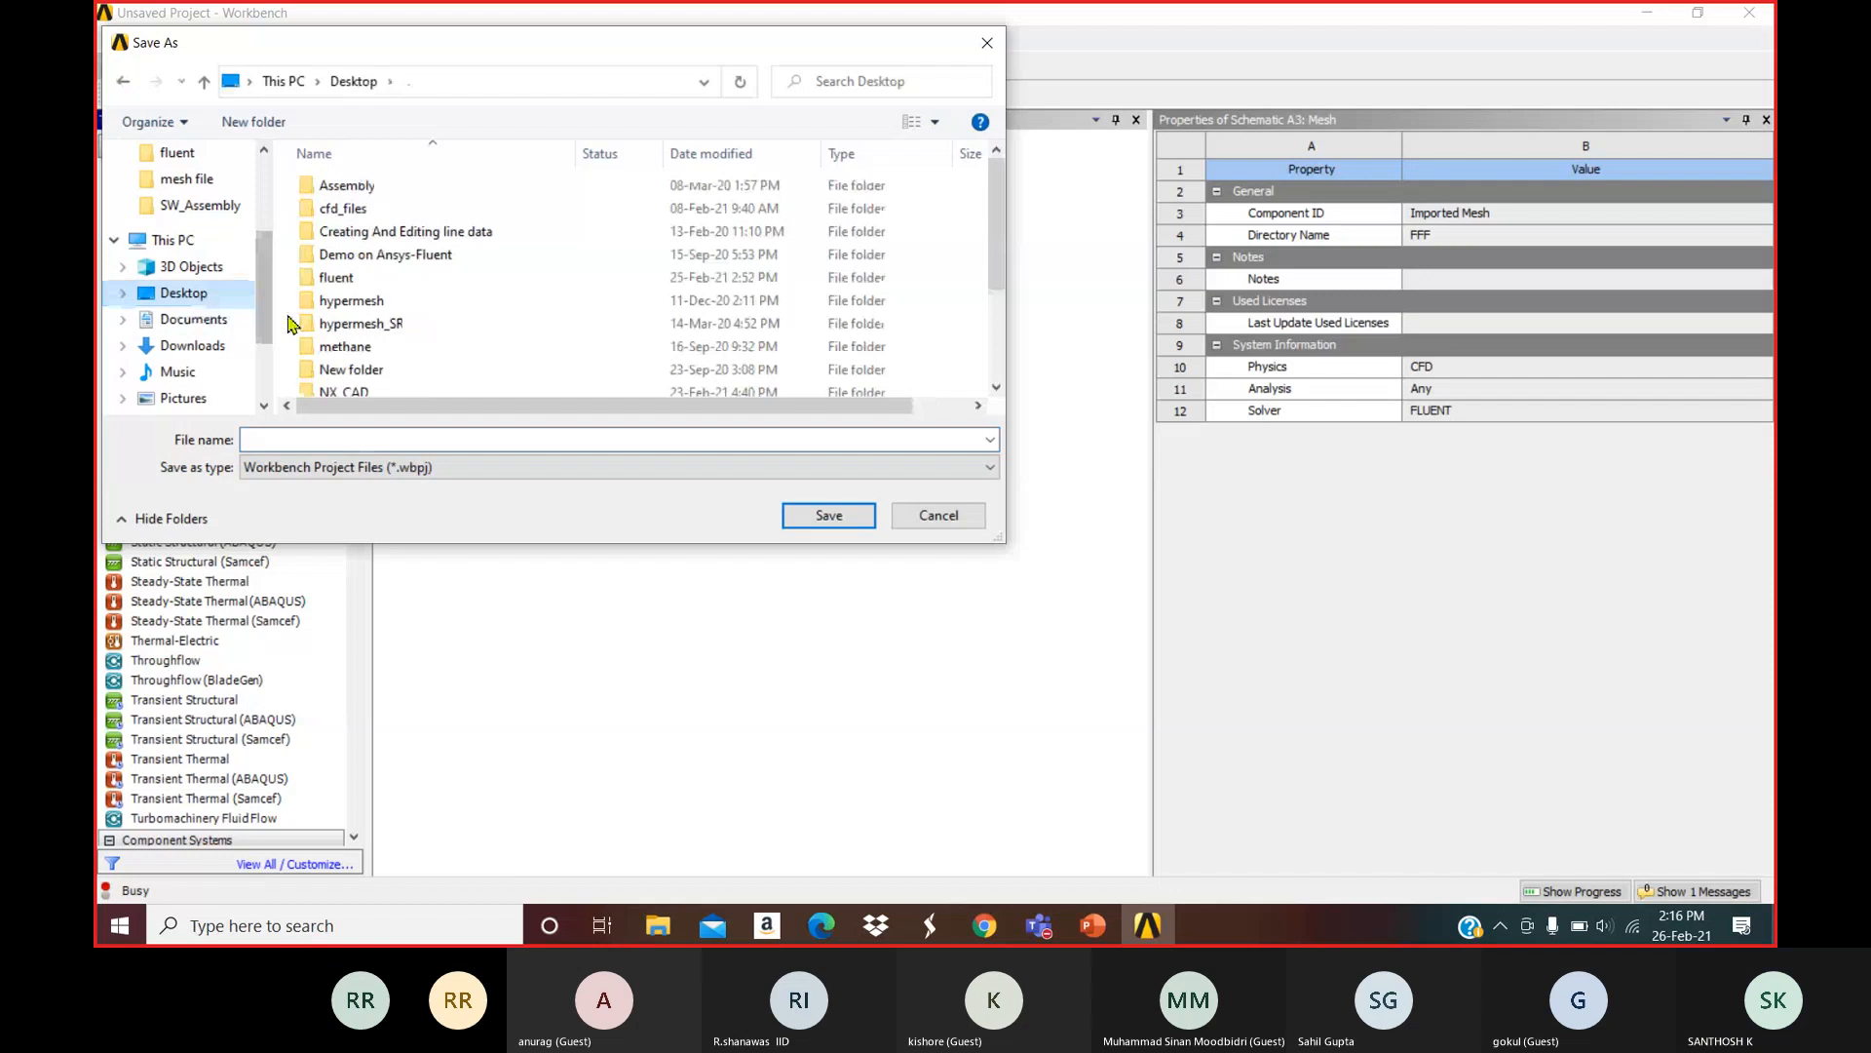
pyautogui.doubleClick(355, 285)
pyautogui.click(367, 437)
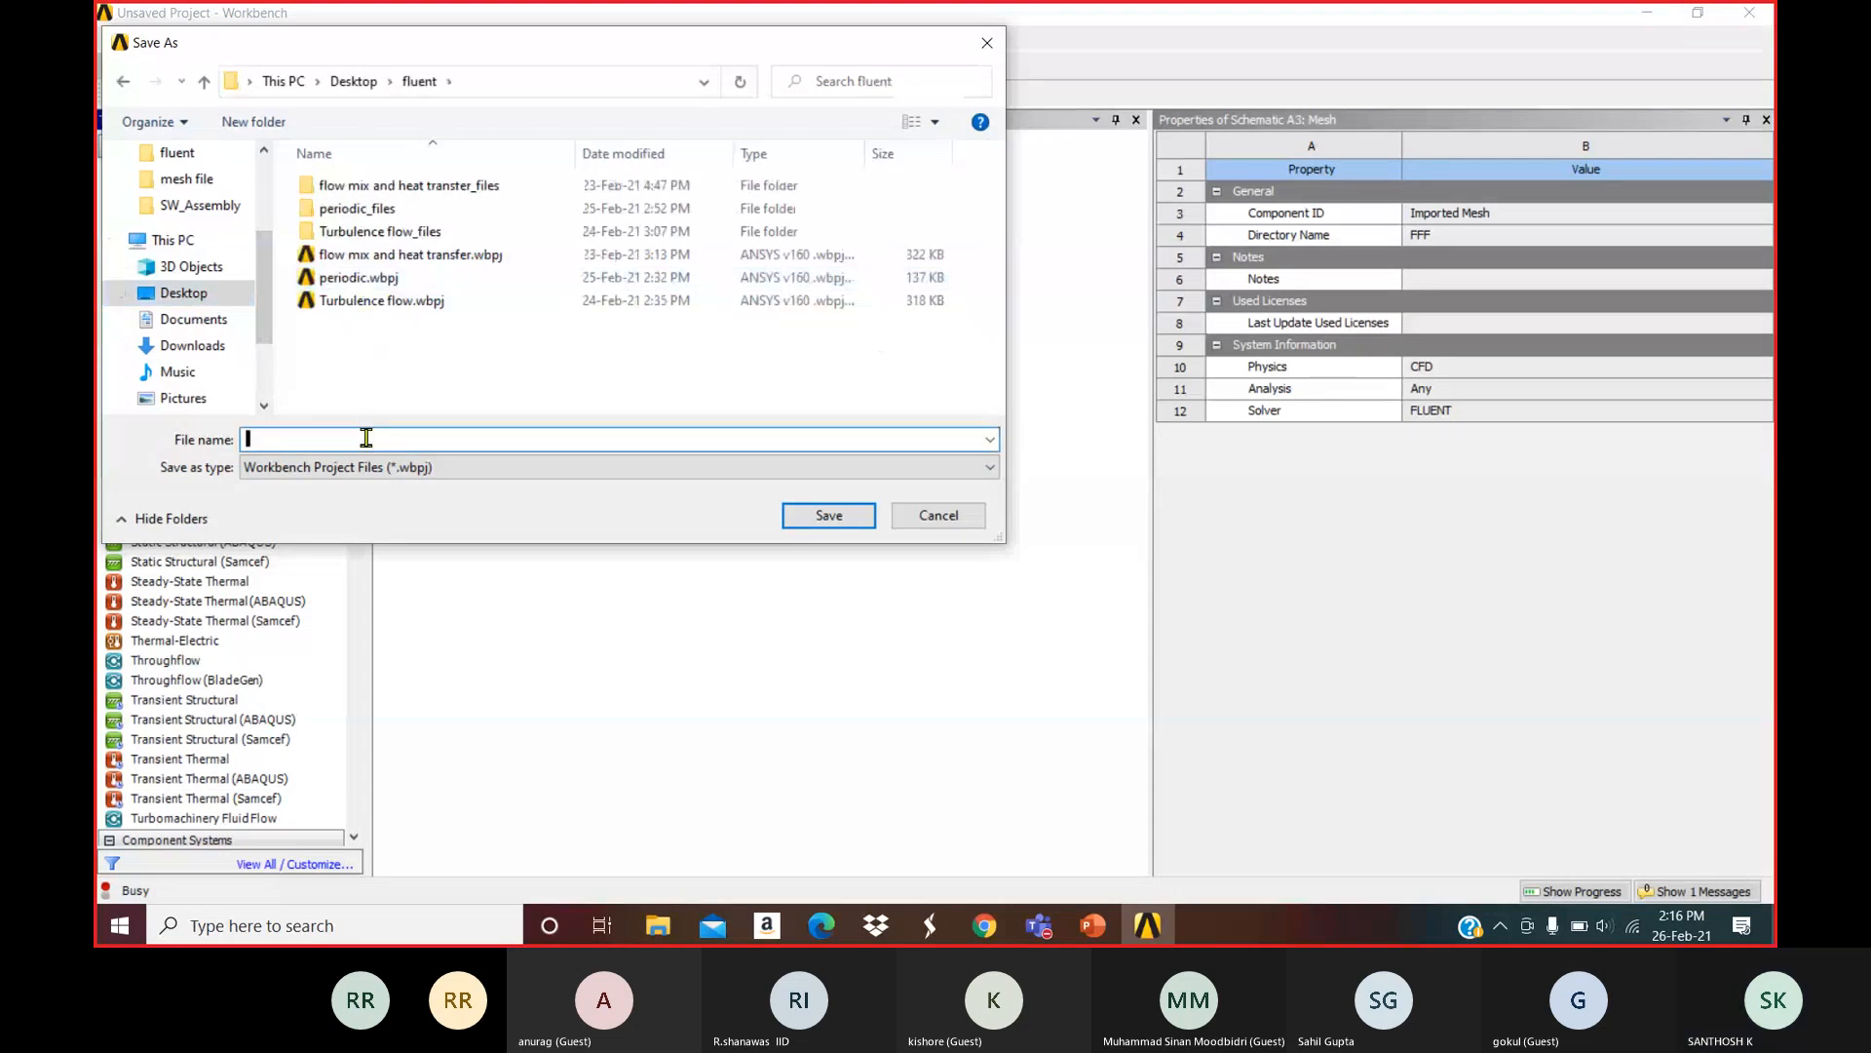
pyautogui.write('Radation')
pyautogui.click(791, 522)
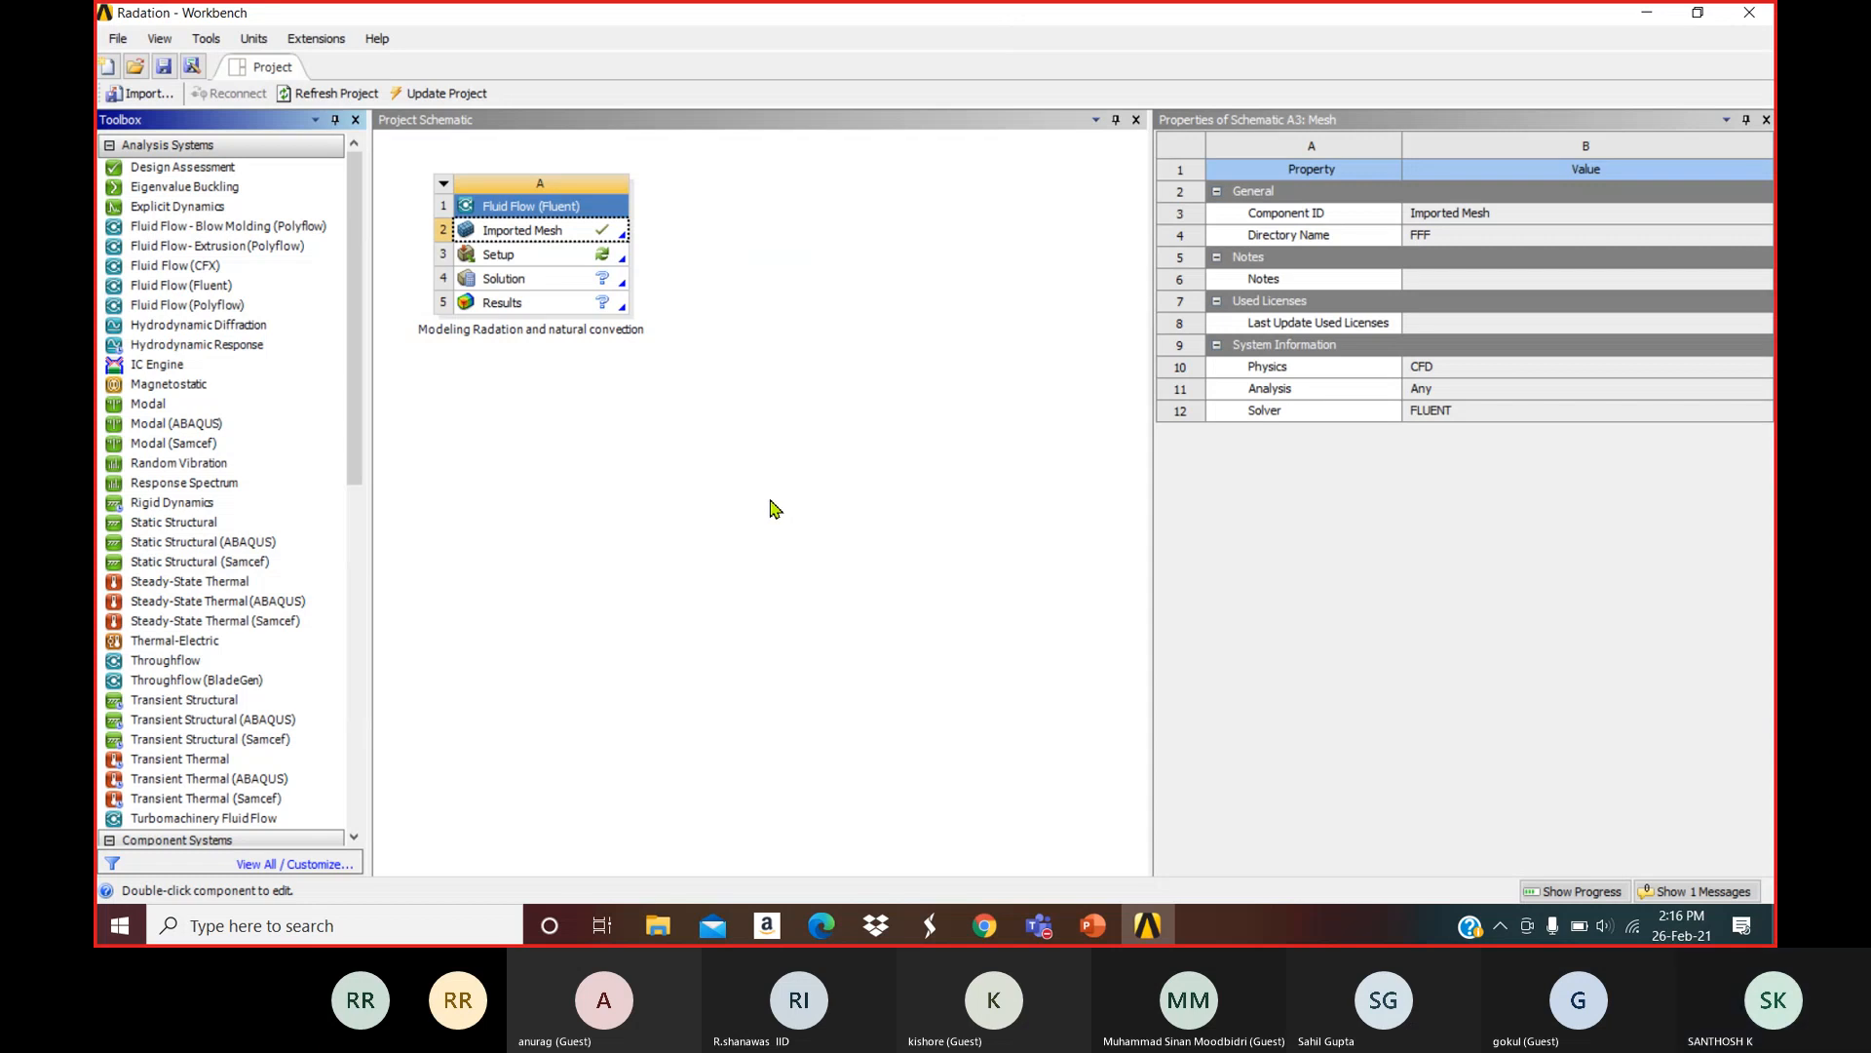
pyautogui.click(789, 509)
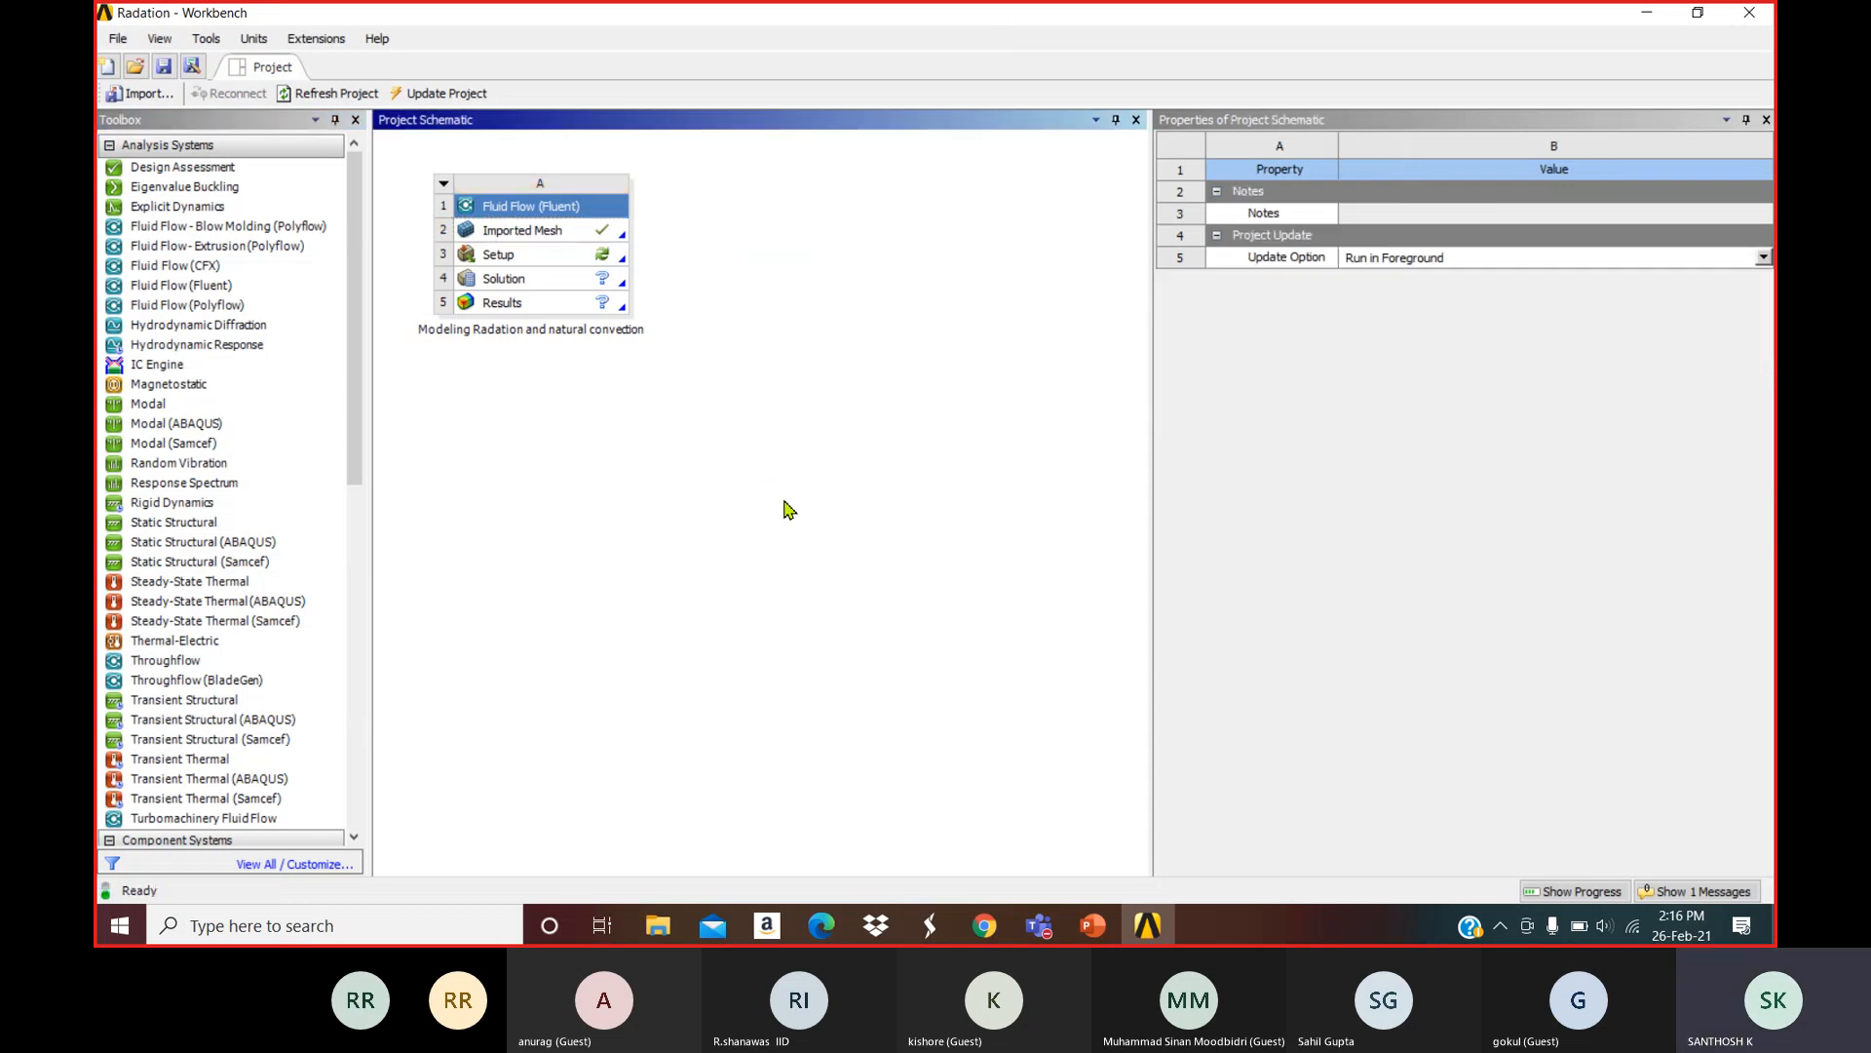
# Open the system's Setup and launch Fluent with double precision enabled.
pyautogui.click(553, 264)
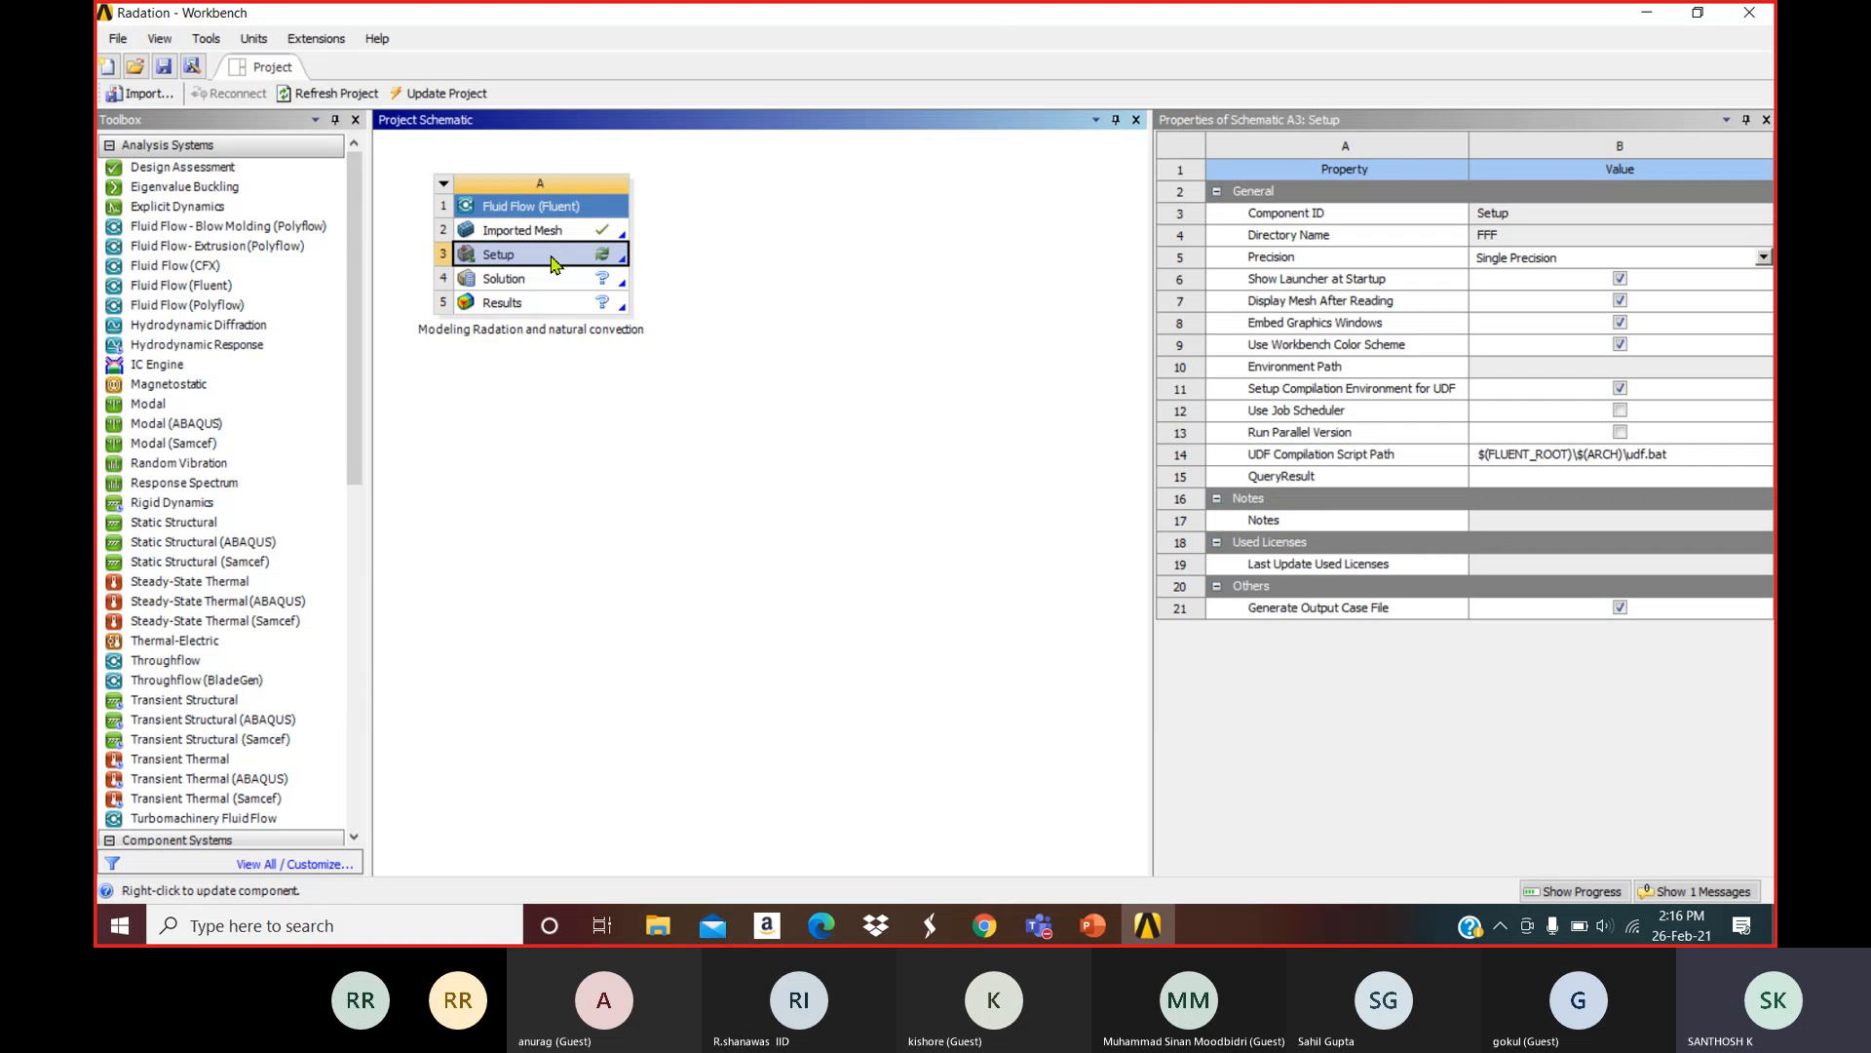
pyautogui.doubleClick(553, 265)
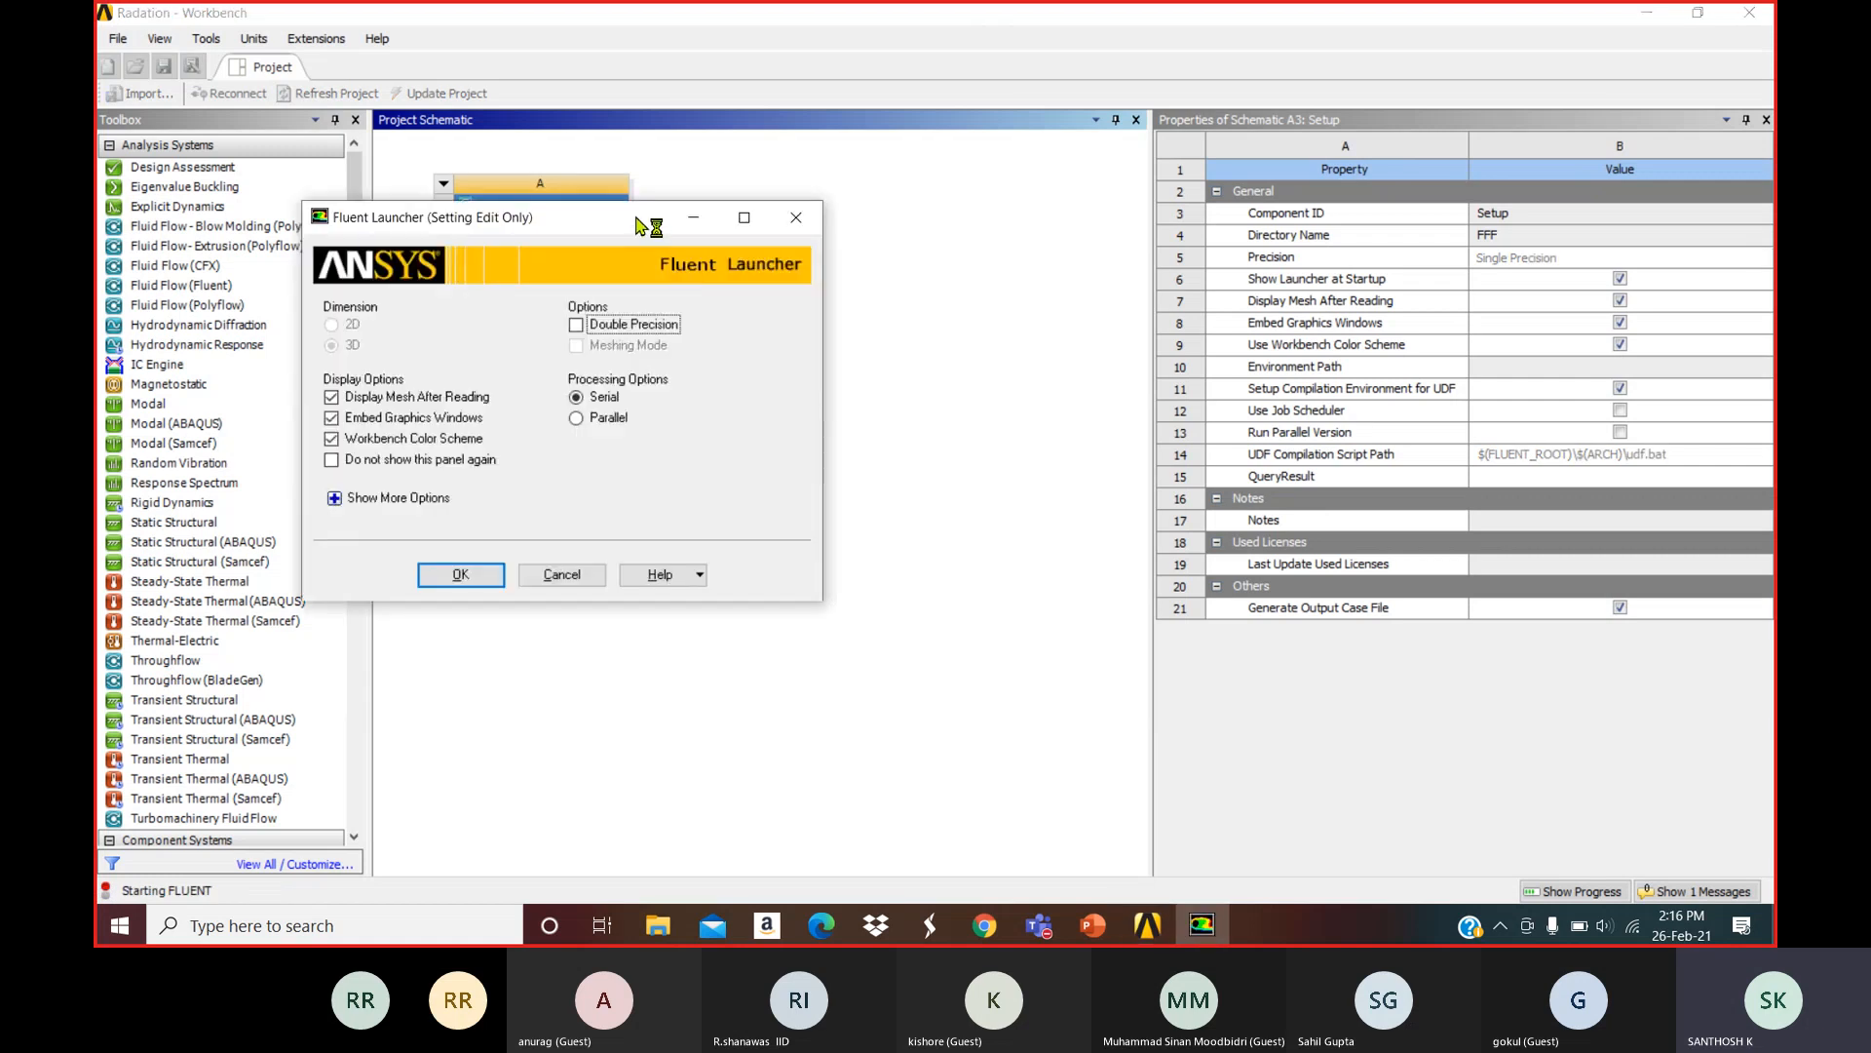
pyautogui.moveTo(635, 217); pyautogui.dragTo(873, 191)
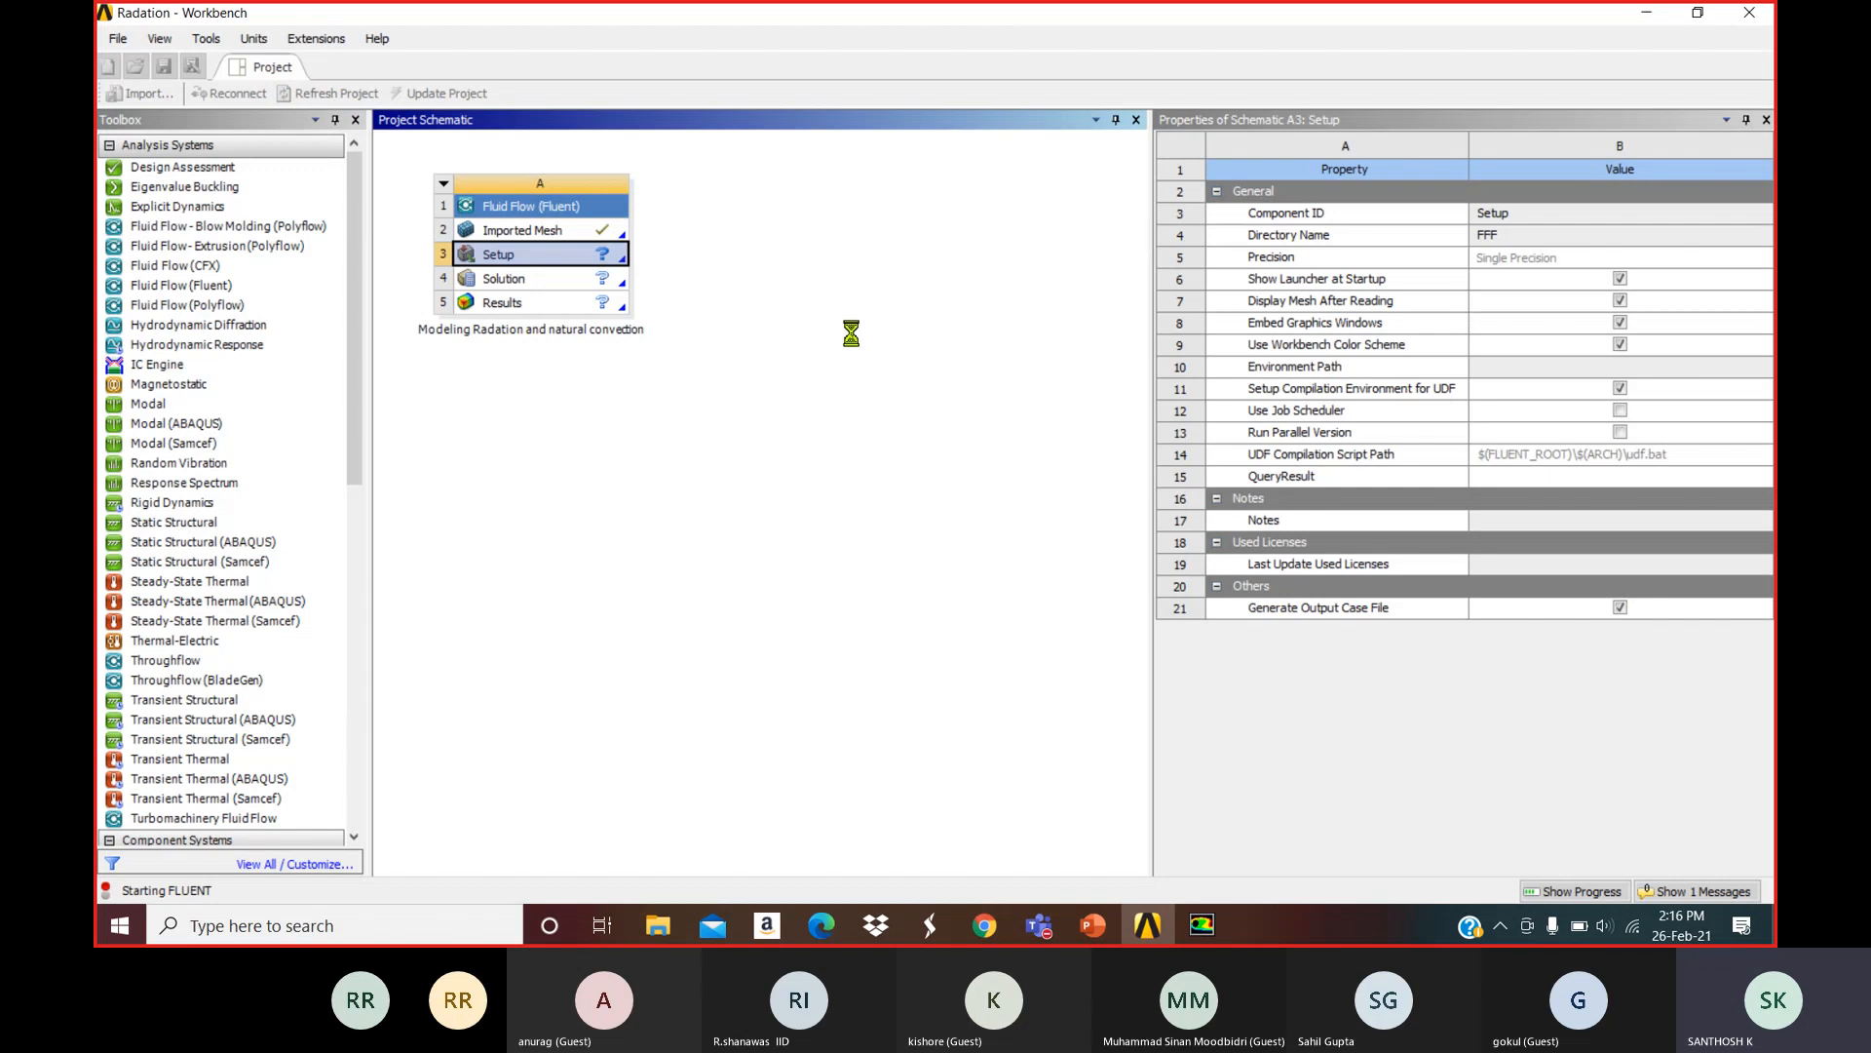
pyautogui.click(1208, 926)
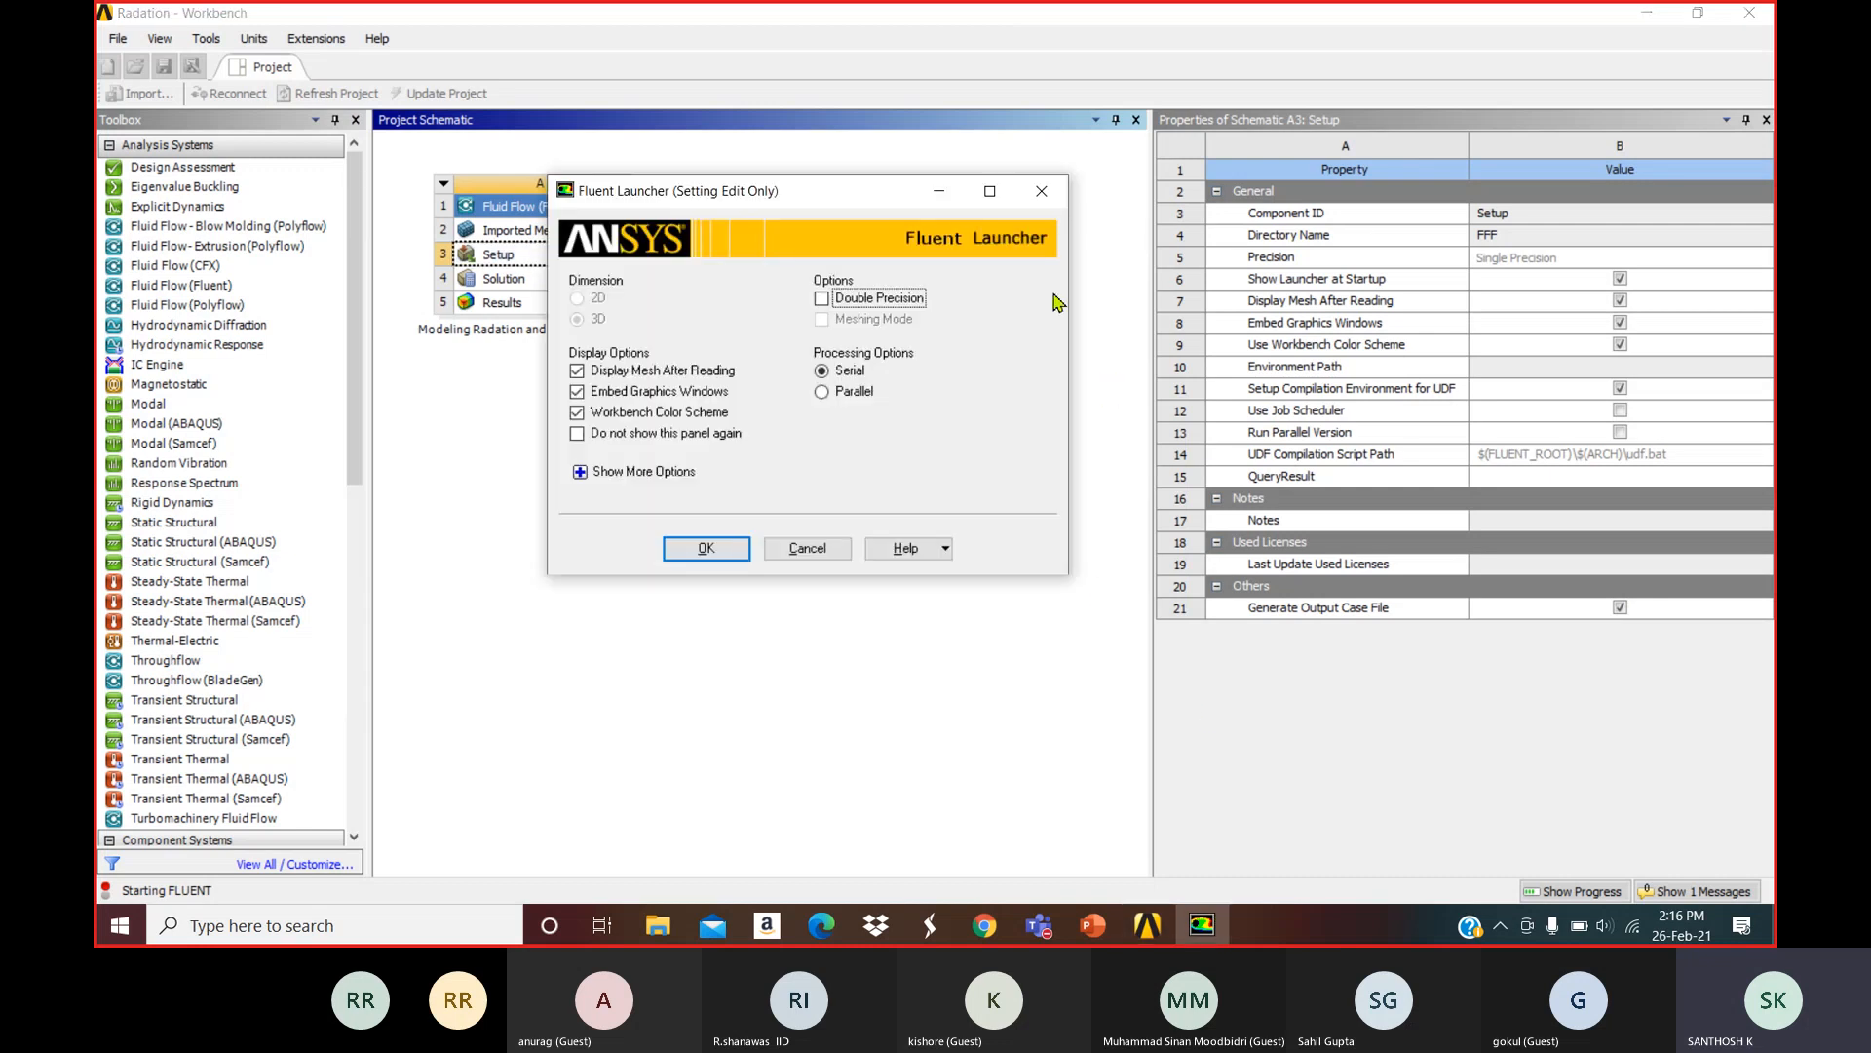
pyautogui.press('space')
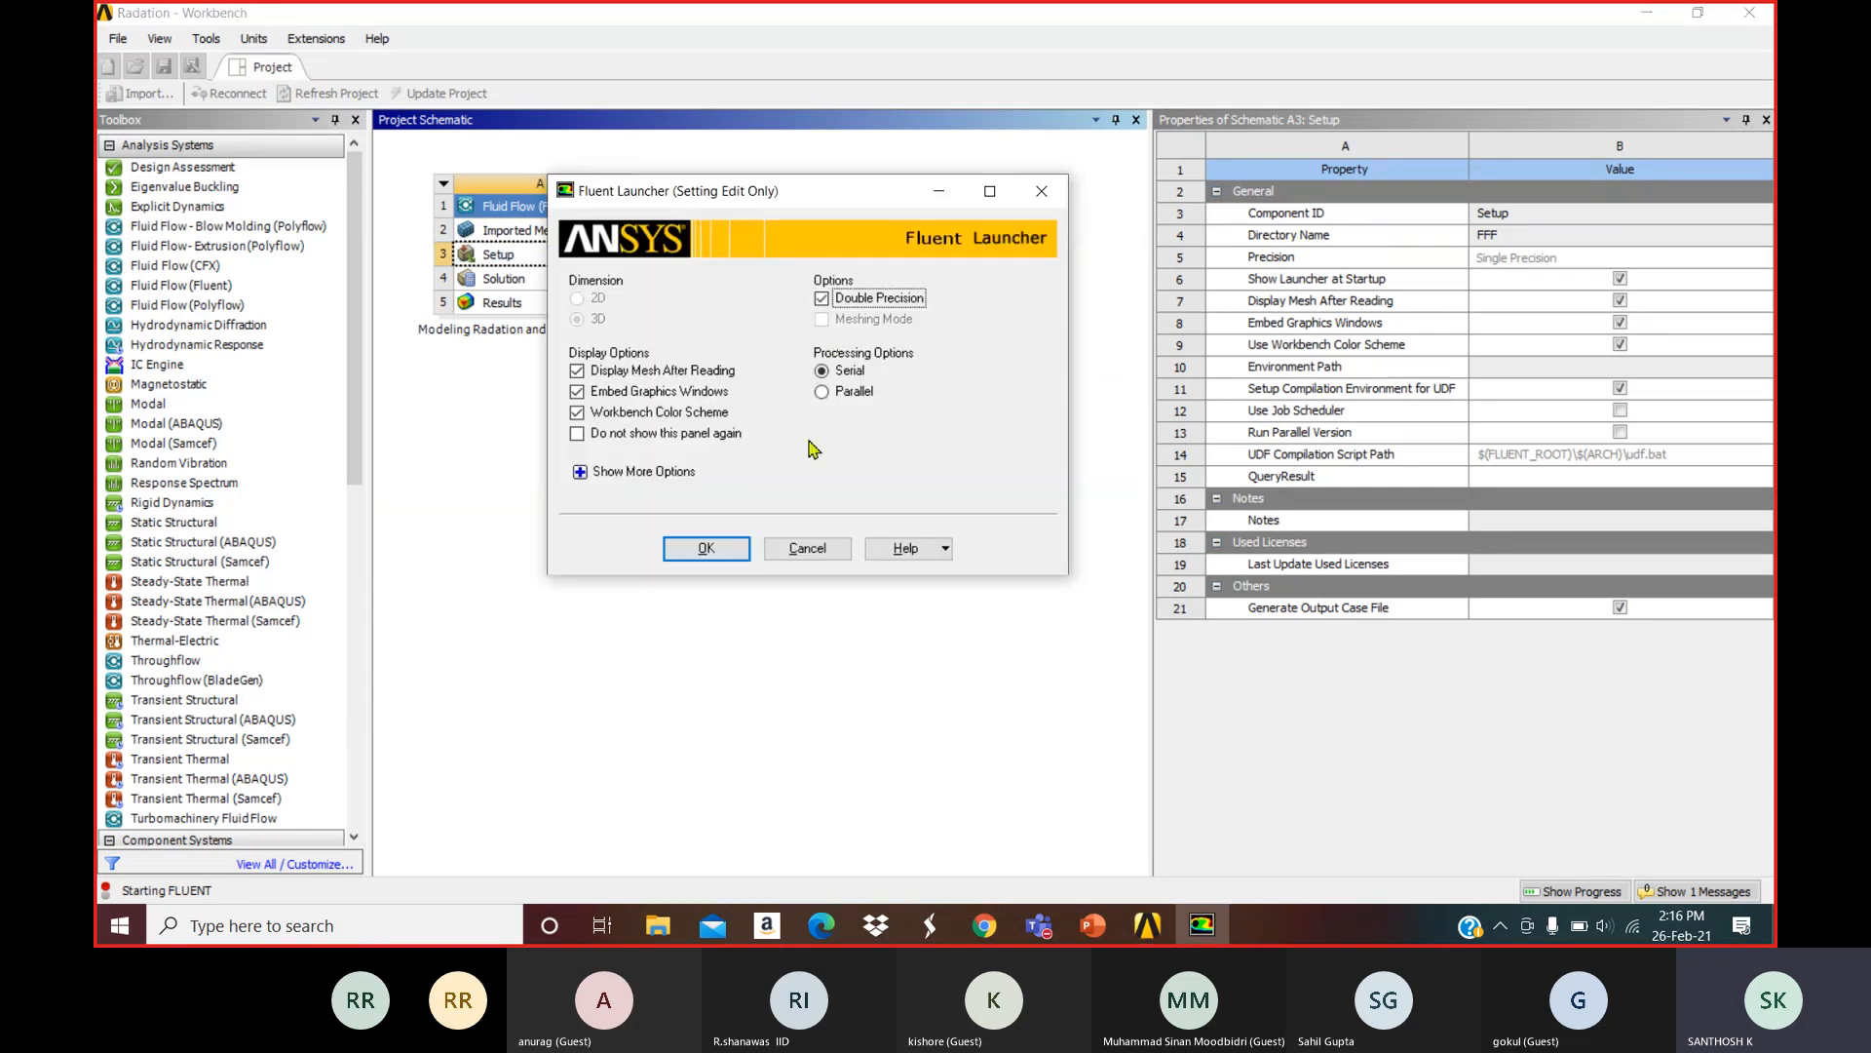
pyautogui.click(712, 558)
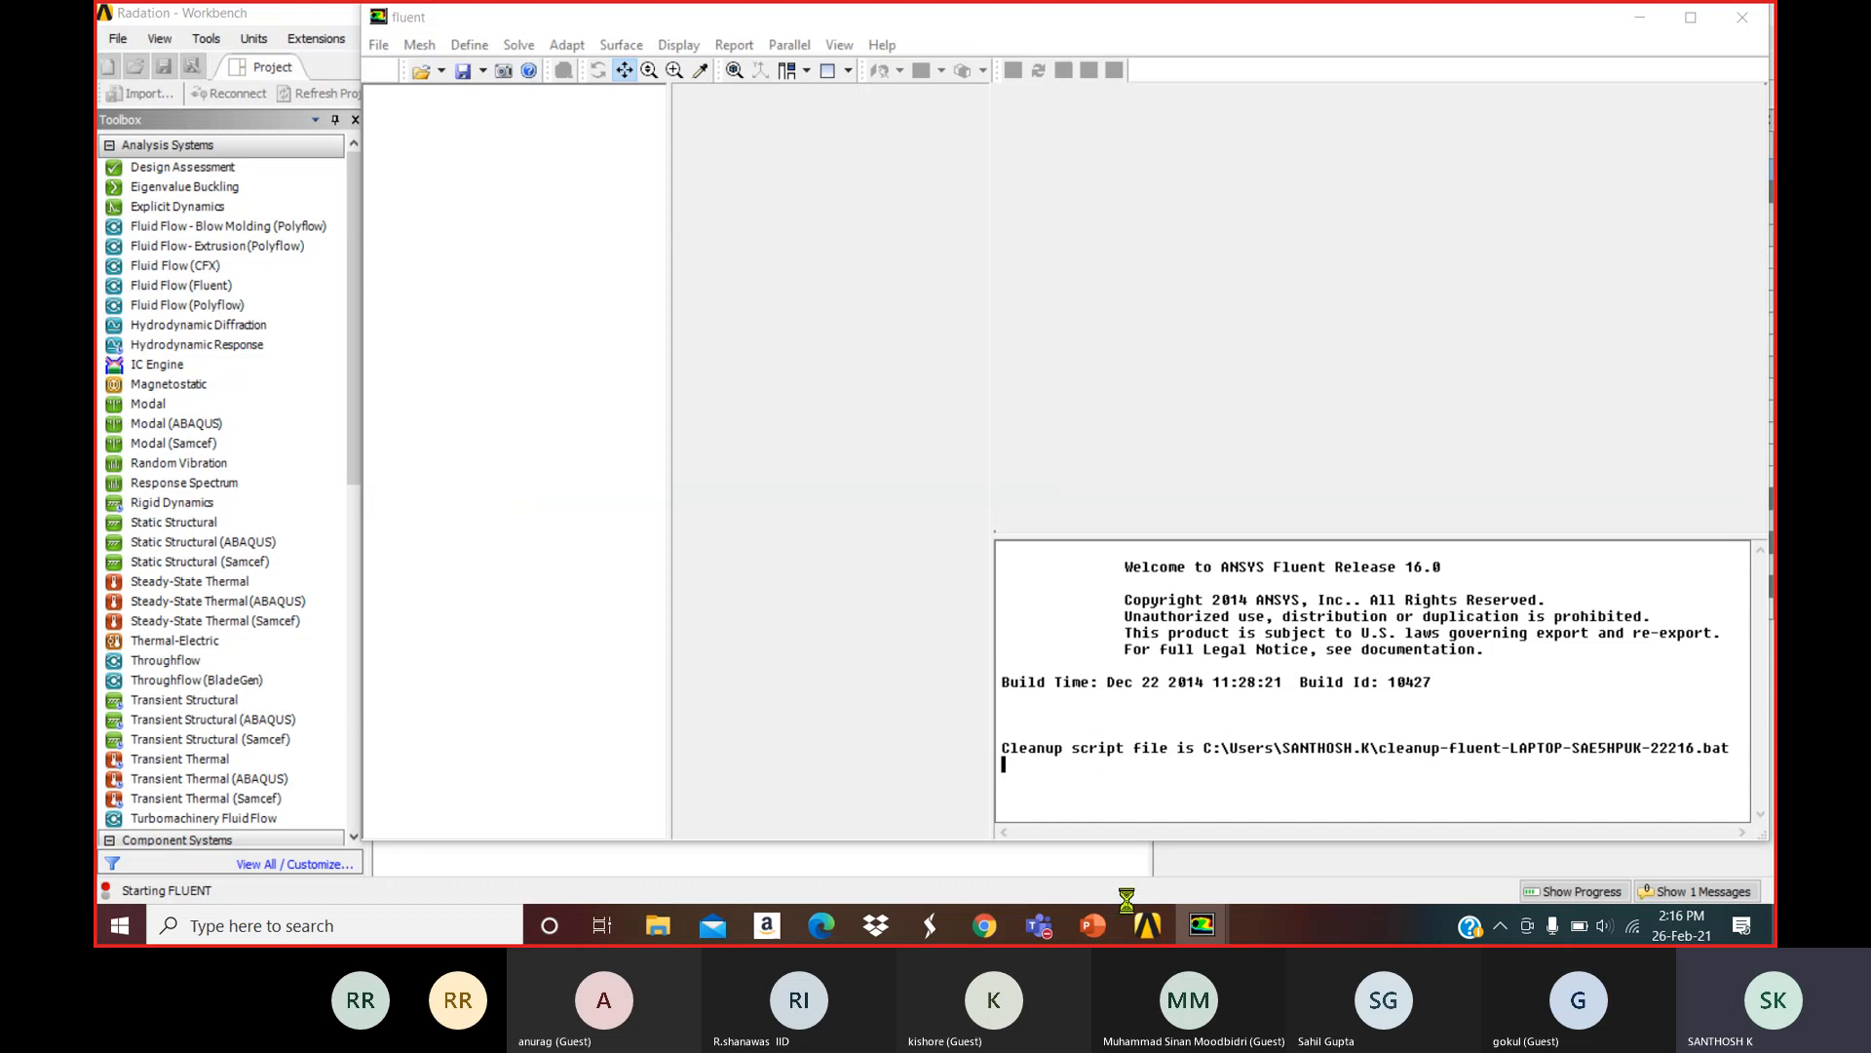
# Switch to PowerPoint and examine the heated-wall box diagram on slide 5 for the problem's dimensions, temperatures and gravity direction.
pyautogui.click(1092, 923)
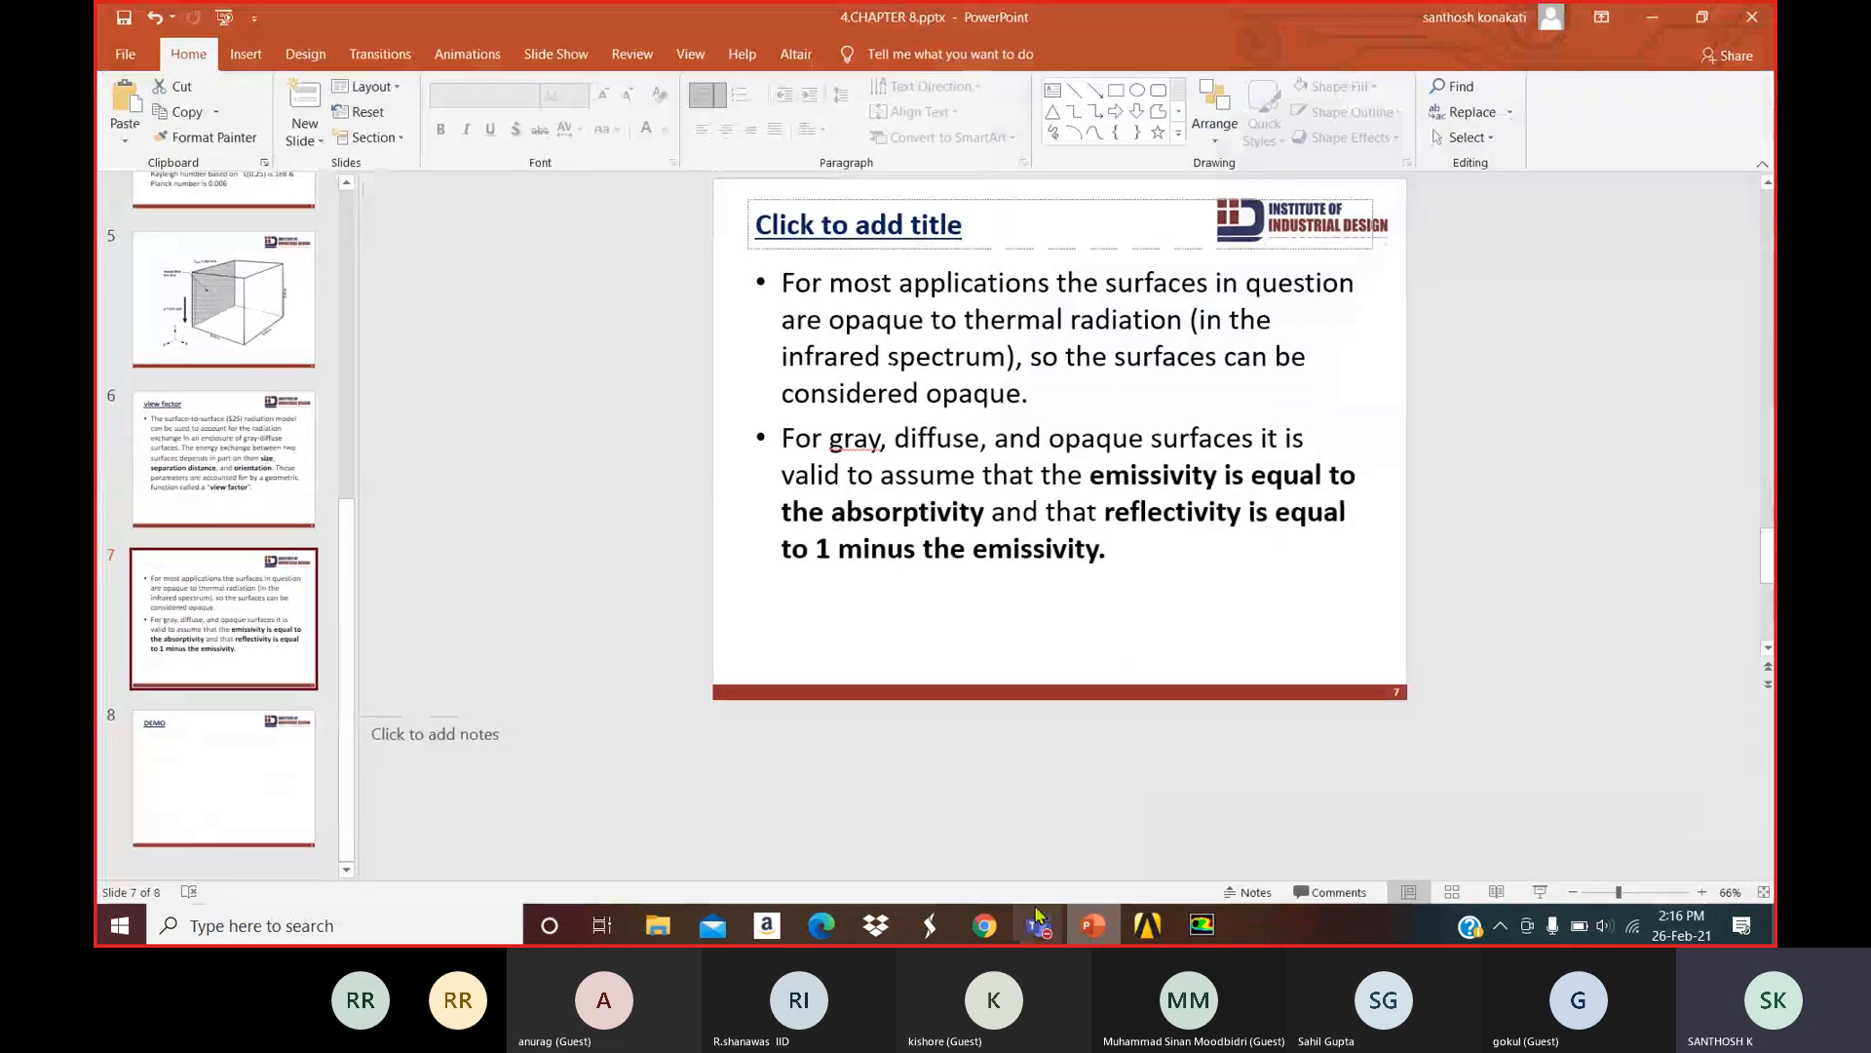
pyautogui.click(278, 341)
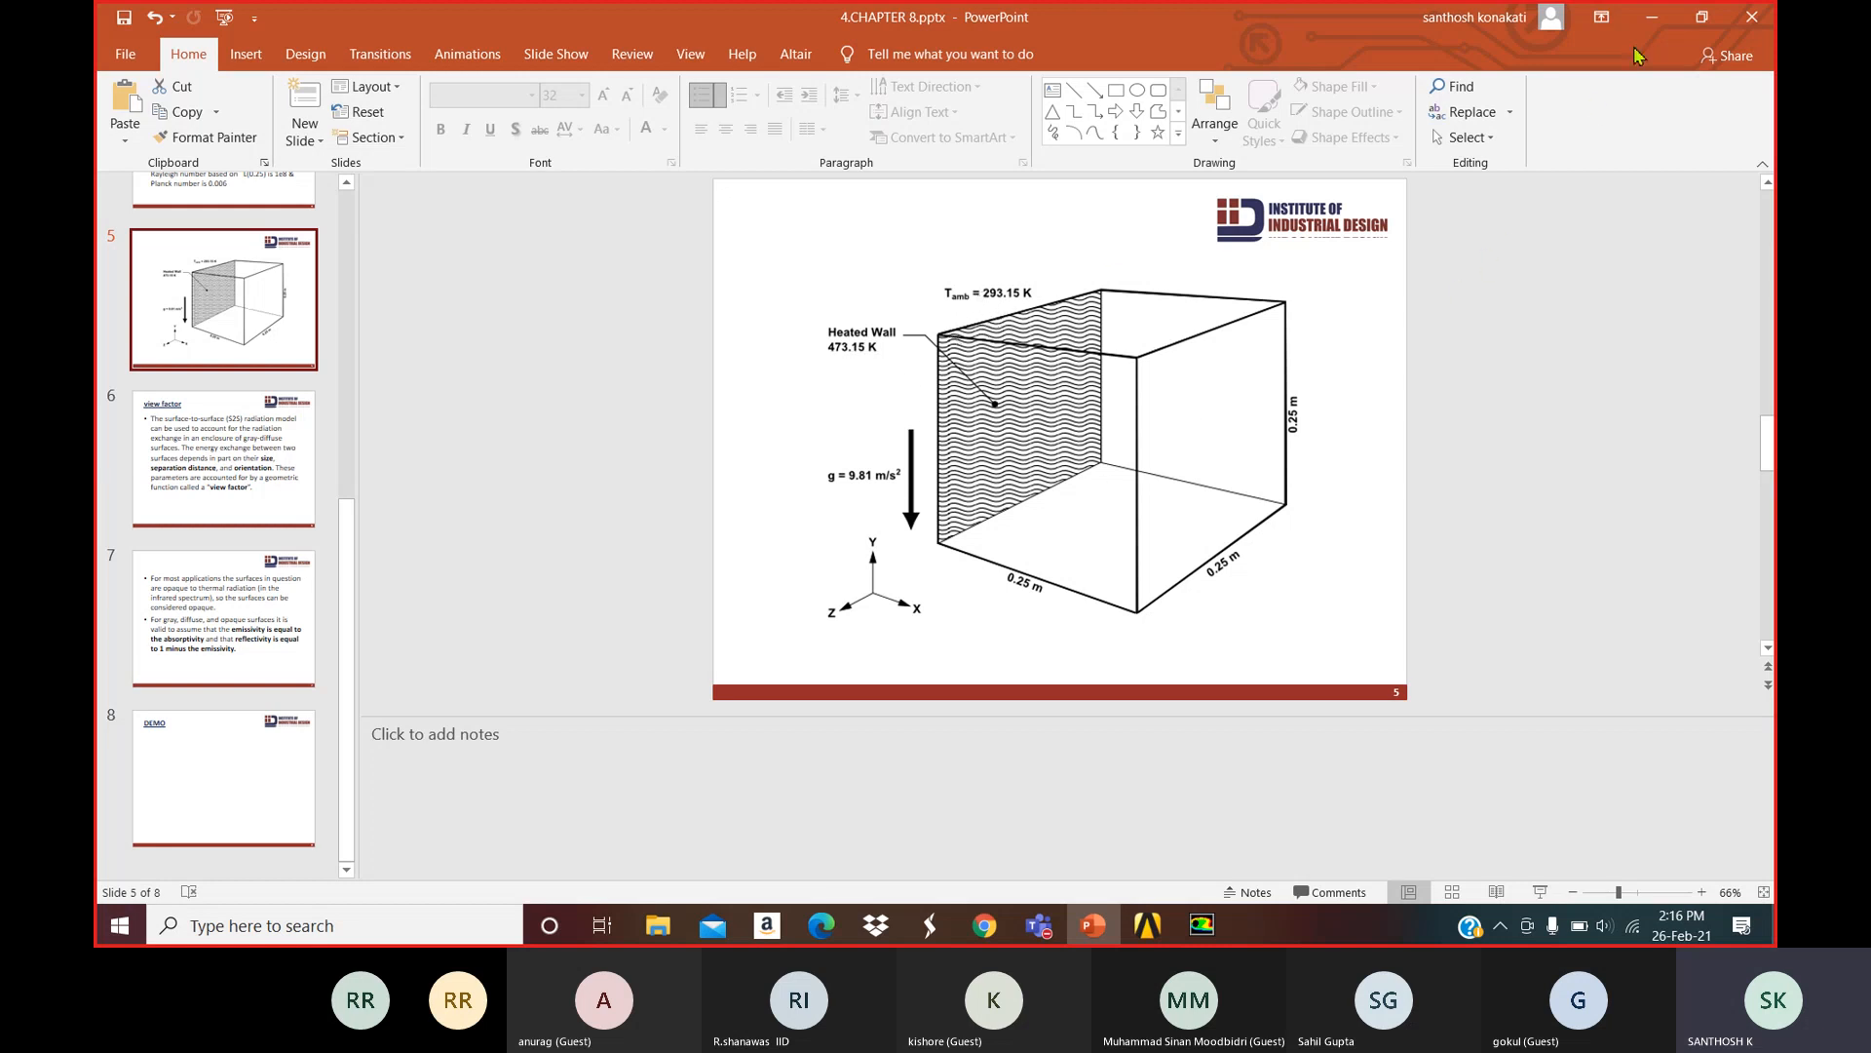
pyautogui.click(1651, 22)
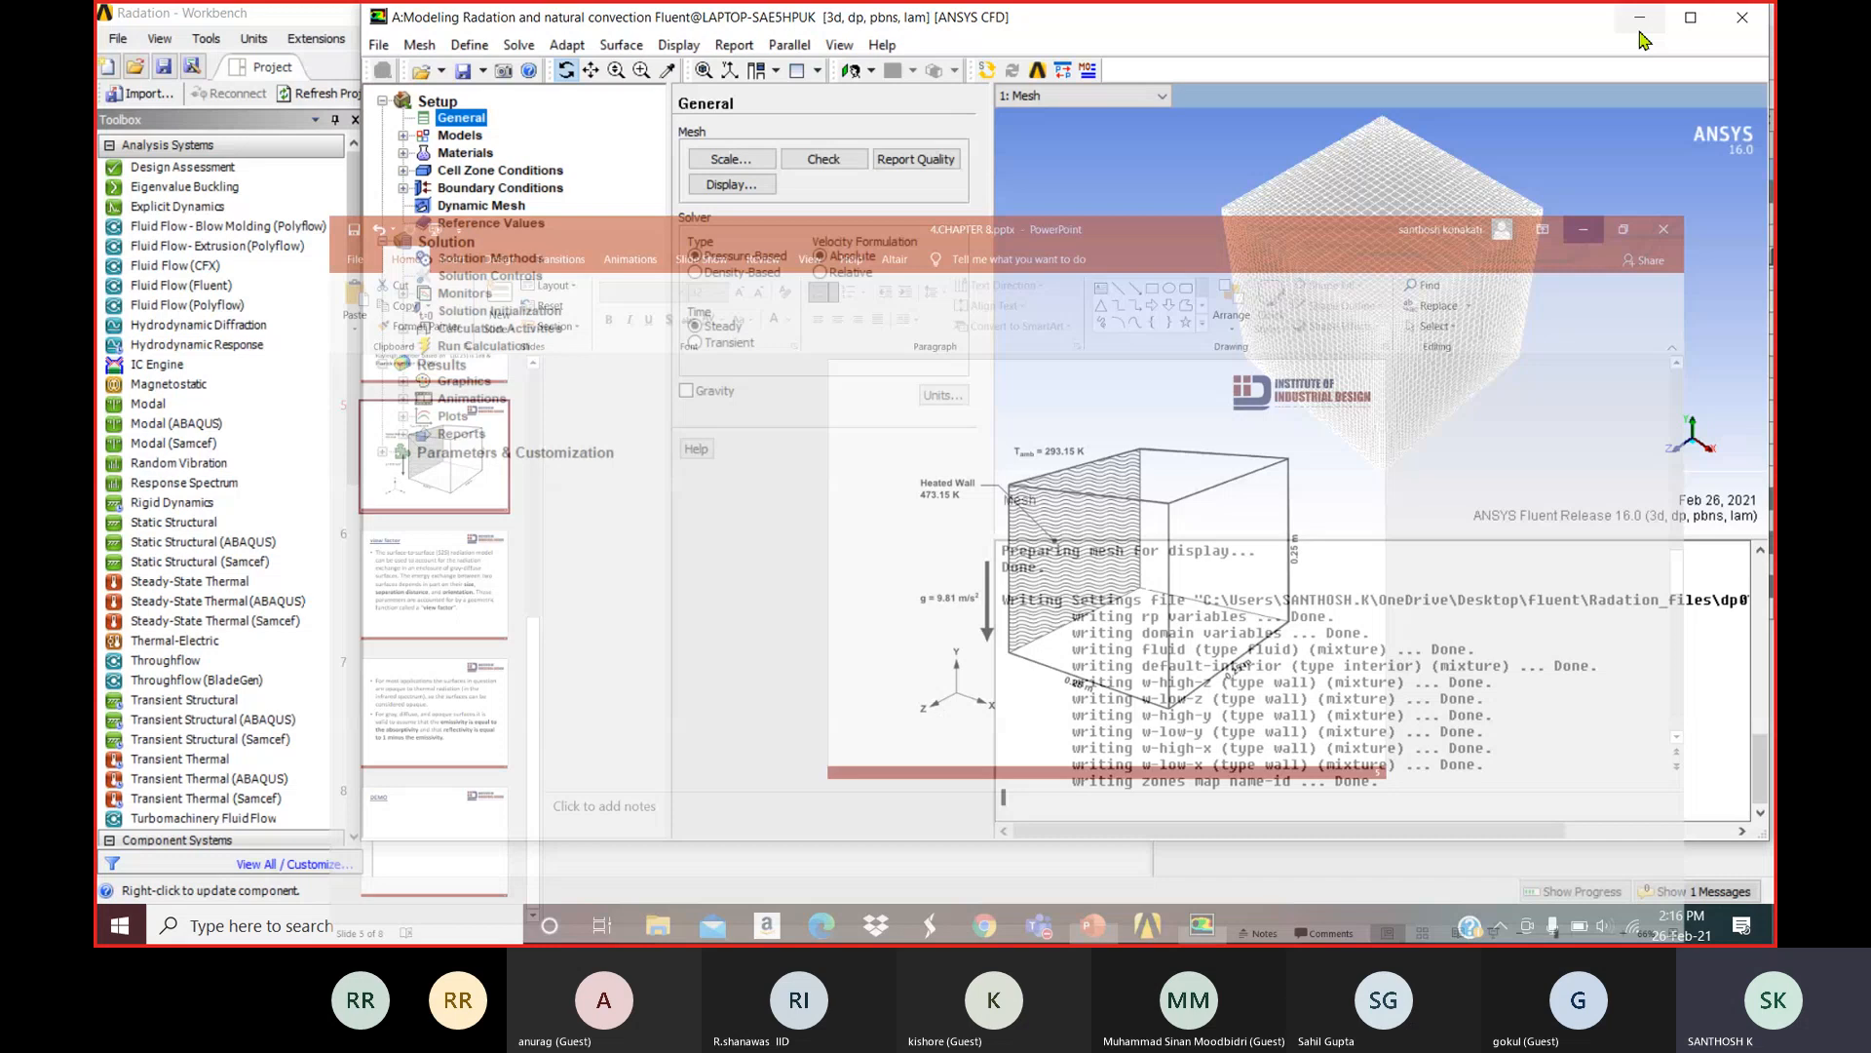
# Enable gravity in Fluent's general settings with a Y acceleration of -9.81 m/s2.
pyautogui.click(1691, 17)
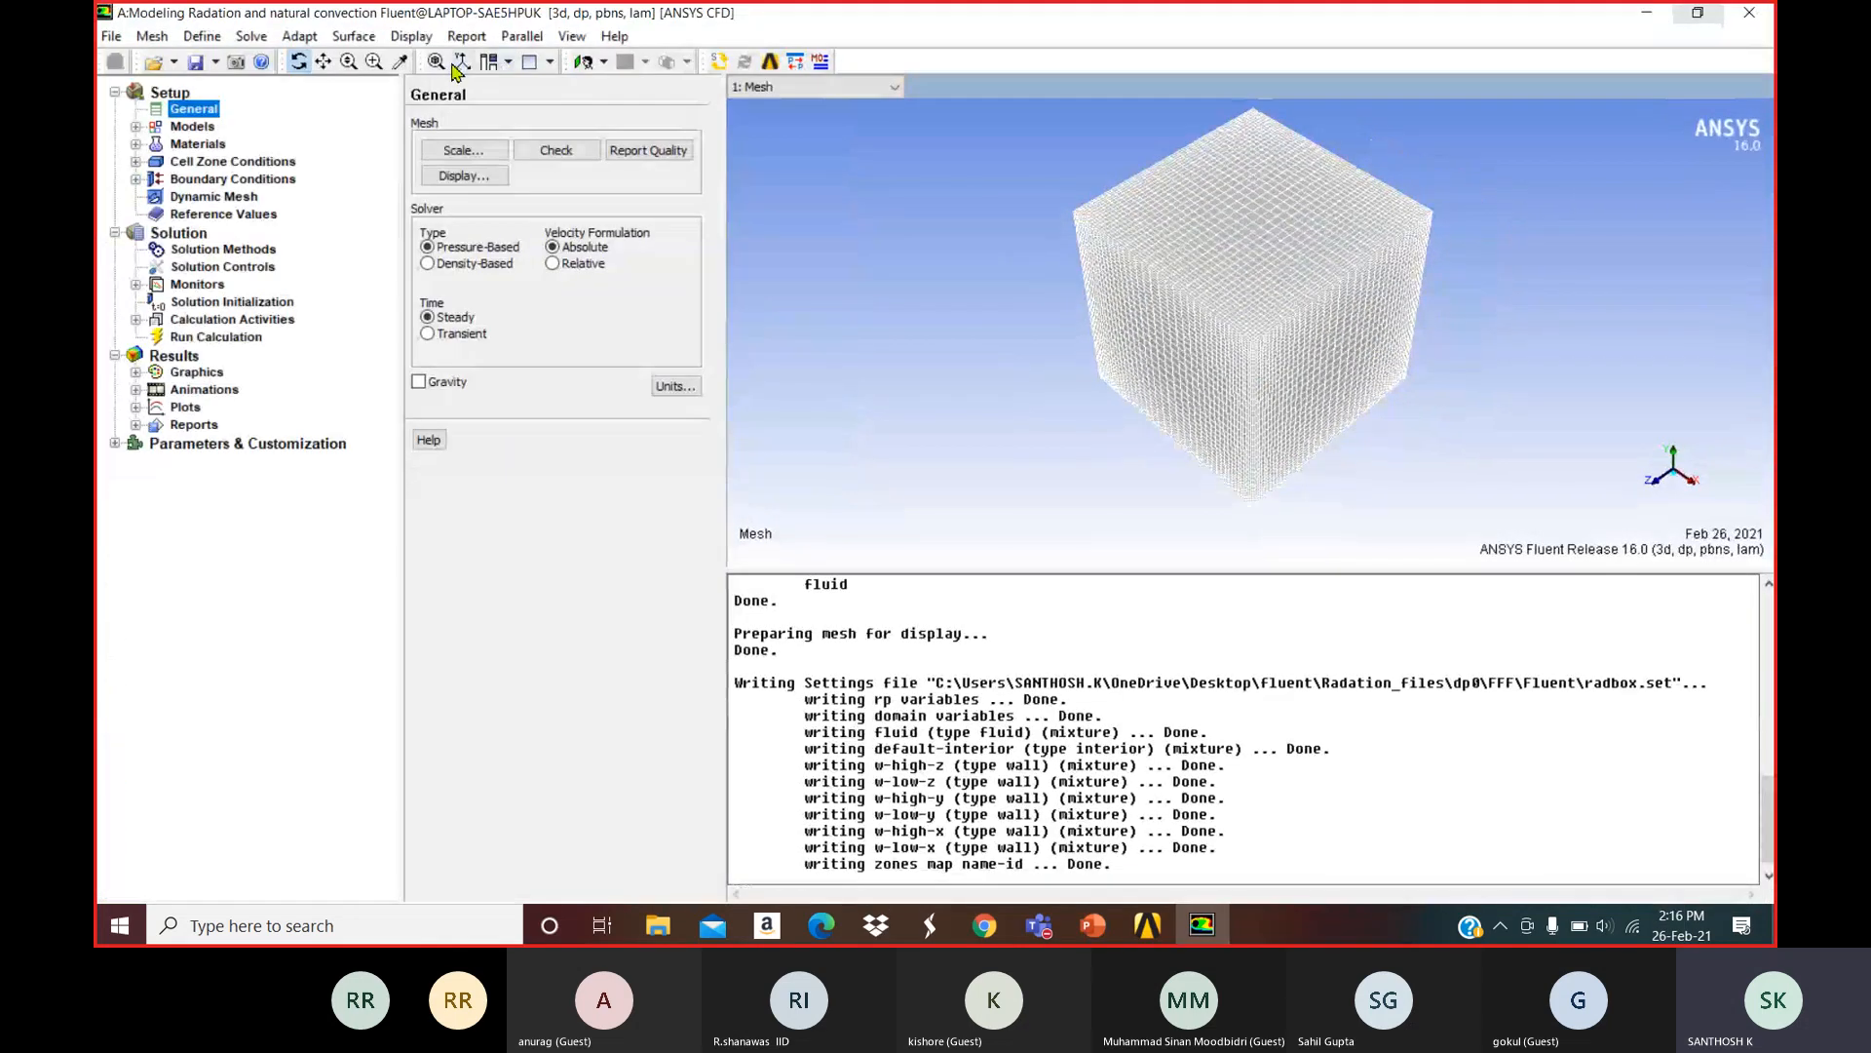
pyautogui.moveTo(1078, 326); pyautogui.dragTo(1226, 330)
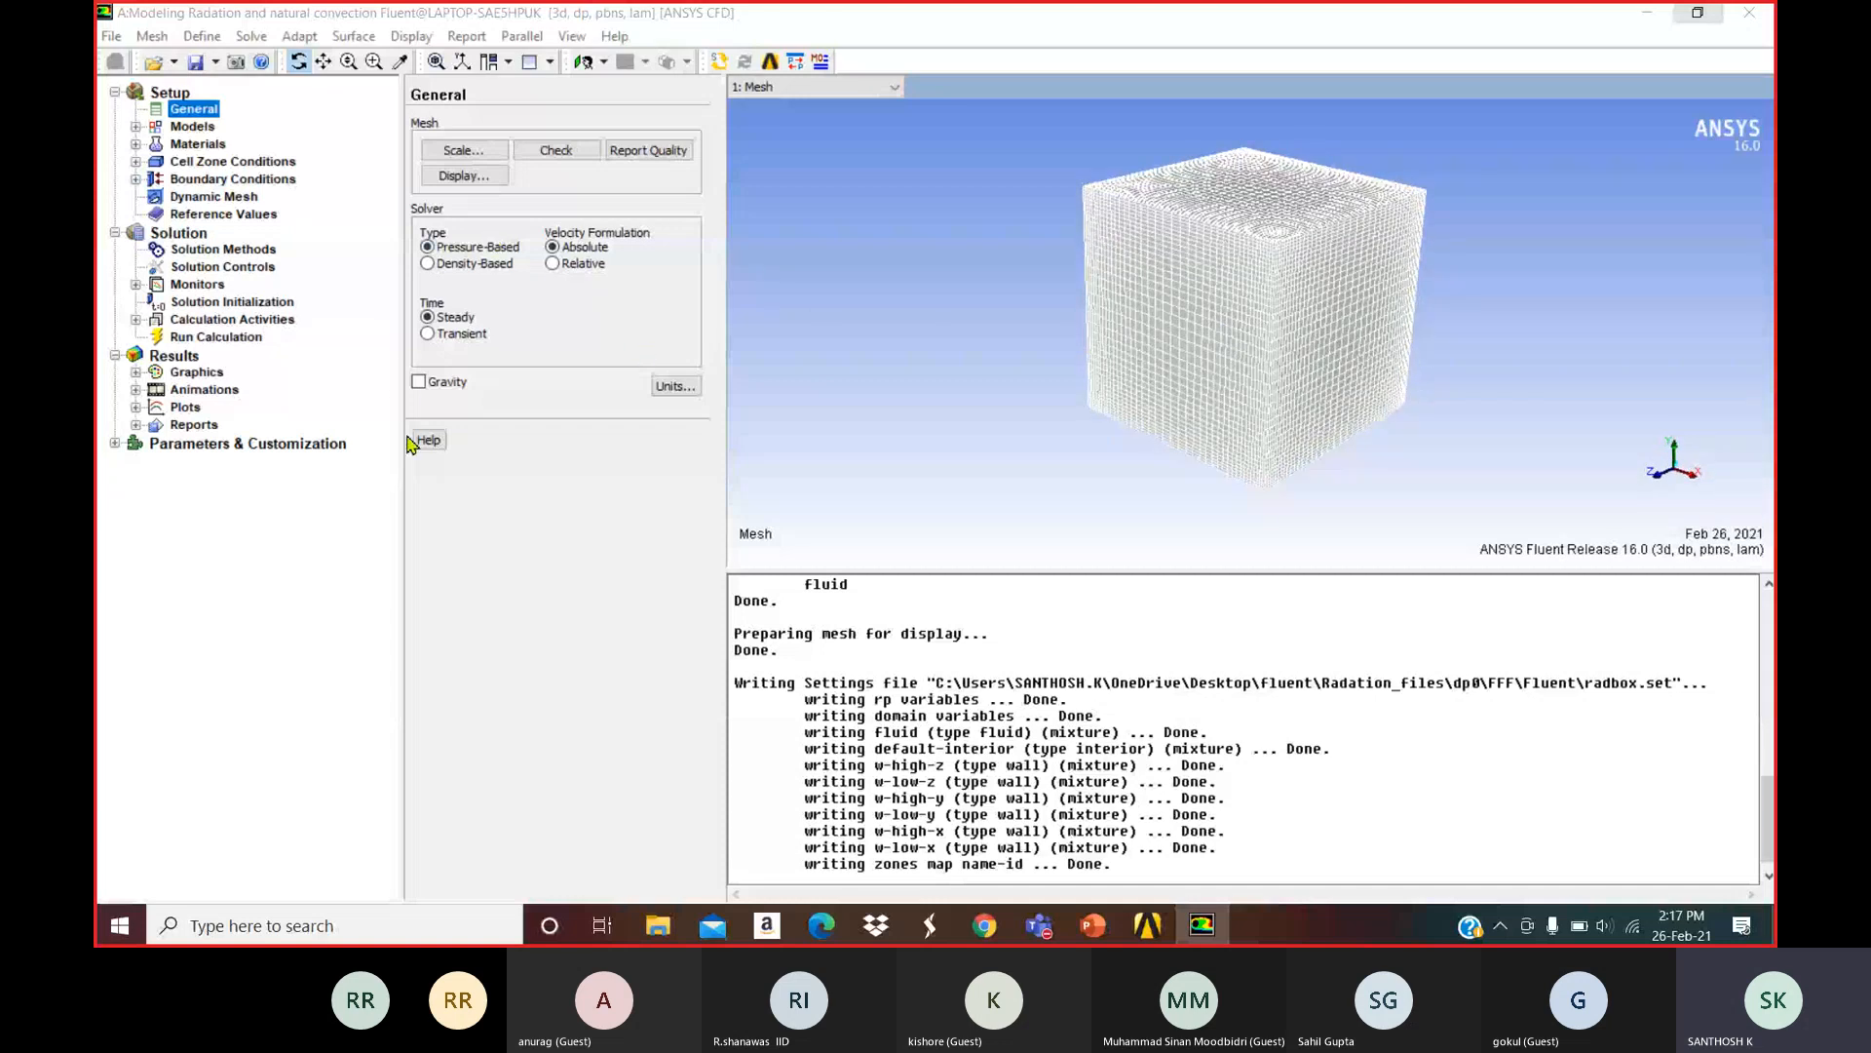
pyautogui.click(419, 382)
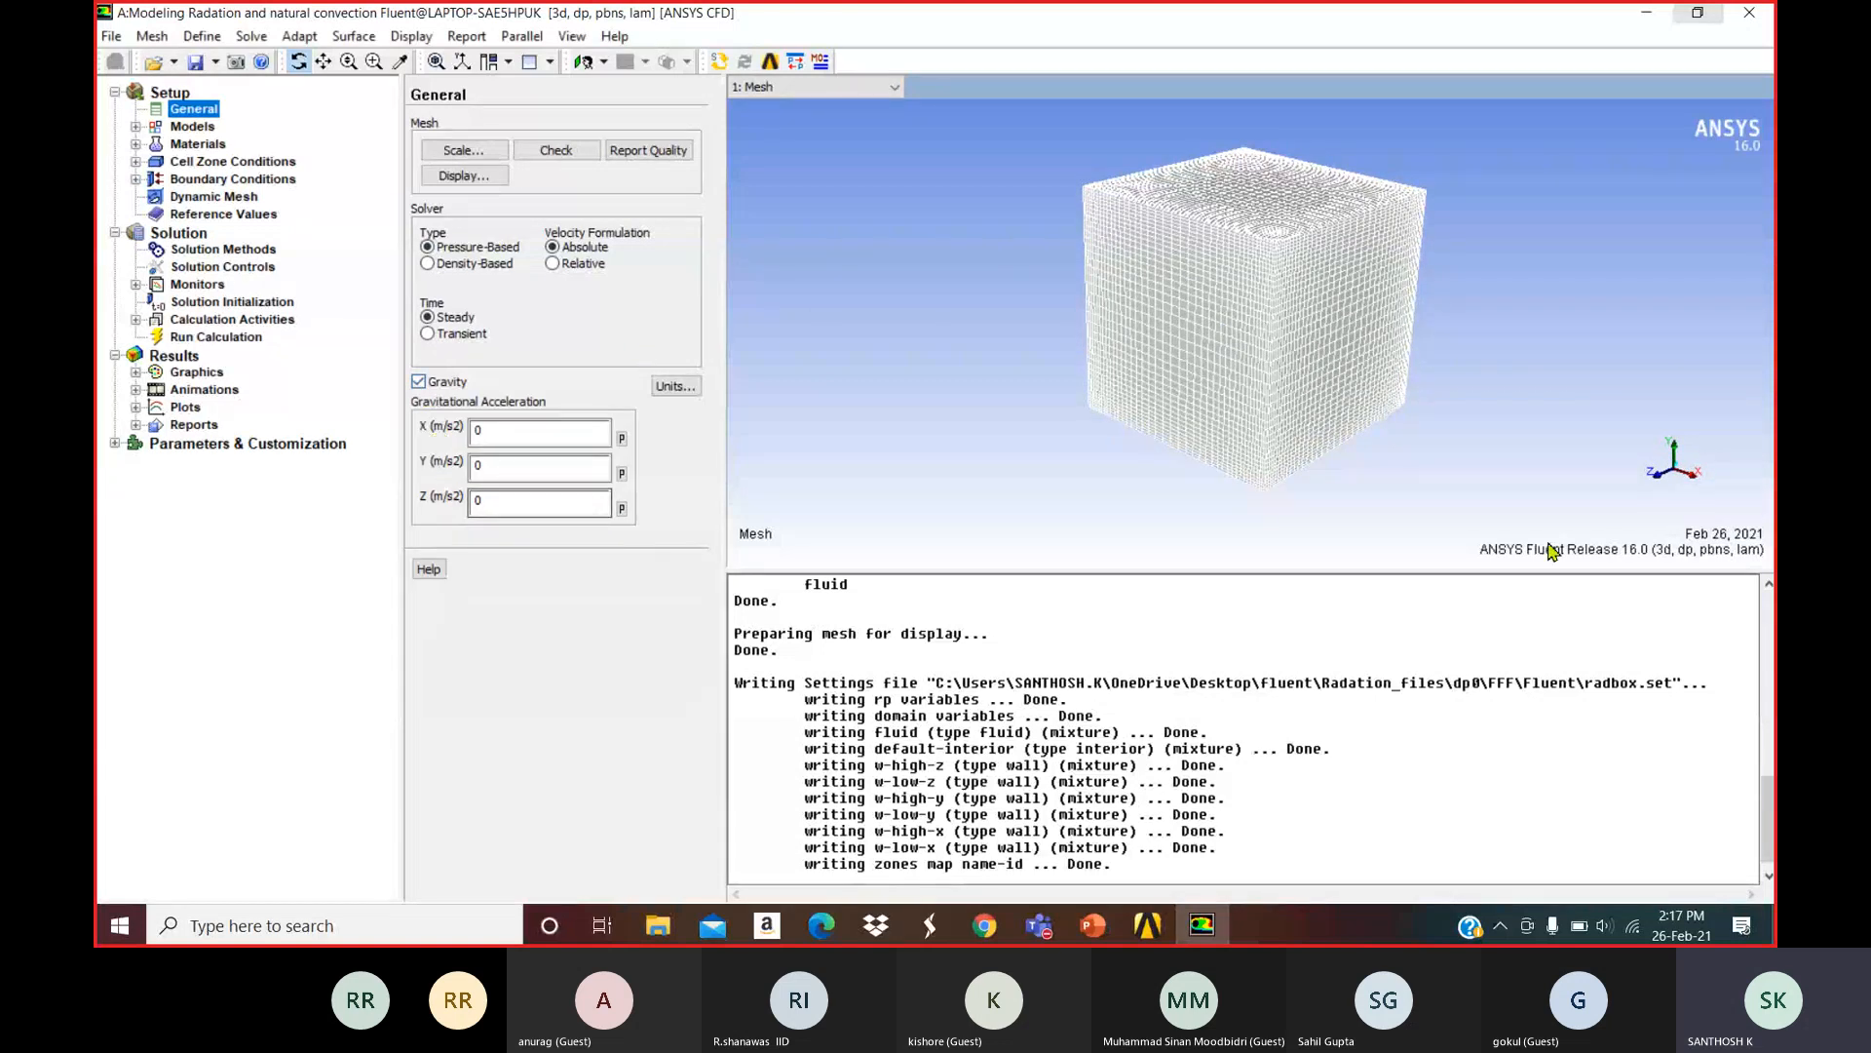
pyautogui.doubleClick(538, 466)
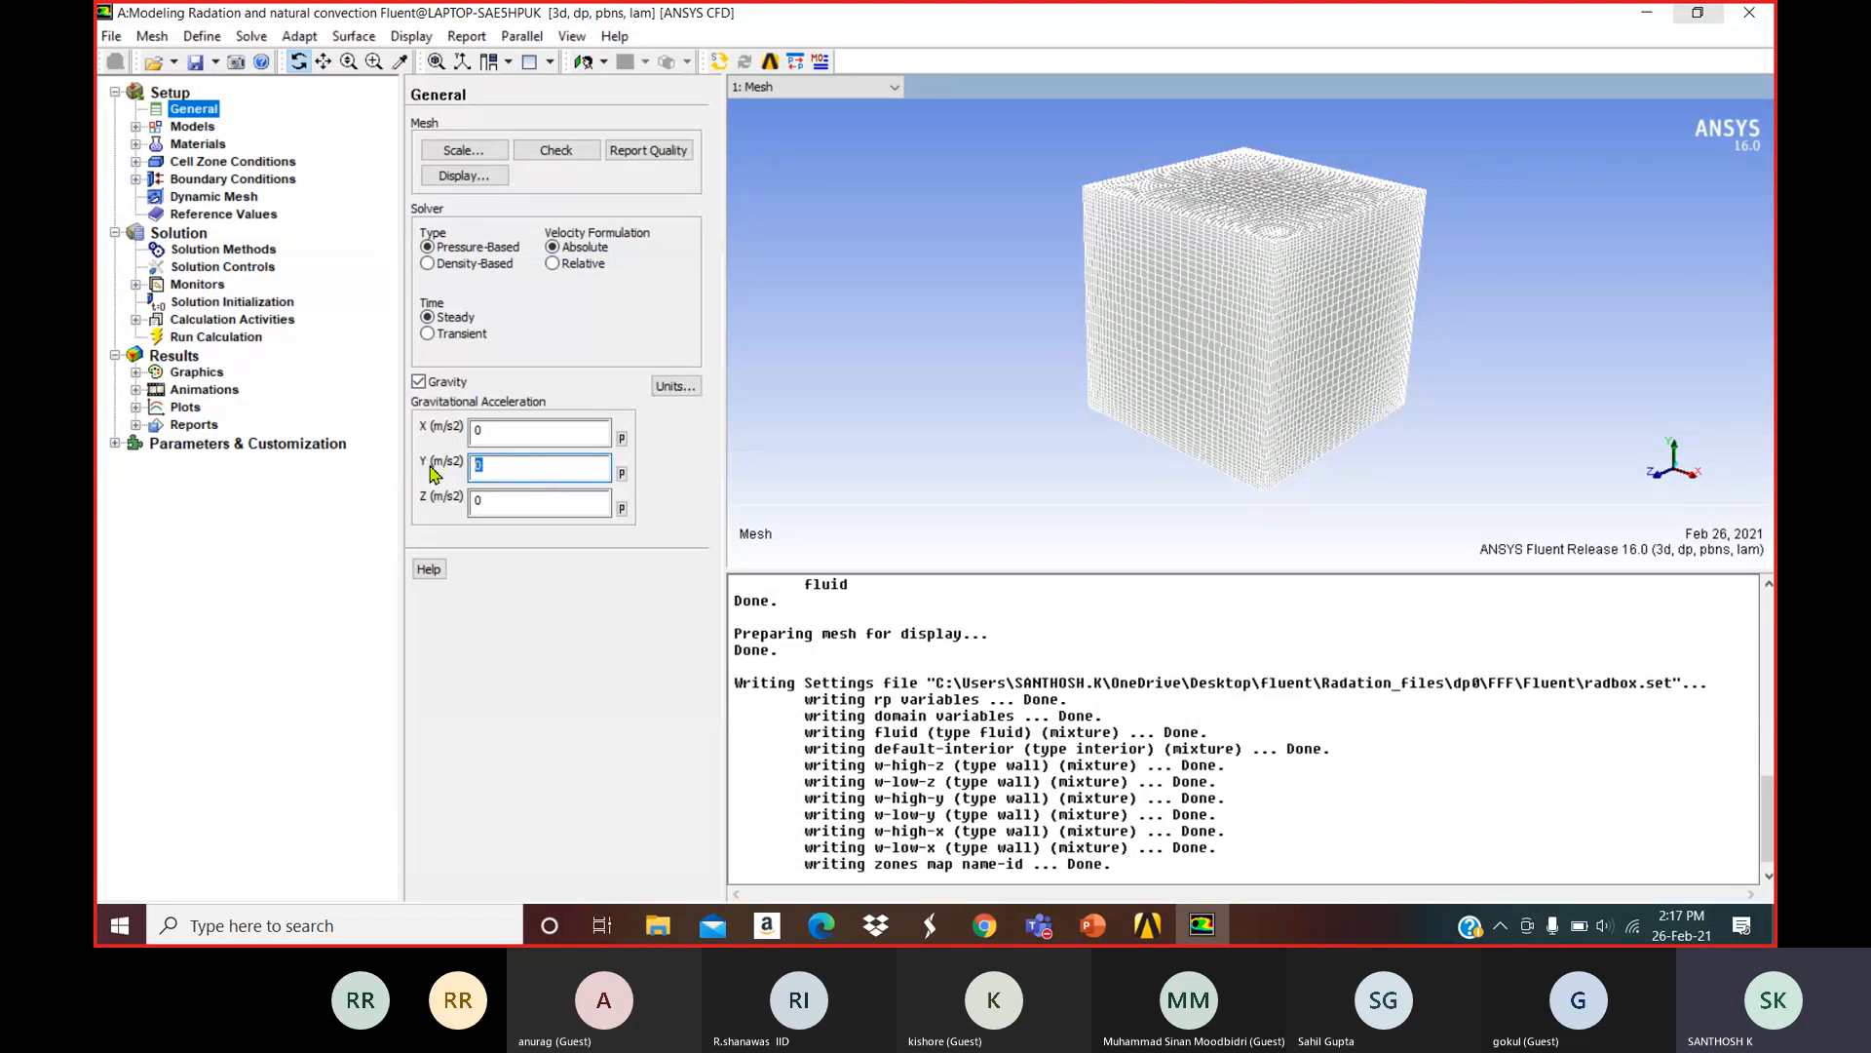
pyautogui.write('-9.81')
# Run the mesh check and report the mesh quality.
pyautogui.click(555, 150)
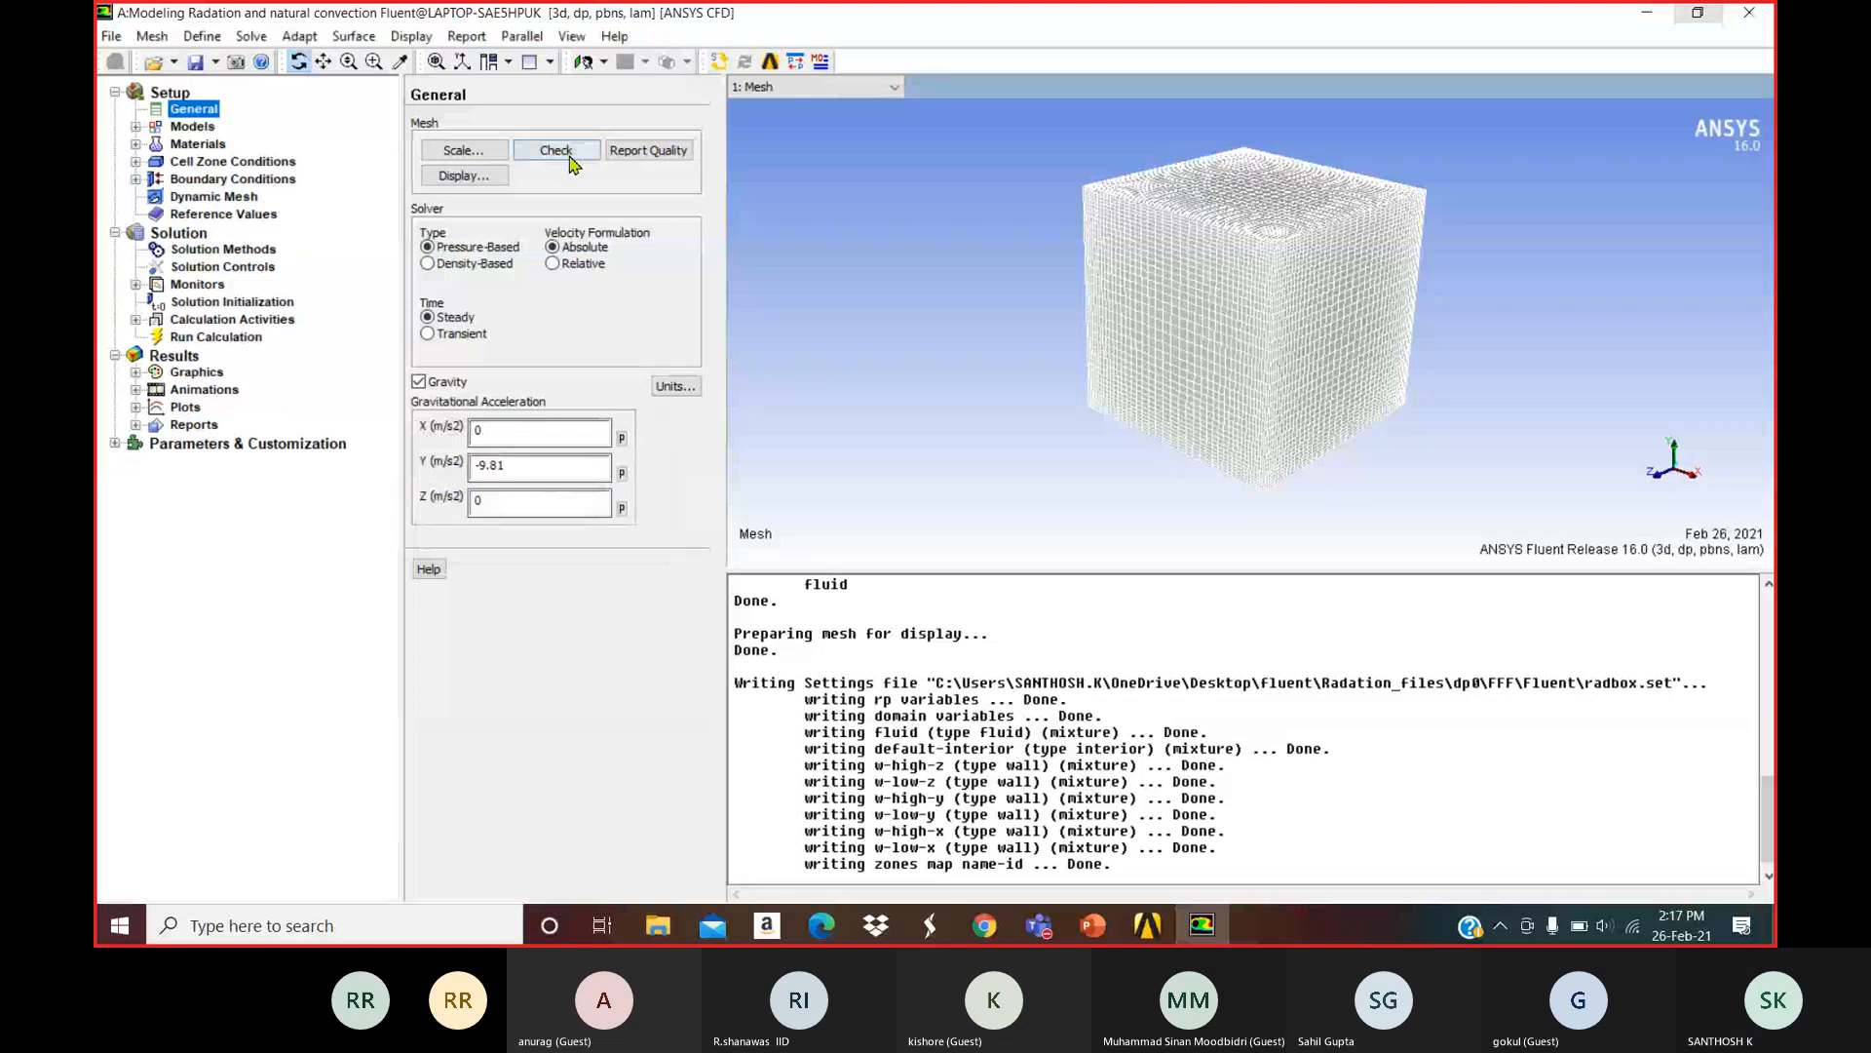
pyautogui.click(686, 158)
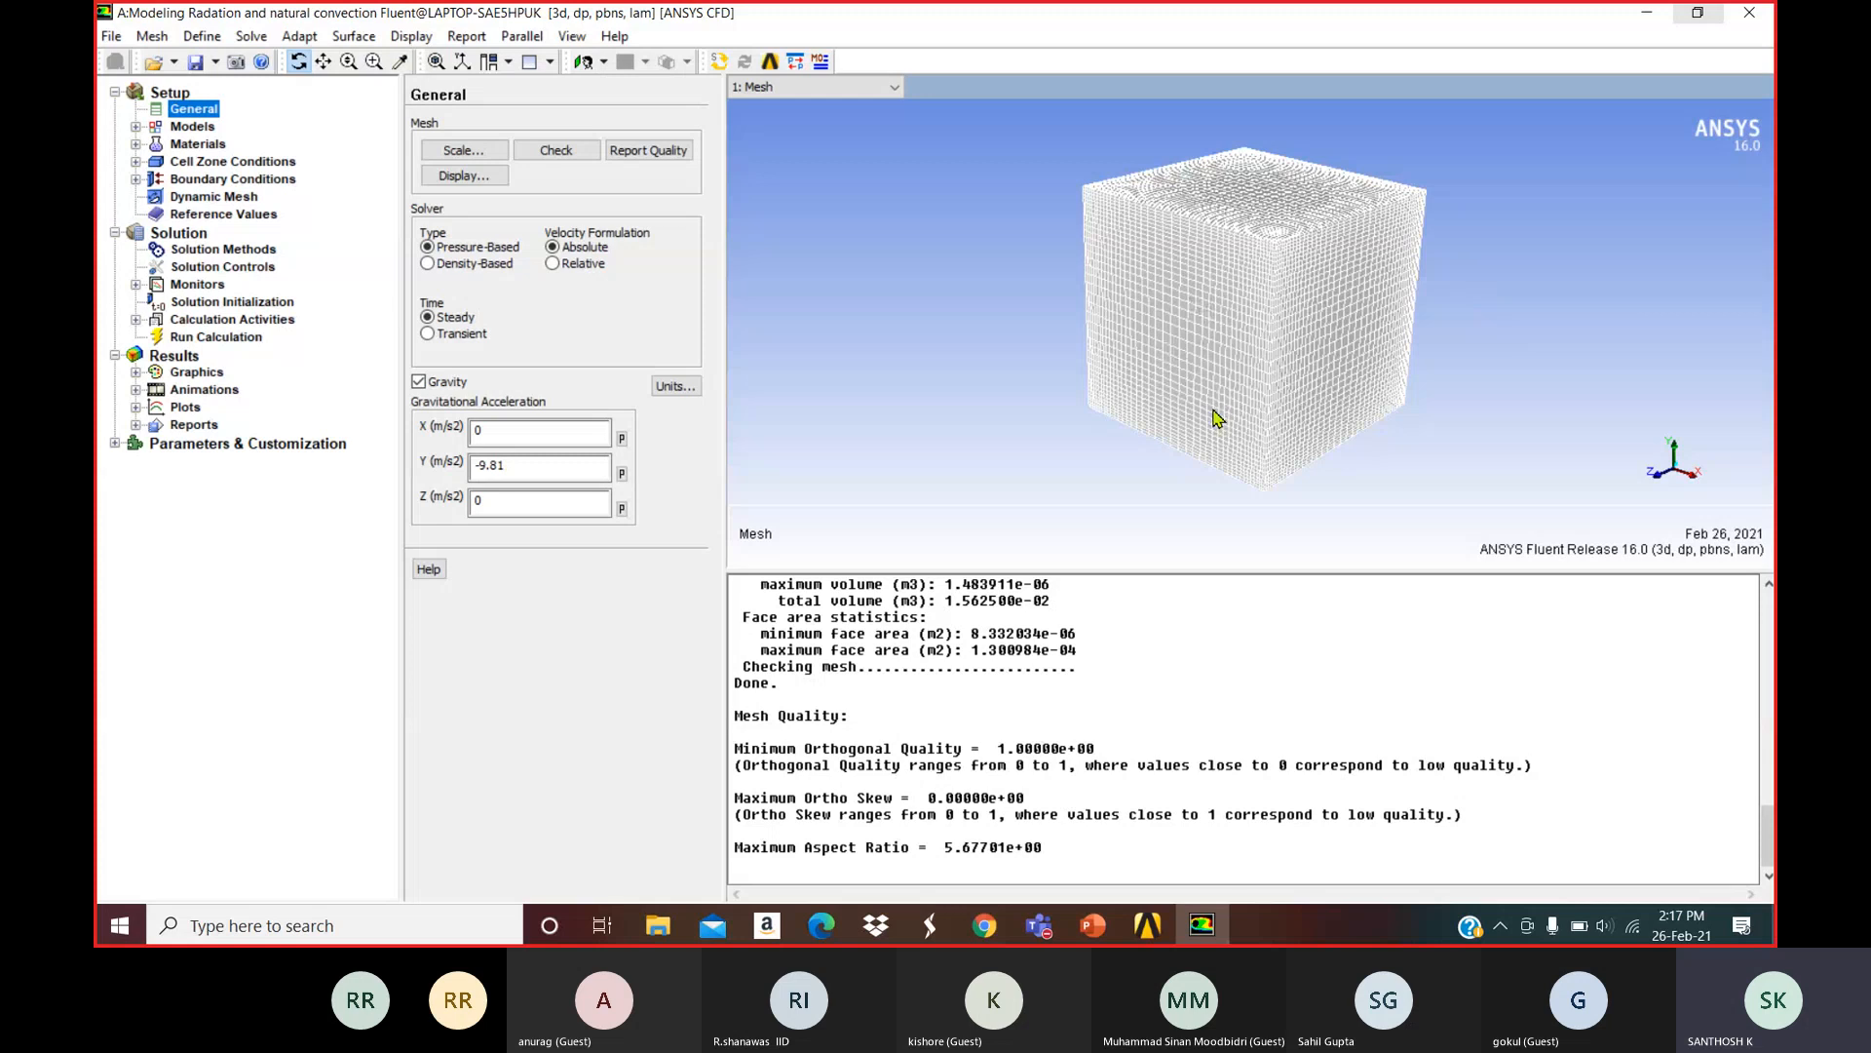
# Display only the w-high-y surface of the mesh to identify which wall of the box it is.
pyautogui.click(466, 176)
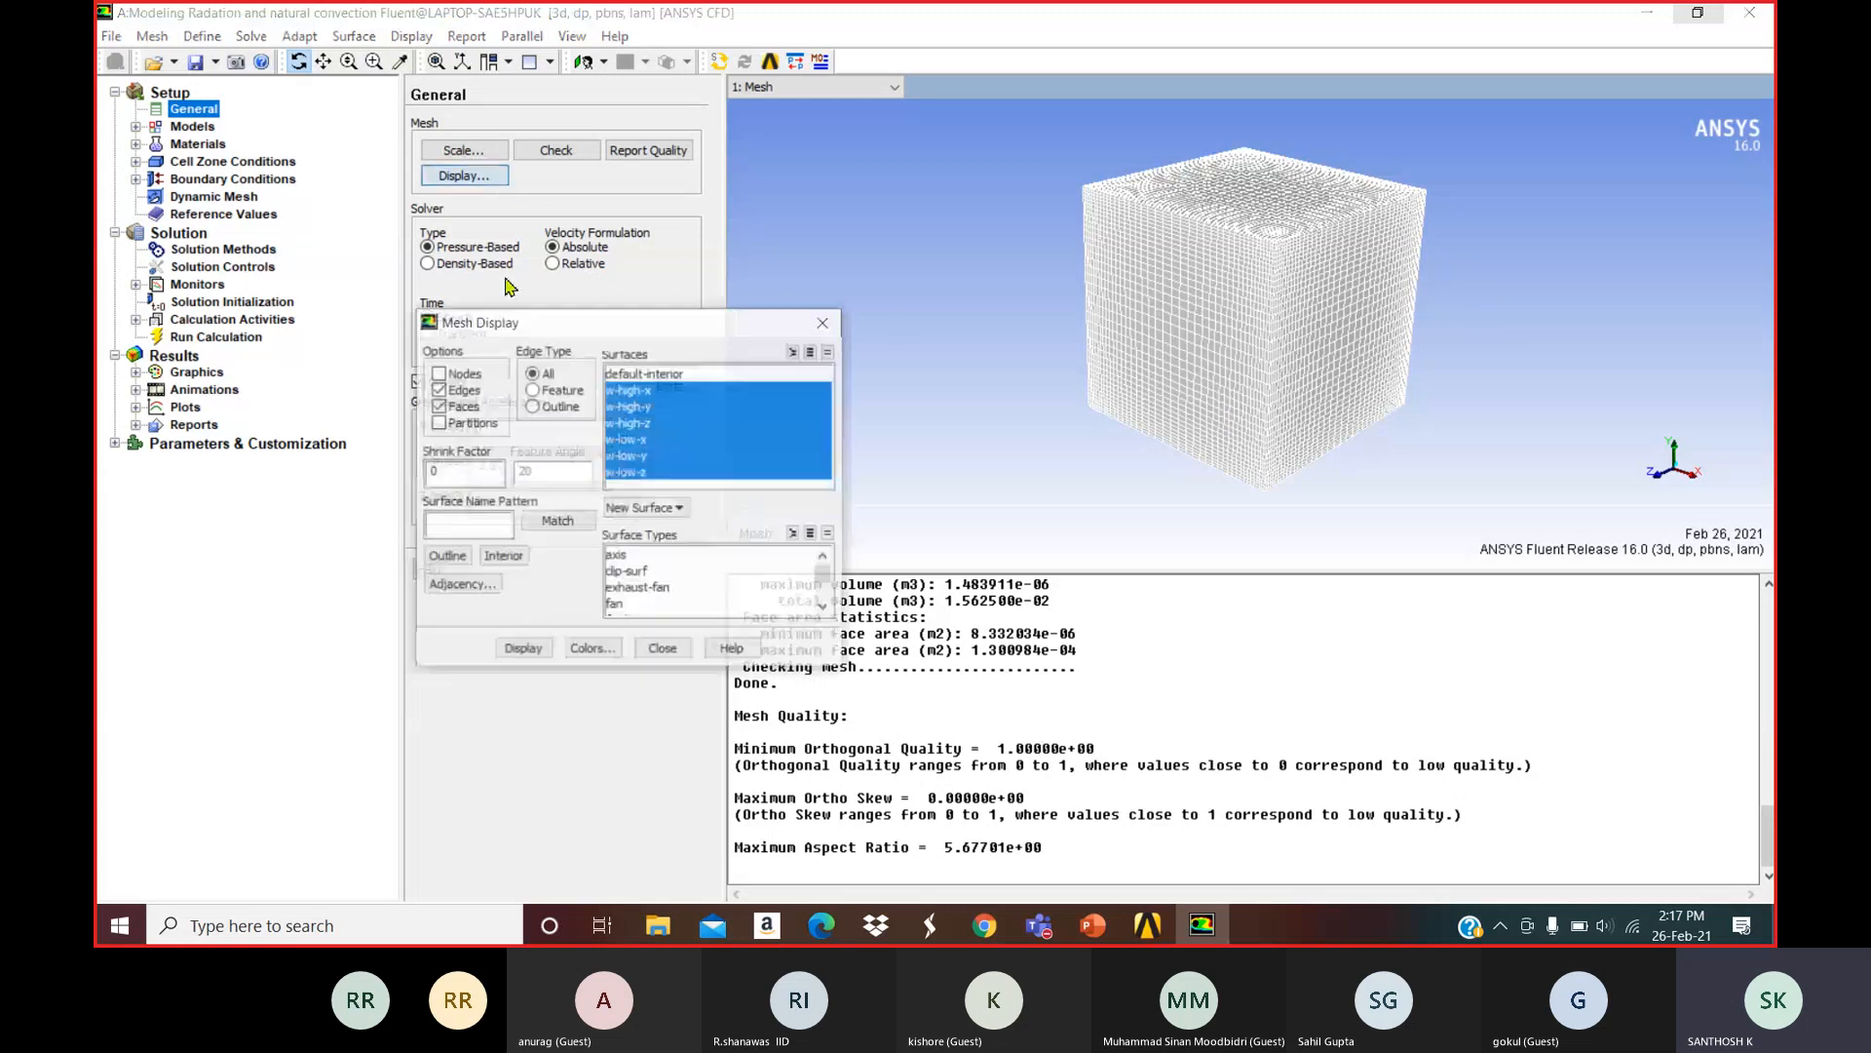
pyautogui.click(830, 351)
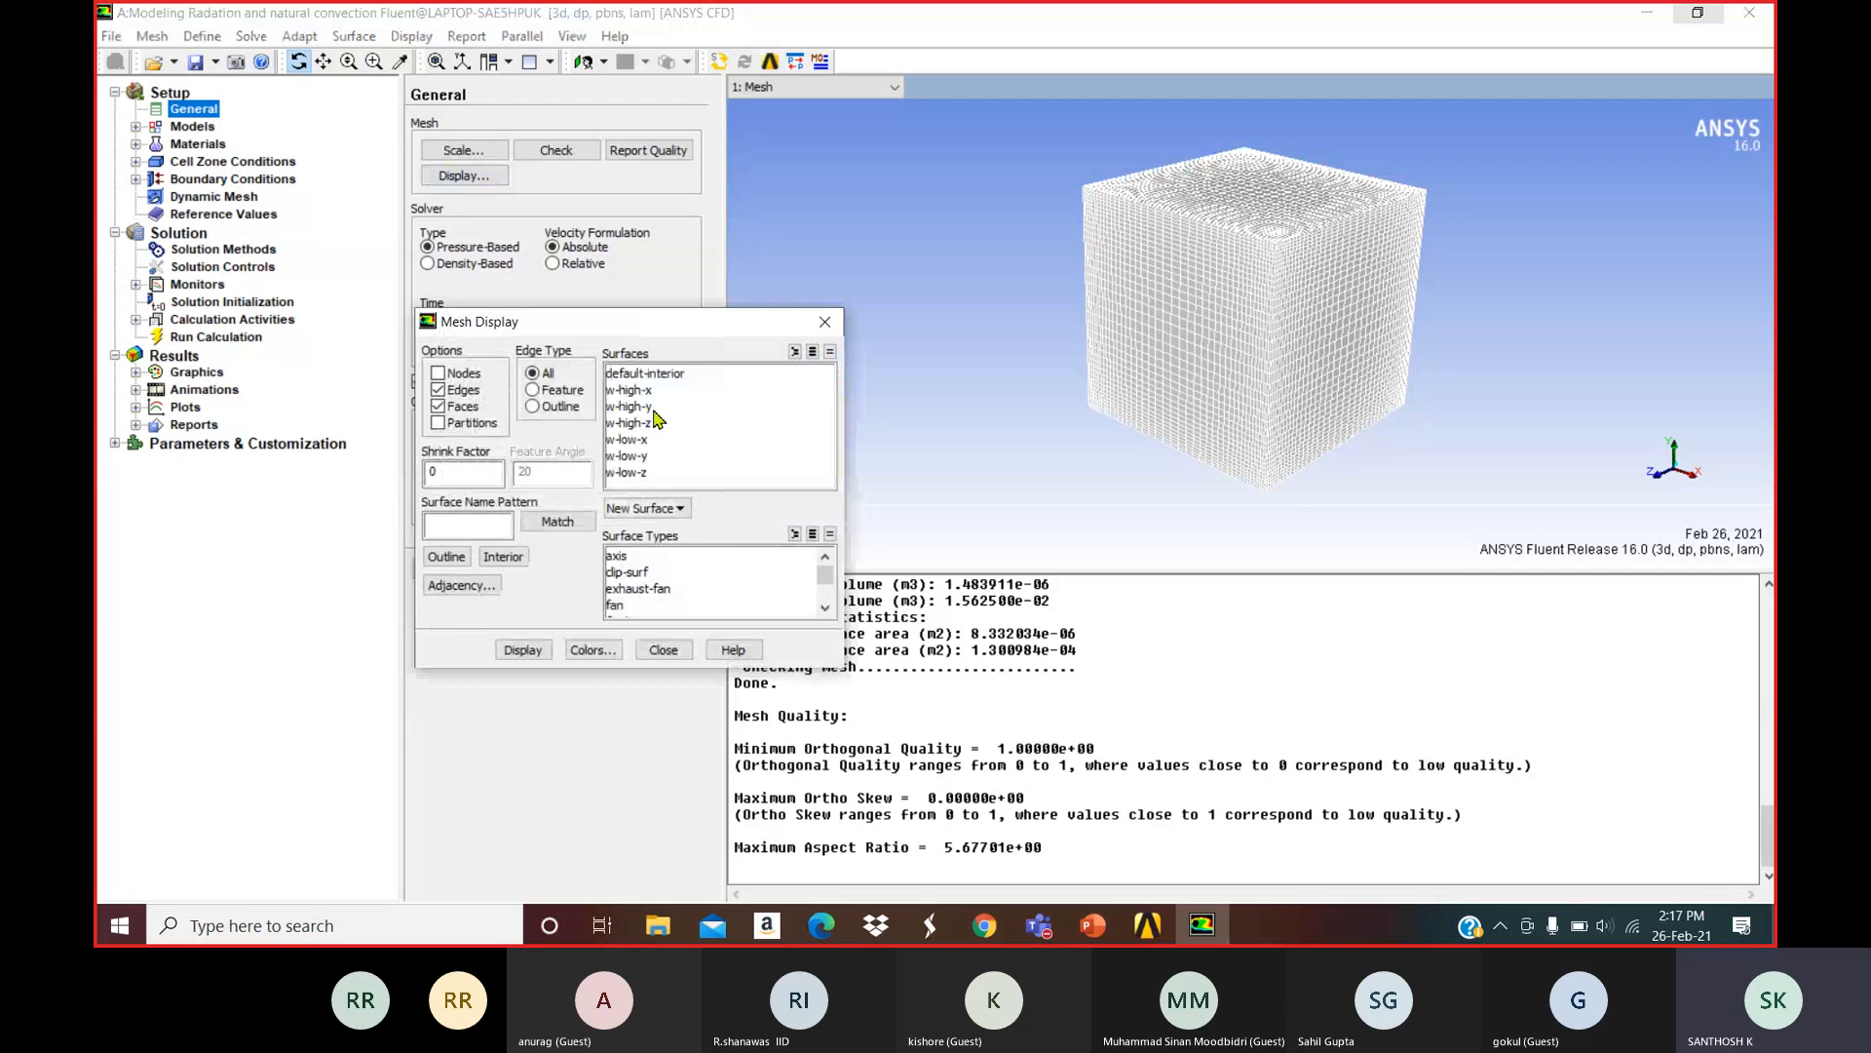
pyautogui.click(711, 440)
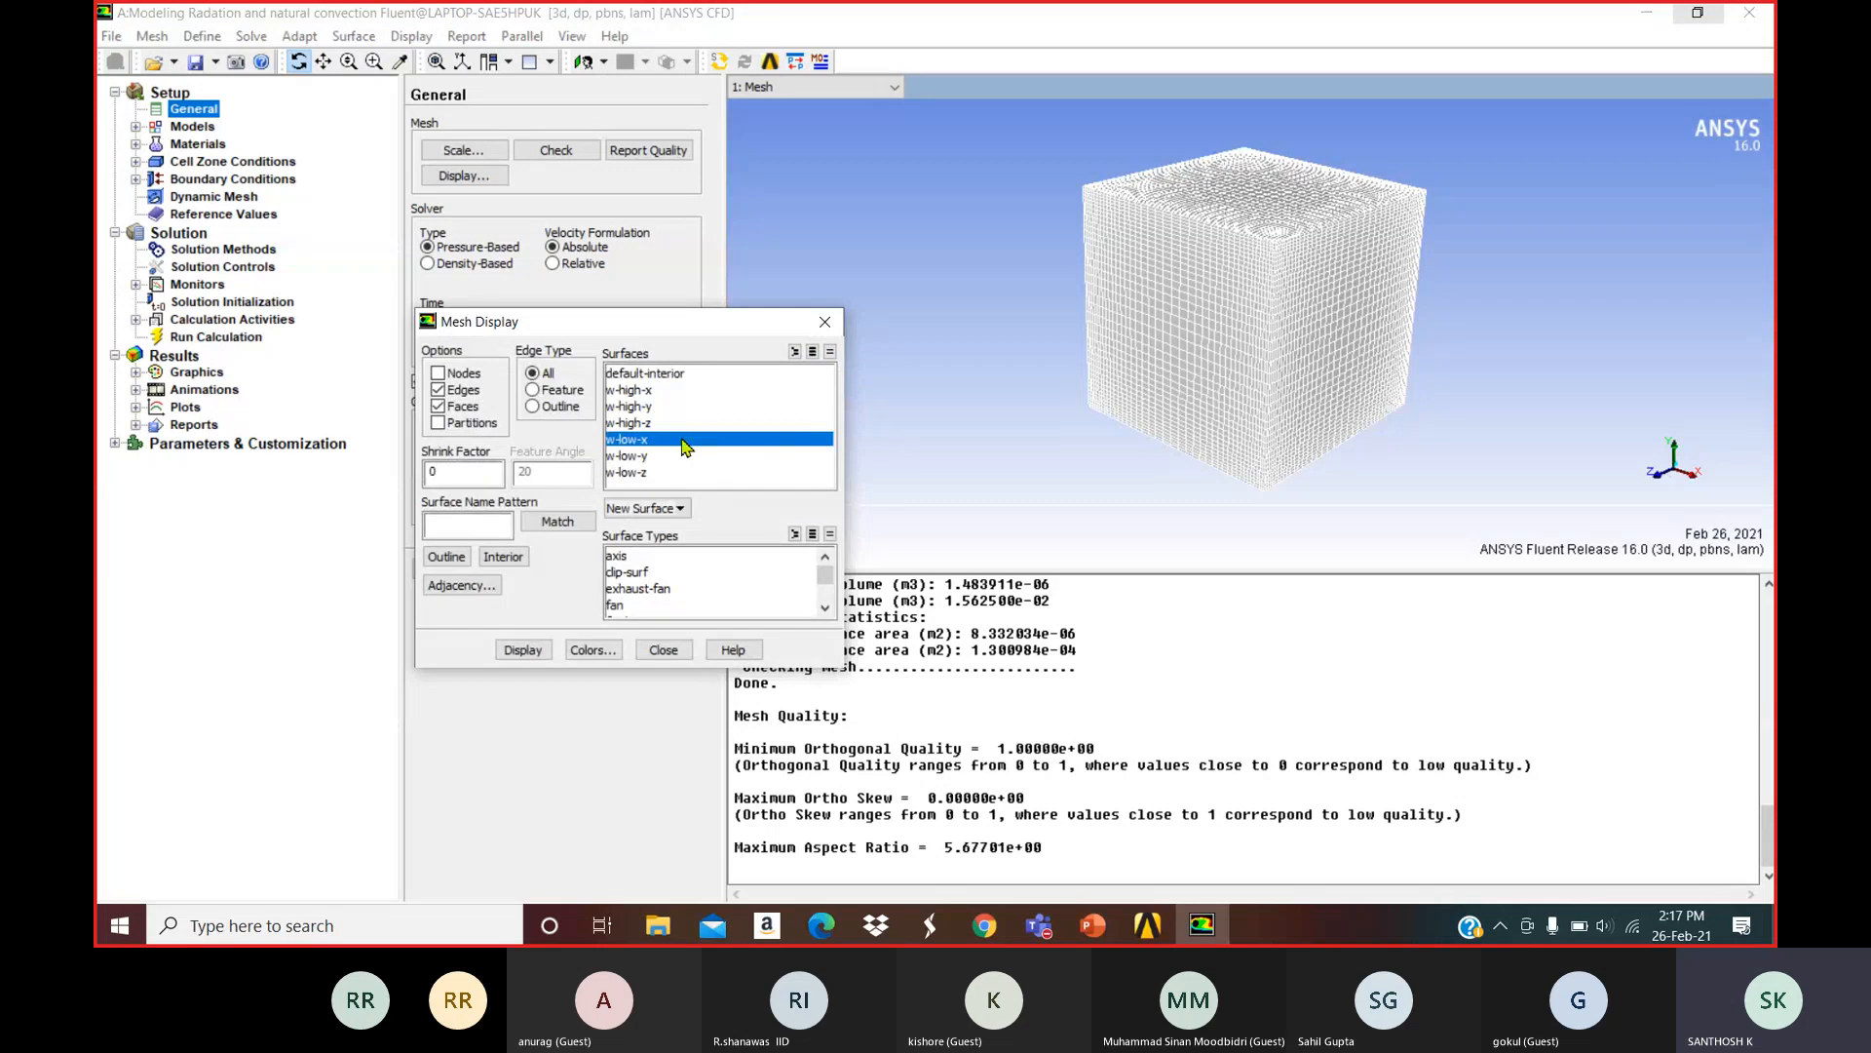
pyautogui.click(641, 437)
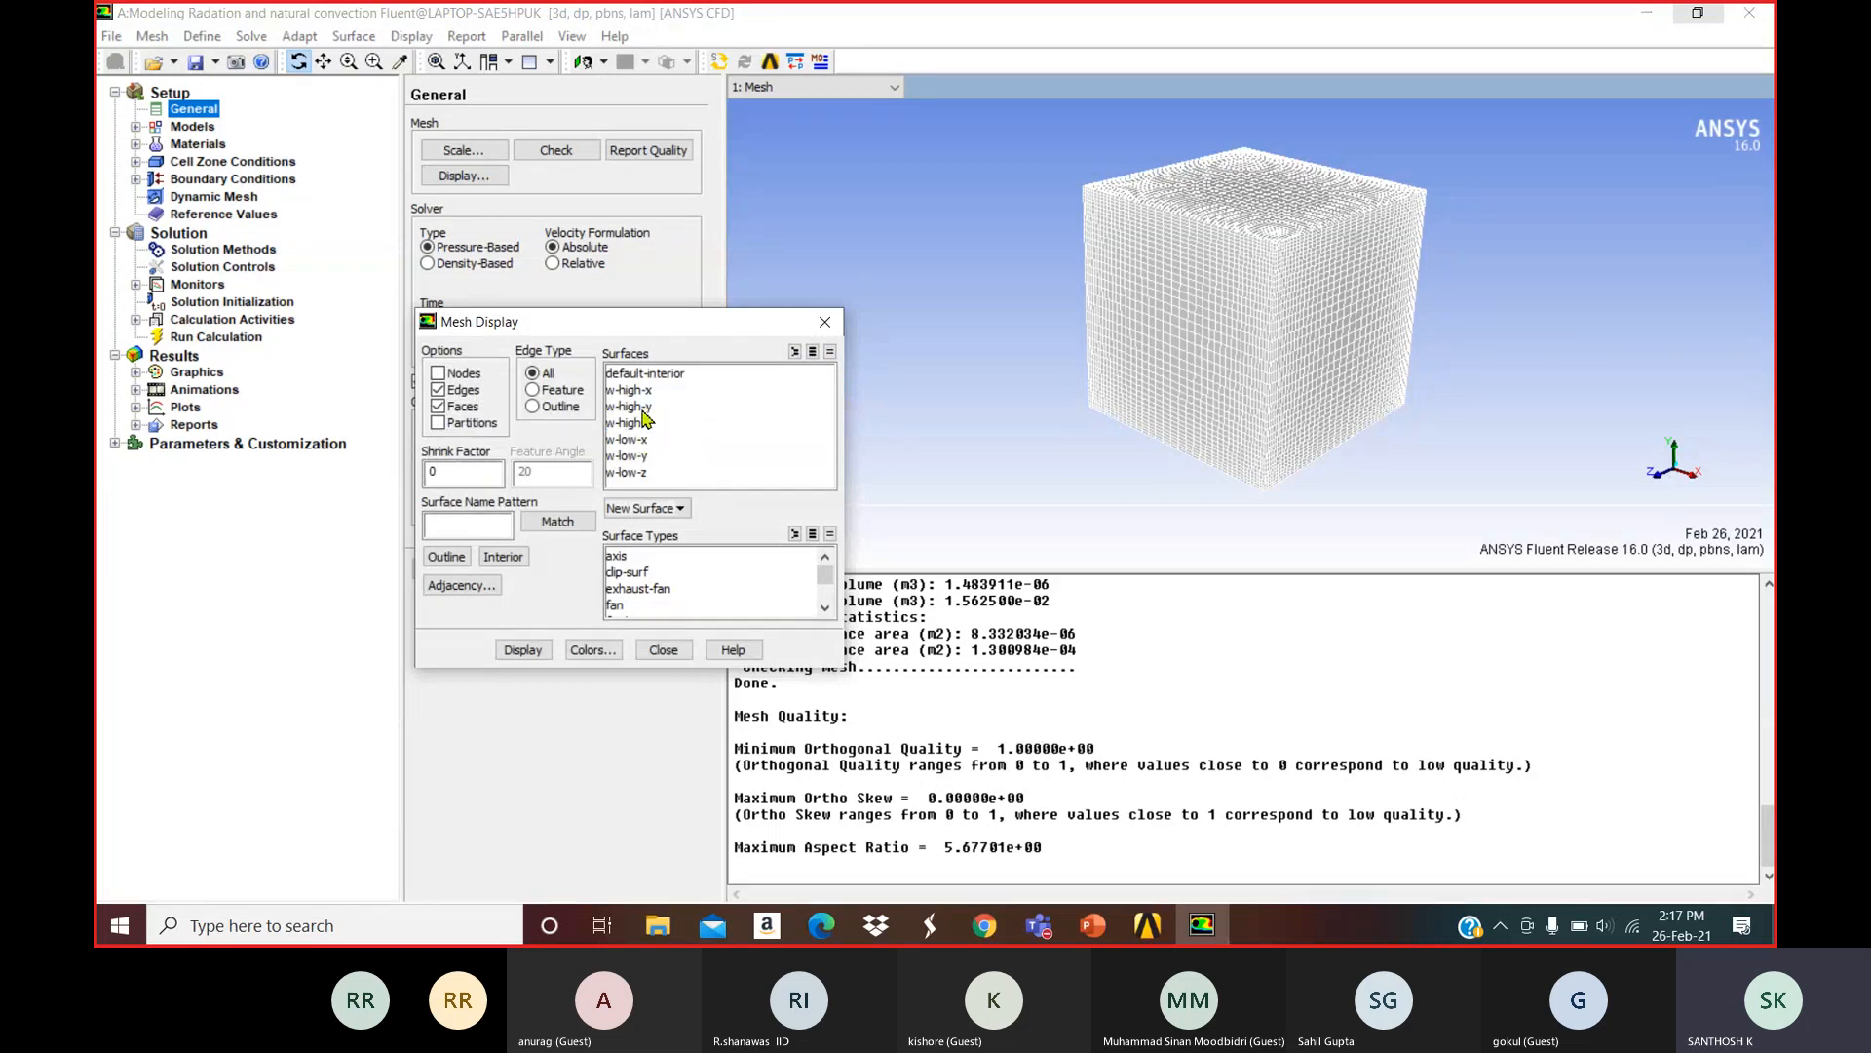
pyautogui.click(643, 408)
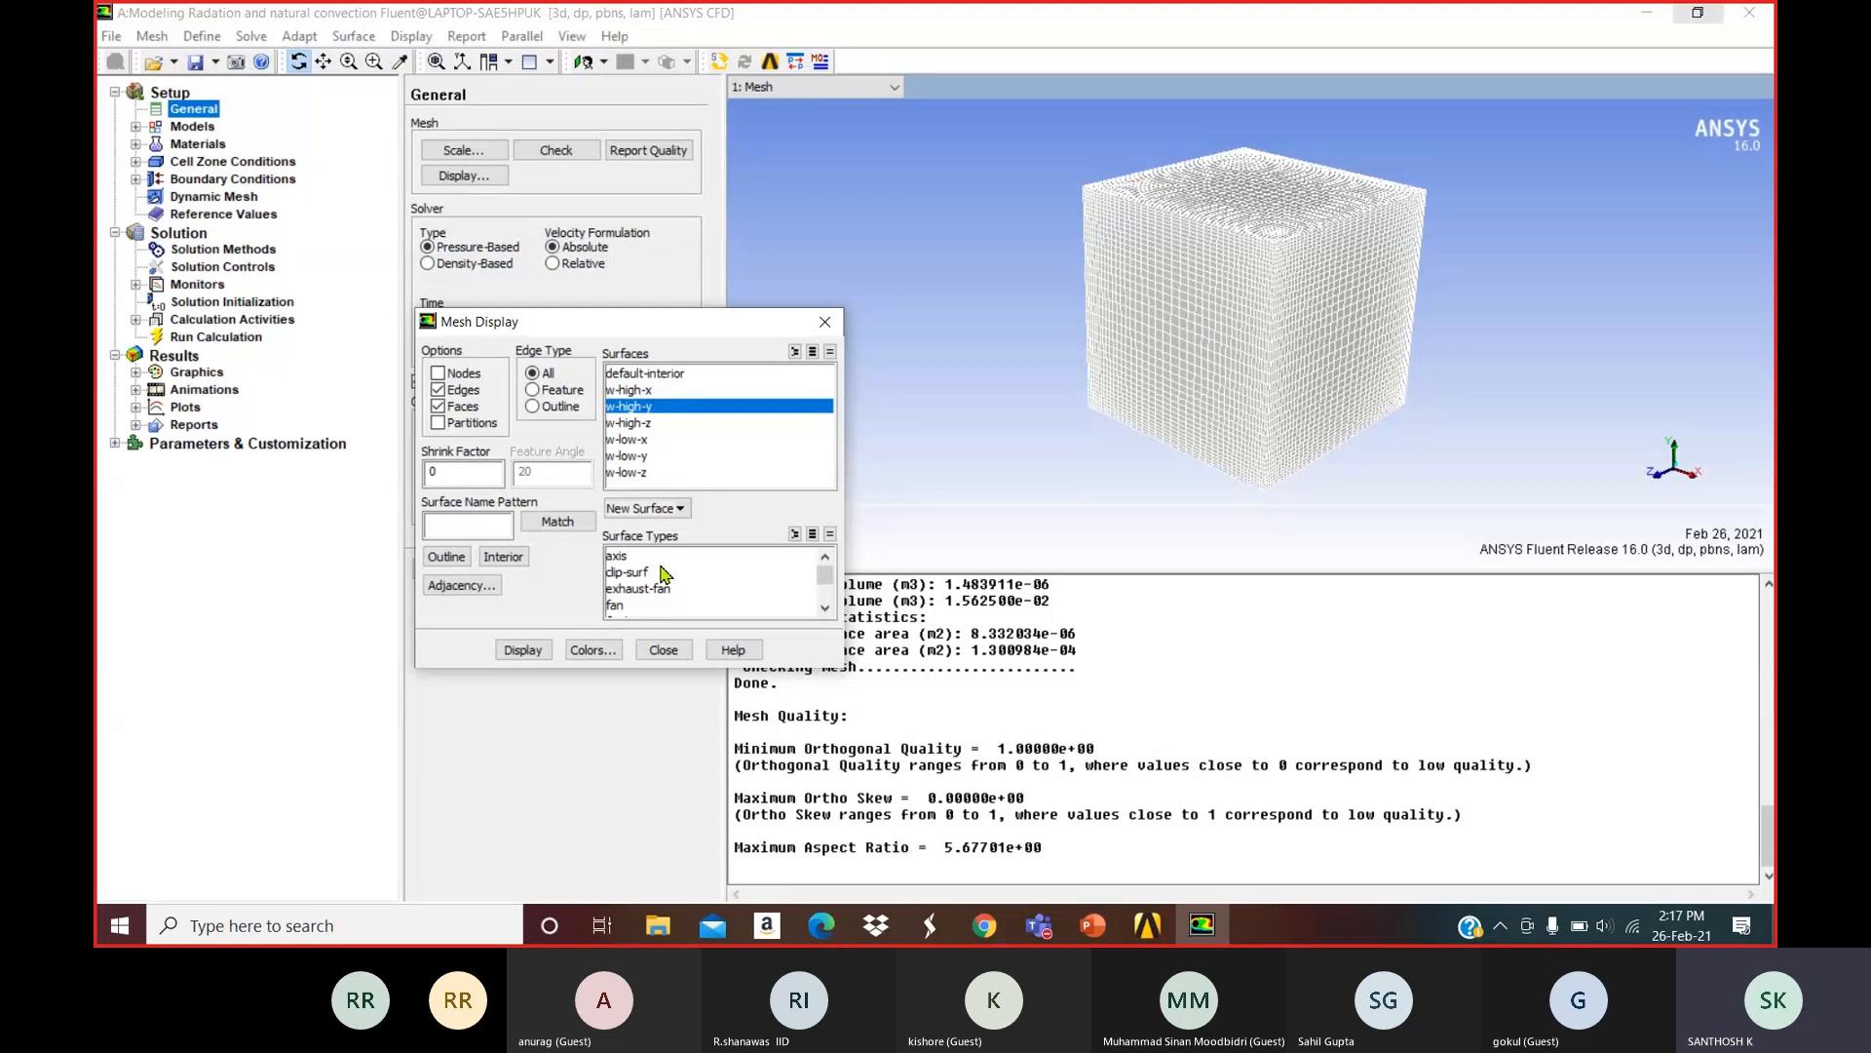
pyautogui.click(522, 650)
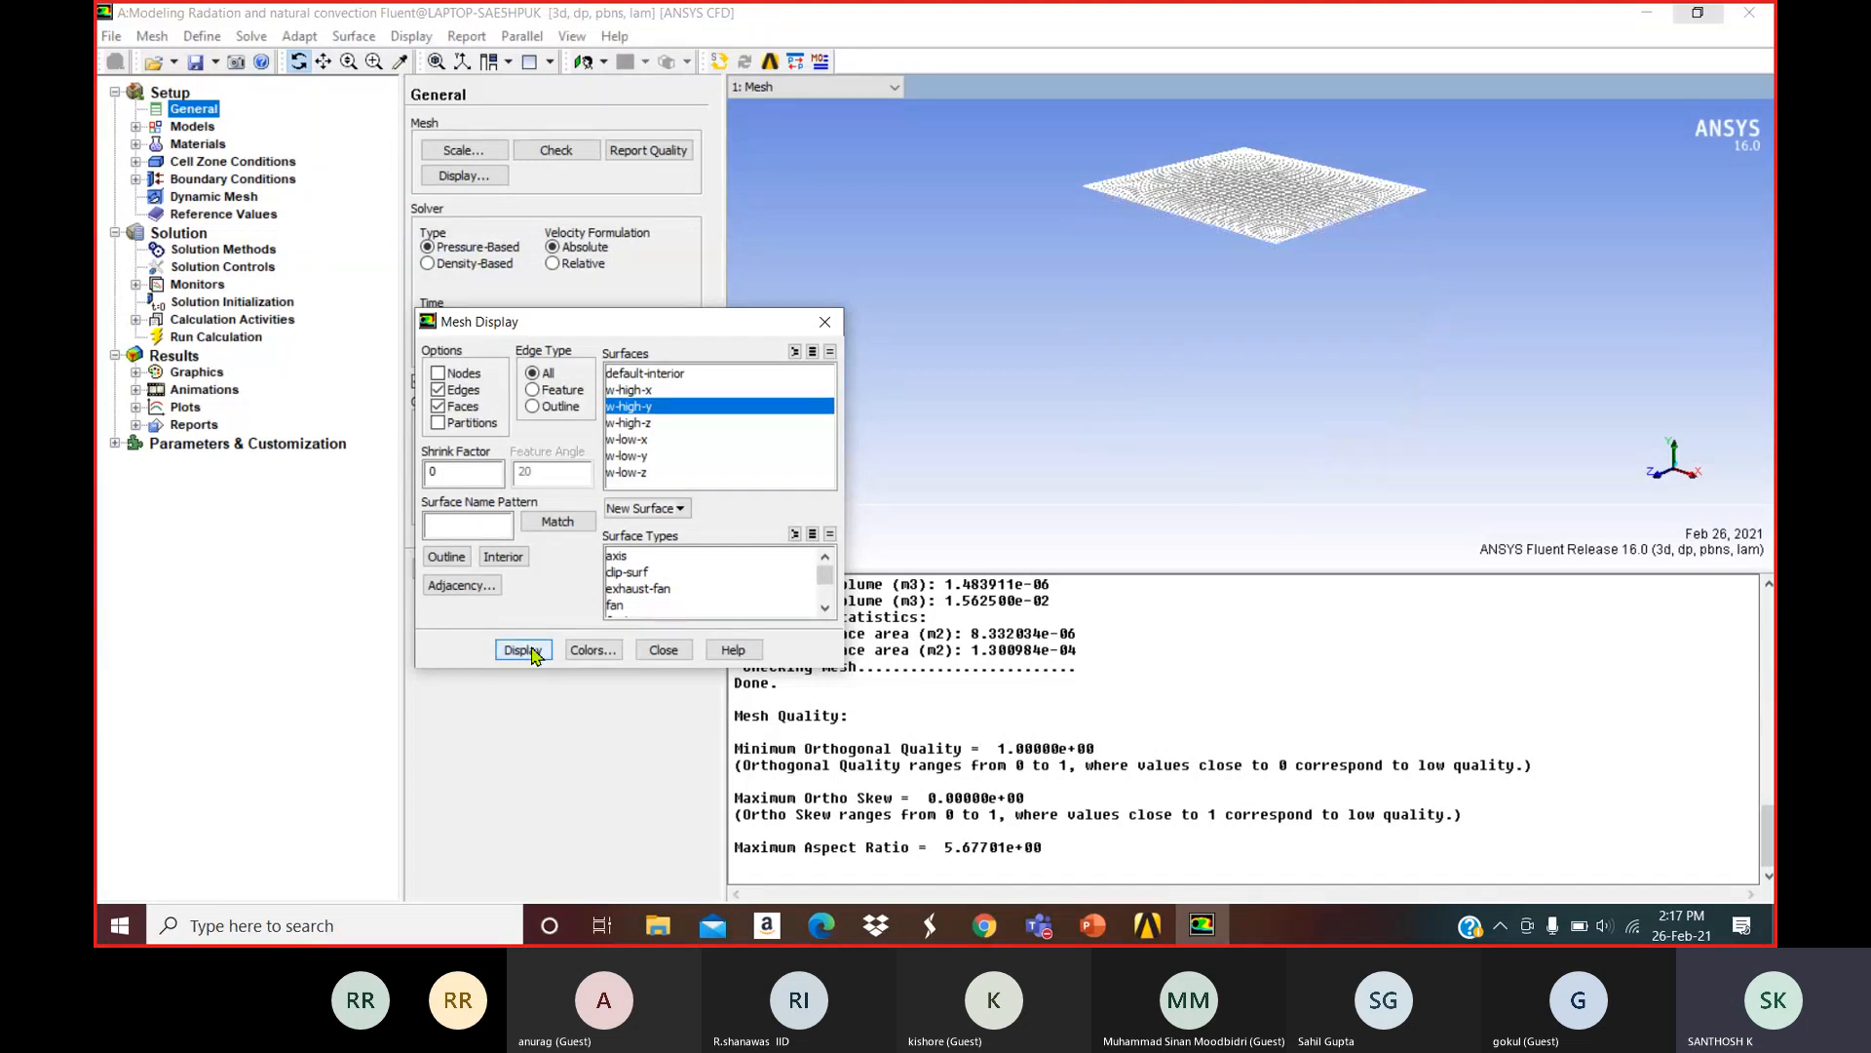
# Clear w-high-y from the mesh display and show the w-high-x and w-low-x walls instead.
pyautogui.click(642, 411)
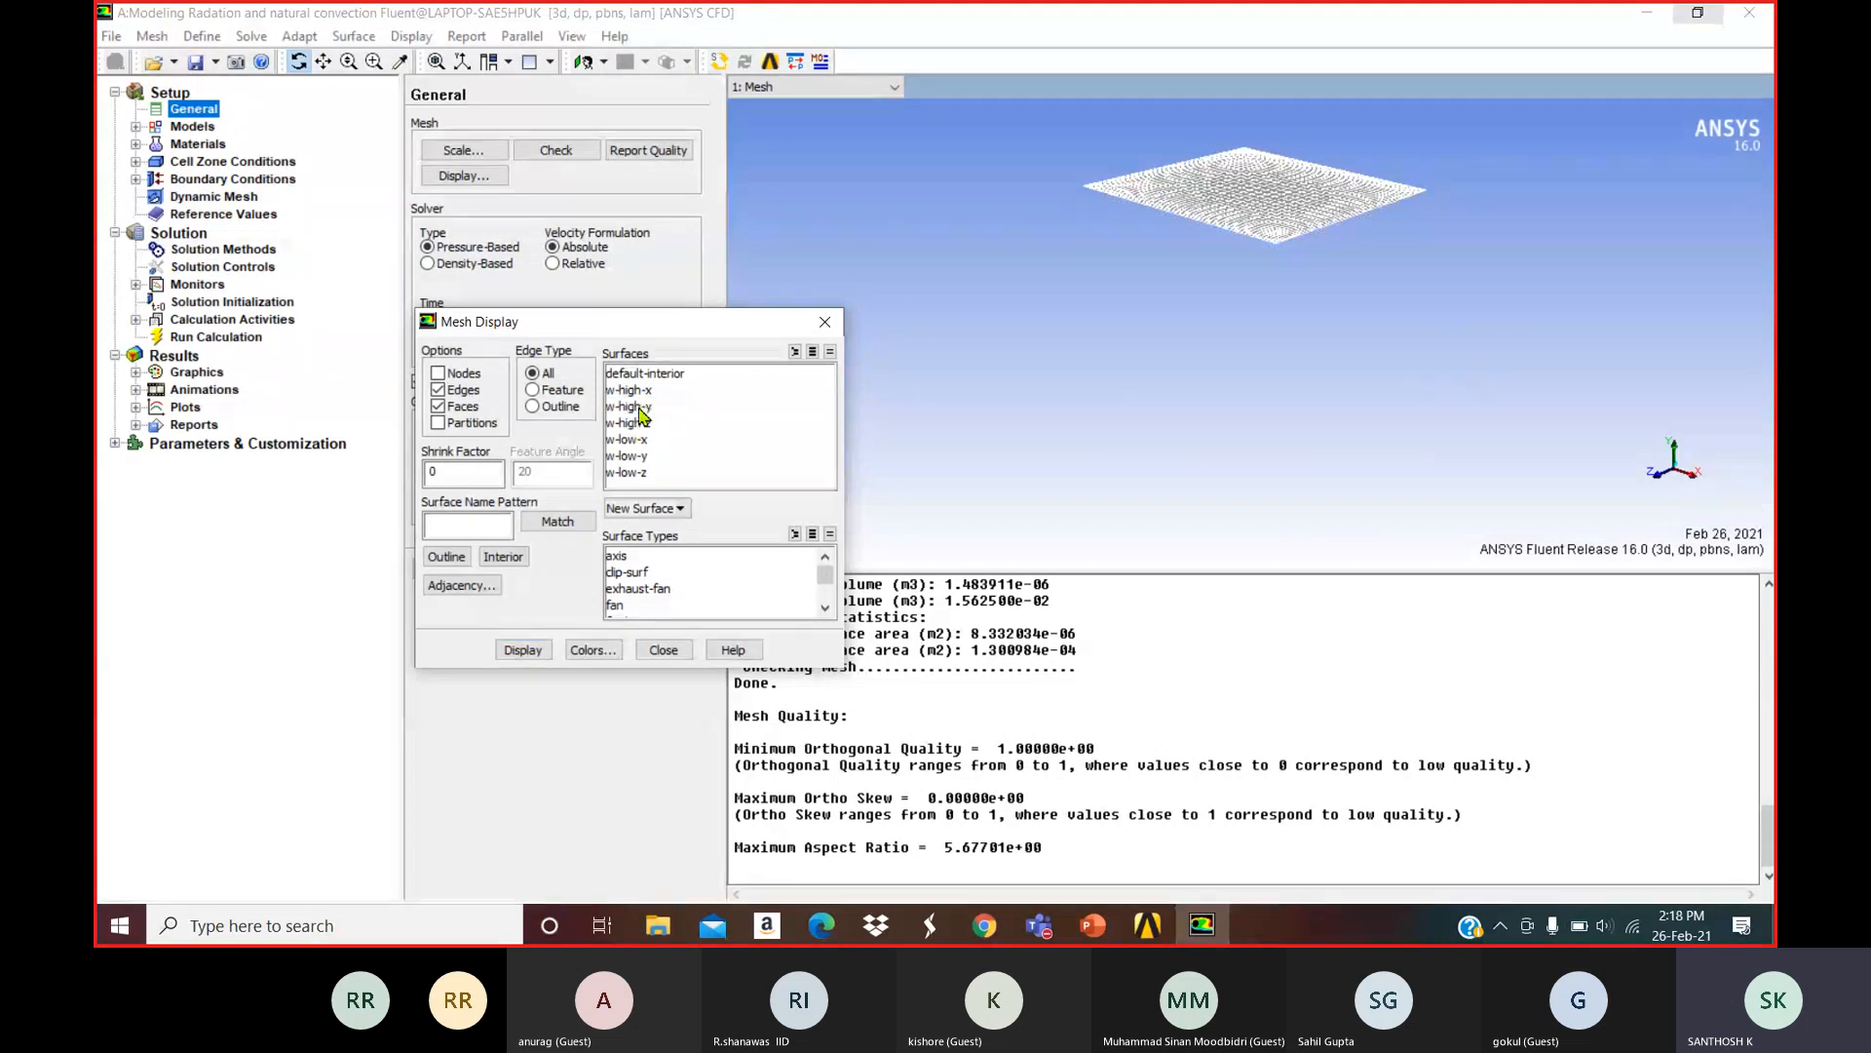
pyautogui.click(523, 650)
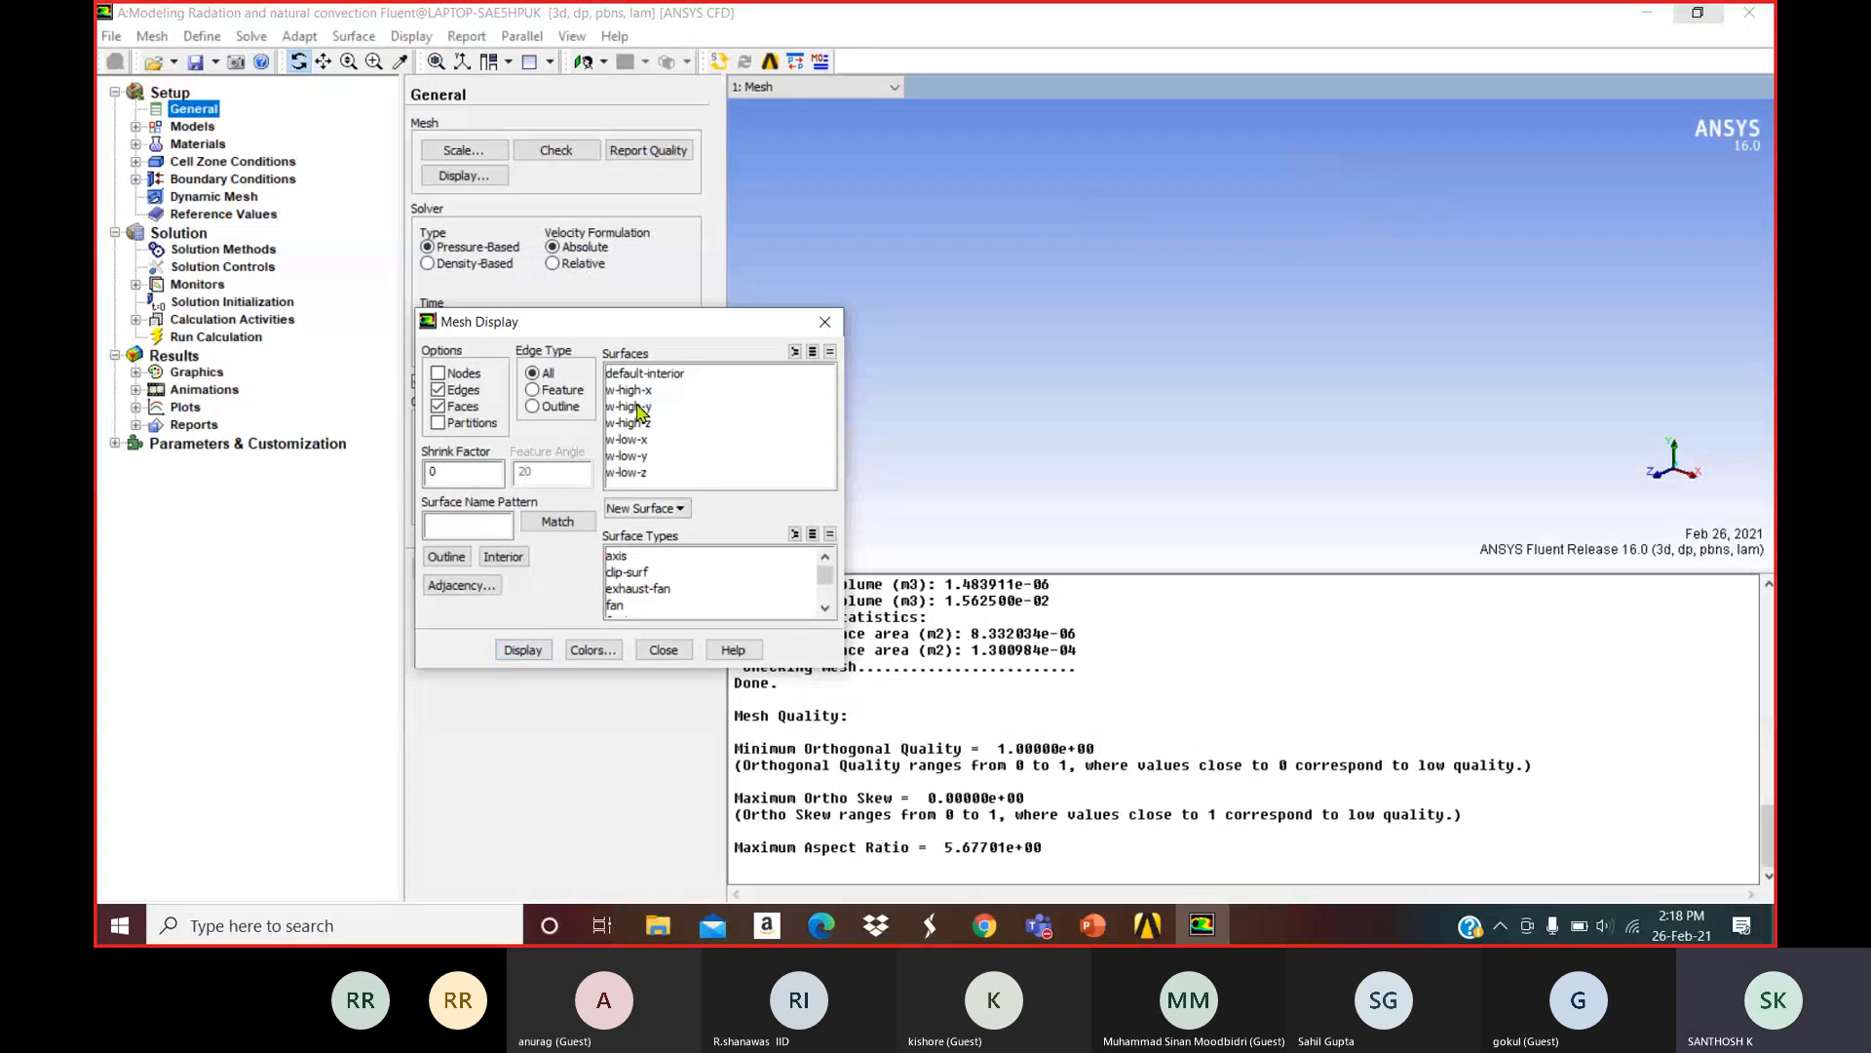
pyautogui.click(629, 390)
pyautogui.click(523, 650)
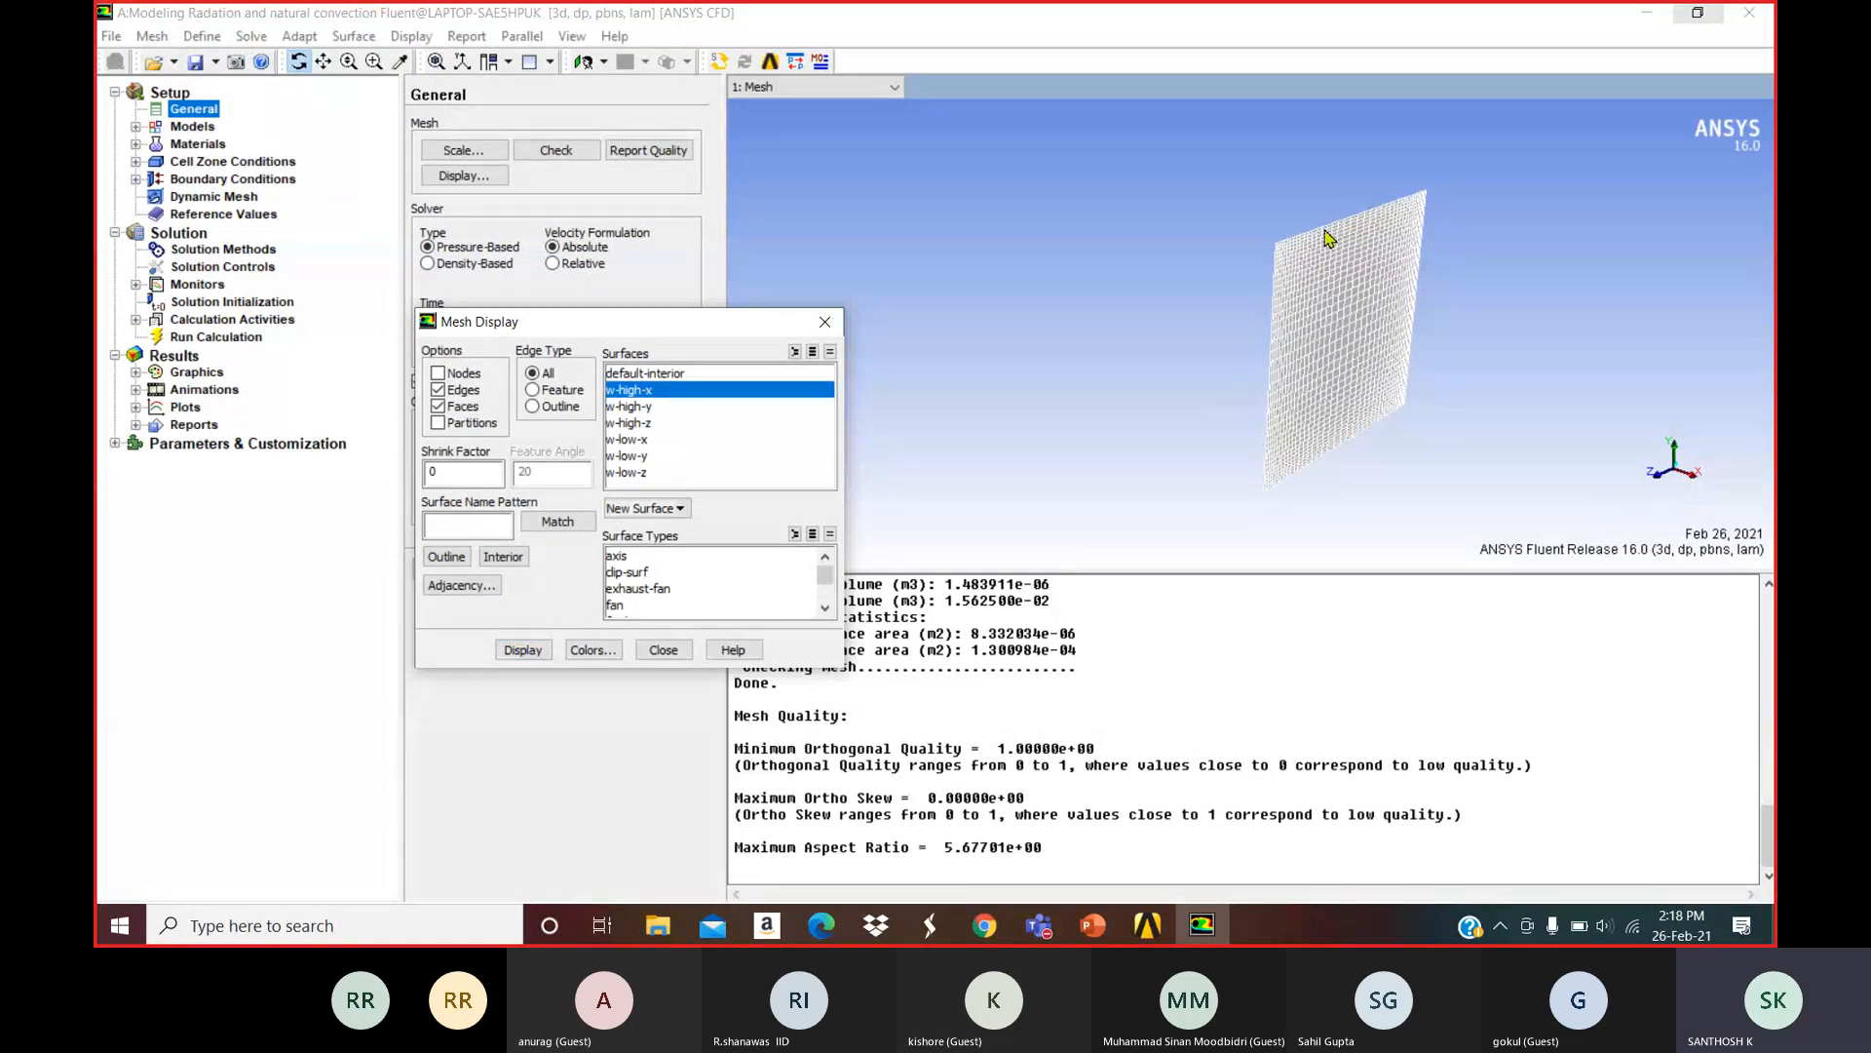
pyautogui.click(640, 441)
pyautogui.click(526, 650)
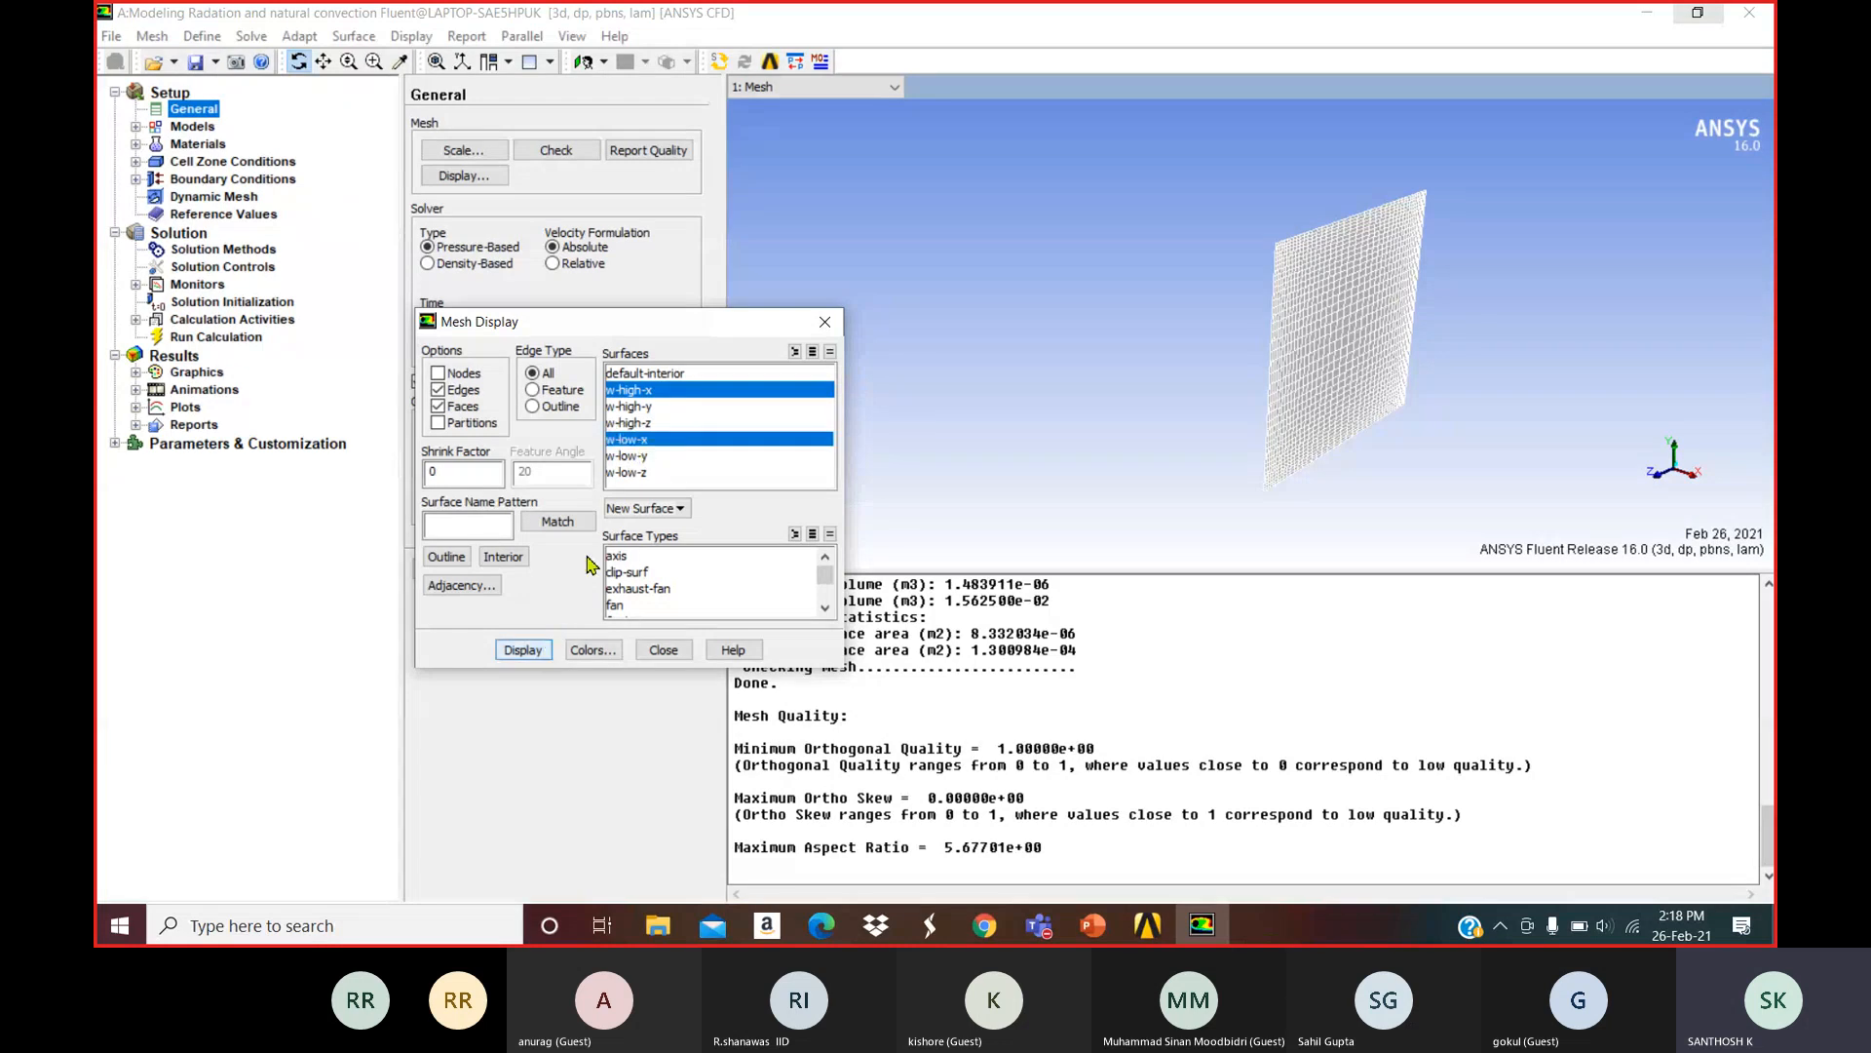
pyautogui.click(522, 649)
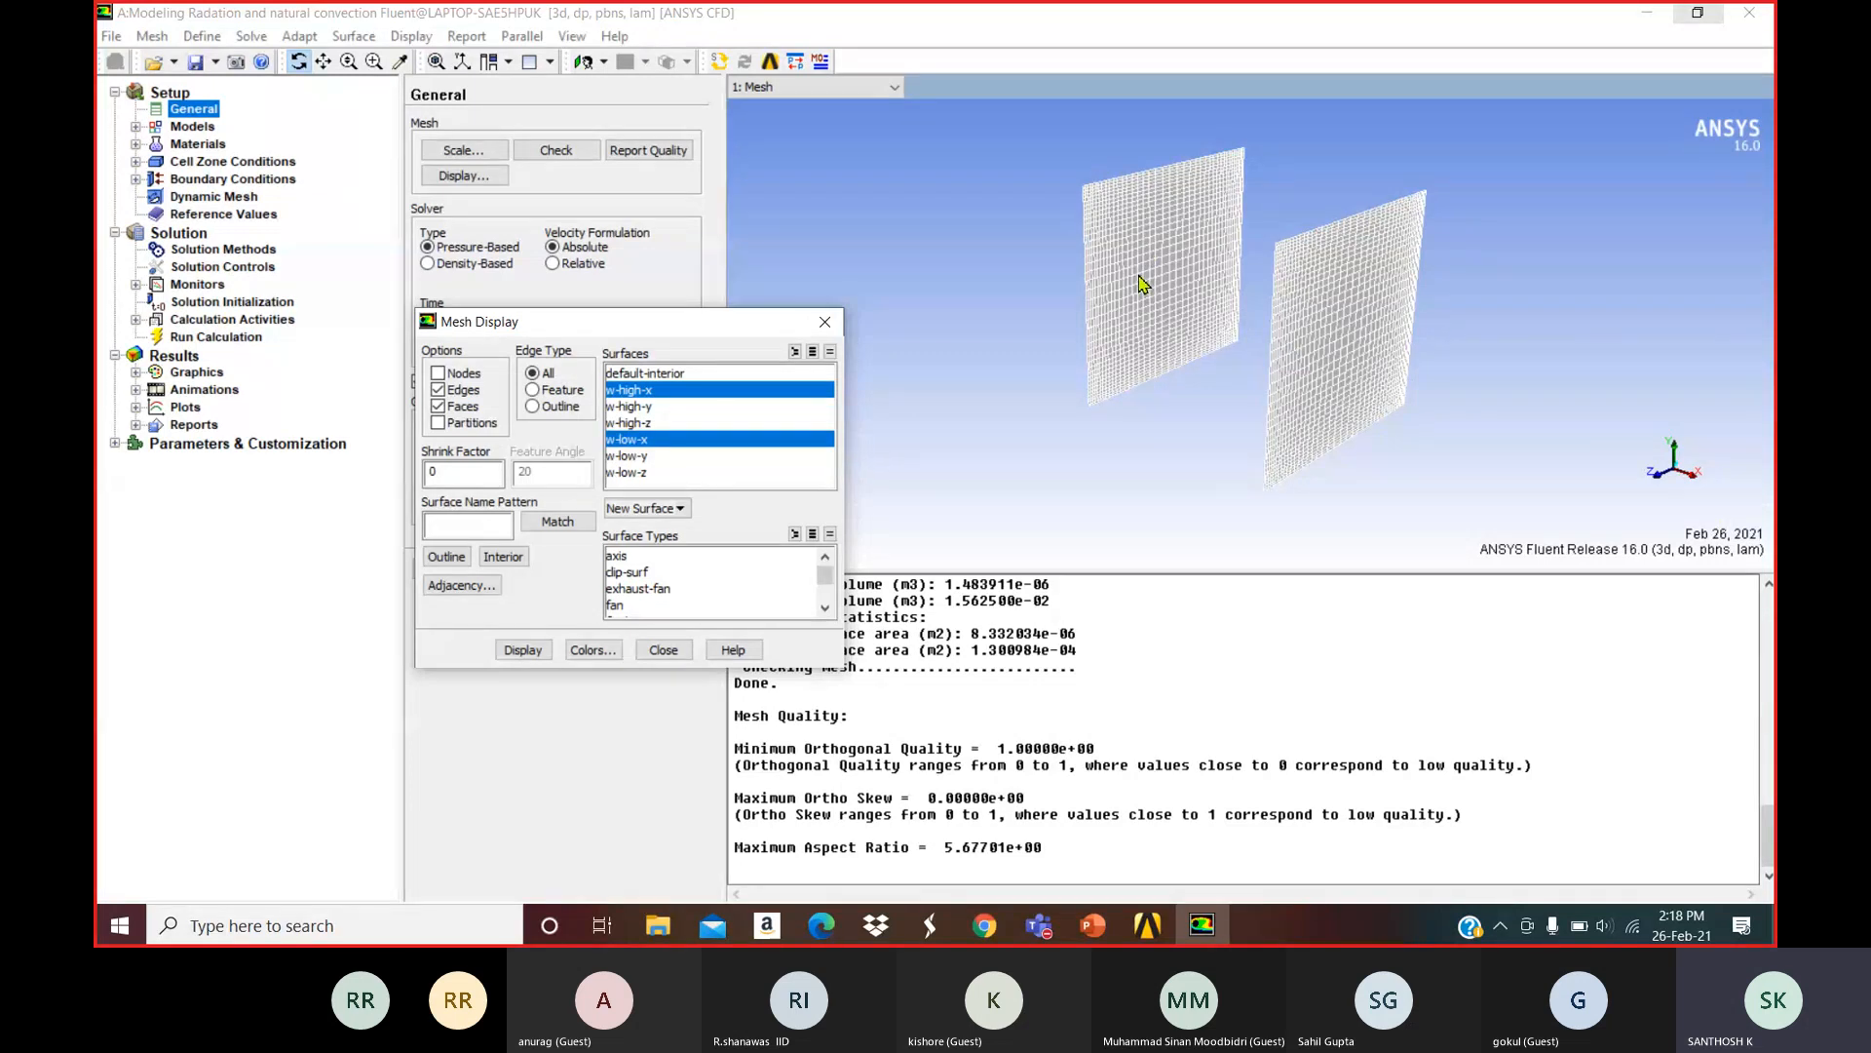
# Add the w-high-y, w-low-y and w-high-z walls to the mesh display one after another.
pyautogui.click(642, 406)
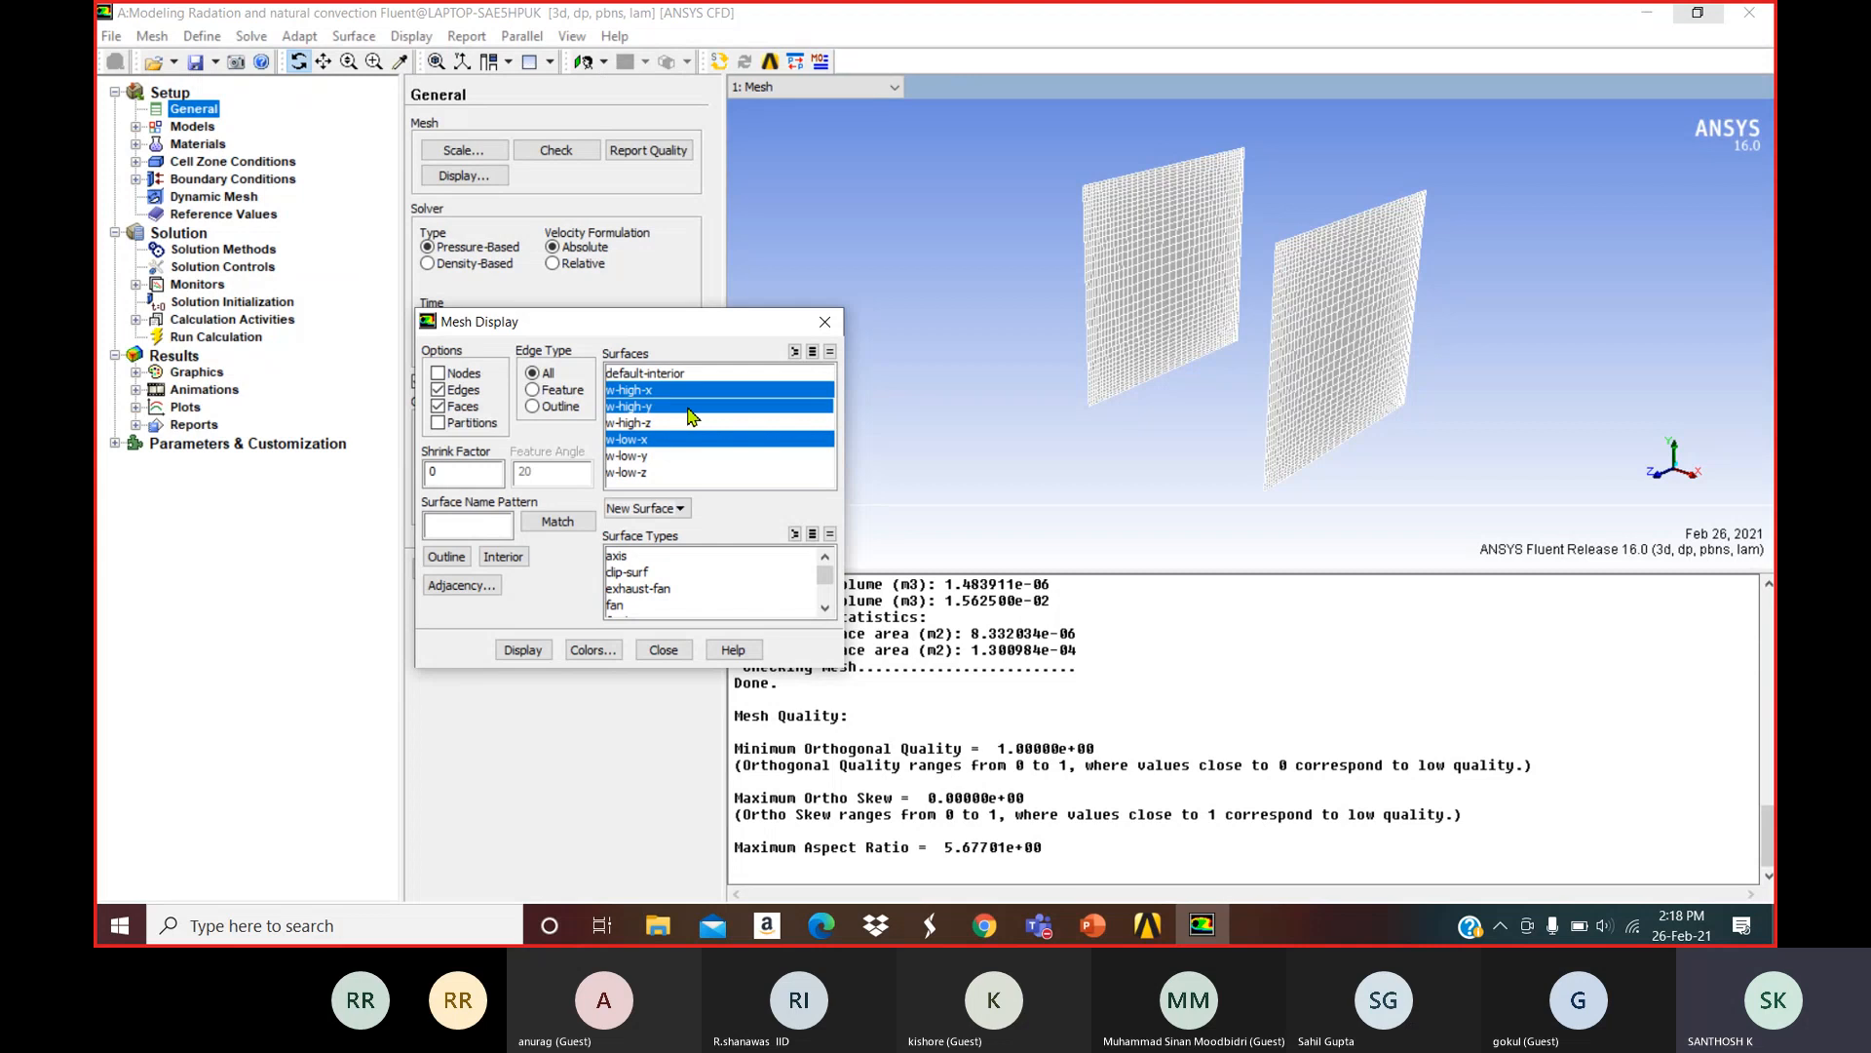
pyautogui.click(523, 650)
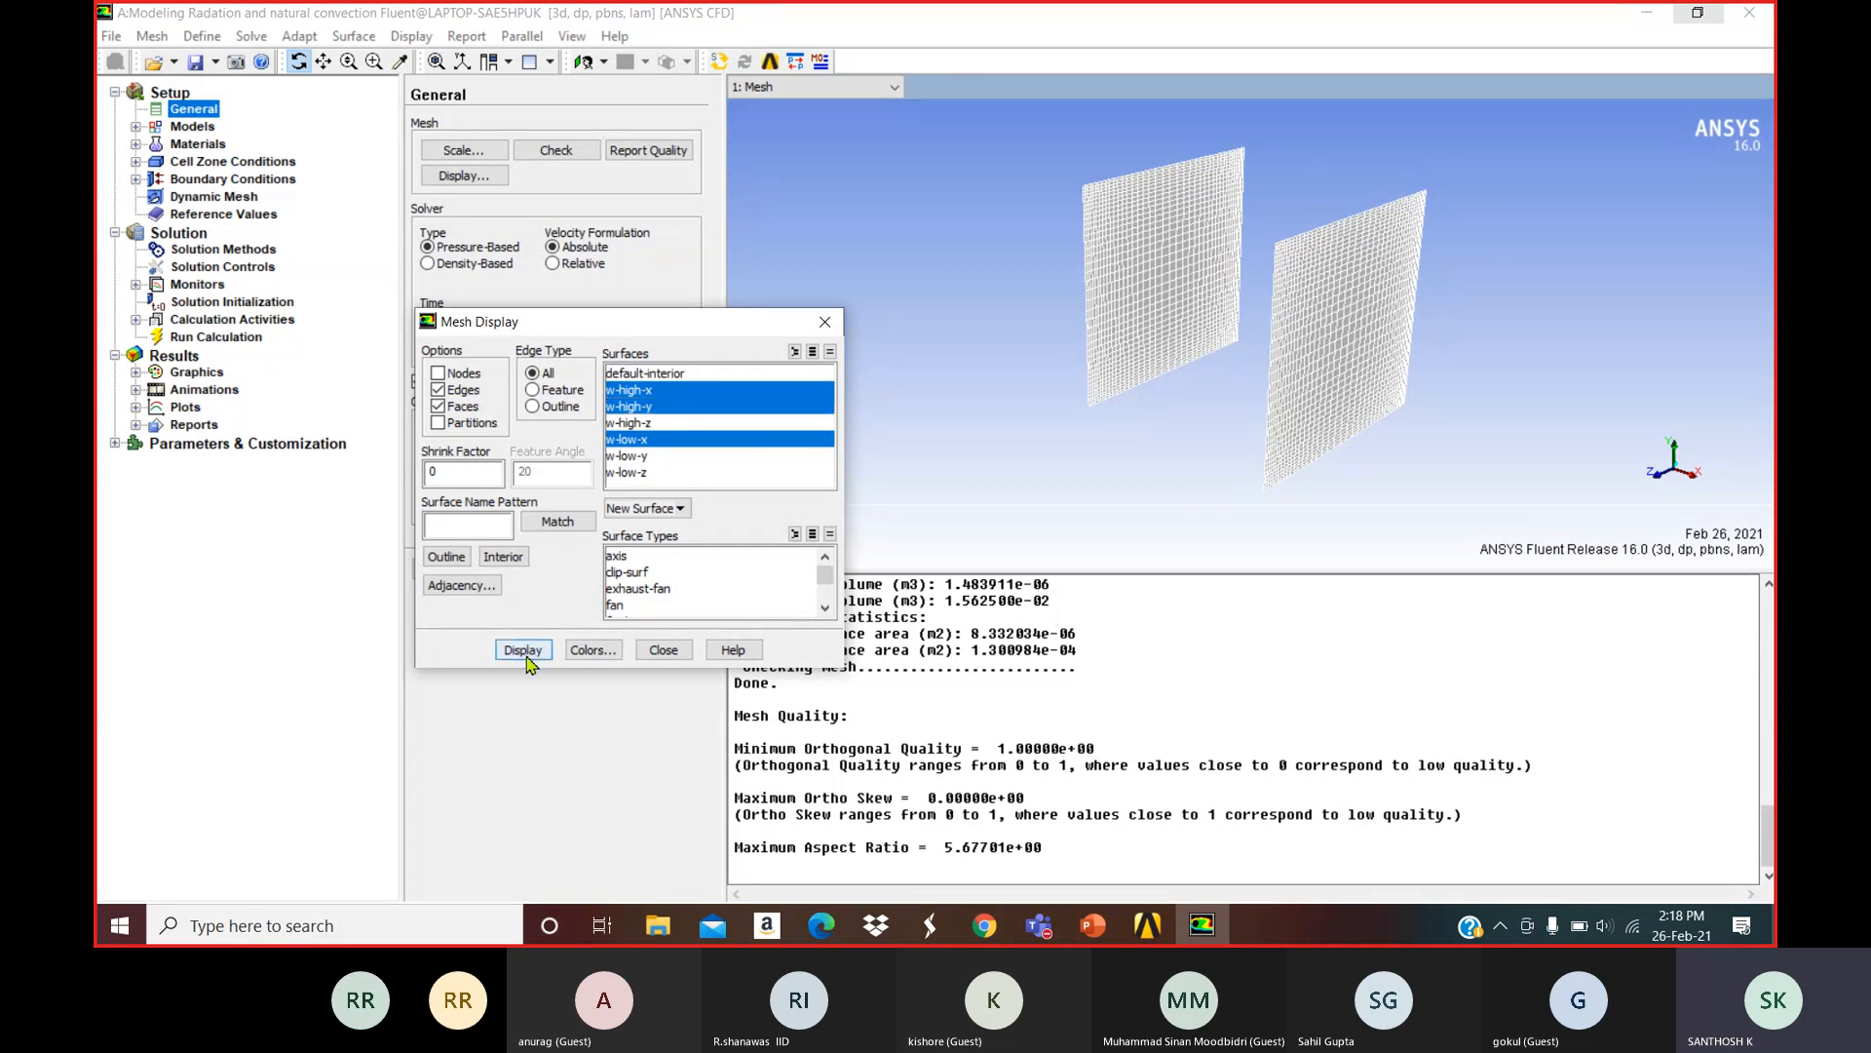
pyautogui.click(638, 456)
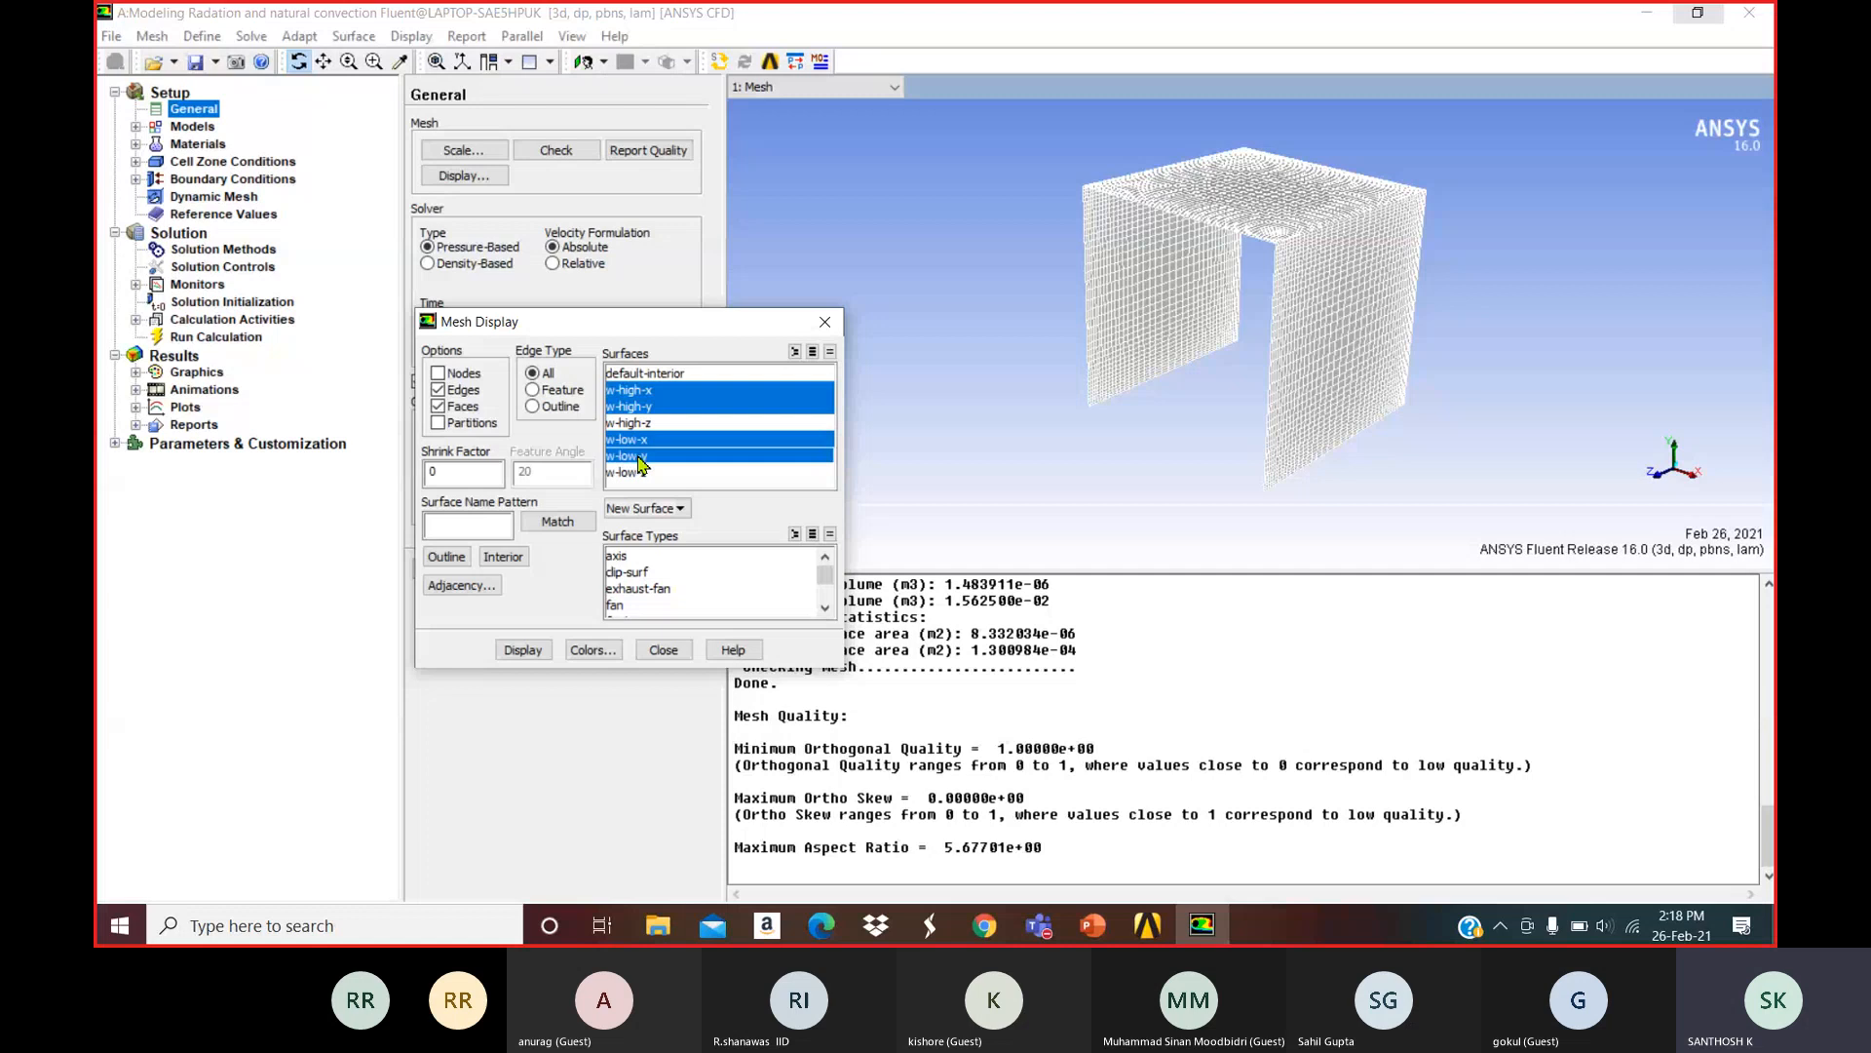
pyautogui.click(518, 650)
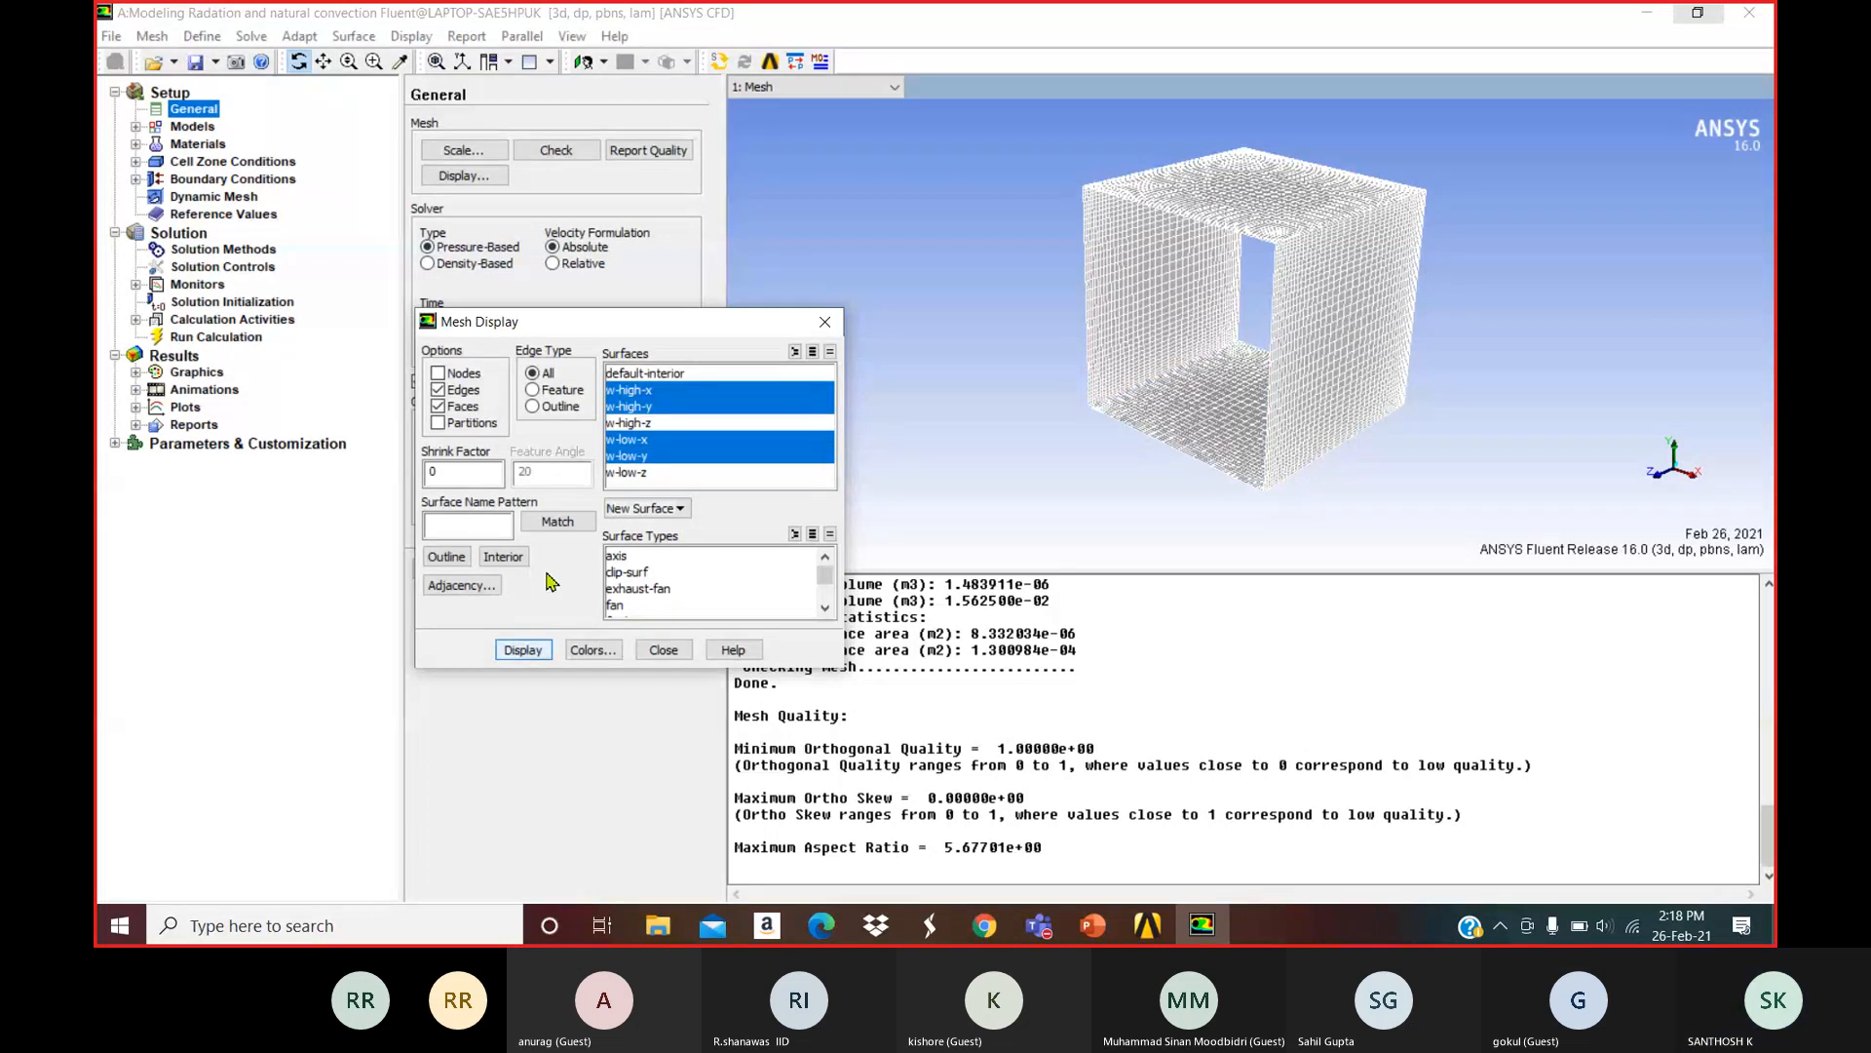
pyautogui.click(632, 423)
pyautogui.click(523, 650)
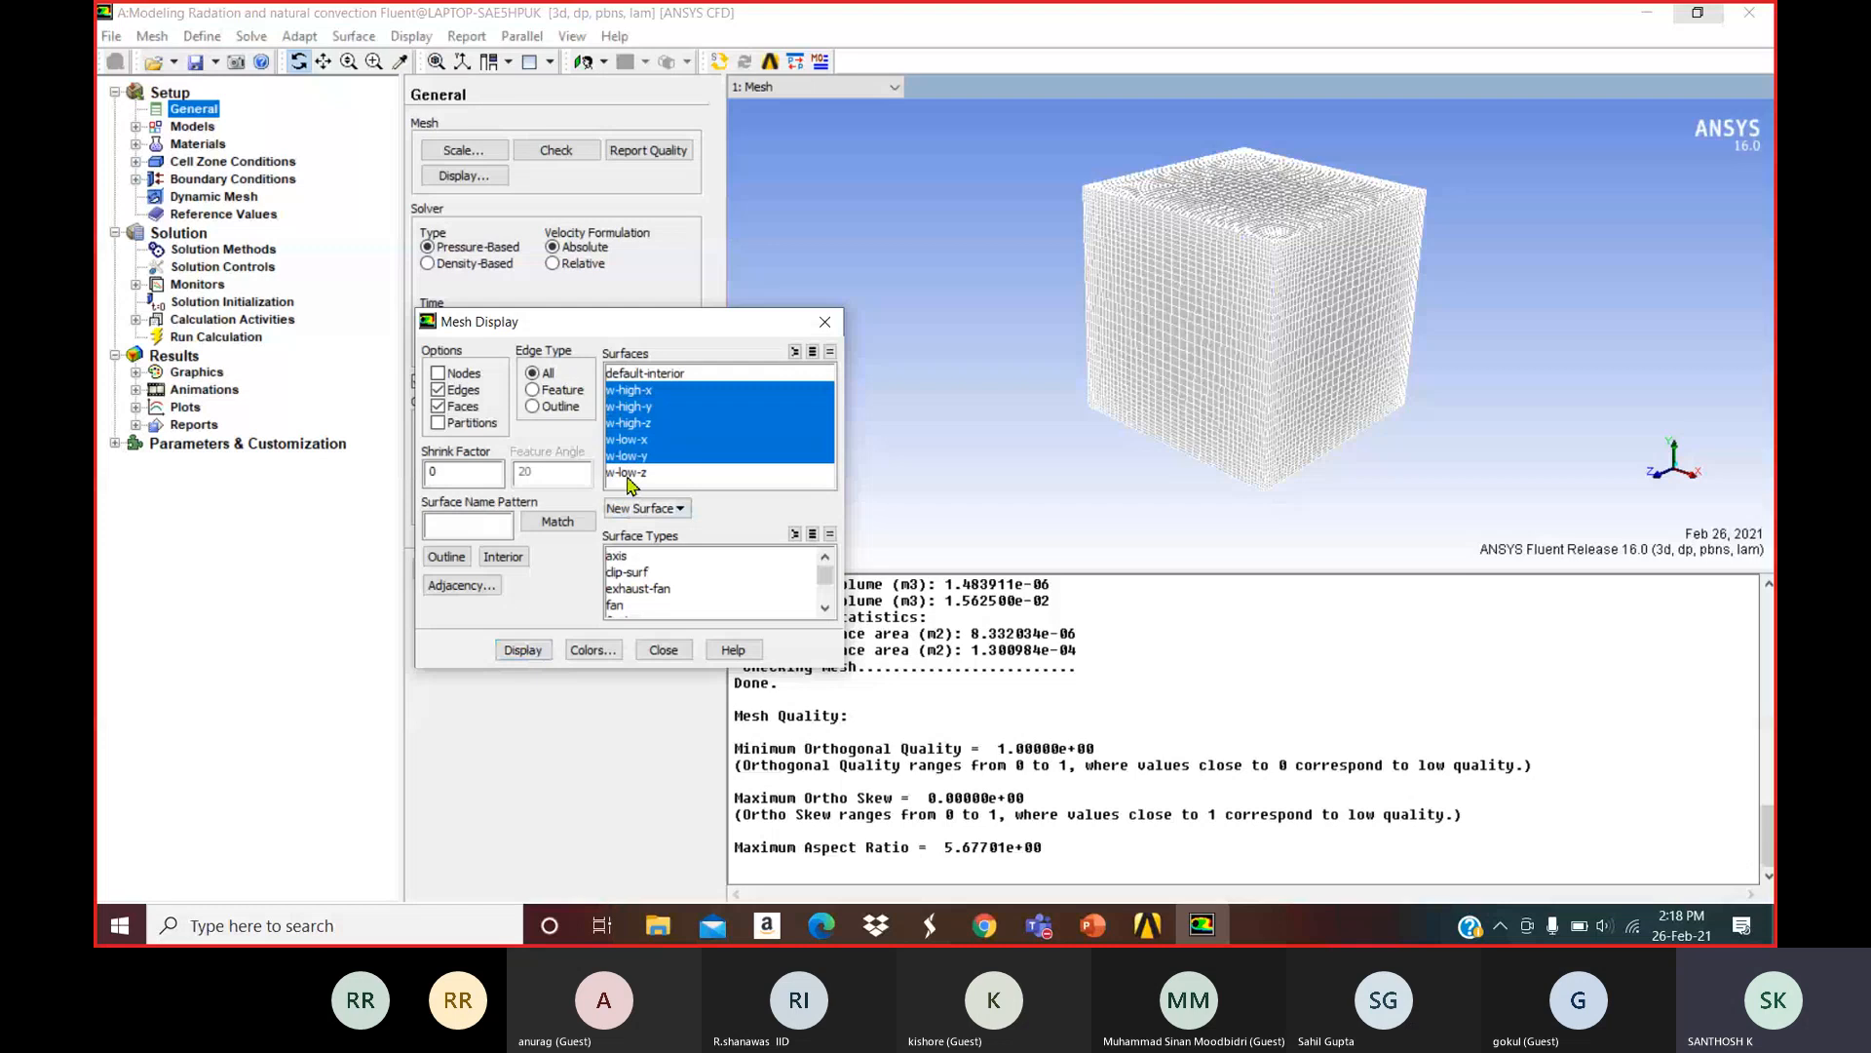
# Include w-low-z and default-interior in the displayed mesh surfaces, then close the mesh display settings.
pyautogui.click(629, 473)
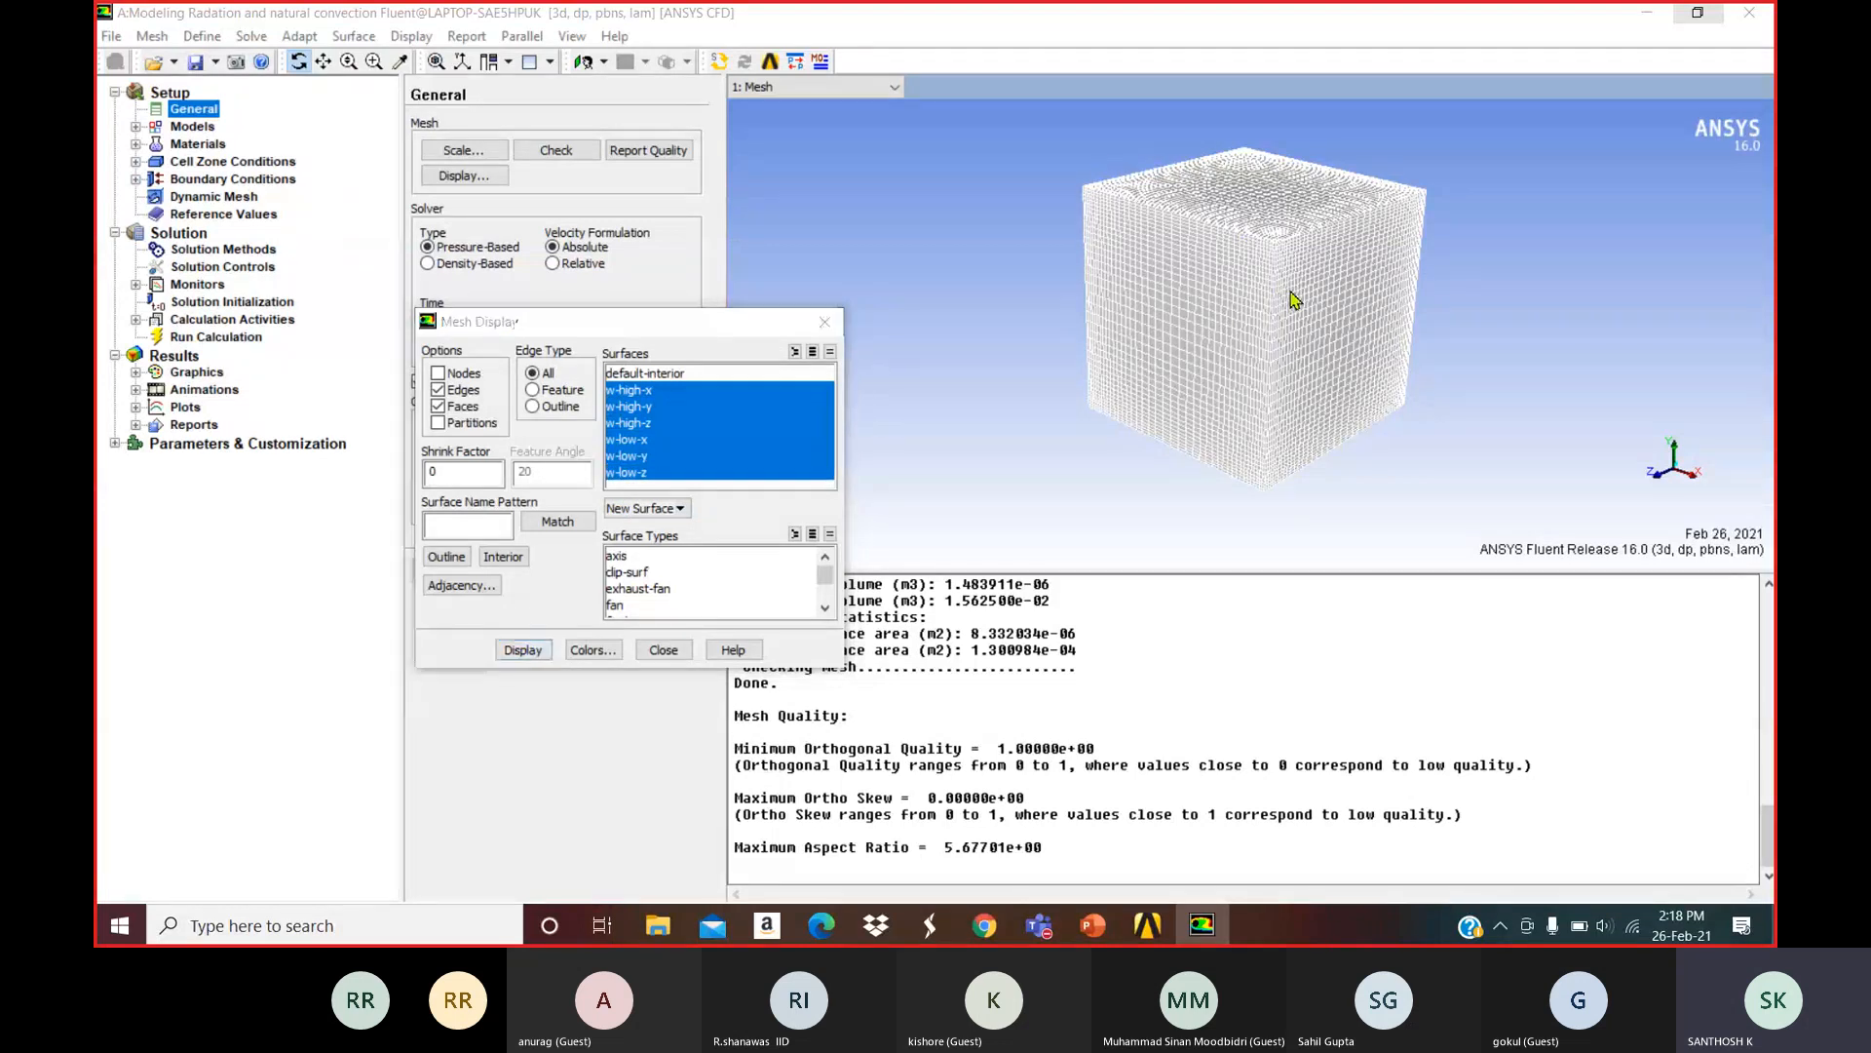
pyautogui.moveTo(1257, 302); pyautogui.dragTo(1072, 298)
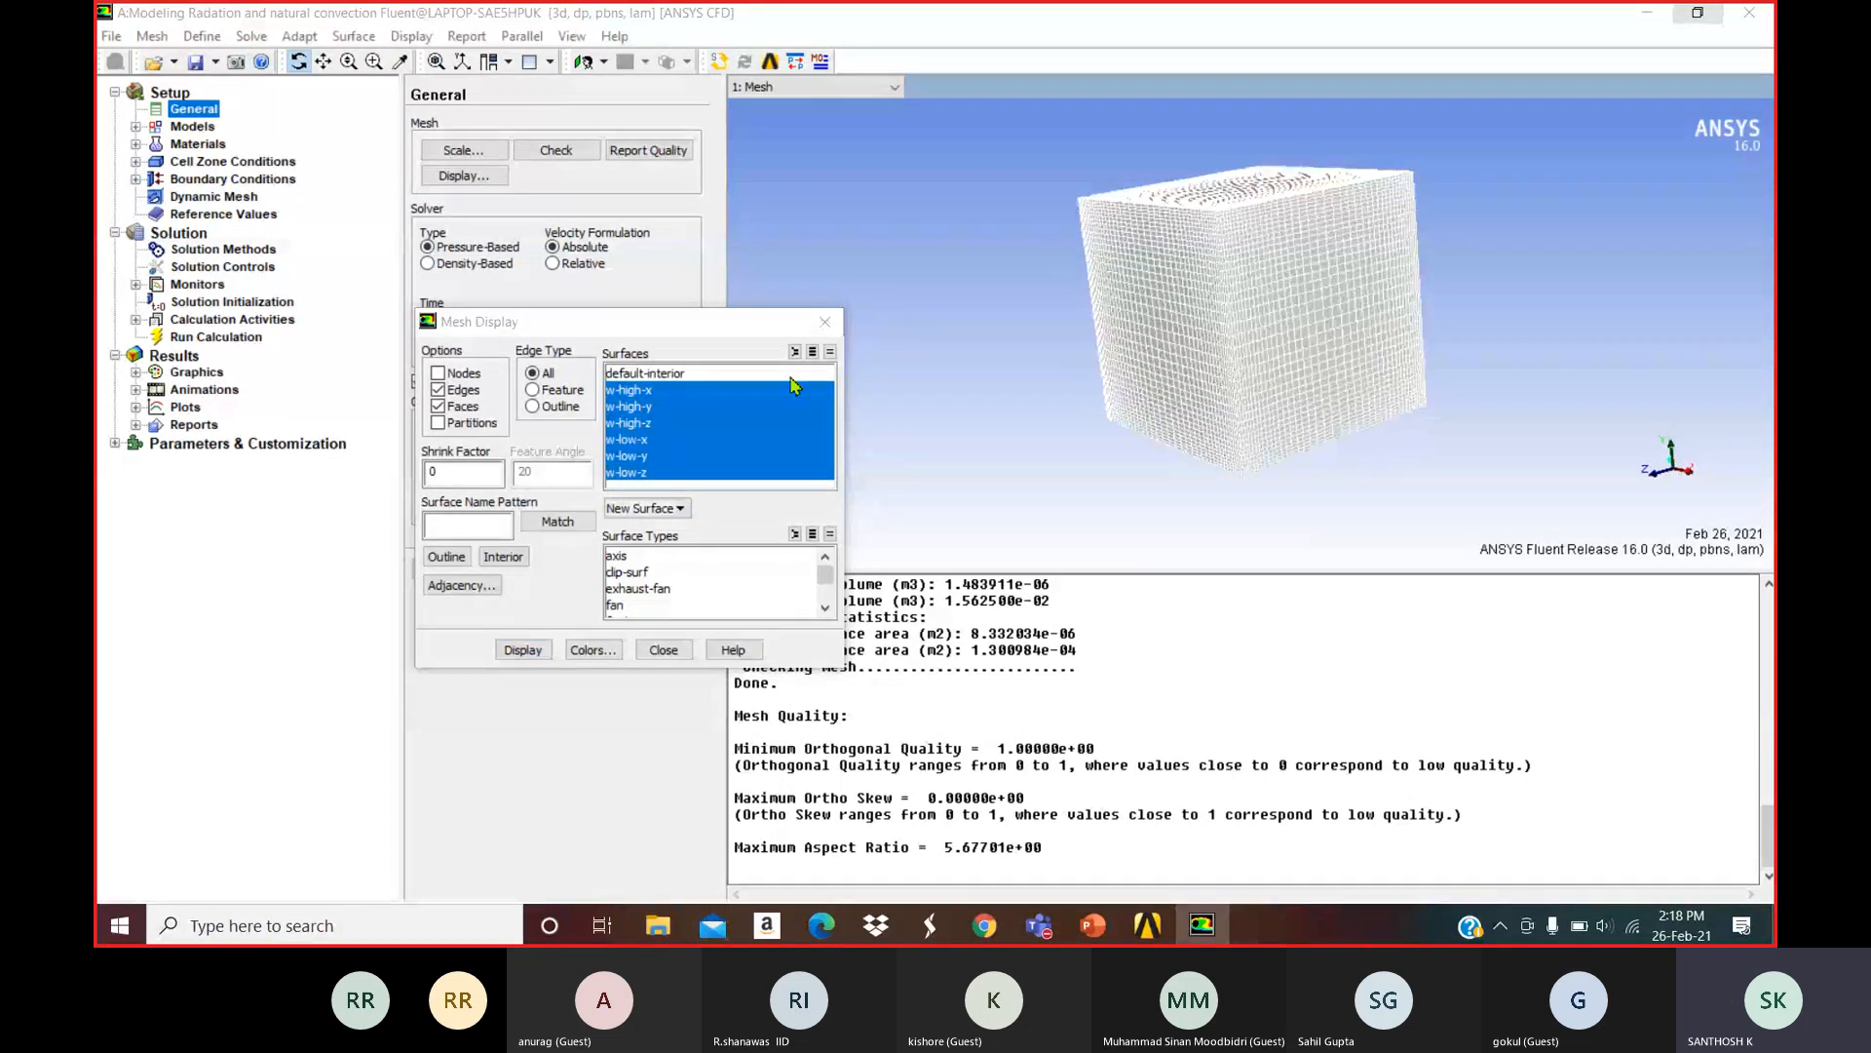
pyautogui.click(639, 375)
pyautogui.click(519, 653)
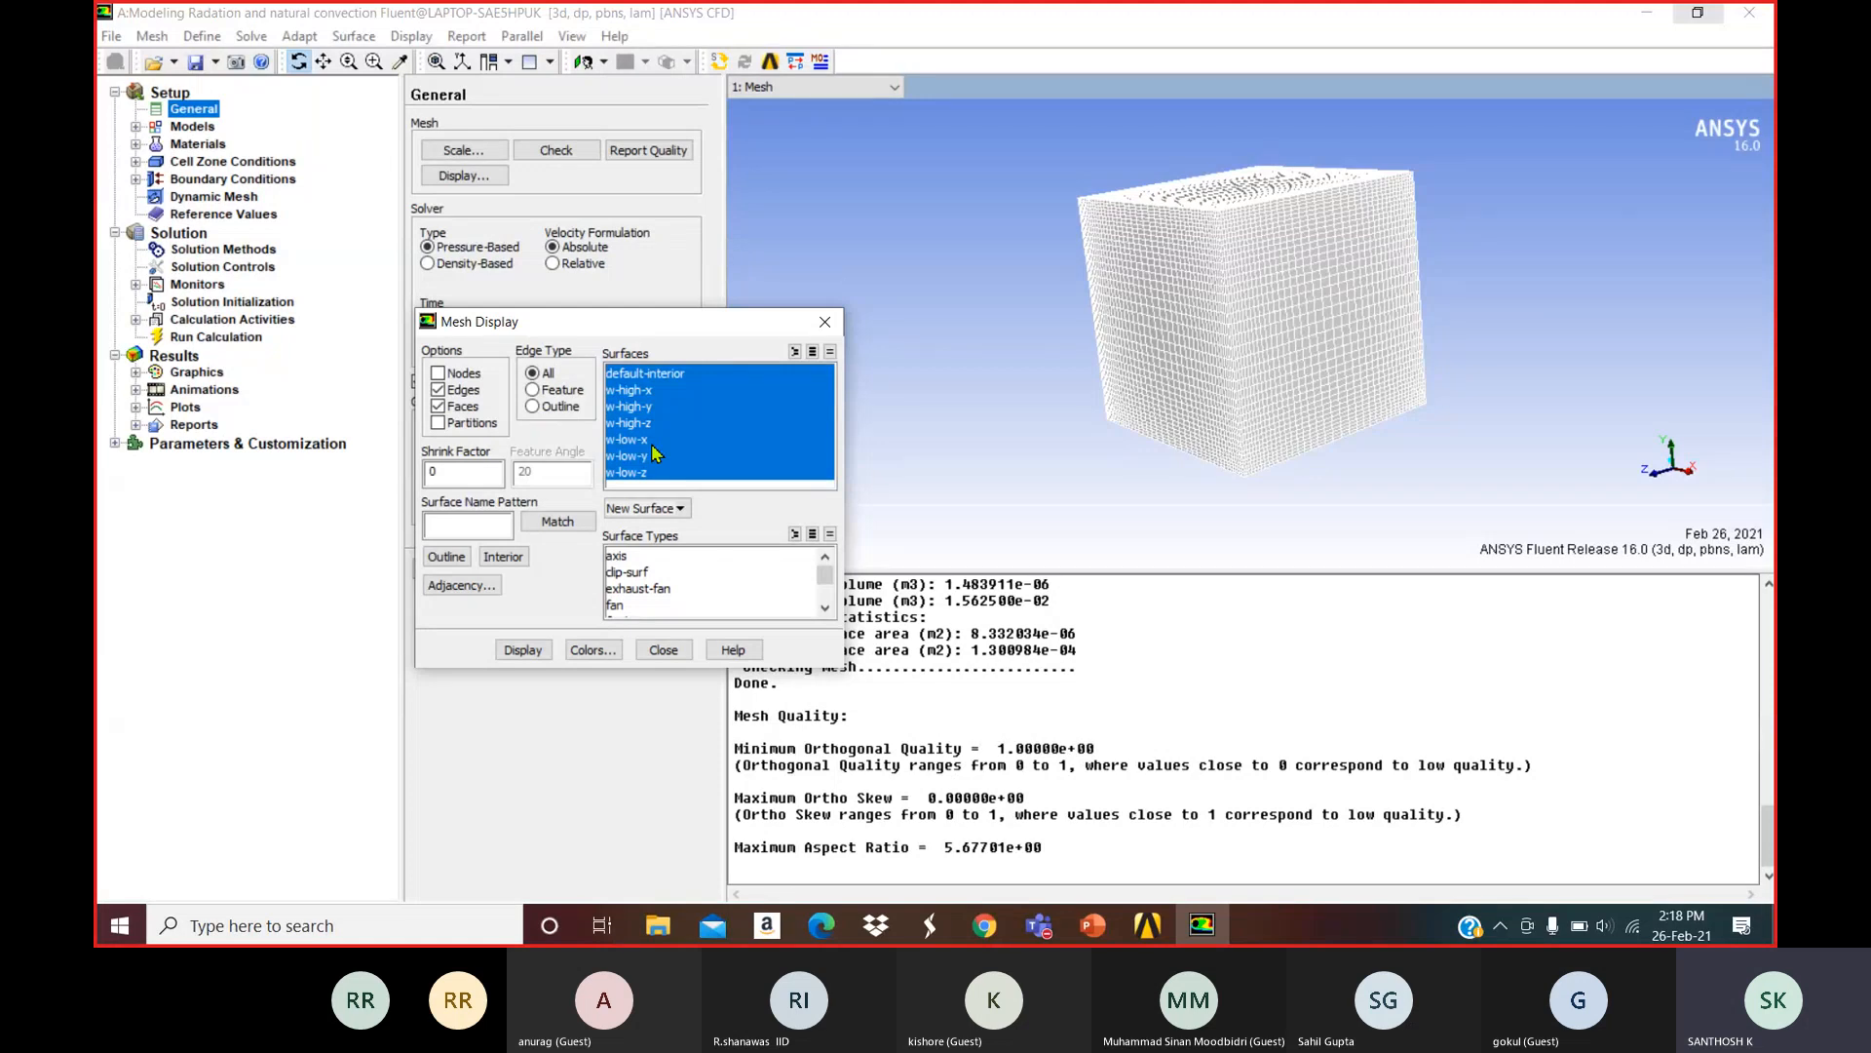
pyautogui.click(664, 650)
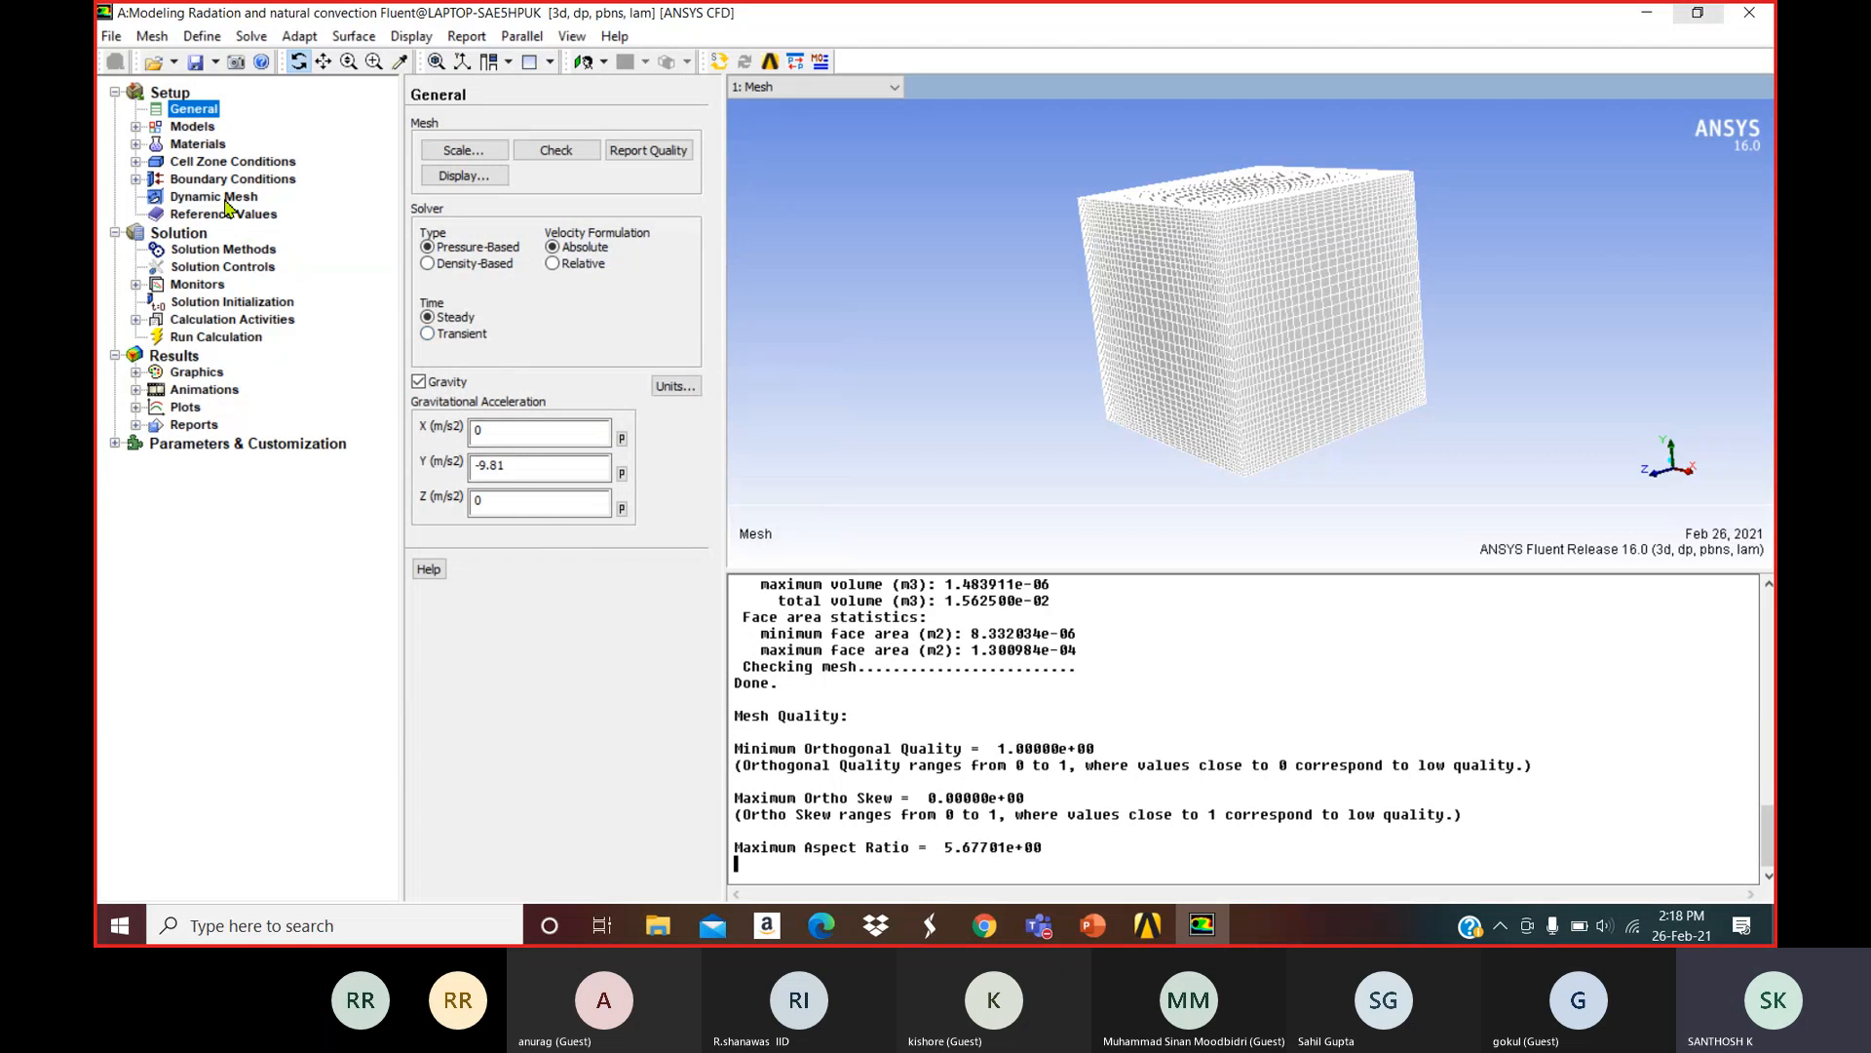
# Turn on the energy equation in the physics models.
pyautogui.click(192, 126)
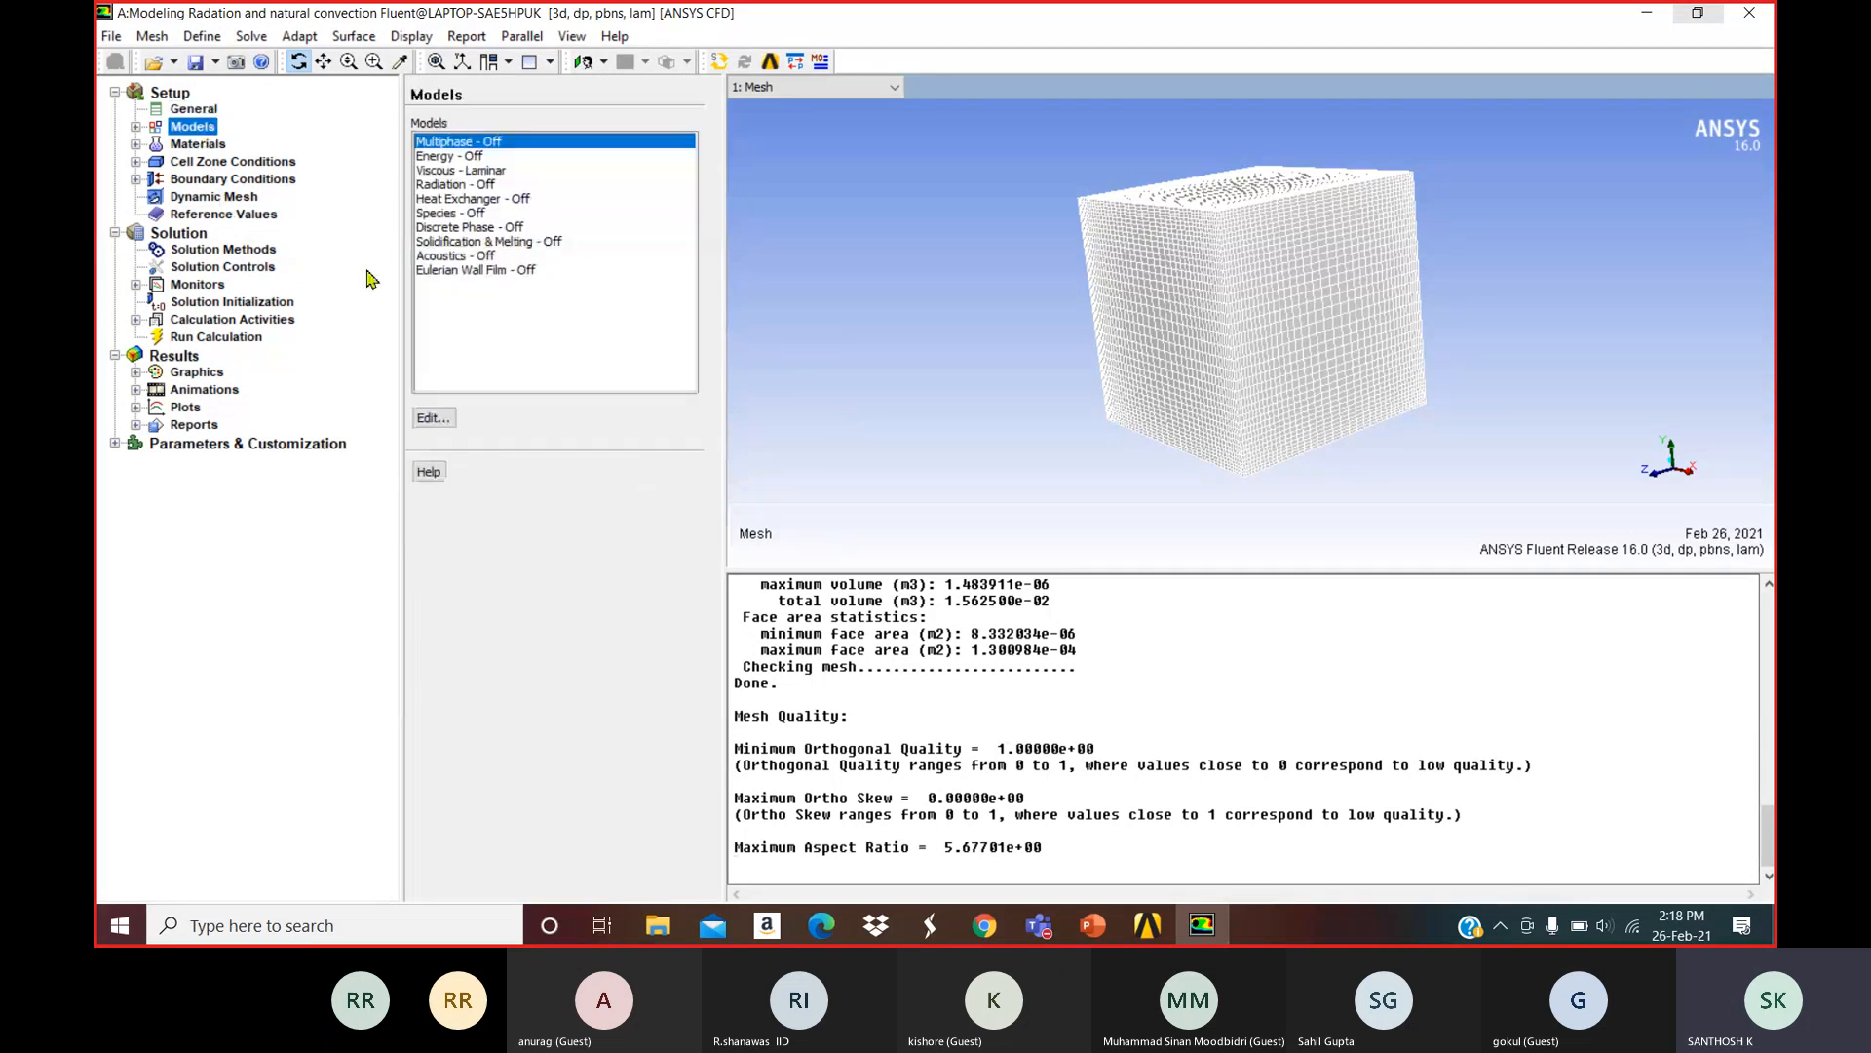
pyautogui.doubleClick(448, 157)
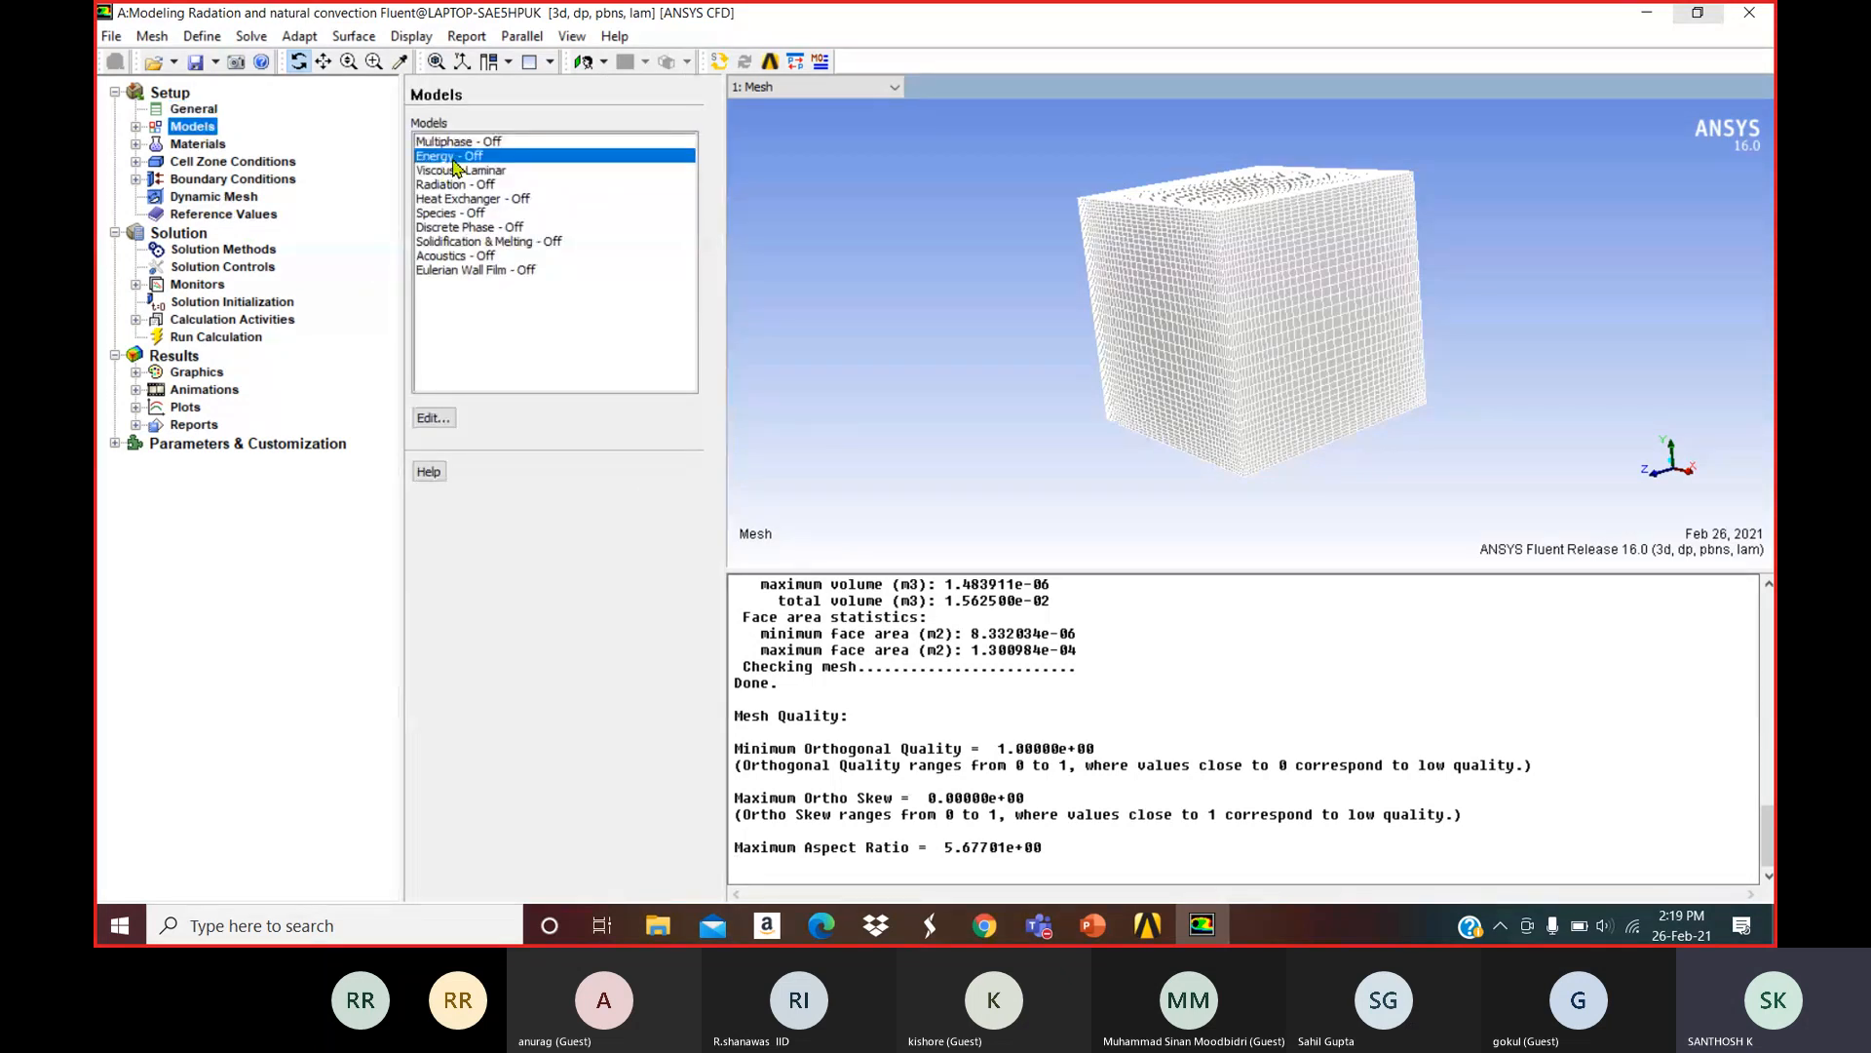
pyautogui.click(437, 489)
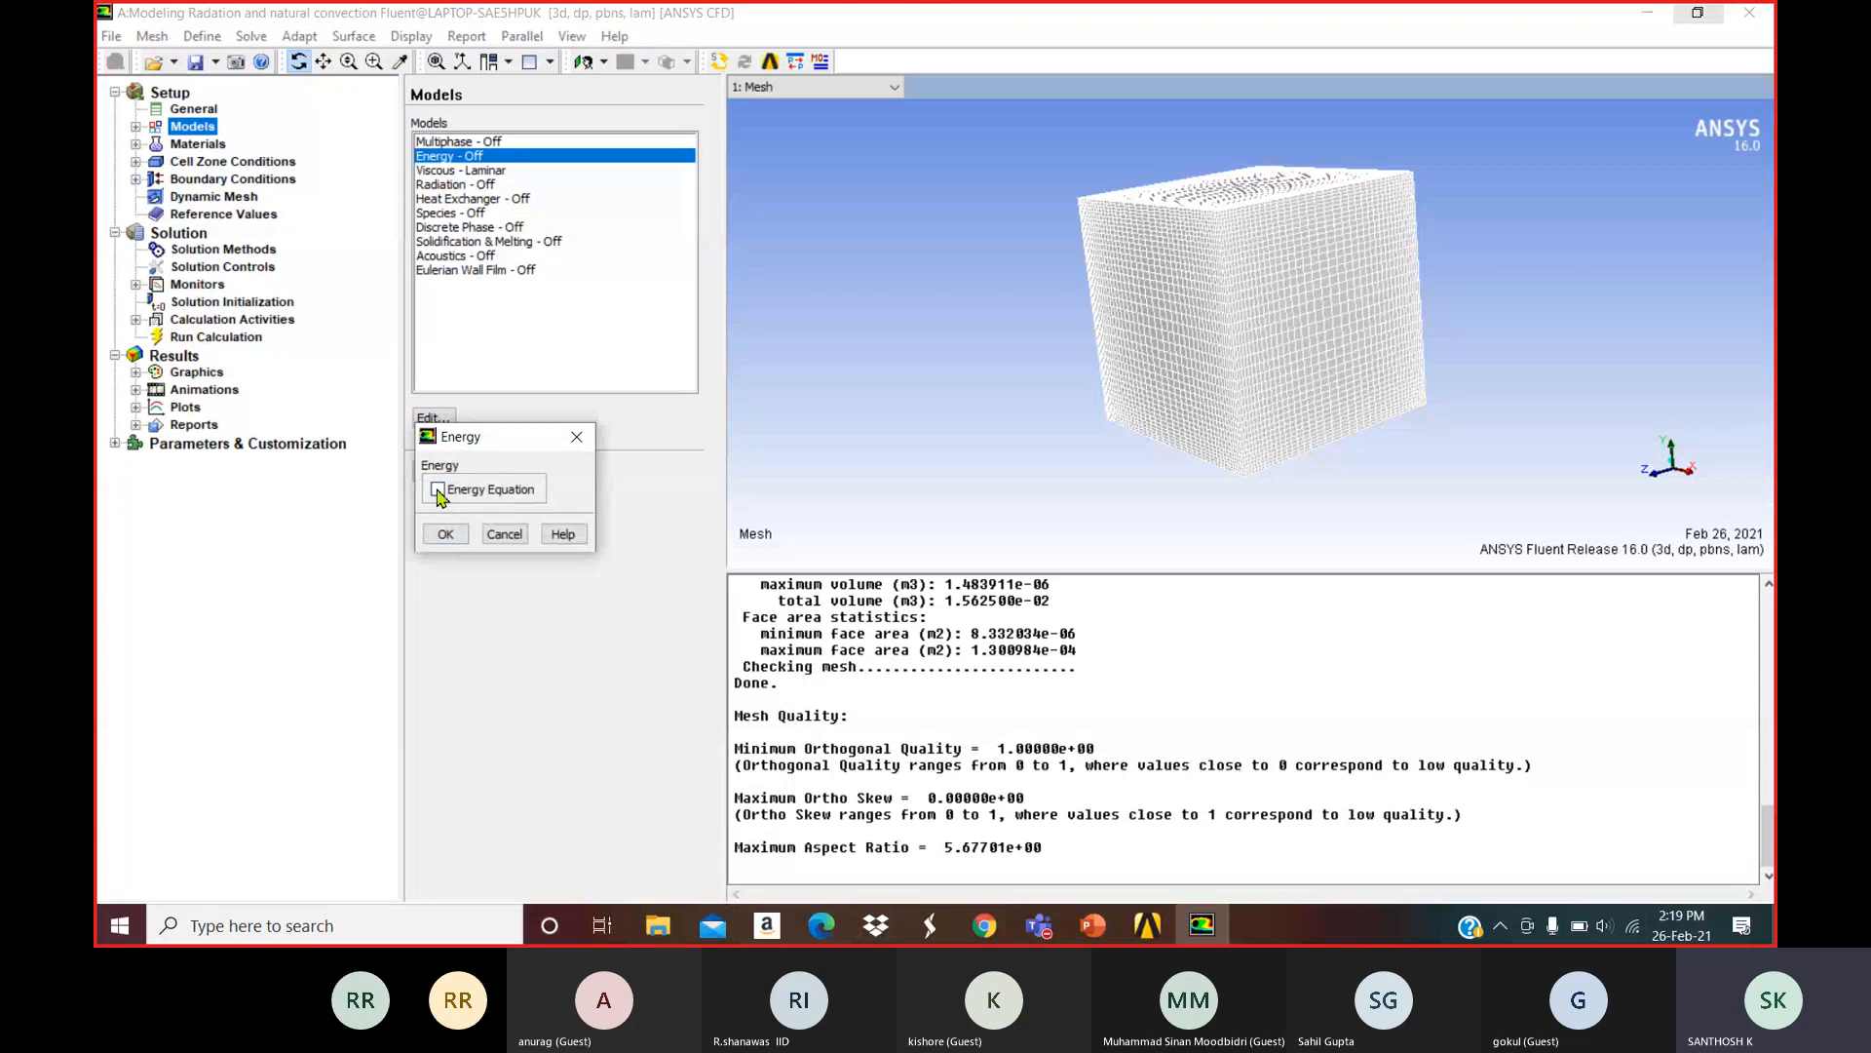
pyautogui.click(445, 534)
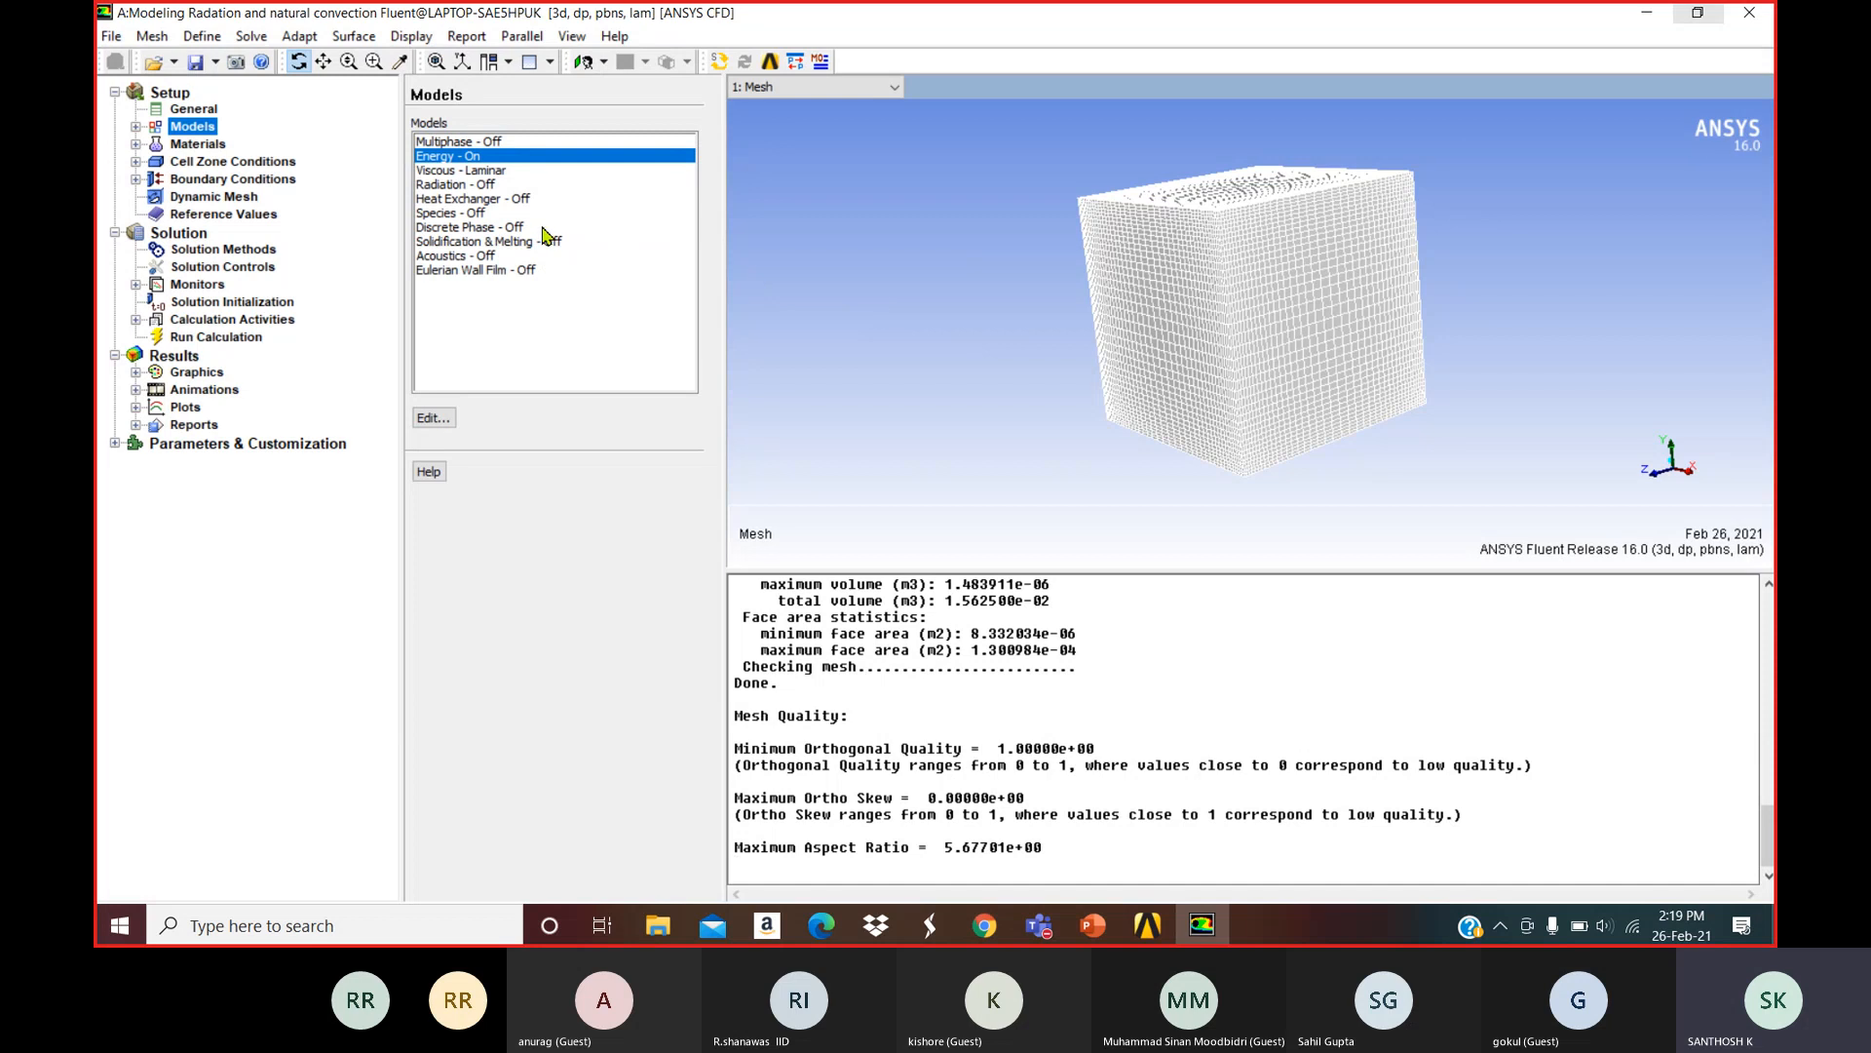
# Select the Surface to Surface (S2S) radiation model.
pyautogui.doubleClick(440, 184)
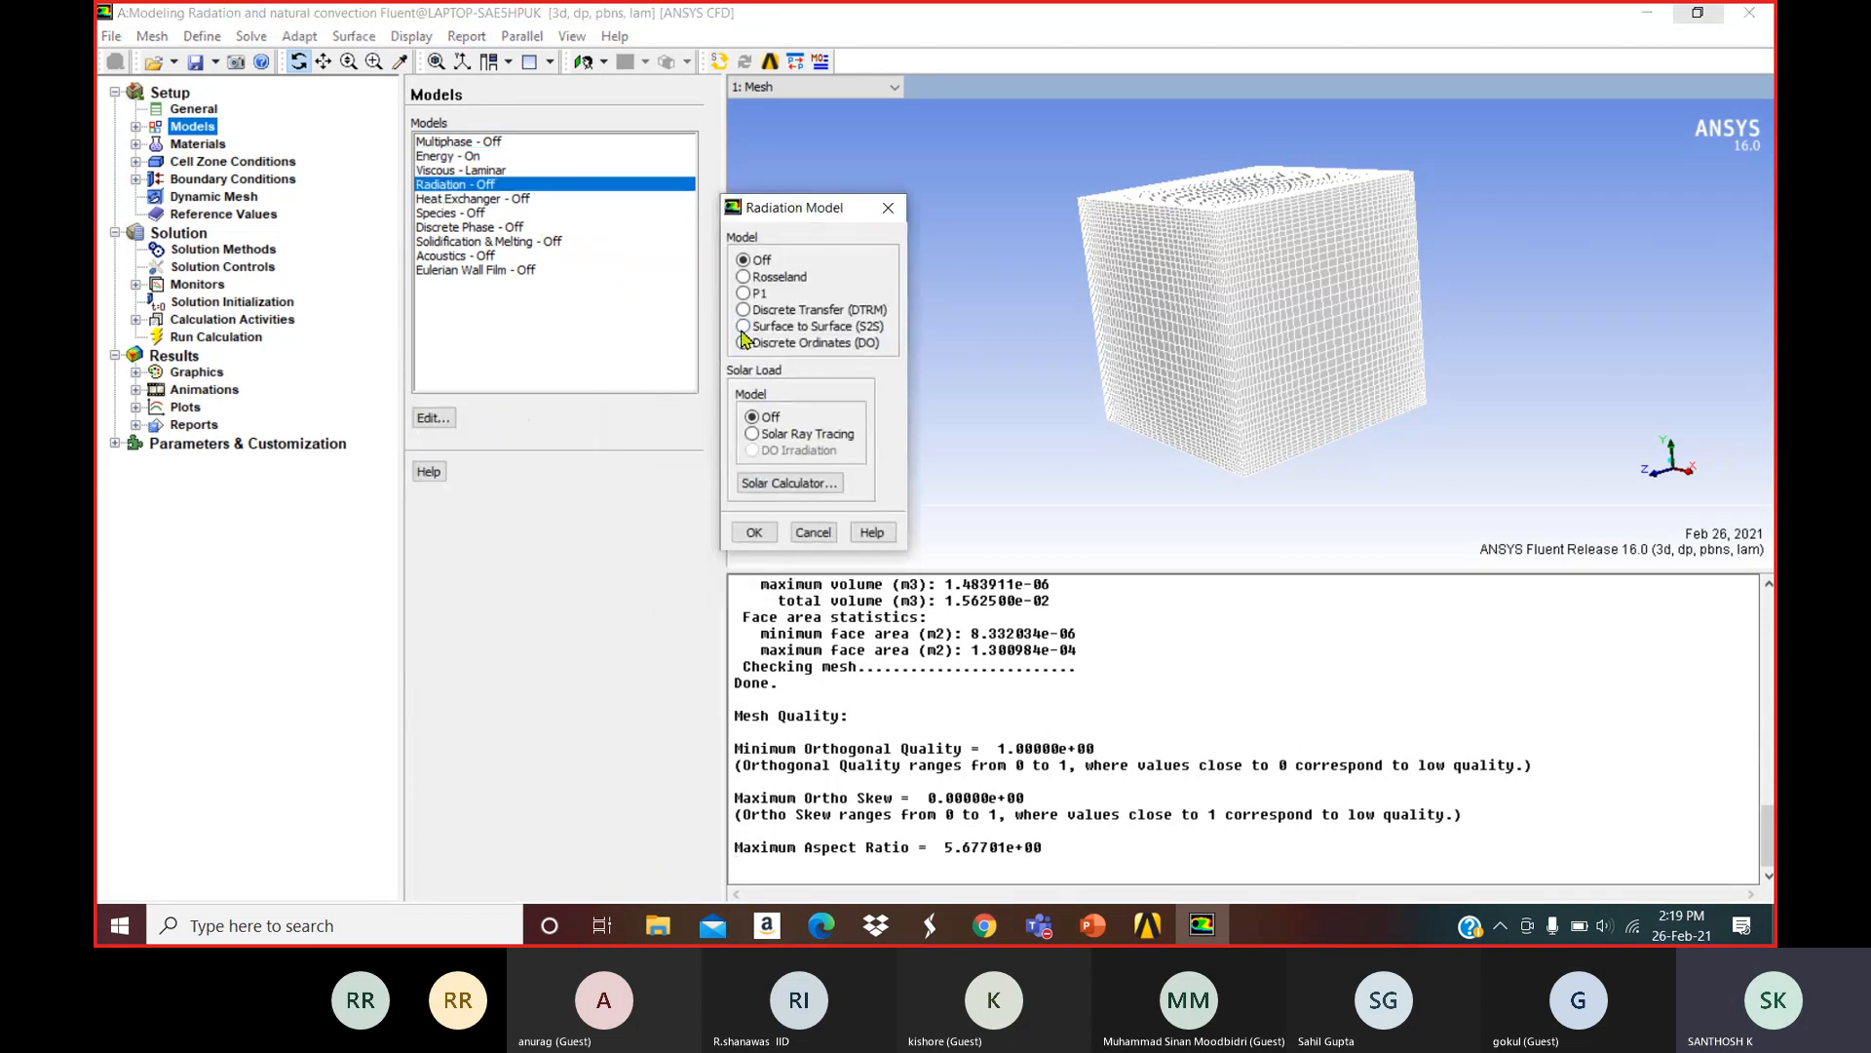
pyautogui.click(743, 327)
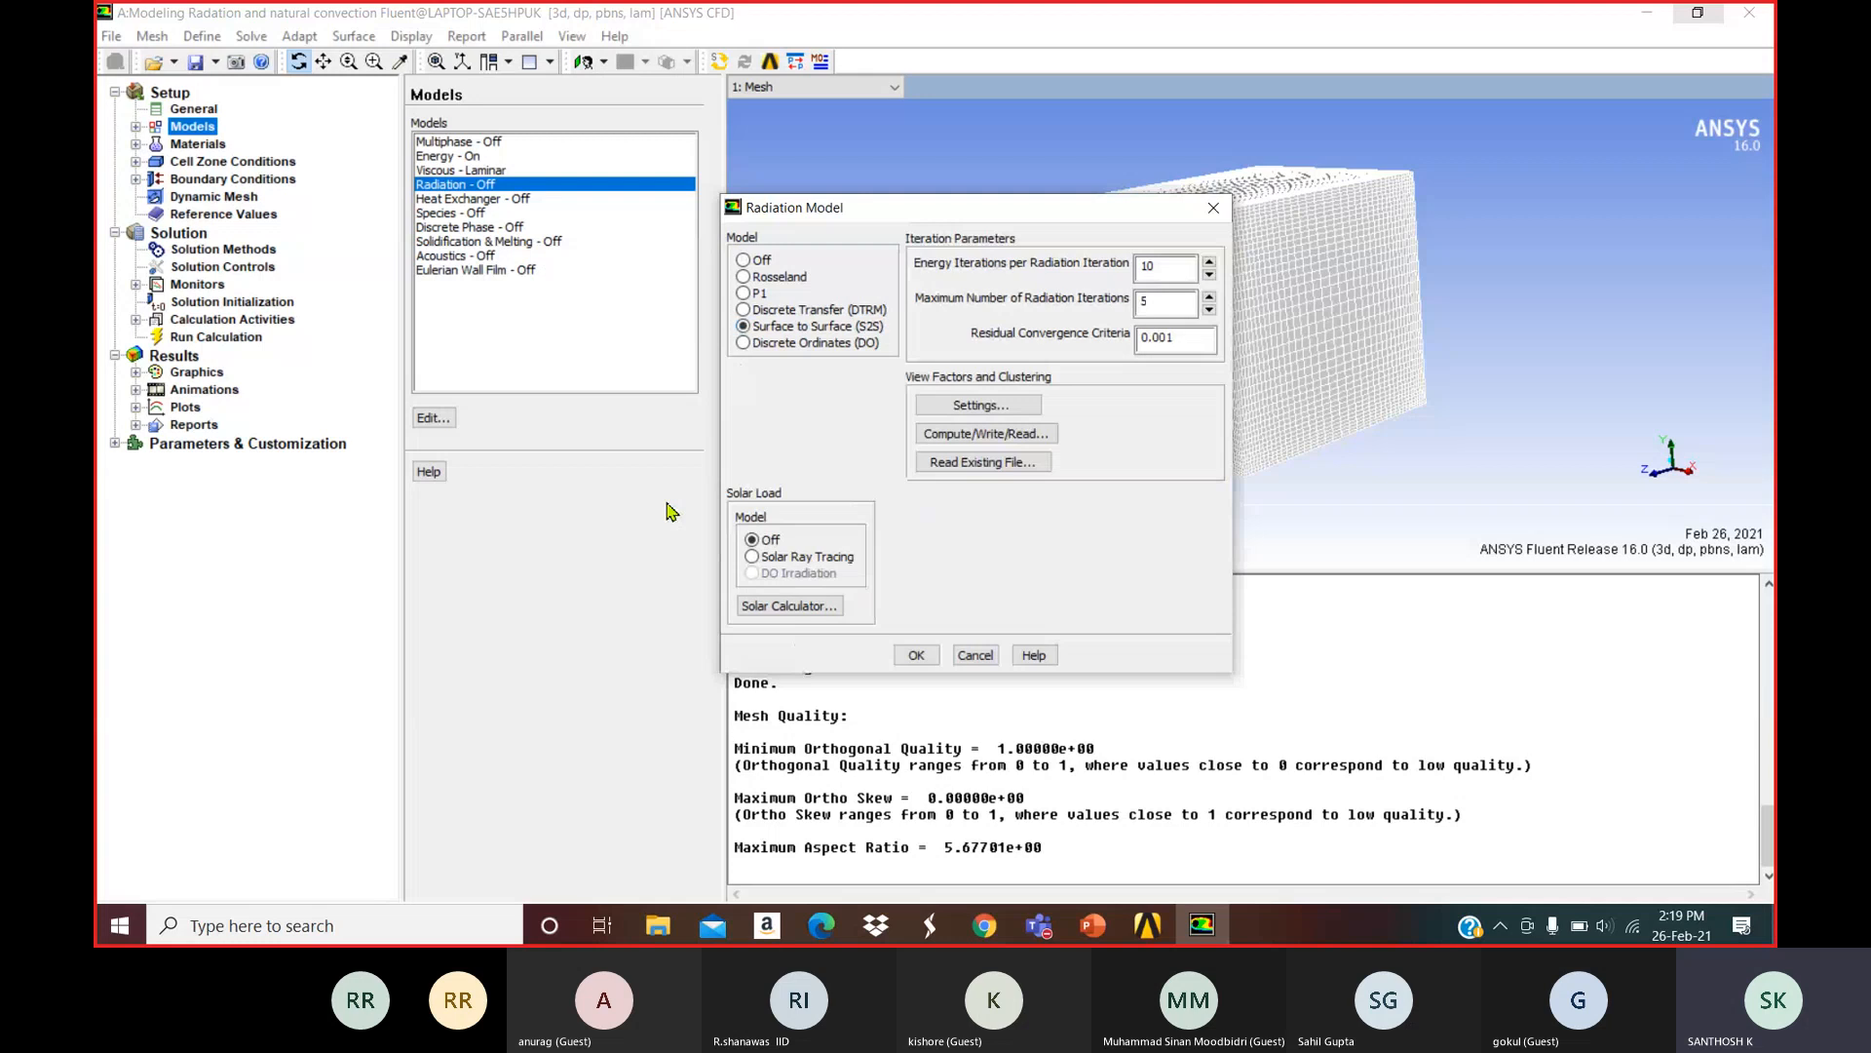
pyautogui.moveTo(947, 220); pyautogui.dragTo(743, 232)
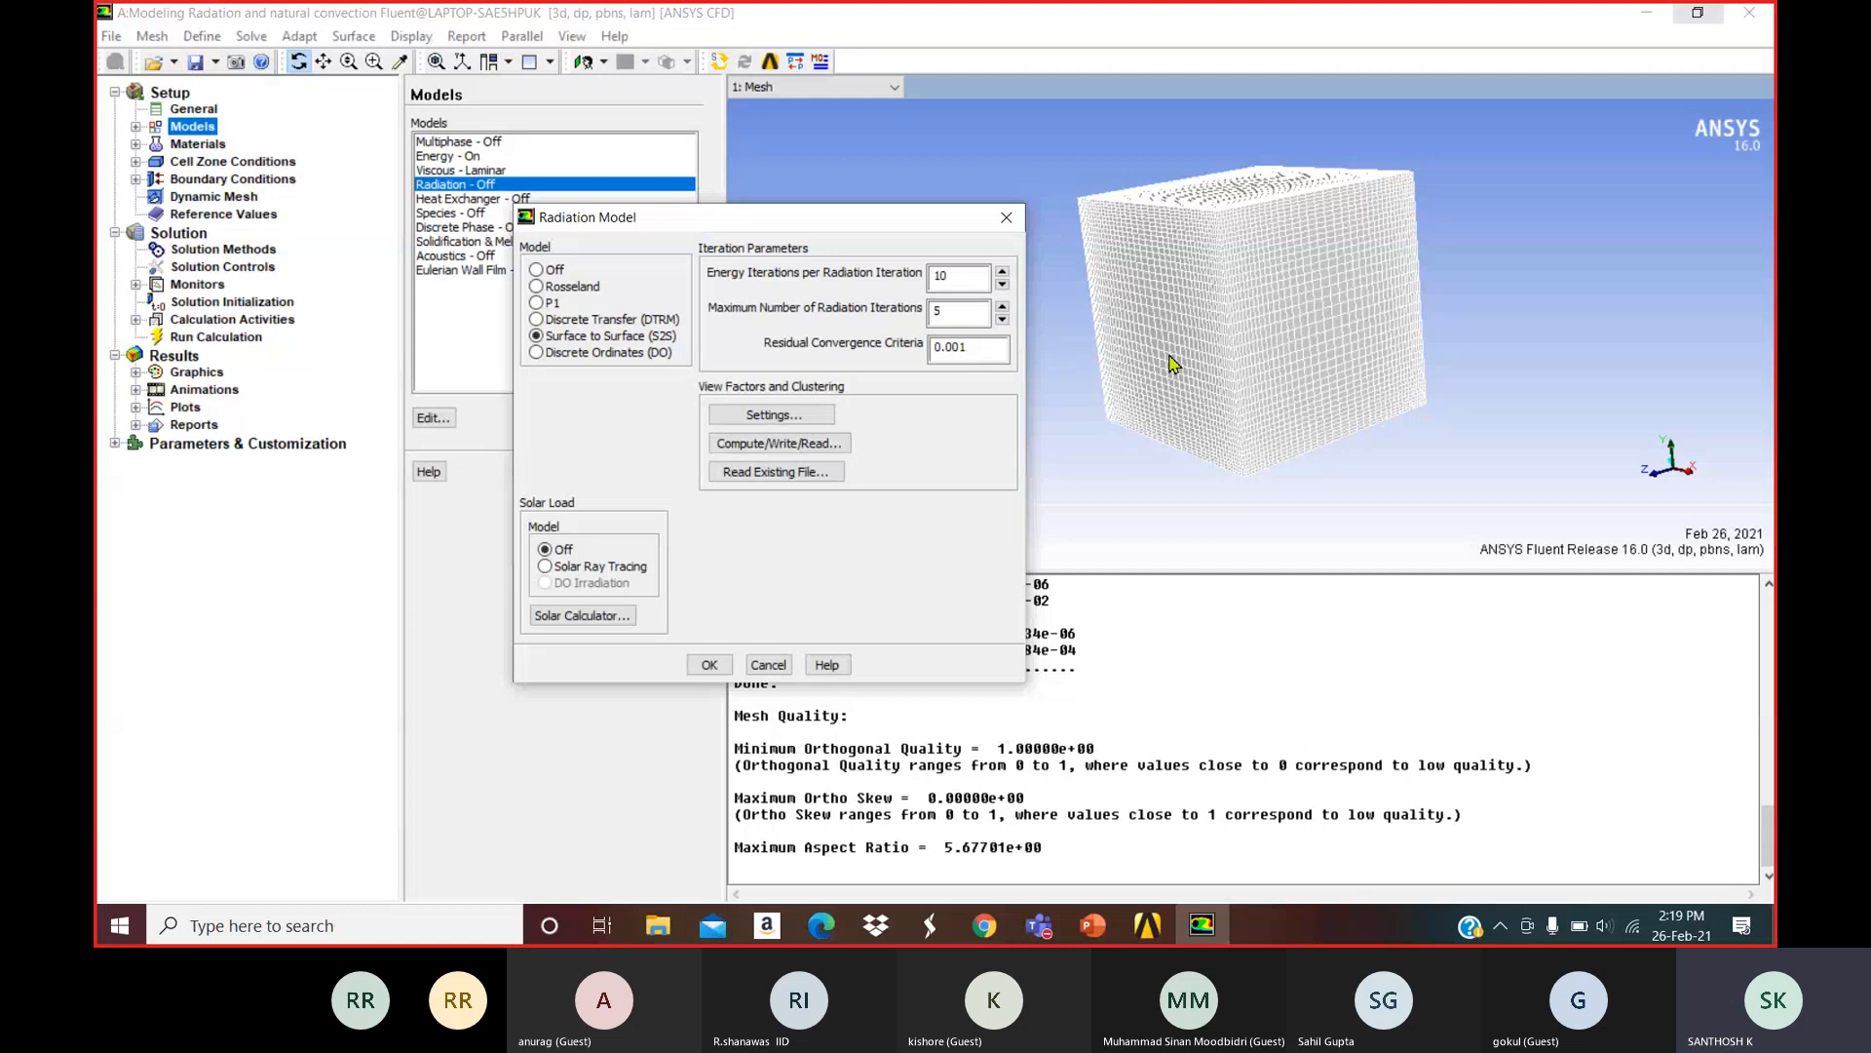
# Apply manual clustering of 1 face per surface cluster to all walls in the view factor settings.
pyautogui.click(831, 421)
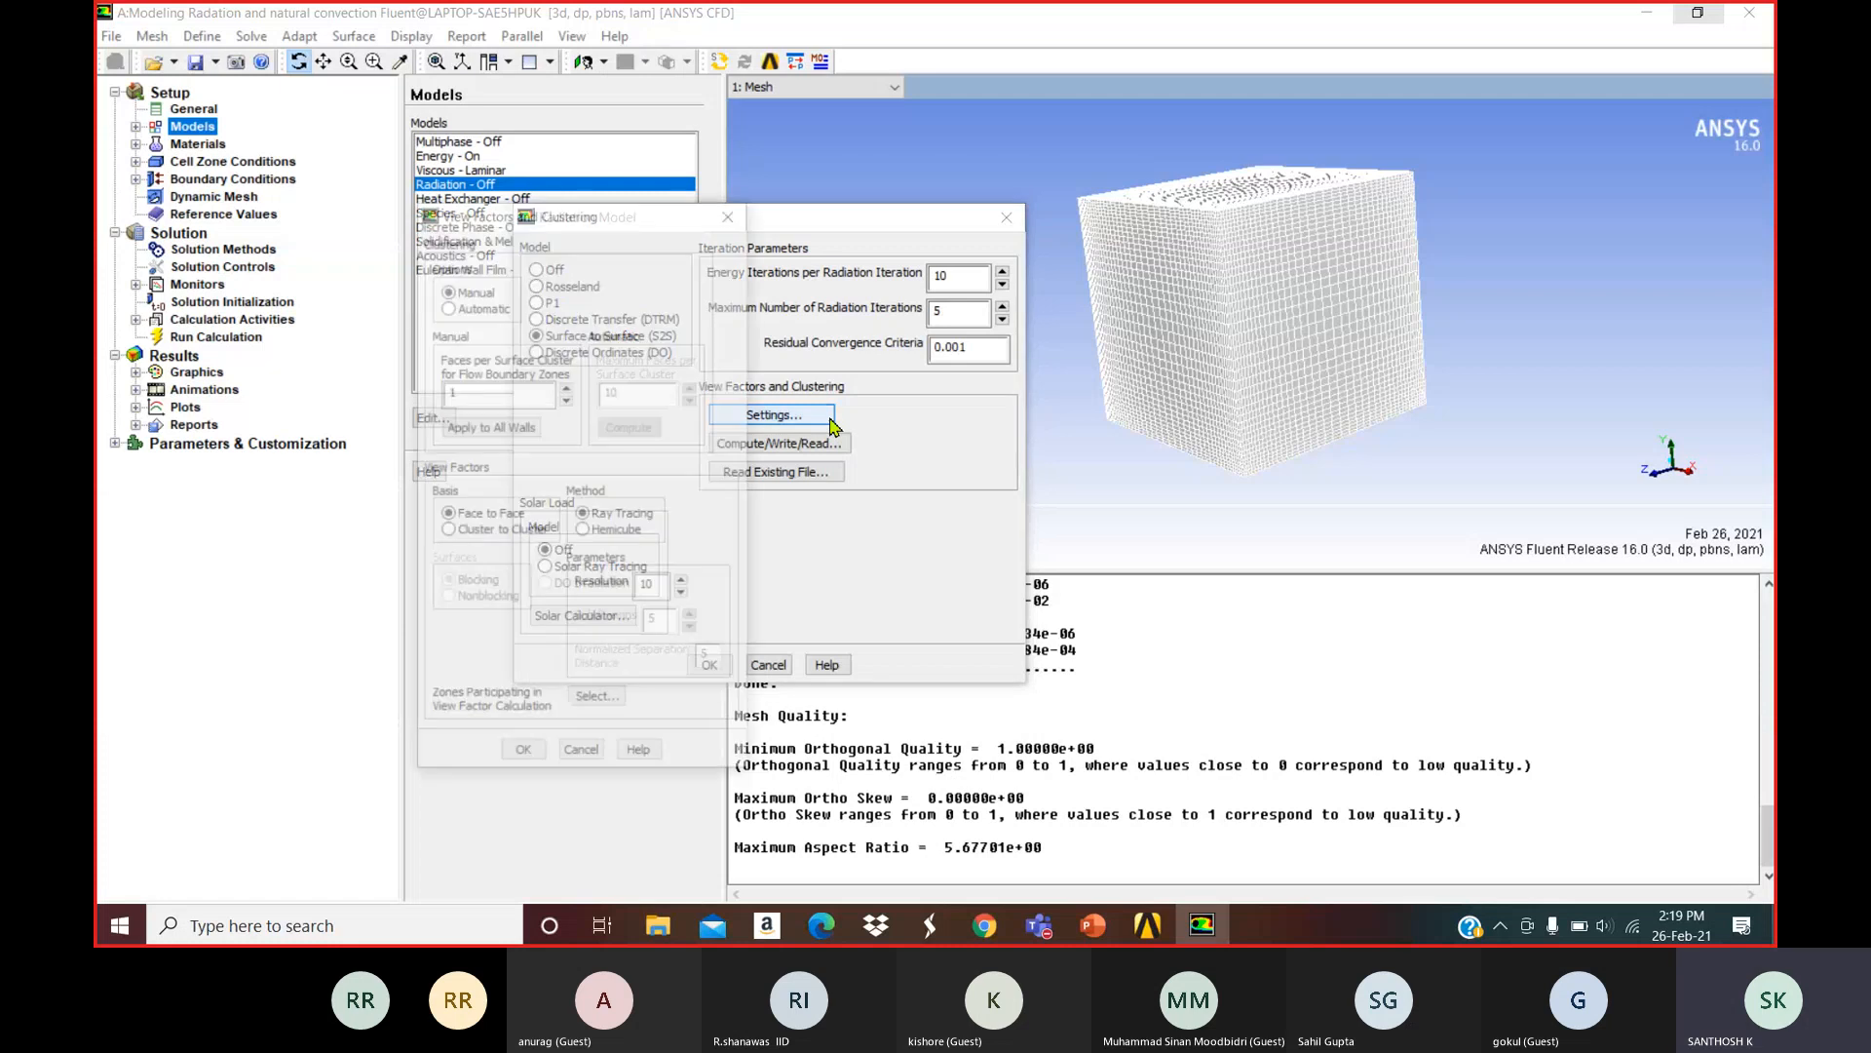
pyautogui.moveTo(502, 401); pyautogui.dragTo(436, 394)
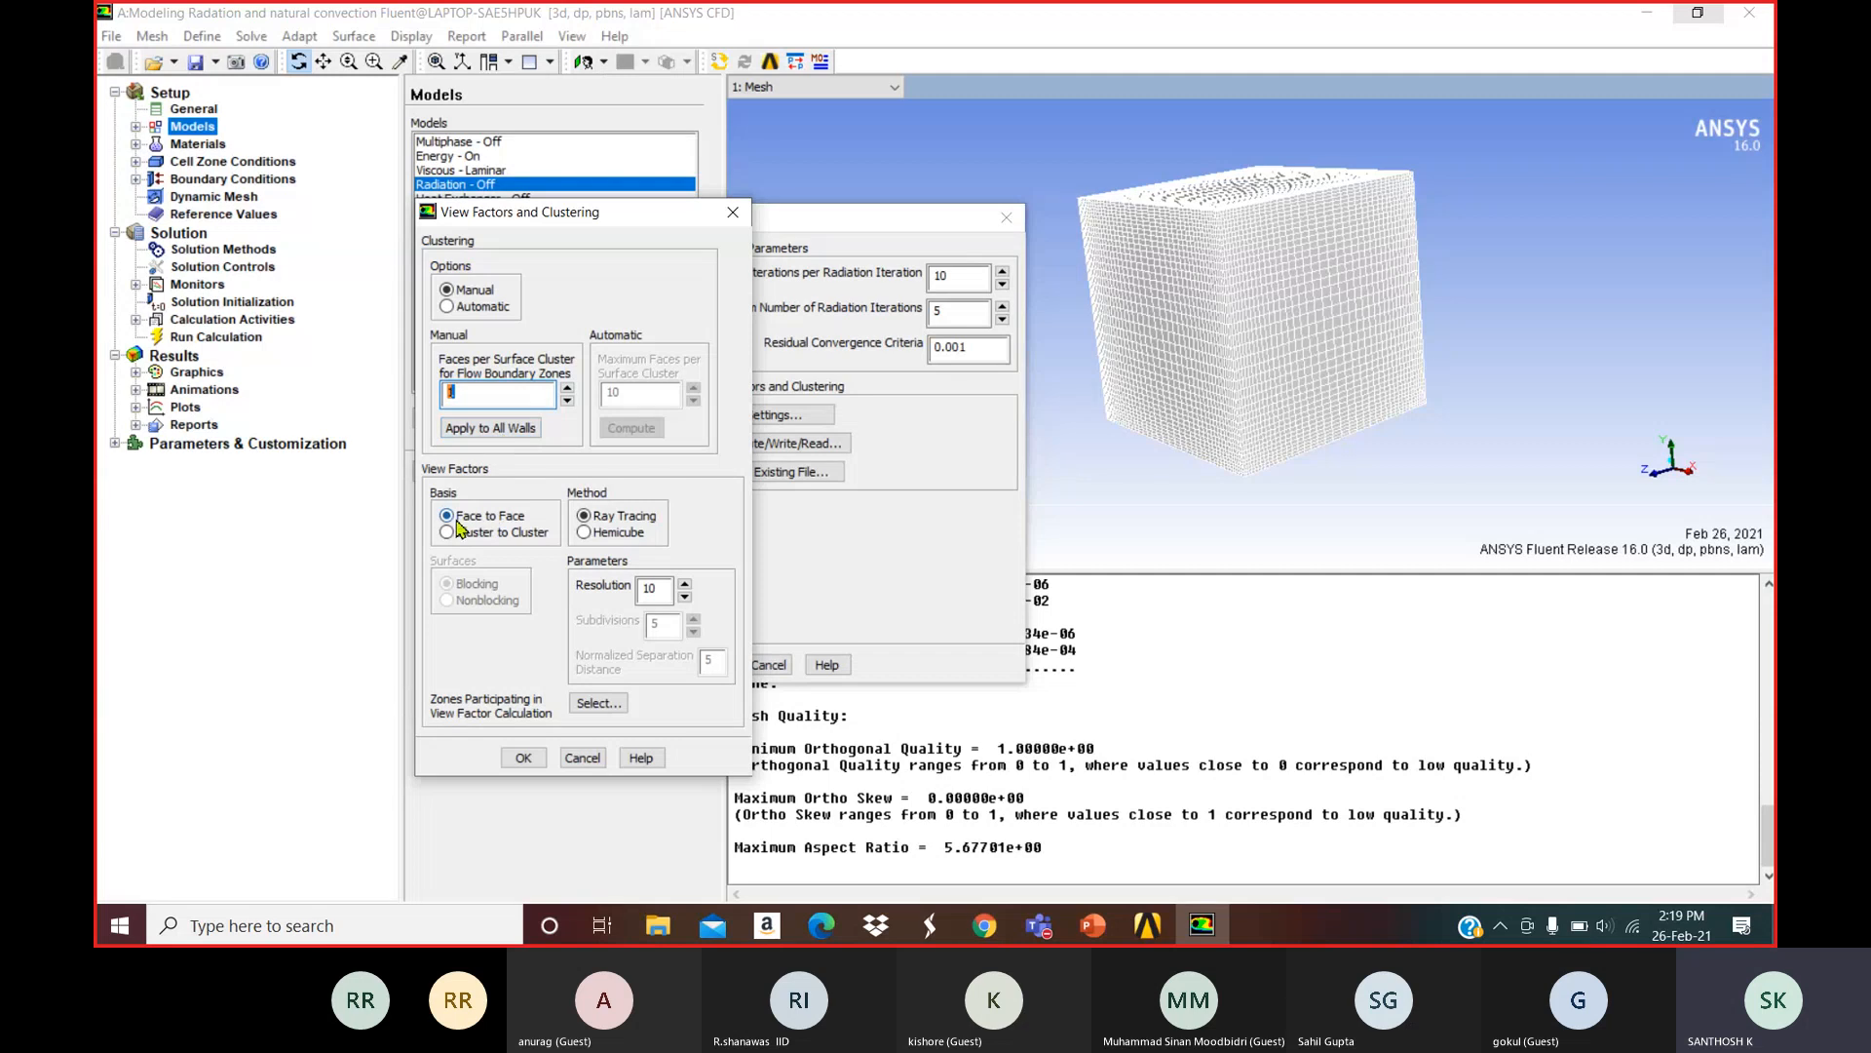
pyautogui.click(506, 434)
pyautogui.click(523, 756)
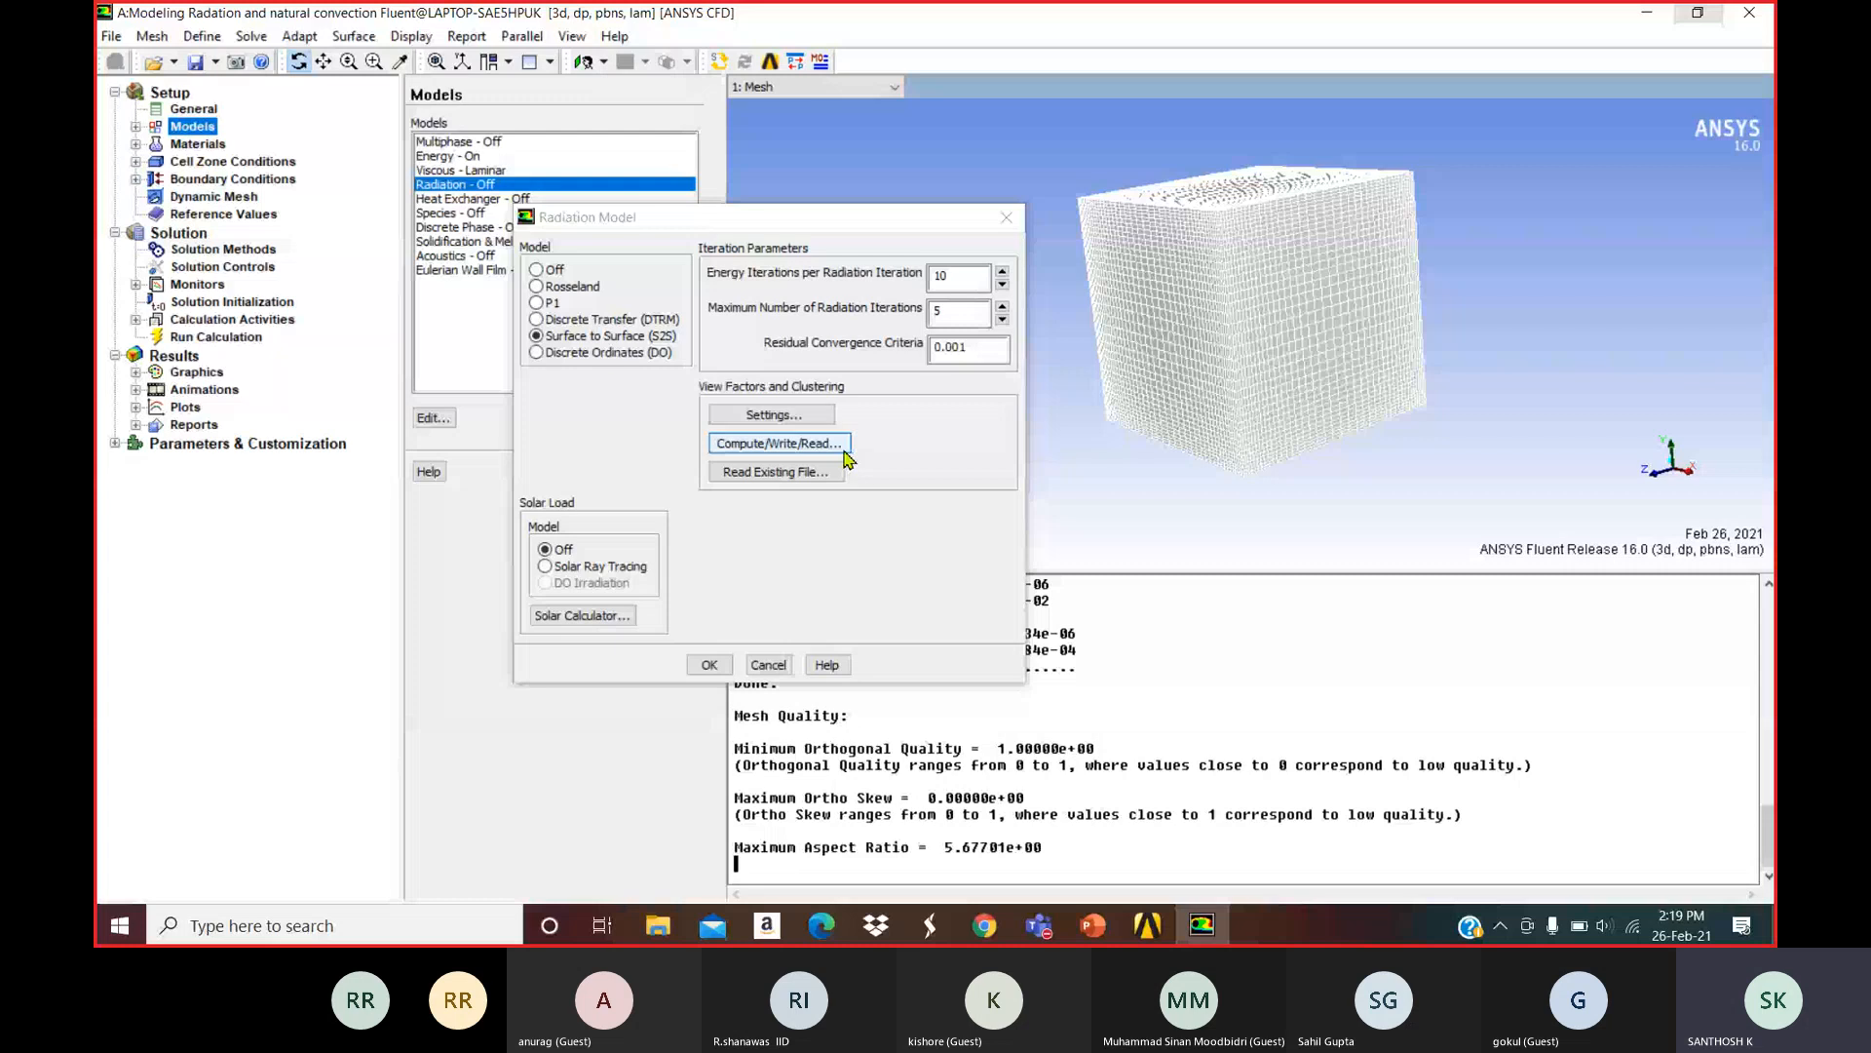
# Start computing and writing the view factors, creating and opening a folder named cluster inside the Desktop's fluent folder for the S2S file.
pyautogui.click(791, 444)
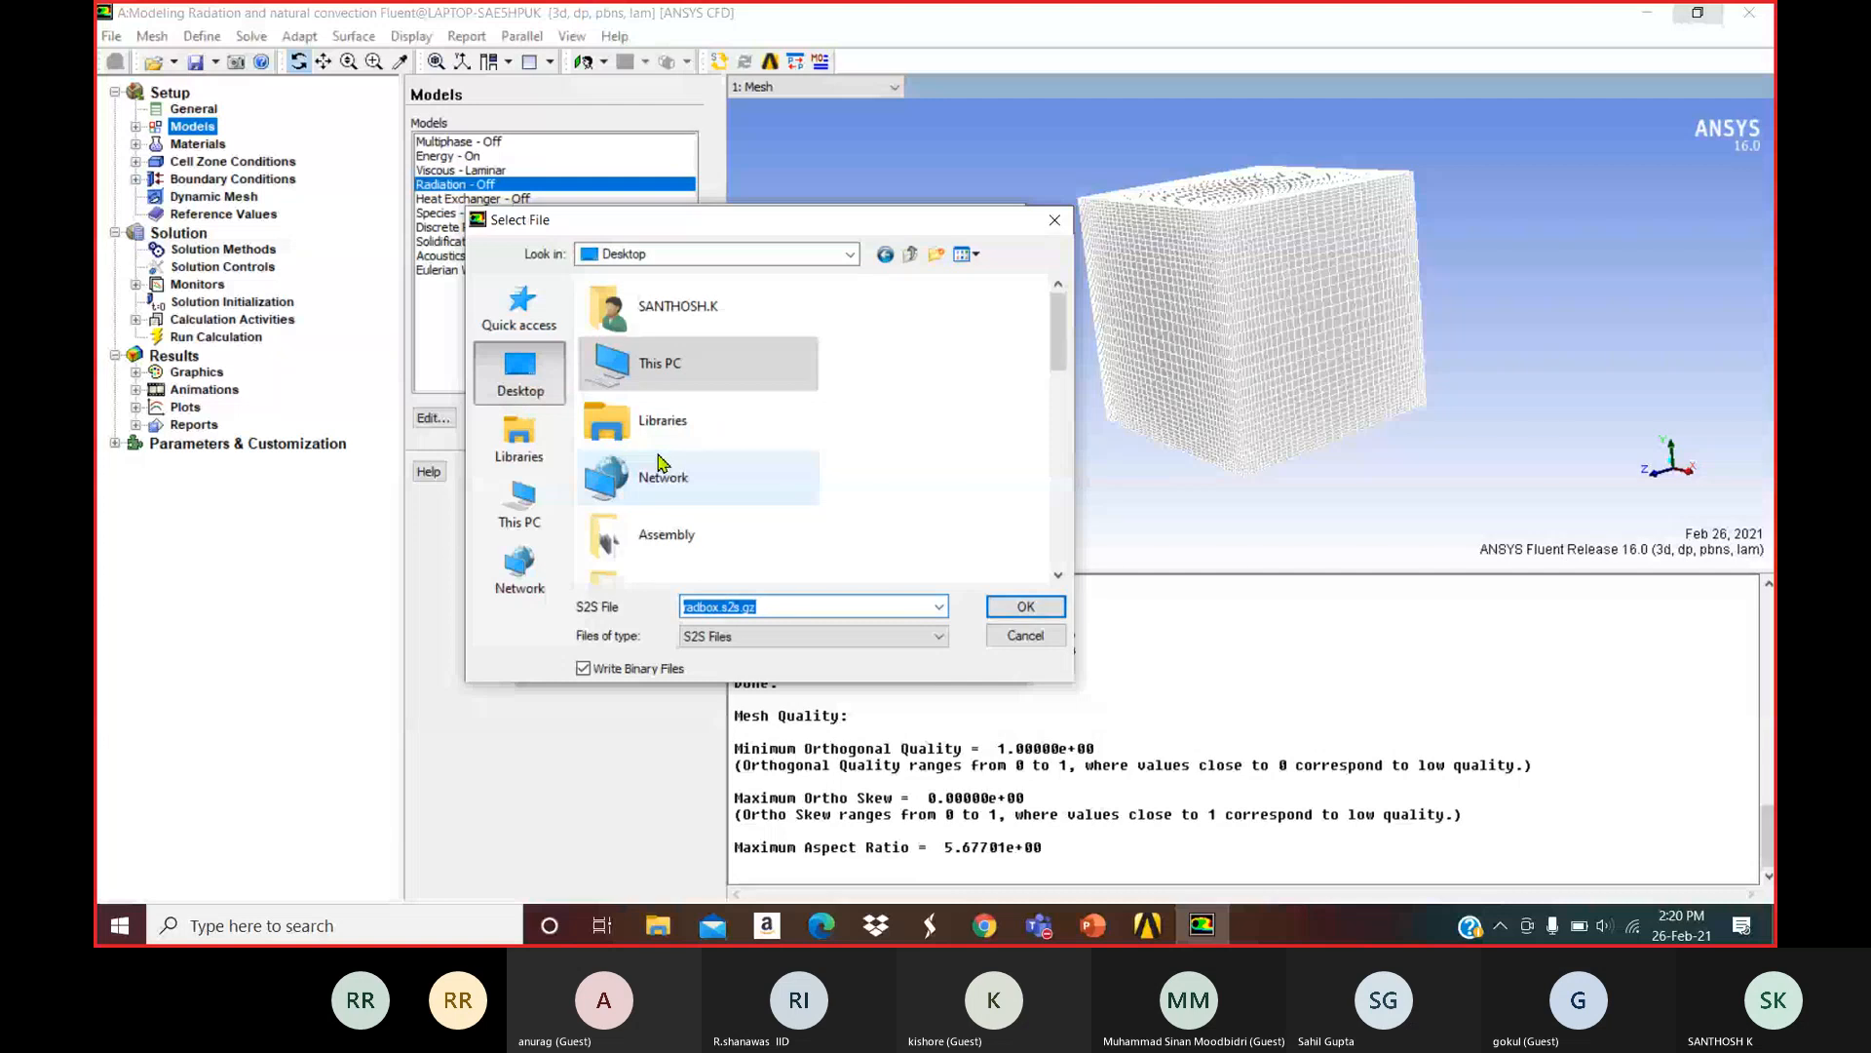
pyautogui.scroll(-5, 722, 468)
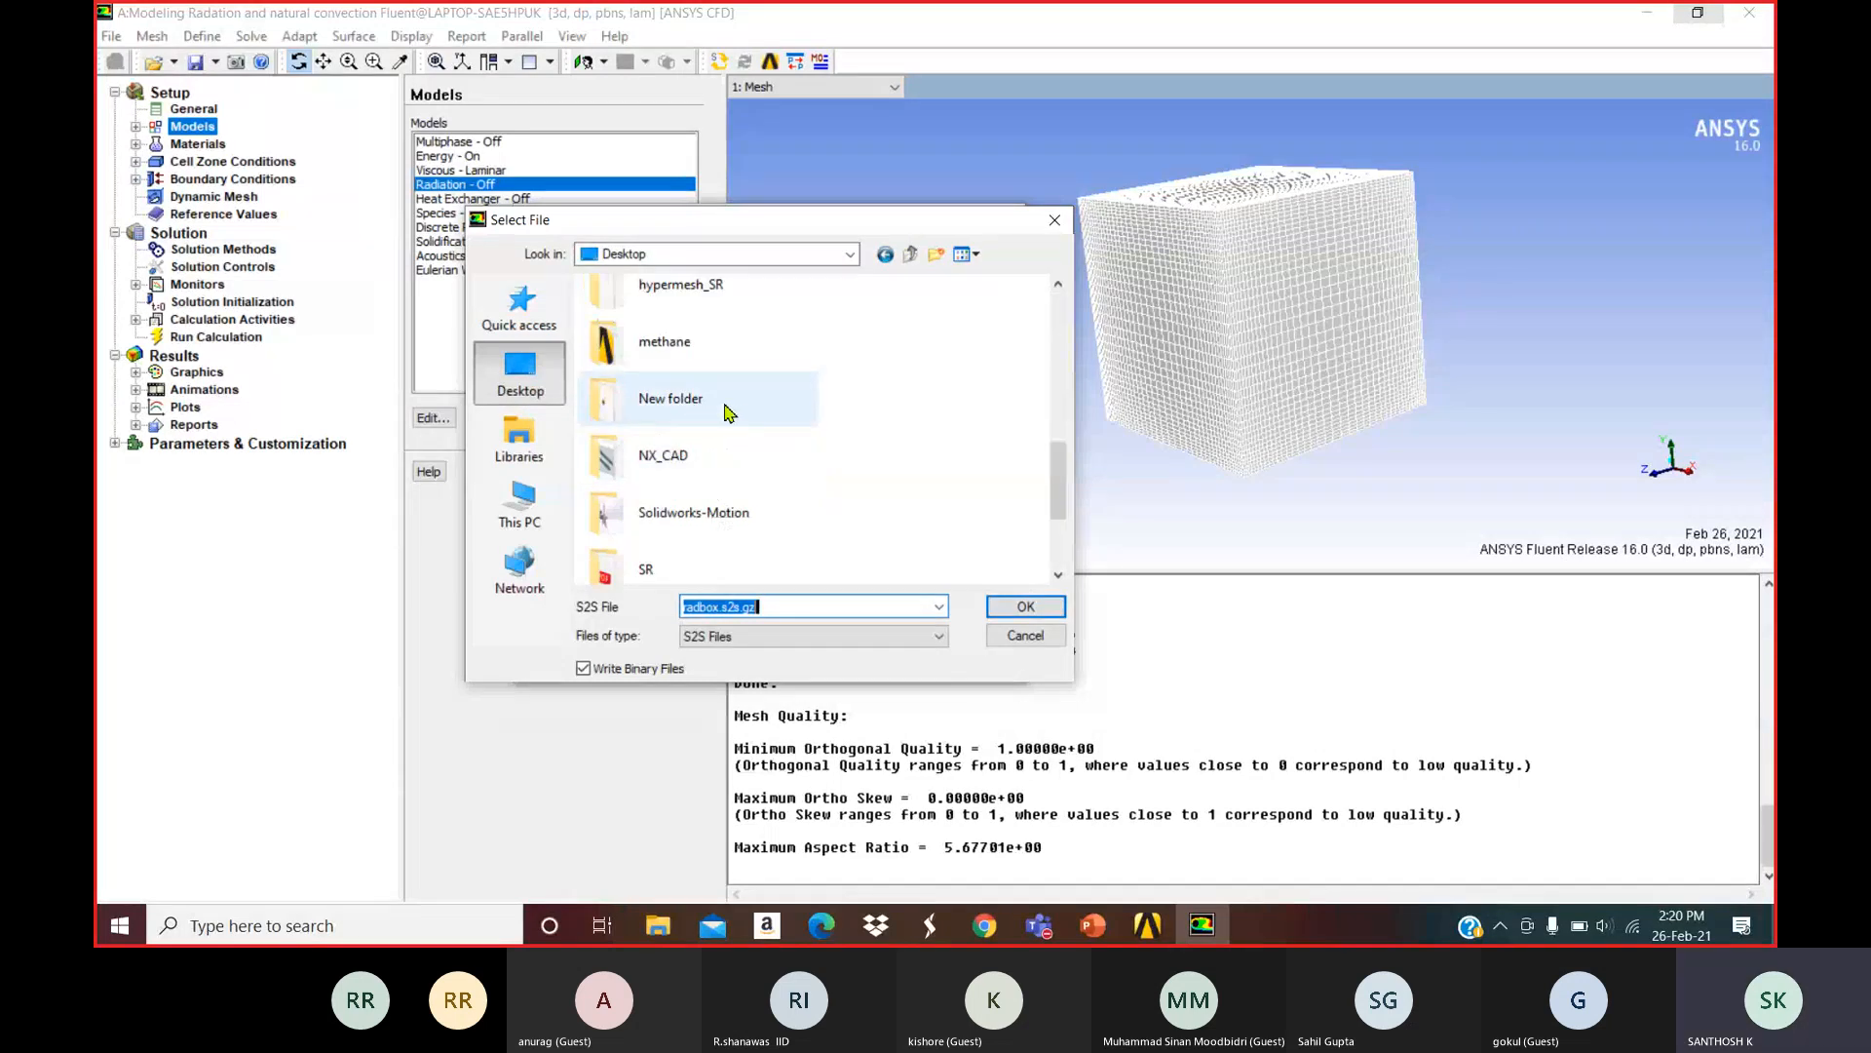
pyautogui.scroll(-2, 741, 429)
pyautogui.scroll(-1, 775, 455)
pyautogui.scroll(5, 778, 456)
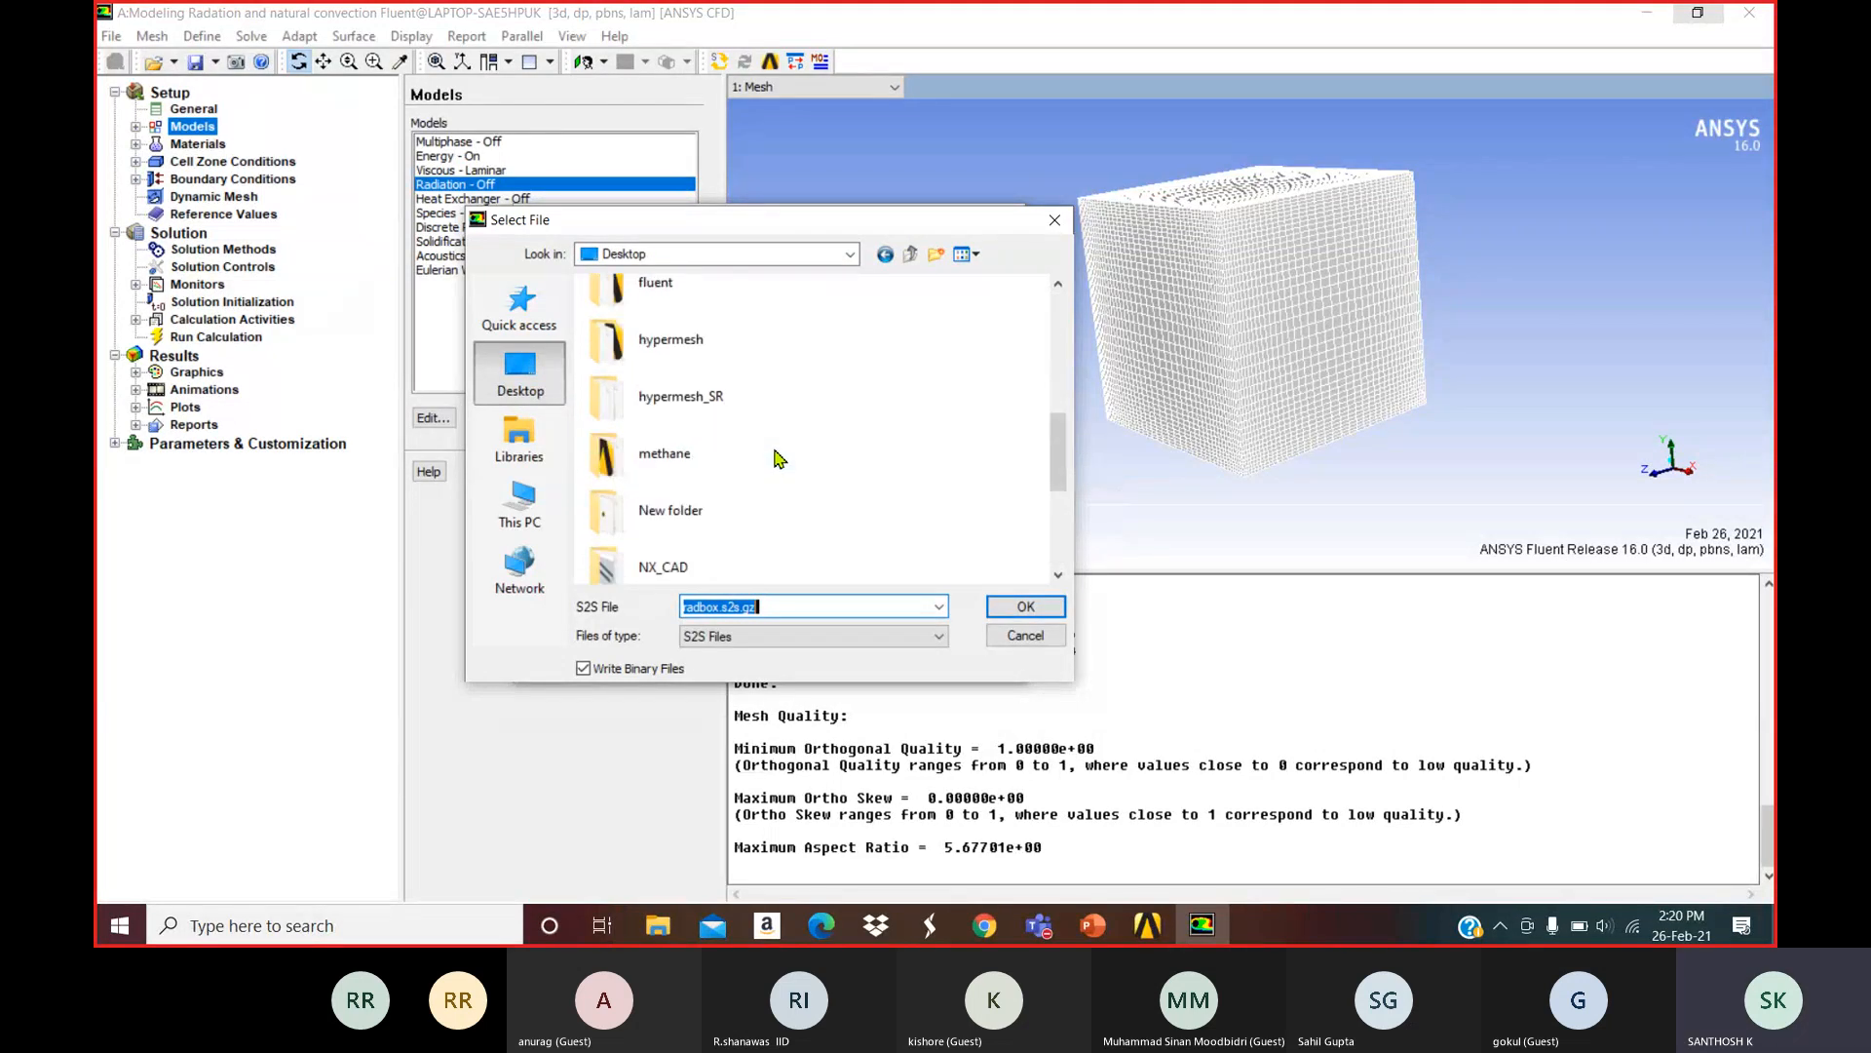
pyautogui.doubleClick(732, 439)
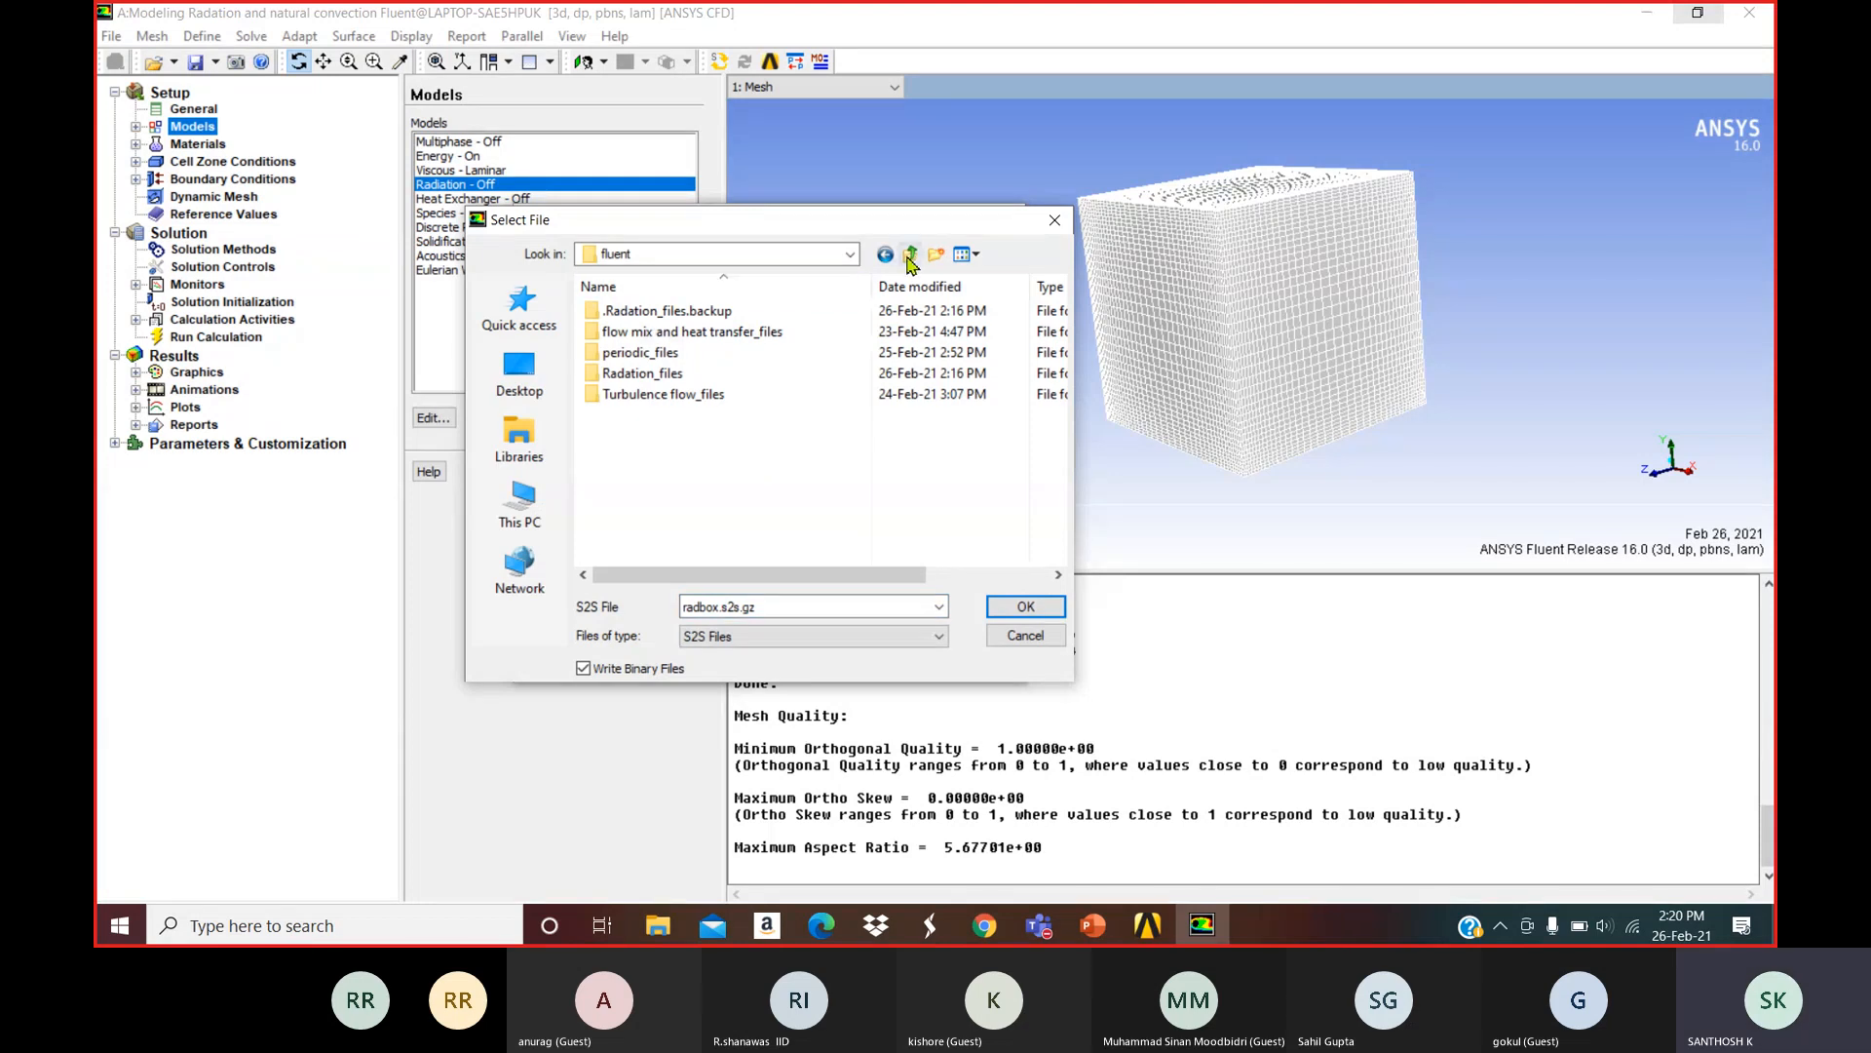
pyautogui.click(936, 254)
pyautogui.write('fl')
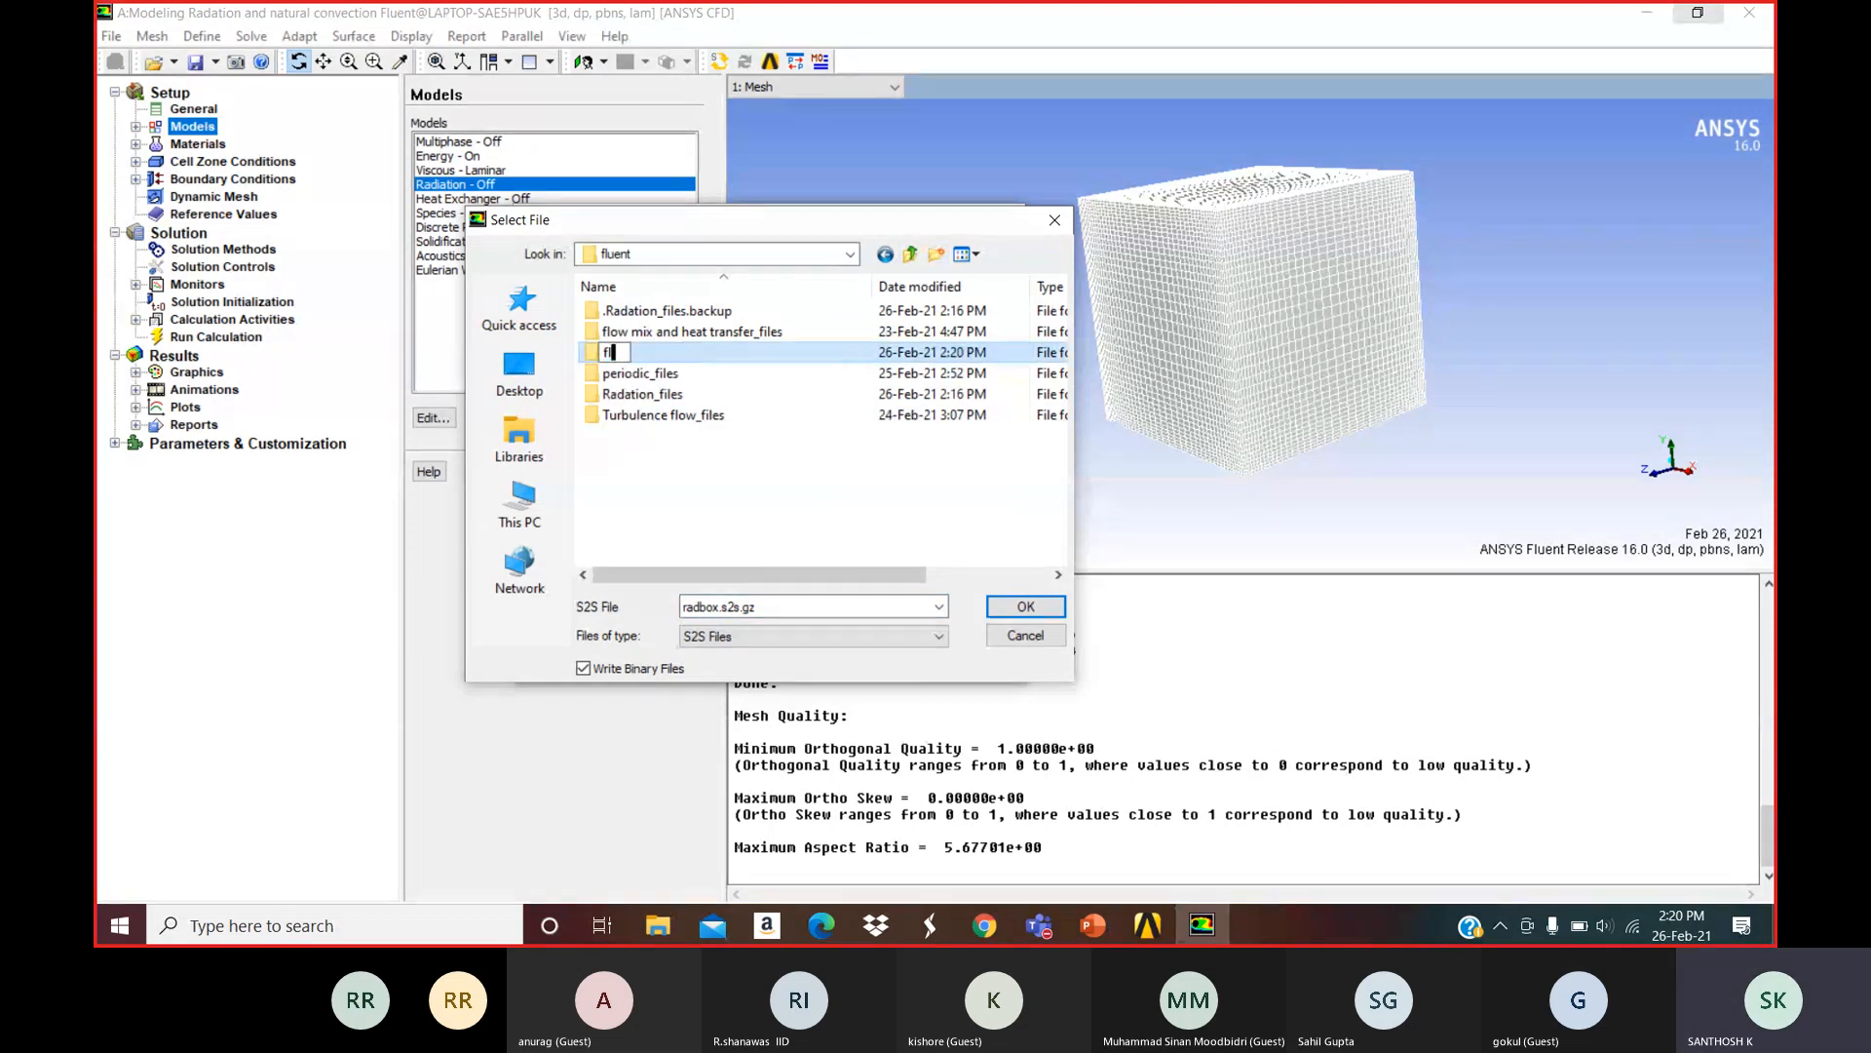
pyautogui.press('BackSpace')
pyautogui.press('BackSpace')
pyautogui.write('cl')
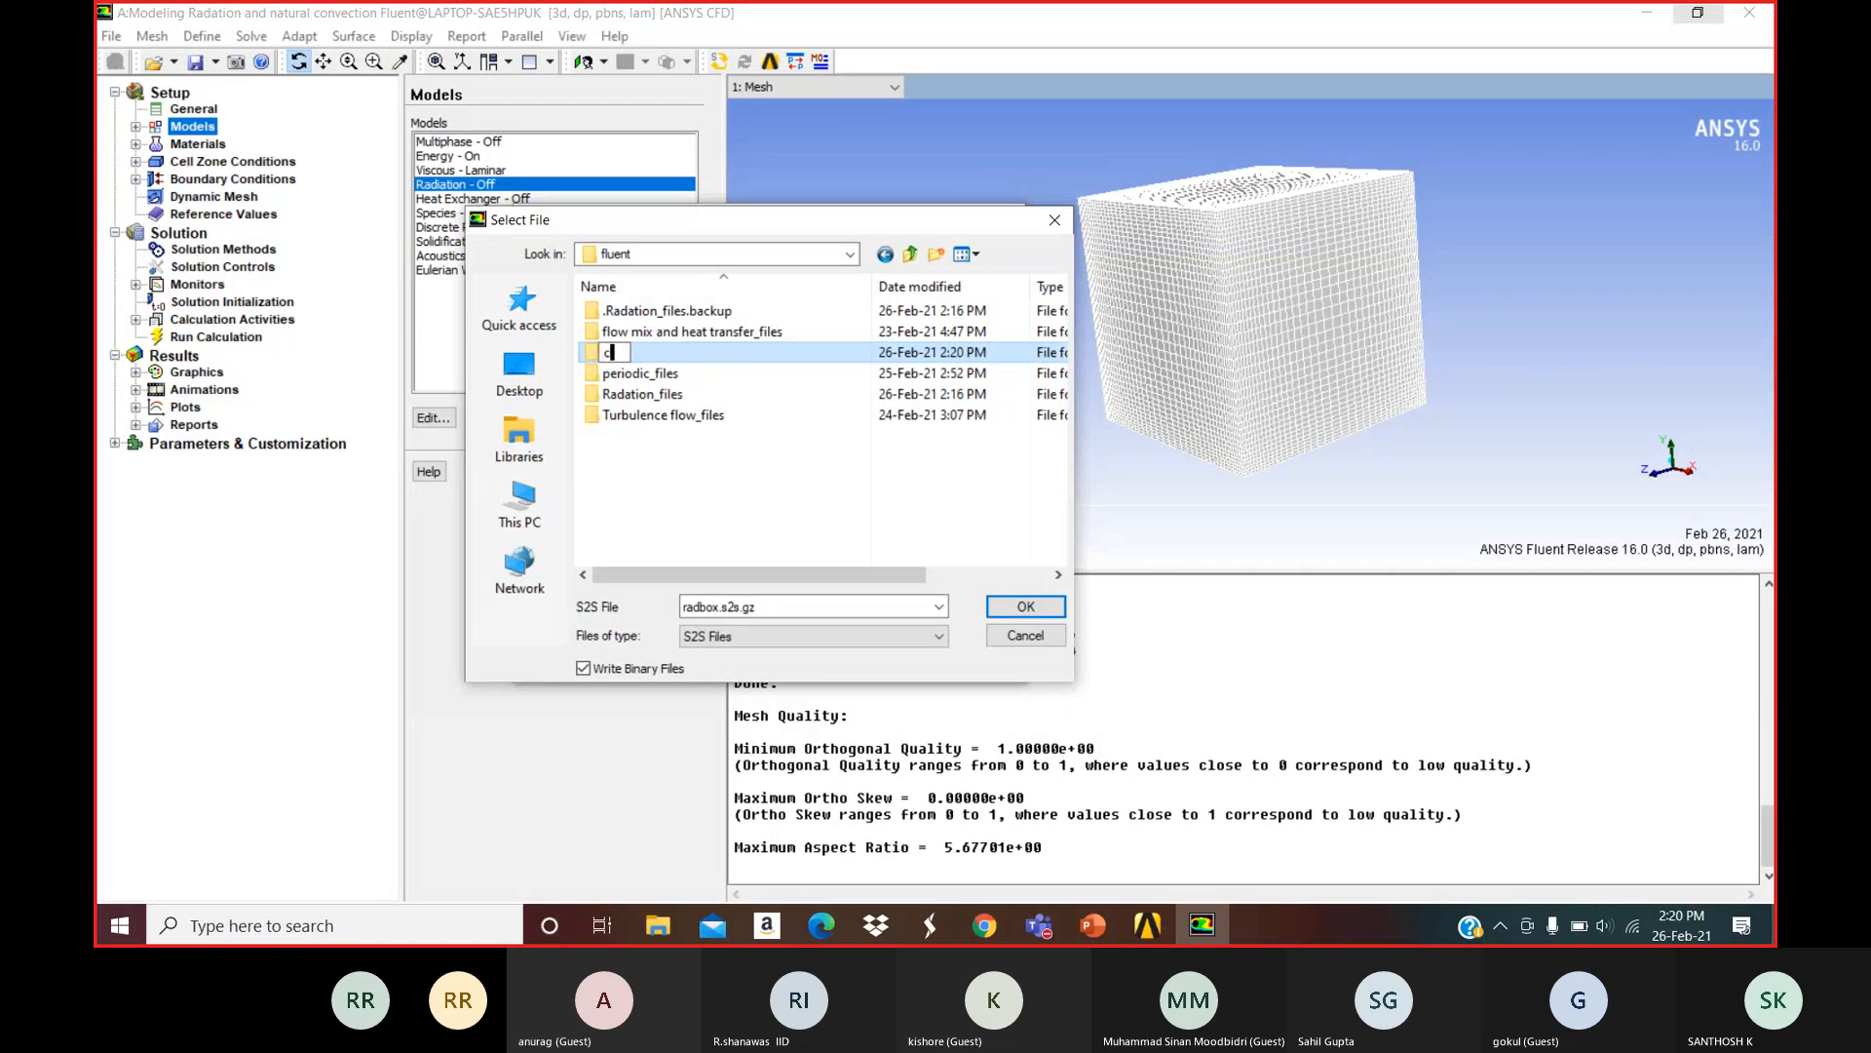
pyautogui.write('uster')
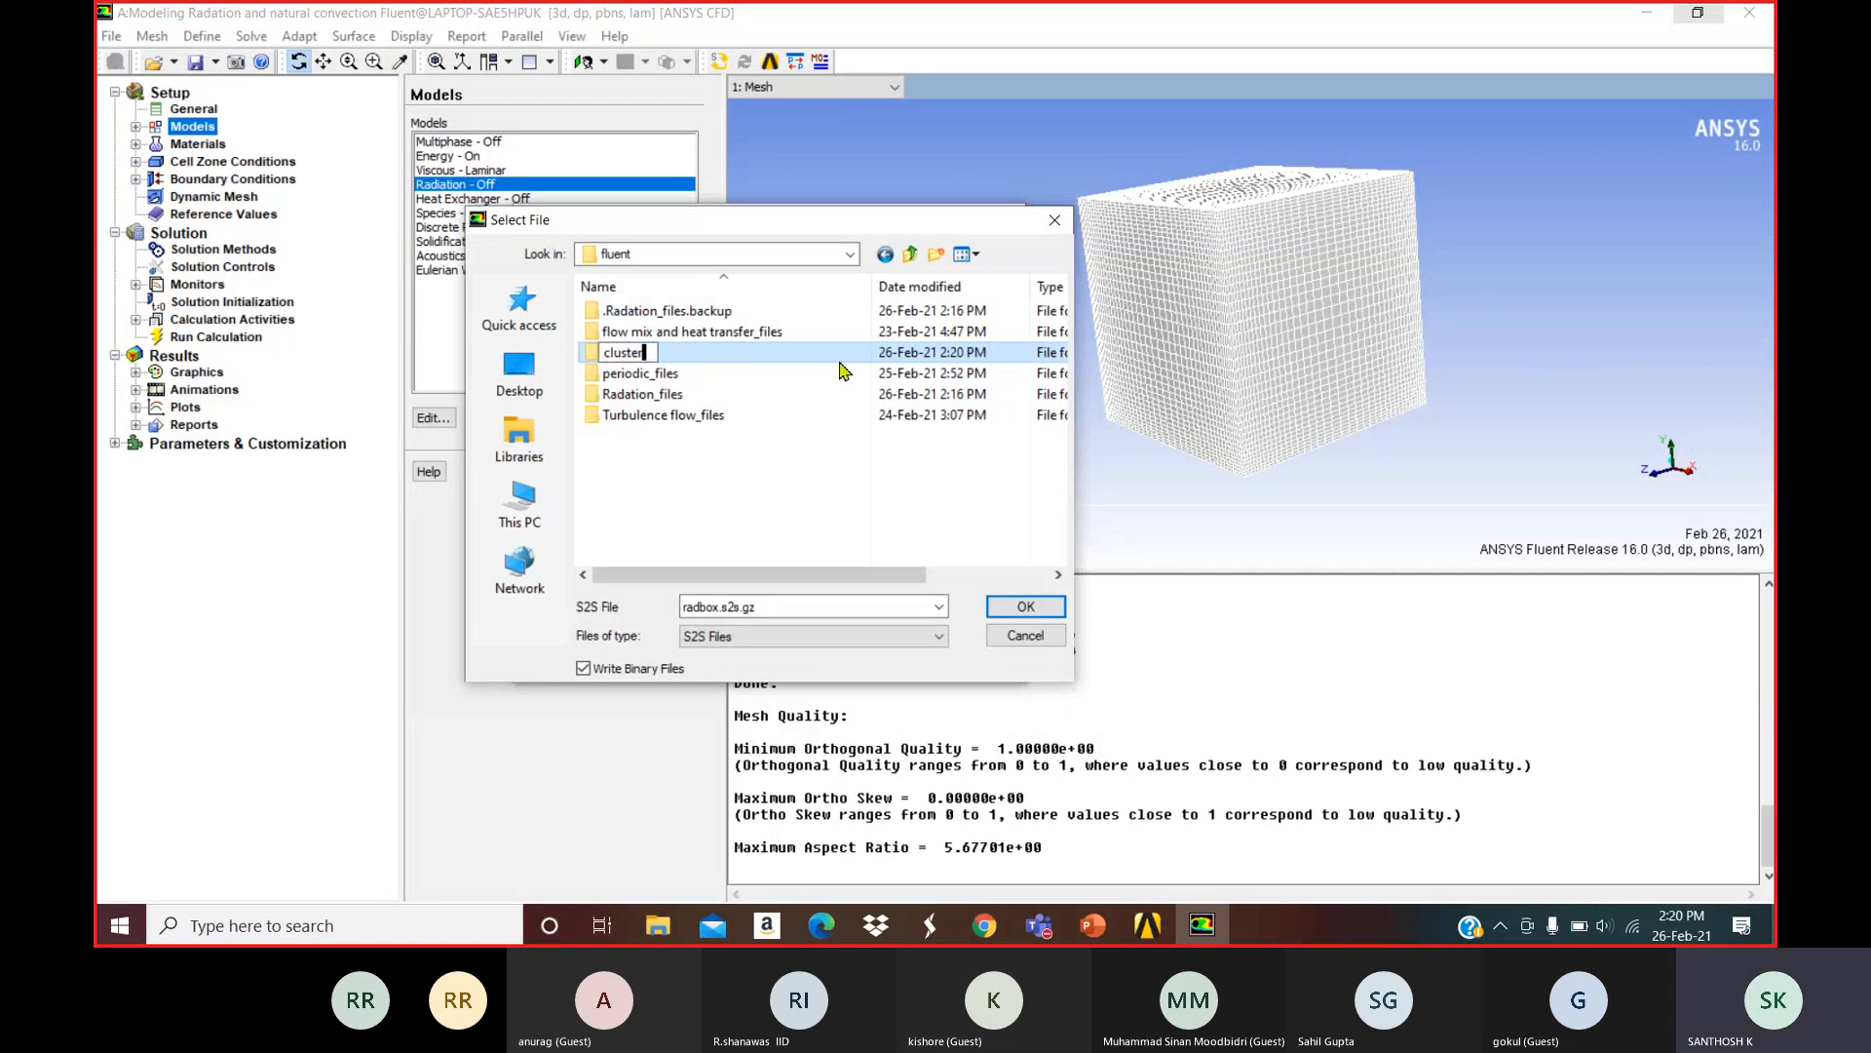
pyautogui.doubleClick(781, 359)
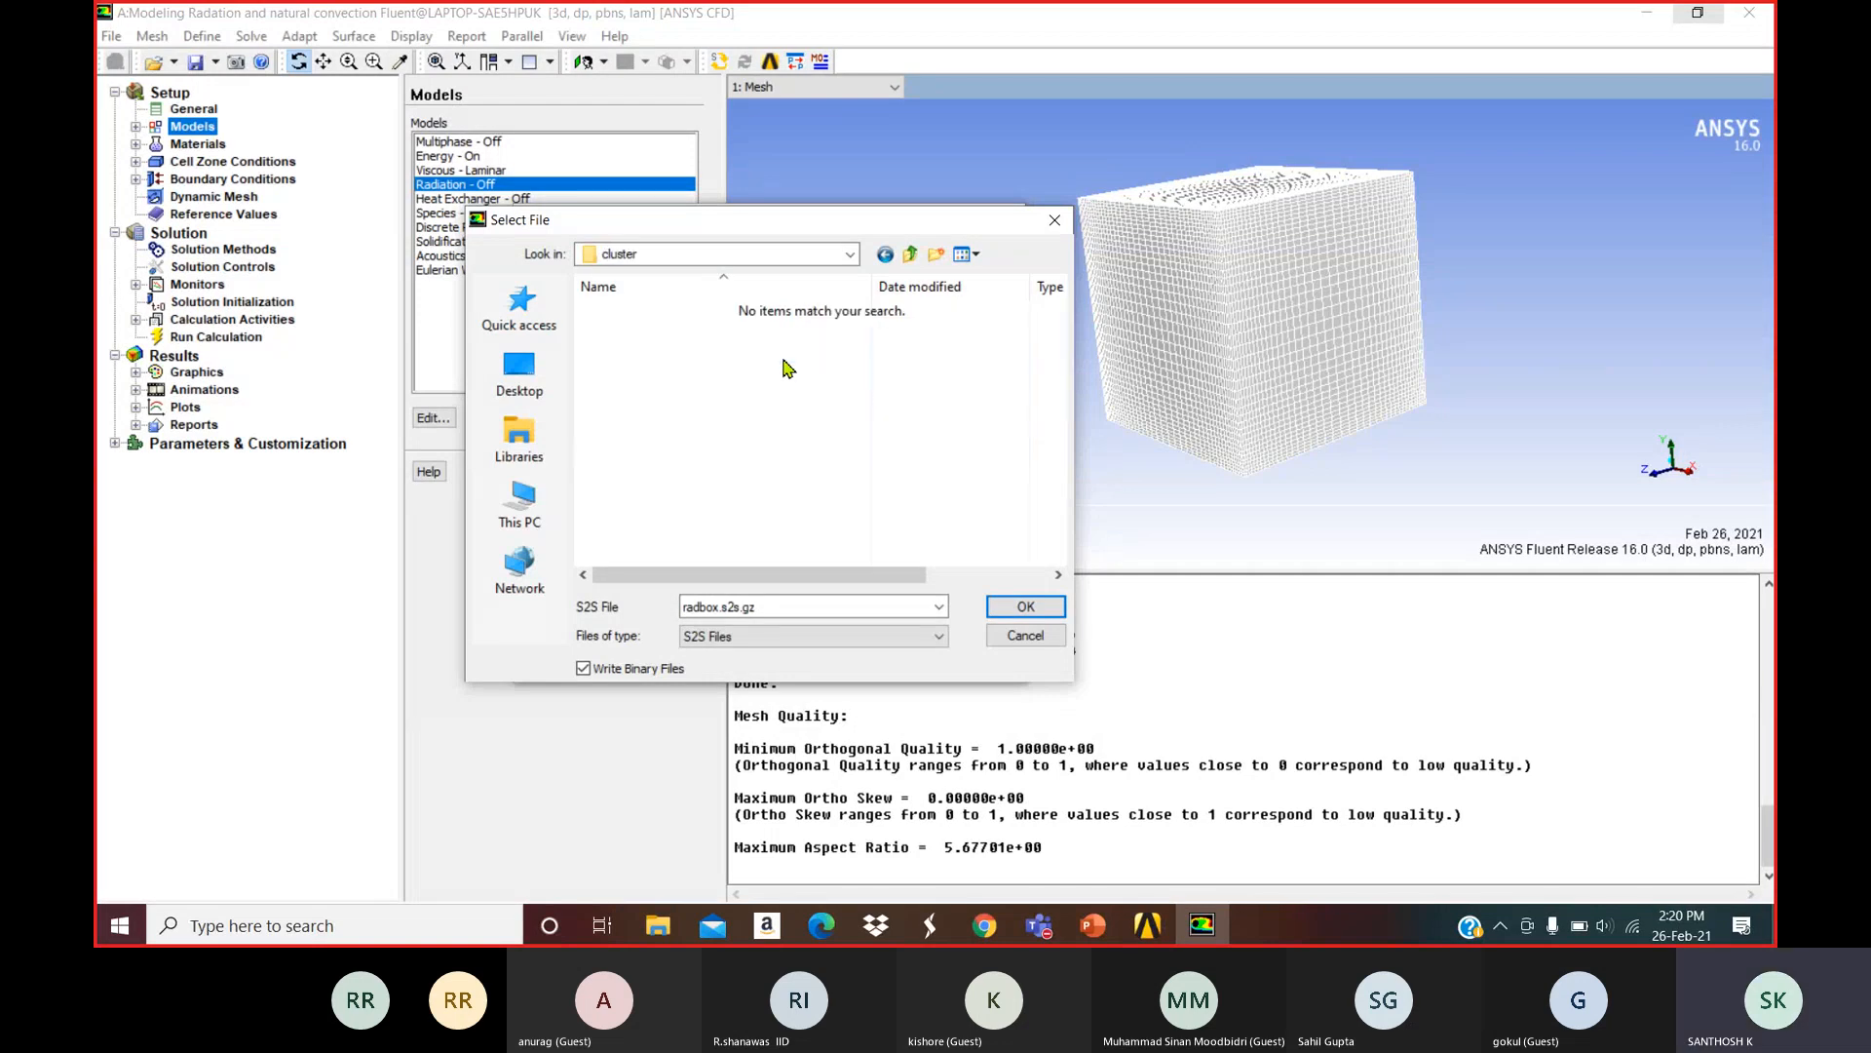
# Name the S2S file radbox.s1s.gz, compute and read the view factors, and accept the radiation model settings.
pyautogui.doubleClick(735, 609)
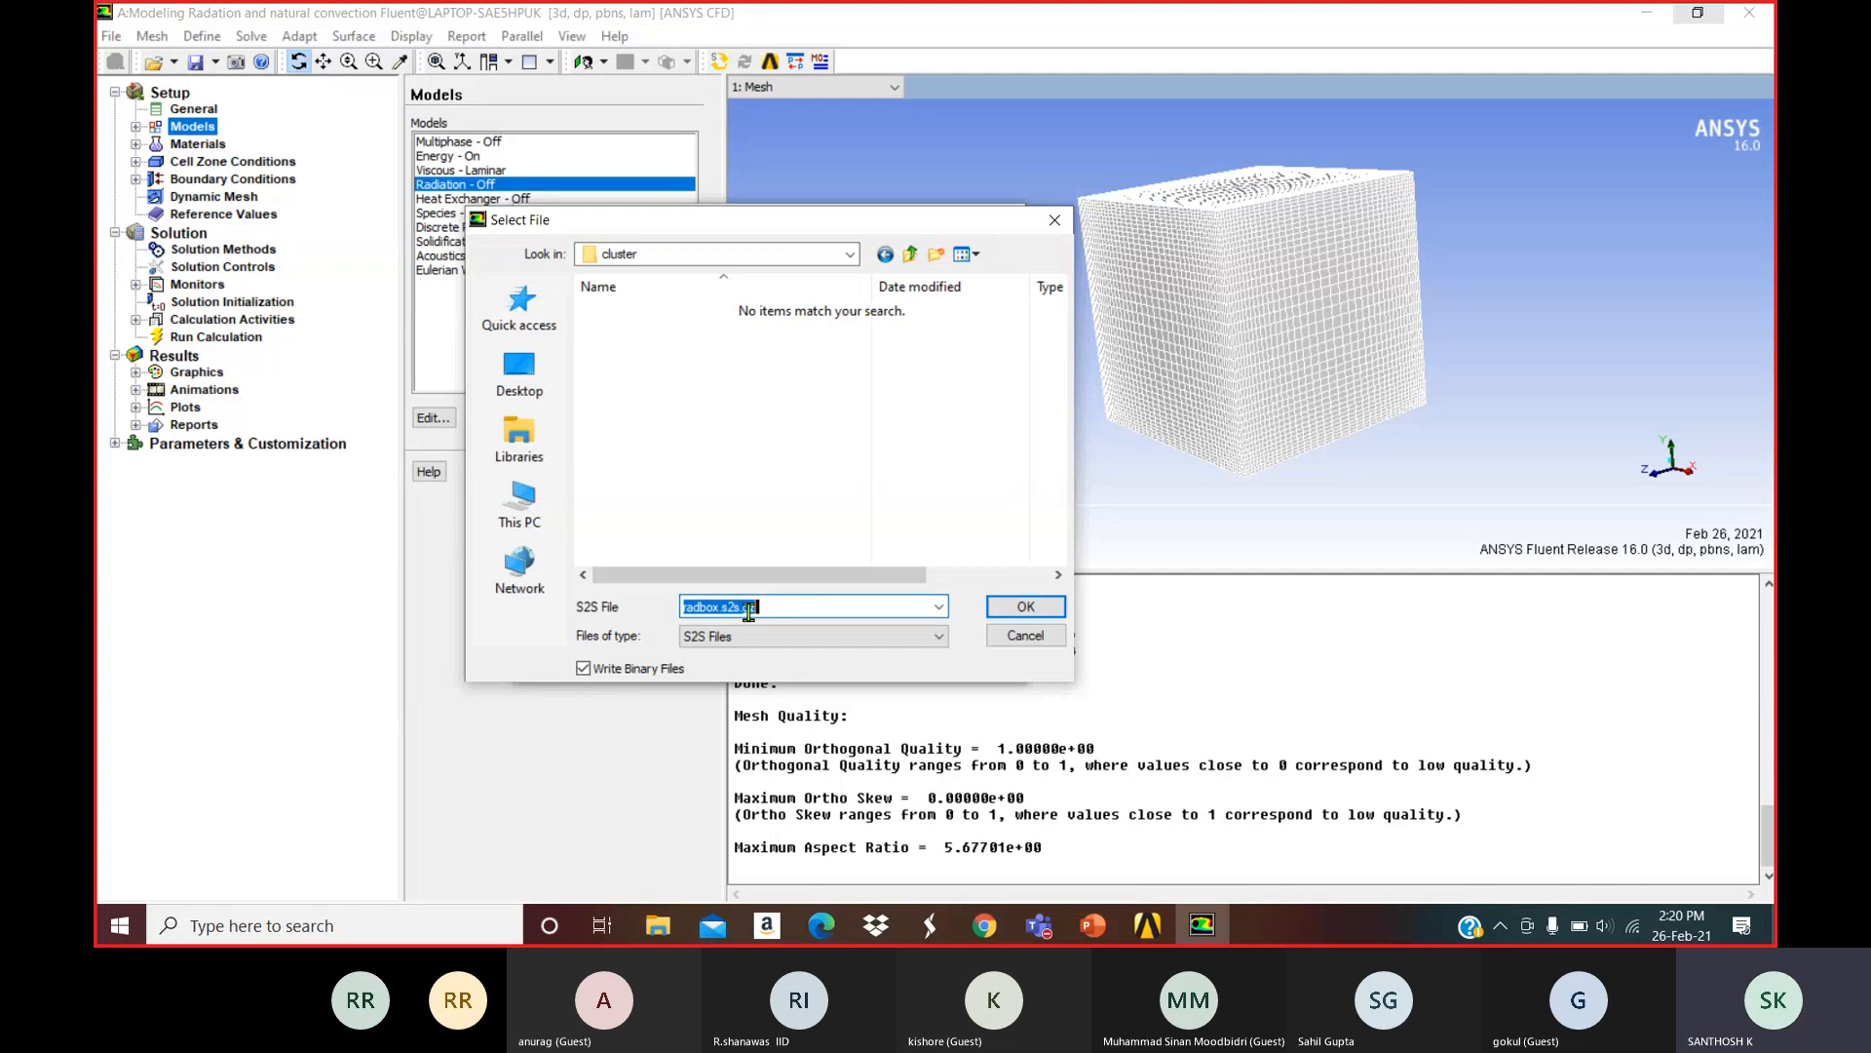
pyautogui.click(736, 608)
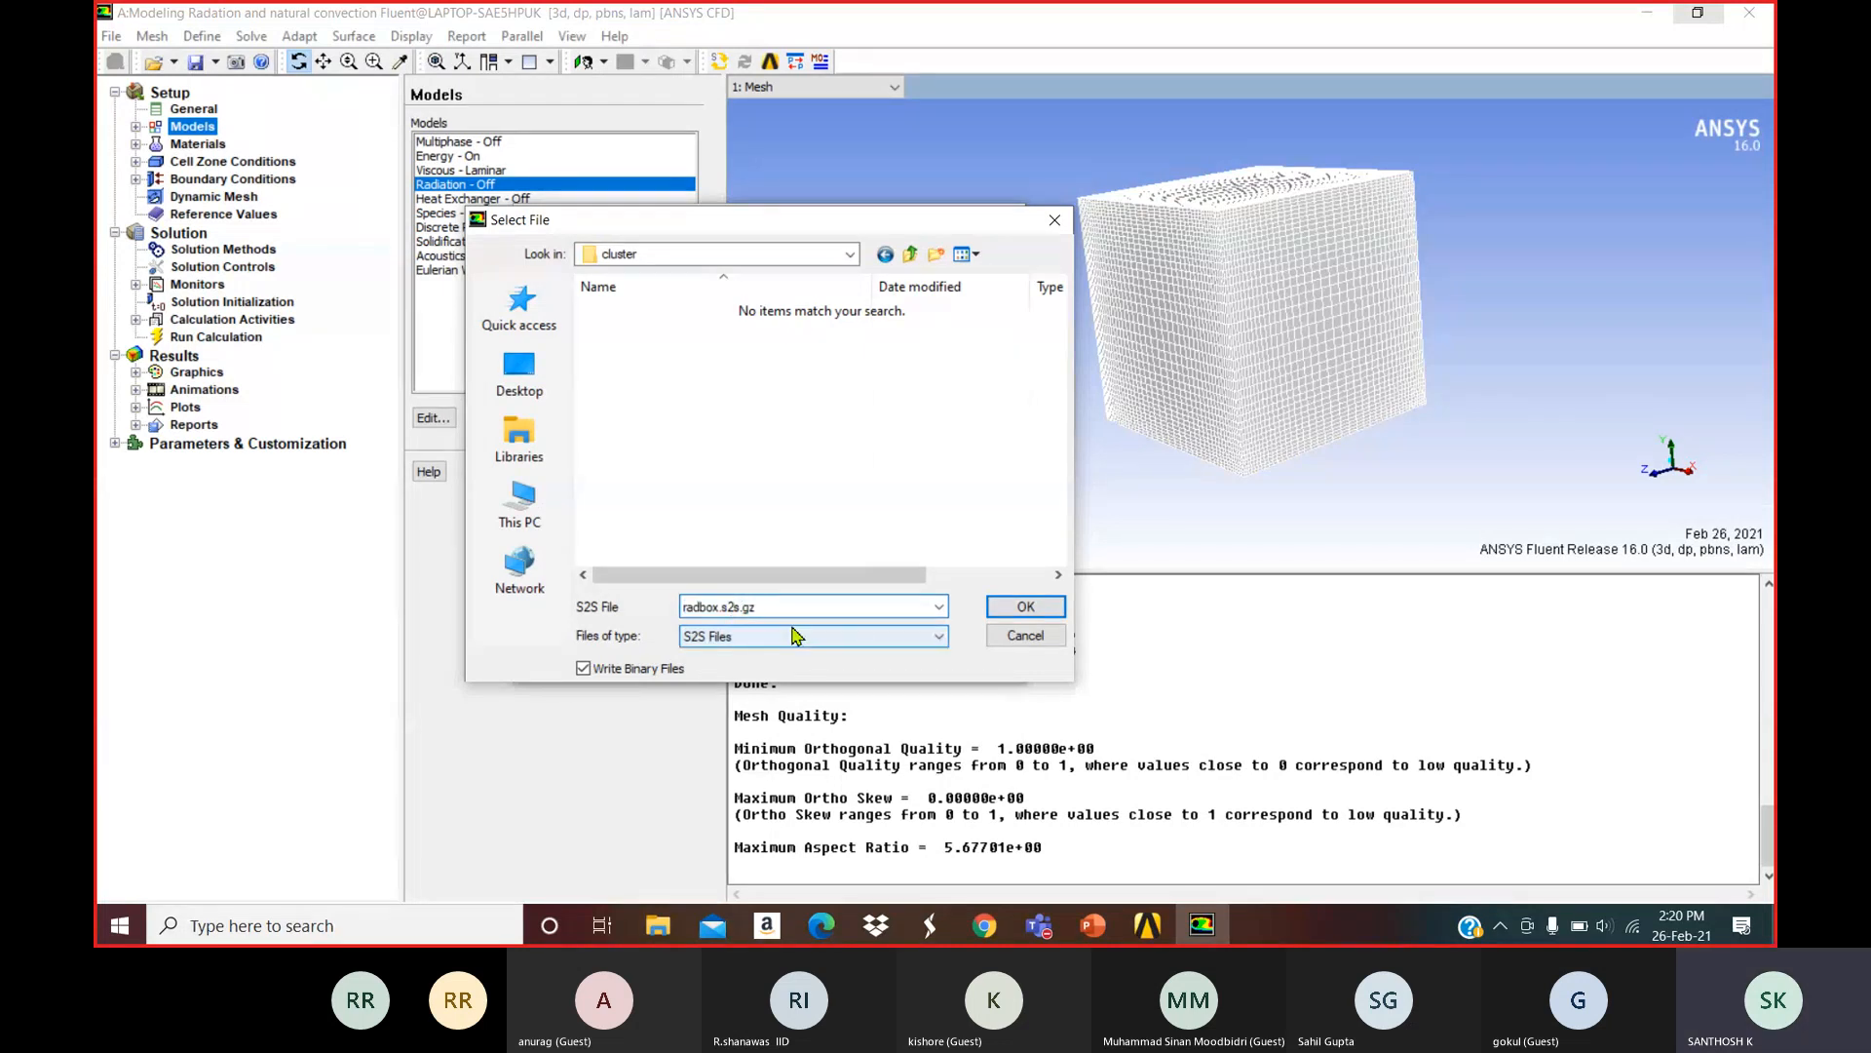
pyautogui.press('BackSpace')
pyautogui.write('1')
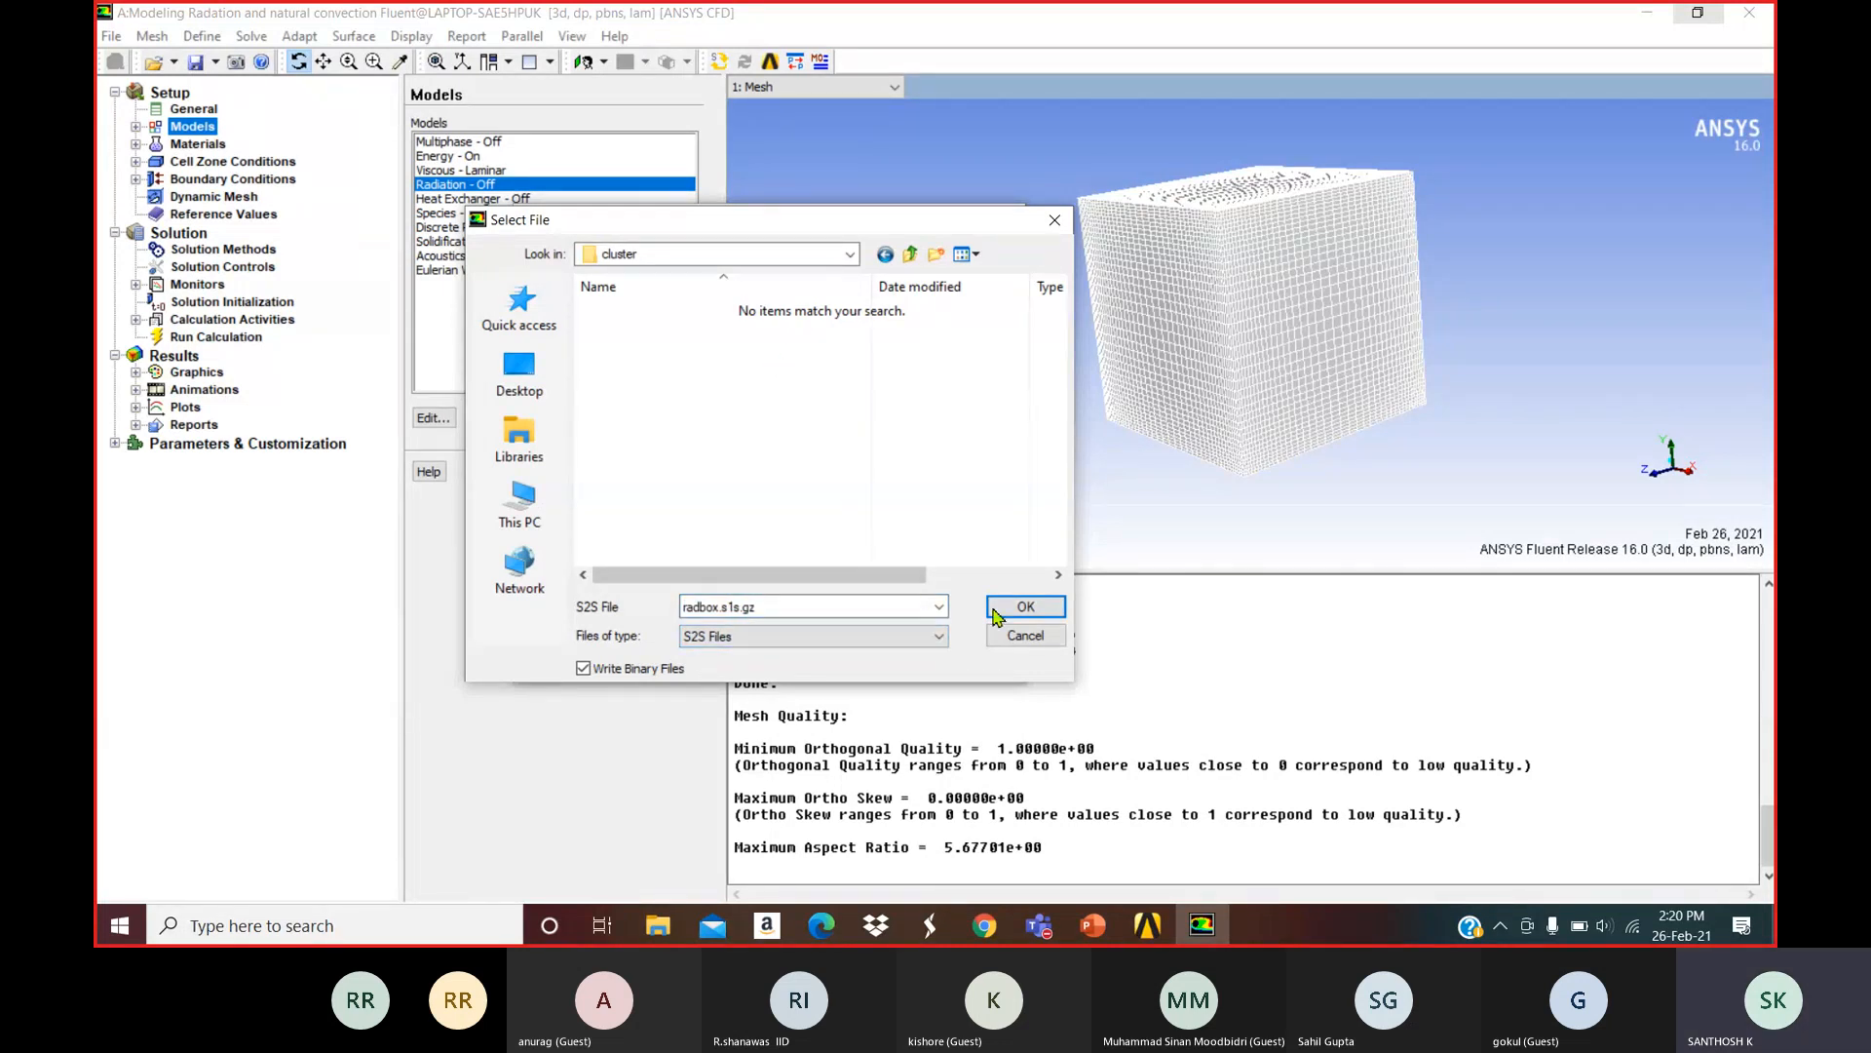
pyautogui.click(1023, 606)
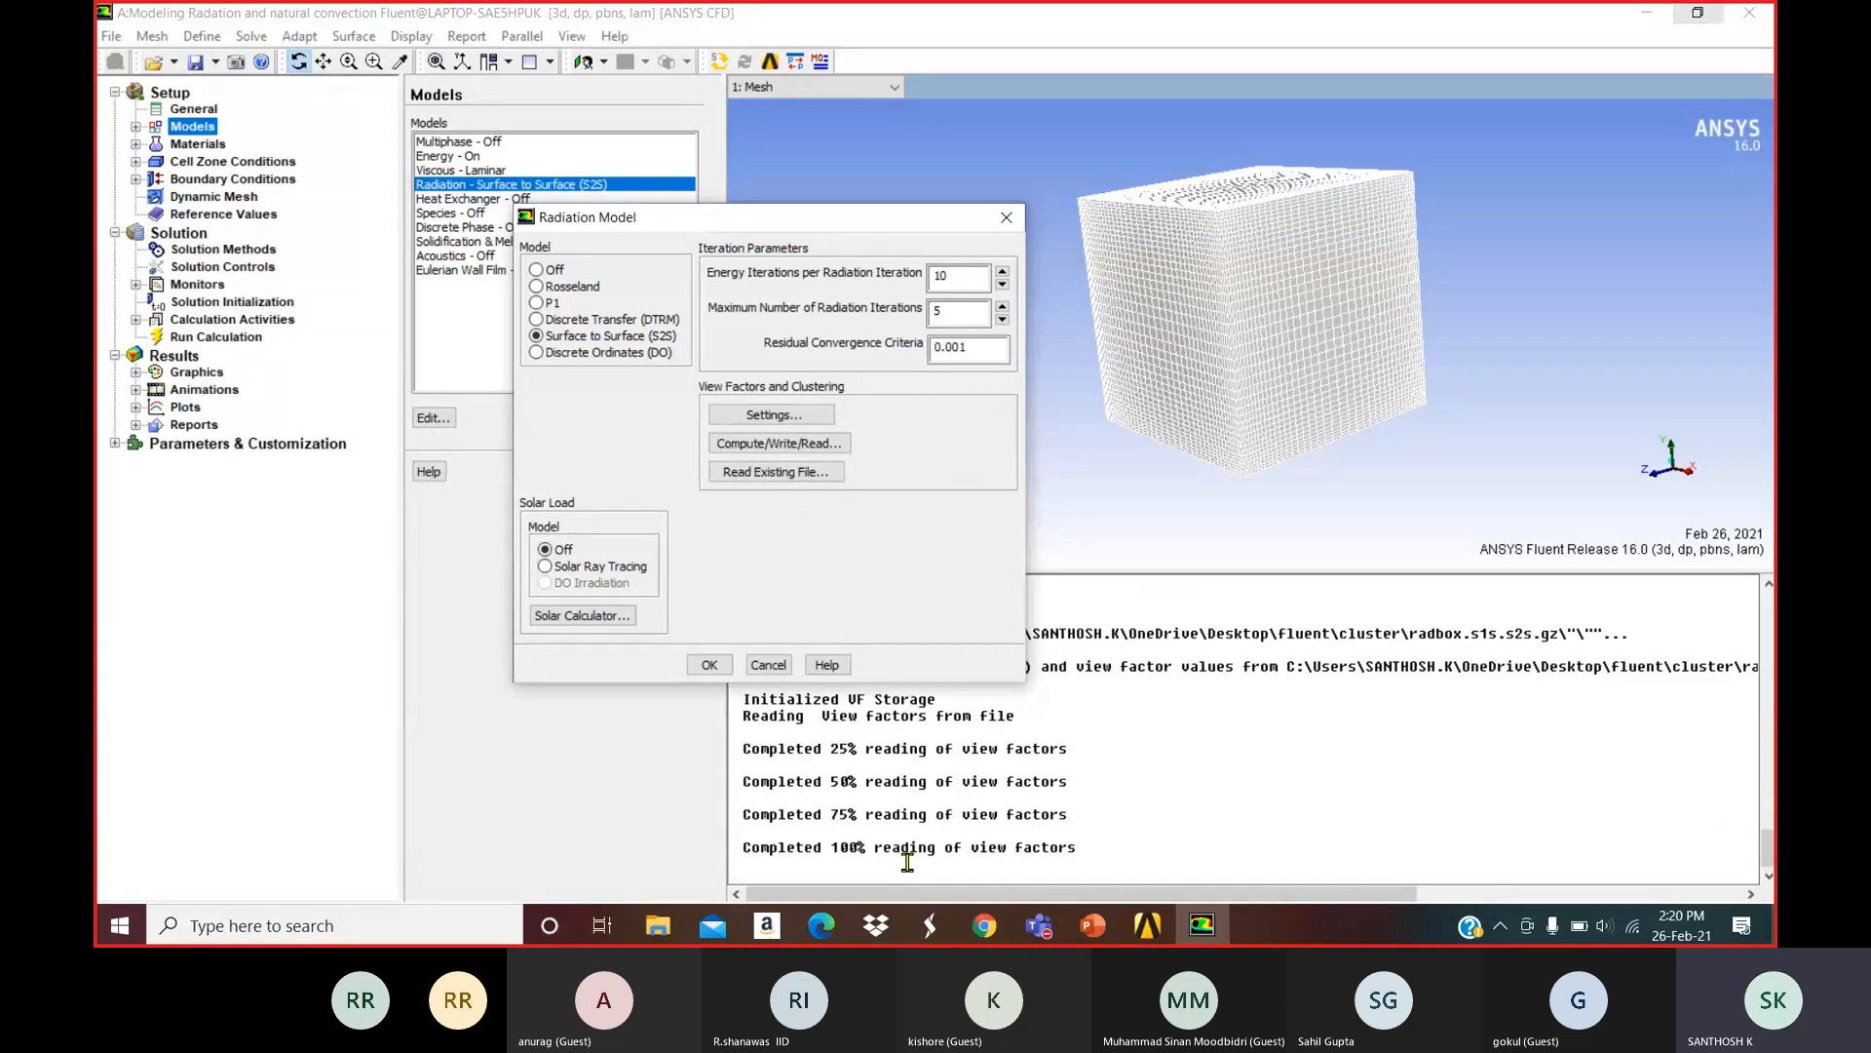
pyautogui.click(707, 666)
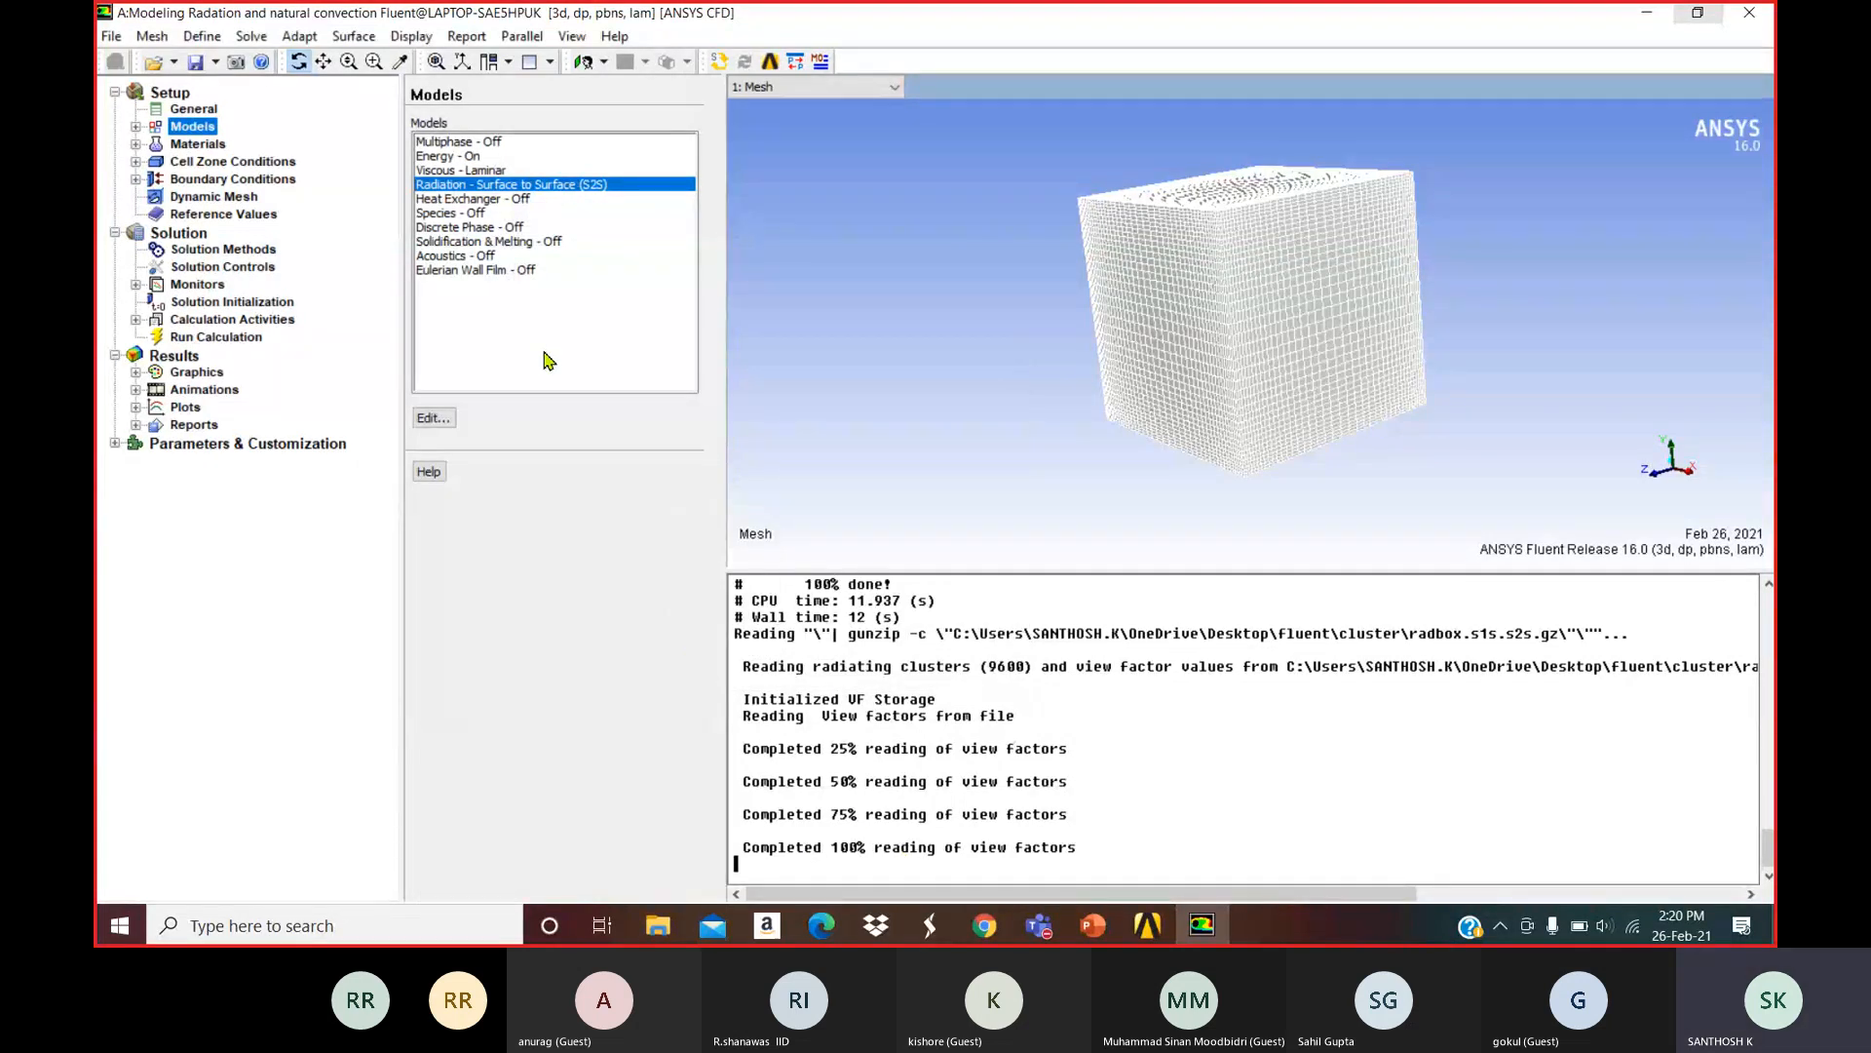
# Check the saved view factor file in the Desktop's fluent\cluster folder, and return to Fluent.
pyautogui.press('super+d')
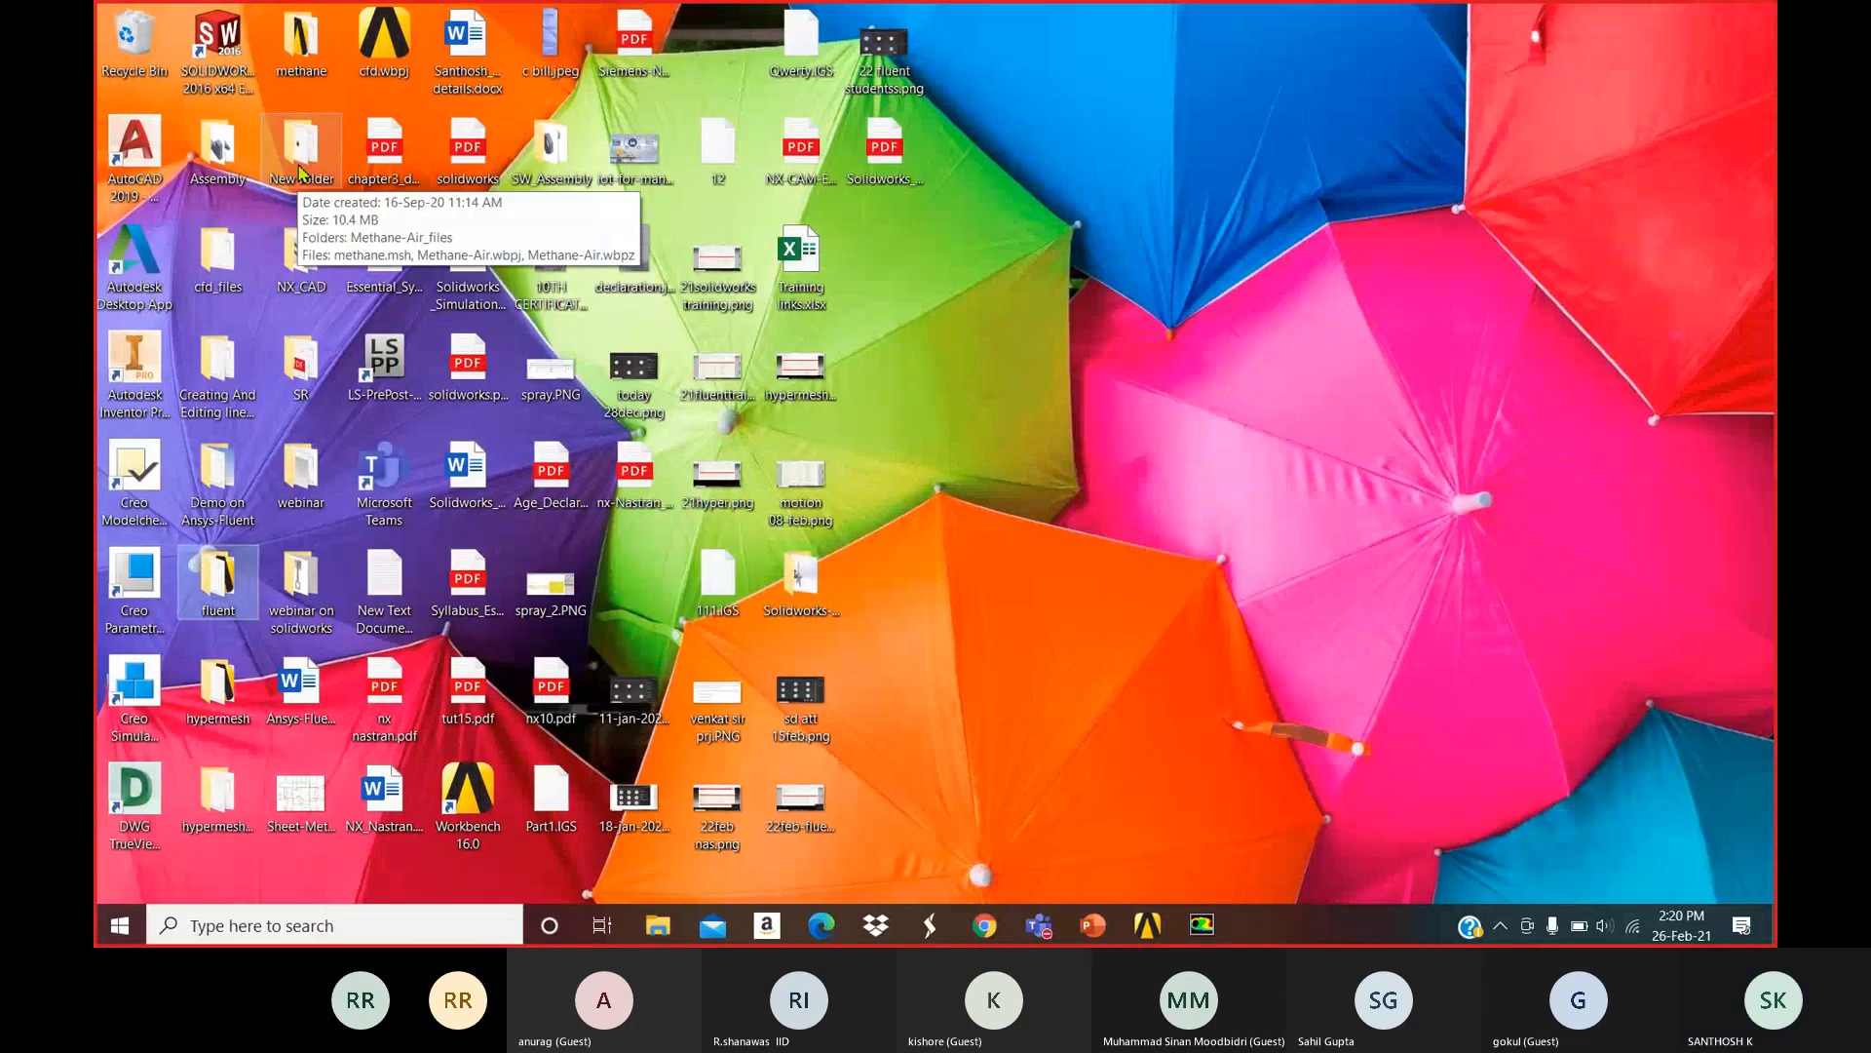
pyautogui.doubleClick(233, 581)
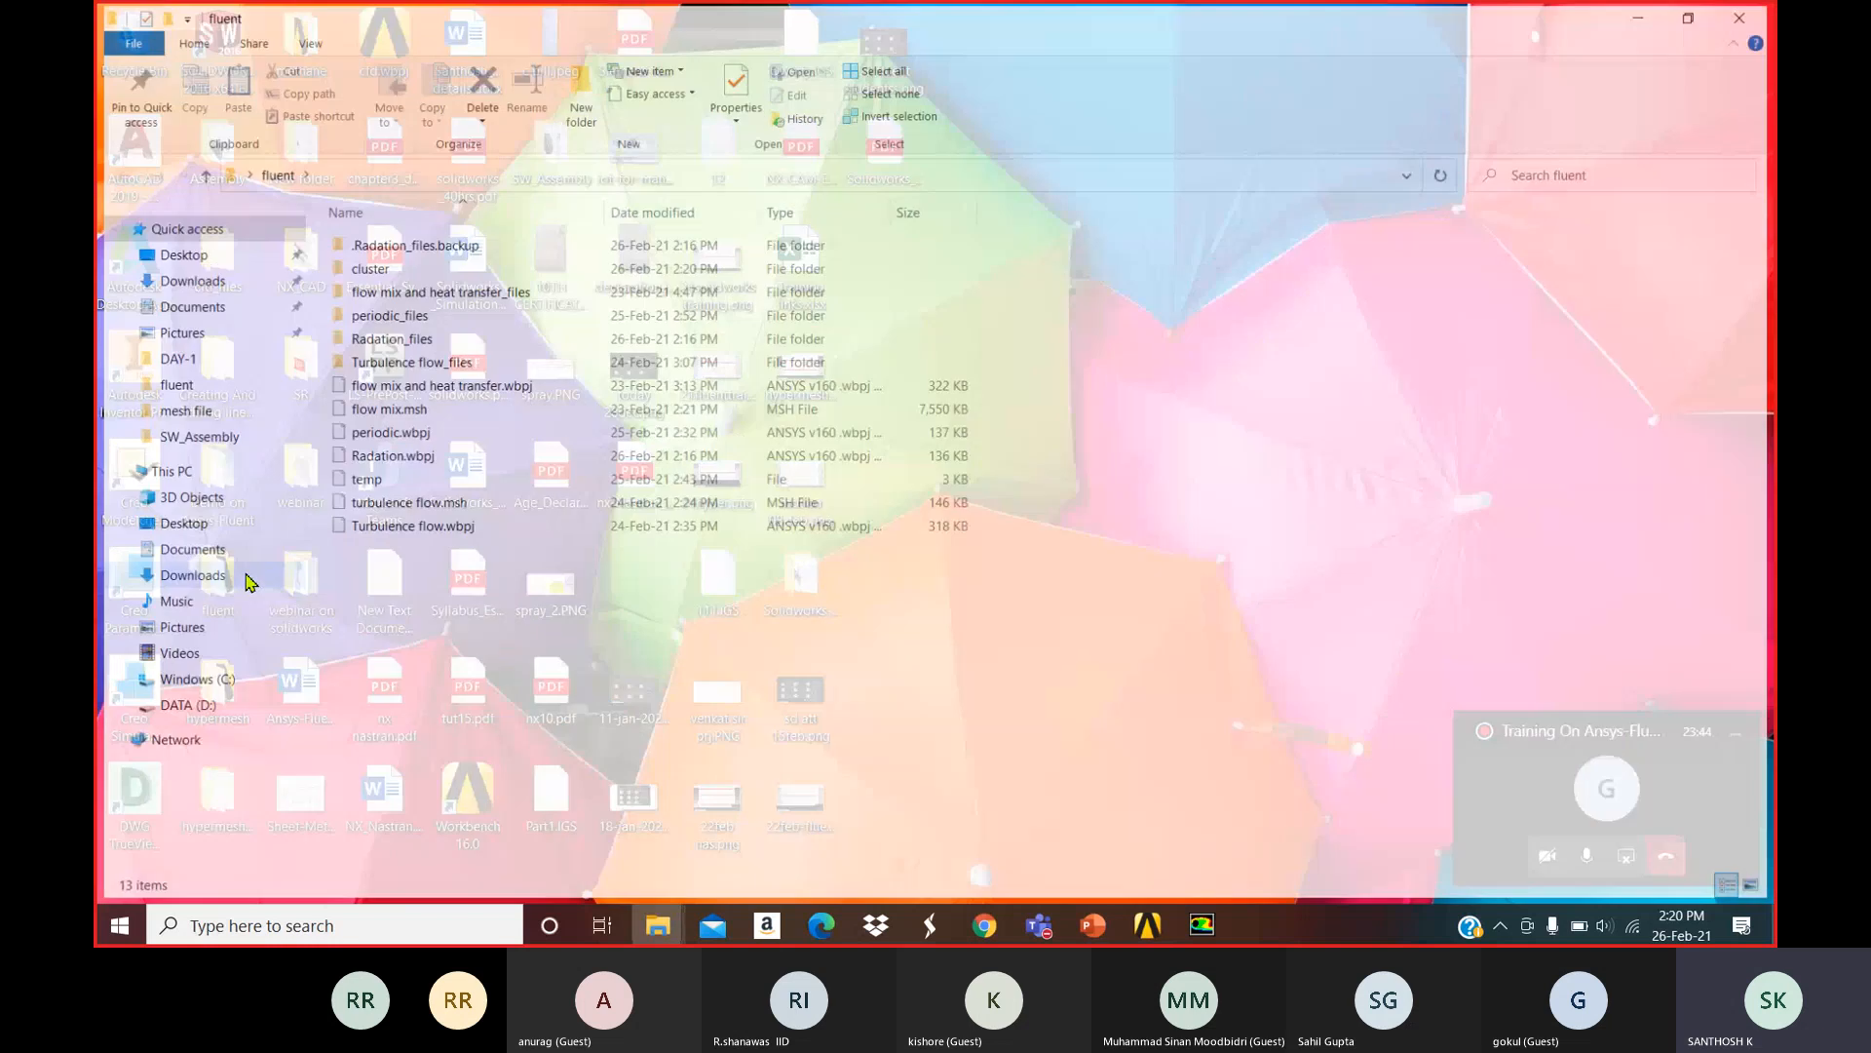
pyautogui.doubleClick(419, 267)
pyautogui.click(431, 246)
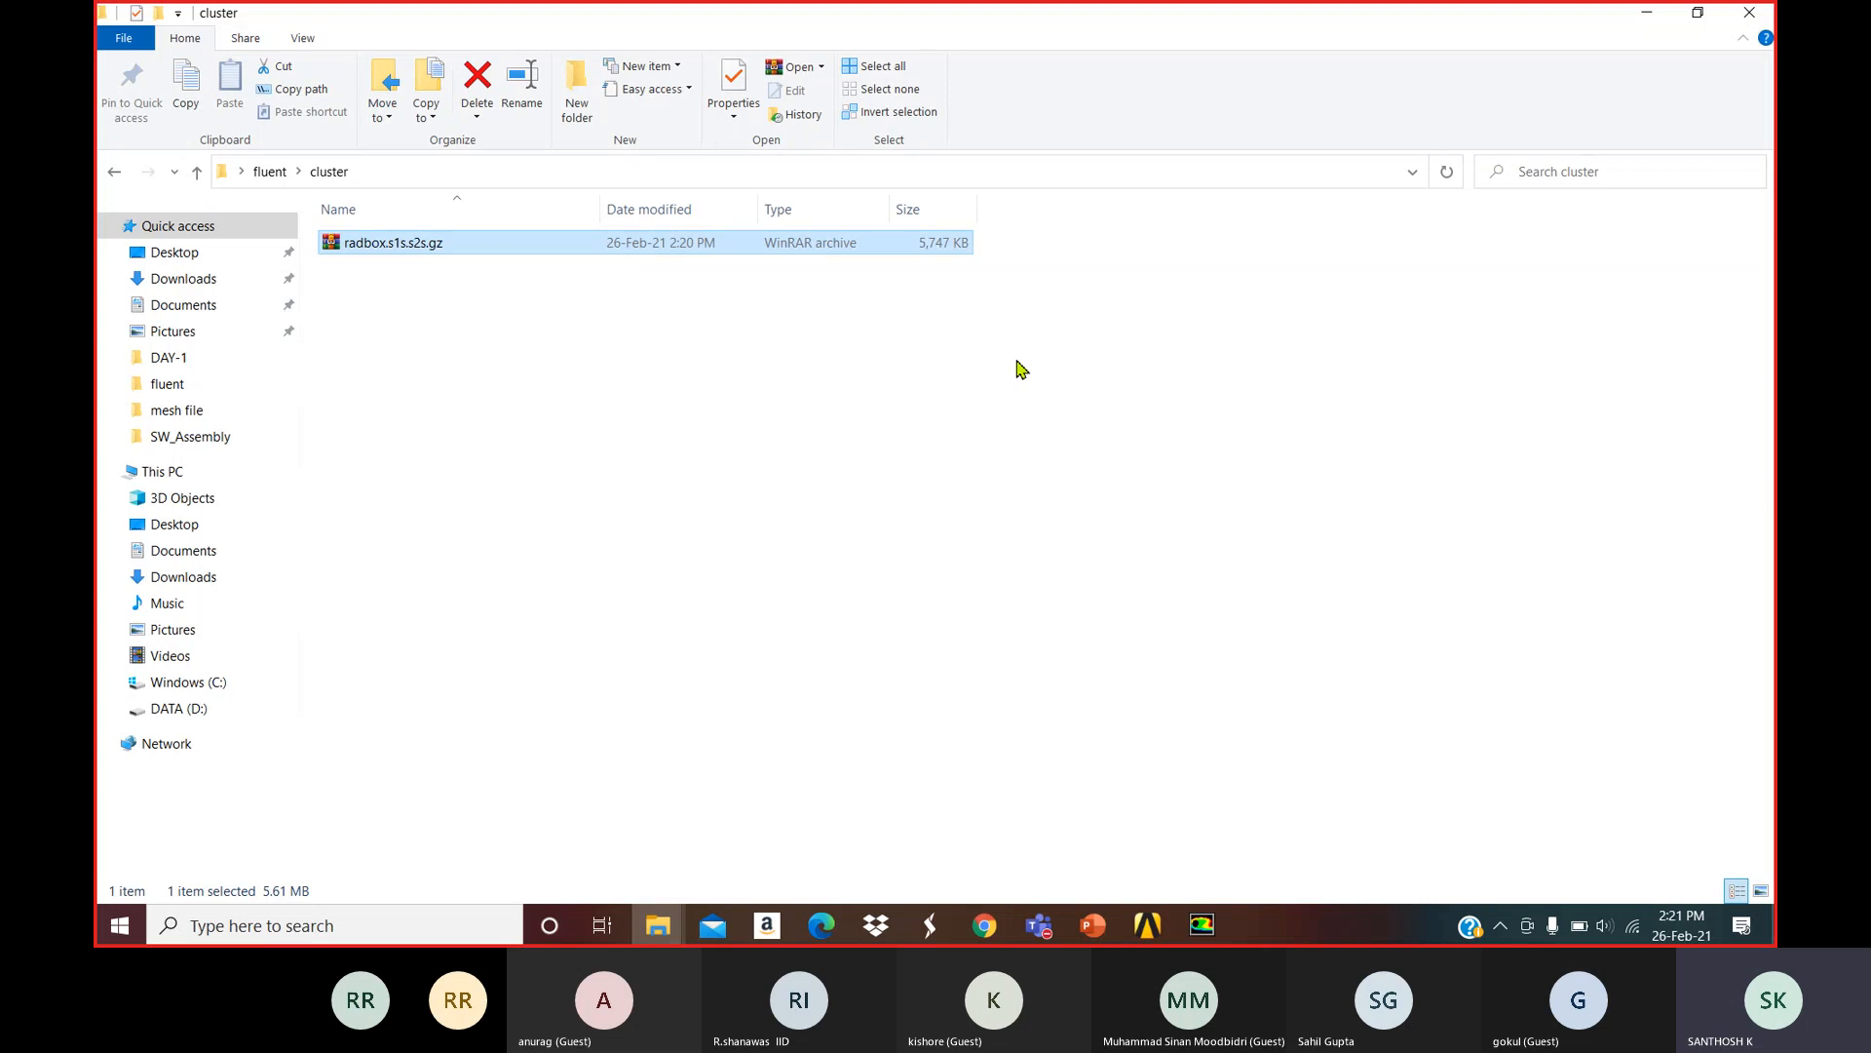
pyautogui.click(1751, 14)
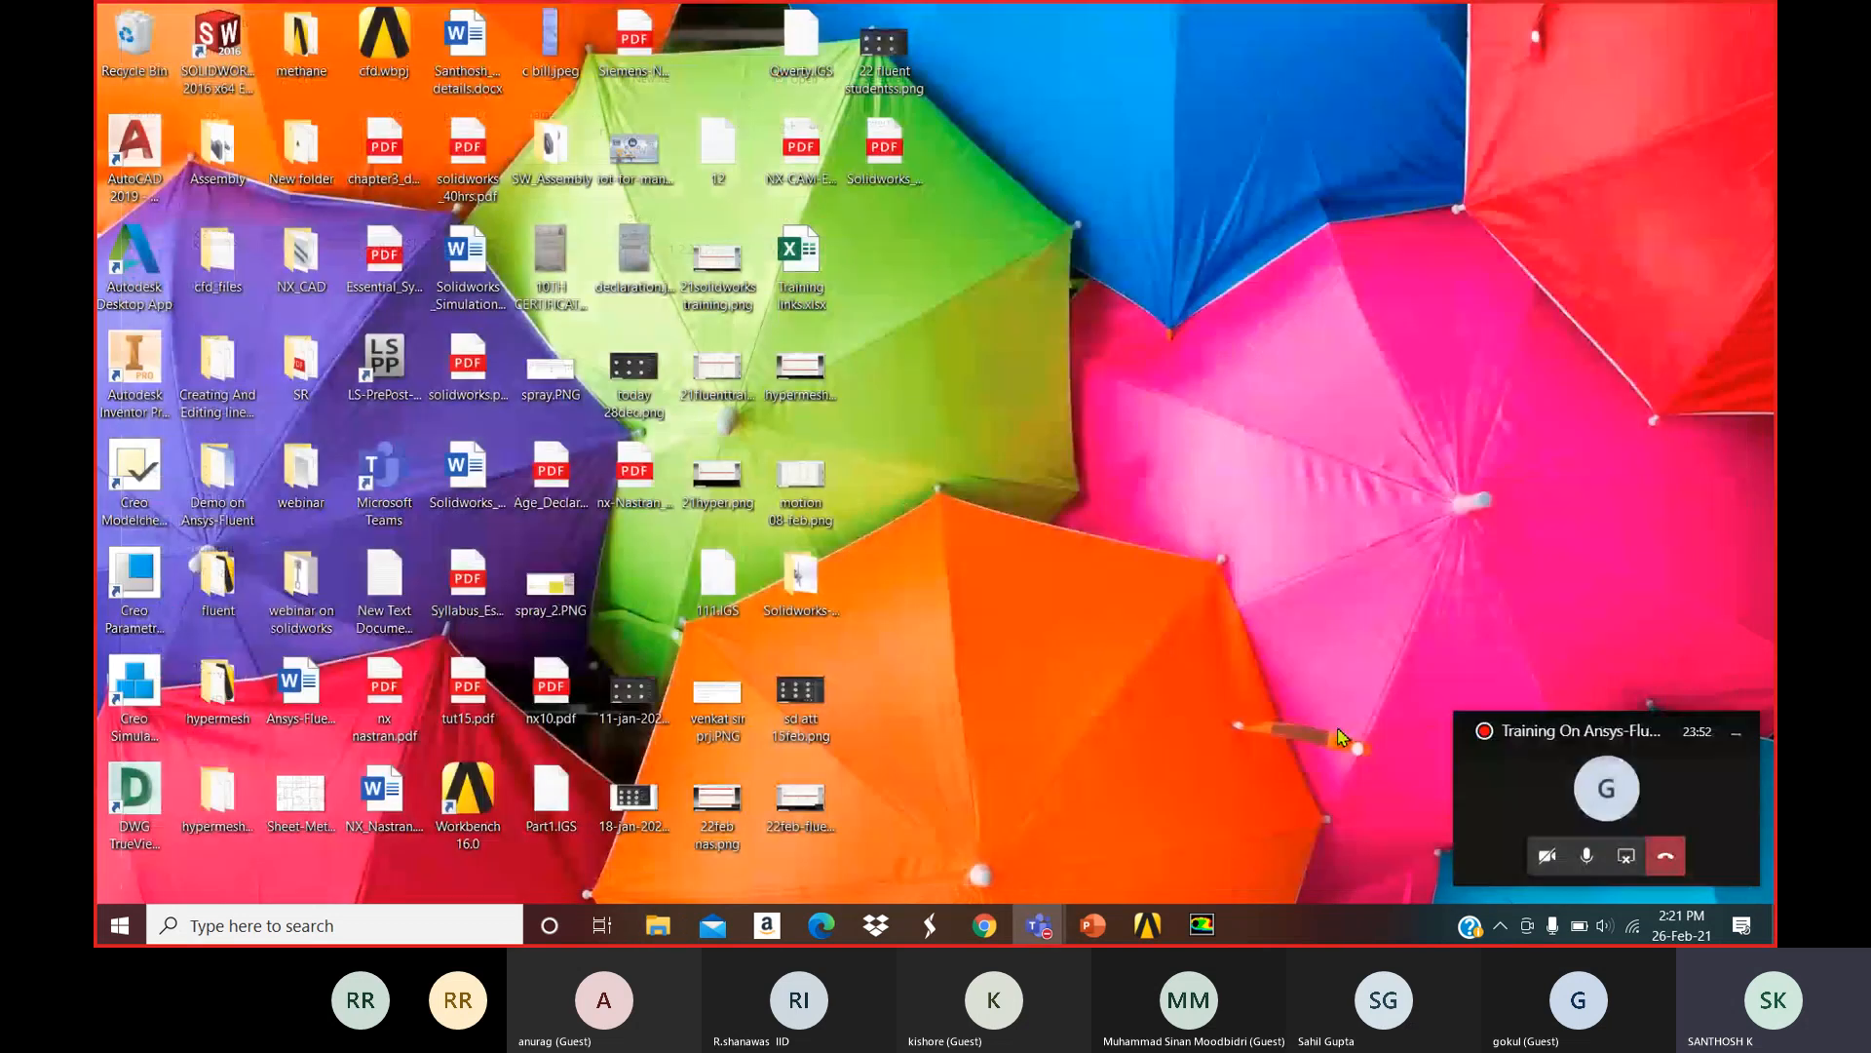
pyautogui.click(1202, 925)
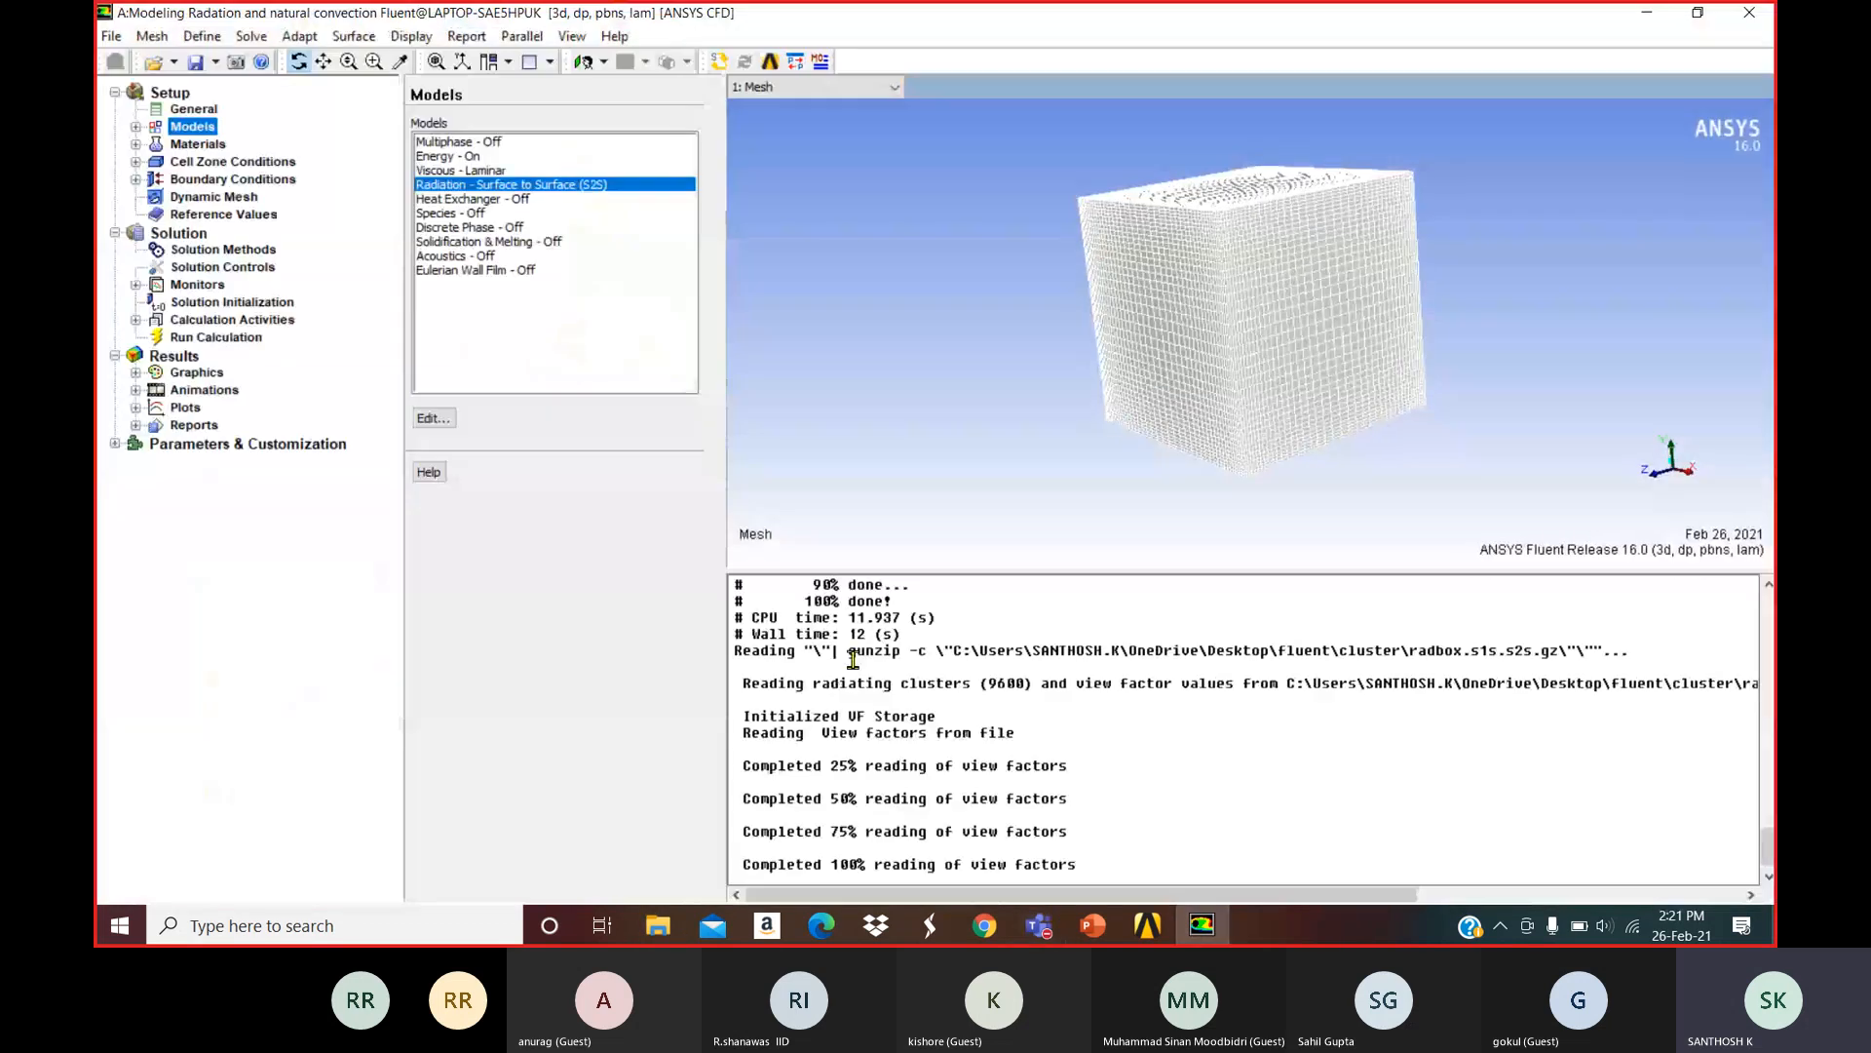
pyautogui.moveTo(1147, 236); pyautogui.dragTo(1196, 310)
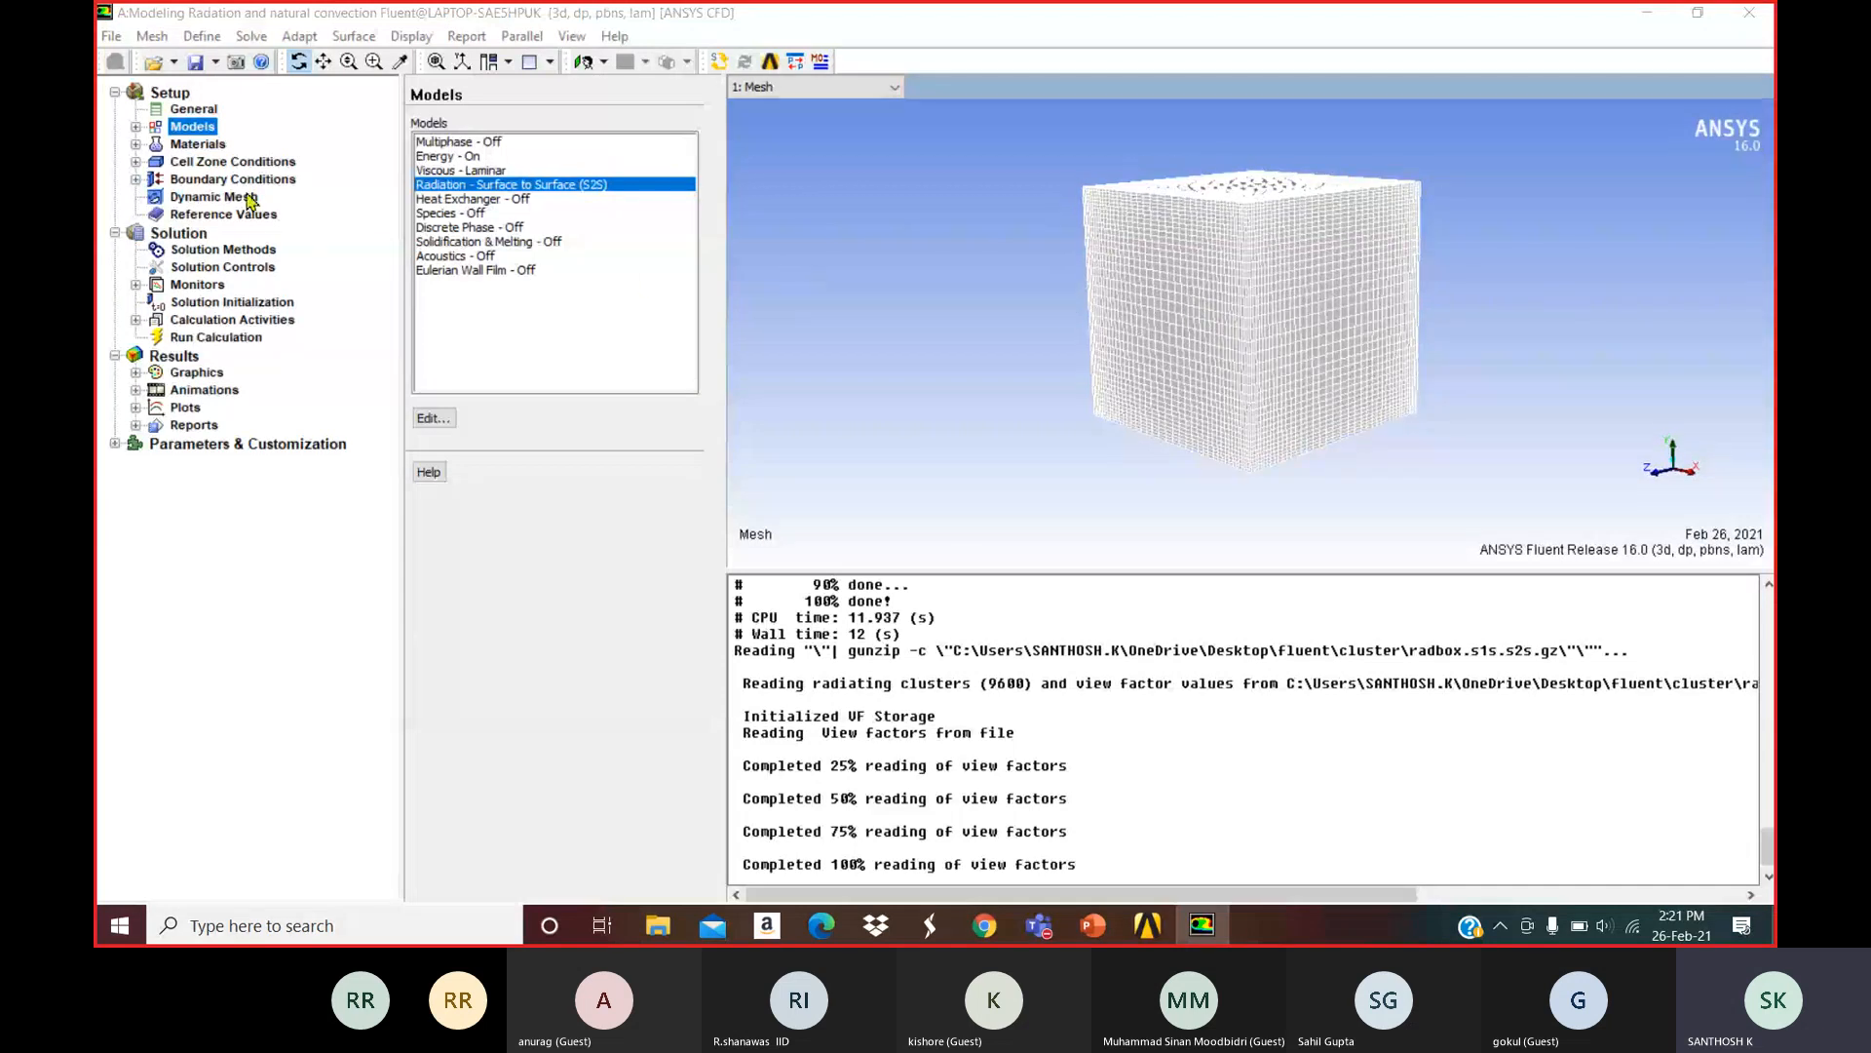
pyautogui.click(477, 159)
pyautogui.click(476, 186)
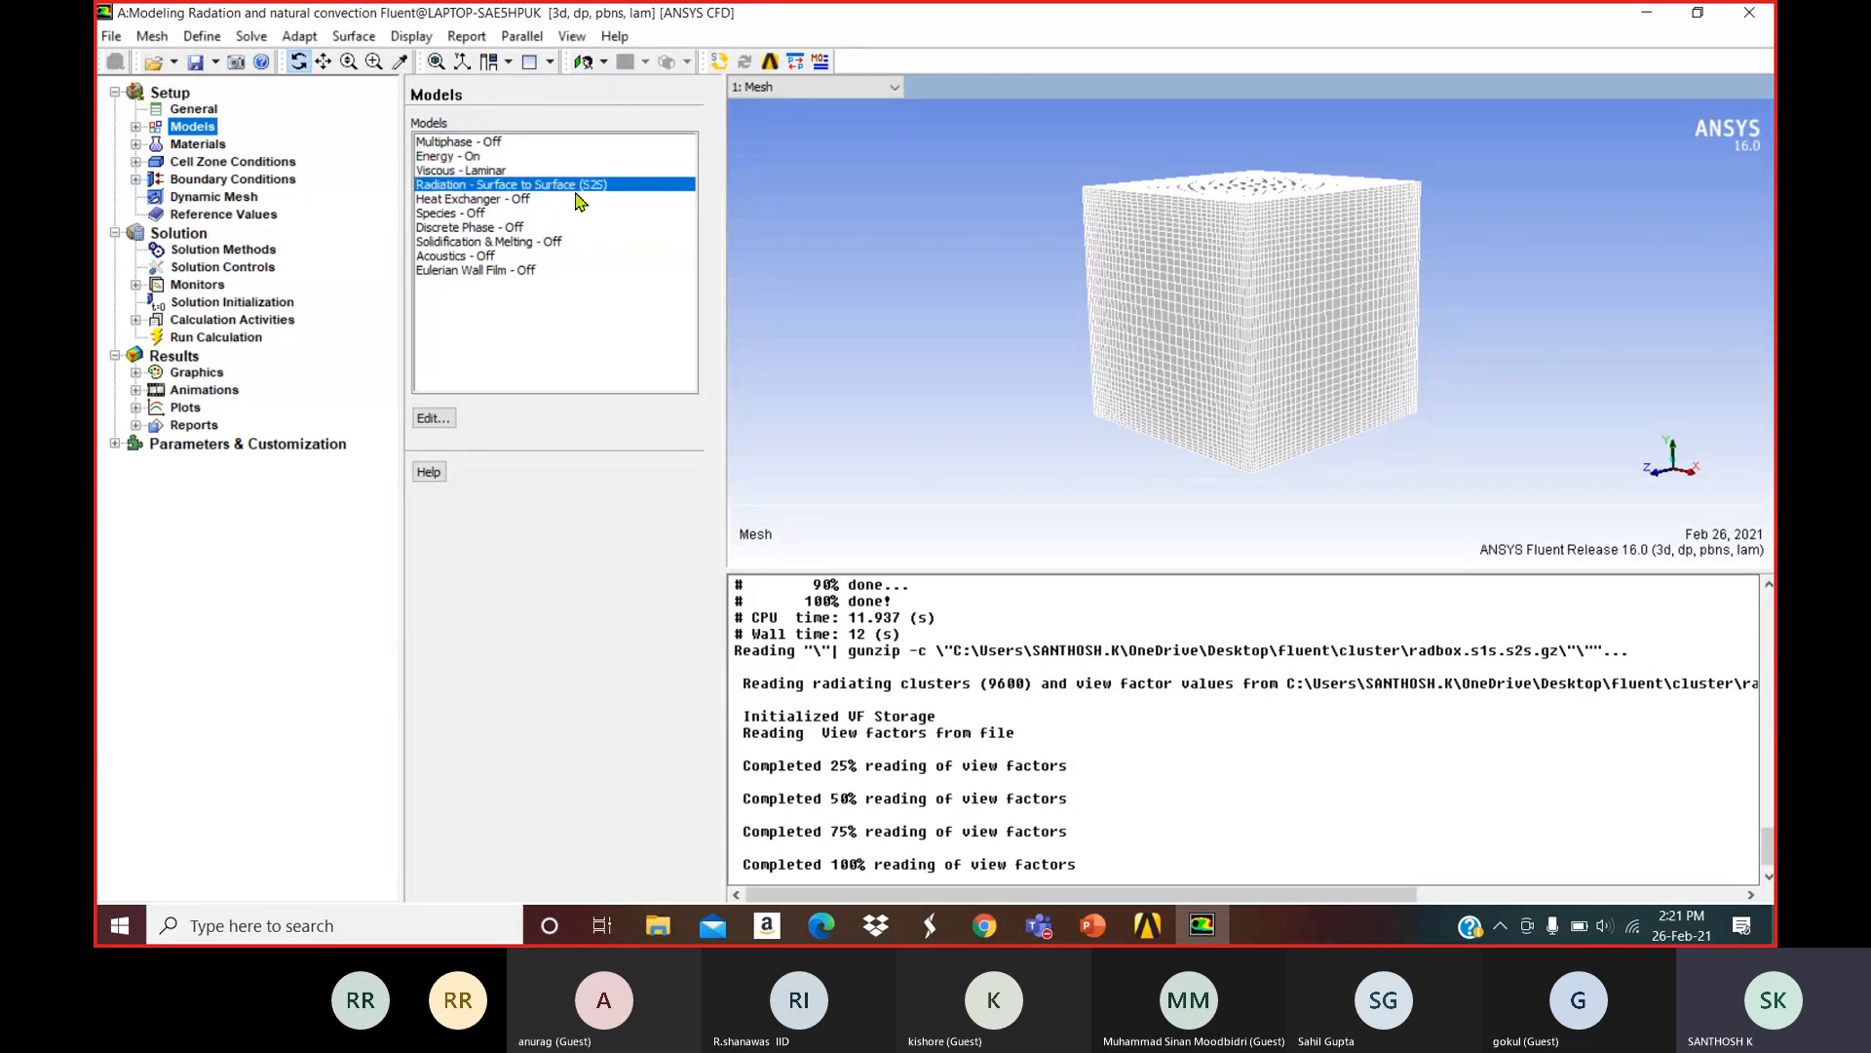
# Open the solid material aluminum for editing, rename it insulation and clear its chemical formula.
pyautogui.click(198, 144)
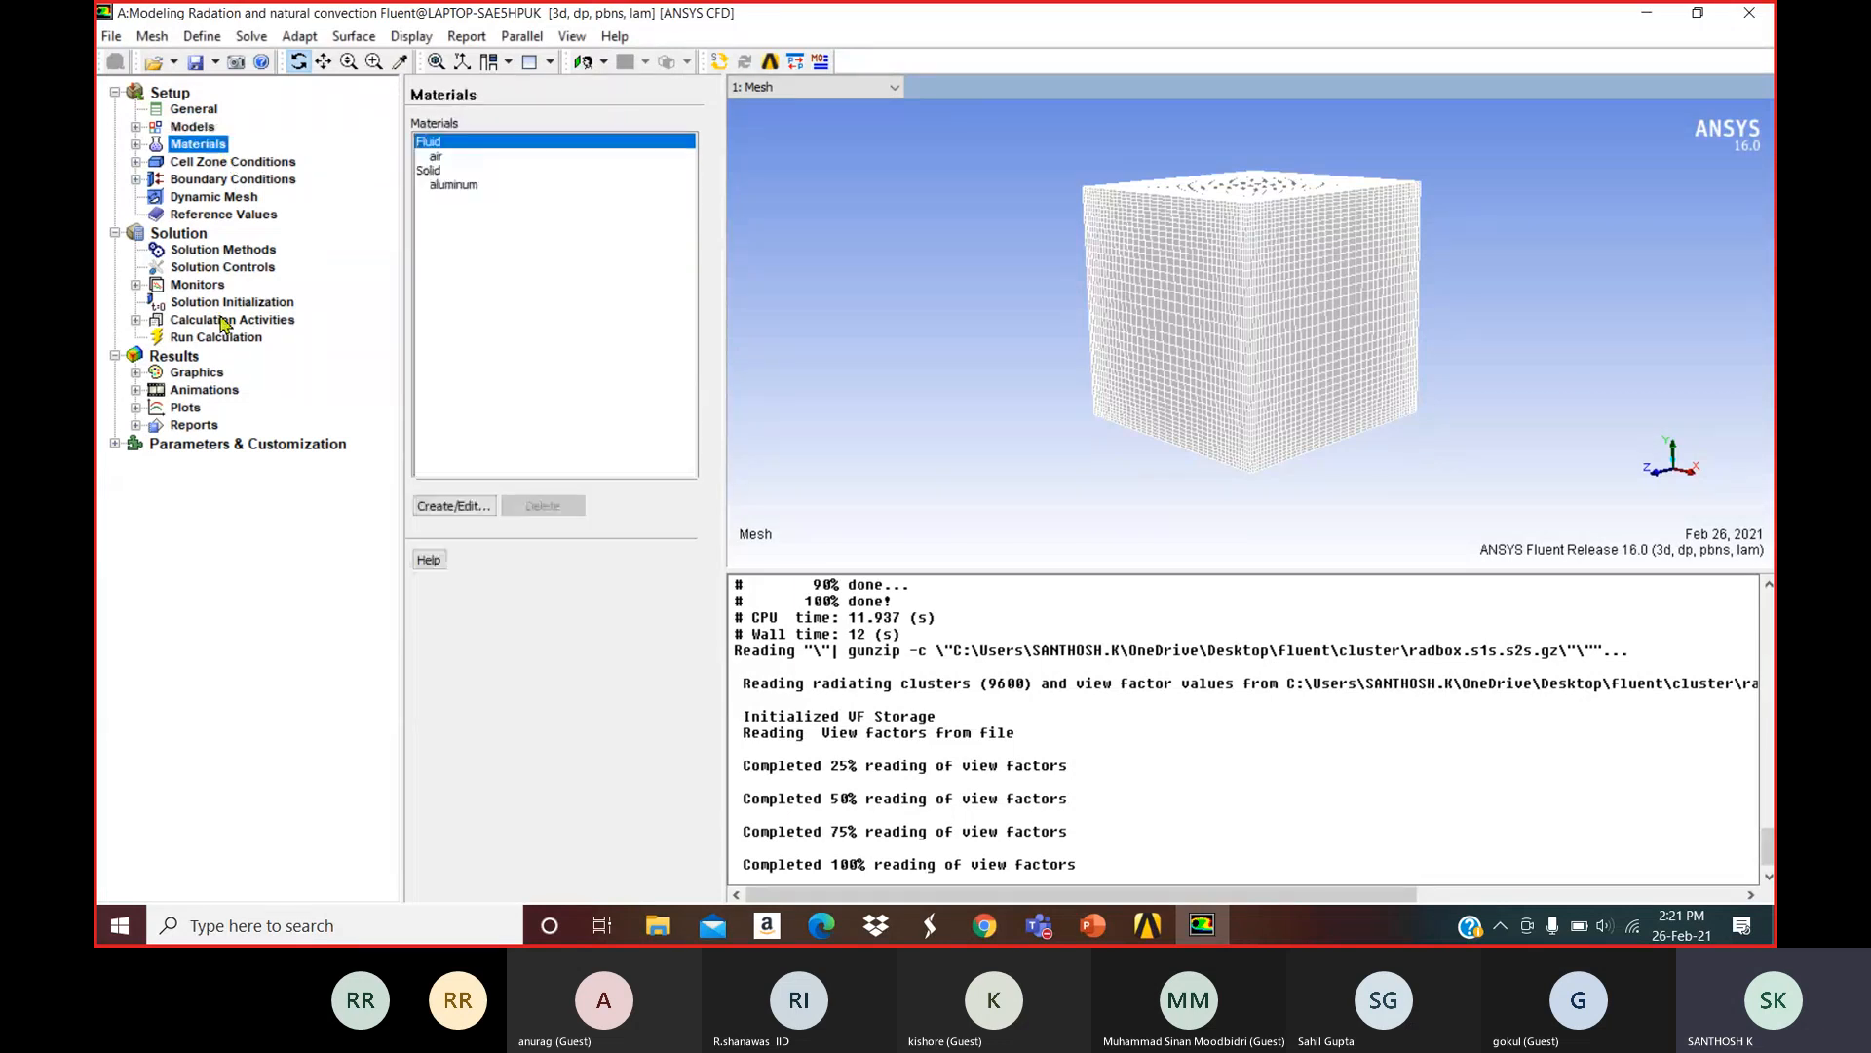
pyautogui.click(448, 184)
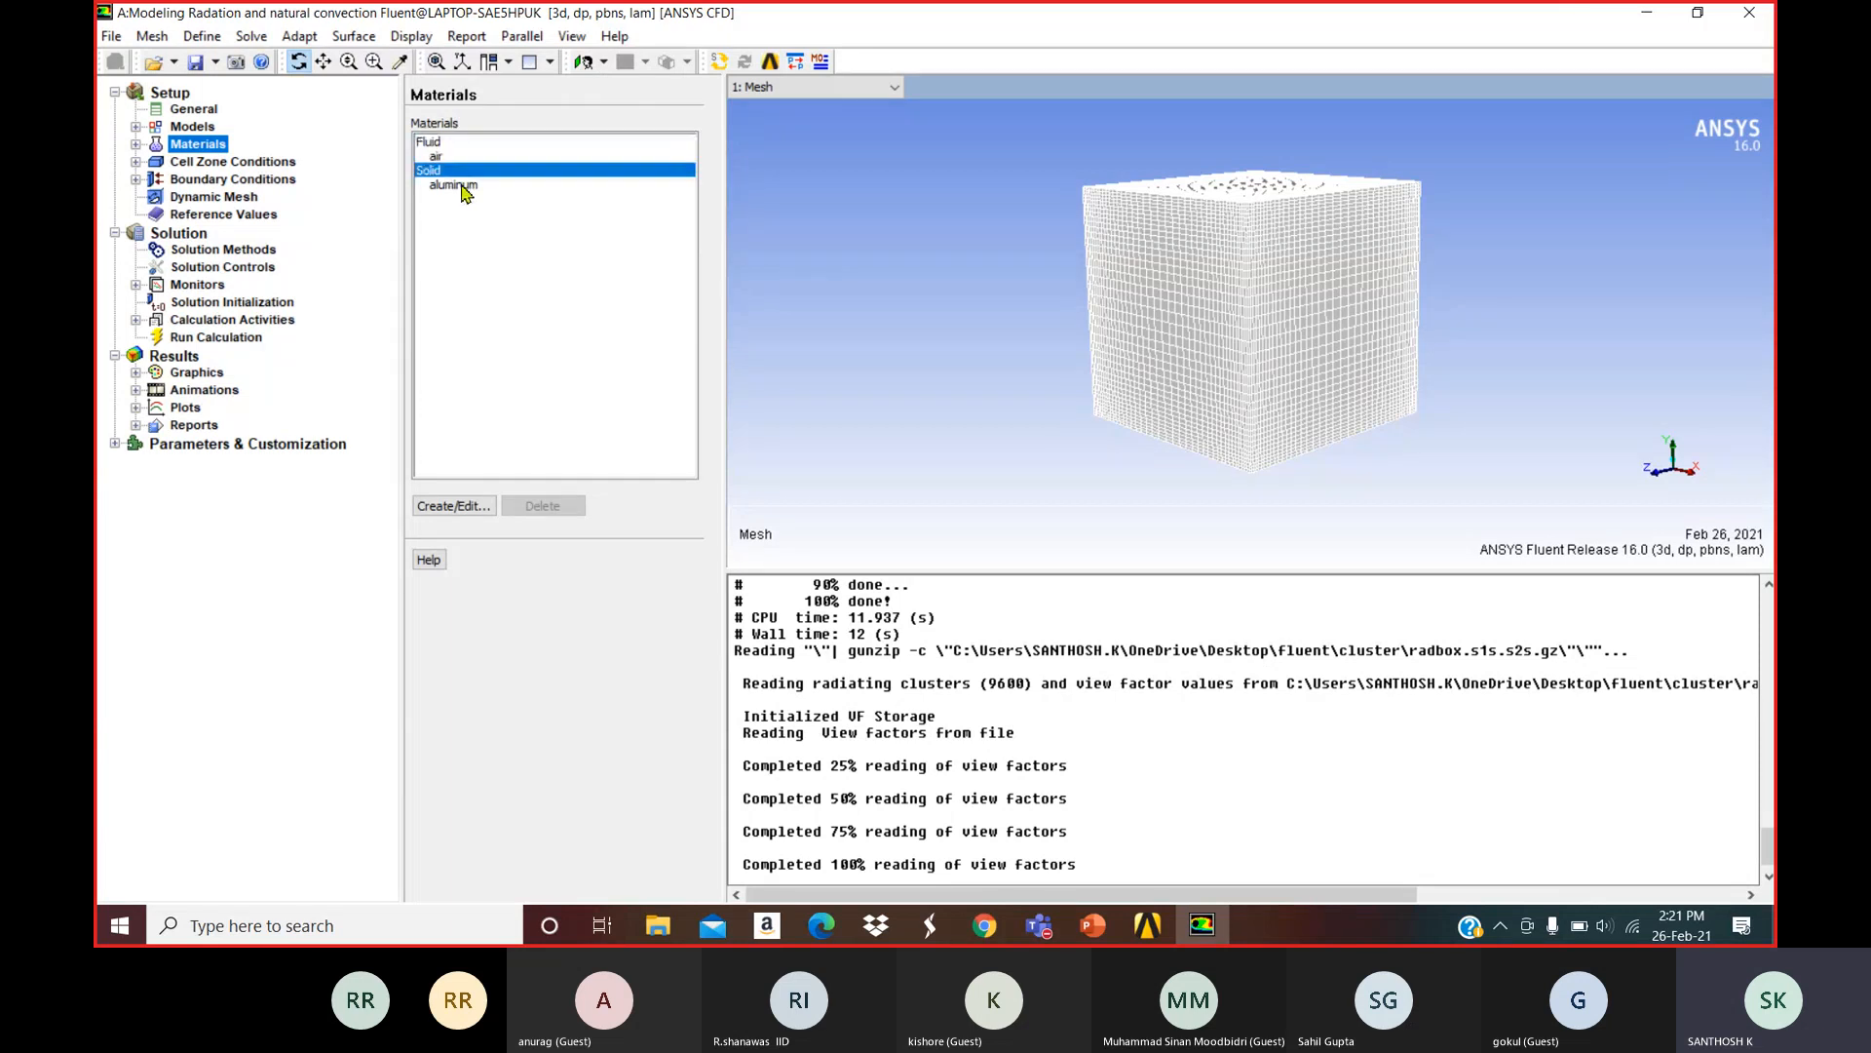
pyautogui.click(454, 505)
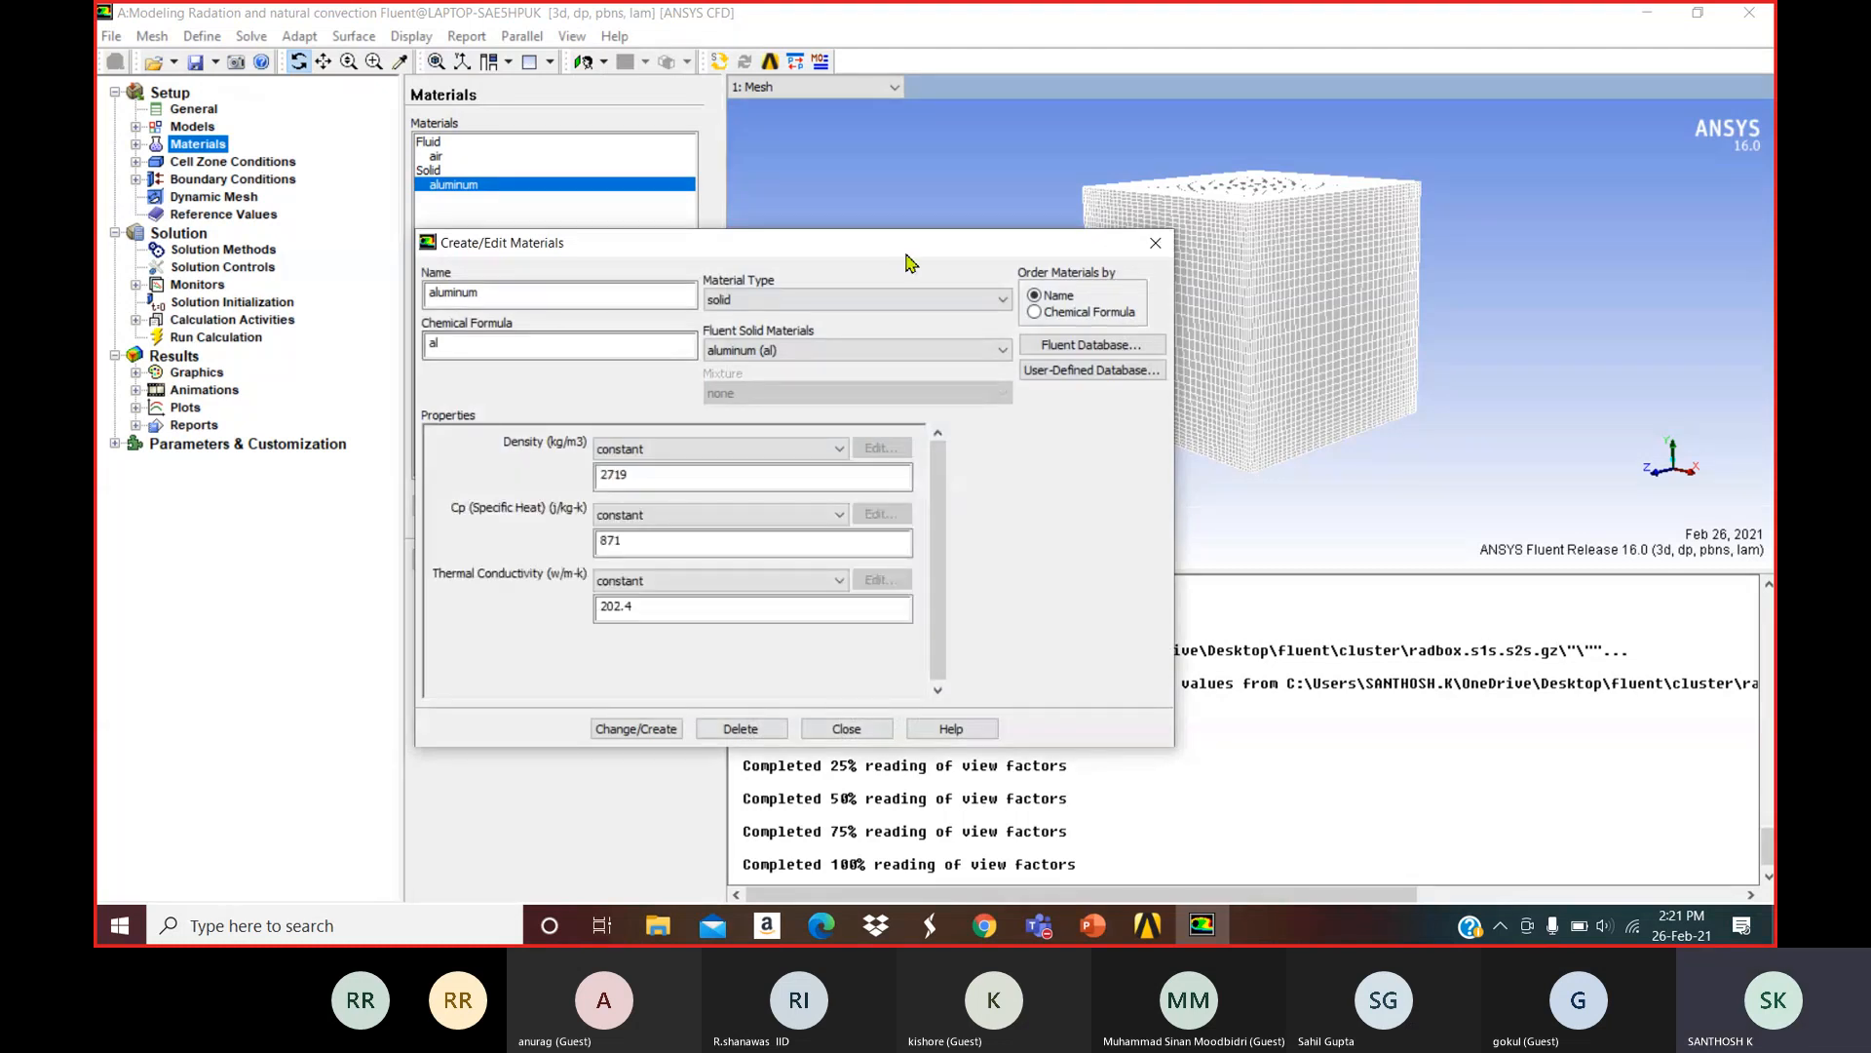
pyautogui.moveTo(906, 253); pyautogui.dragTo(945, 240)
pyautogui.moveTo(577, 274); pyautogui.dragTo(501, 281)
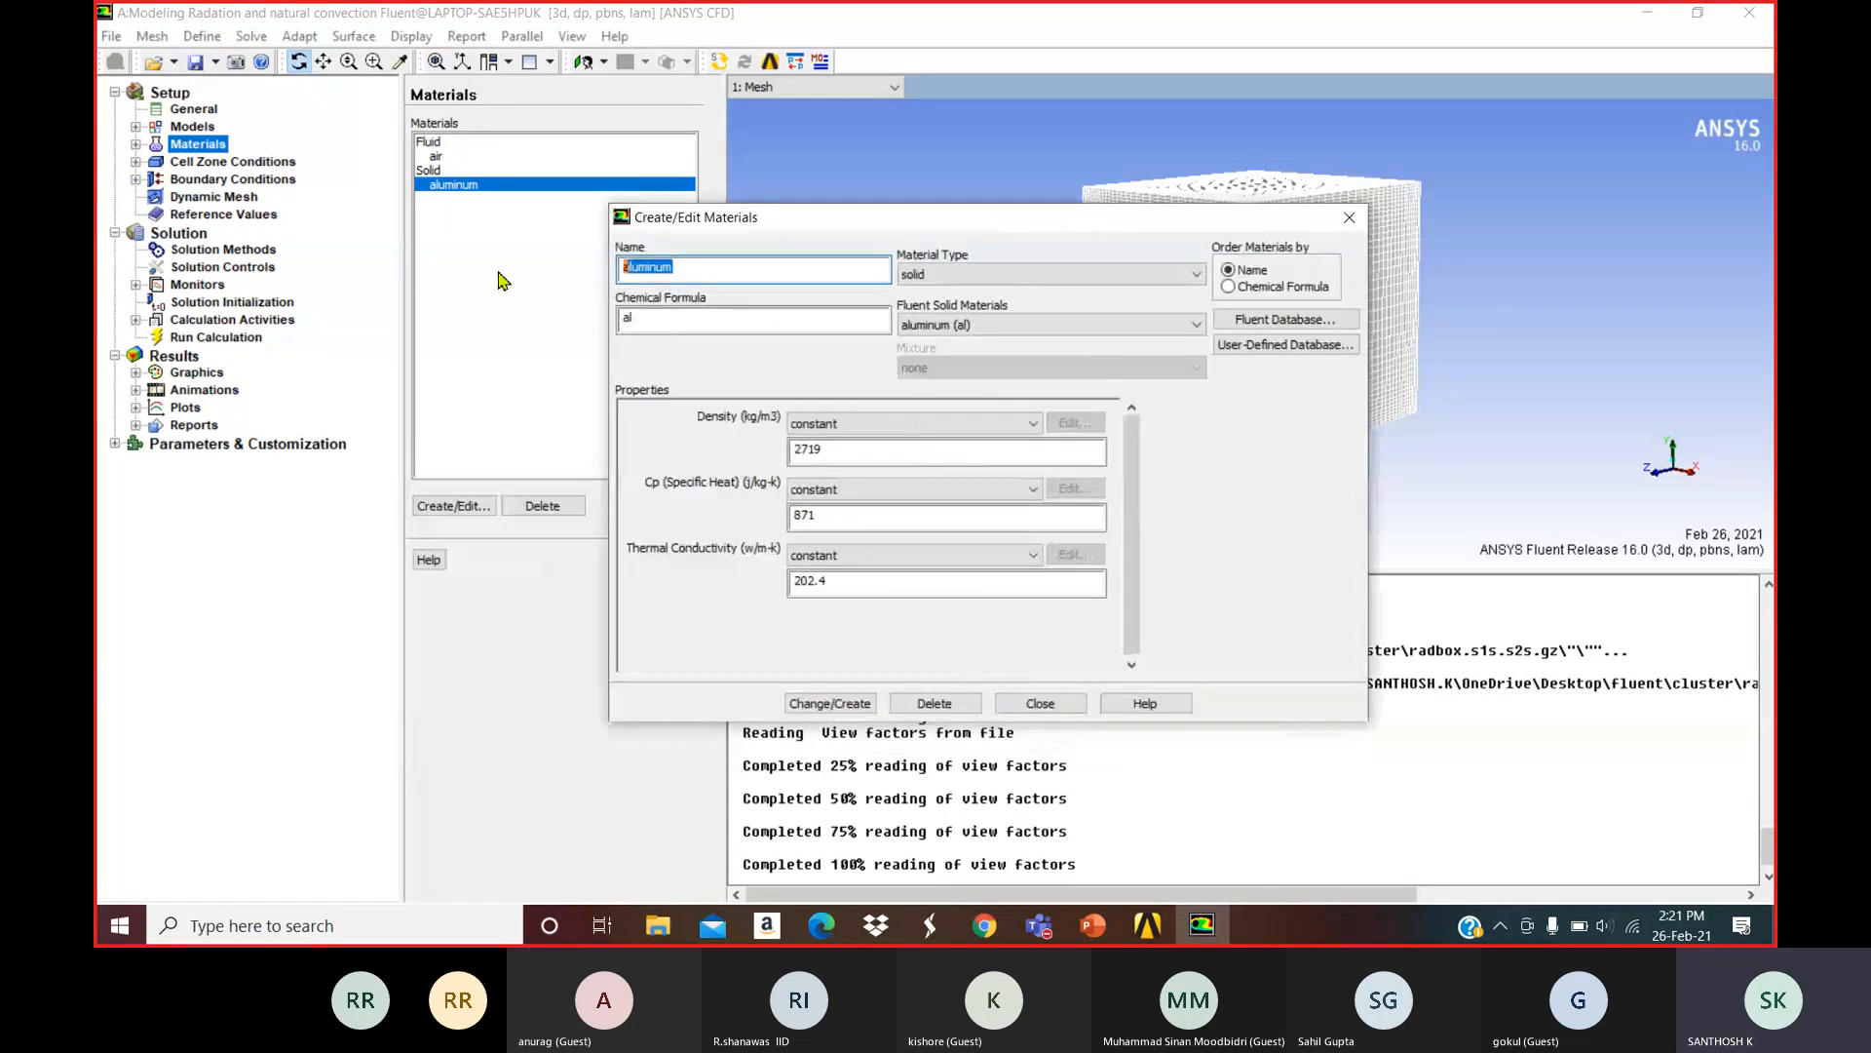
pyautogui.write('insulation')
pyautogui.click(645, 327)
pyautogui.press('BackSpace')
pyautogui.press('BackSpace')
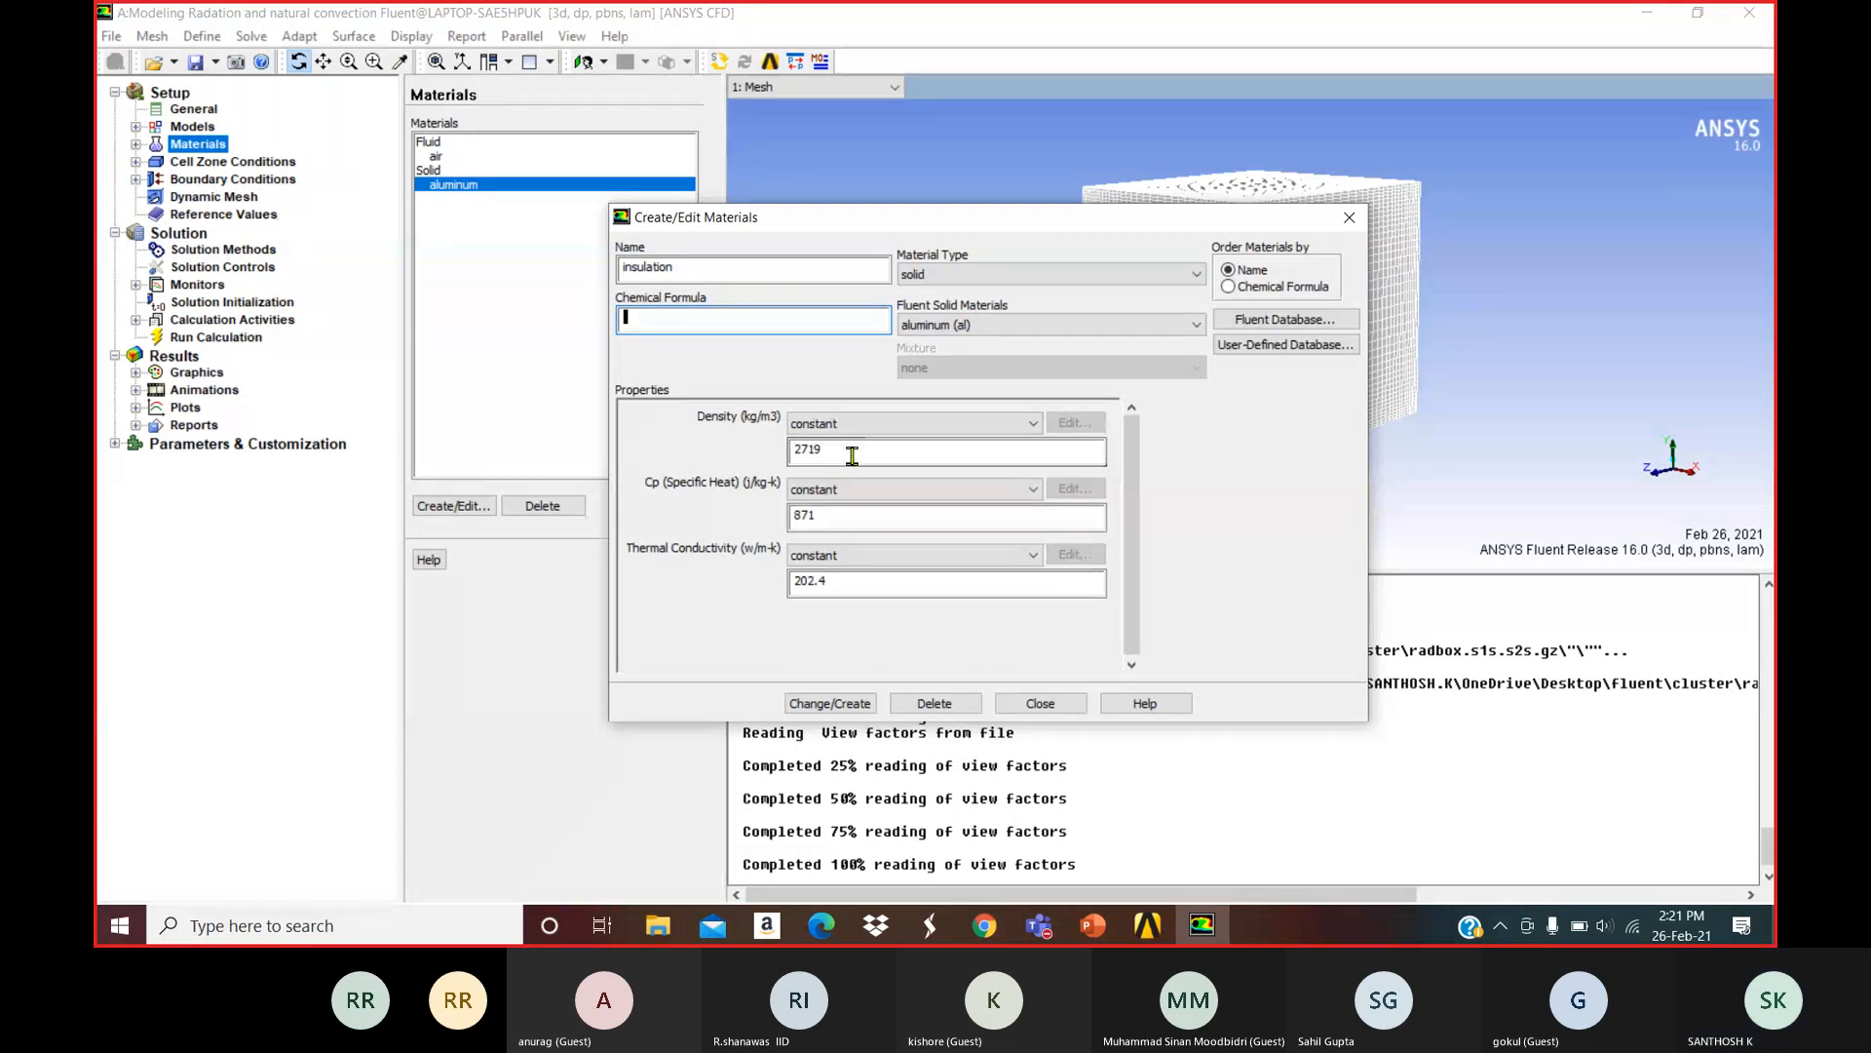
# Create insulation with density 50 kg/m3, specific heat 800 J/kg-K and thermal conductivity 0.09 W/m-K, without overwriting aluminum.
pyautogui.moveTo(852, 455); pyautogui.dragTo(767, 463)
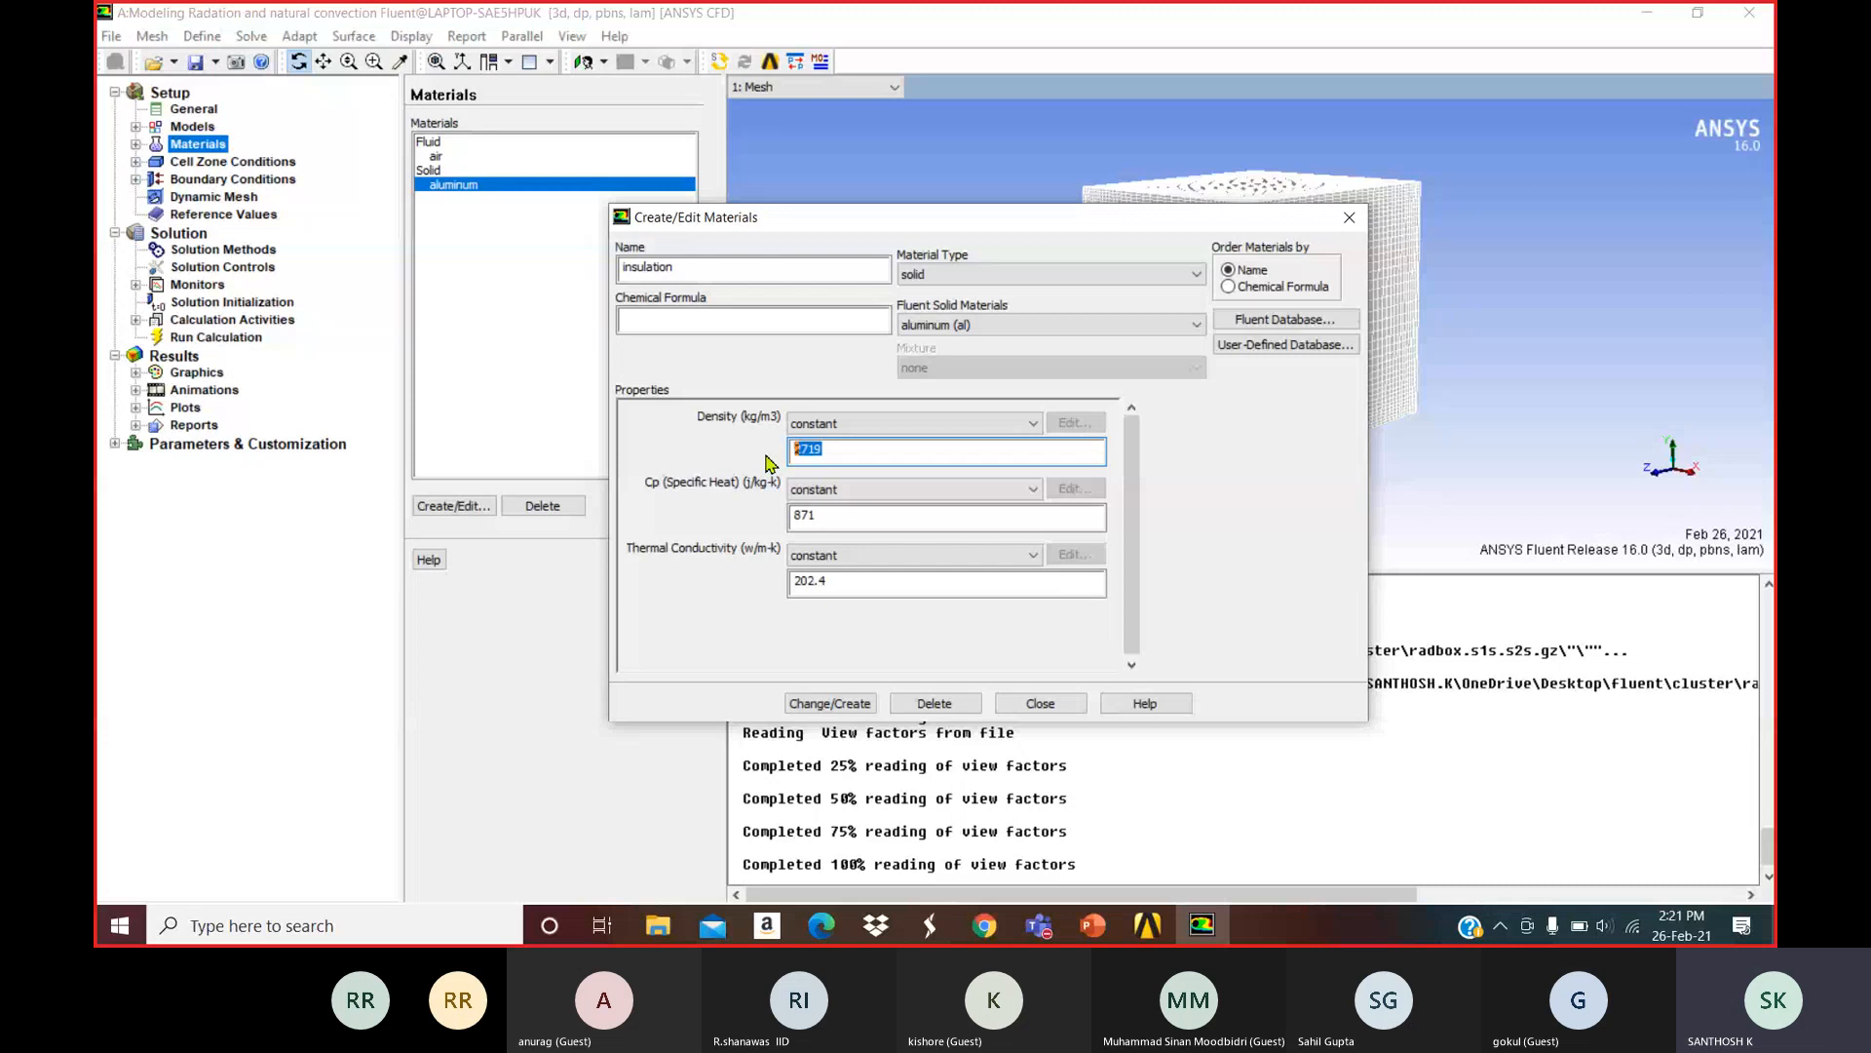
pyautogui.write('50')
pyautogui.moveTo(1092, 933)
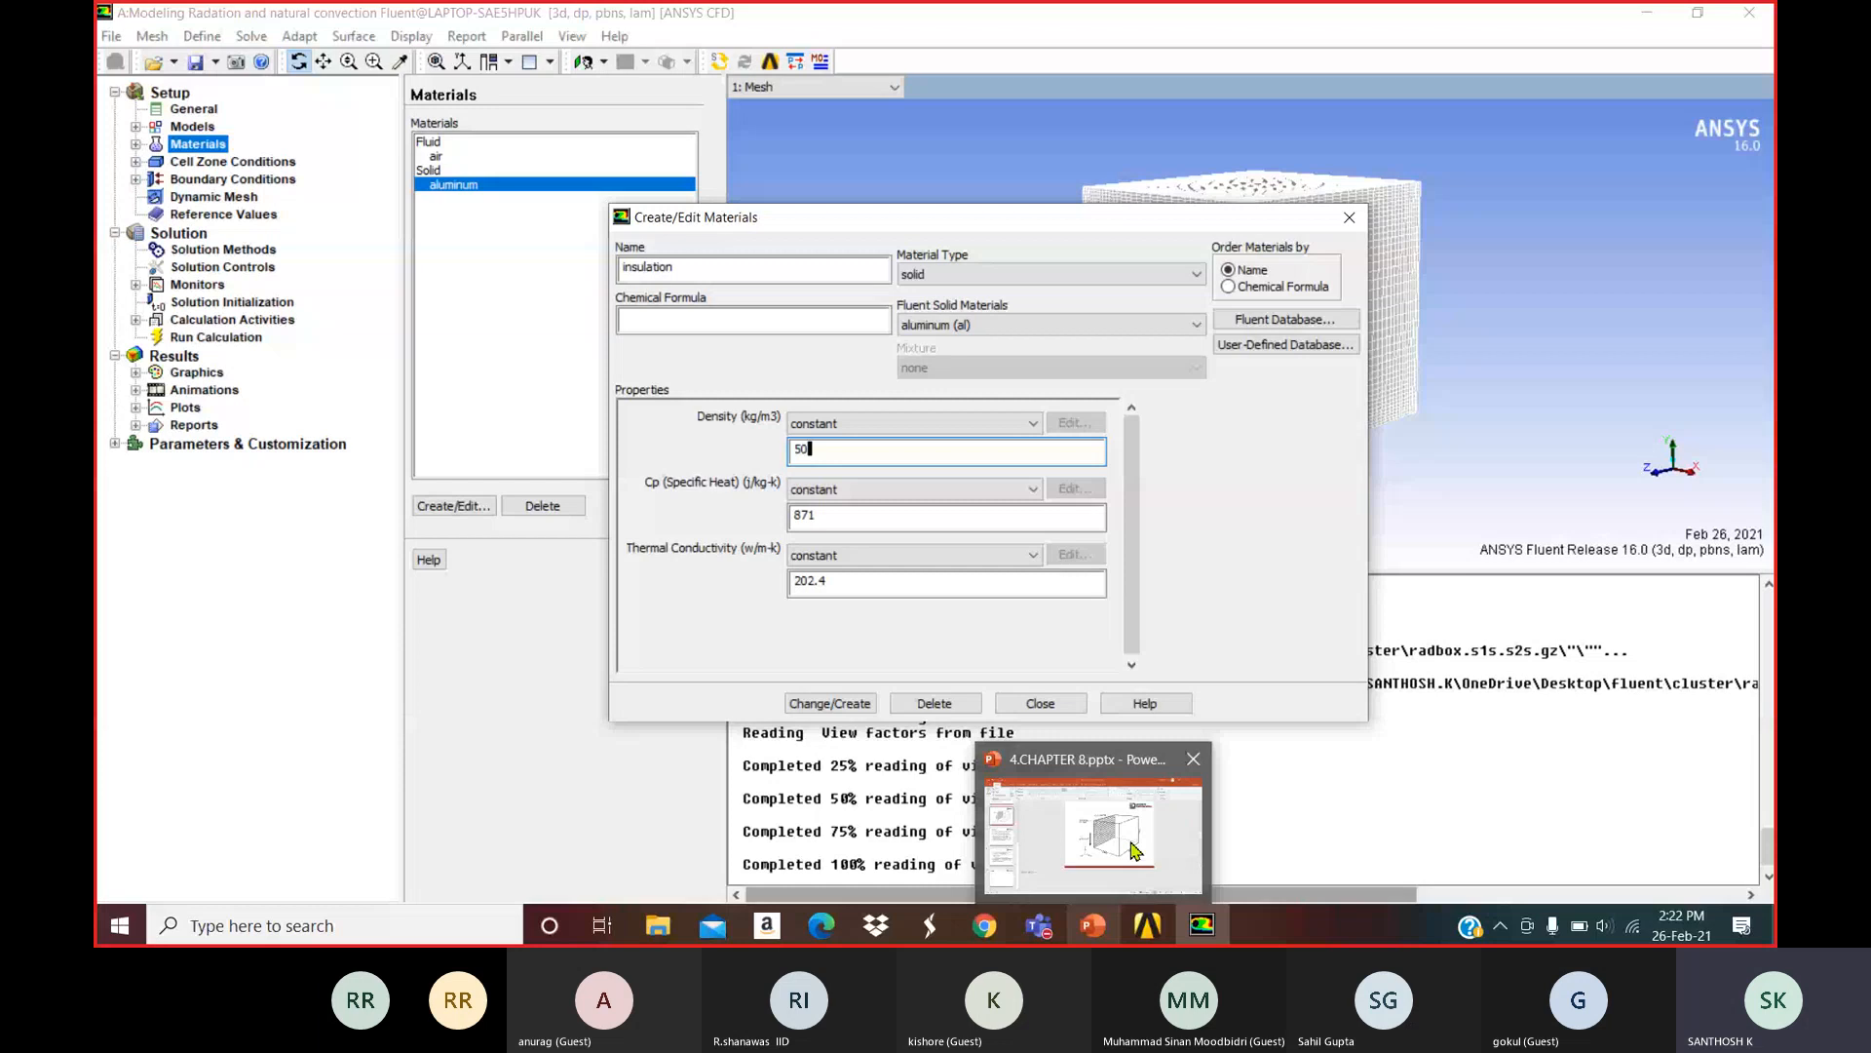
pyautogui.click(846, 519)
pyautogui.moveTo(846, 519); pyautogui.dragTo(788, 518)
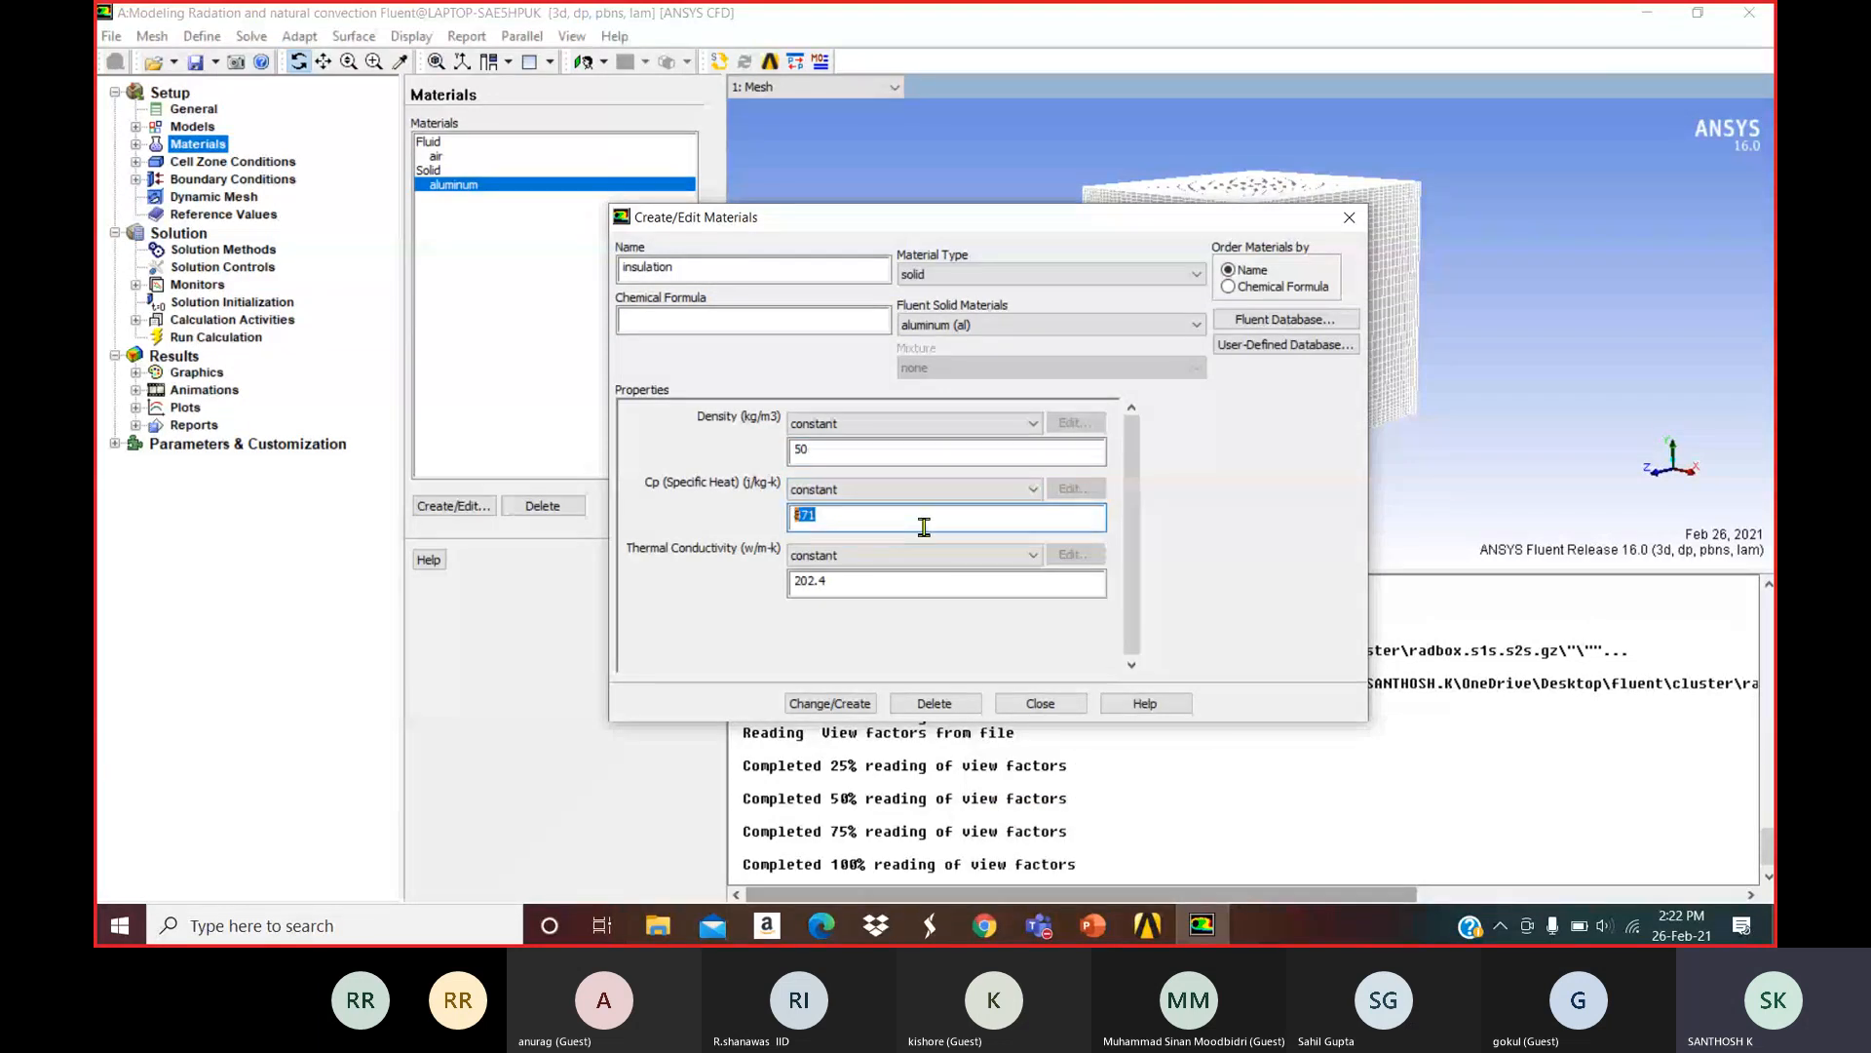
pyautogui.write('800')
pyautogui.click(828, 582)
pyautogui.moveTo(828, 582); pyautogui.dragTo(780, 582)
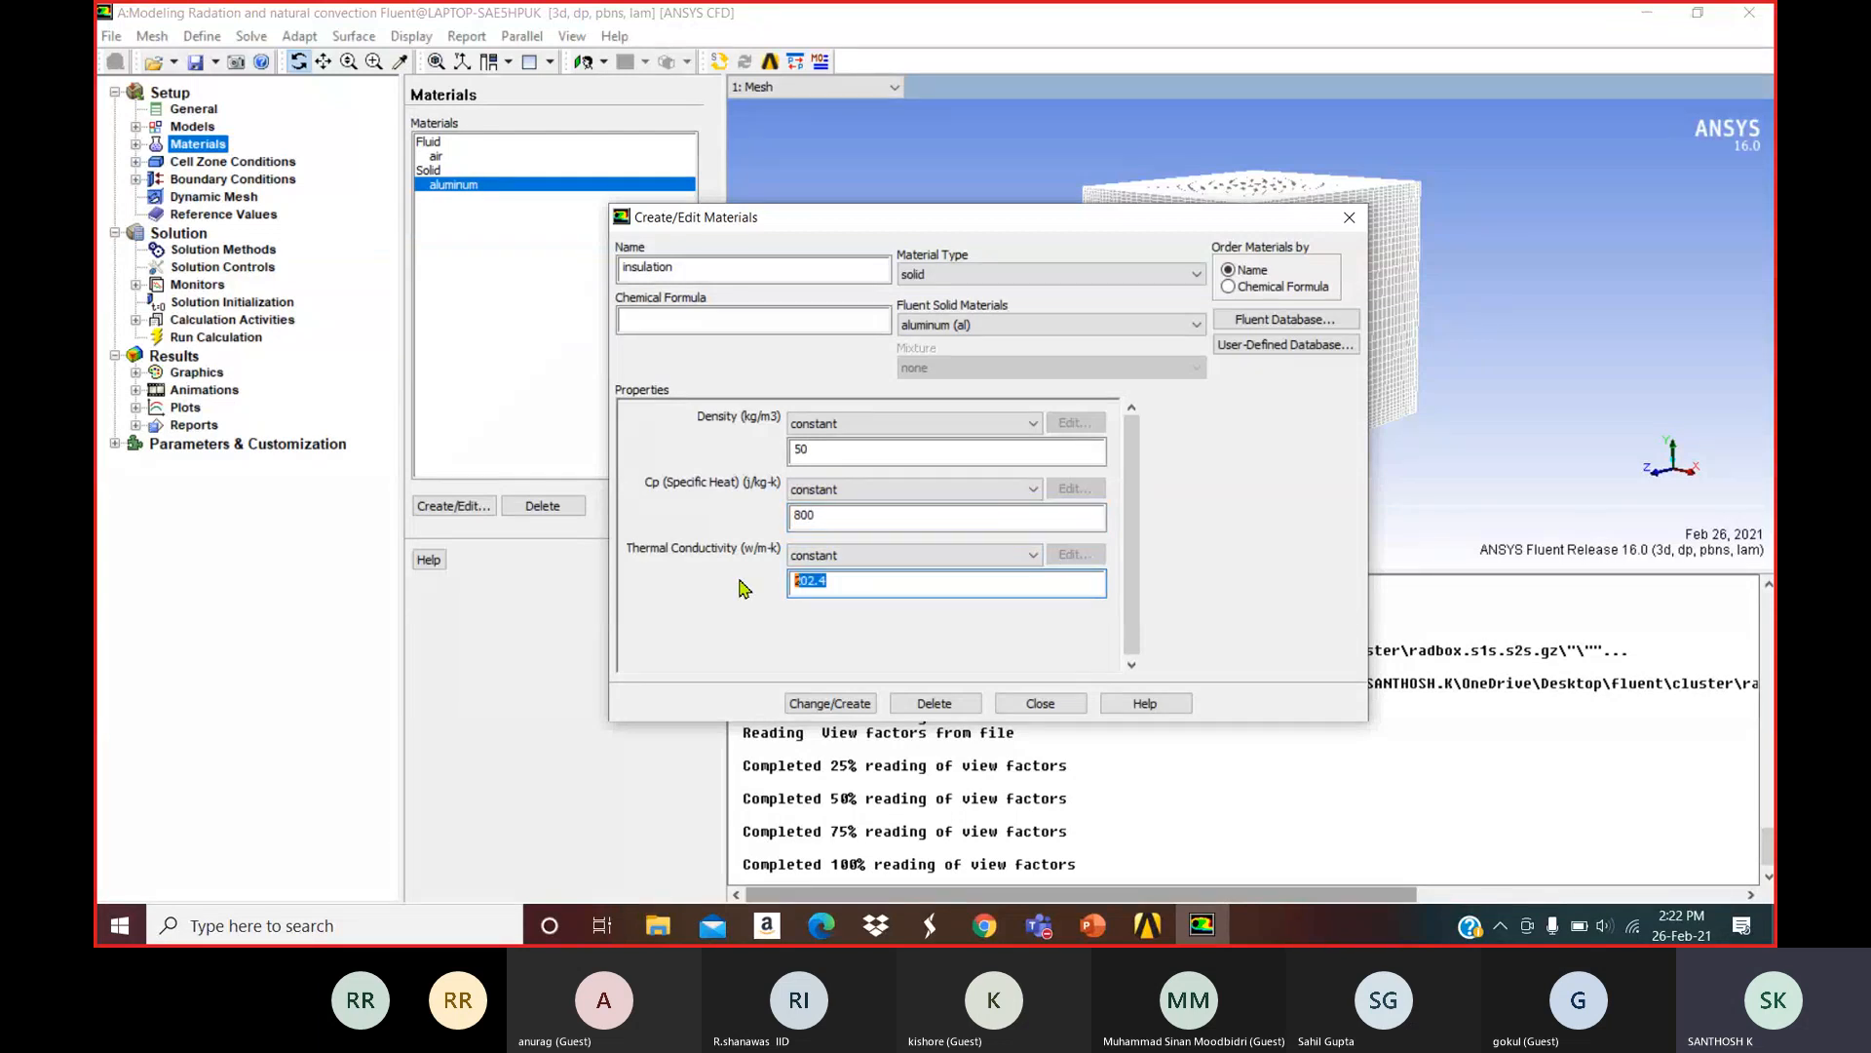
pyautogui.write('0.09')
pyautogui.click(830, 703)
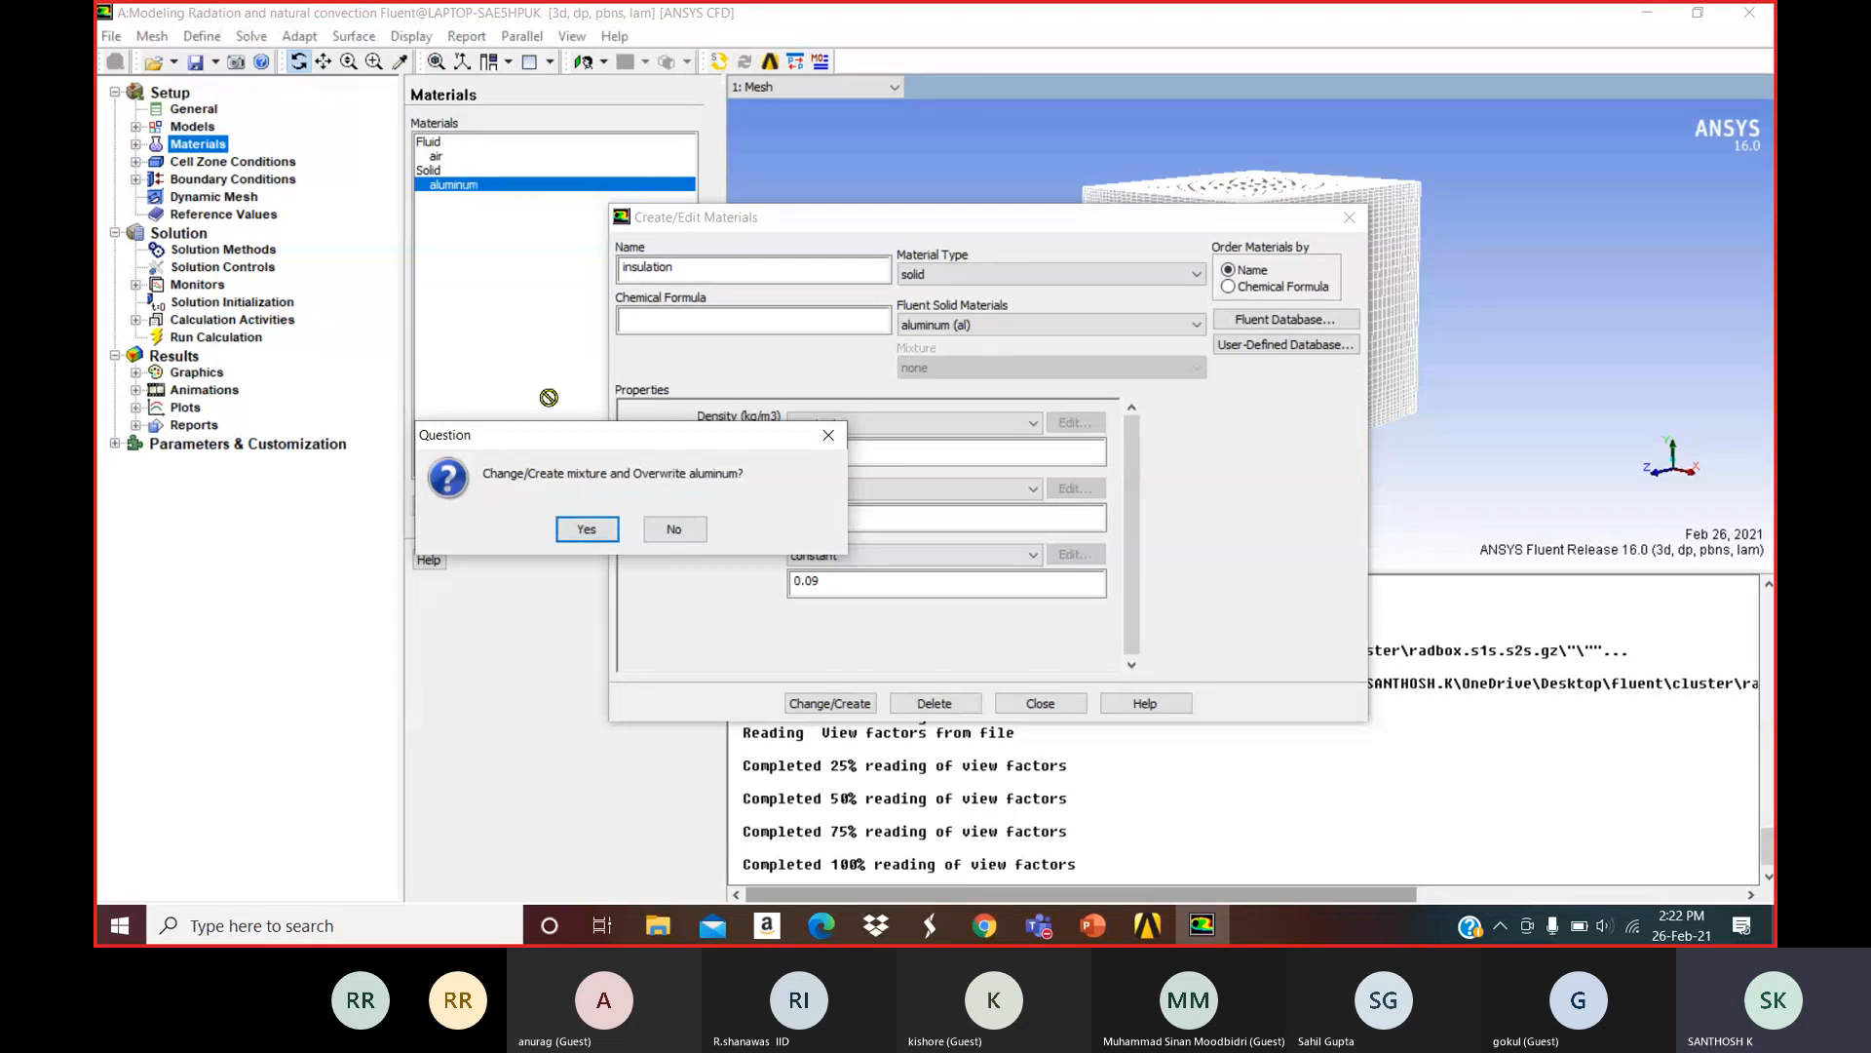
pyautogui.click(673, 531)
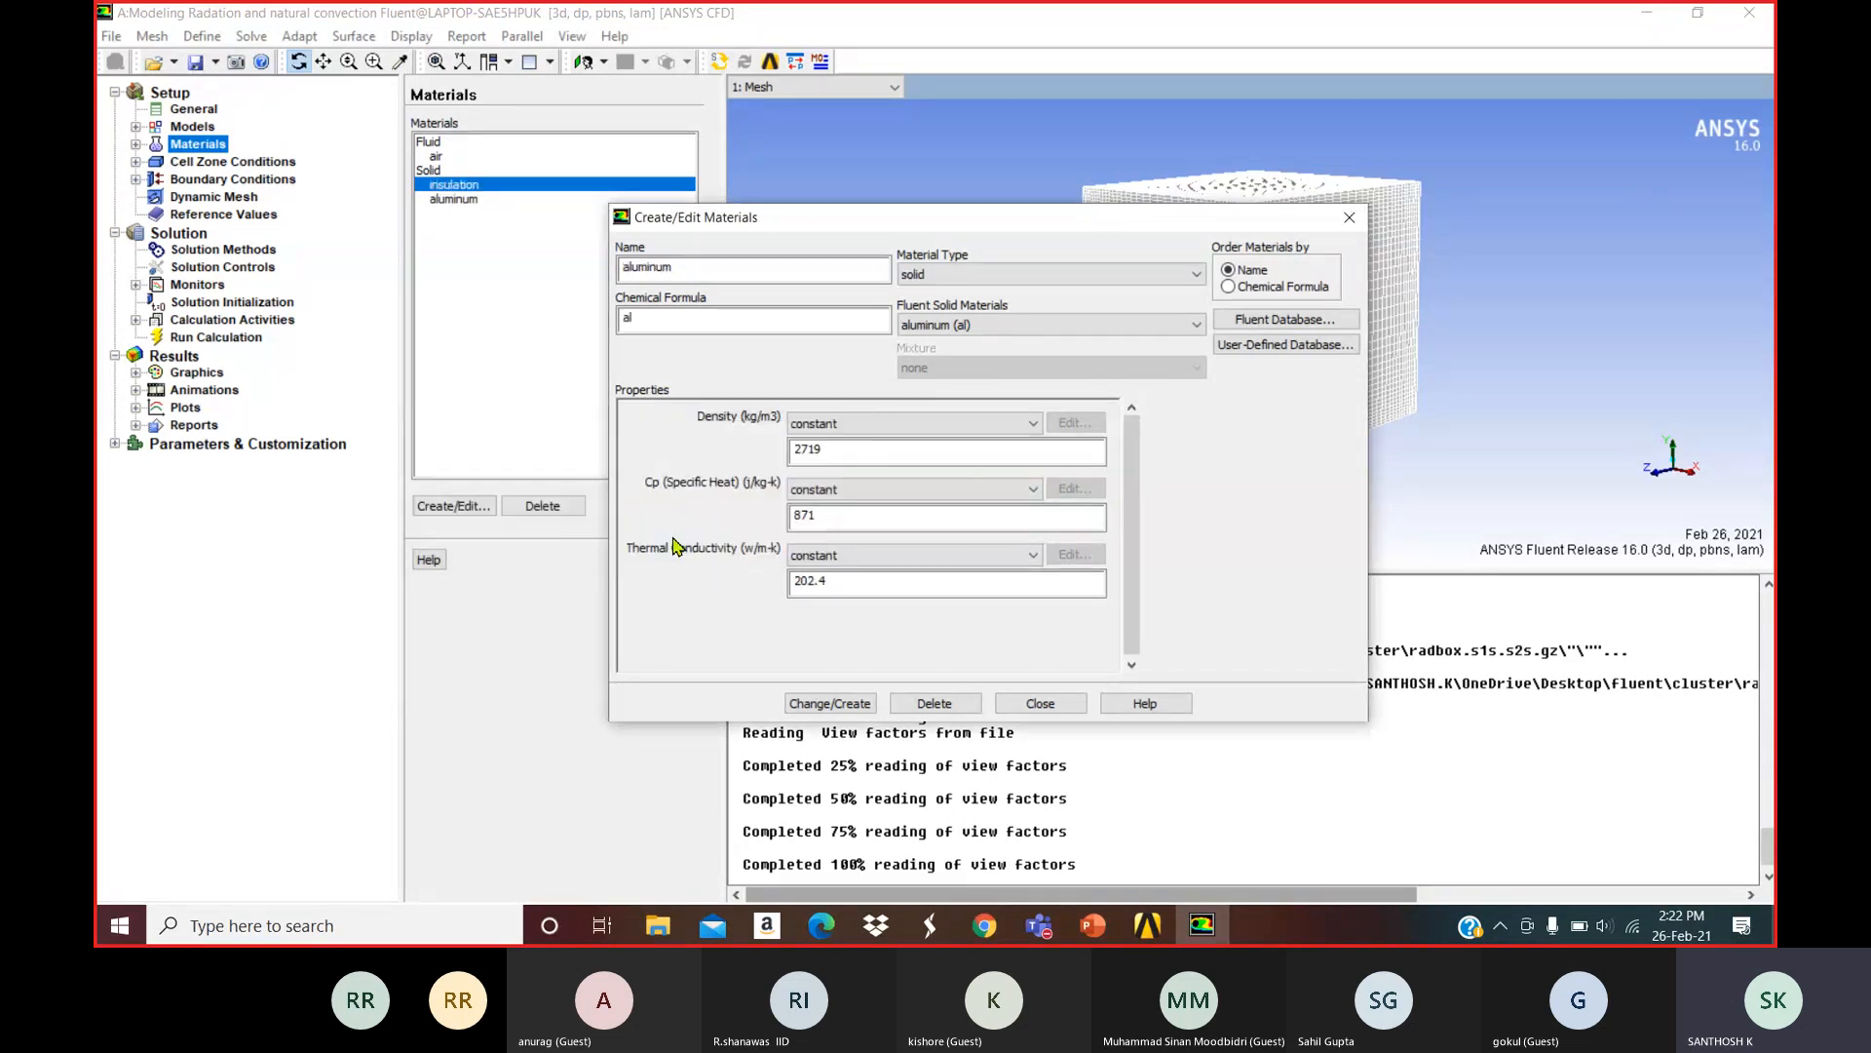
# Review the properties of the insulation and aluminum solid materials.
pyautogui.click(1349, 223)
pyautogui.doubleClick(489, 187)
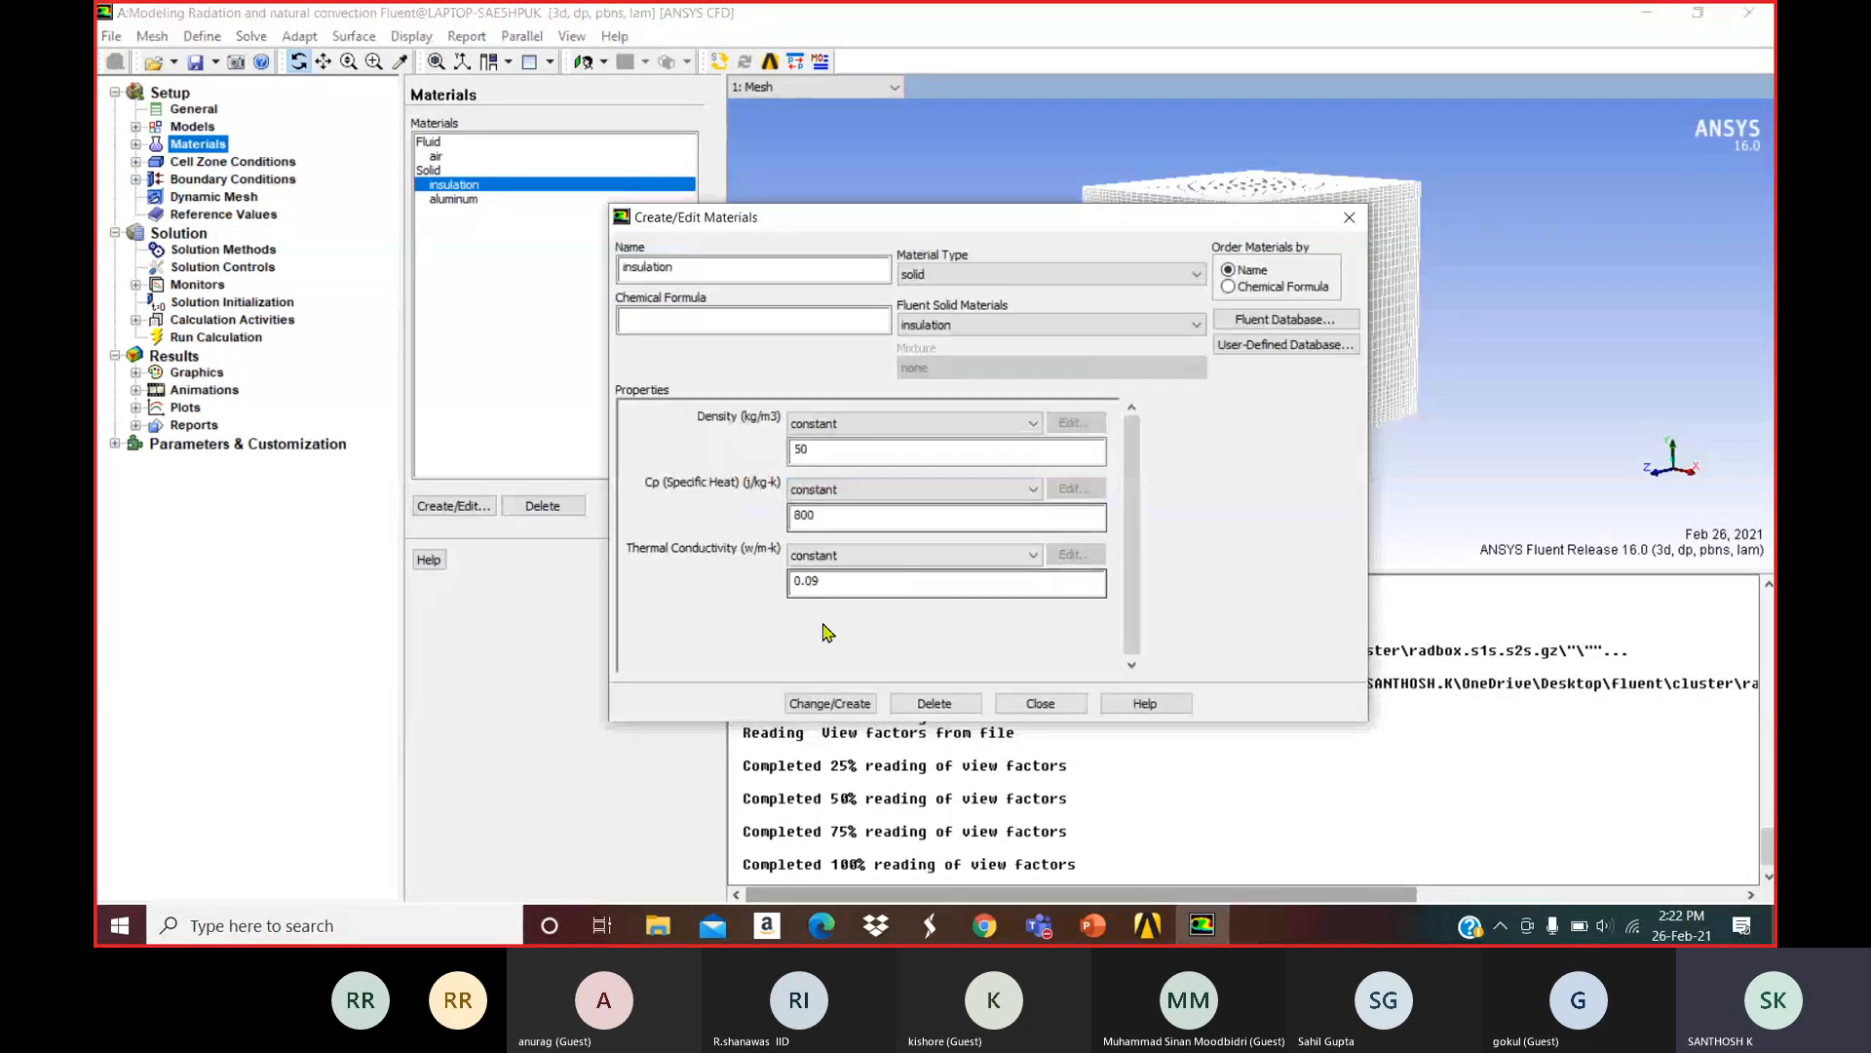
pyautogui.click(1348, 219)
pyautogui.doubleClick(453, 199)
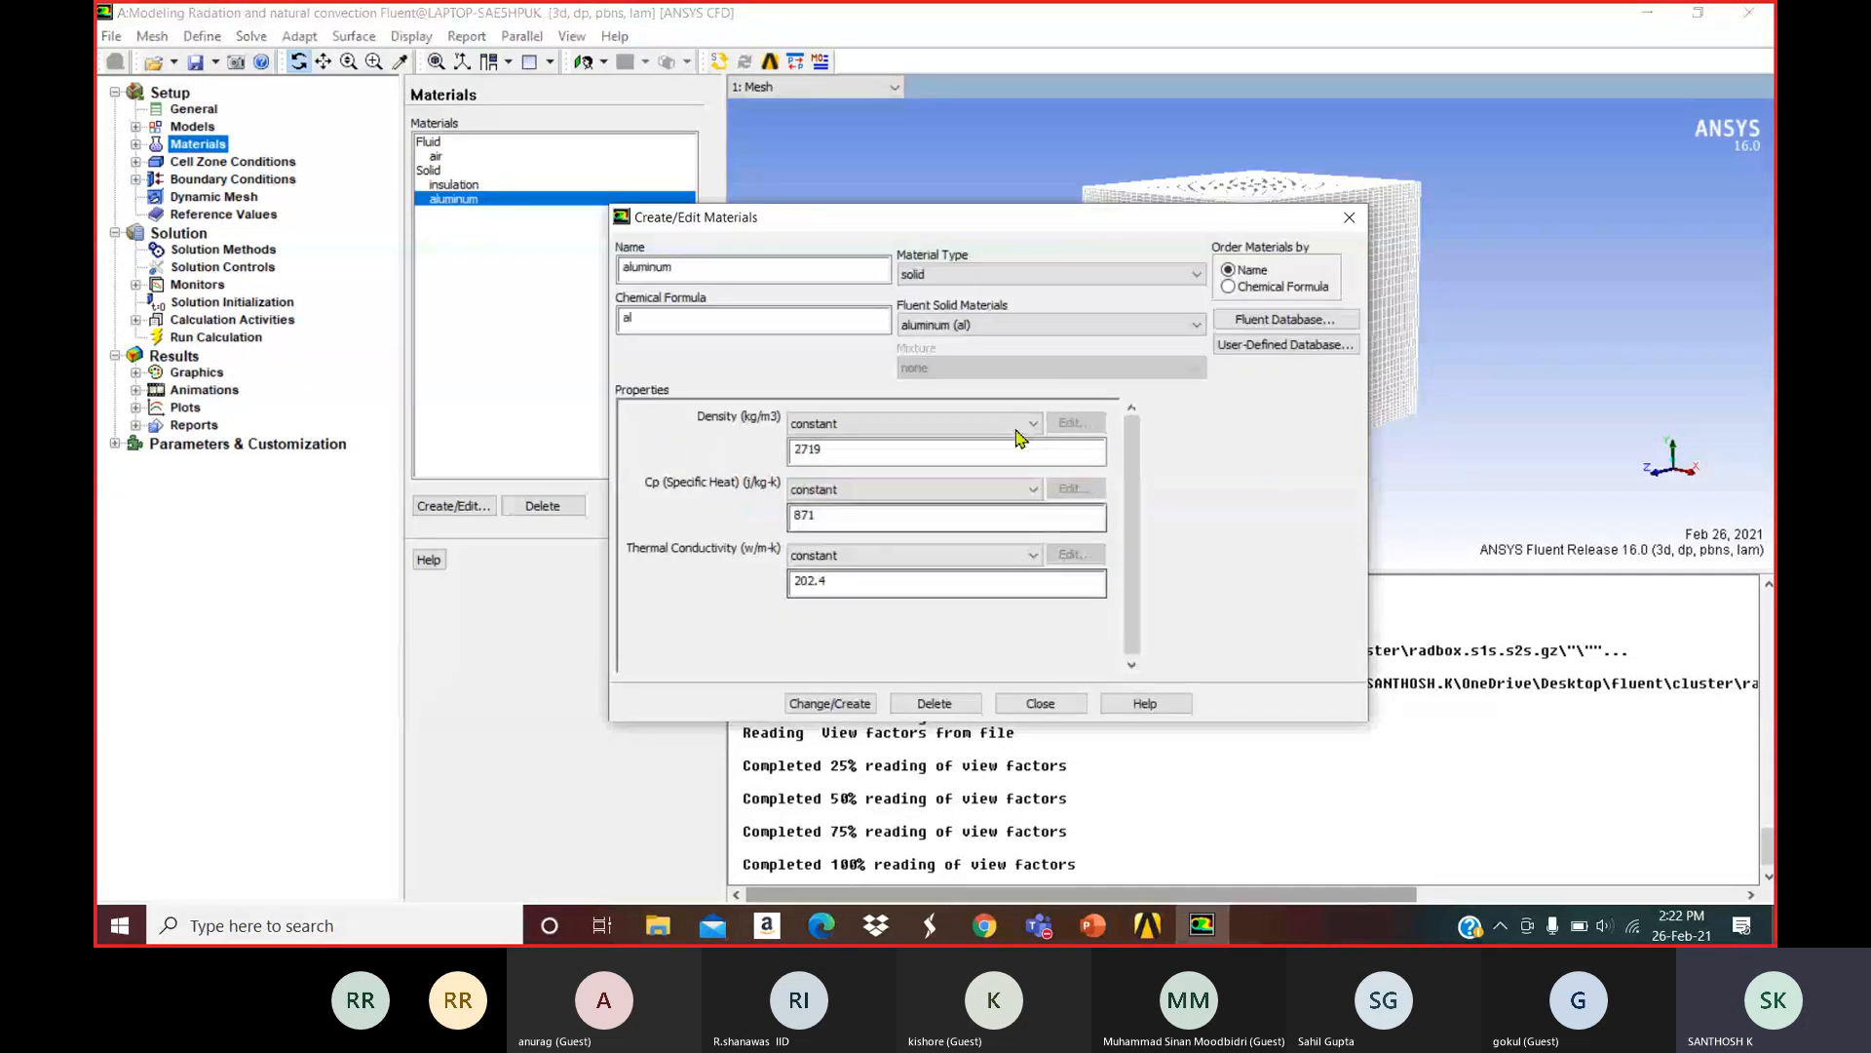
pyautogui.click(1349, 217)
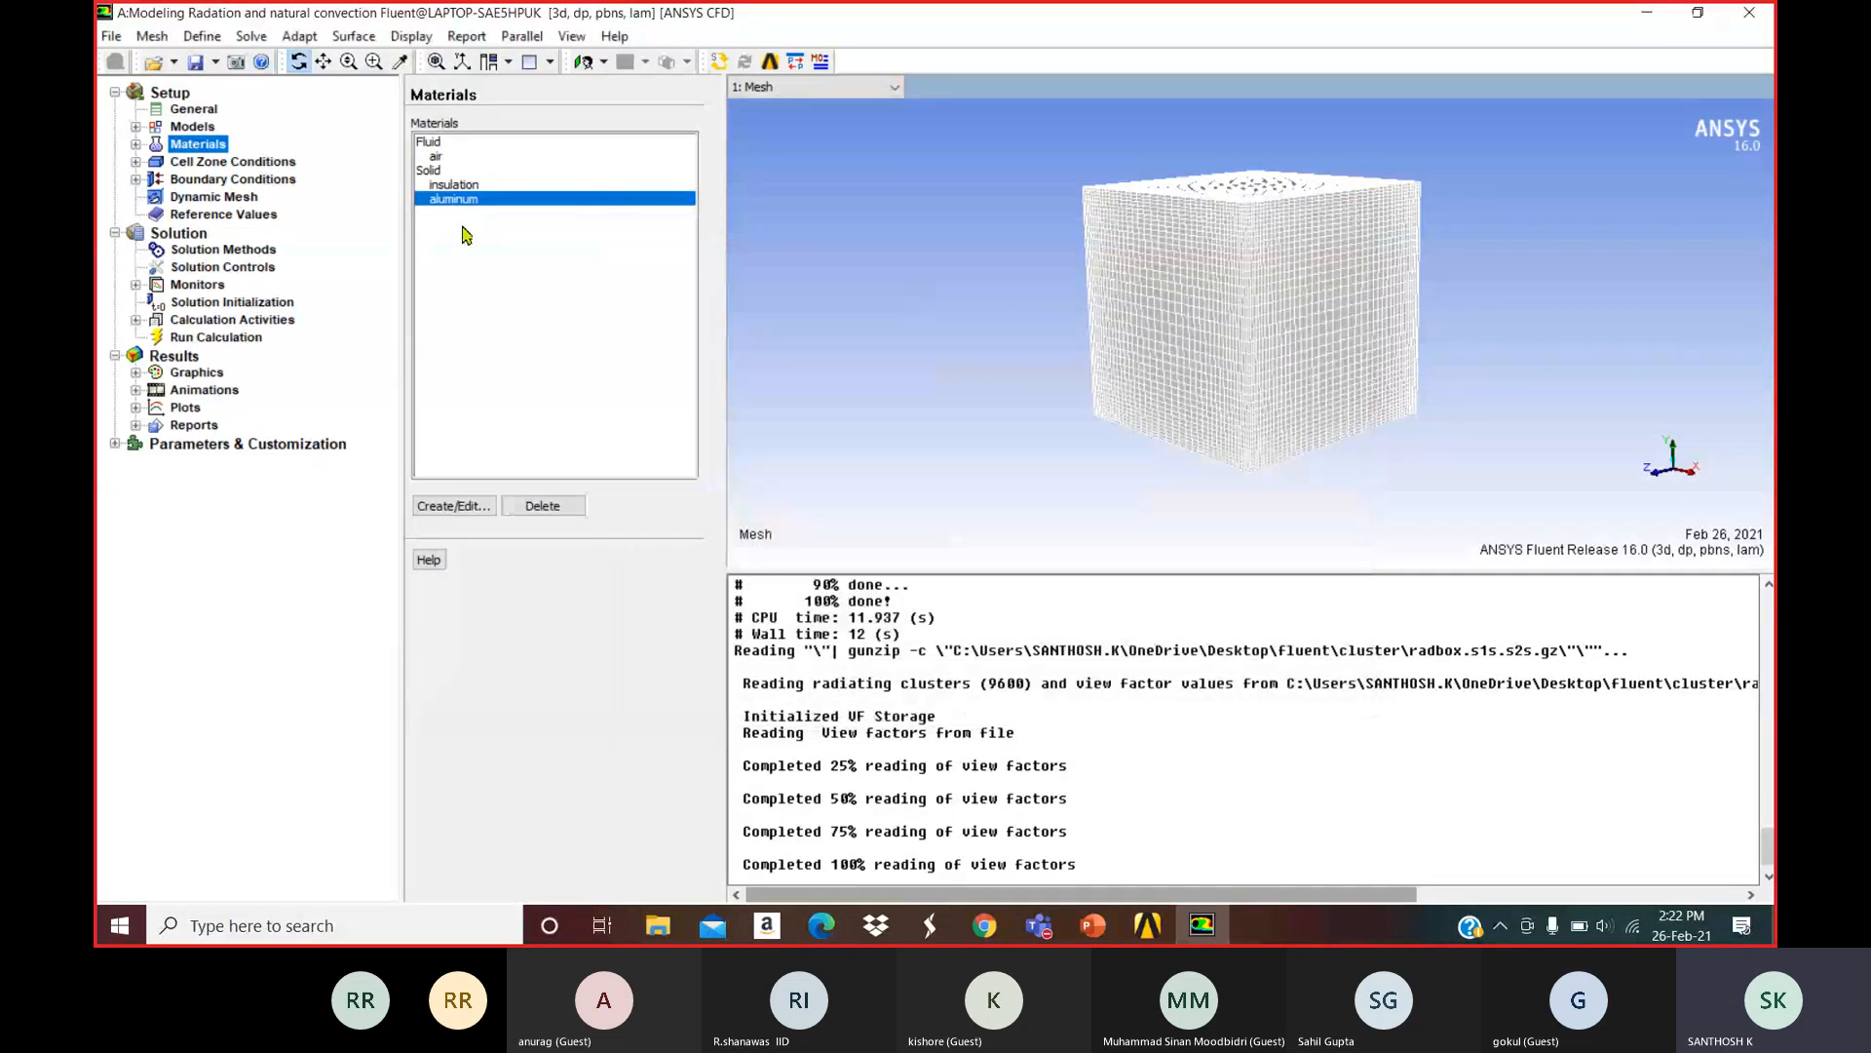
# Open the fluid material air for editing, set its density to incompressible-ideal-gas and its specific heat to 1021 J/kg-K.
pyautogui.click(437, 157)
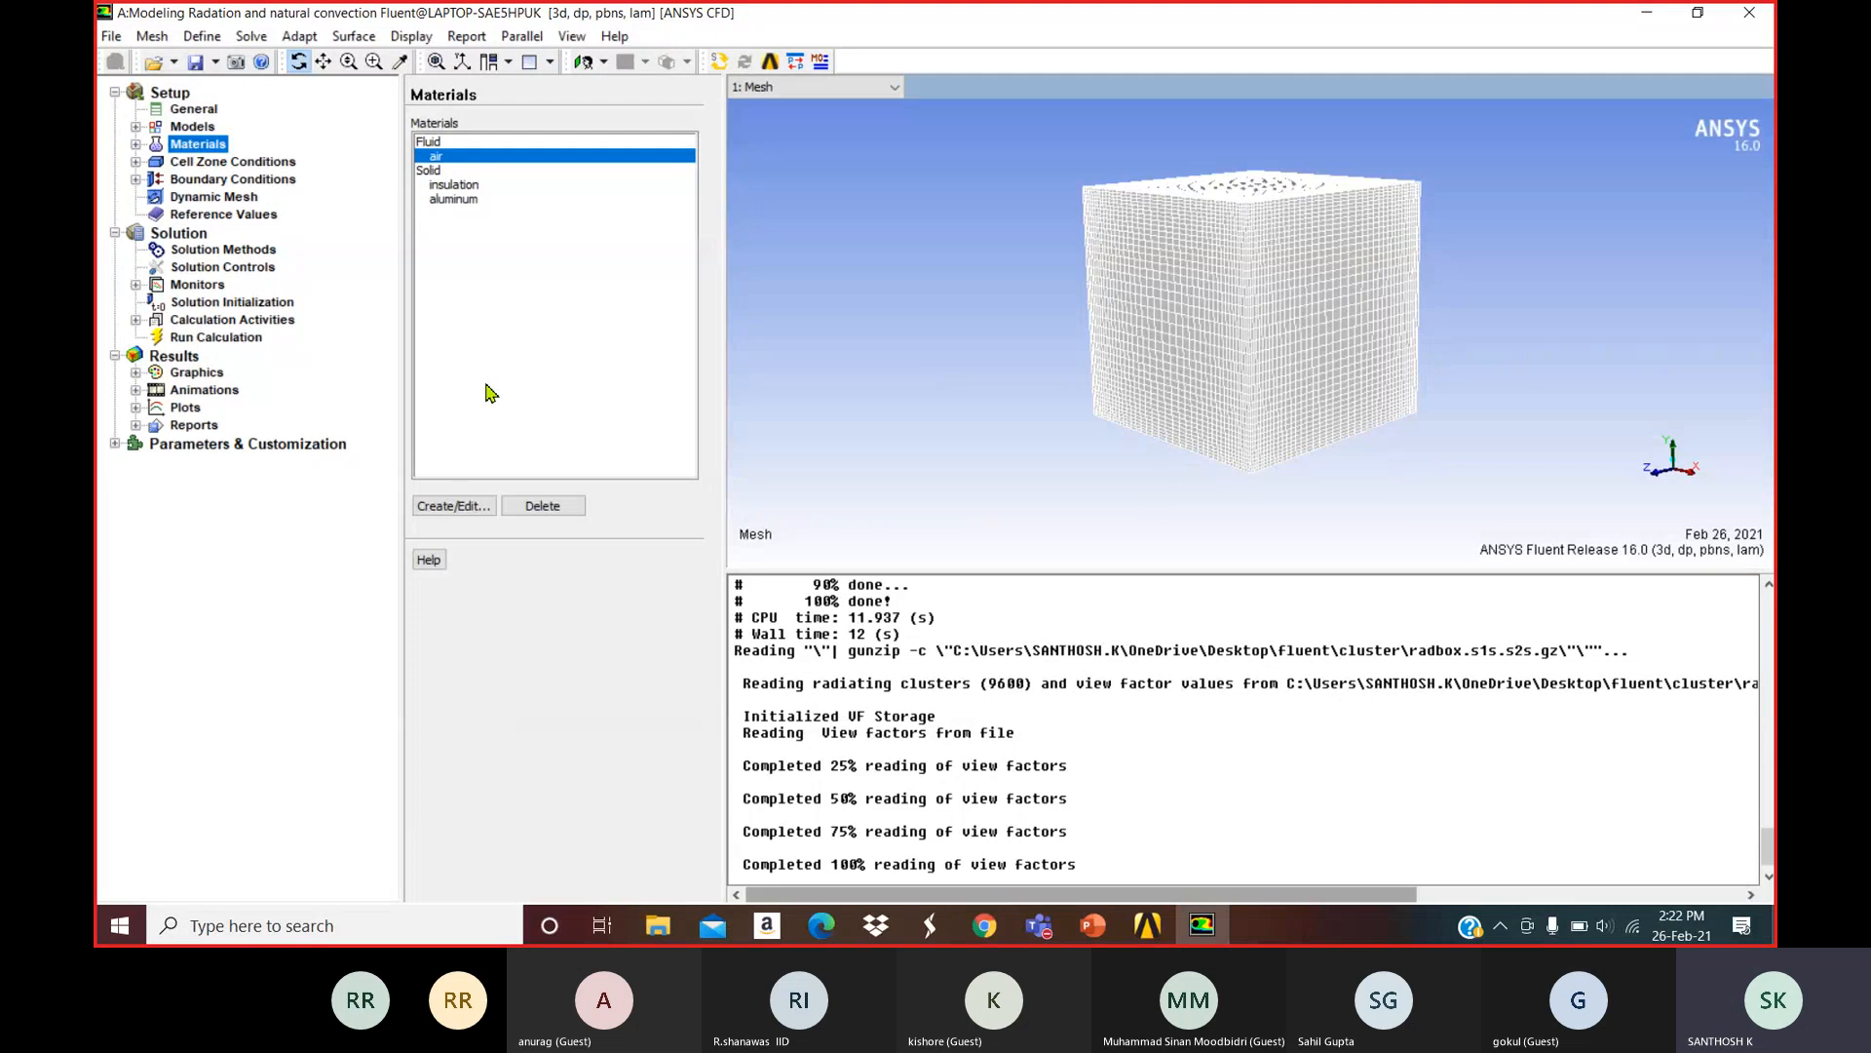
pyautogui.click(454, 506)
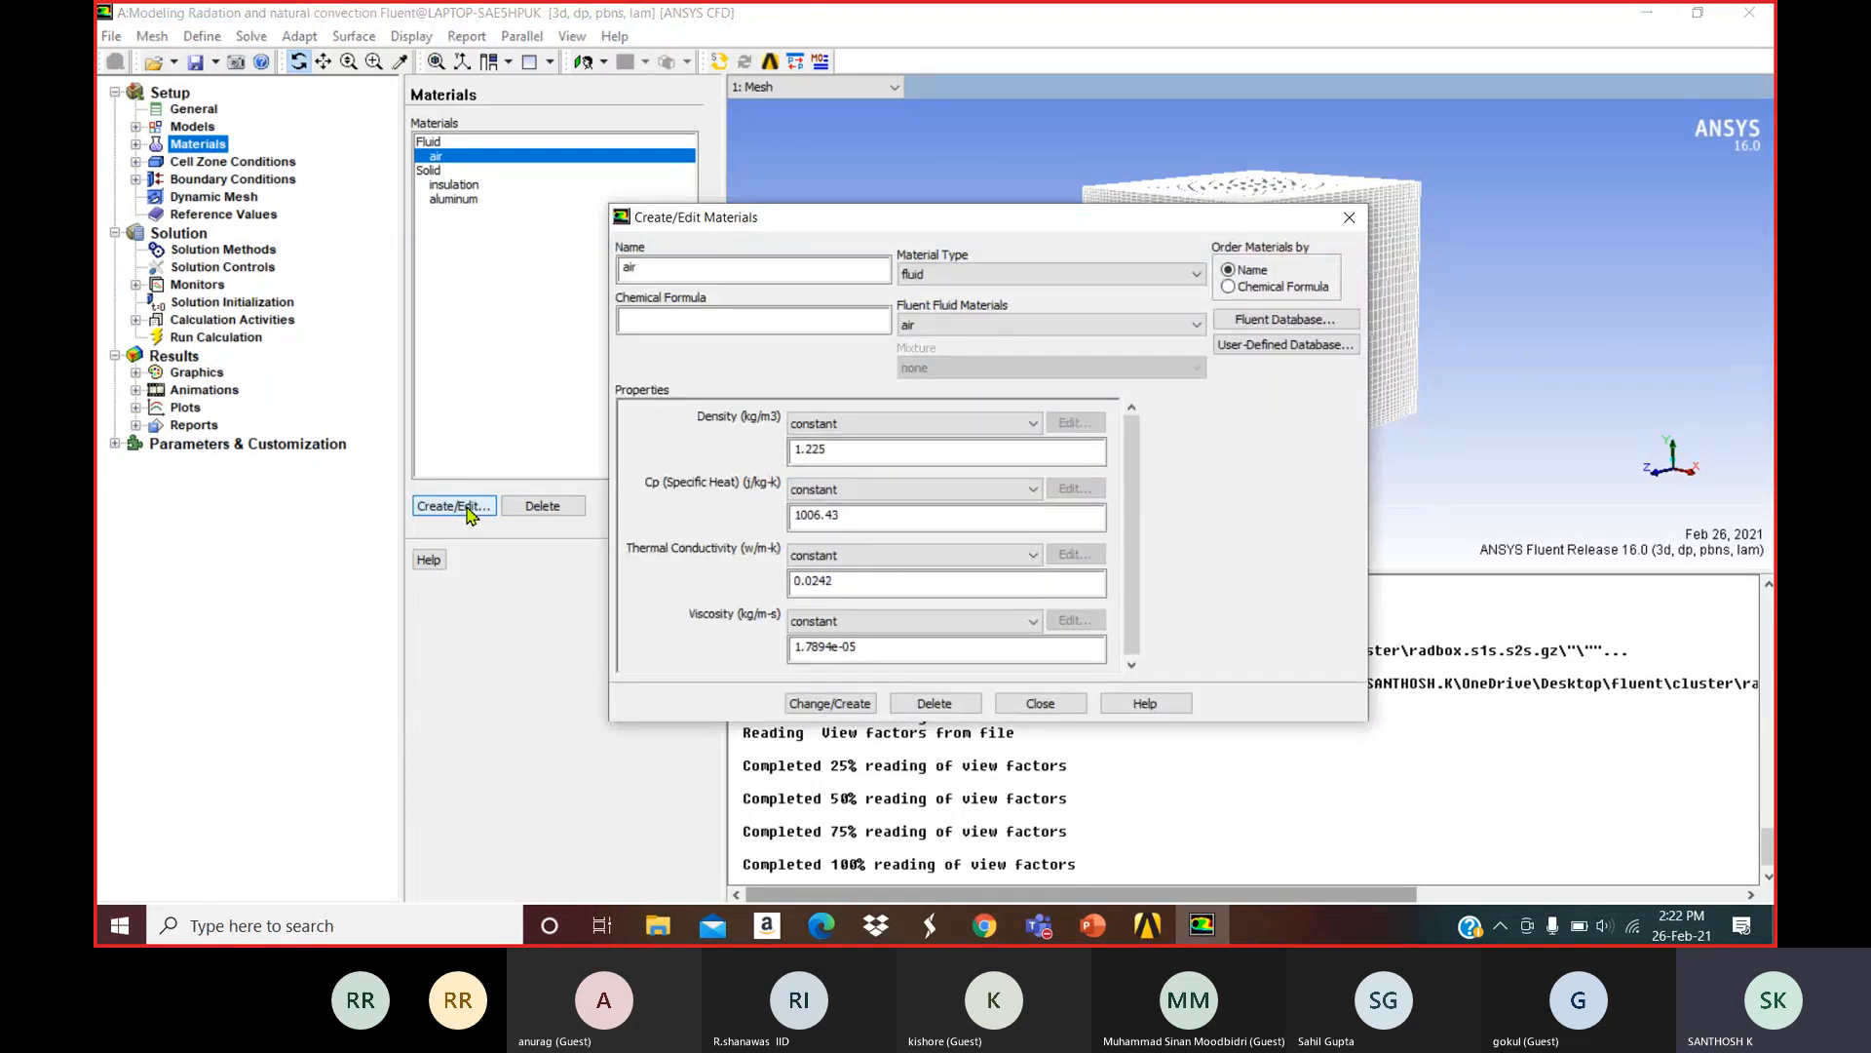
pyautogui.click(840, 425)
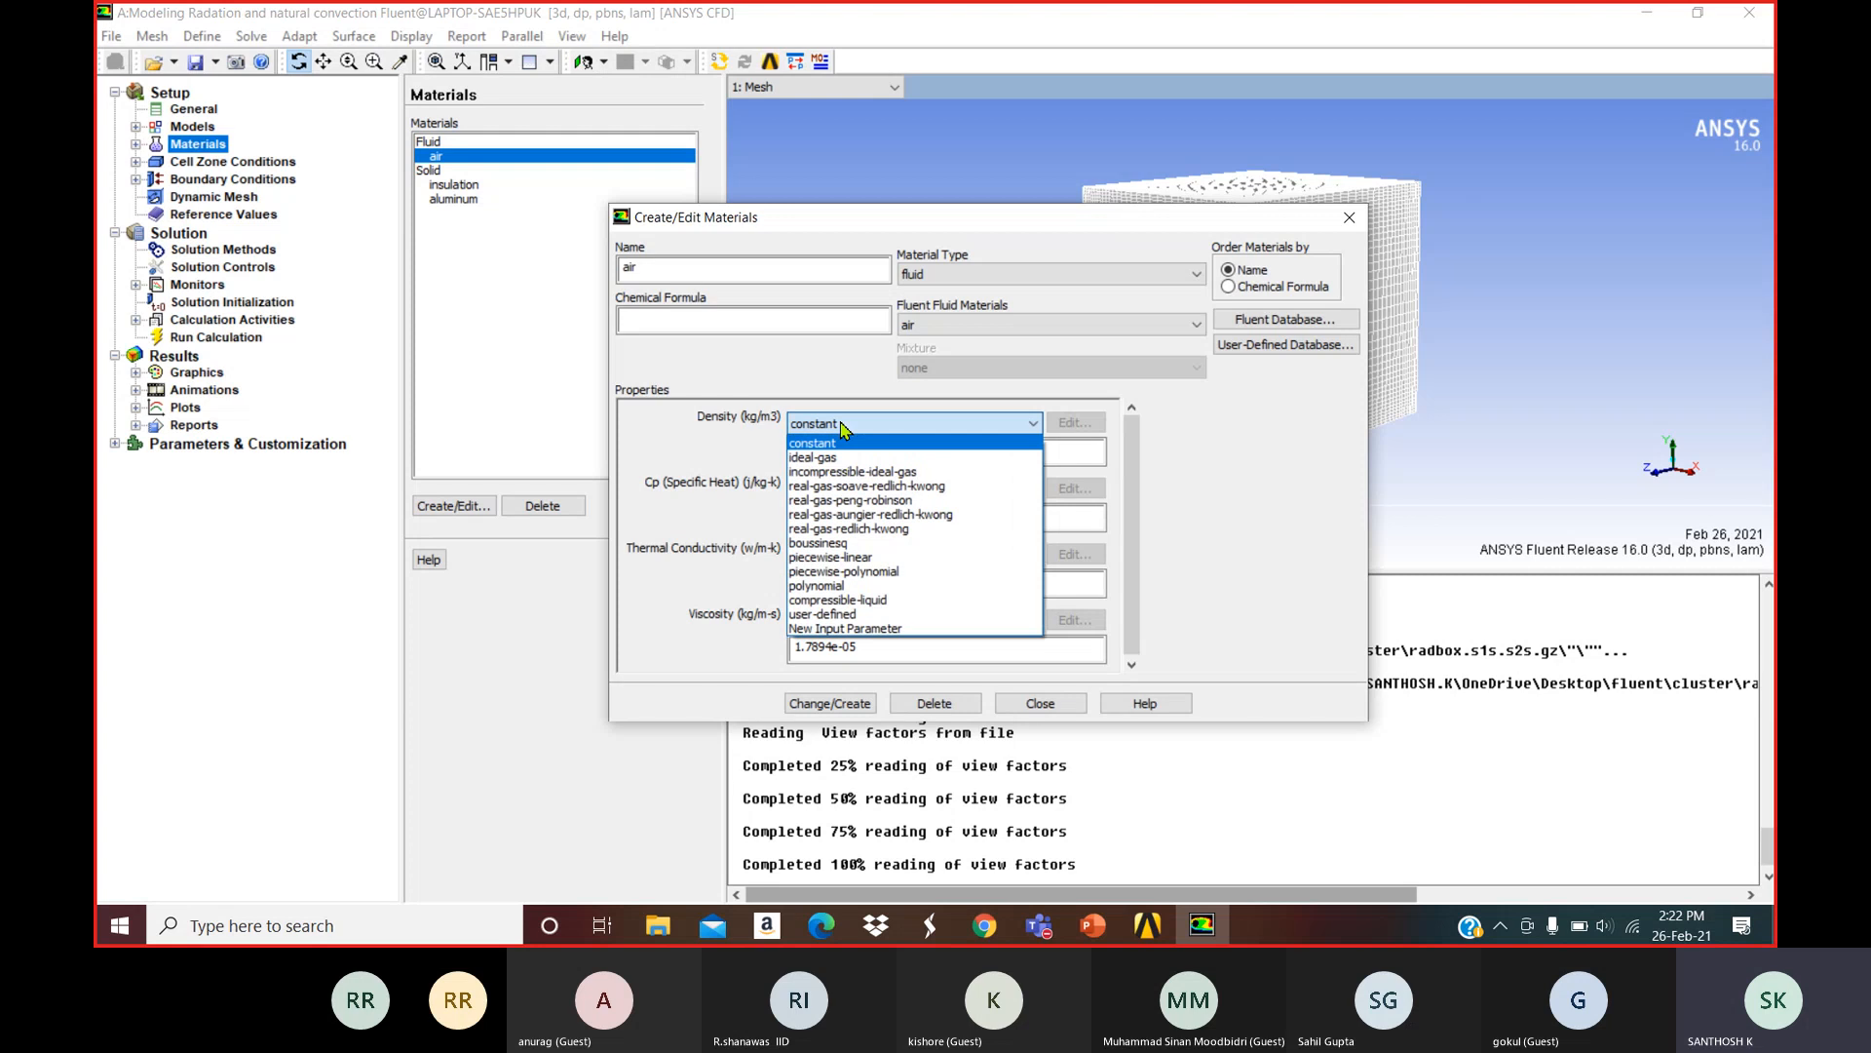
pyautogui.click(857, 472)
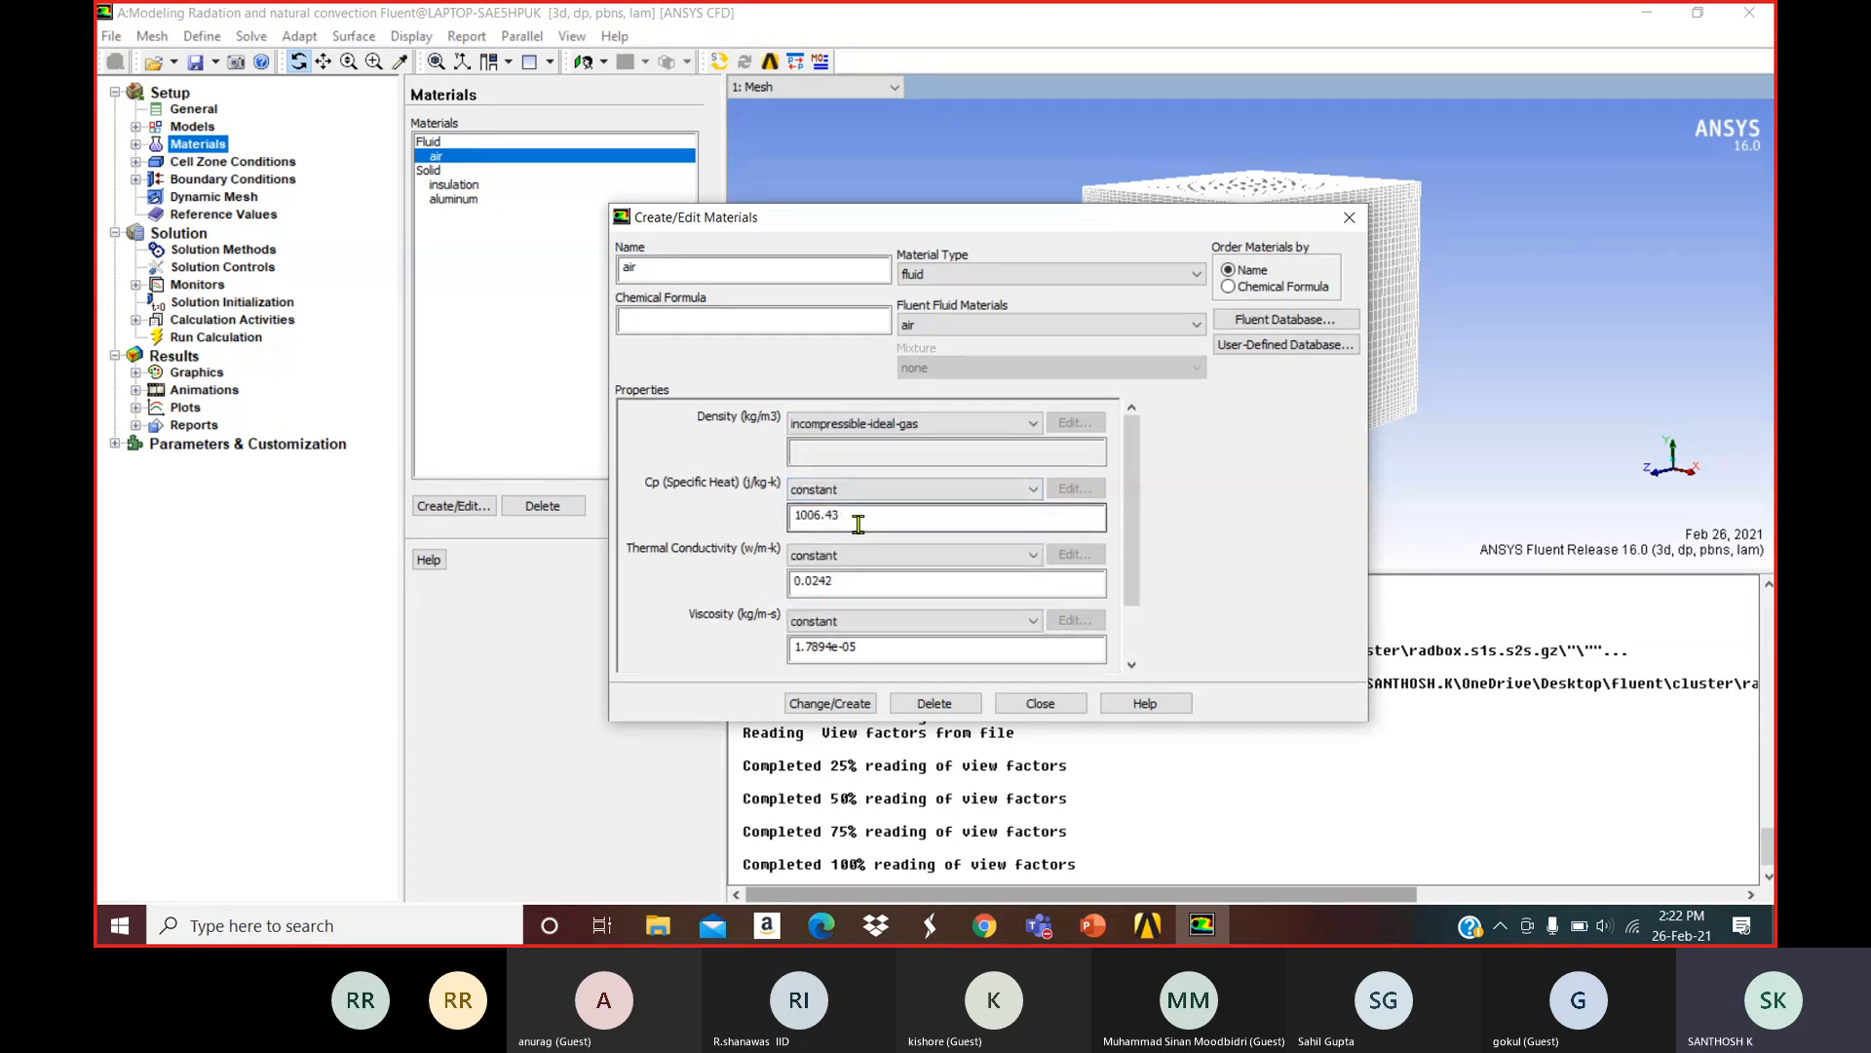
pyautogui.moveTo(857, 525); pyautogui.dragTo(751, 517)
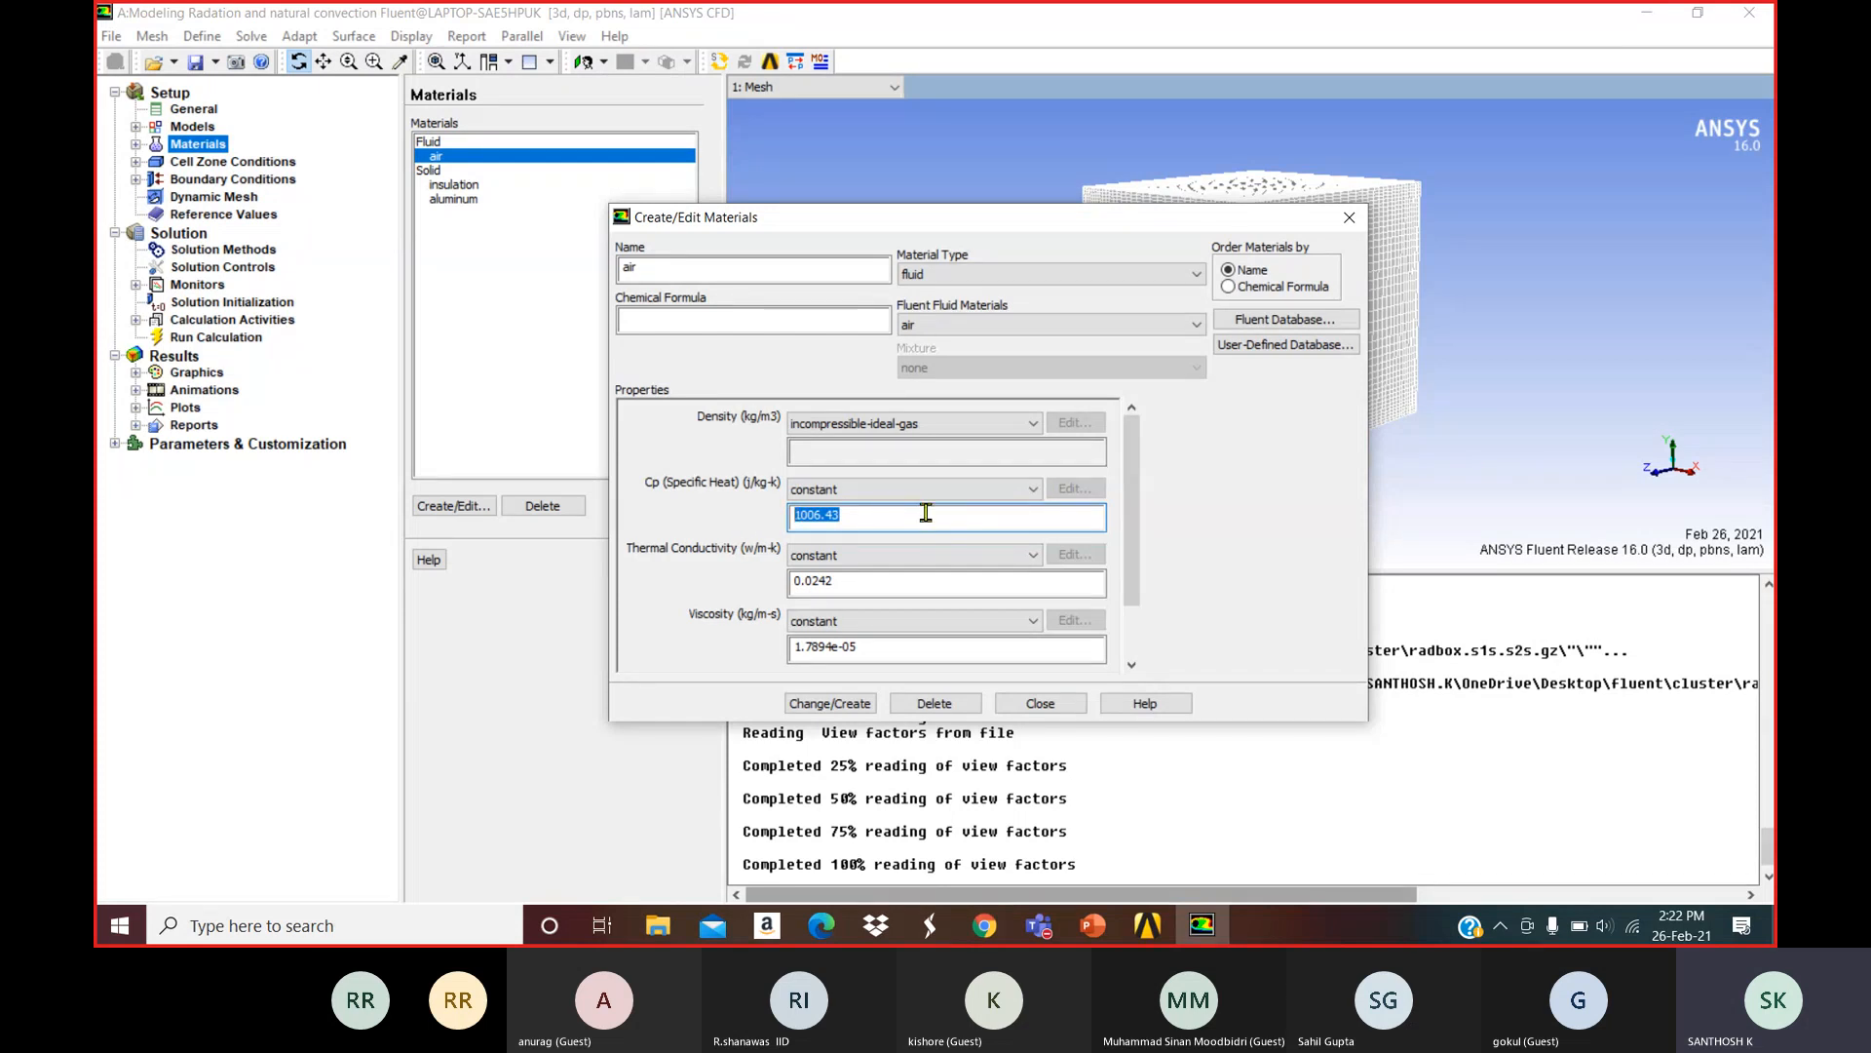
pyautogui.write('1021')
# Set air's thermal conductivity to 0.0371 W/m-K and viscosity to 2.485e-05 kg/m-s, and apply the material changes.
pyautogui.click(904, 581)
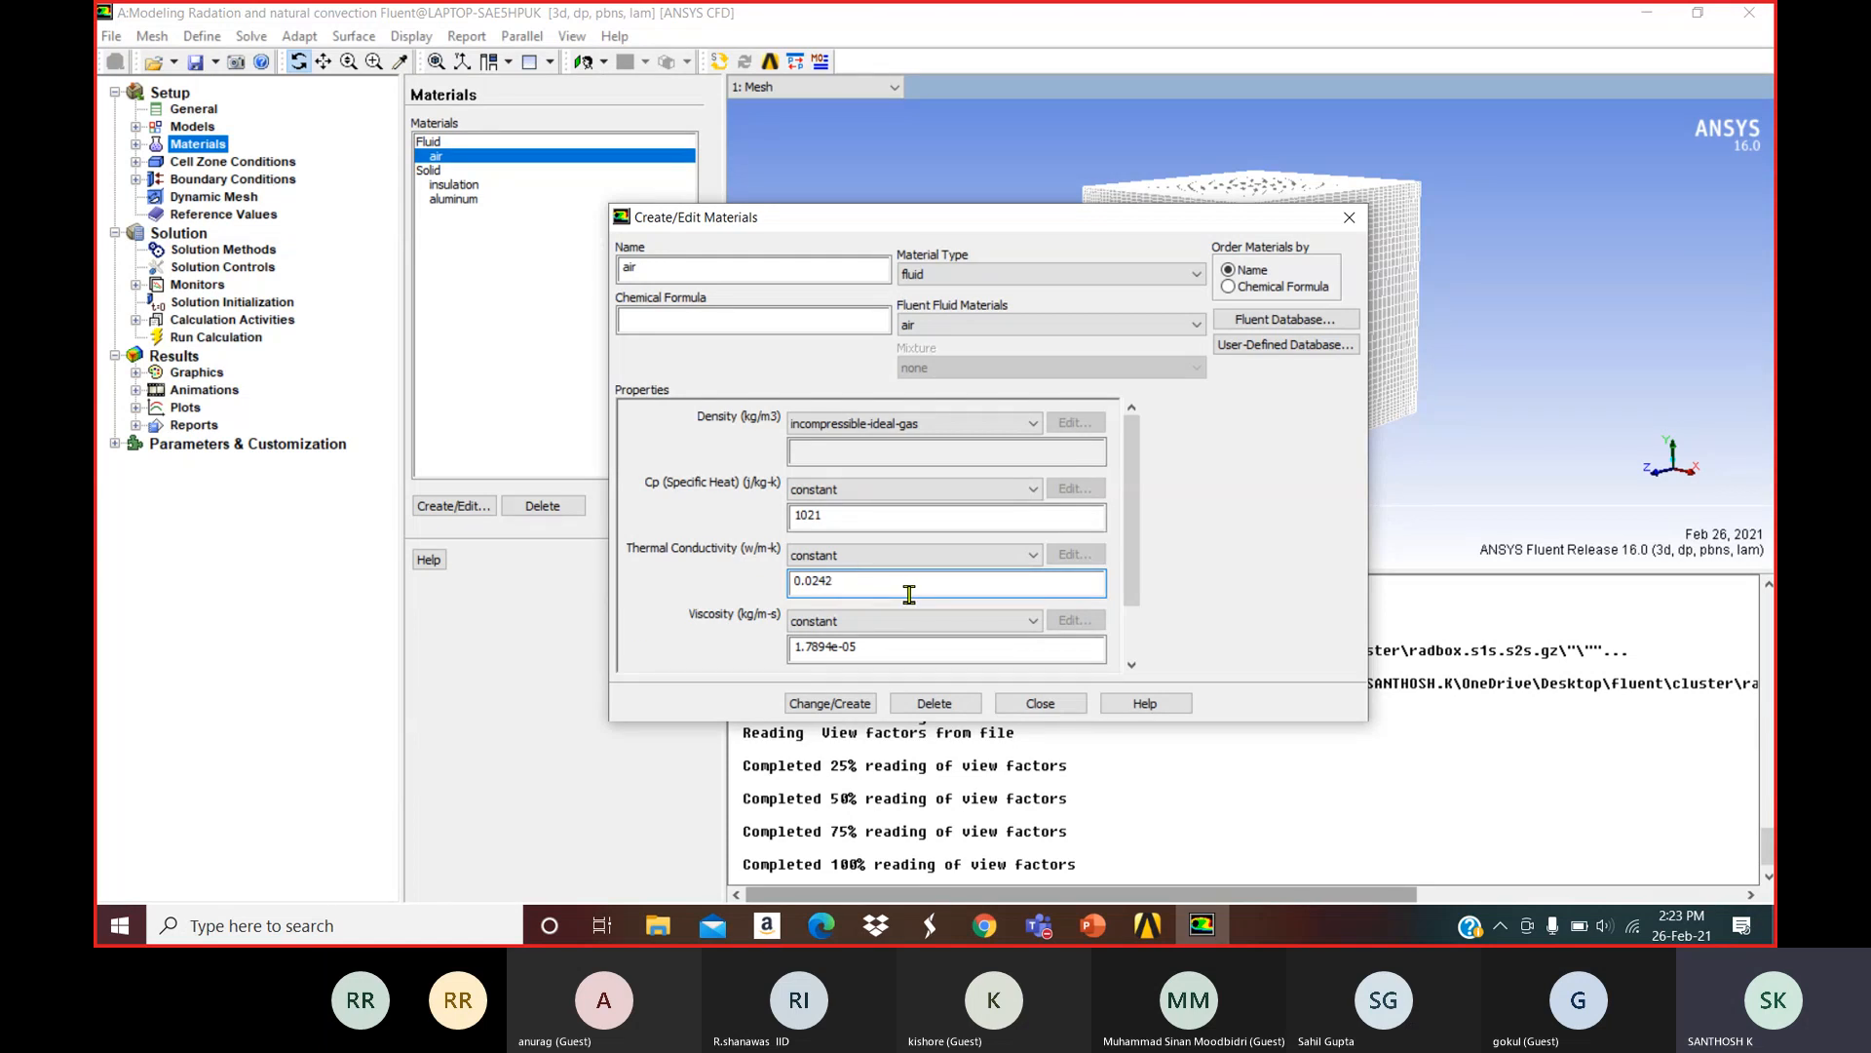
pyautogui.moveTo(910, 595); pyautogui.dragTo(736, 594)
pyautogui.write('0.0371')
pyautogui.doubleClick(842, 661)
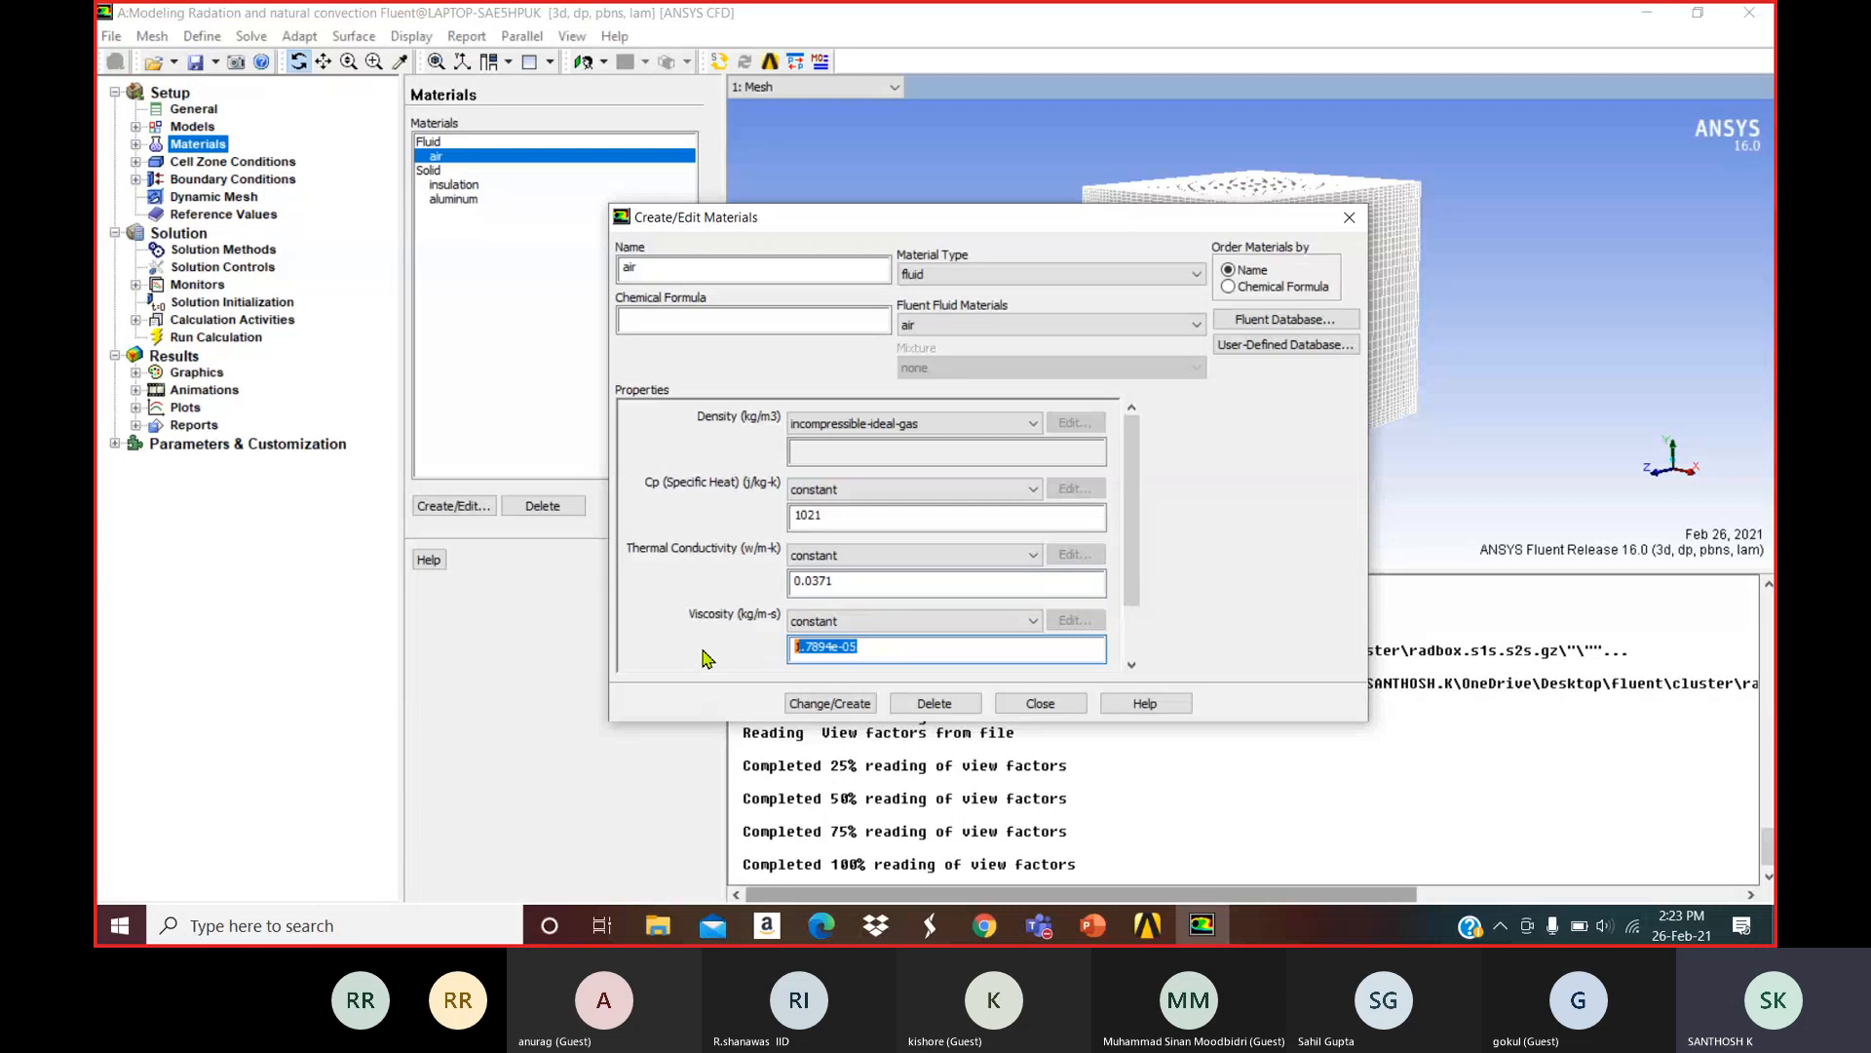
pyautogui.write('2.485e-05')
pyautogui.click(823, 703)
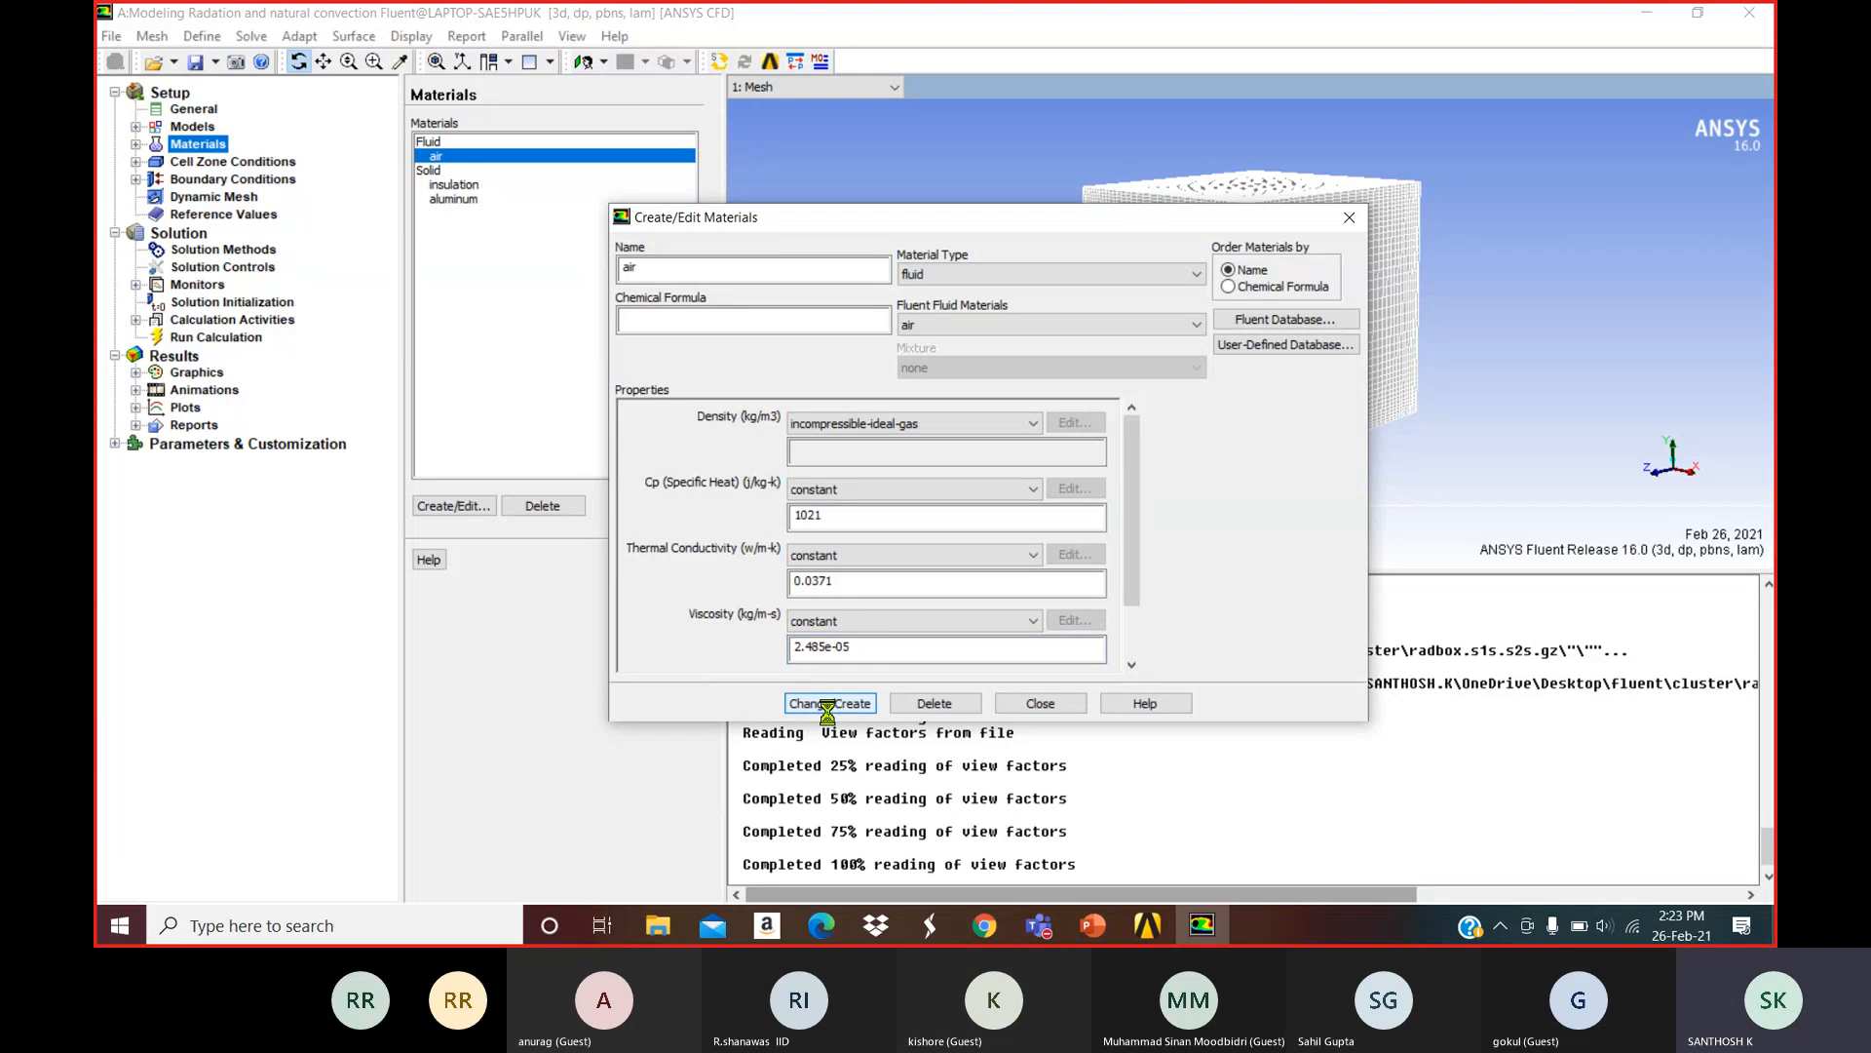
pyautogui.click(1065, 715)
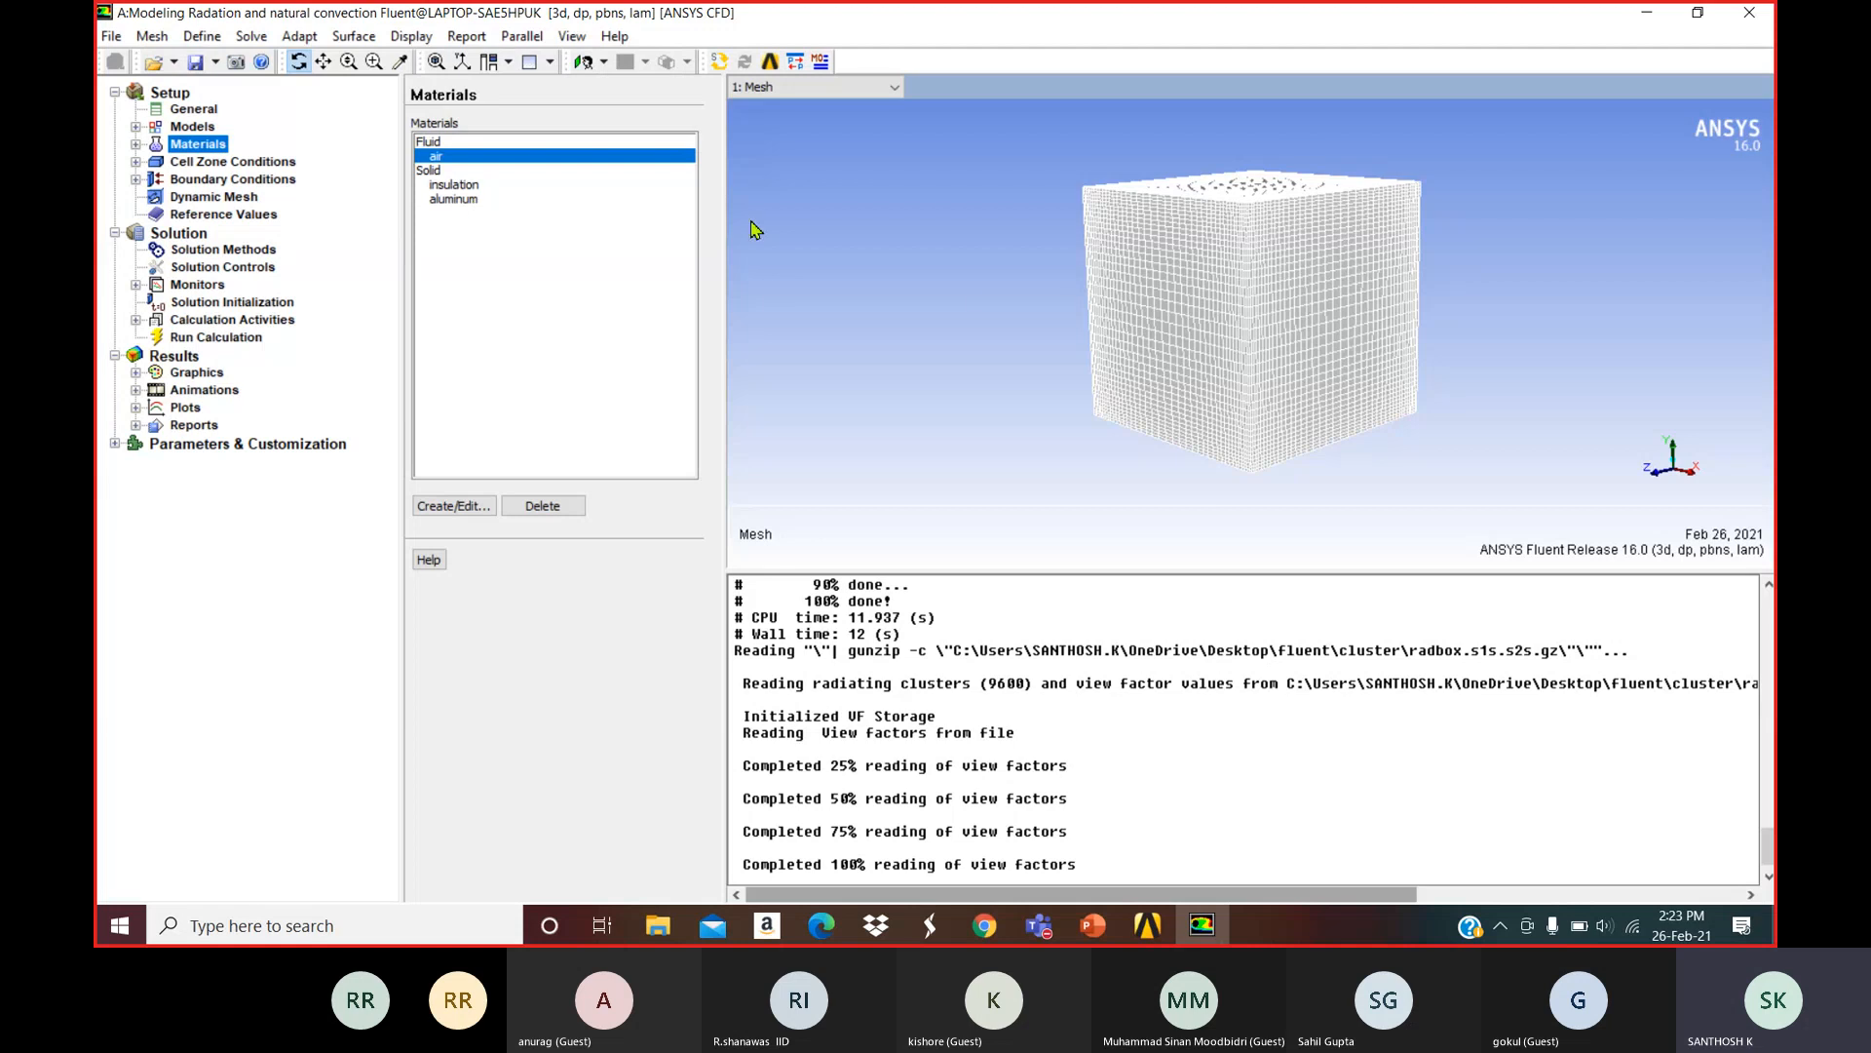
# Check which material is assigned to the fluid cell zone and accept its conditions.
pyautogui.moveTo(1341, 396); pyautogui.dragTo(1387, 408)
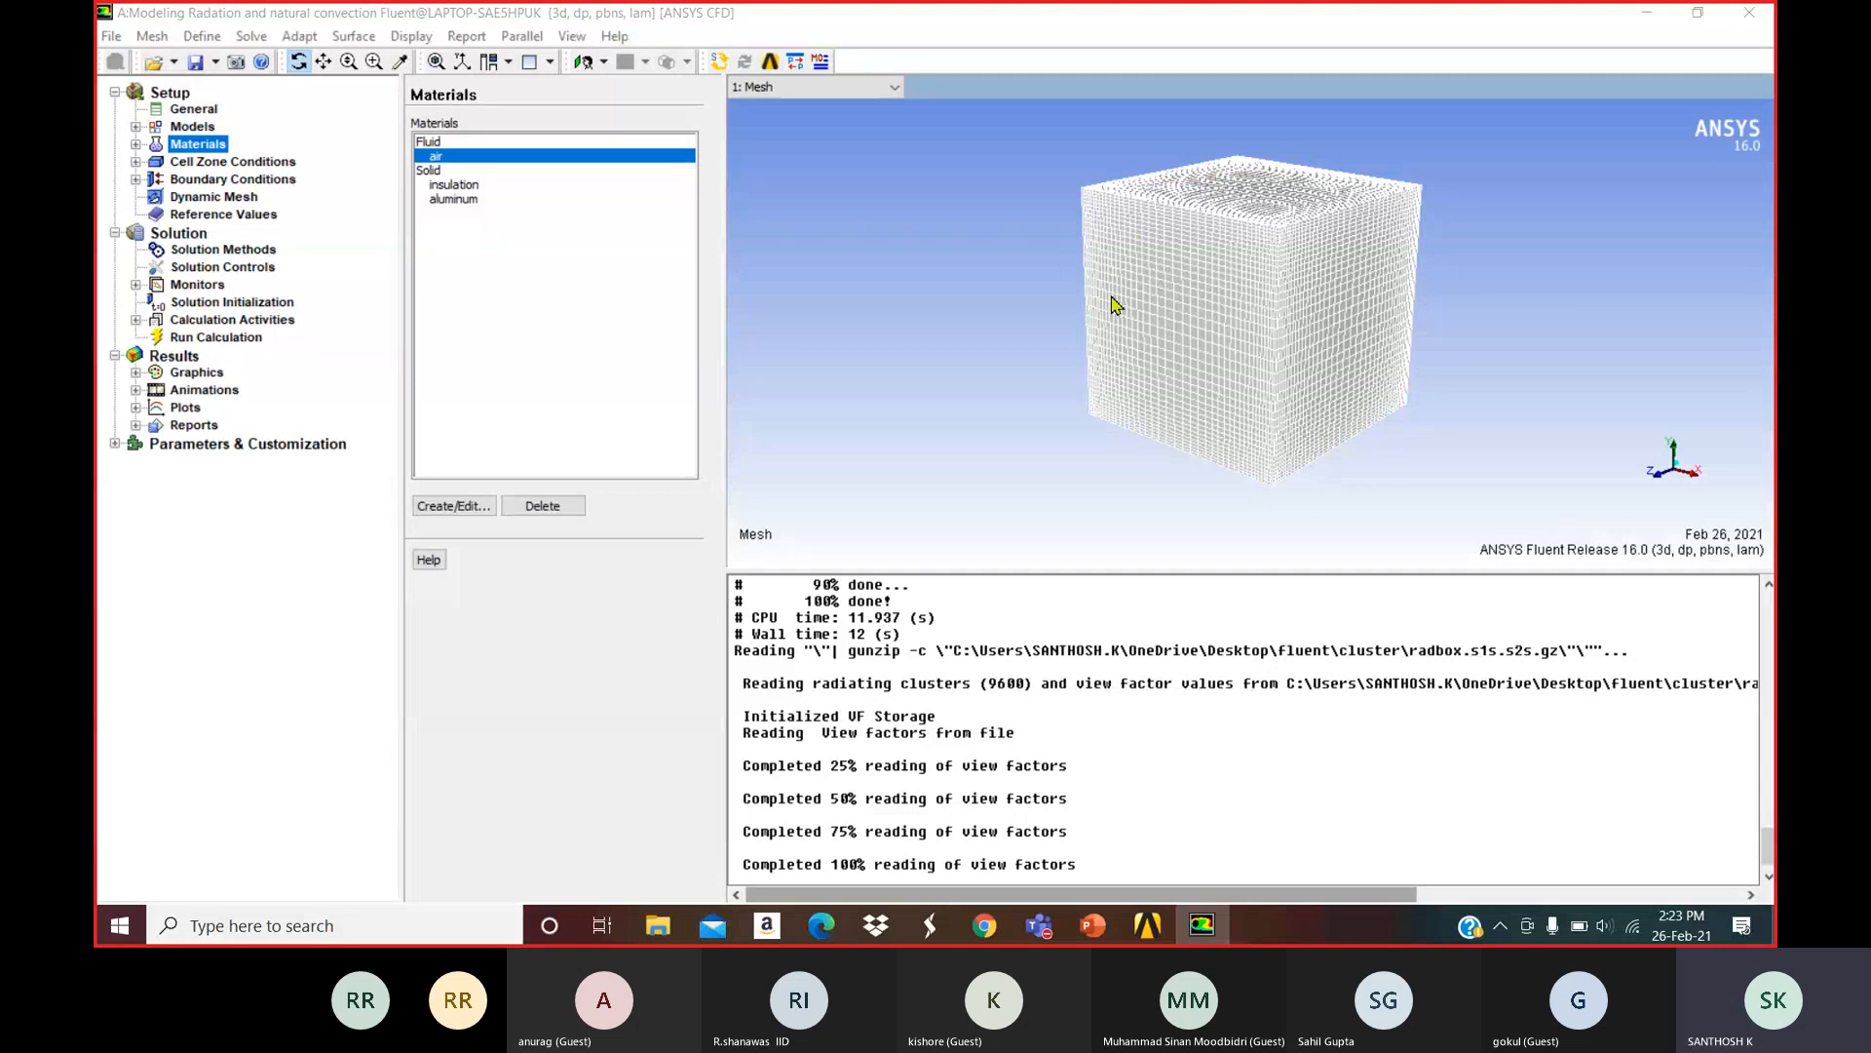
pyautogui.click(234, 165)
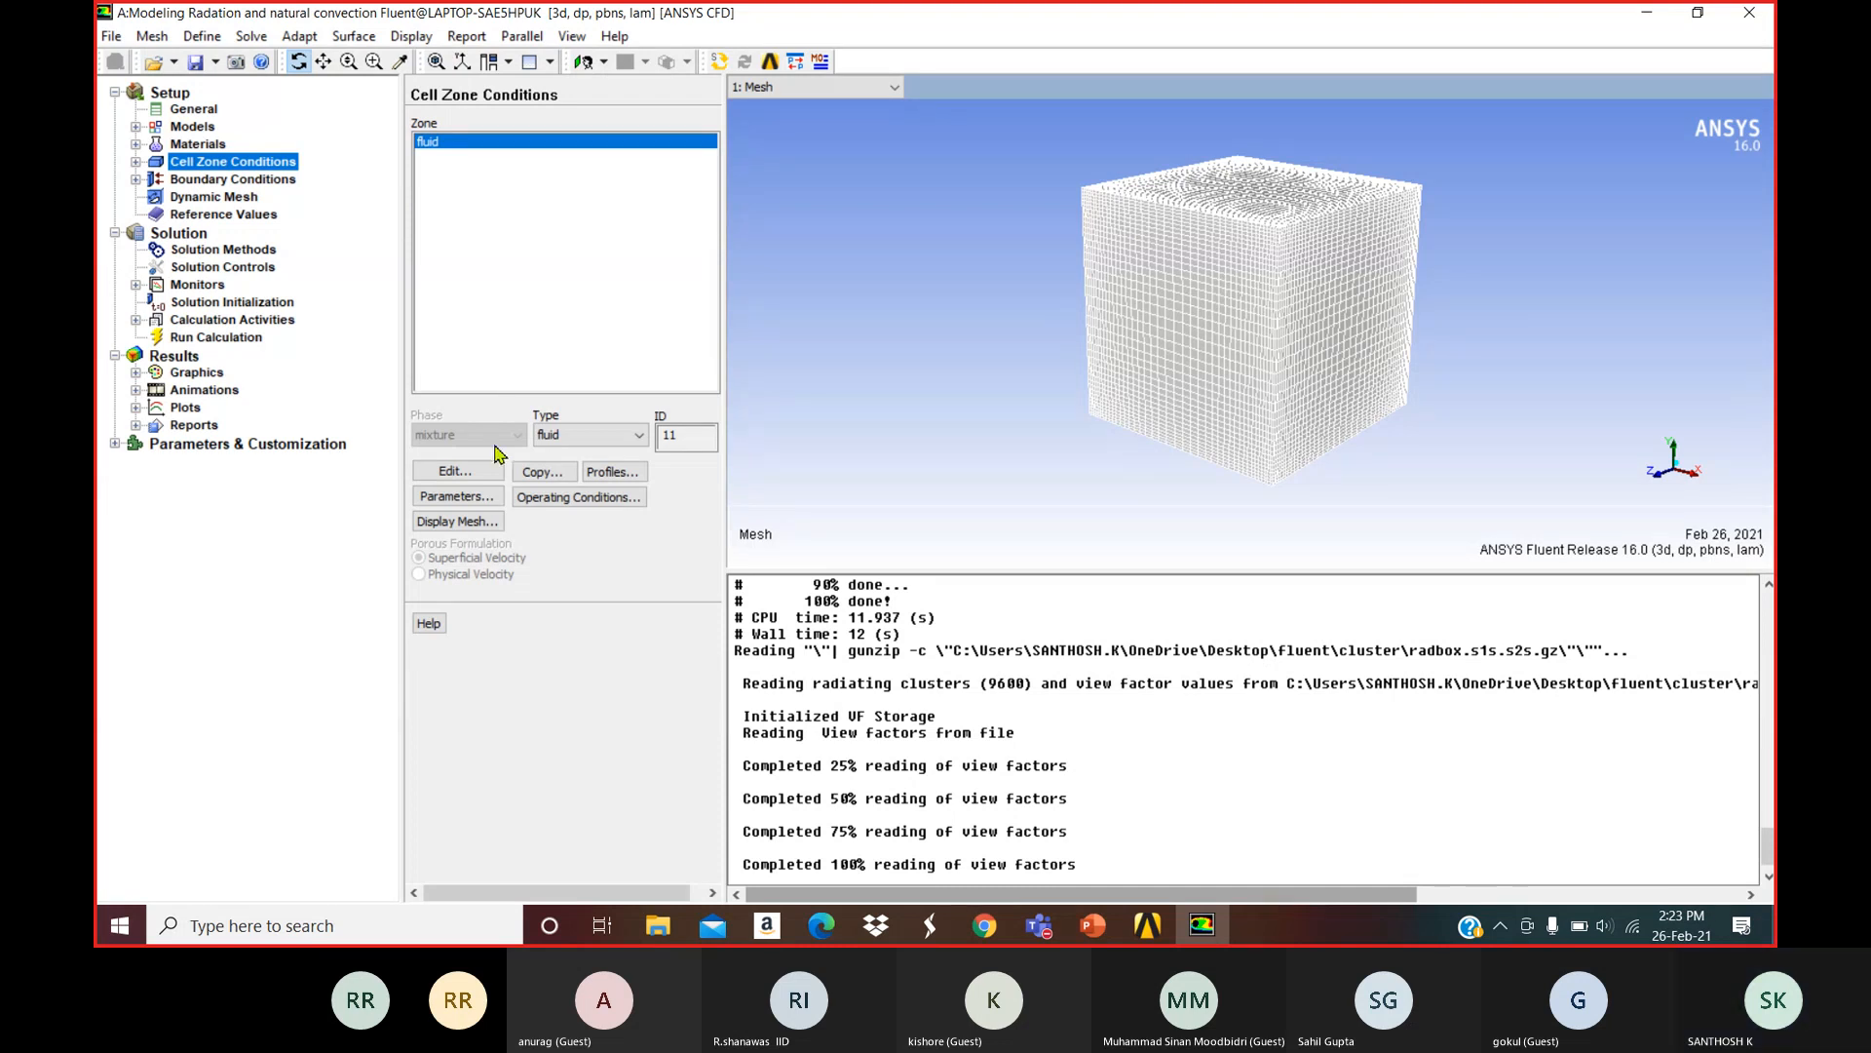
pyautogui.click(466, 475)
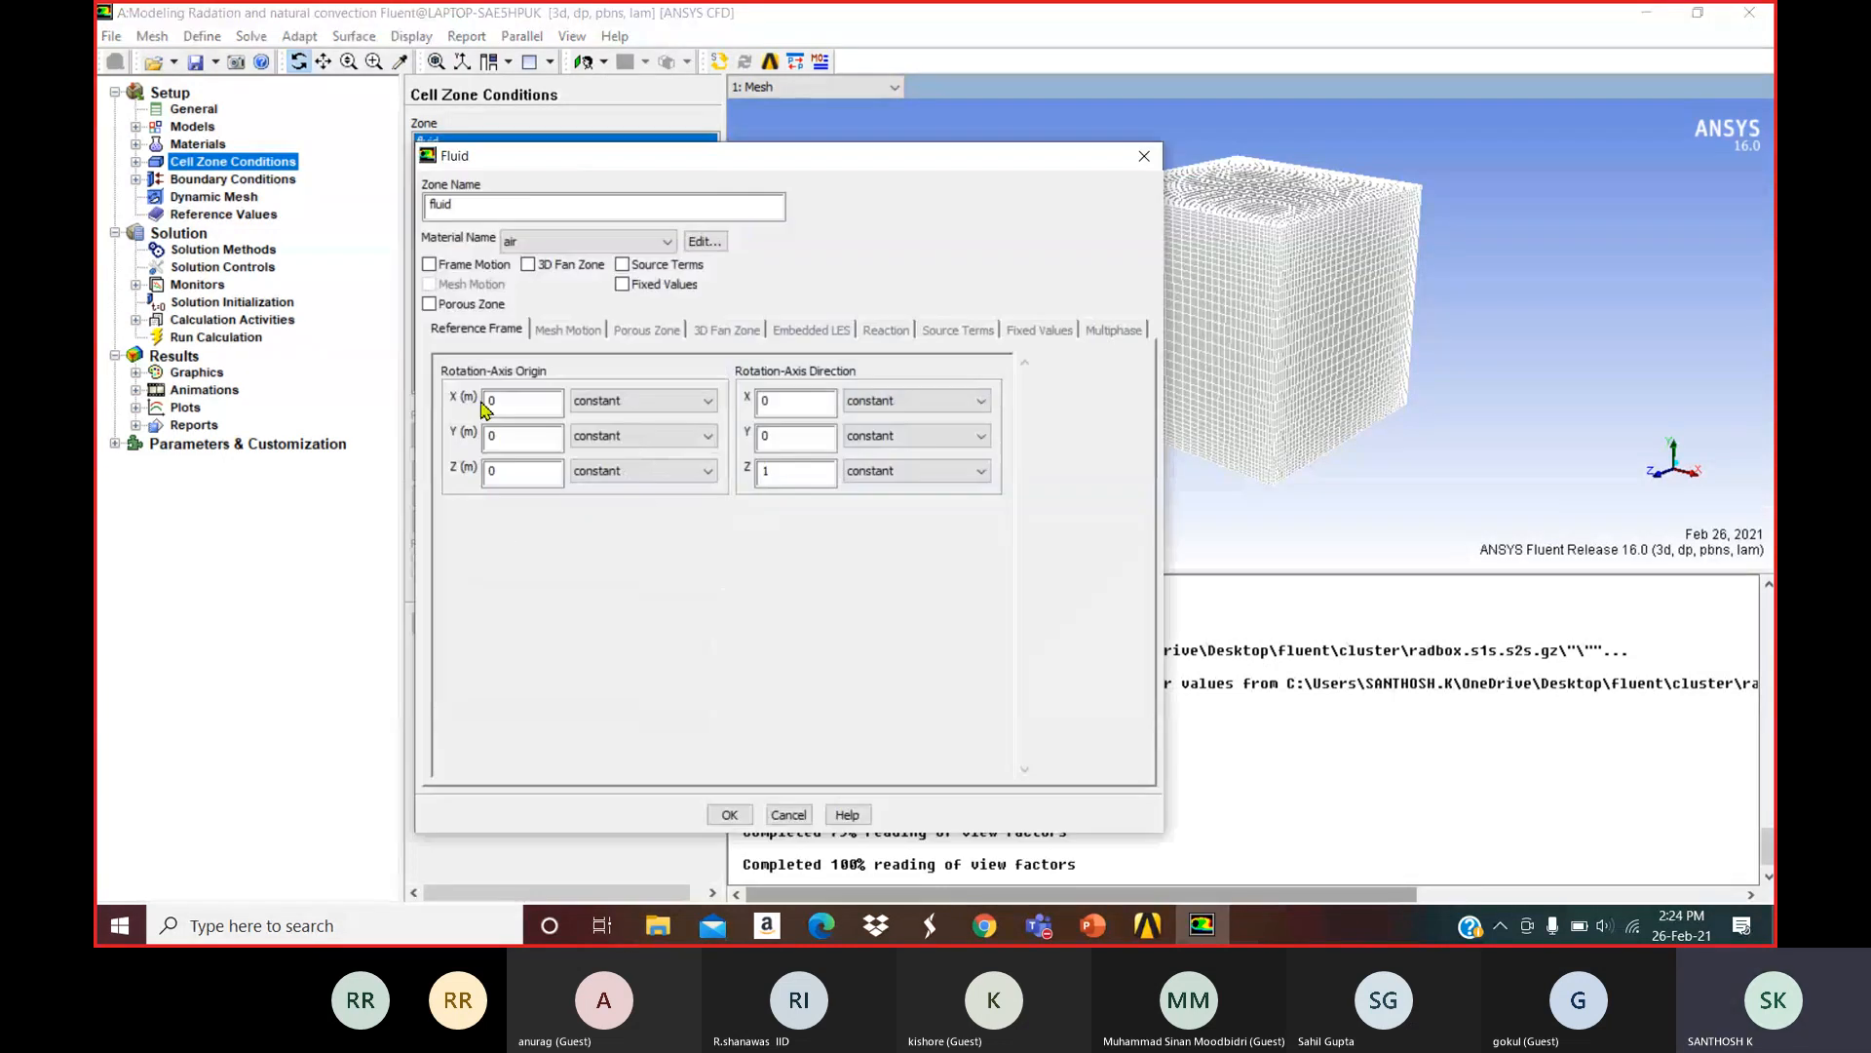
pyautogui.click(554, 242)
pyautogui.click(553, 242)
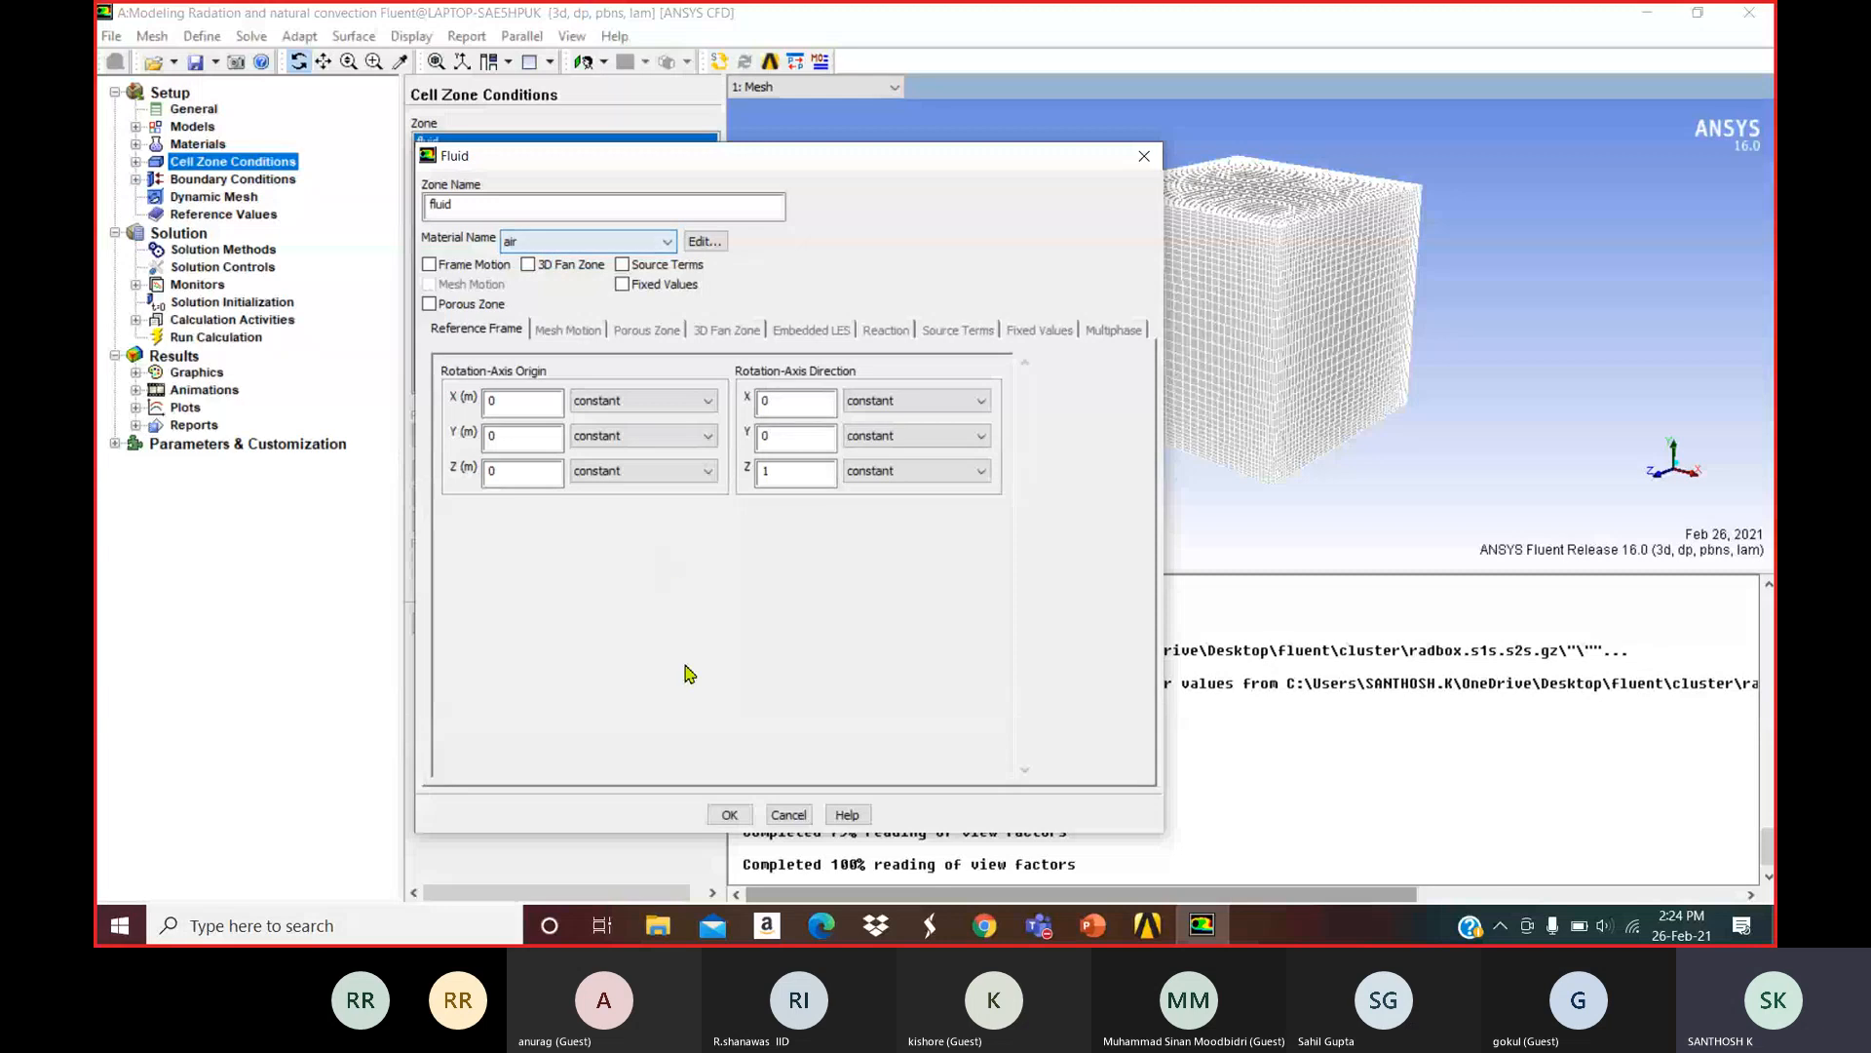
pyautogui.click(727, 813)
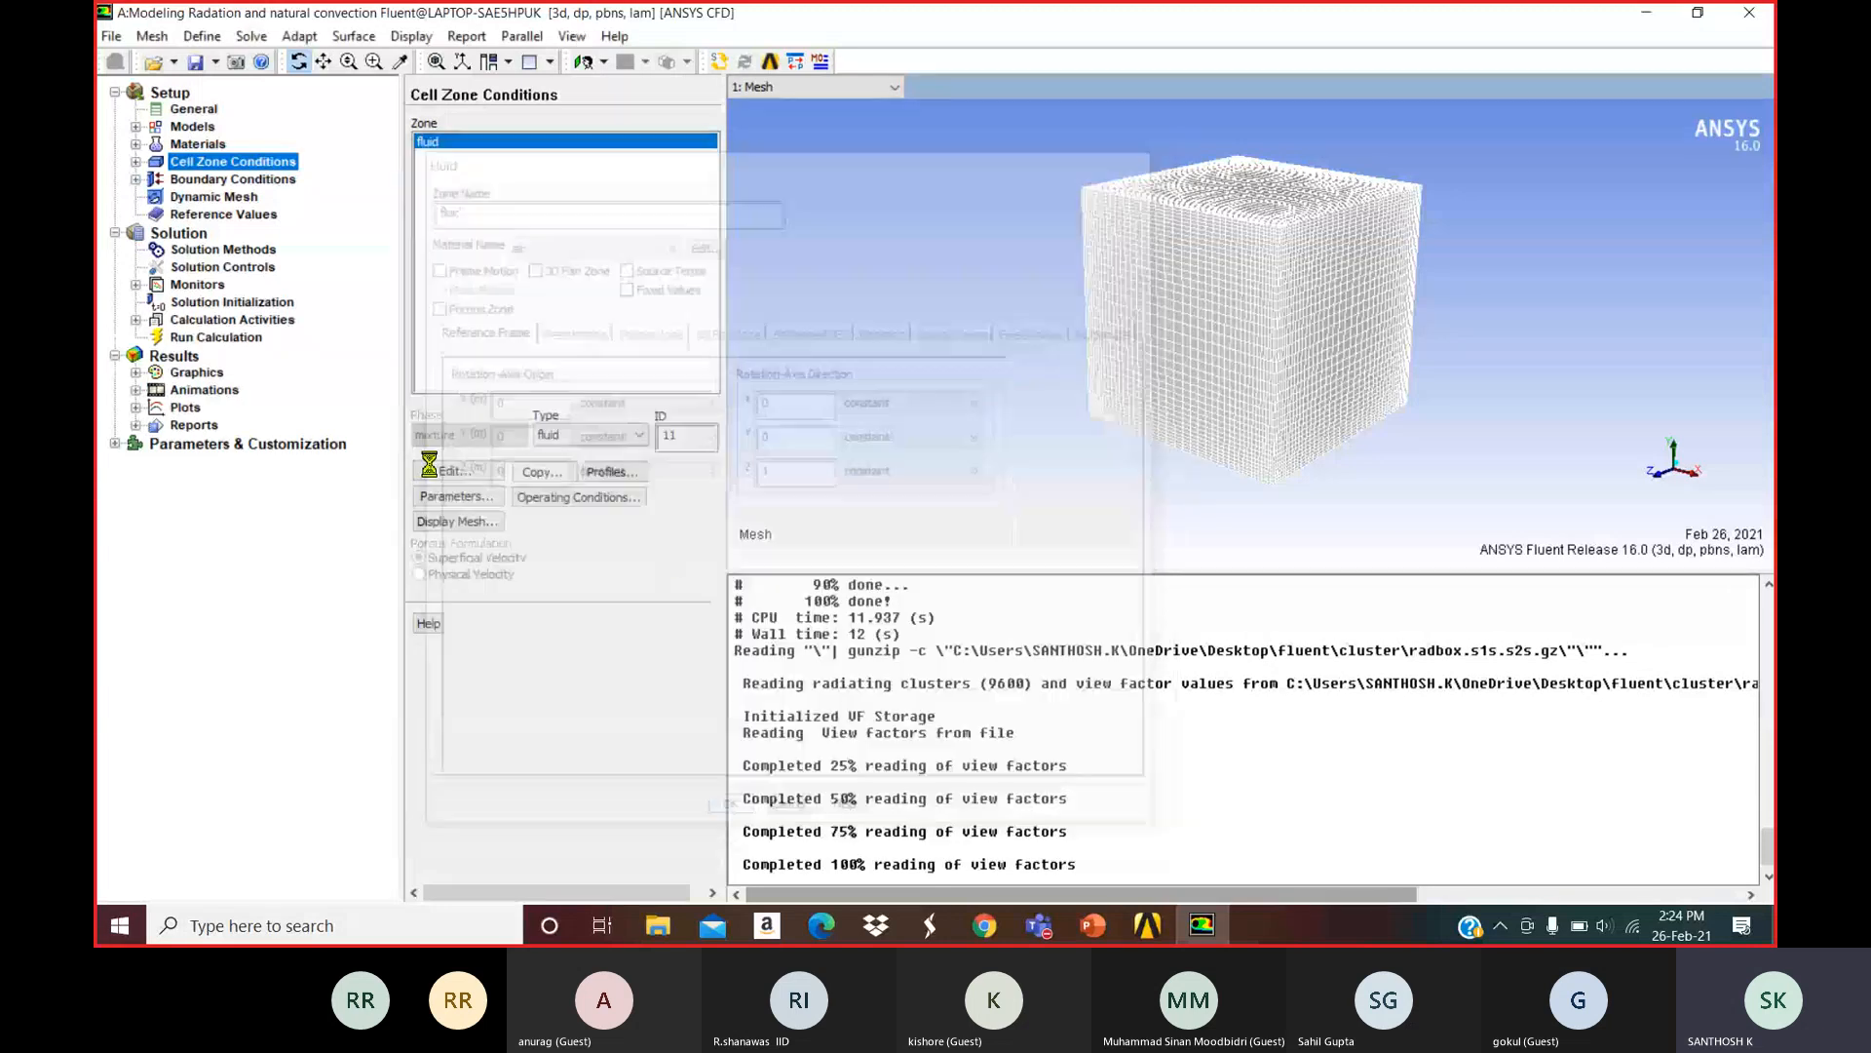
# Give the wall w-high-x a Mixed thermal condition with a heat transfer coefficient of 5 W/m2-K.
pyautogui.click(247, 181)
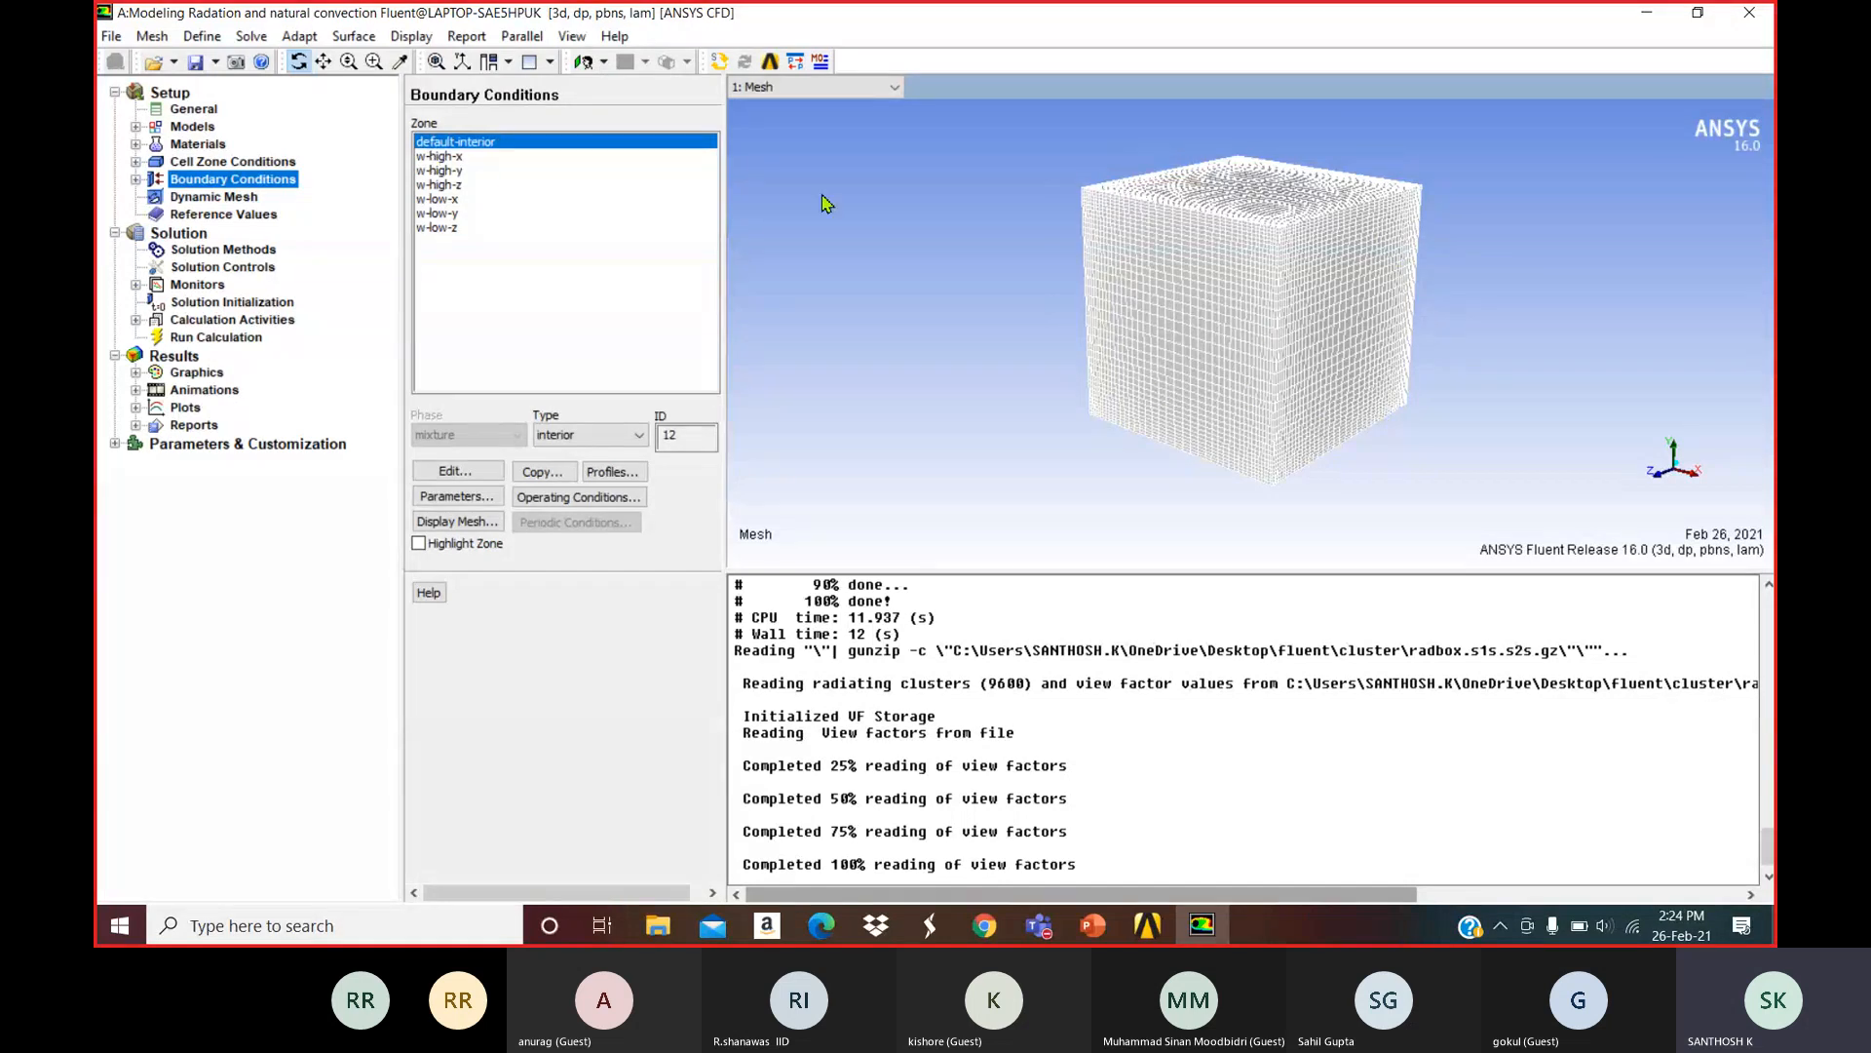
pyautogui.click(475, 157)
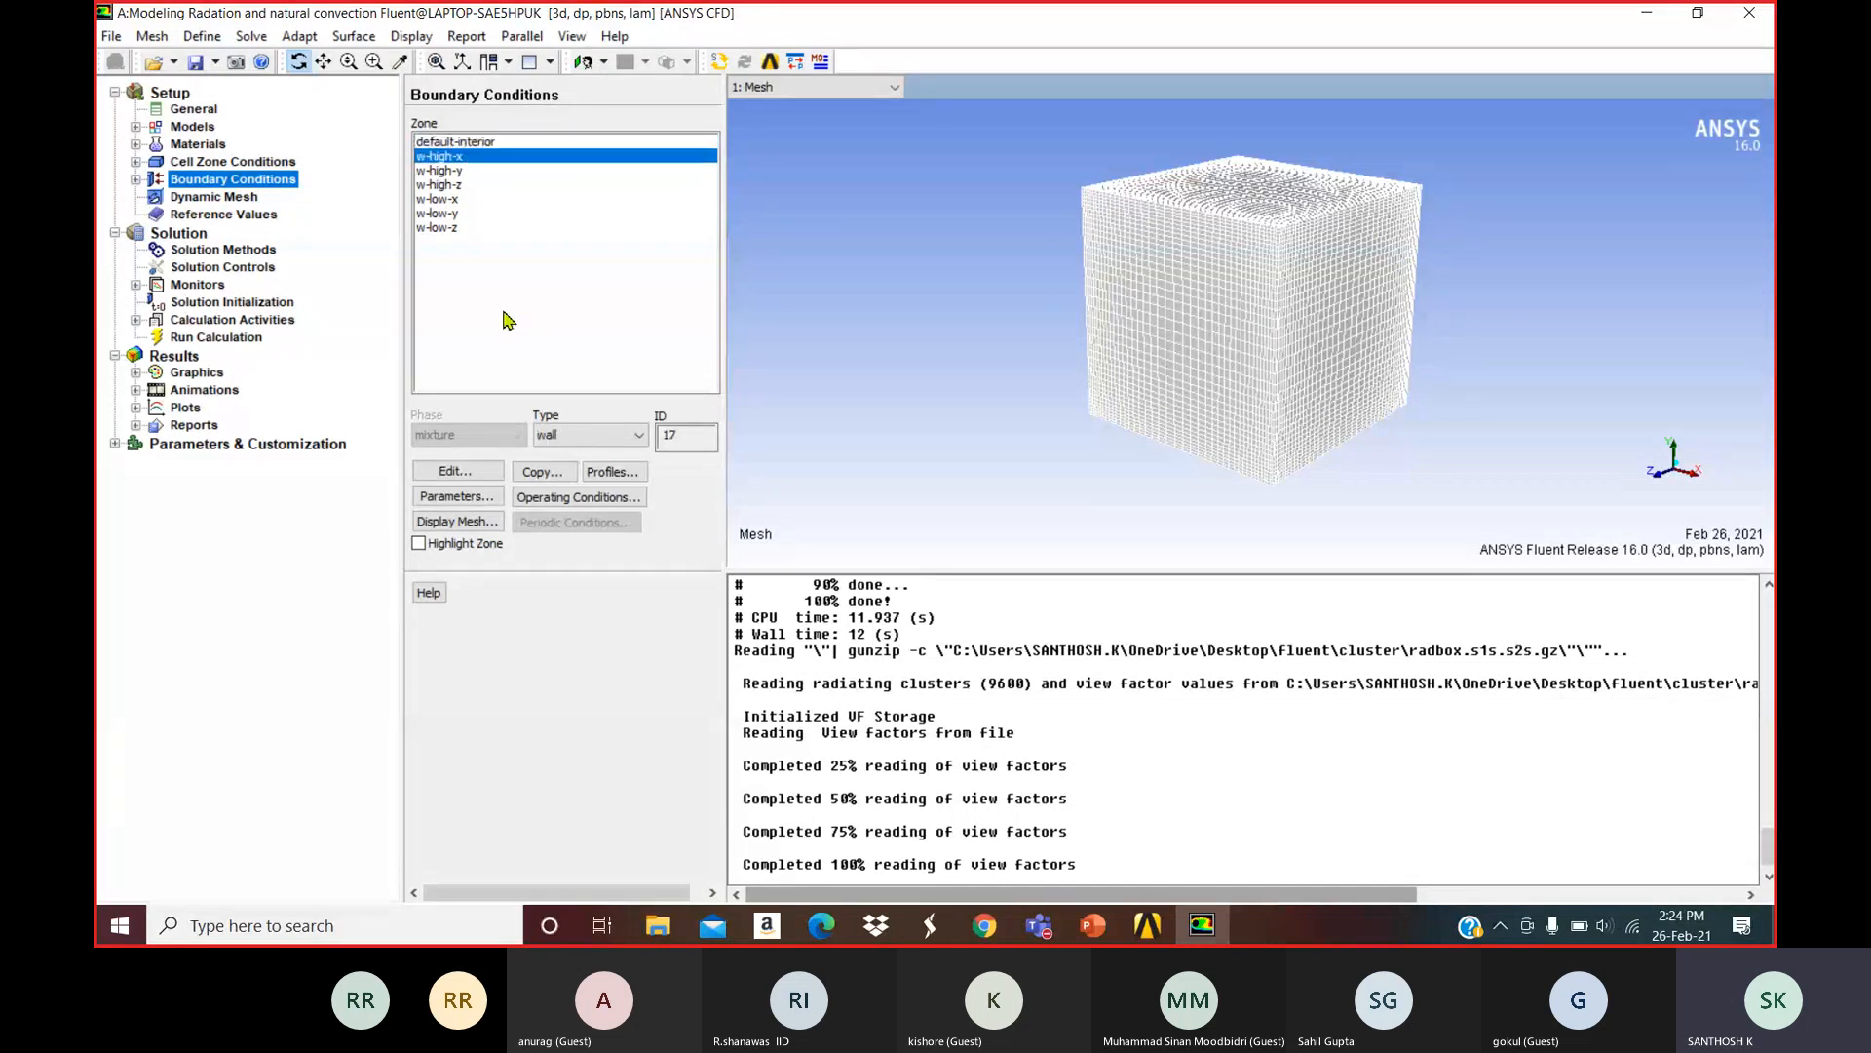
pyautogui.click(456, 471)
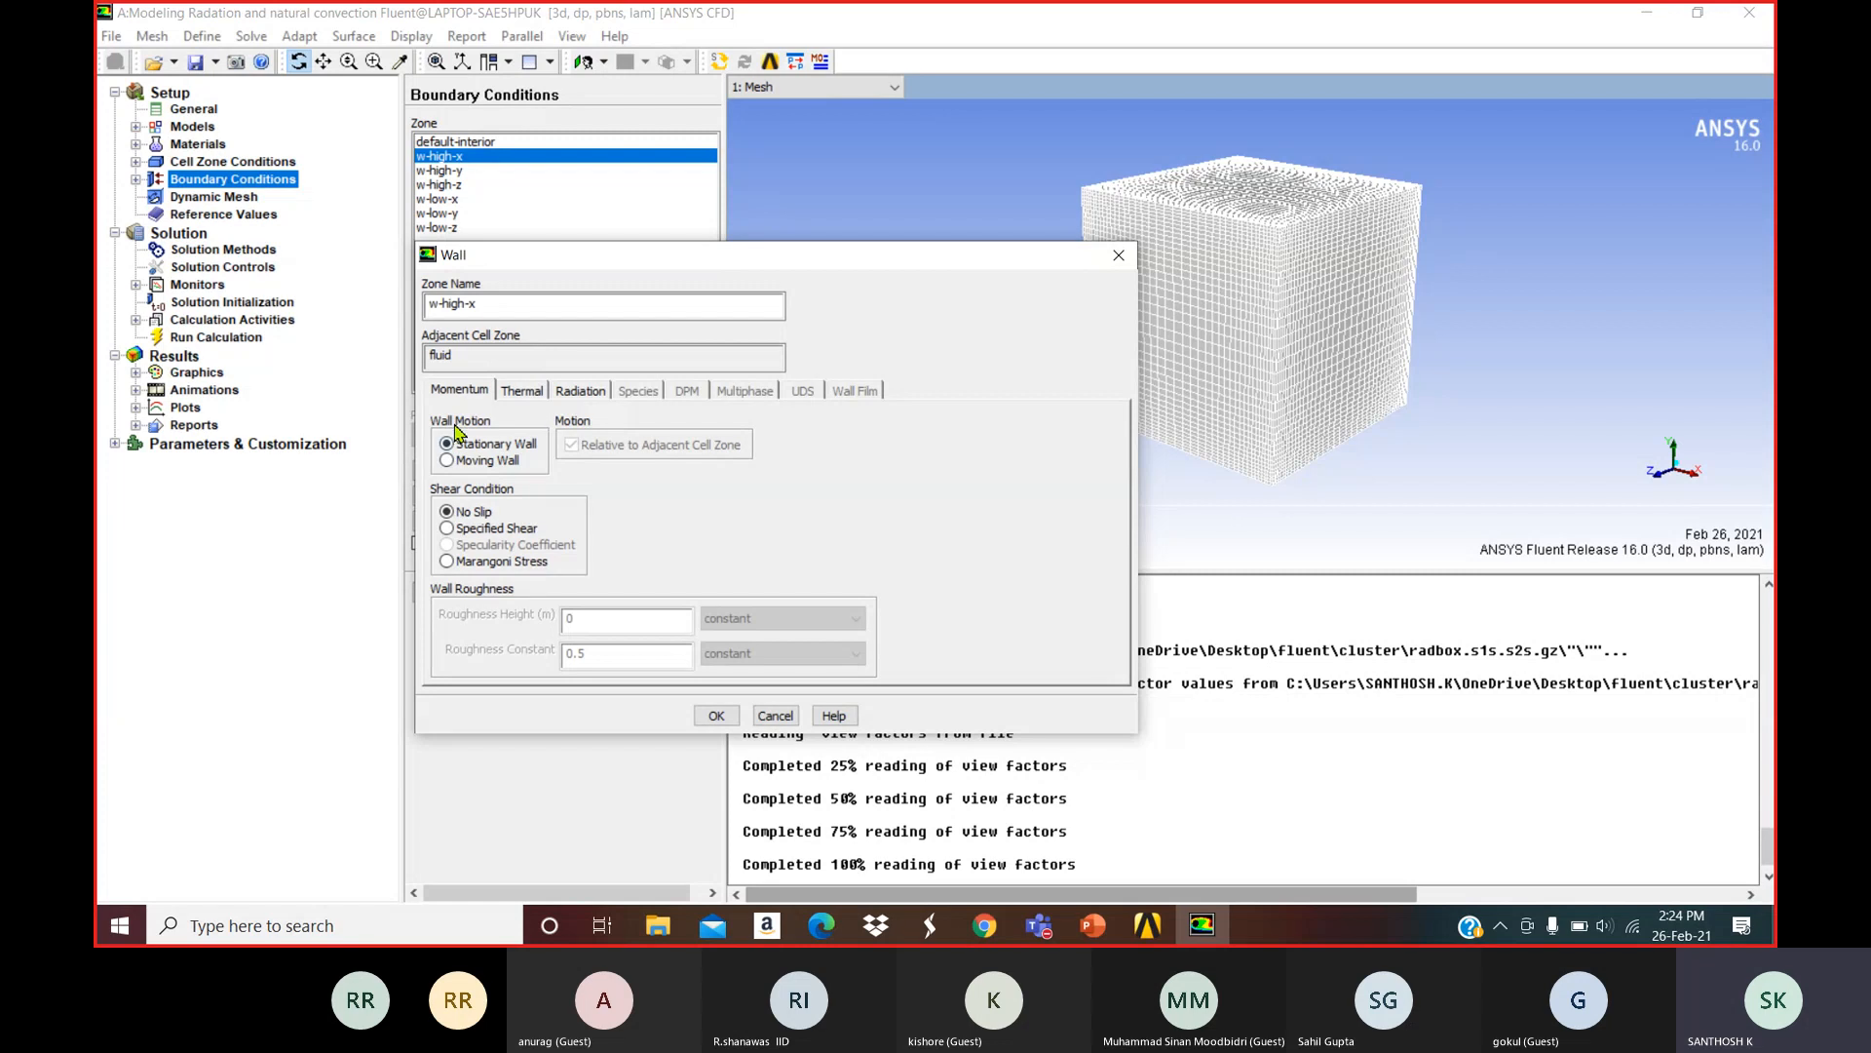
pyautogui.click(509, 394)
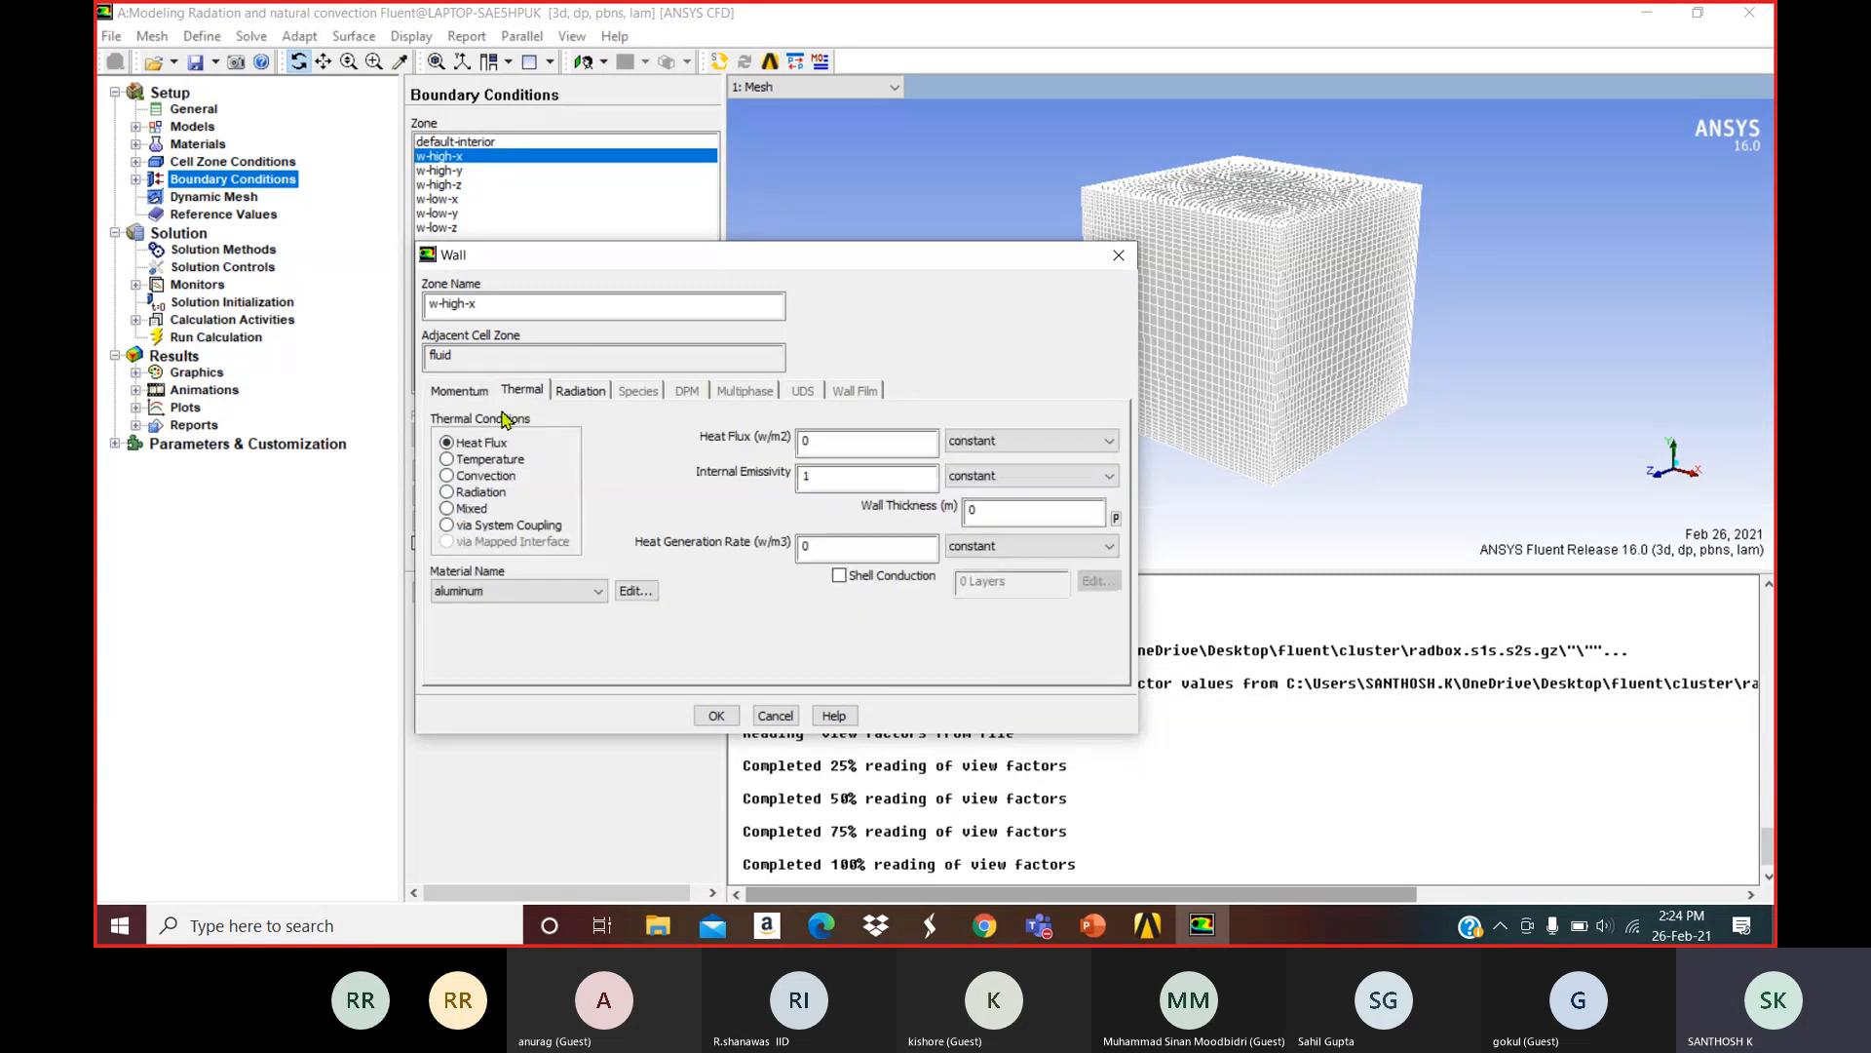
pyautogui.click(447, 508)
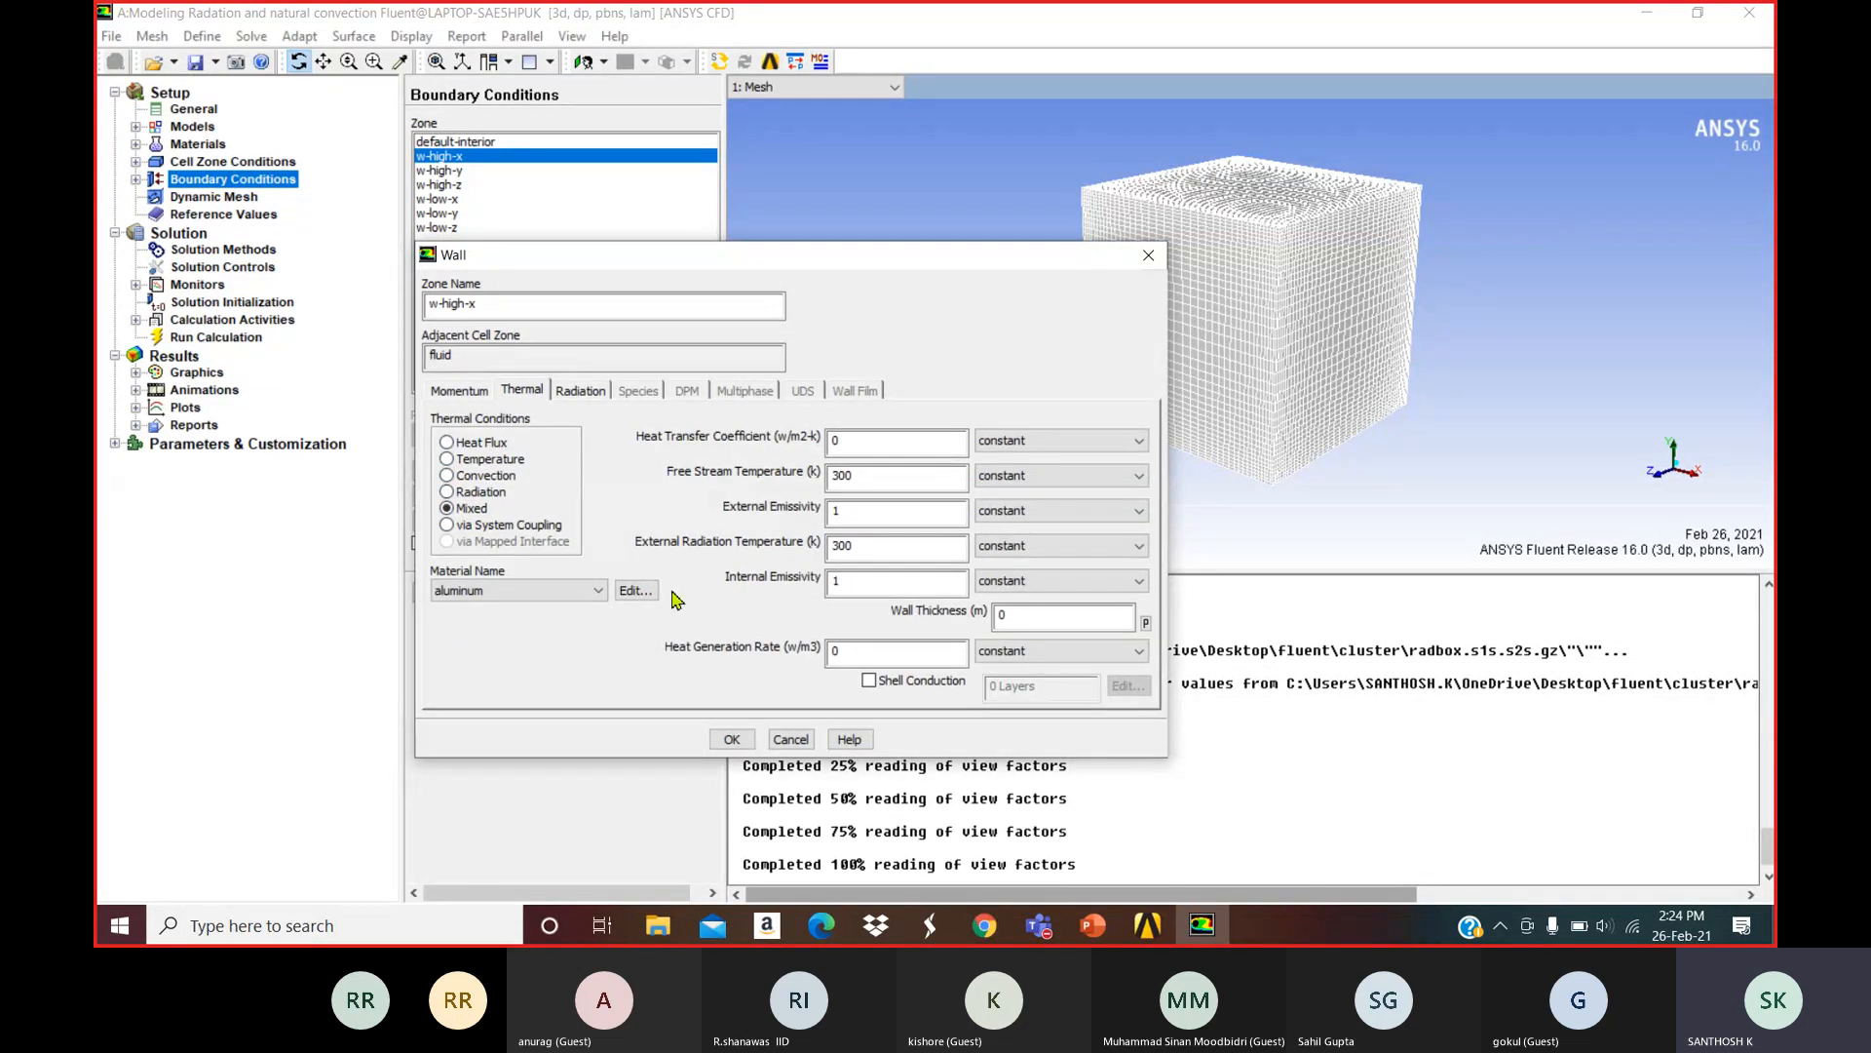
pyautogui.moveTo(873, 441); pyautogui.dragTo(822, 444)
pyautogui.write('5')
# Look up the ambient temperature on the PowerPoint slide, return to Fluent and set w-high-x's free stream temperature to 293.15 K.
pyautogui.doubleClick(904, 488)
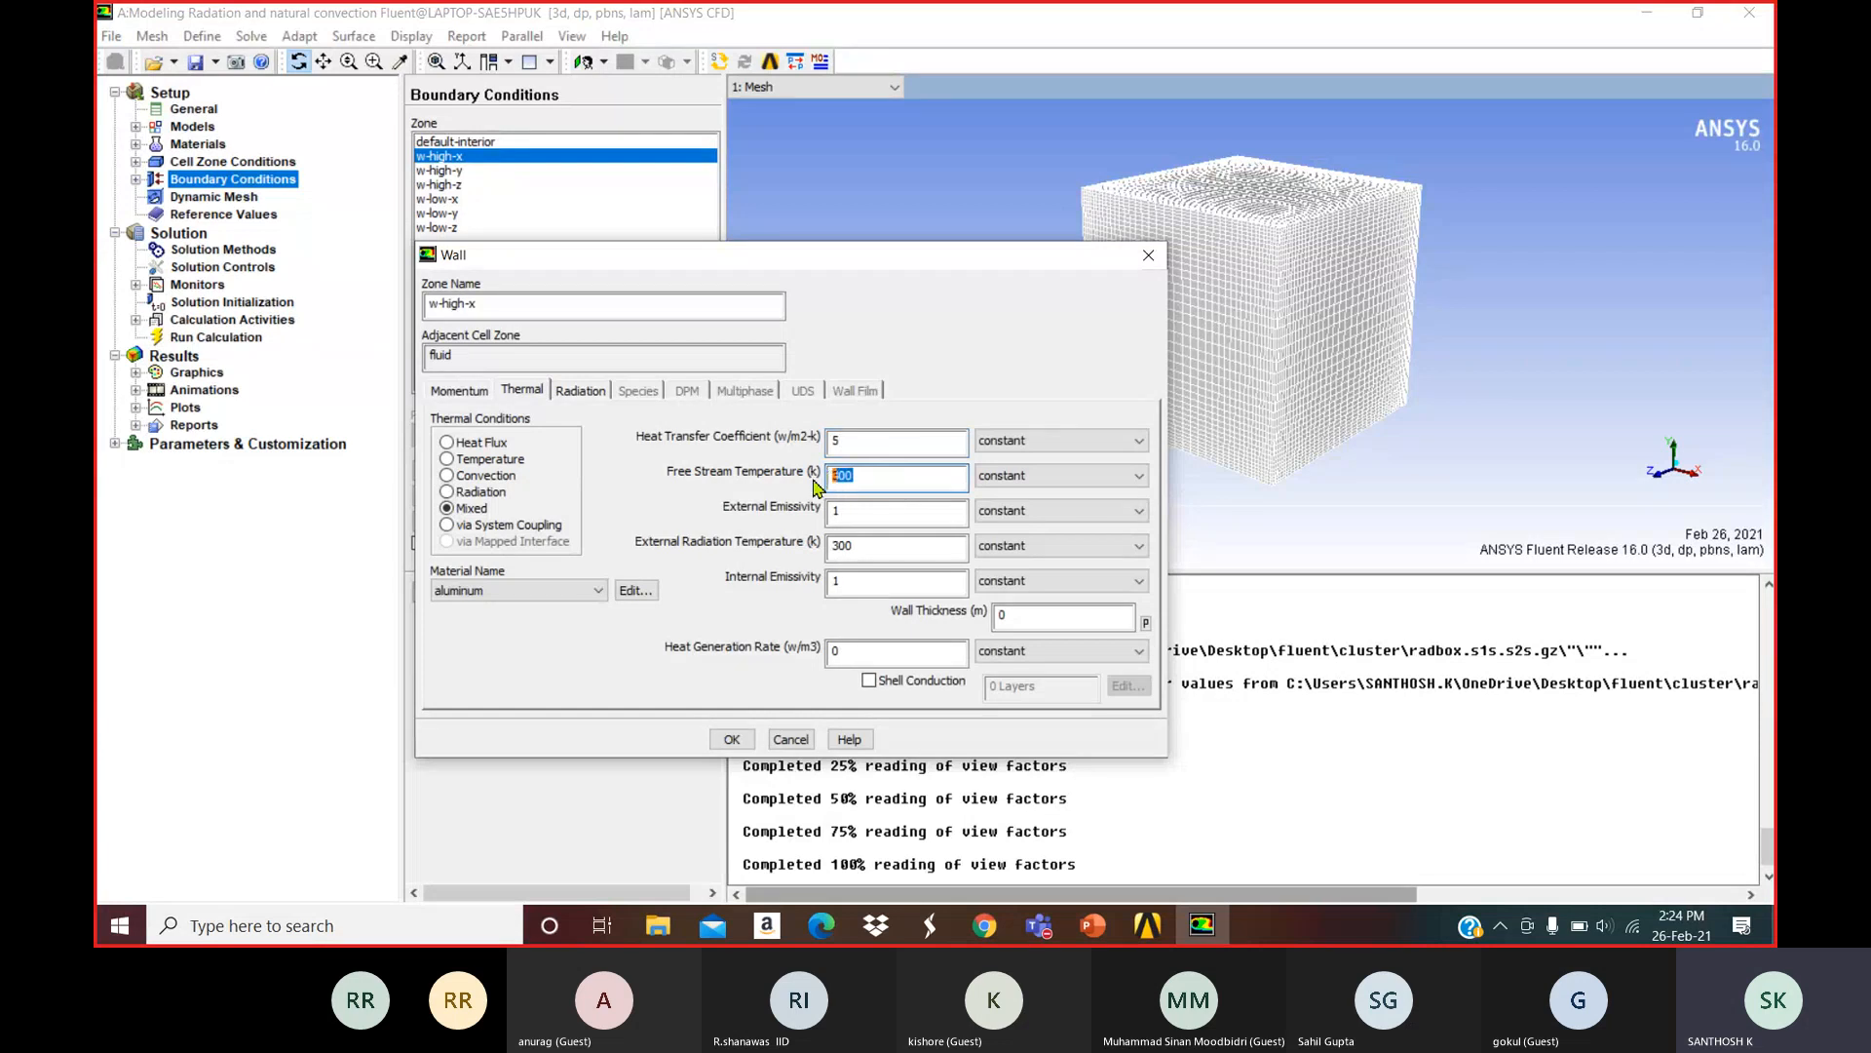
pyautogui.click(1114, 941)
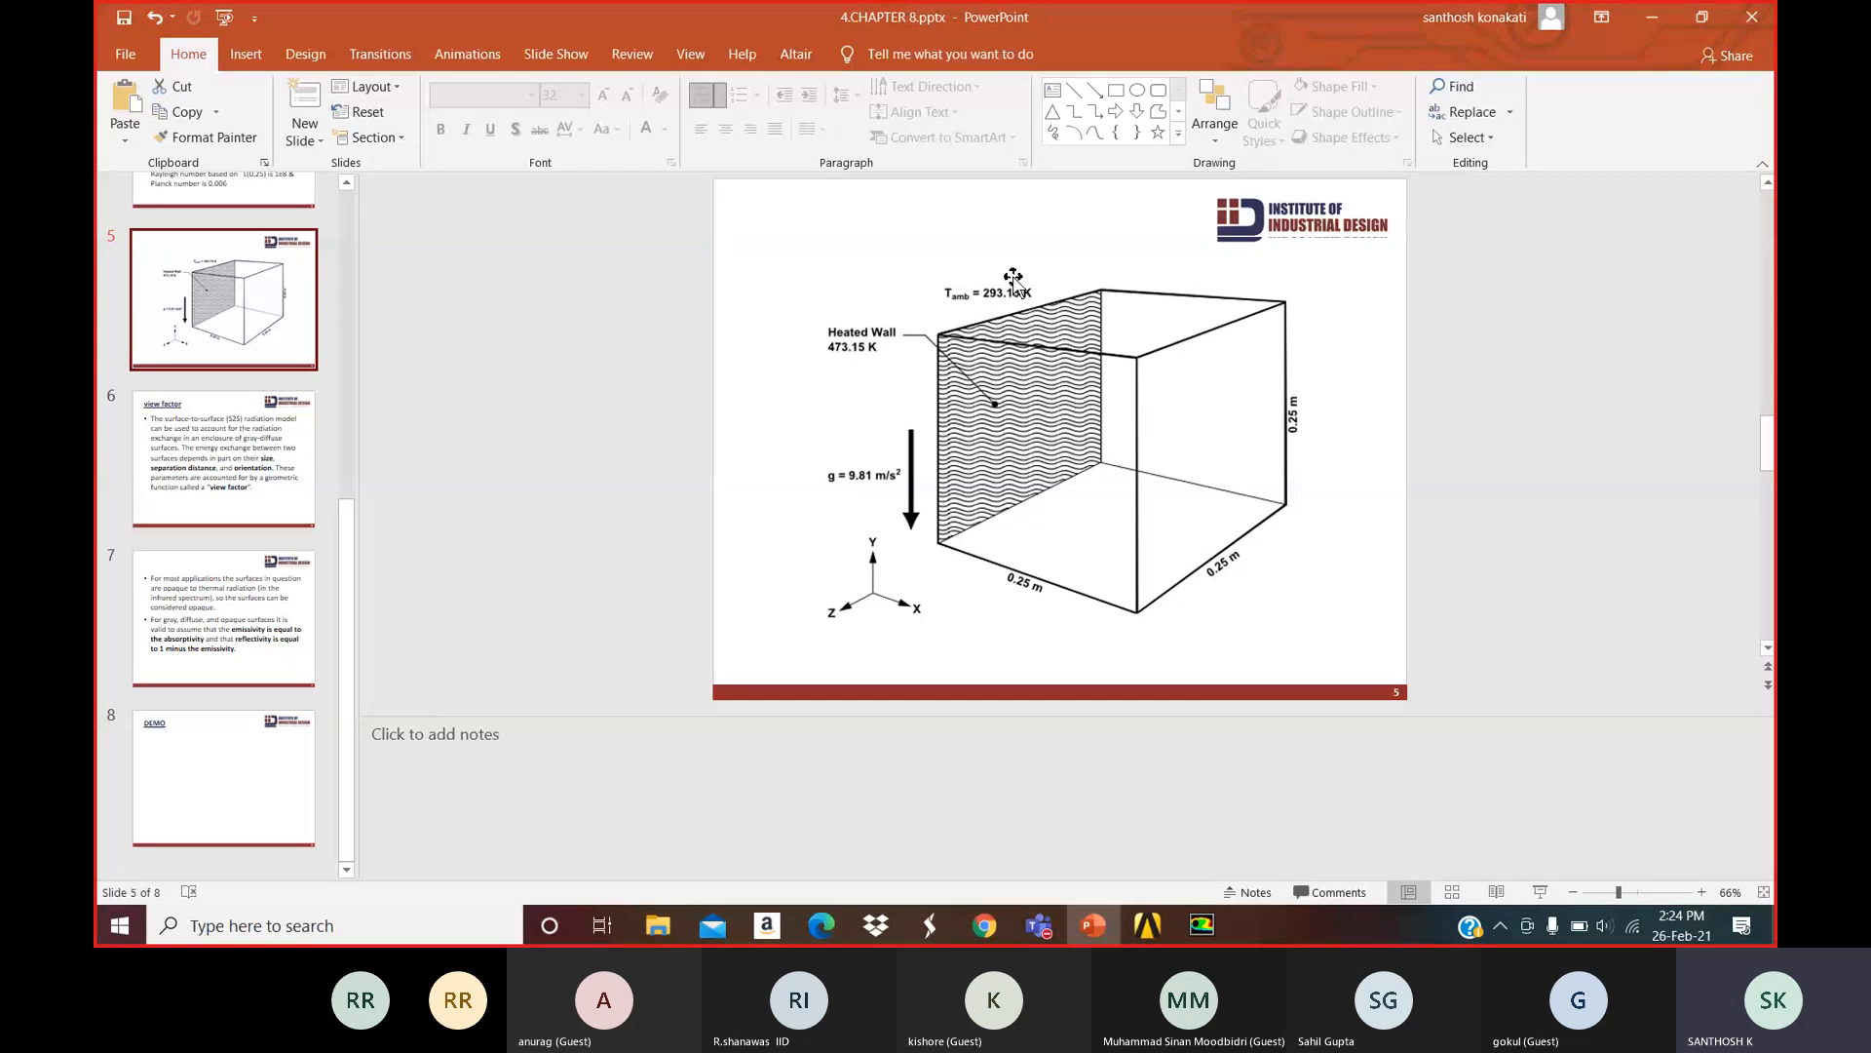
pyautogui.hotkey('alt', 'Tab')
pyautogui.write('293')
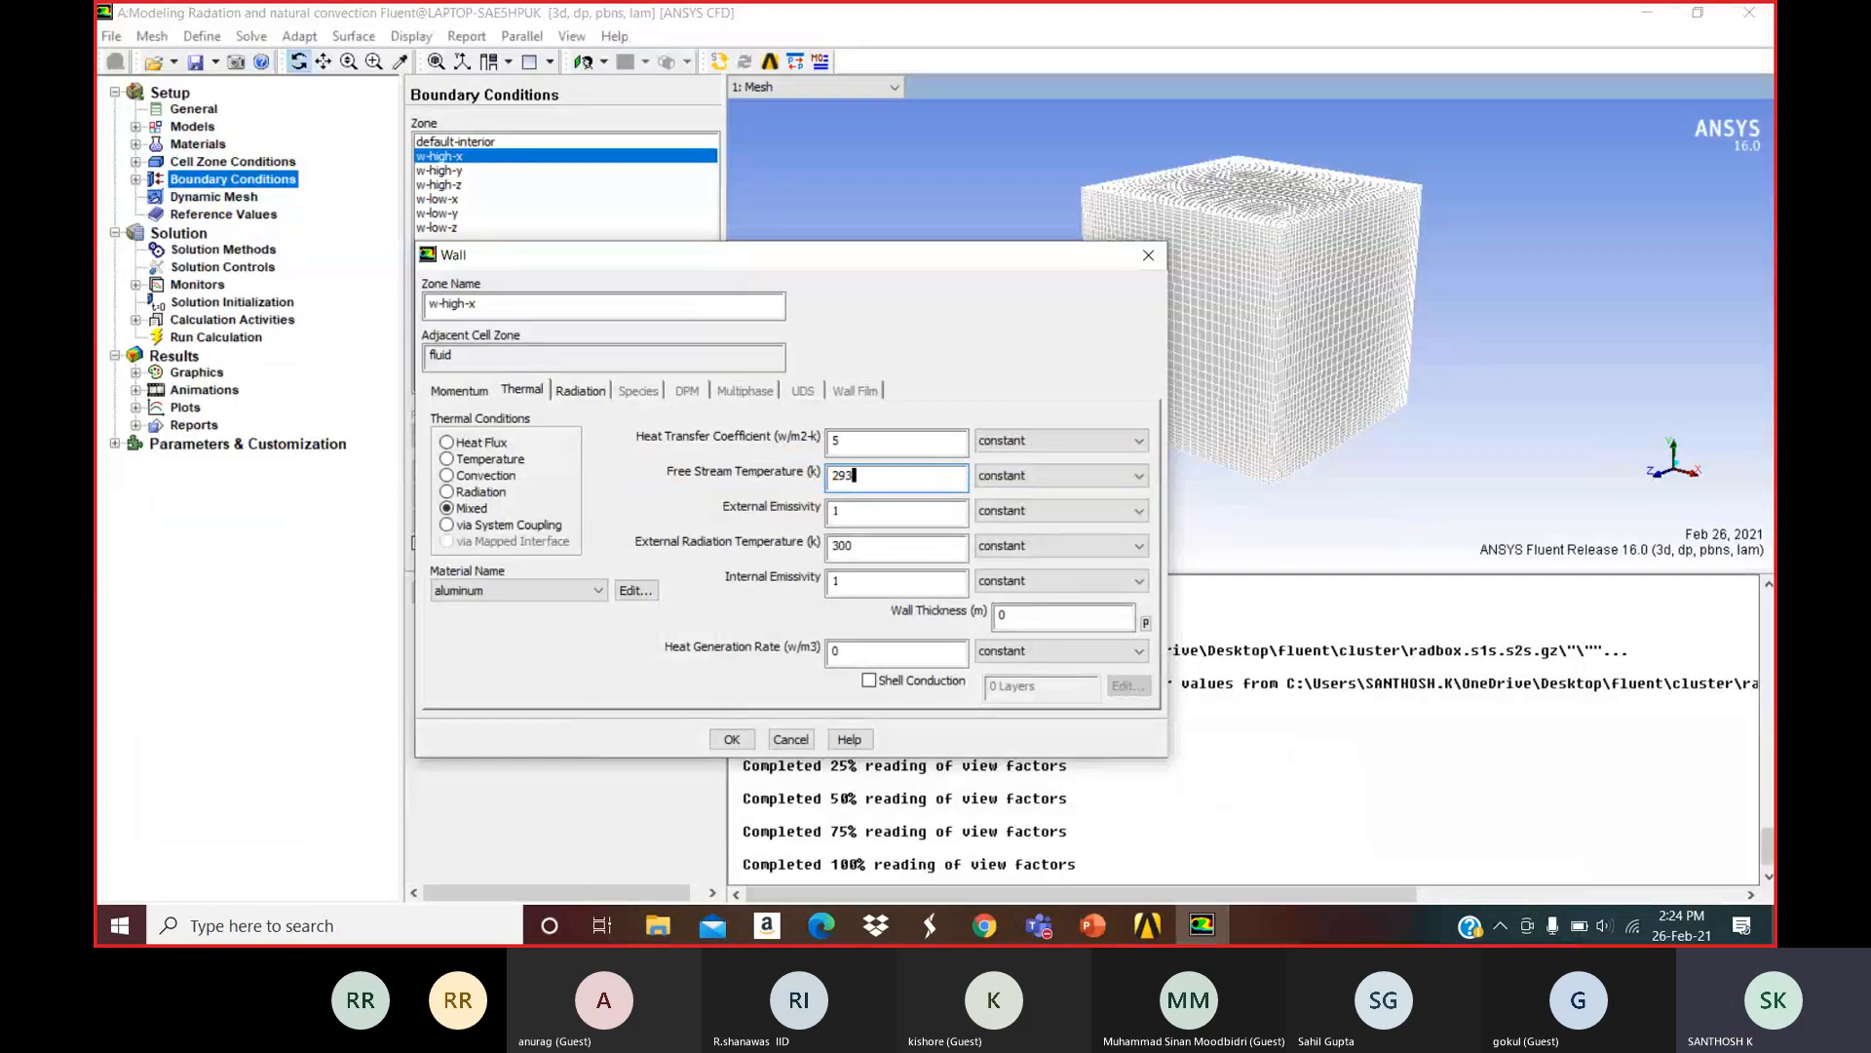
pyautogui.write('.15')
# Set w-high-x's external emissivity to 0.75, external radiation temperature to 300 K and internal emissivity to 0.95.
pyautogui.moveTo(955, 509); pyautogui.dragTo(807, 522)
pyautogui.write('0.7')
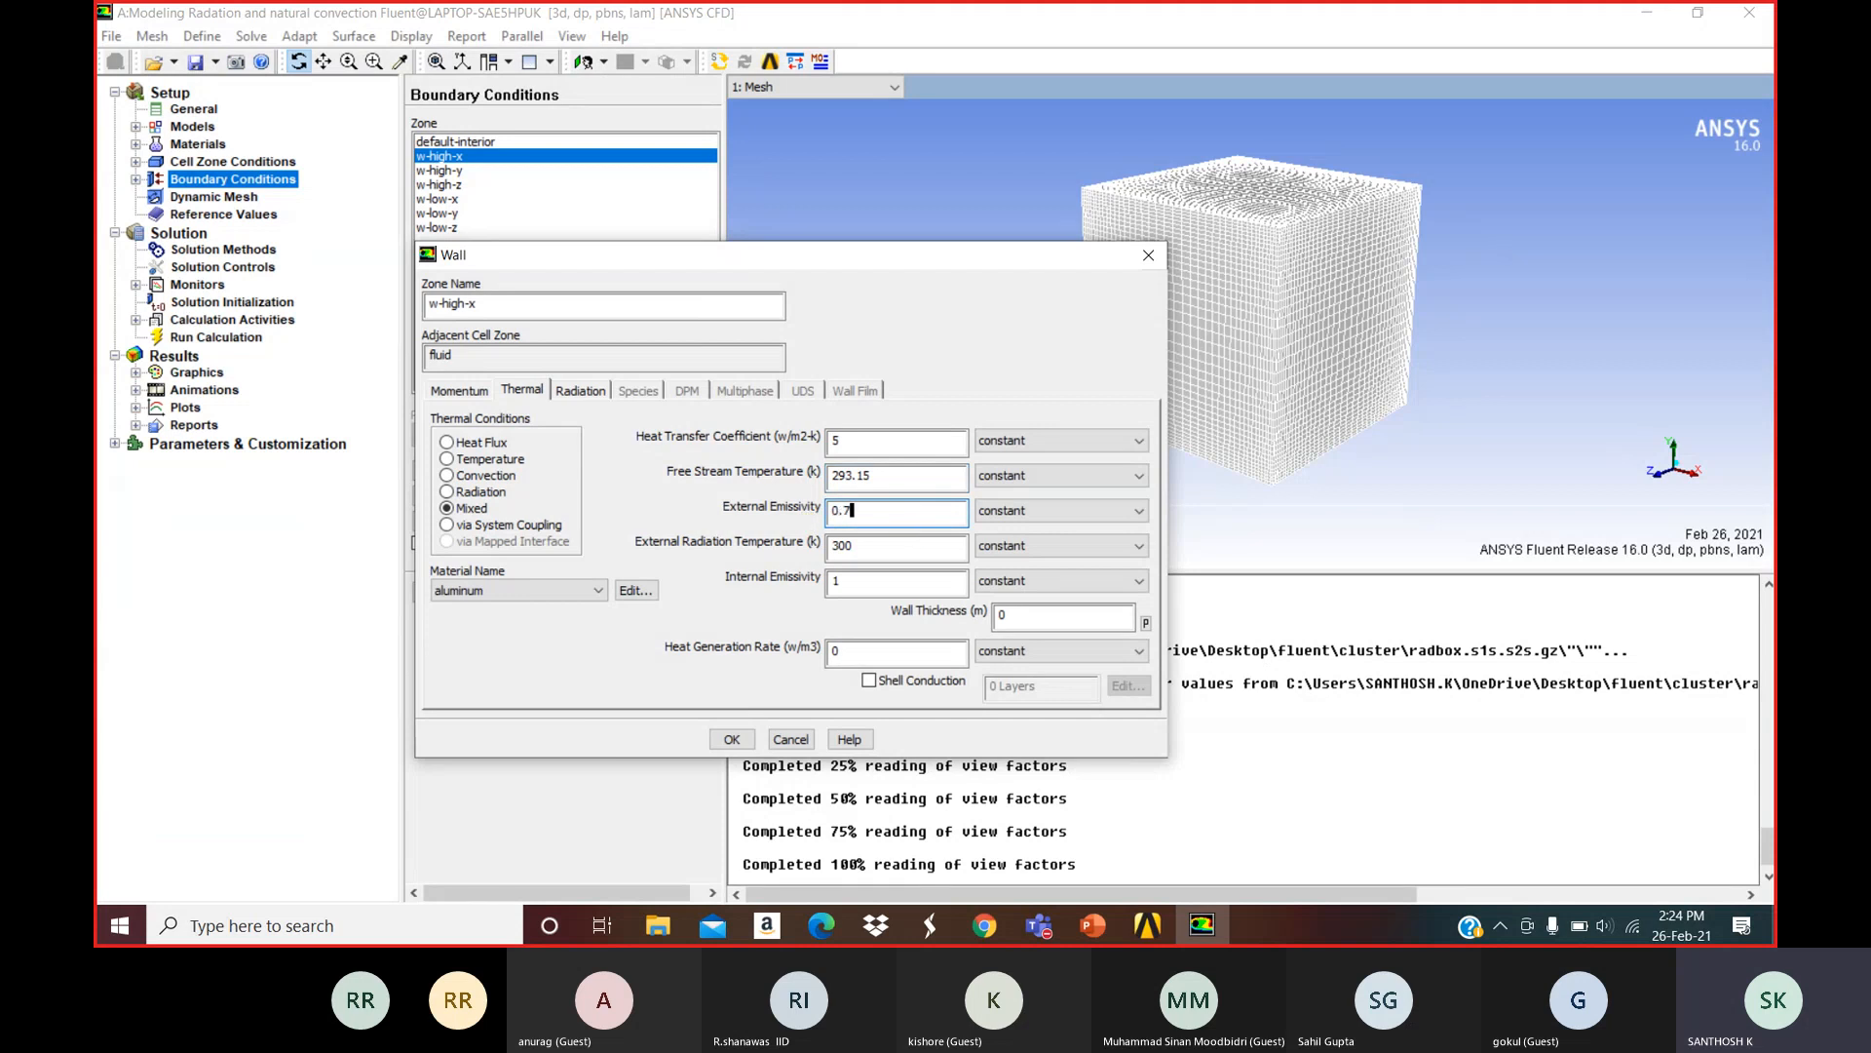
pyautogui.write('5')
pyautogui.click(905, 548)
pyautogui.moveTo(906, 549); pyautogui.dragTo(831, 548)
pyautogui.write('300')
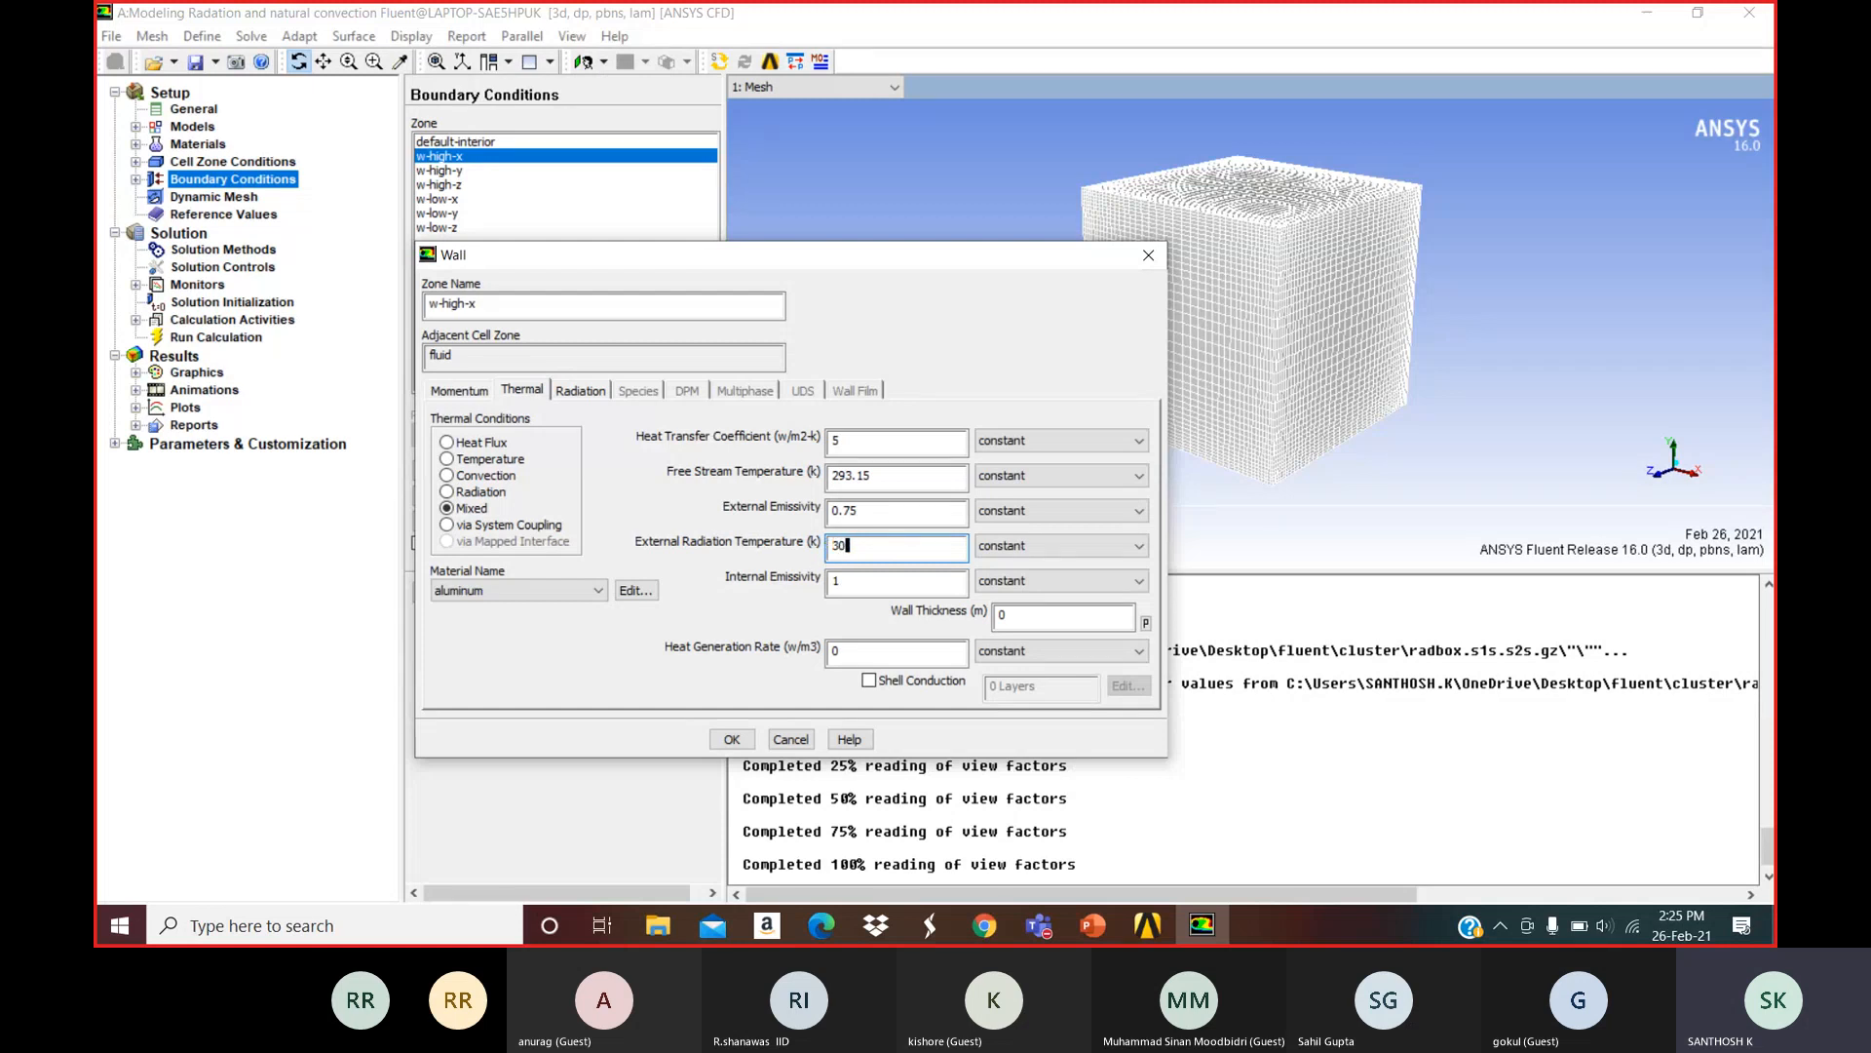
pyautogui.doubleClick(859, 584)
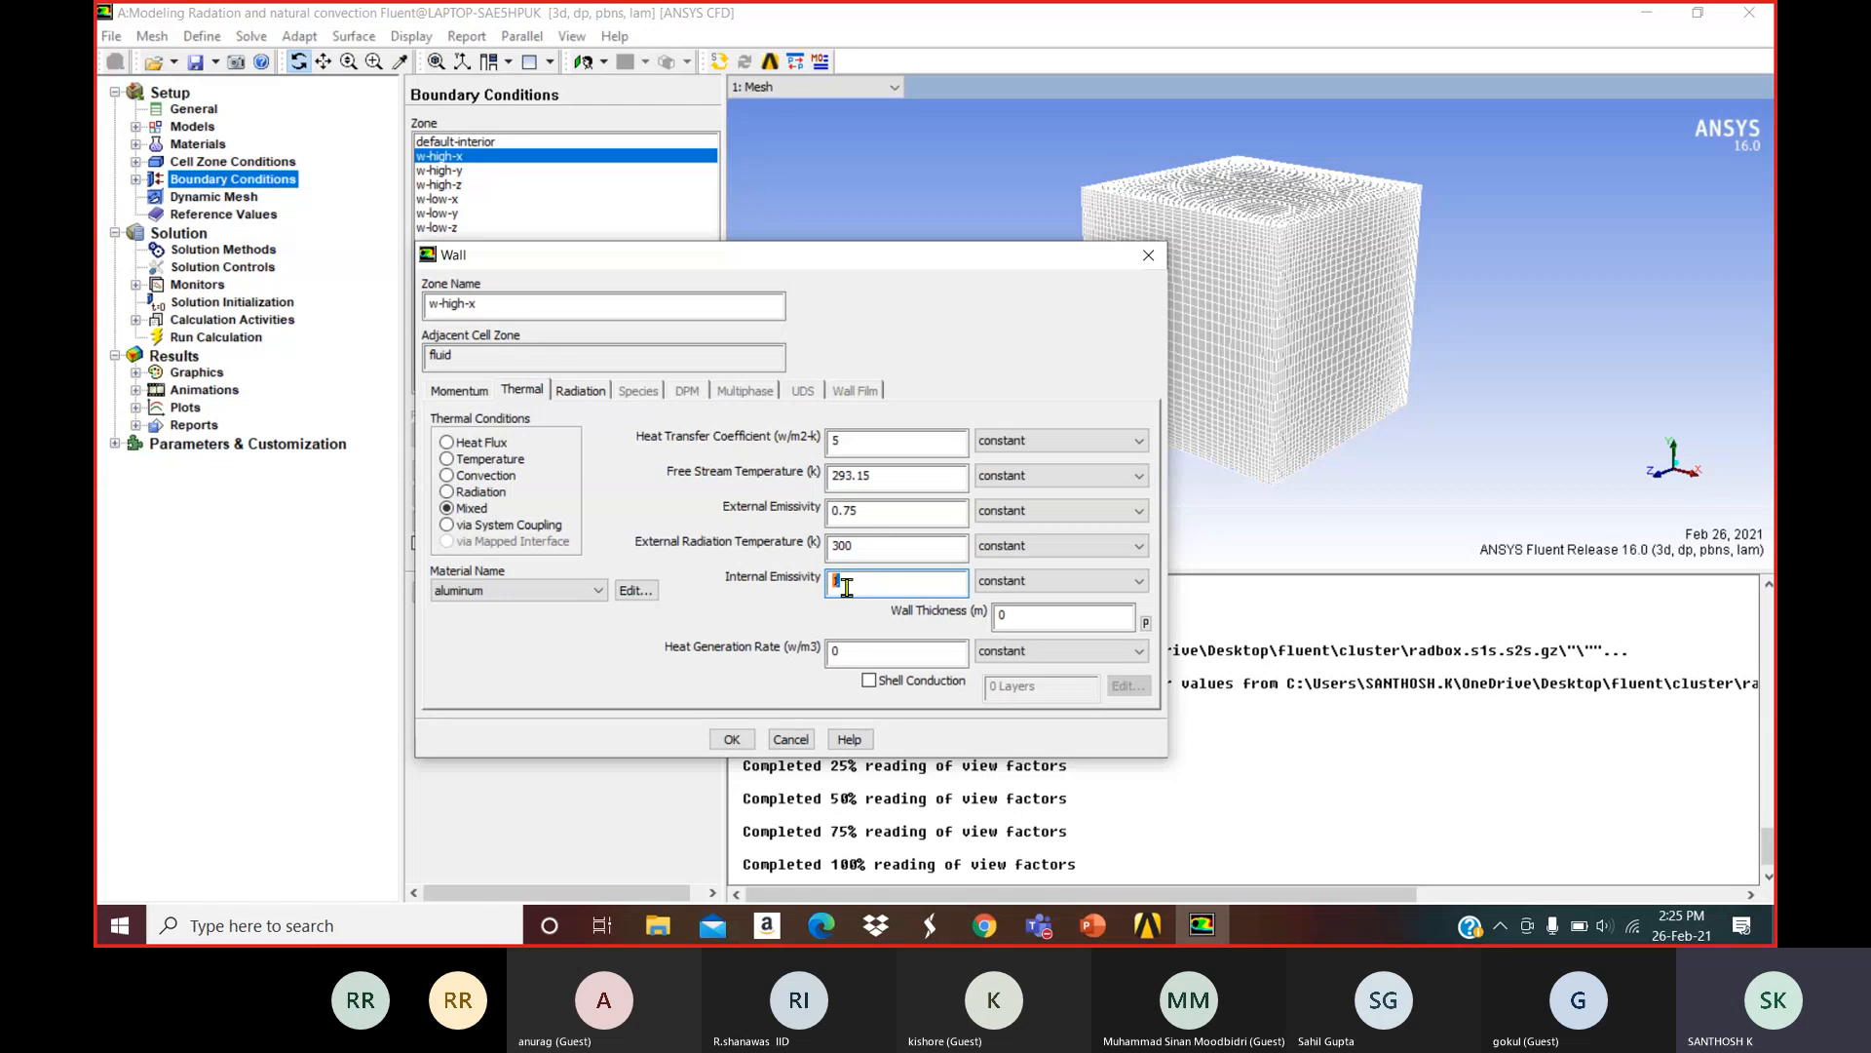
pyautogui.write('0.95')
# Set w-high-x's wall thickness to 0.05 m with insulation as its material, and apply the wall conditions.
pyautogui.click(1004, 622)
pyautogui.moveTo(1027, 626); pyautogui.dragTo(1002, 622)
pyautogui.write('0.05')
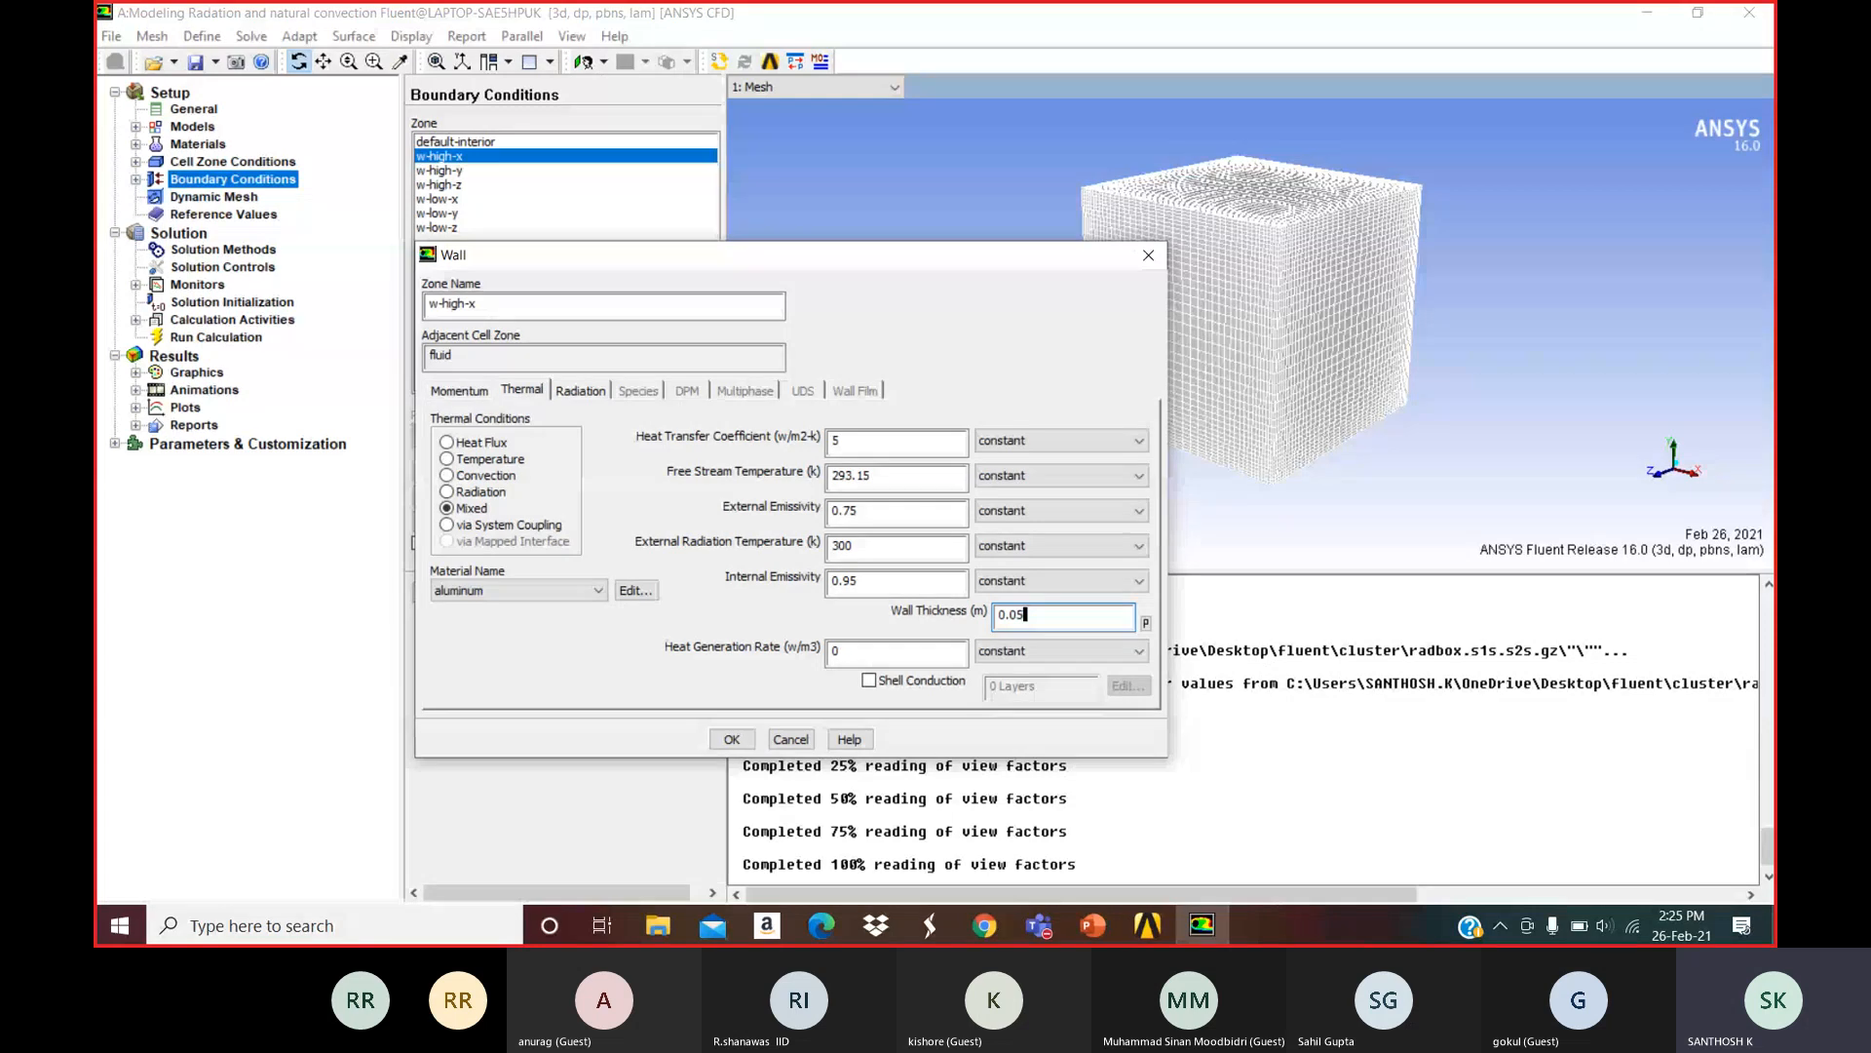
pyautogui.click(531, 590)
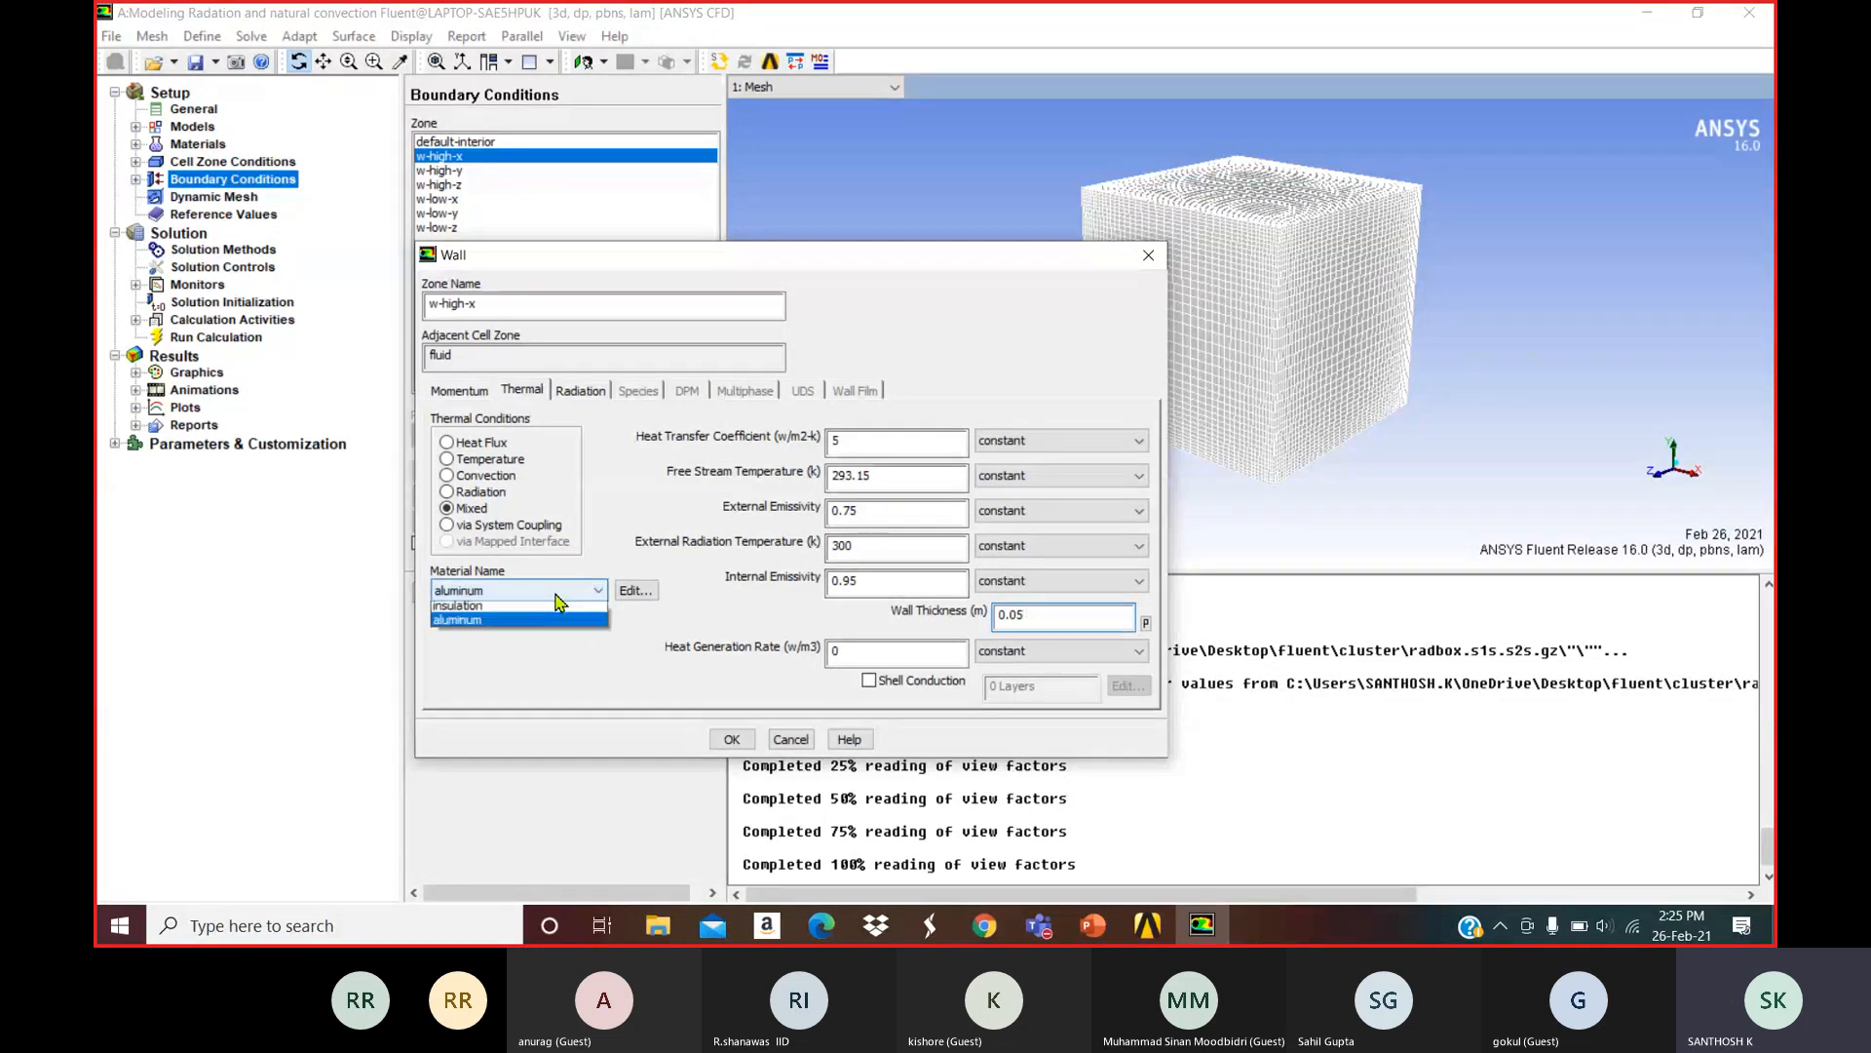
pyautogui.click(536, 611)
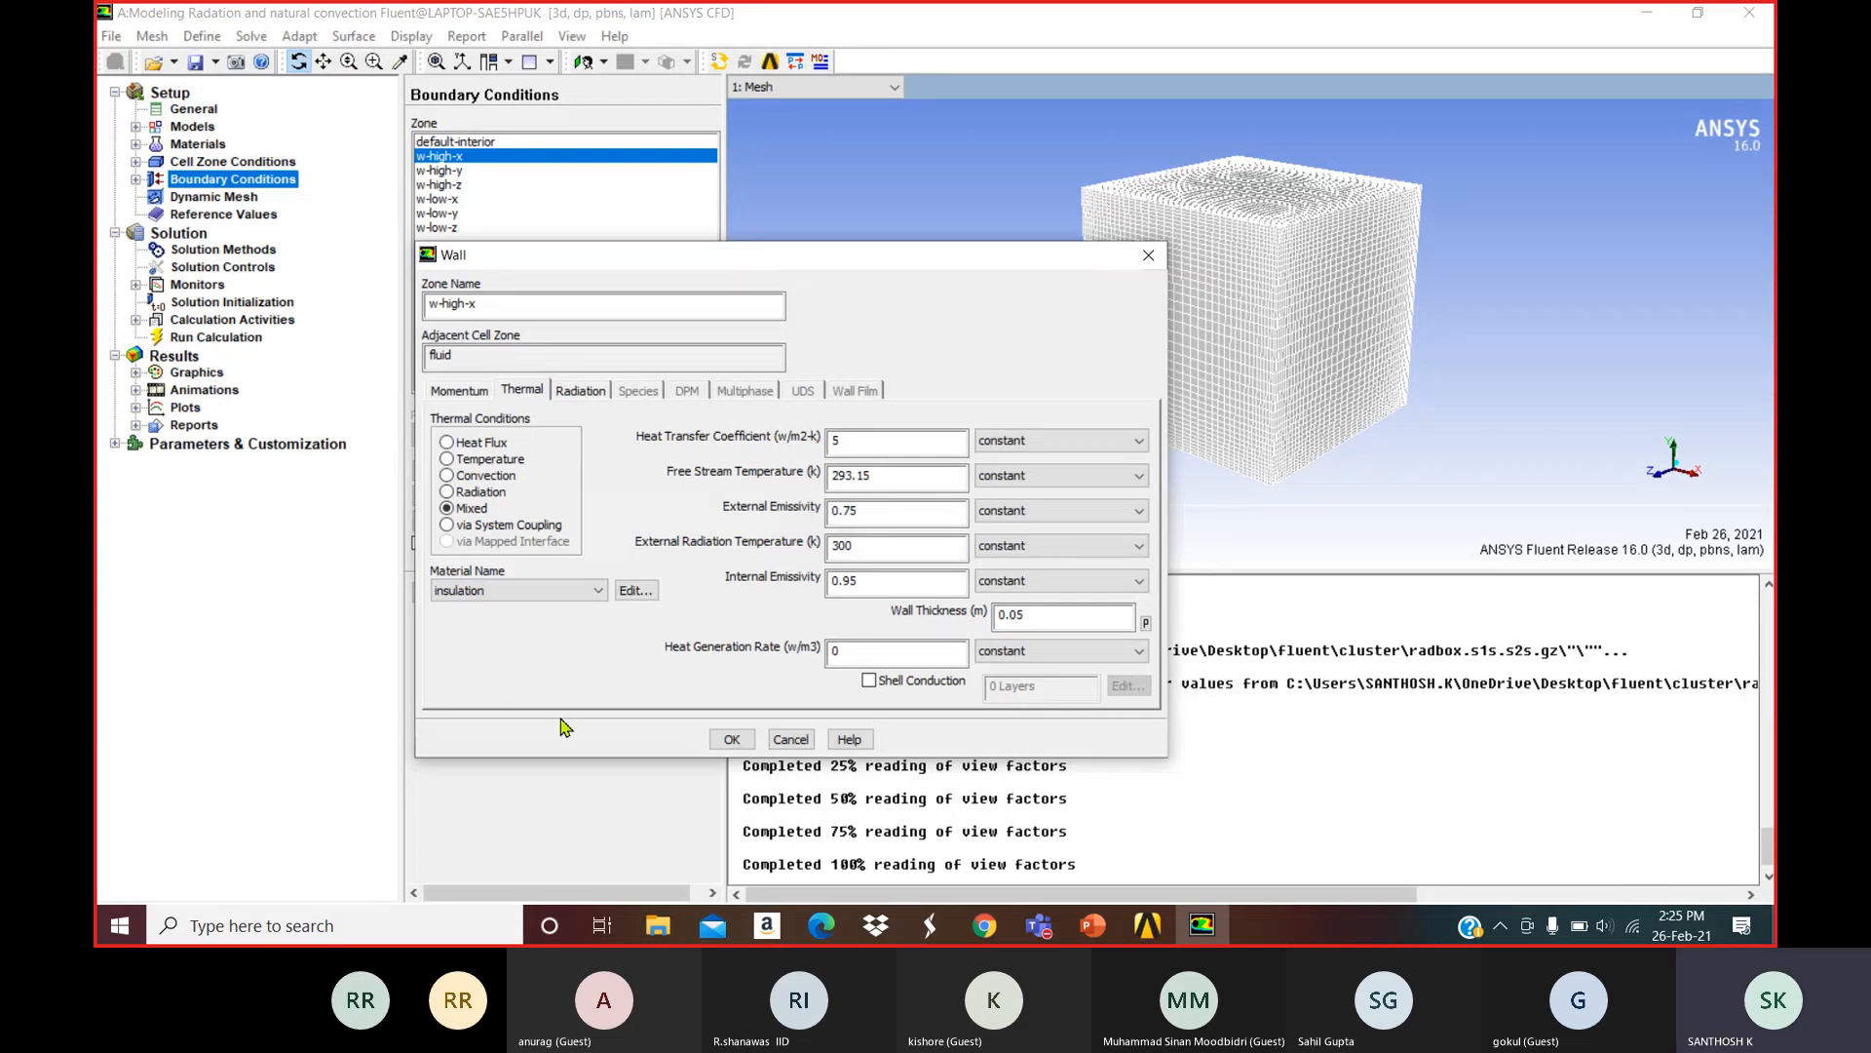
pyautogui.click(741, 745)
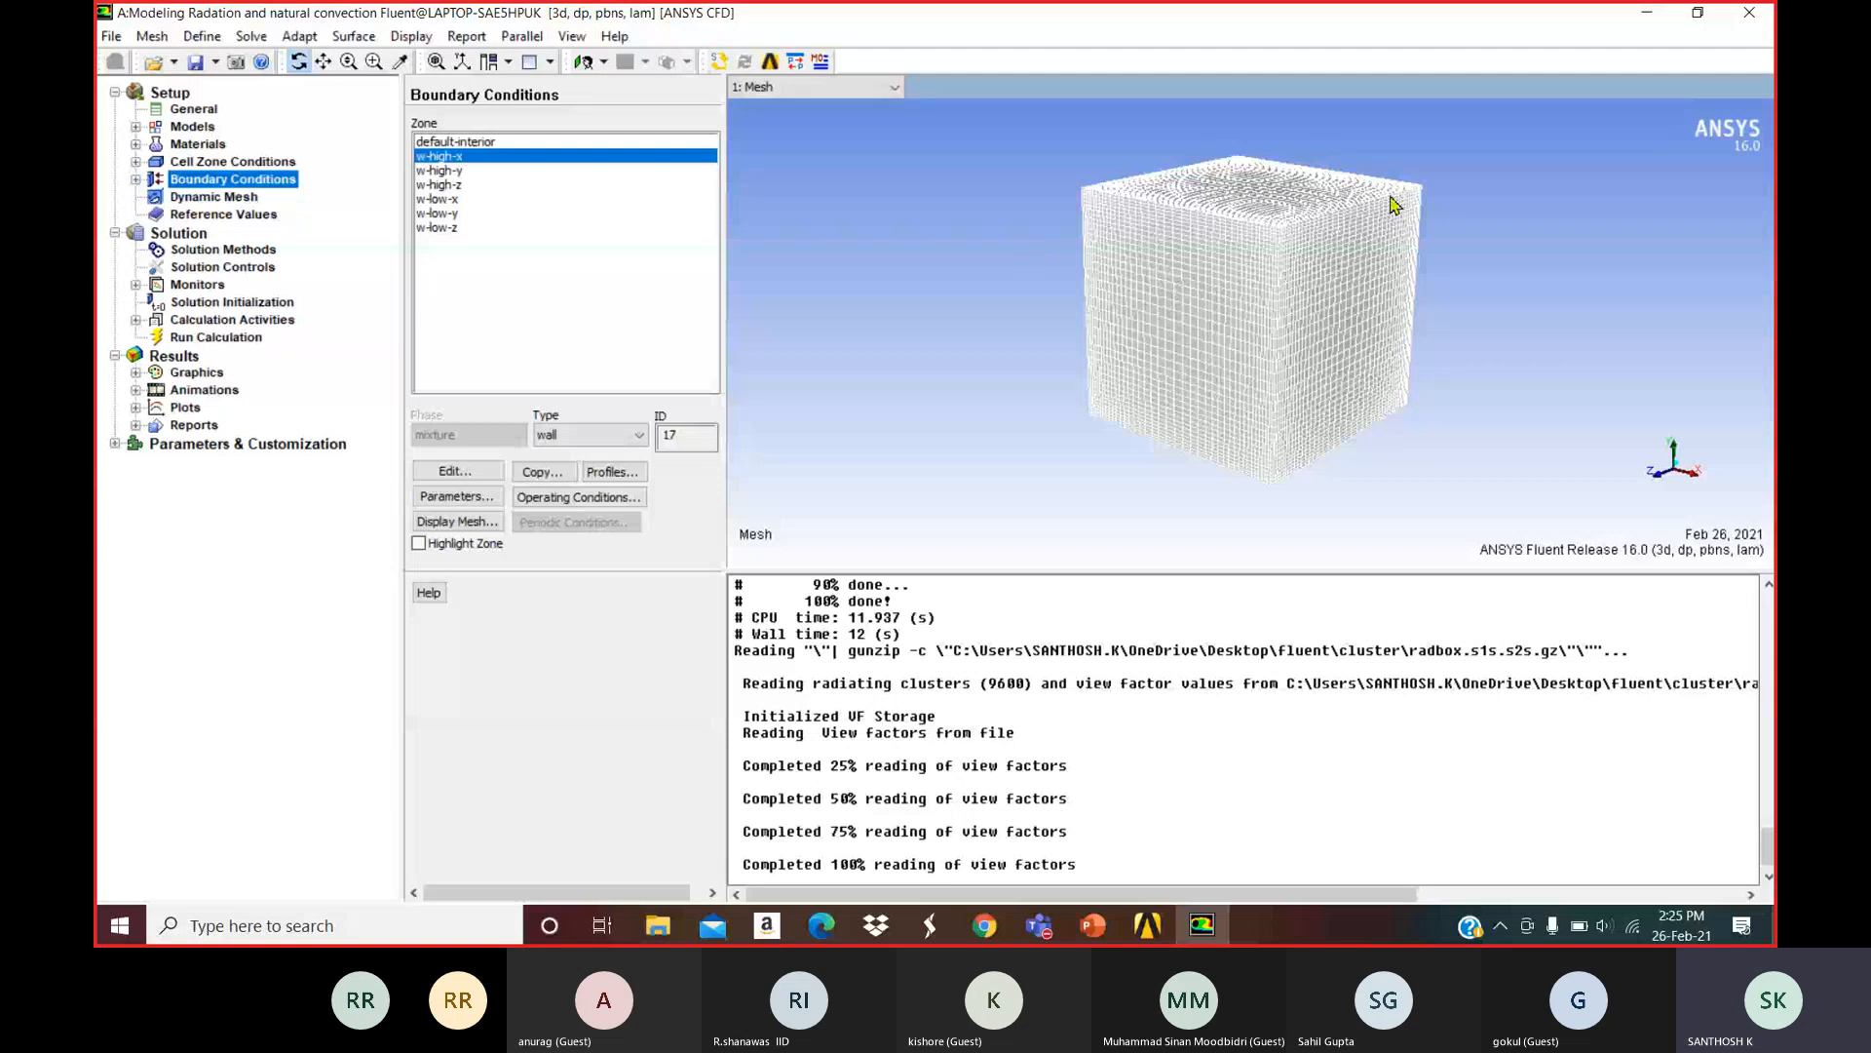
# Copy the w-high-x boundary conditions to the walls w-high-z and w-low-z.
pyautogui.click(542, 471)
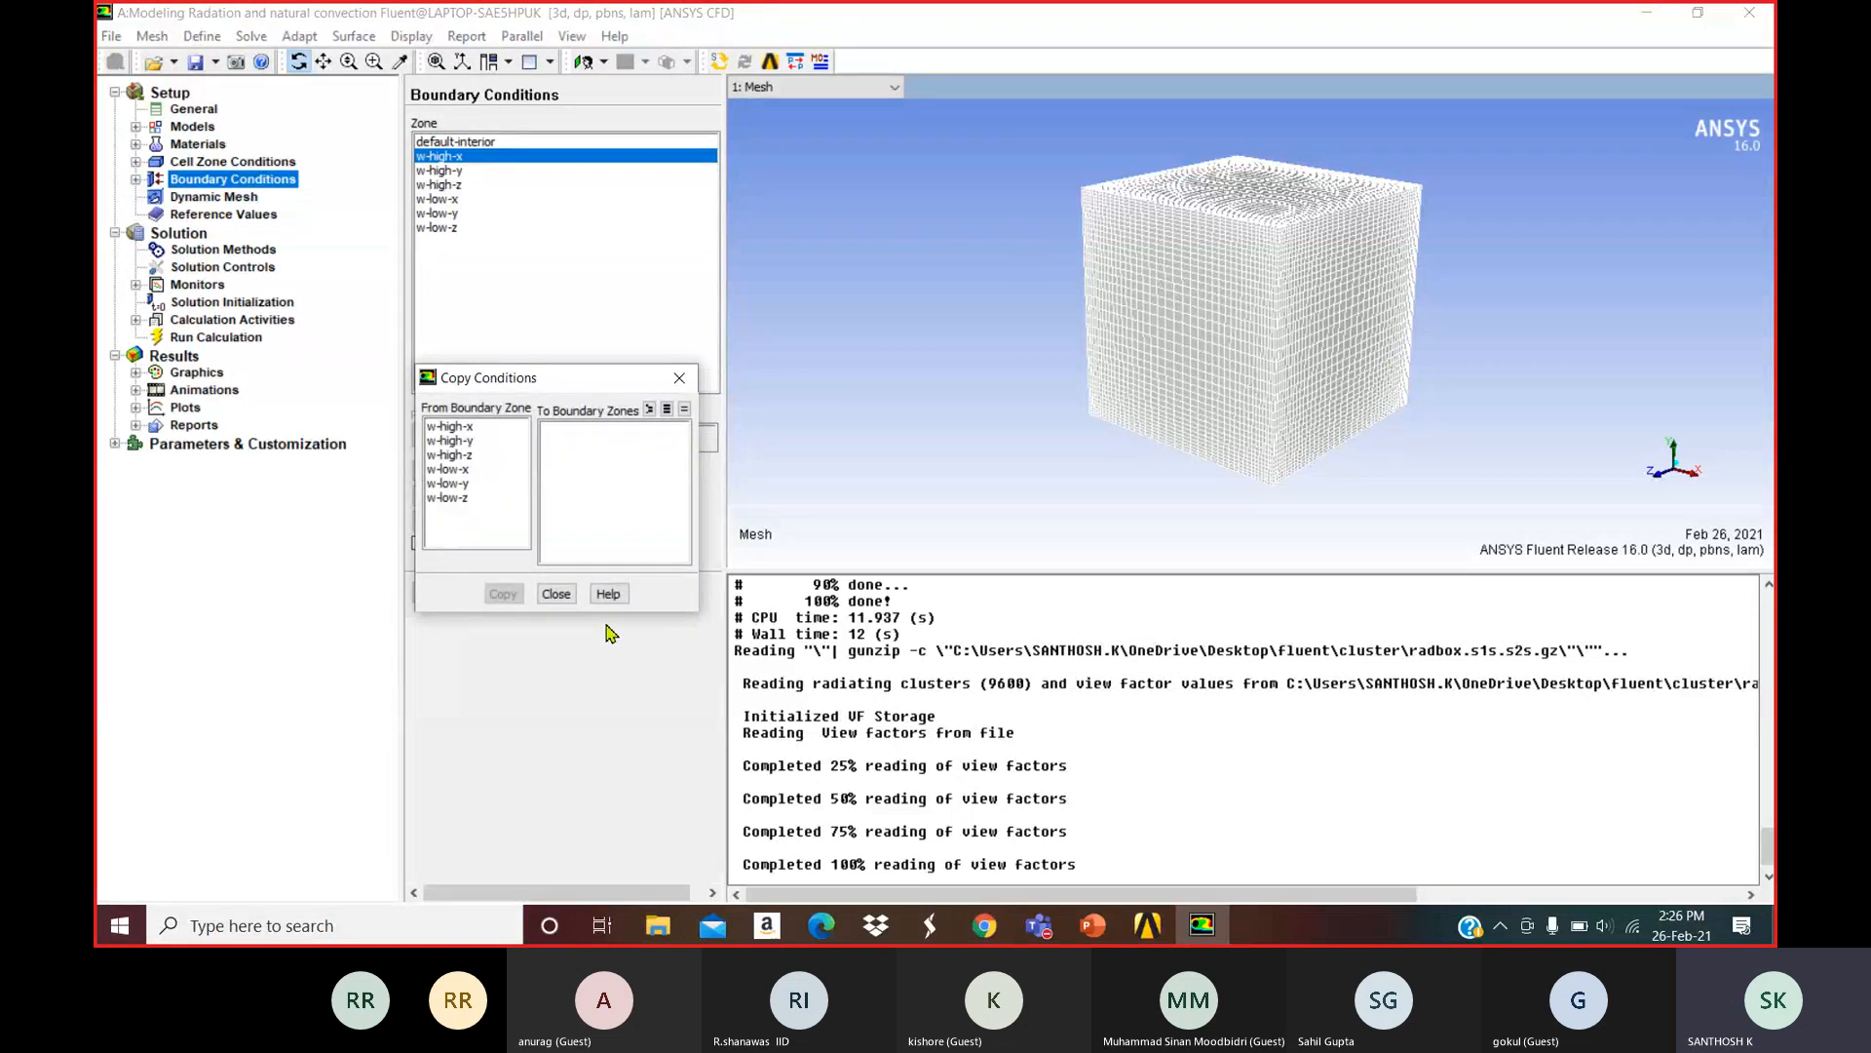
pyautogui.click(451, 425)
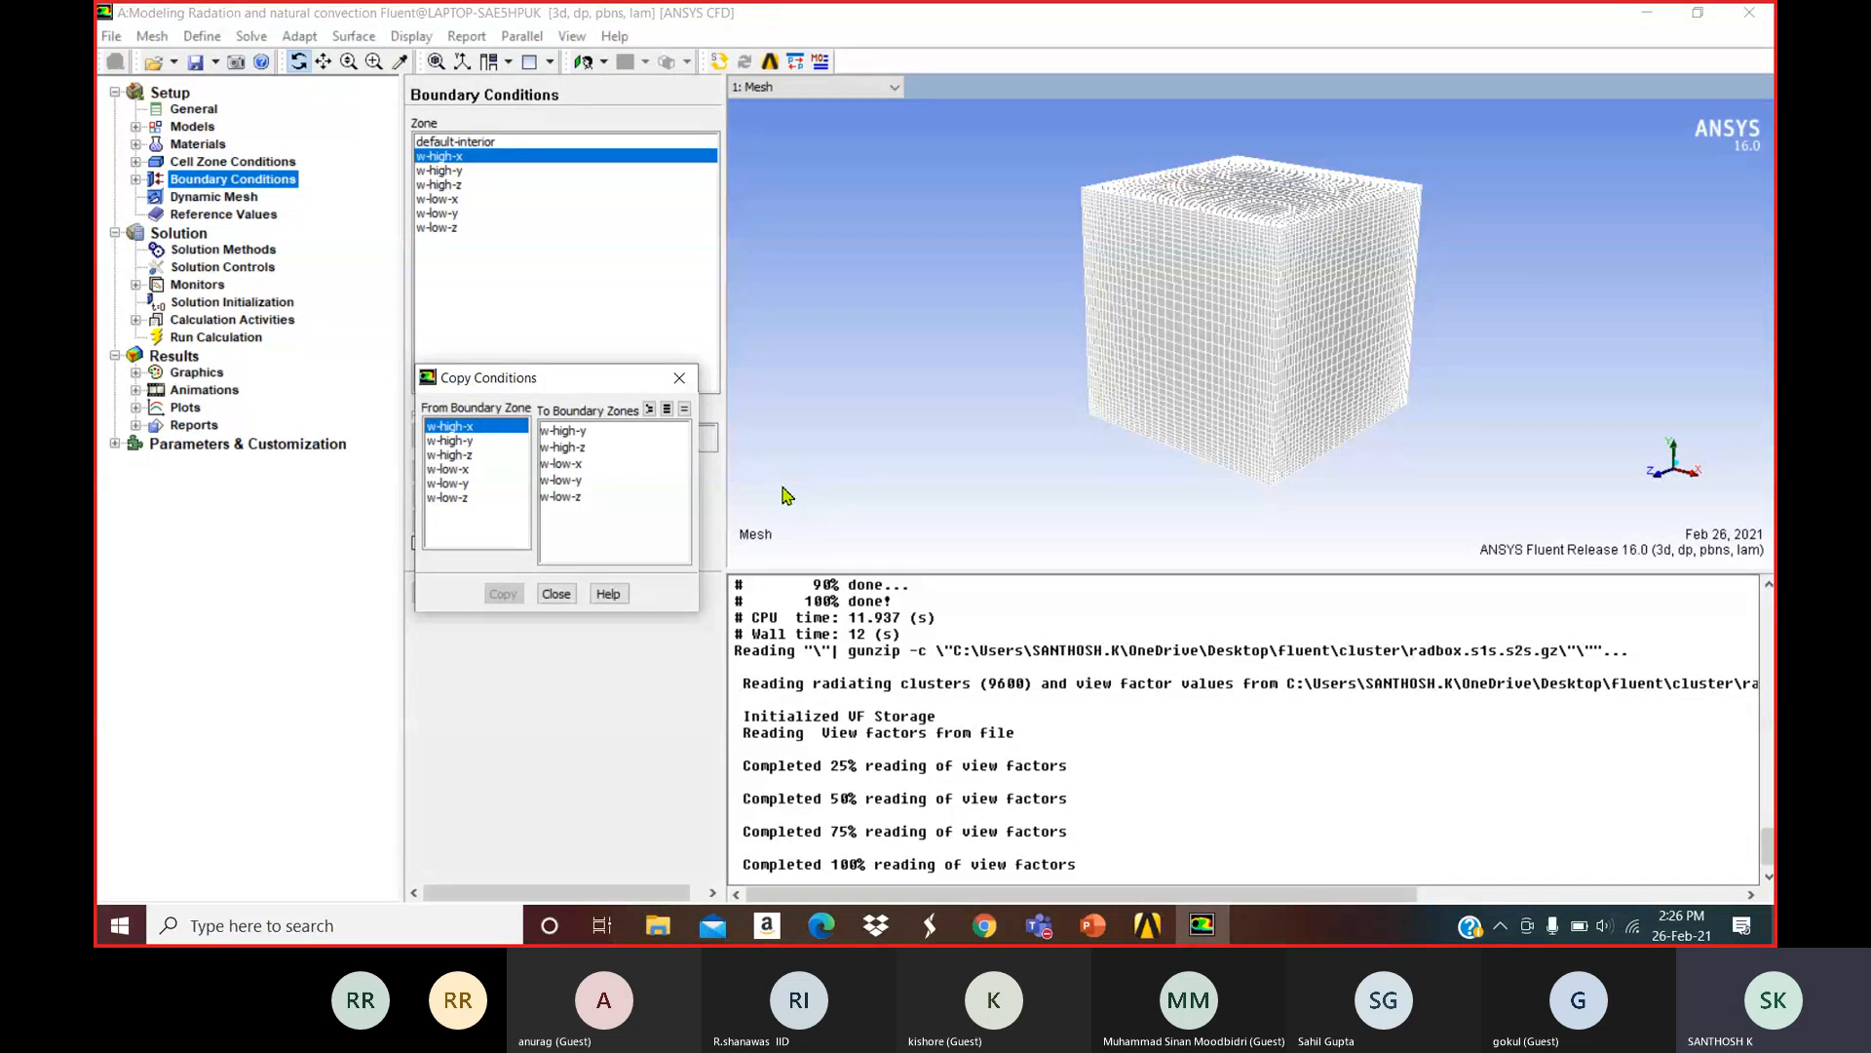
pyautogui.click(565, 446)
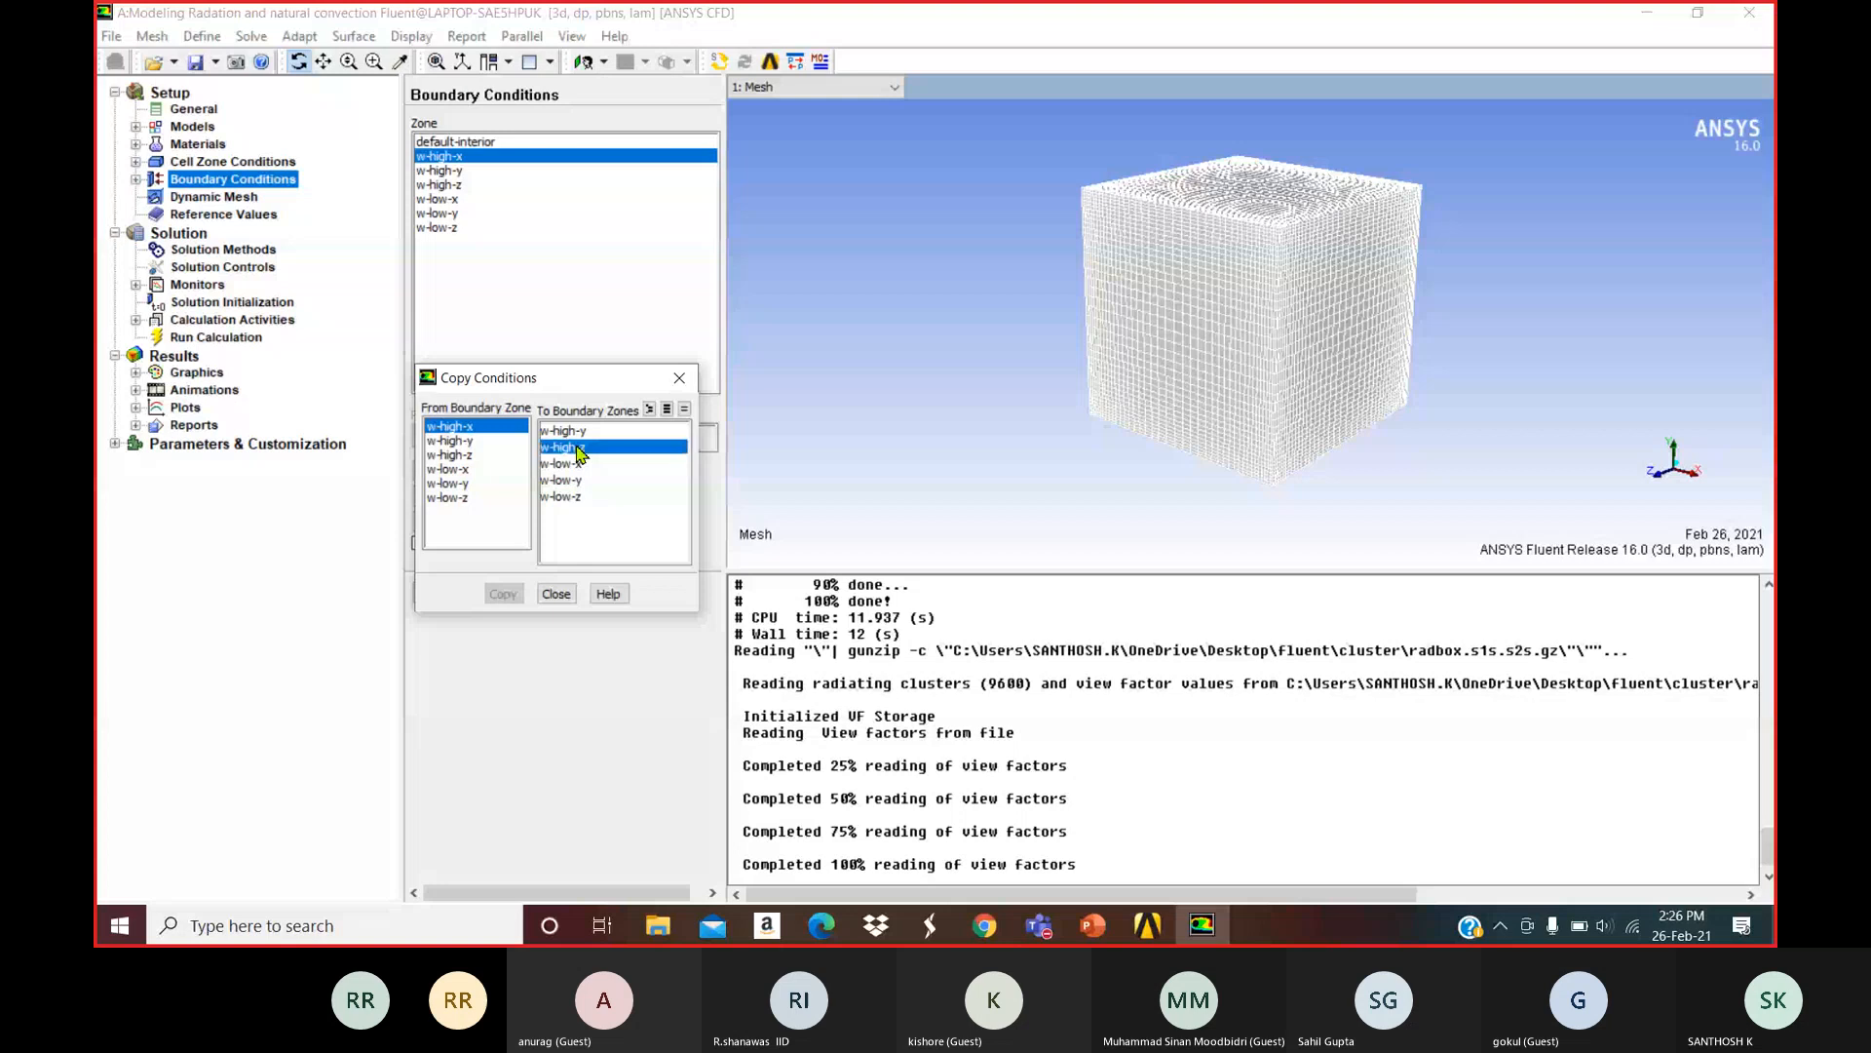
pyautogui.click(586, 497)
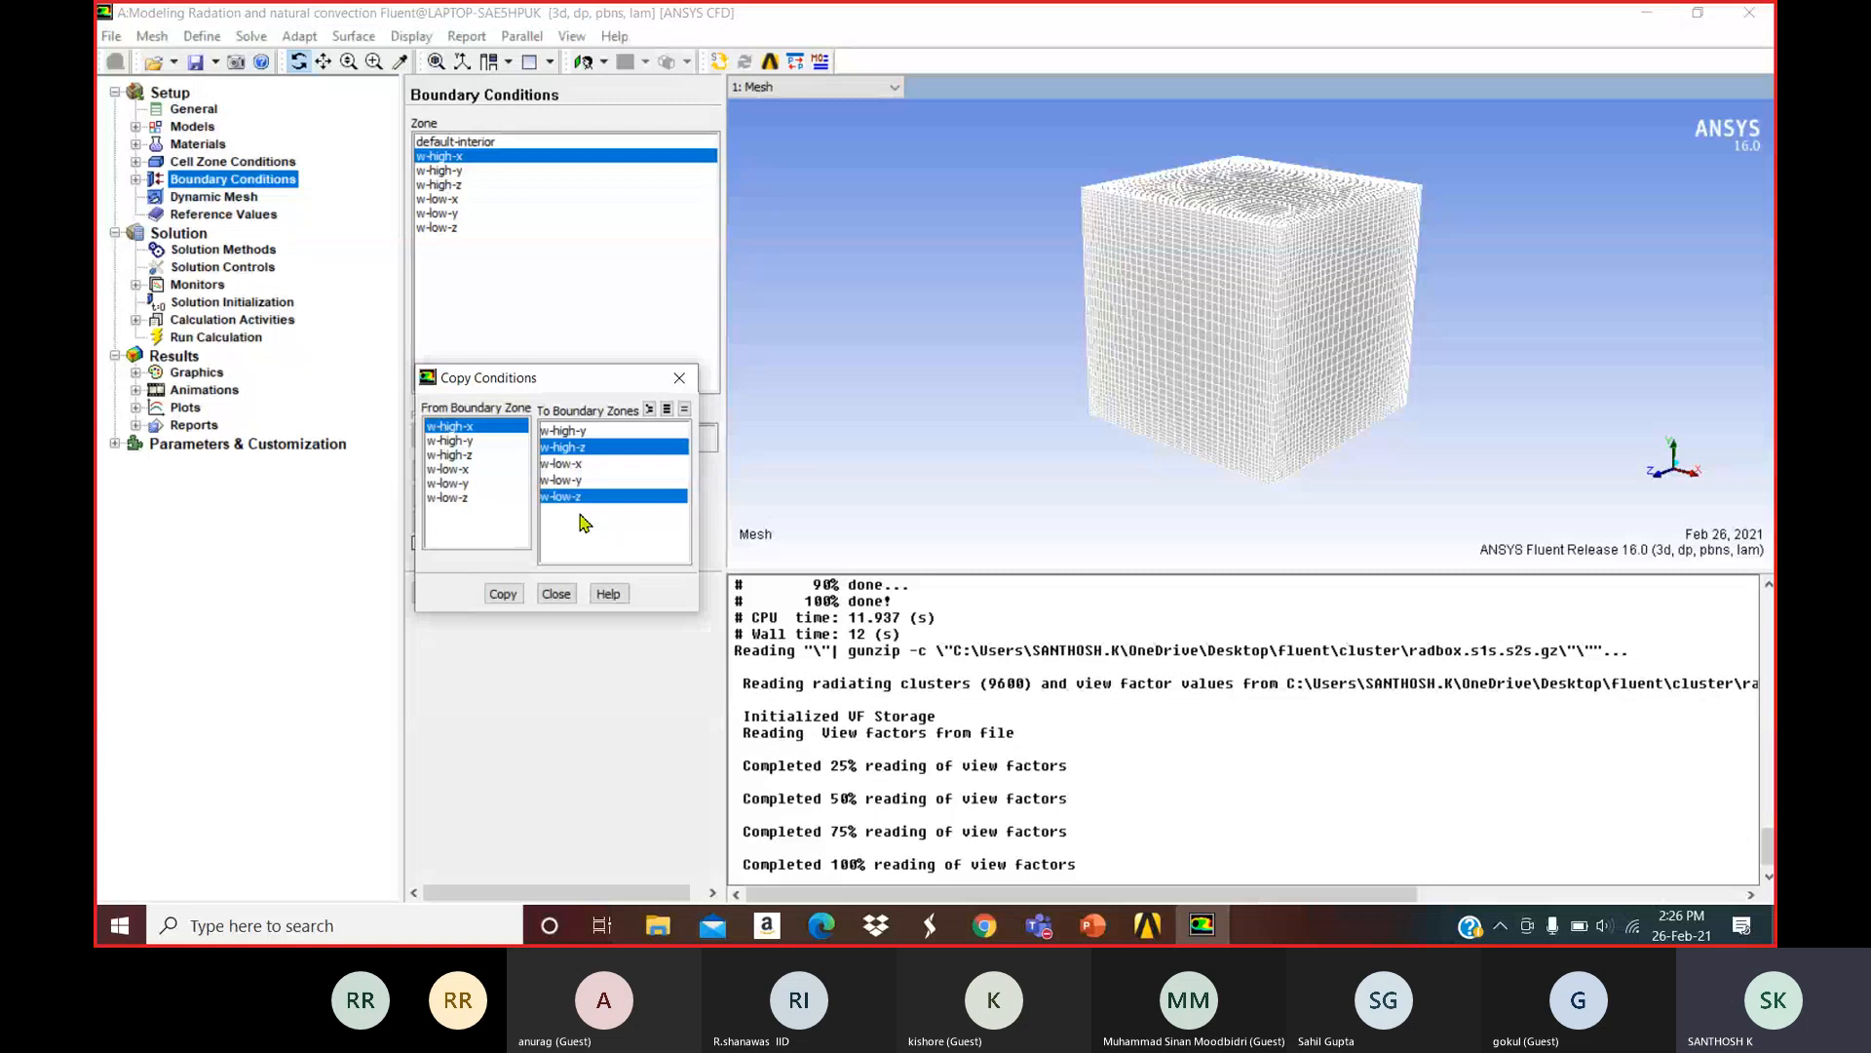
pyautogui.click(497, 594)
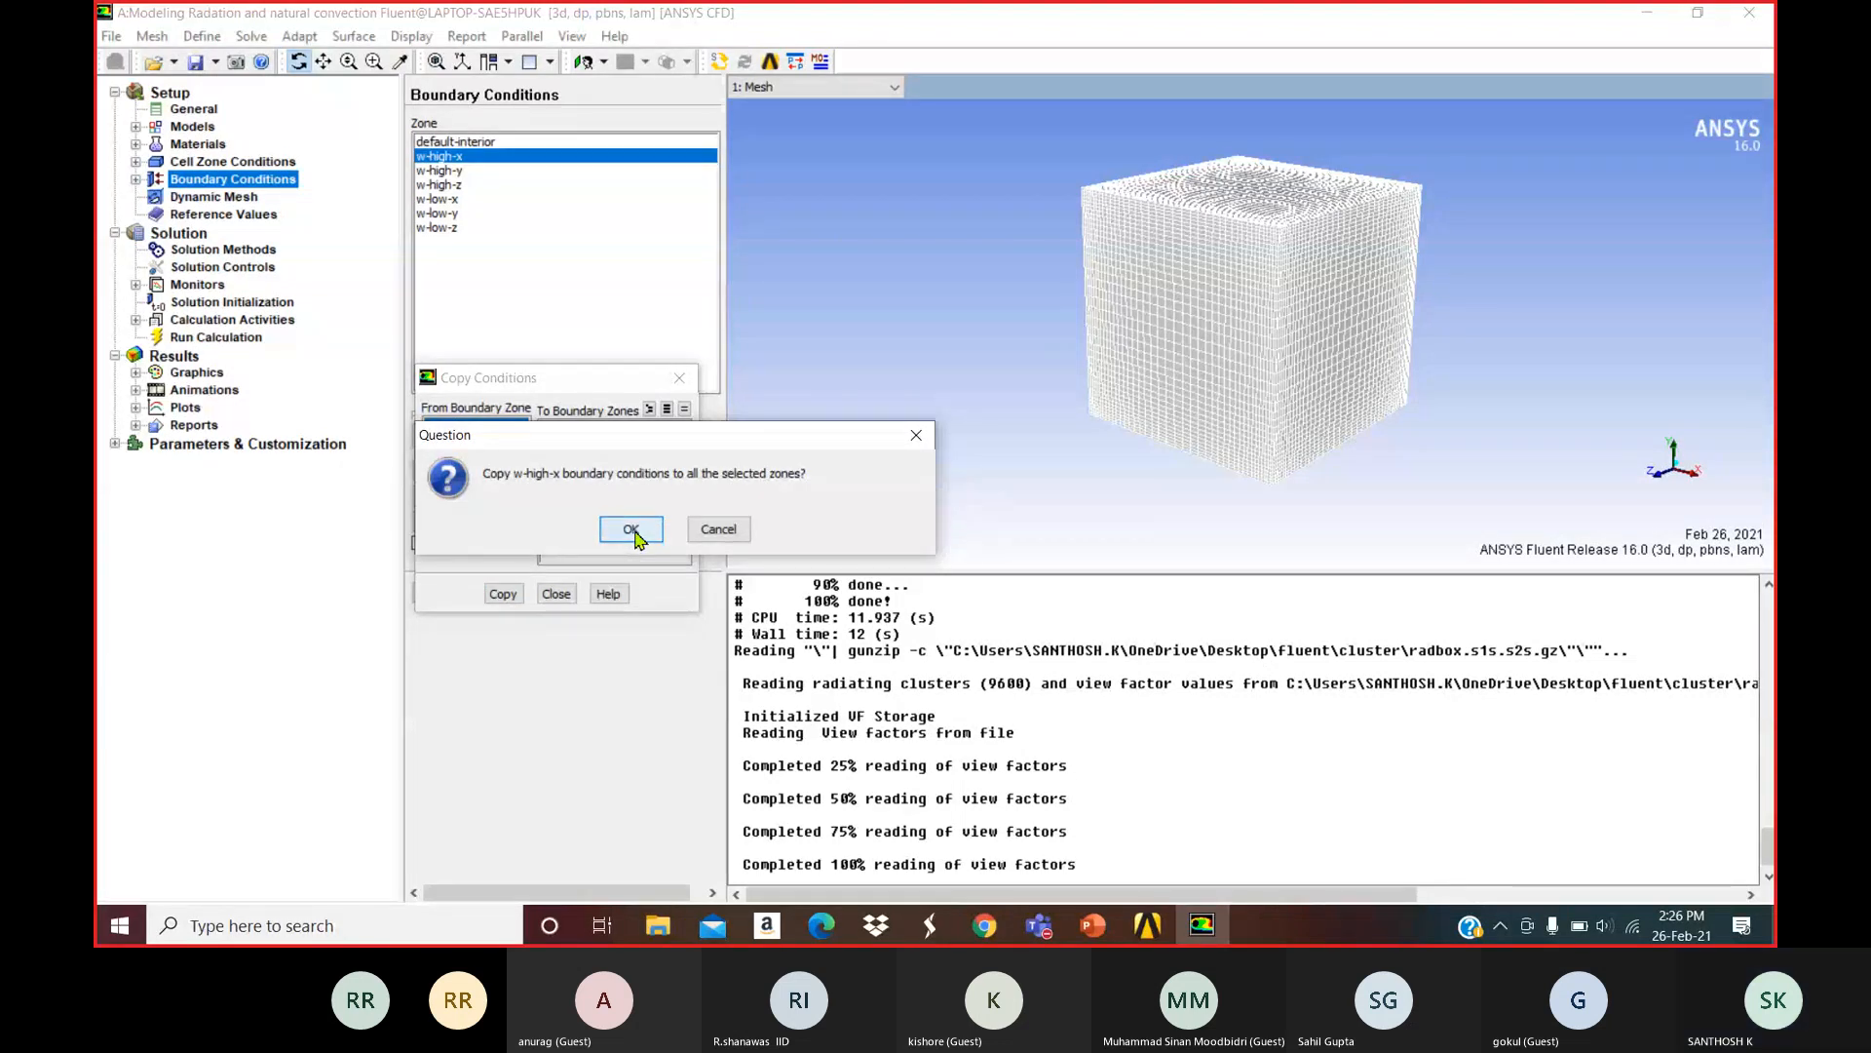
pyautogui.click(631, 529)
pyautogui.click(556, 594)
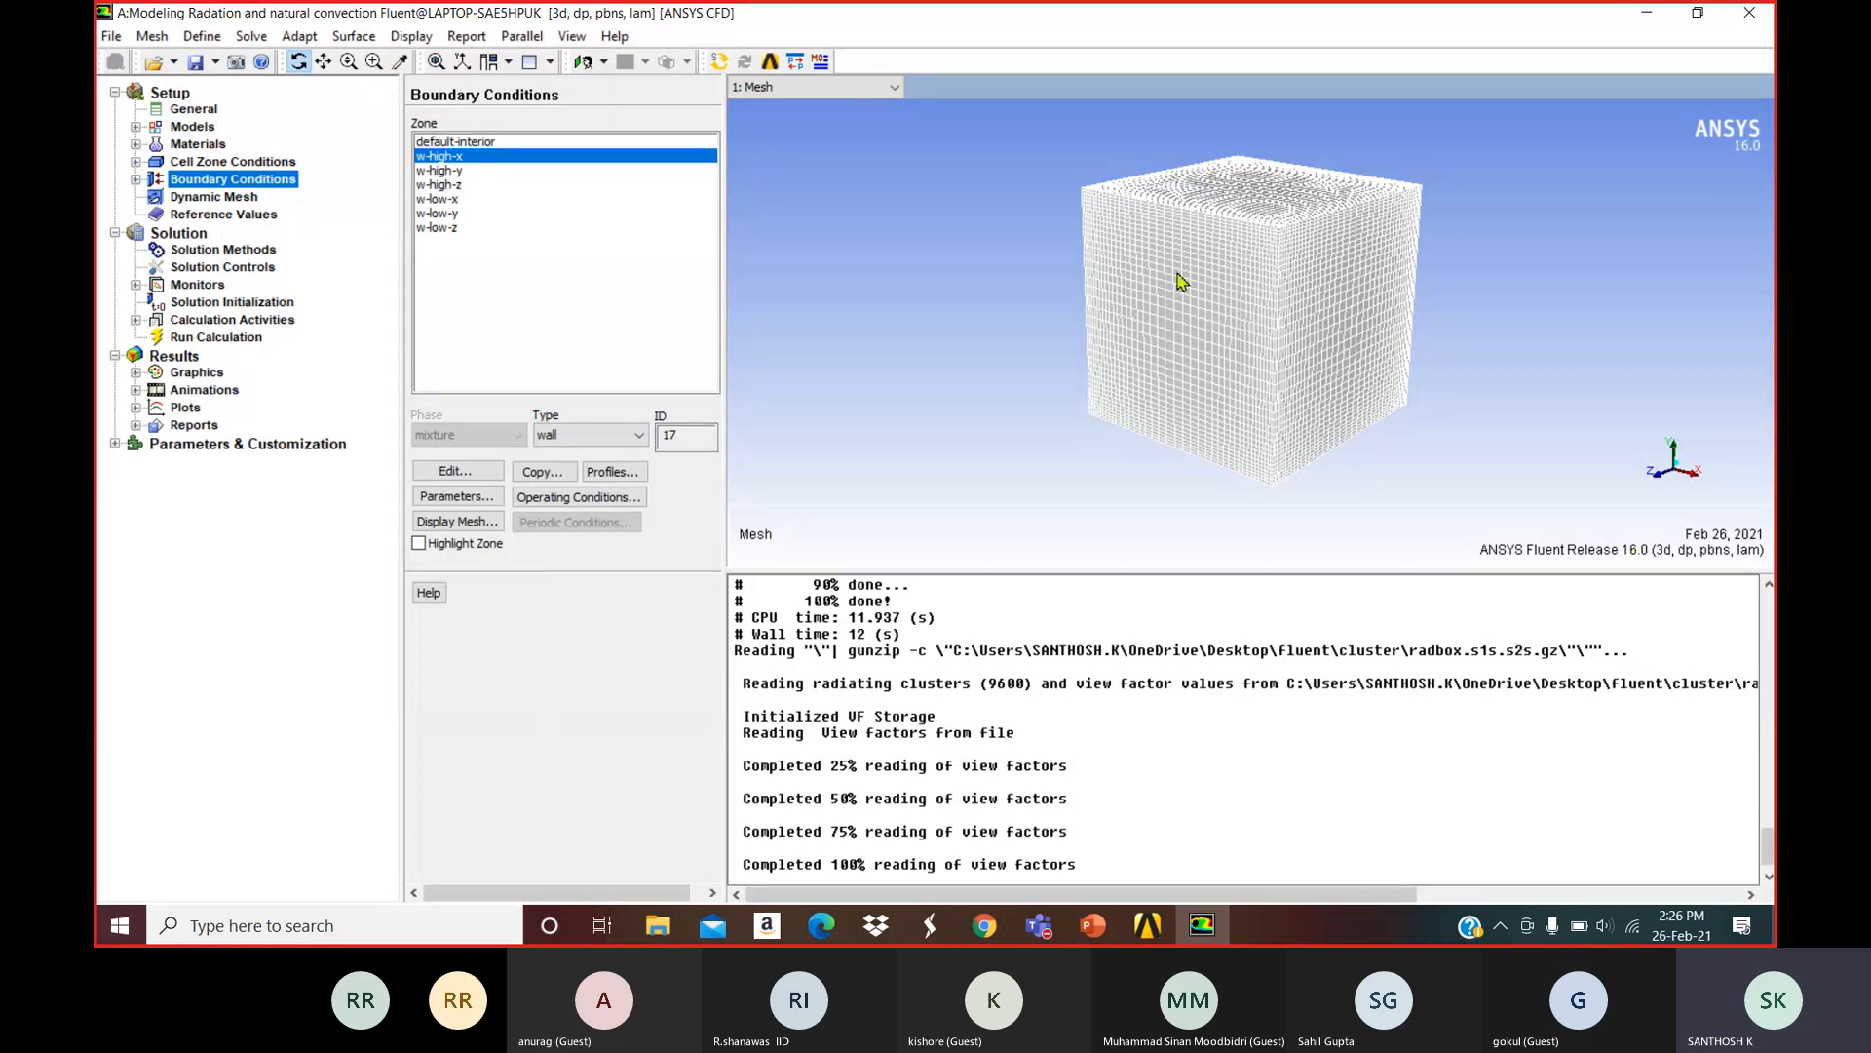
# Give the wall w-low-x a fixed temperature of 473.15 K and an internal emissivity of 0.95, and apply the conditions.
pyautogui.click(438, 199)
pyautogui.click(427, 465)
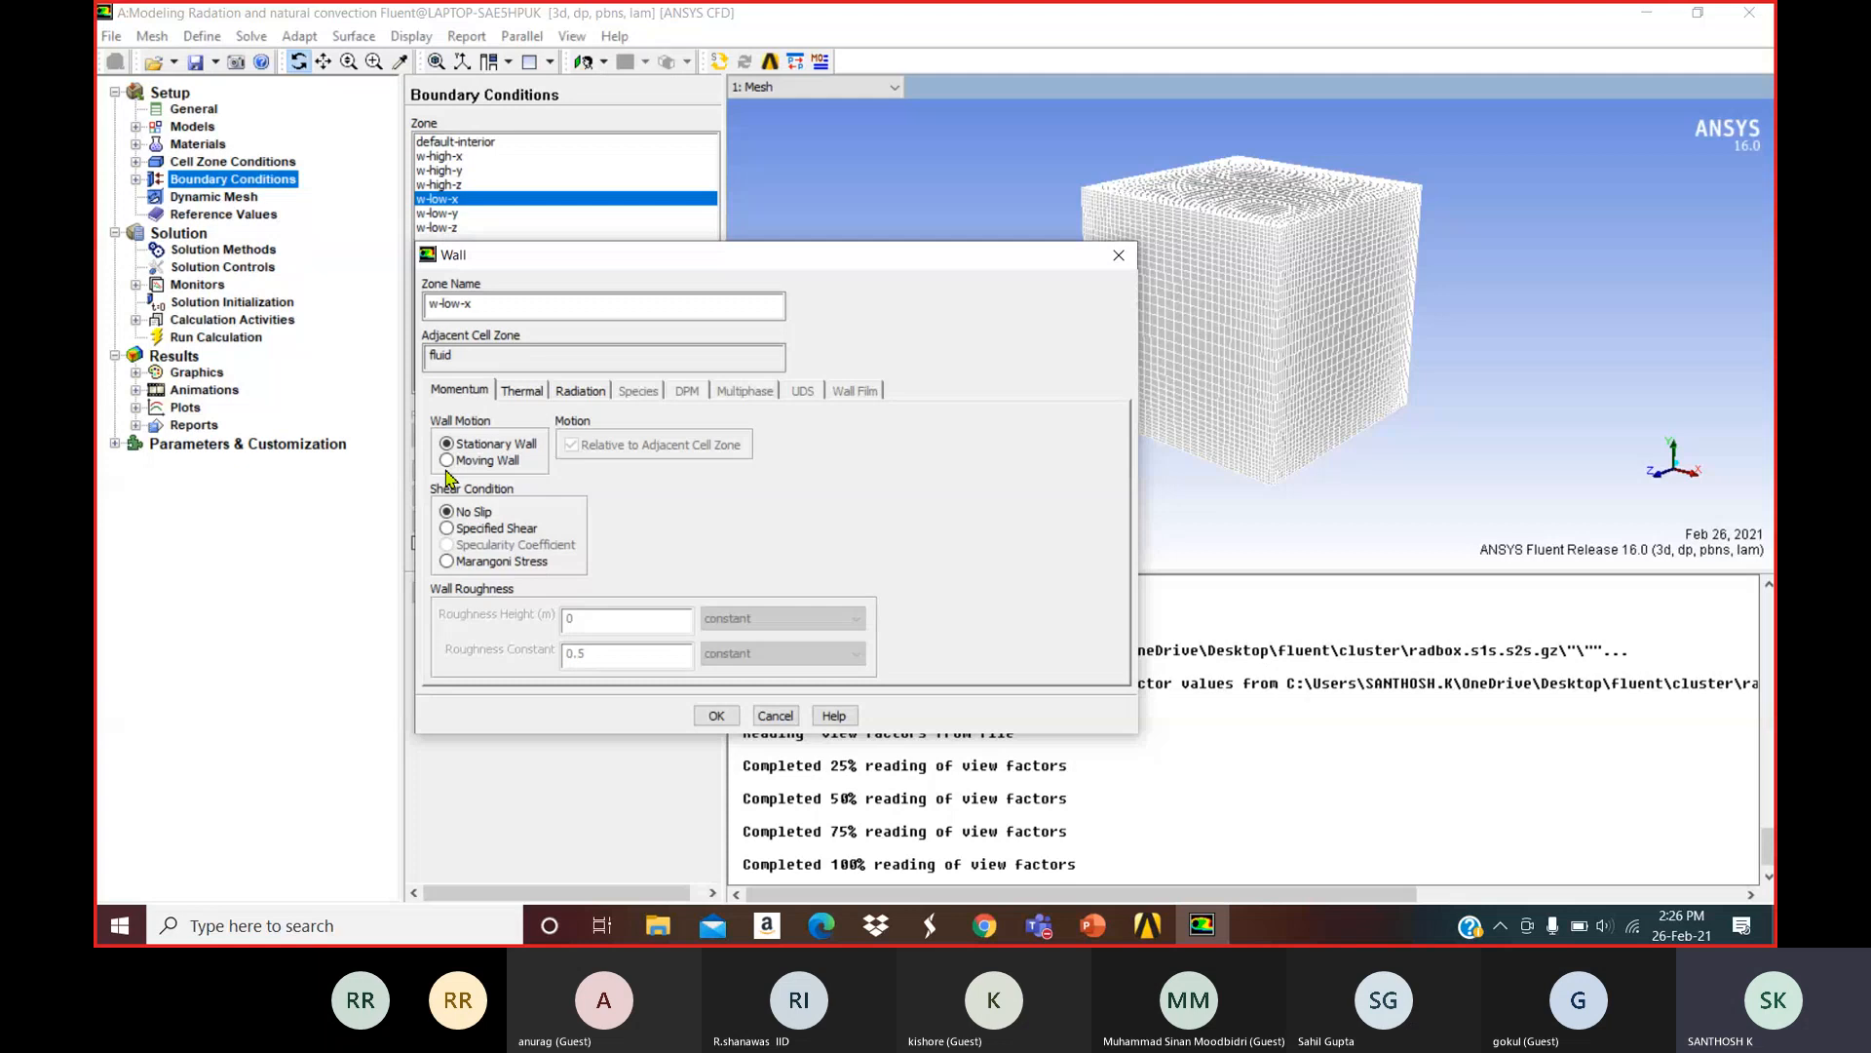
pyautogui.click(523, 391)
pyautogui.click(447, 459)
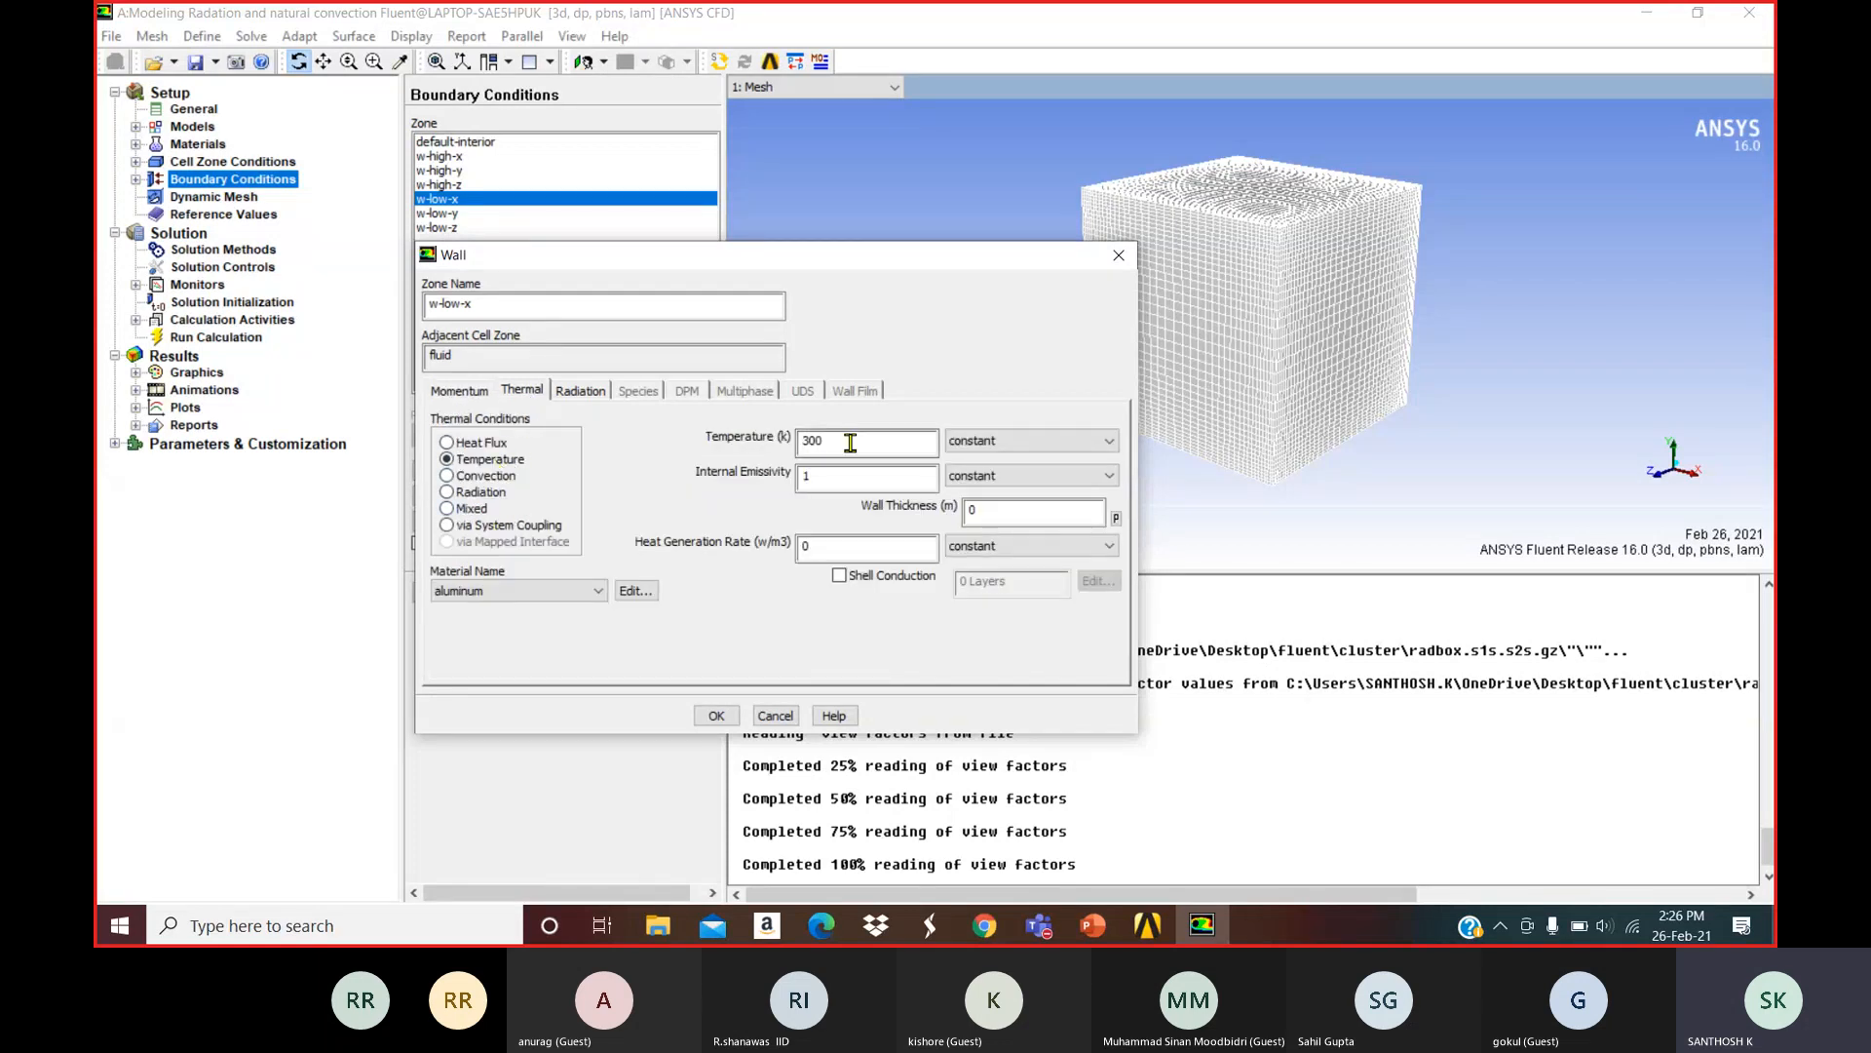
pyautogui.moveTo(835, 441); pyautogui.dragTo(729, 445)
pyautogui.write('473.15')
pyautogui.moveTo(855, 477); pyautogui.dragTo(787, 497)
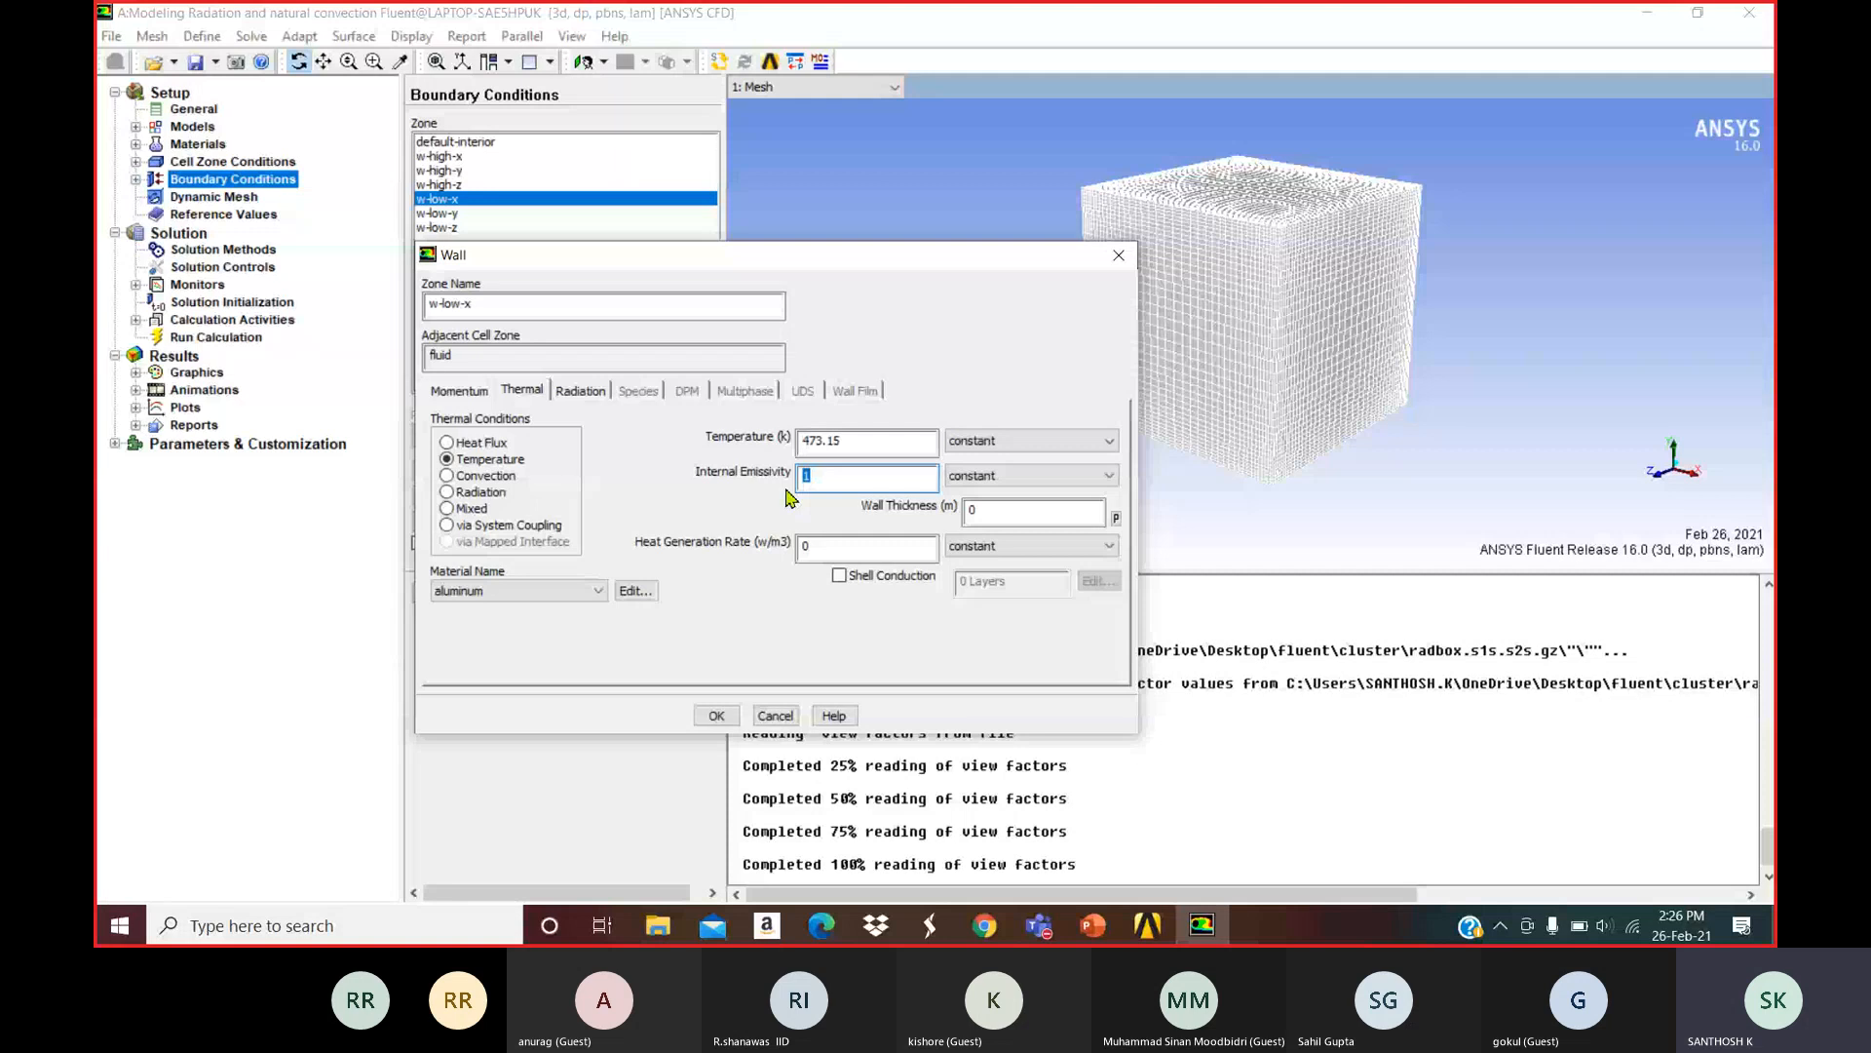
pyautogui.write('0.95')
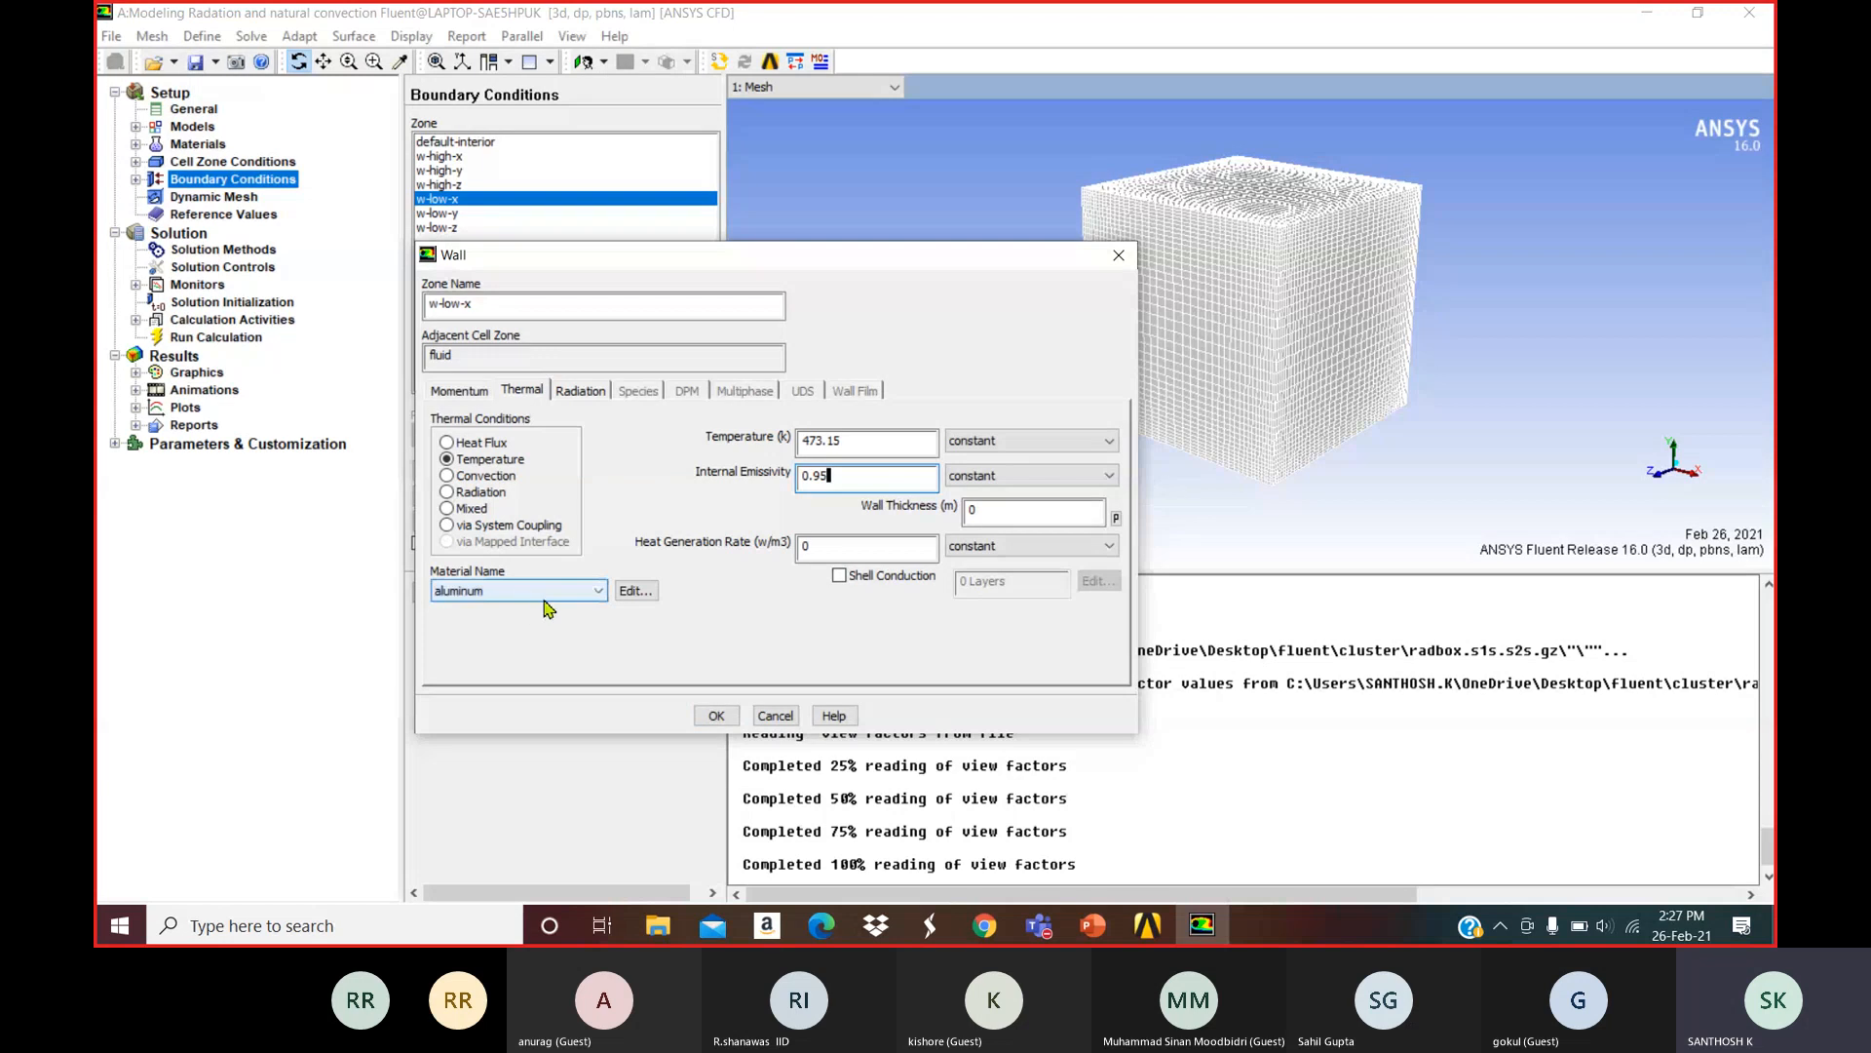
pyautogui.click(715, 717)
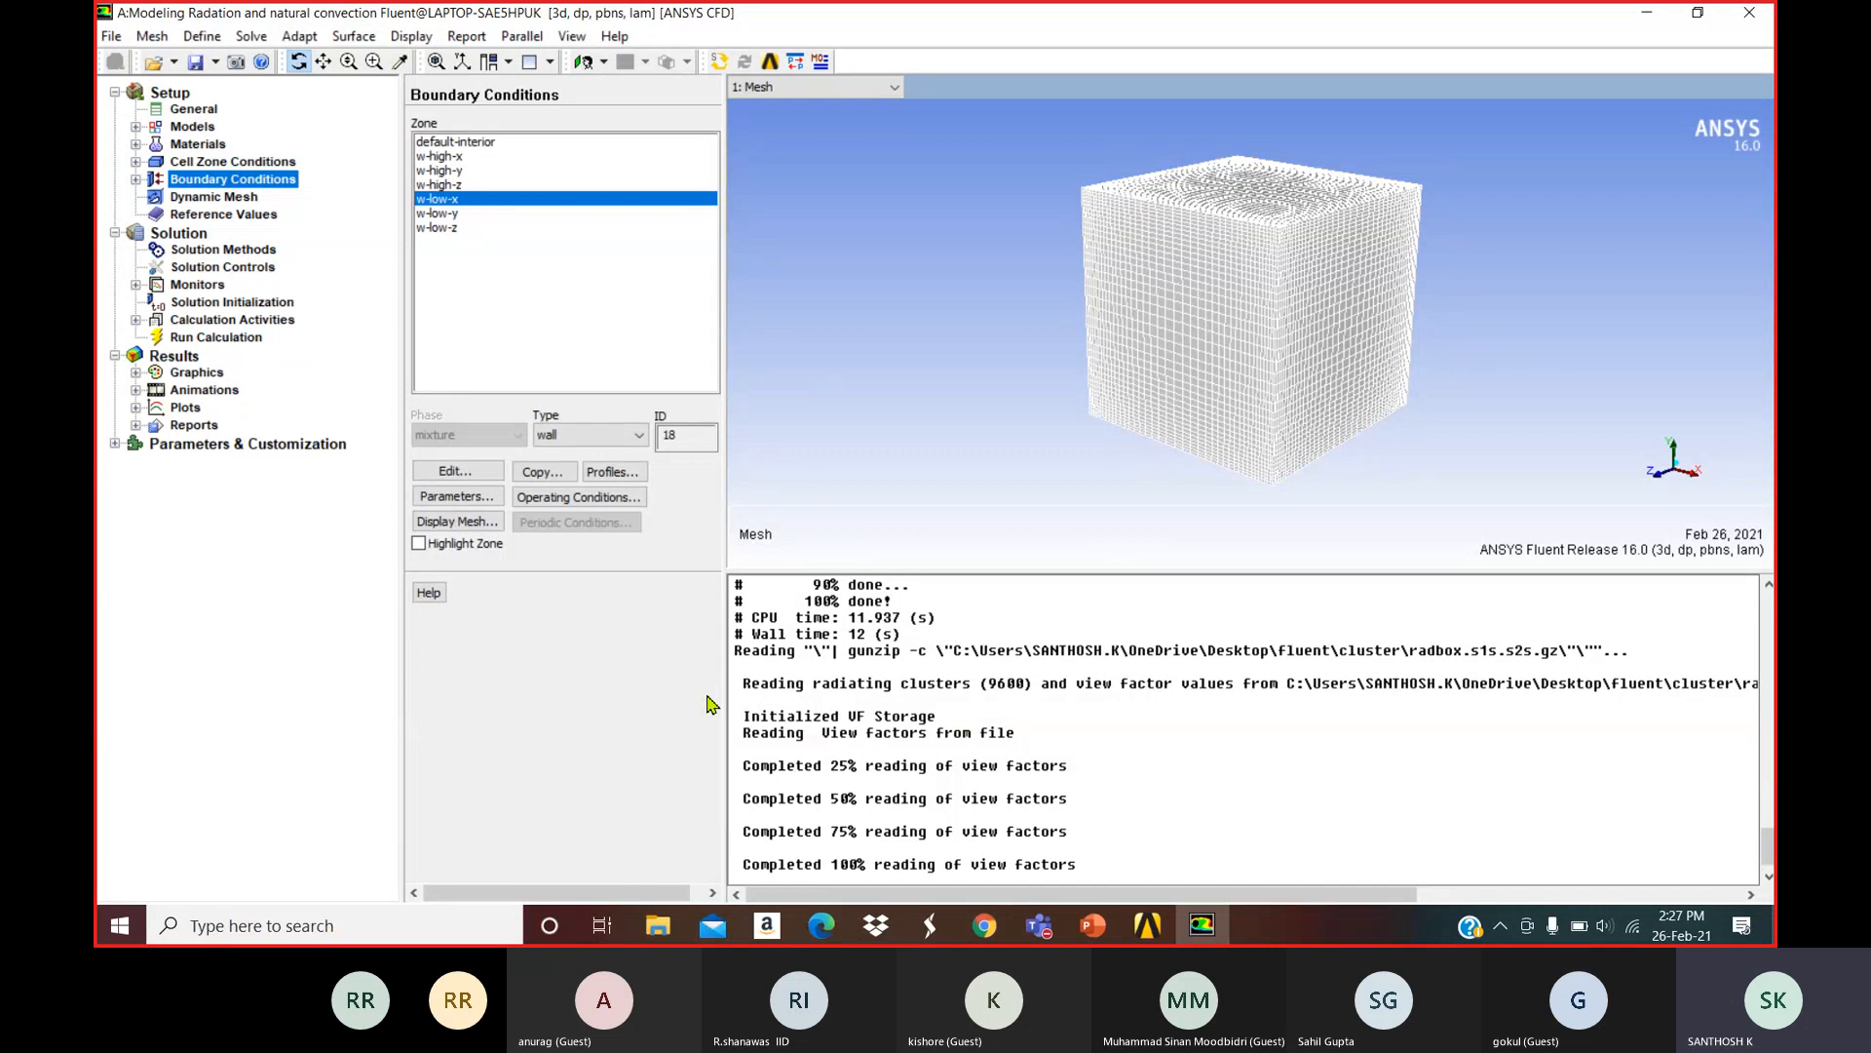
# Set w-high-y to mixed thermal conditions with a heat transfer coefficient of 3 W/m2-K and a free stream temperature of 293.15 K.
pyautogui.click(456, 173)
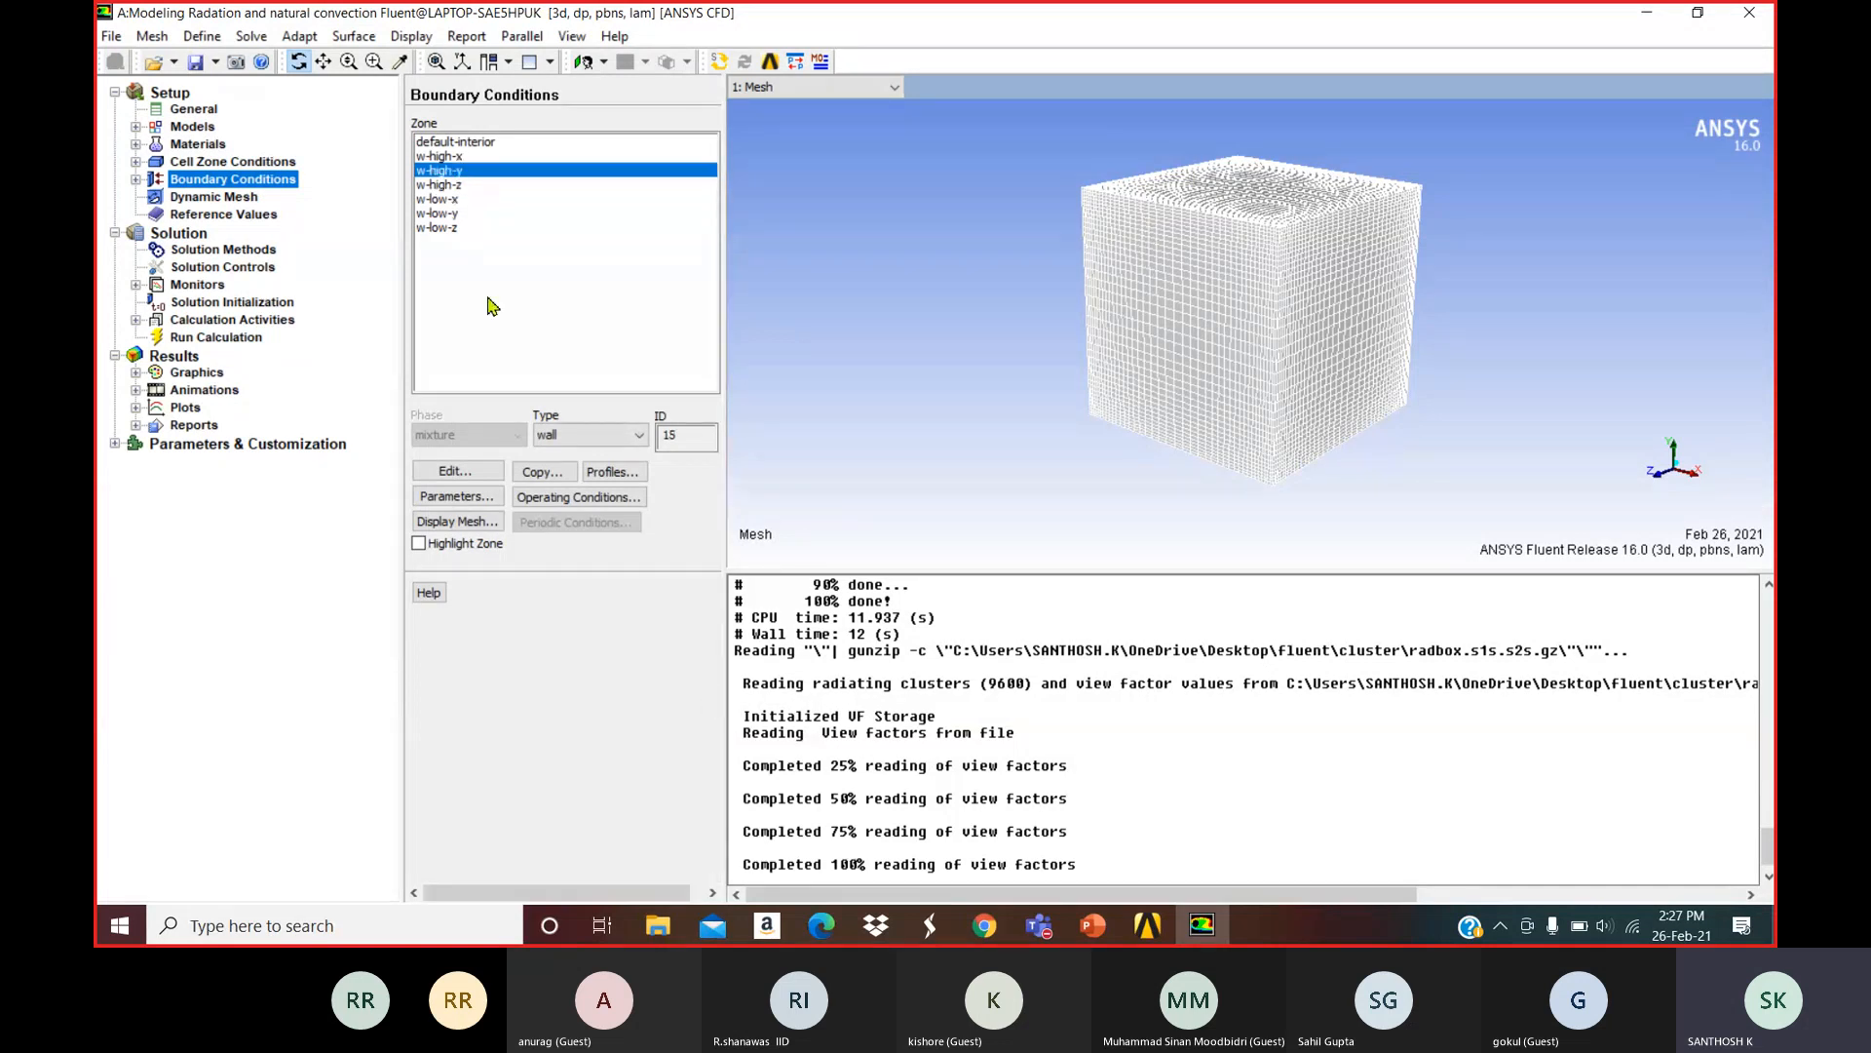
pyautogui.click(470, 473)
pyautogui.moveTo(631, 260); pyautogui.dragTo(659, 203)
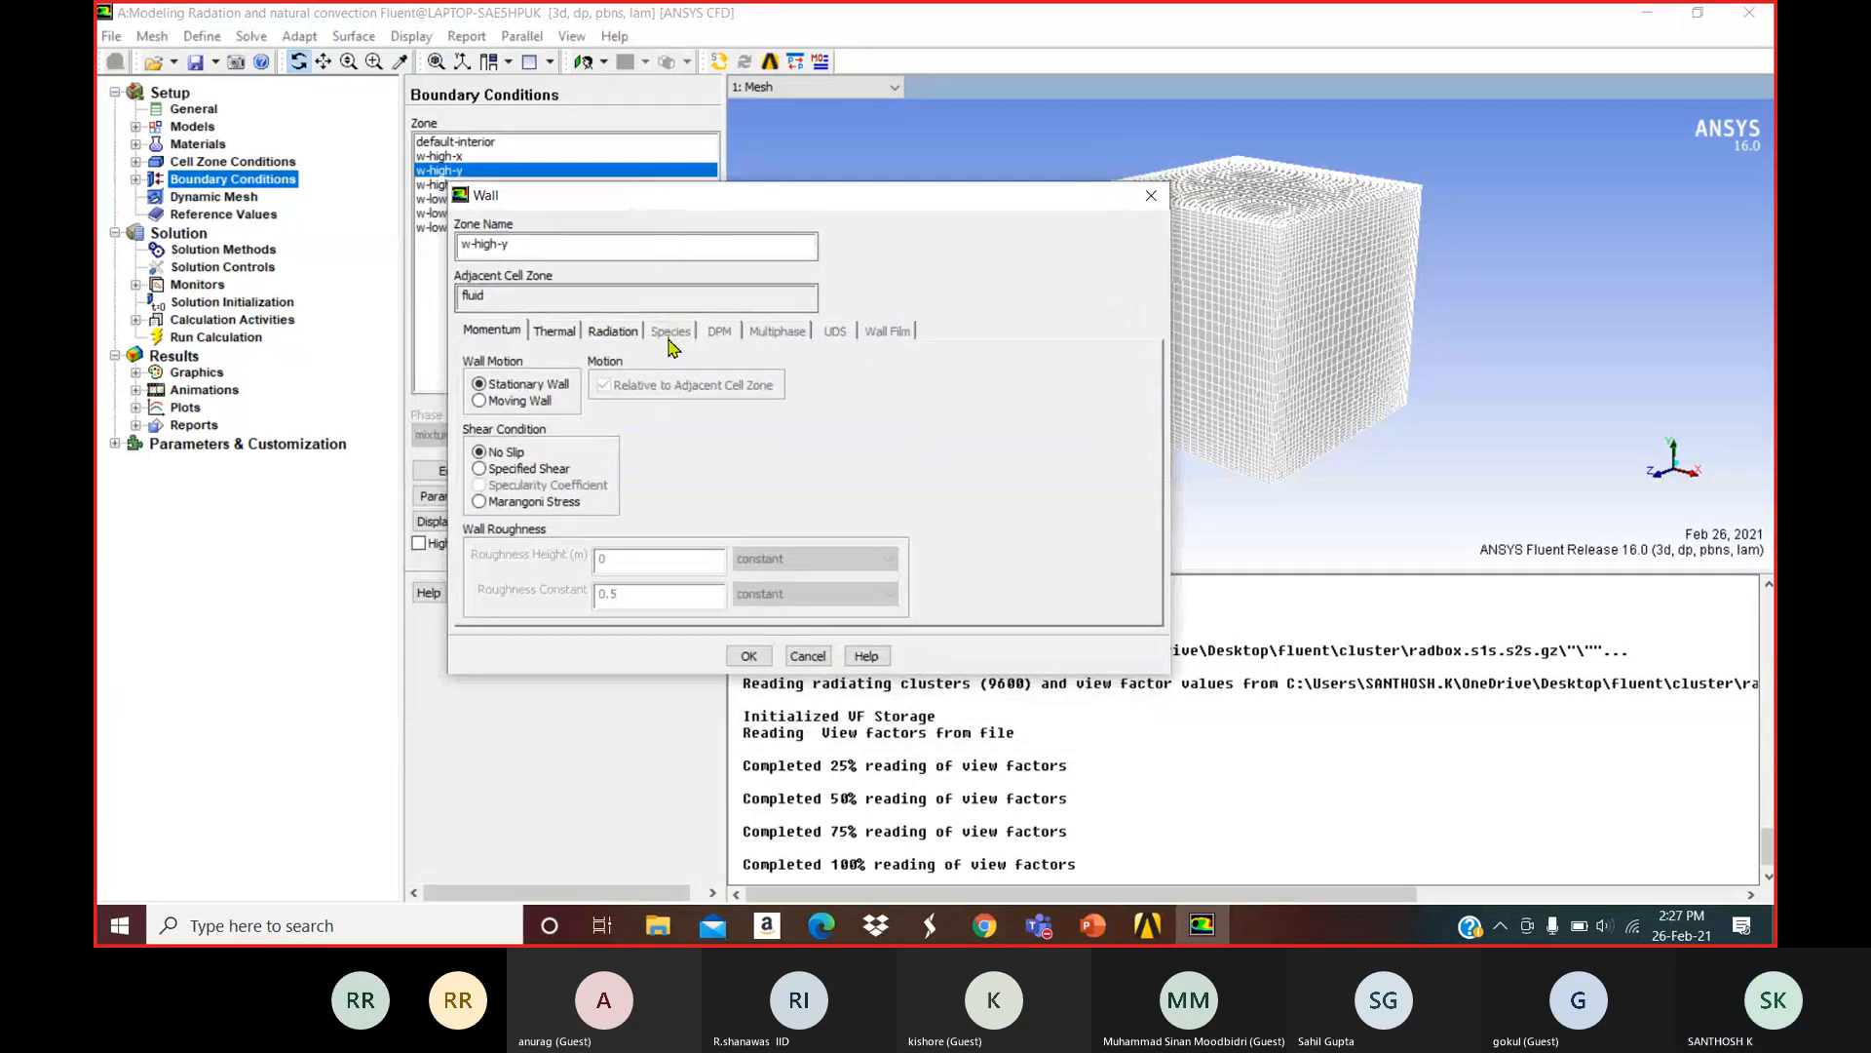
pyautogui.click(556, 333)
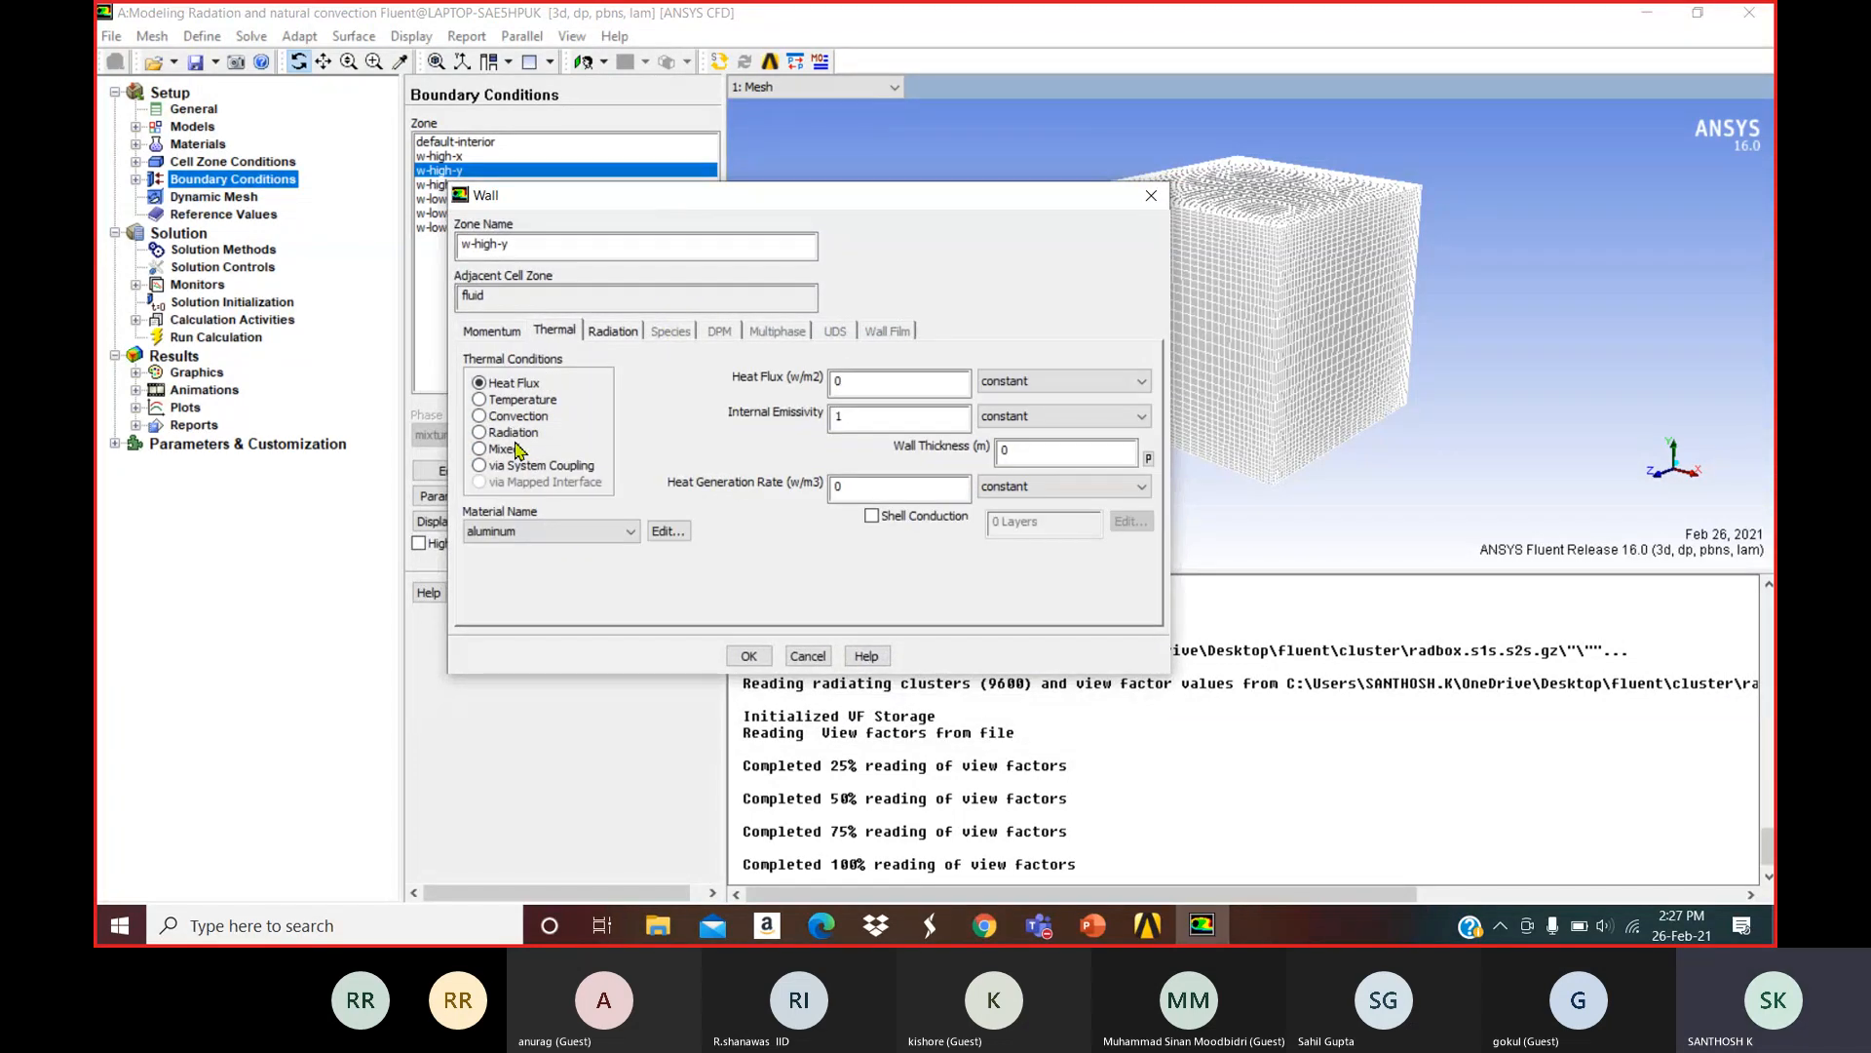
pyautogui.click(480, 449)
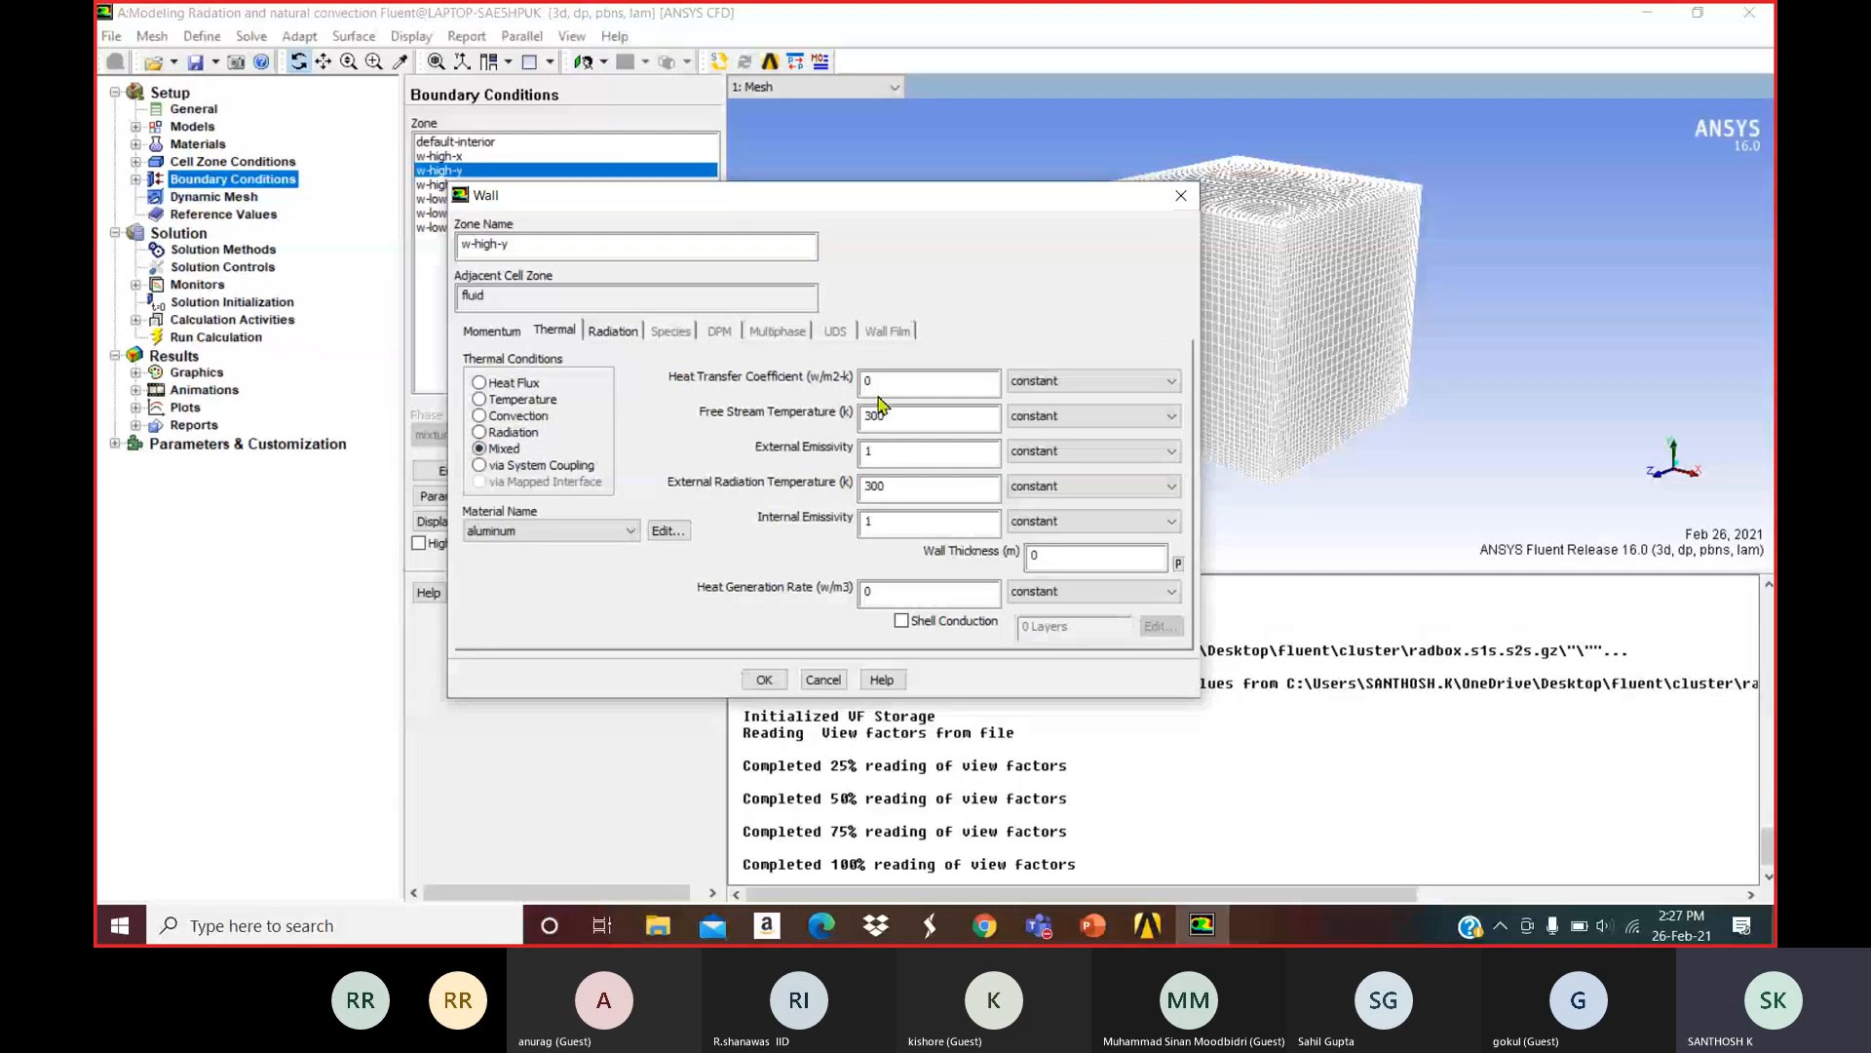
pyautogui.click(870, 381)
pyautogui.write('3')
pyautogui.click(866, 419)
pyautogui.write('29')
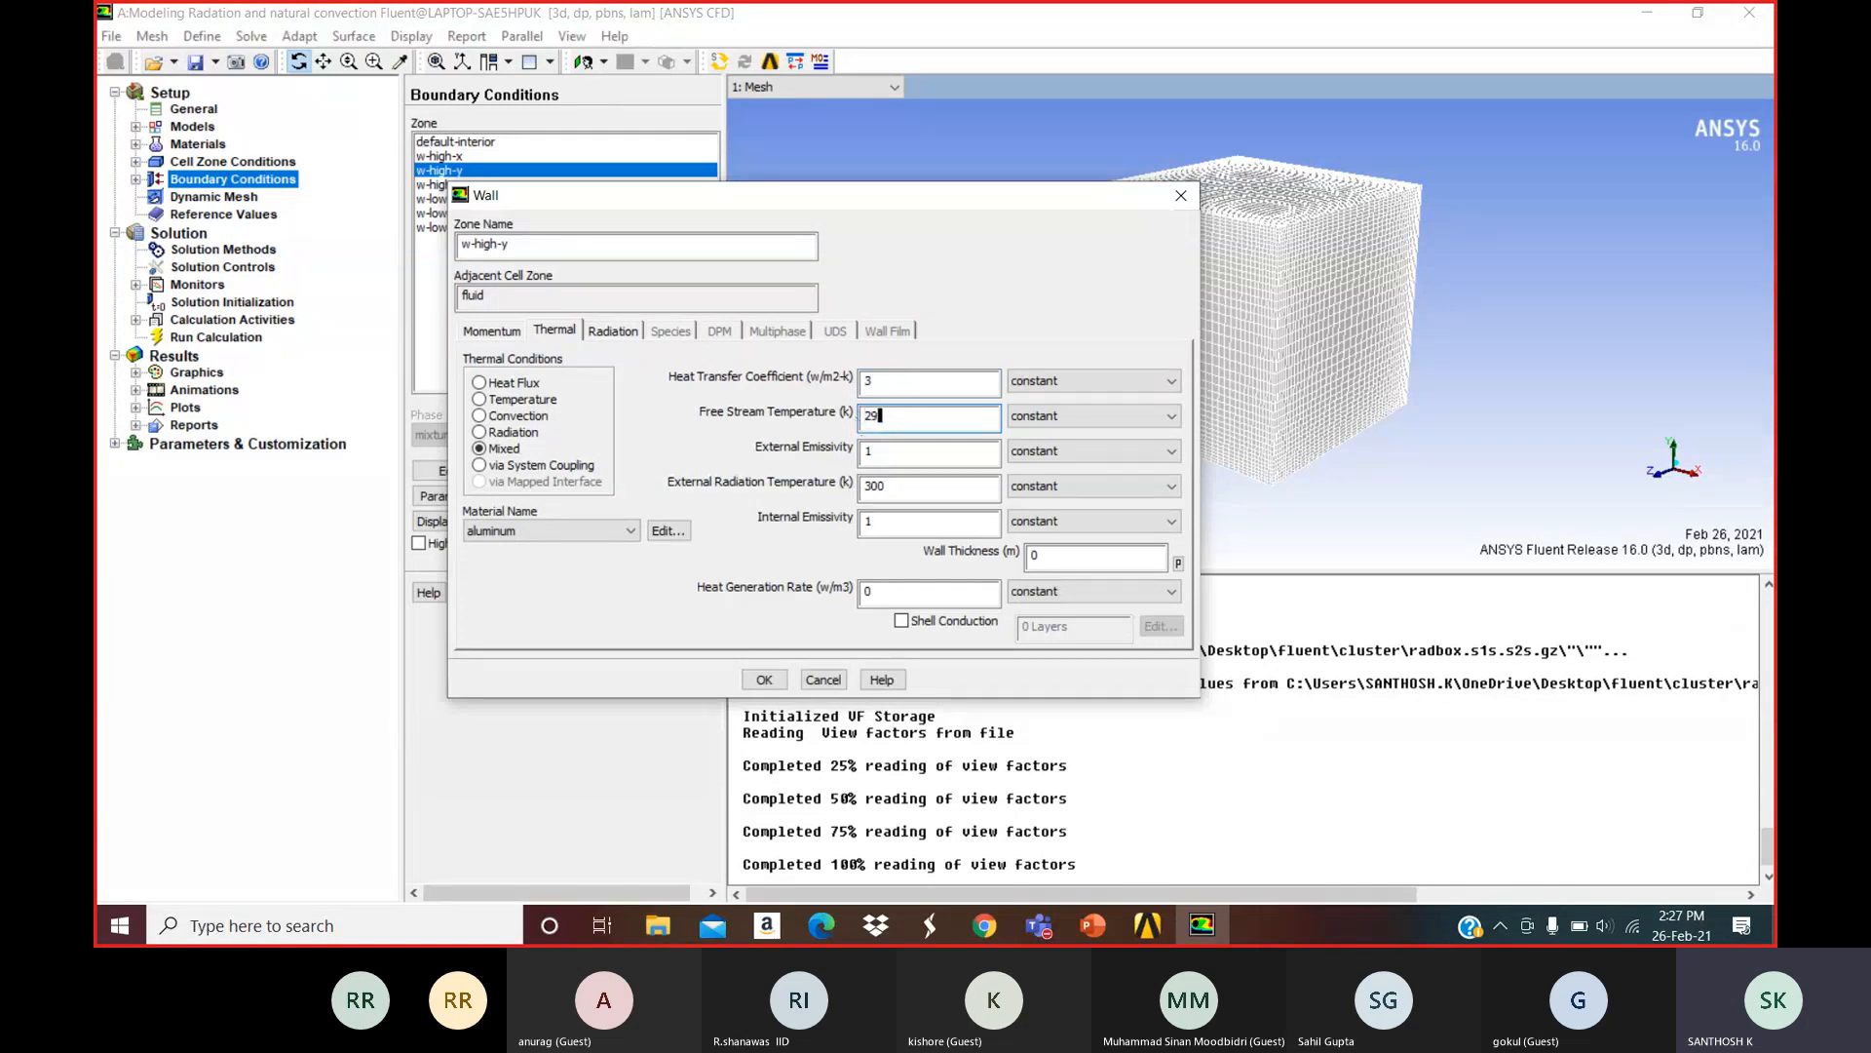
pyautogui.write('3.15')
# Set w-high-y's external emissivity to 0.75, external radiation temperature to 293.15 K and internal emissivity to 0.95.
pyautogui.doubleClick(926, 454)
pyautogui.write('0.75')
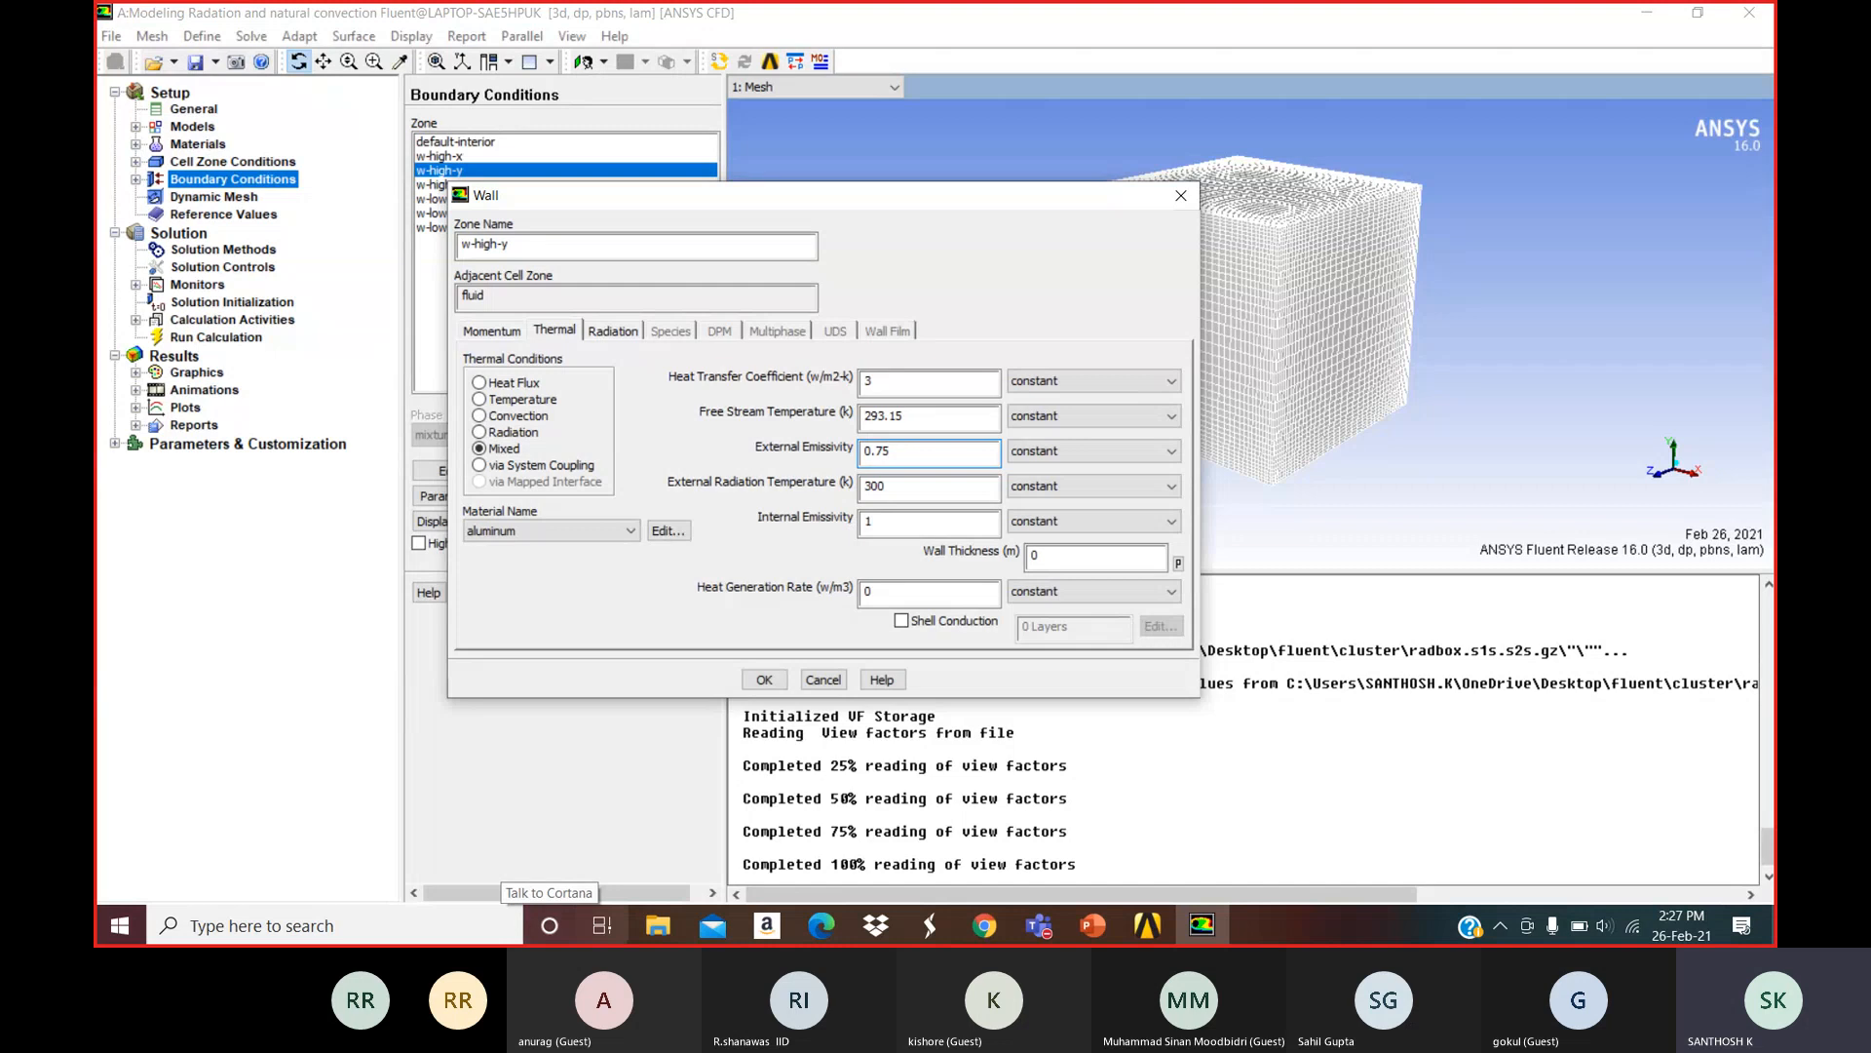
pyautogui.doubleClick(893, 486)
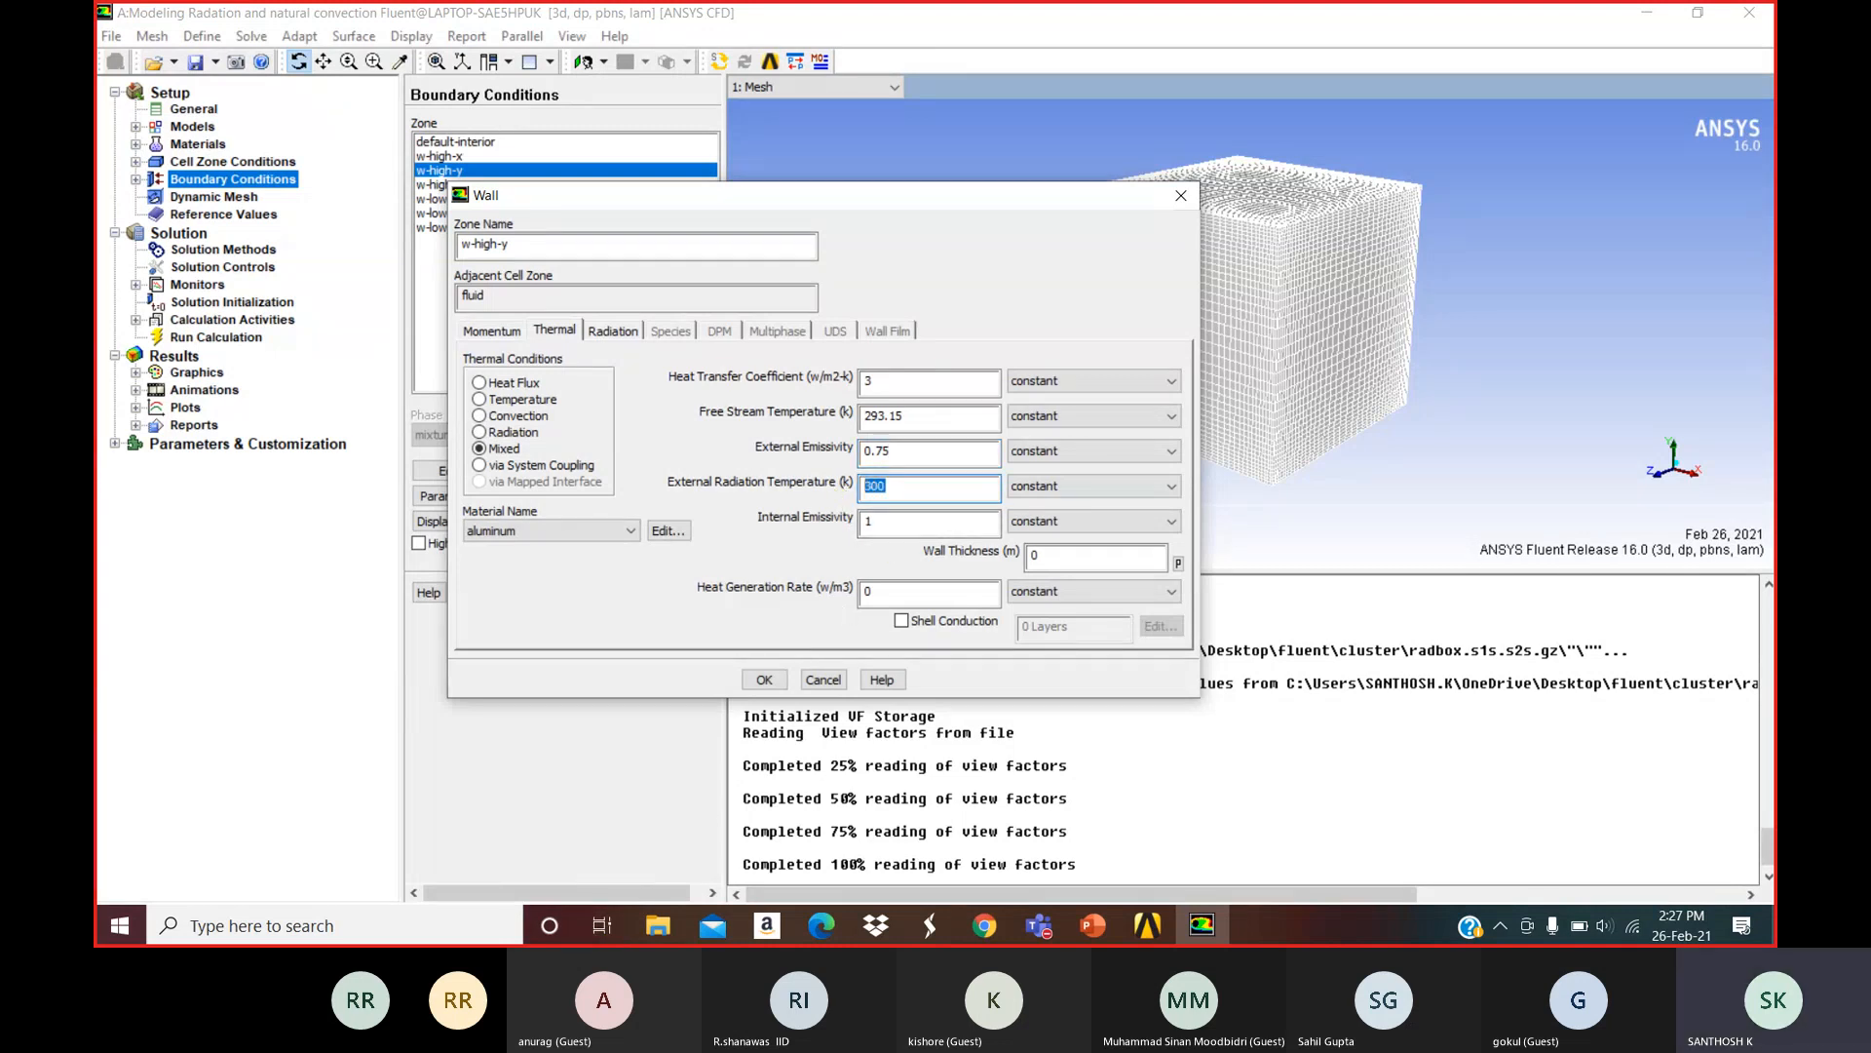
pyautogui.write('293.15')
pyautogui.doubleClick(874, 523)
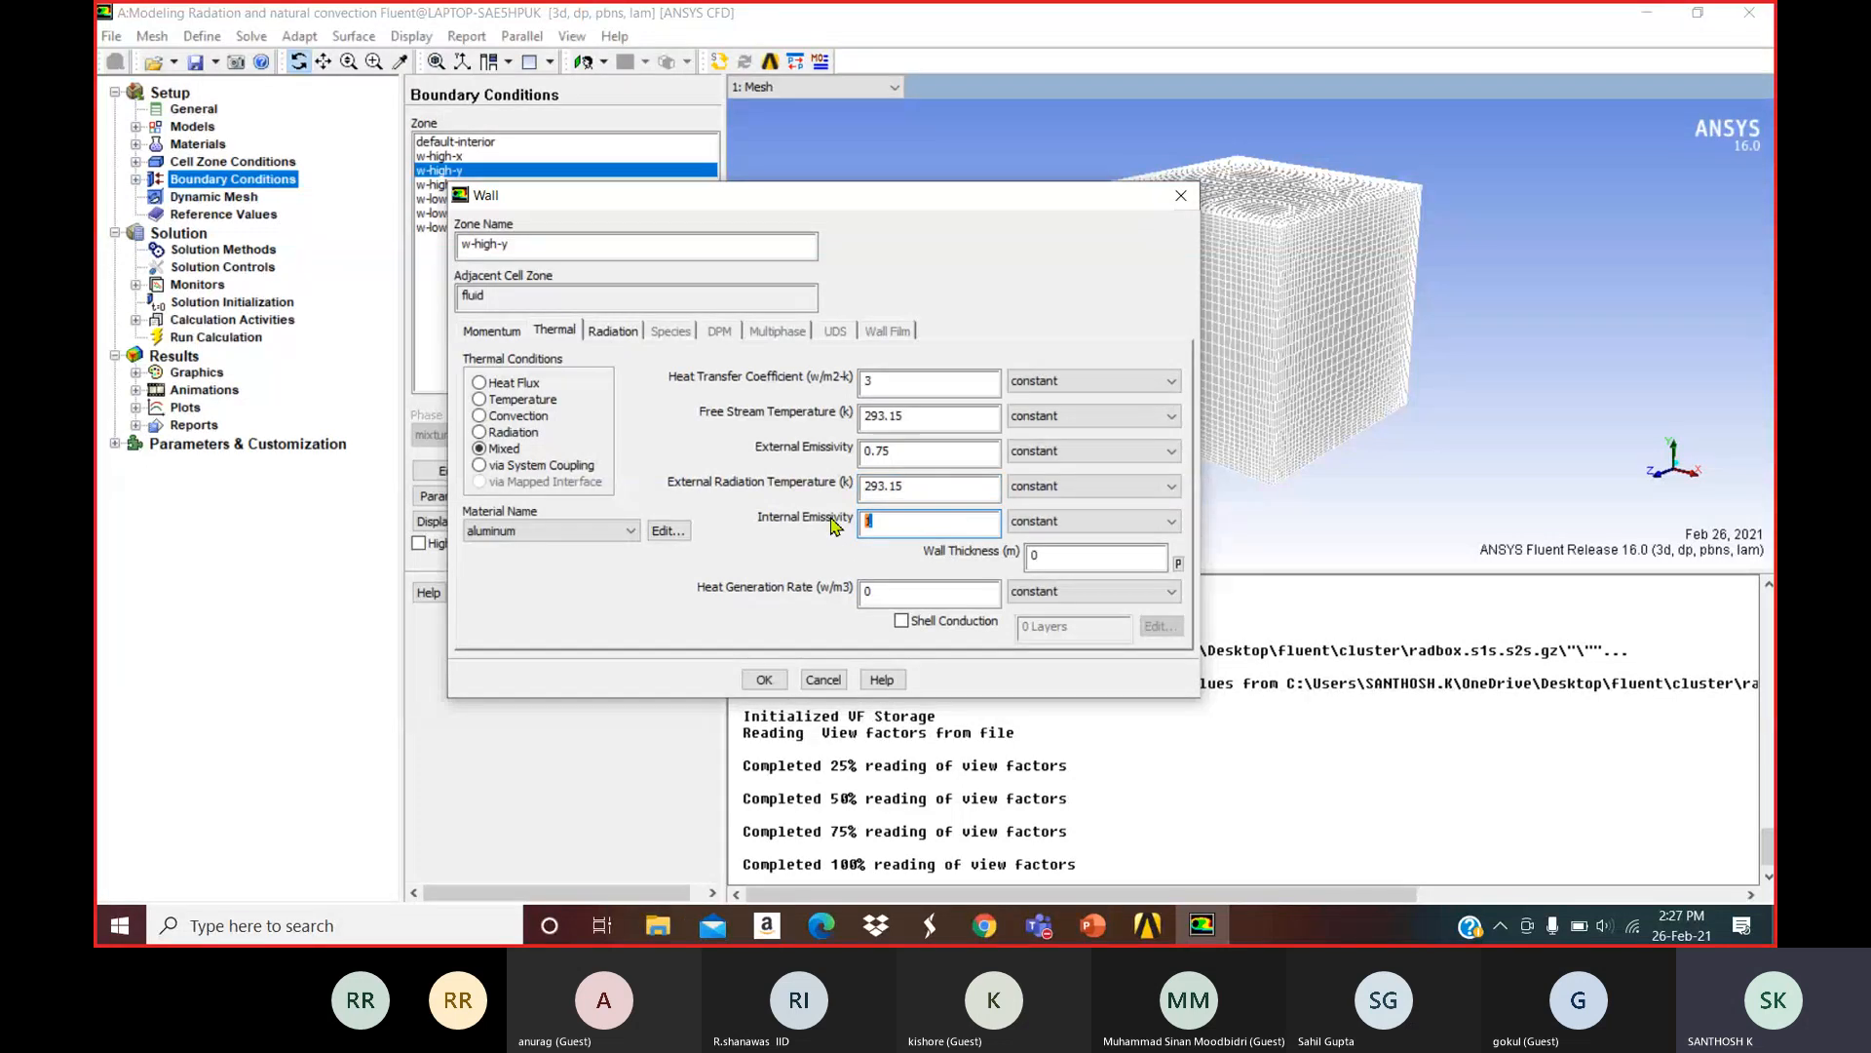
pyautogui.write('0.95')
# Set w-high-y's wall thickness to 0.05 m with insulation as its material, and apply the wall conditions.
pyautogui.doubleClick(1033, 556)
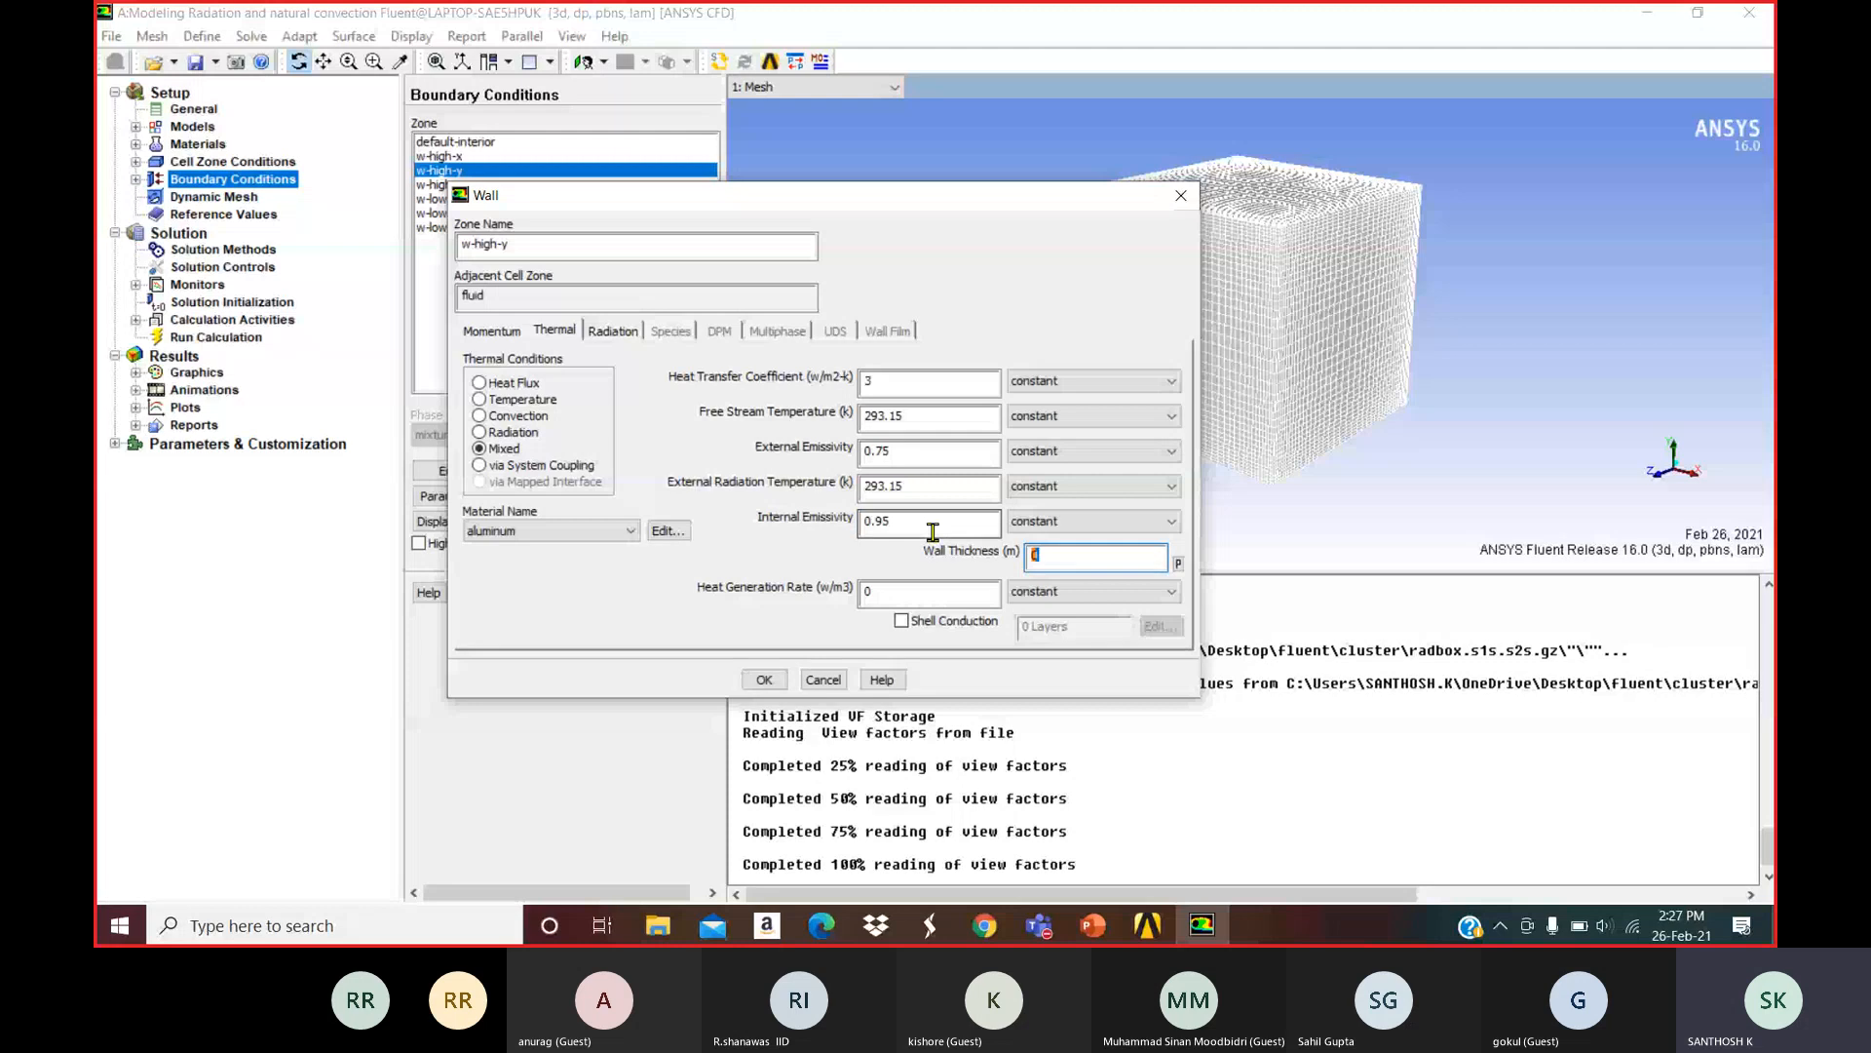
pyautogui.write('0.05')
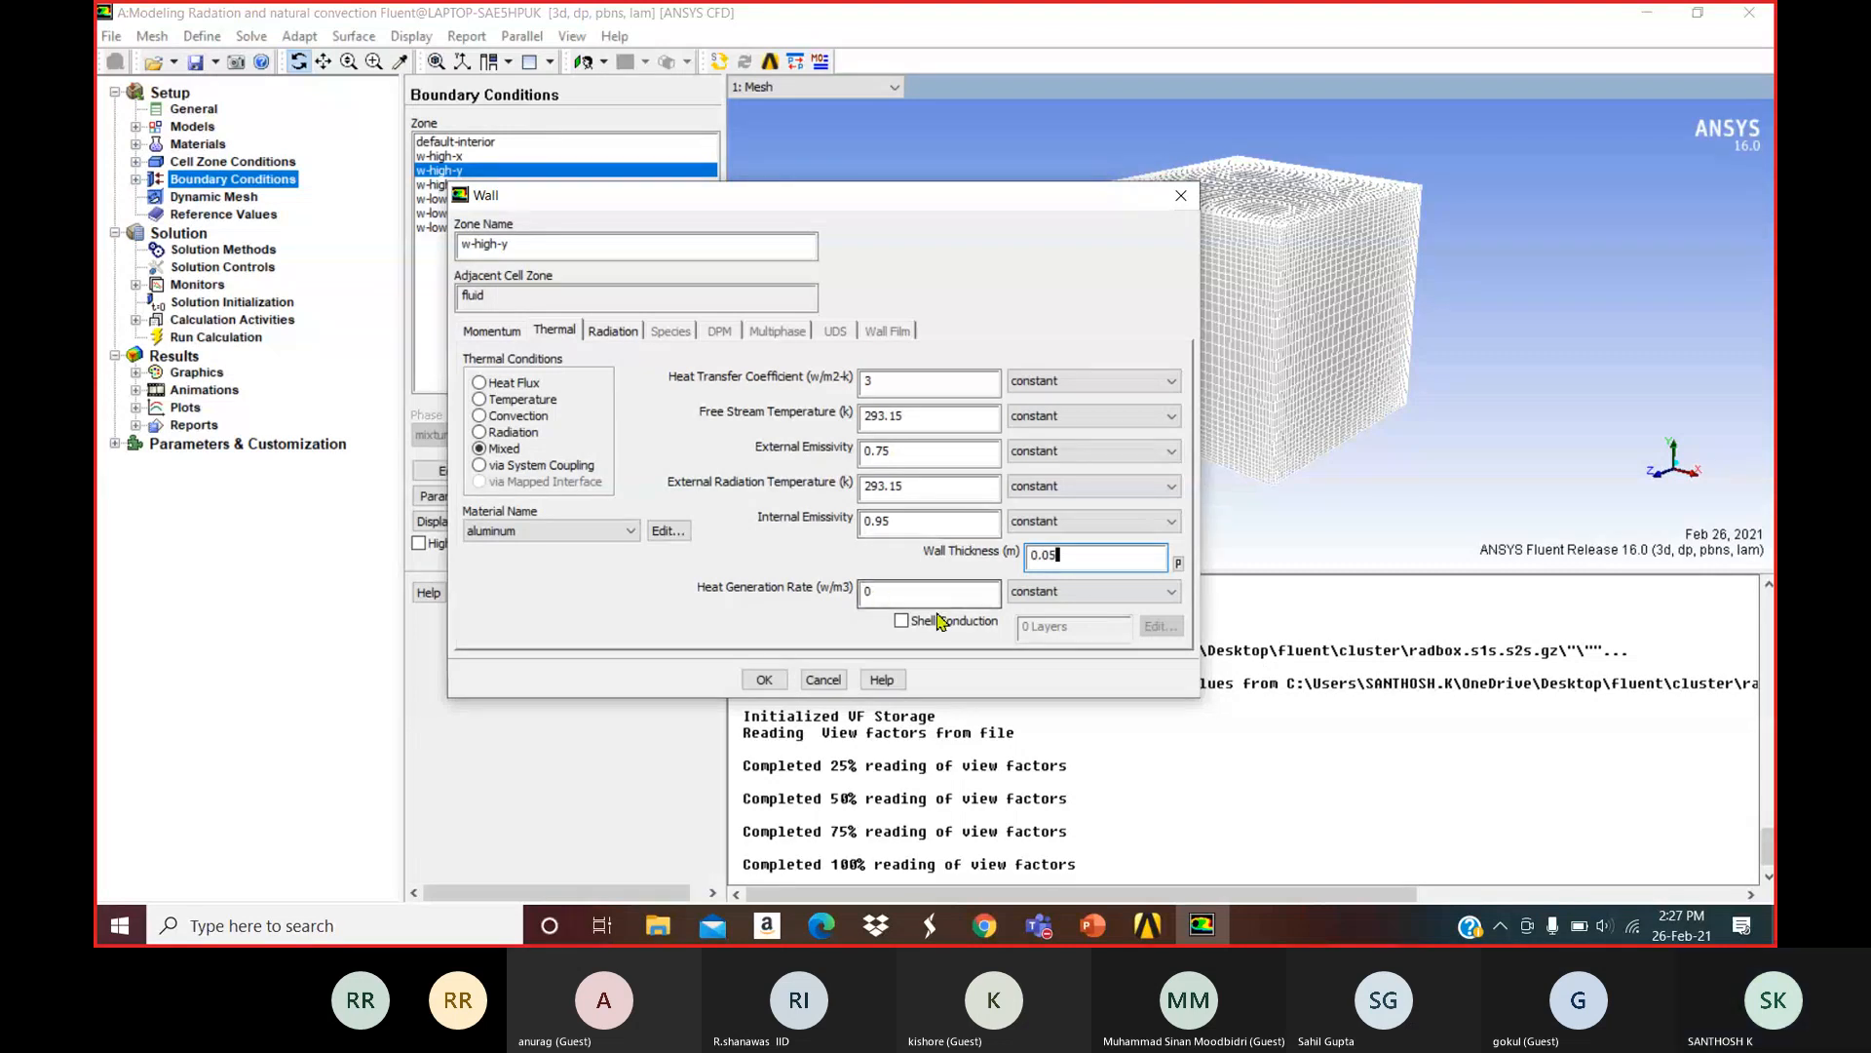
pyautogui.click(764, 680)
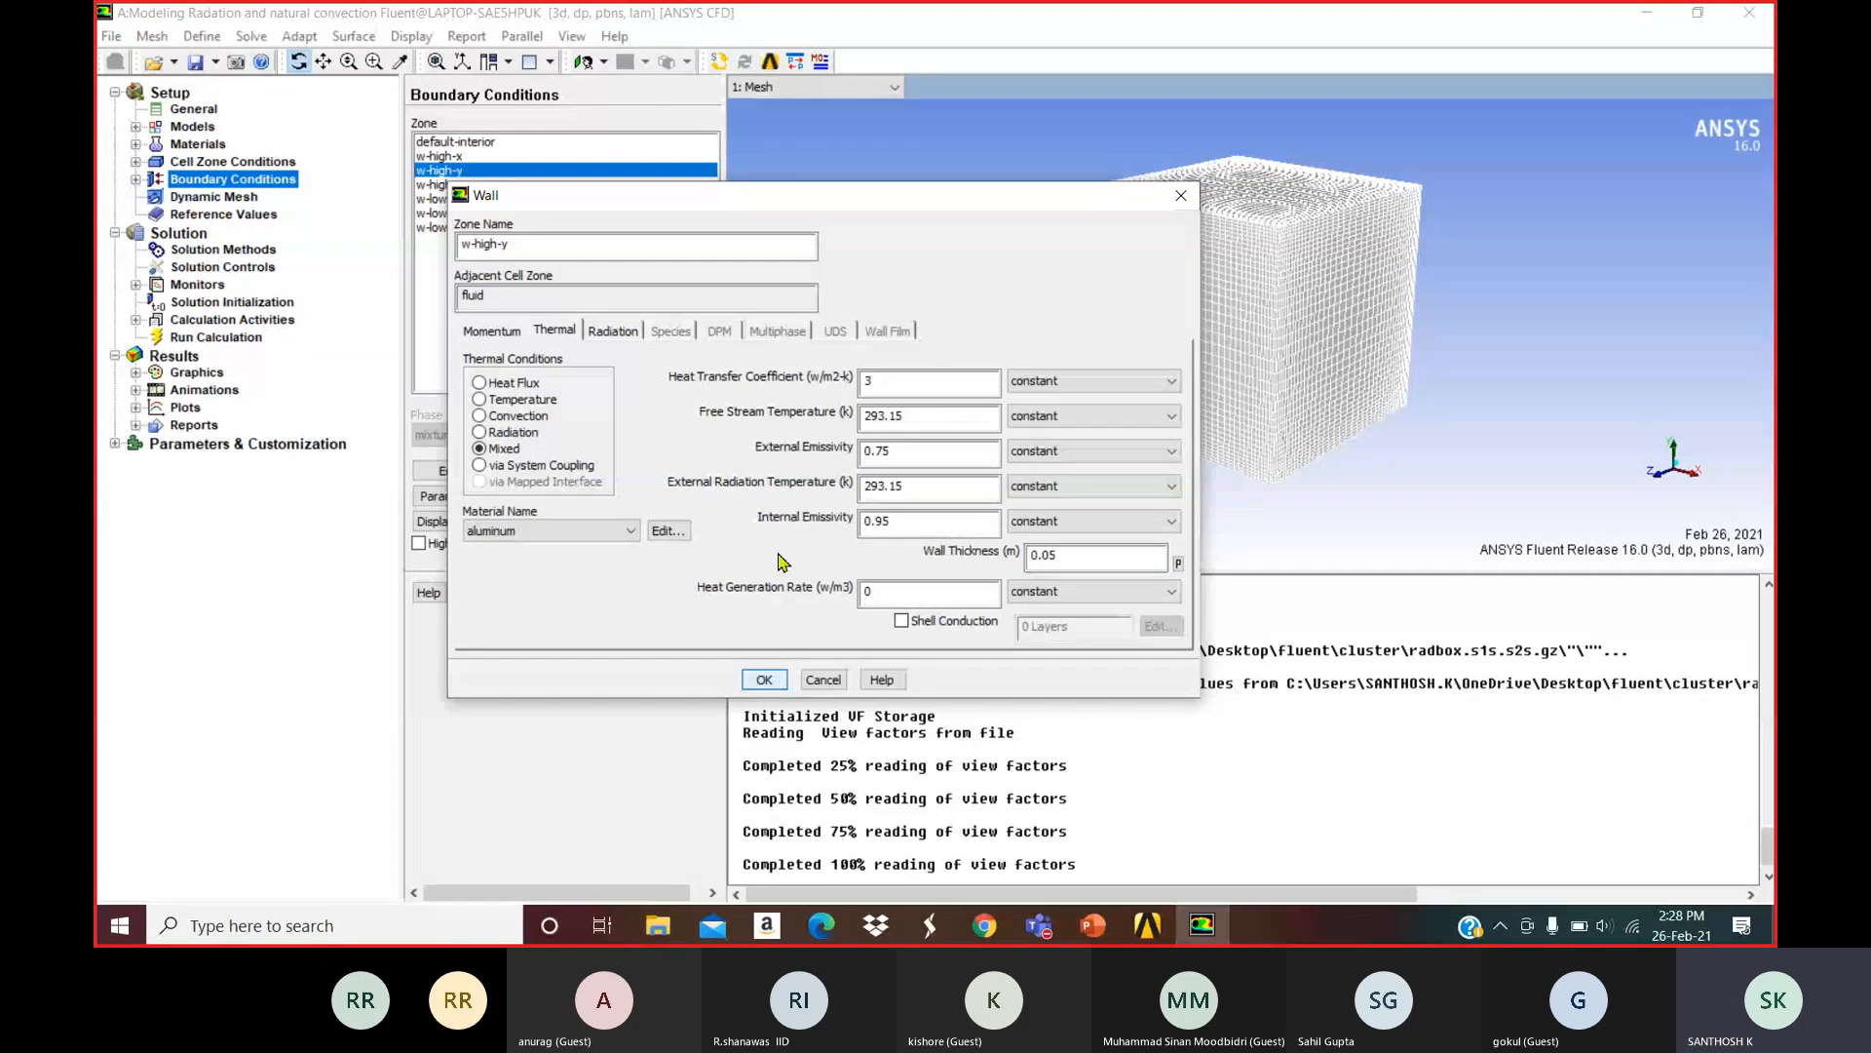
pyautogui.click(629, 534)
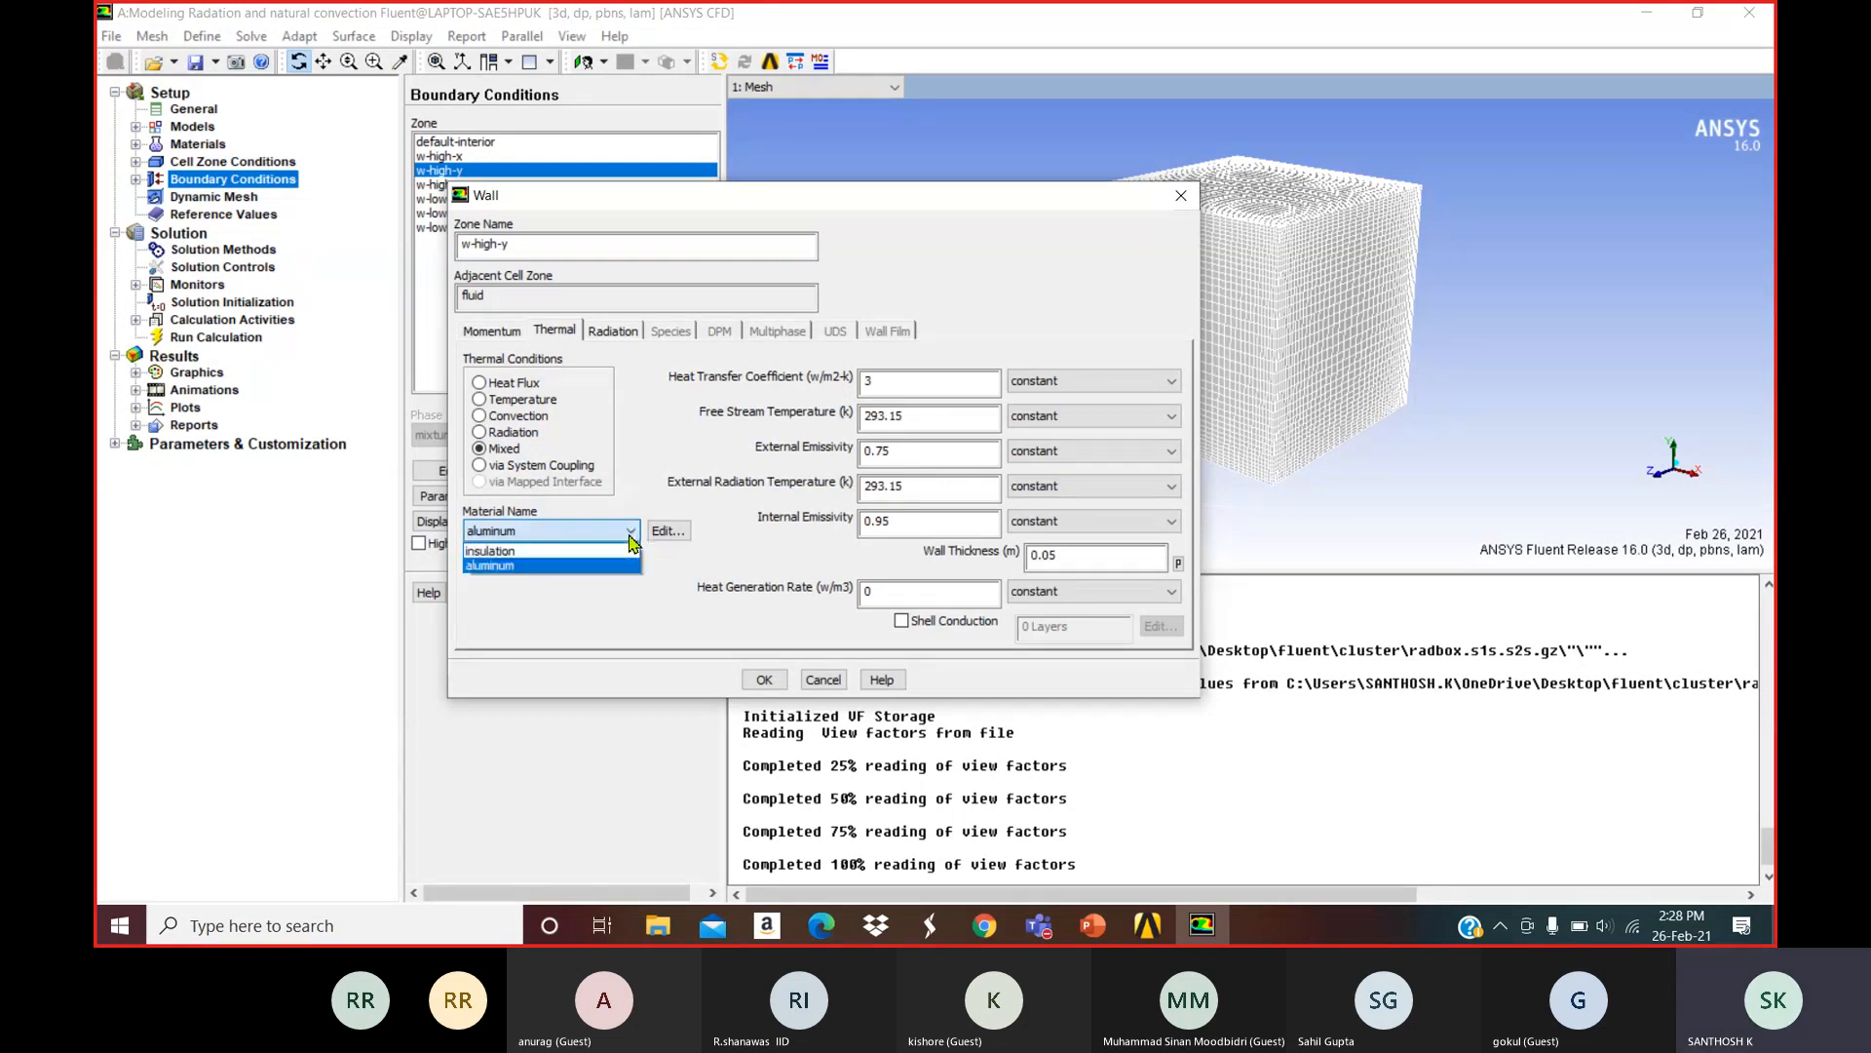
pyautogui.click(624, 551)
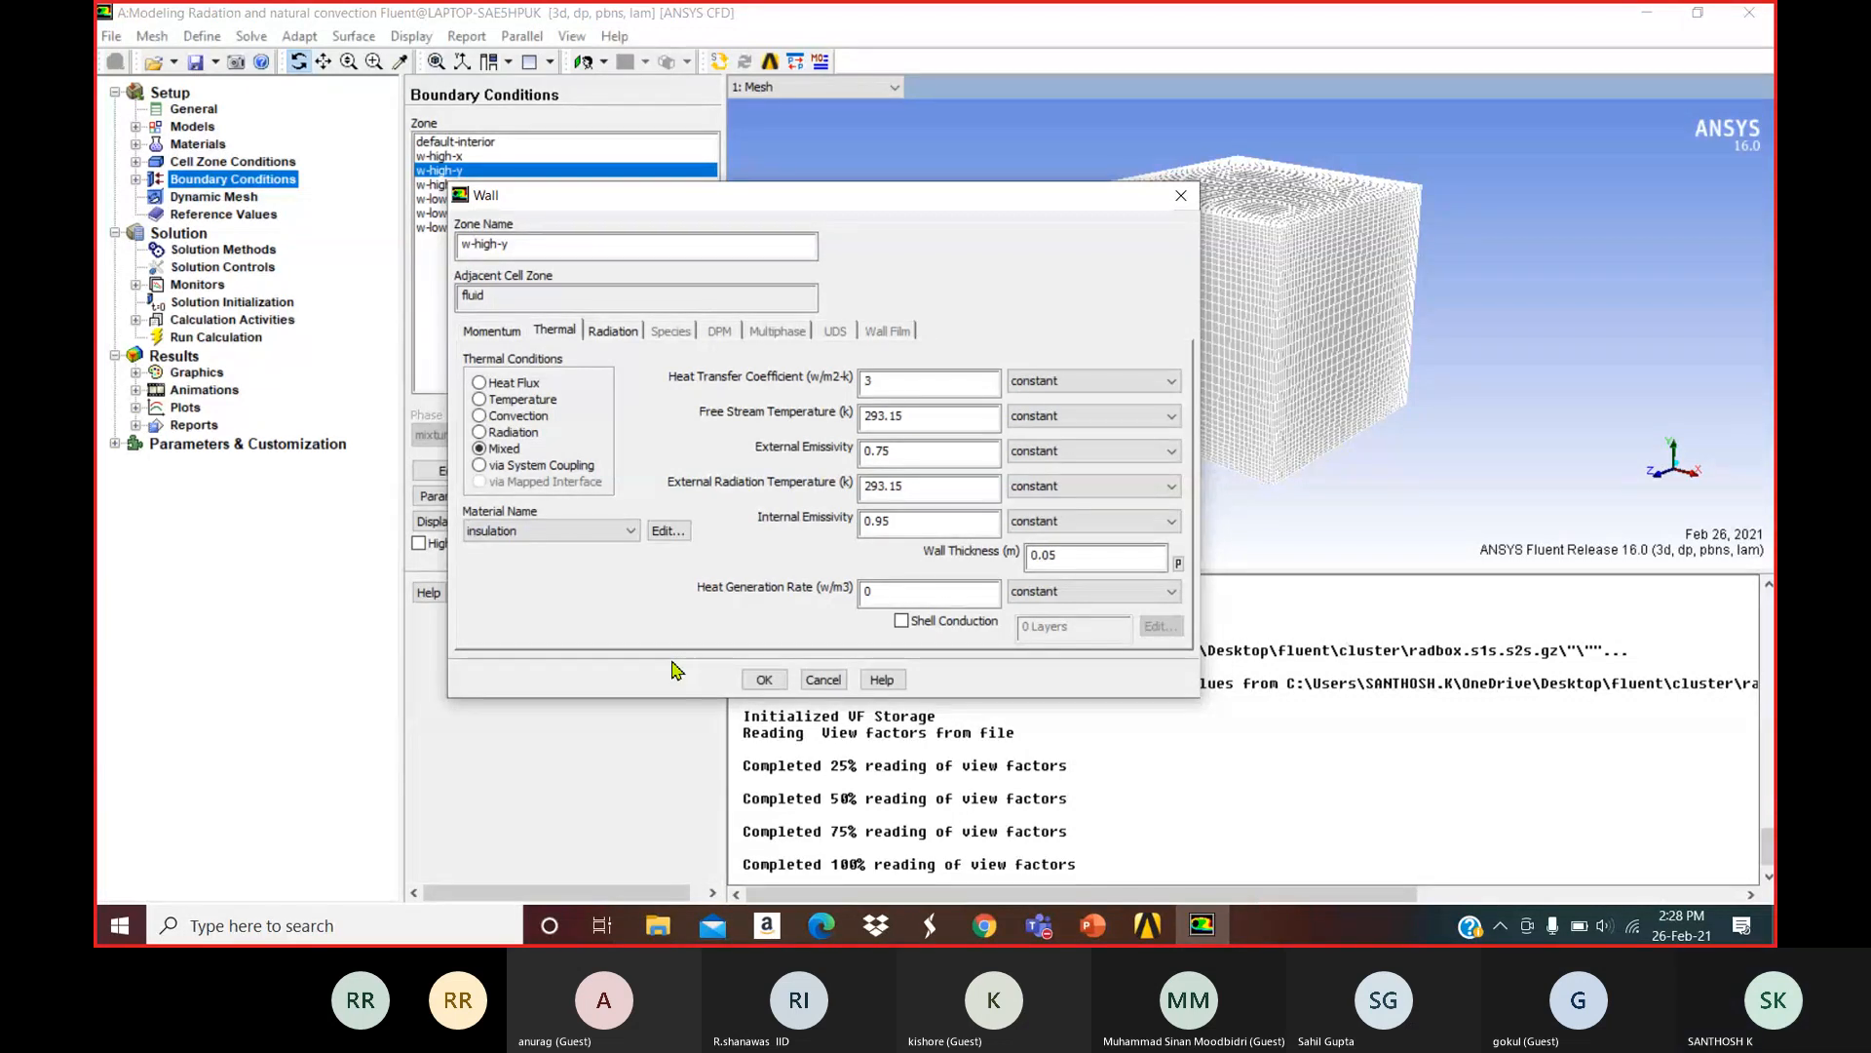
pyautogui.click(763, 681)
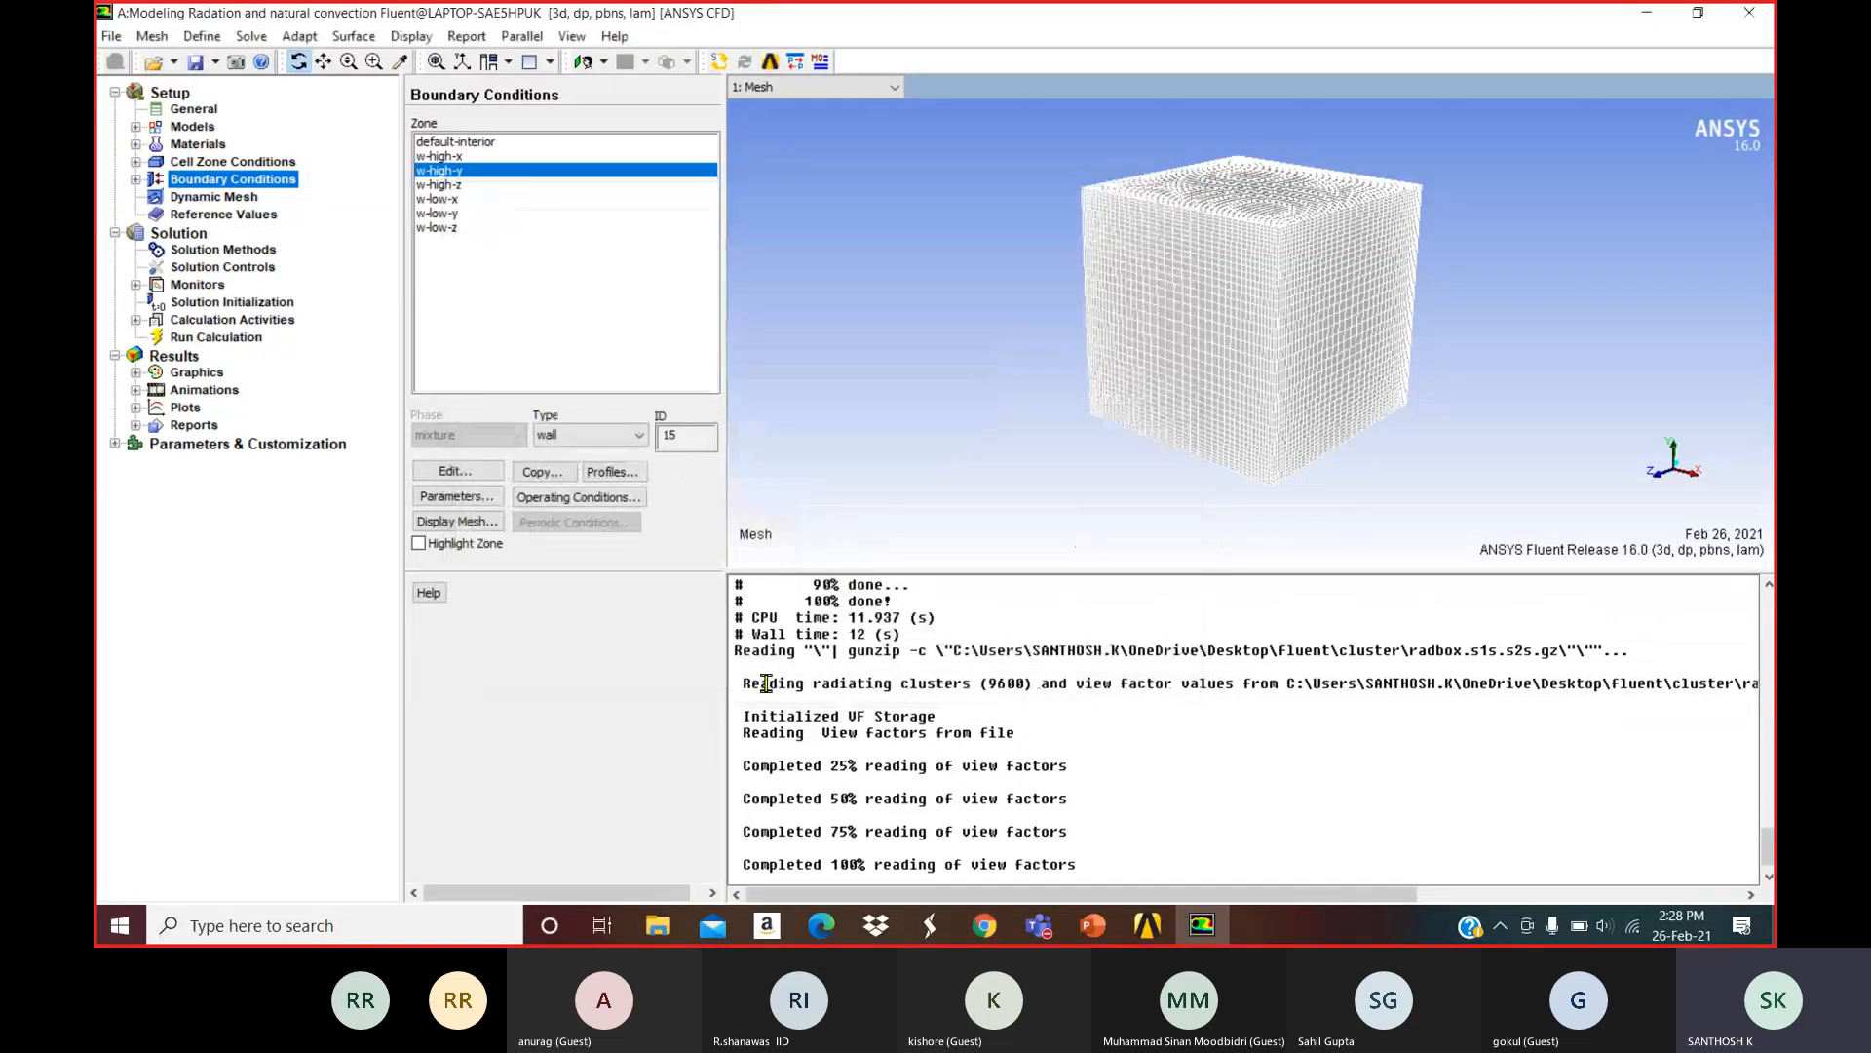
# Review the Problem Description slide in PowerPoint for the wall materials and surrounding conditions, and return to Fluent.
pyautogui.click(1092, 926)
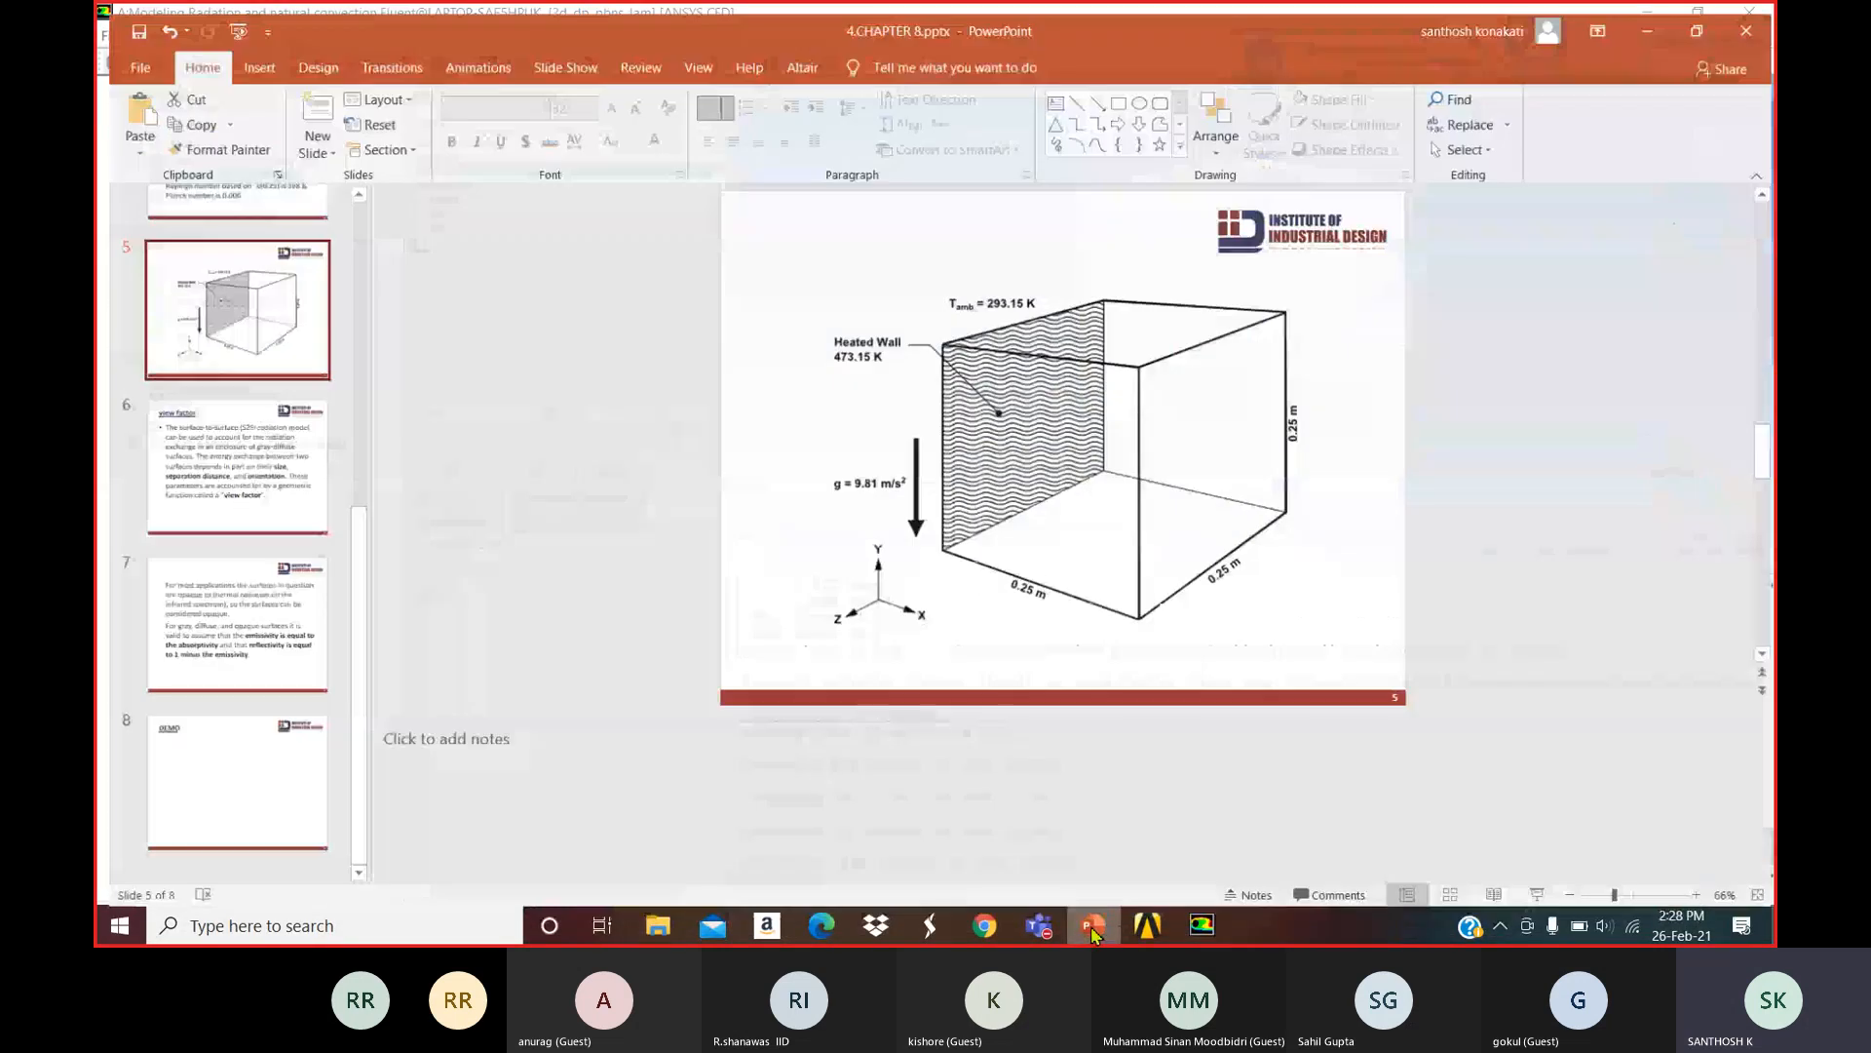
pyautogui.click(250, 430)
pyautogui.scroll(3, 251, 430)
pyautogui.click(250, 429)
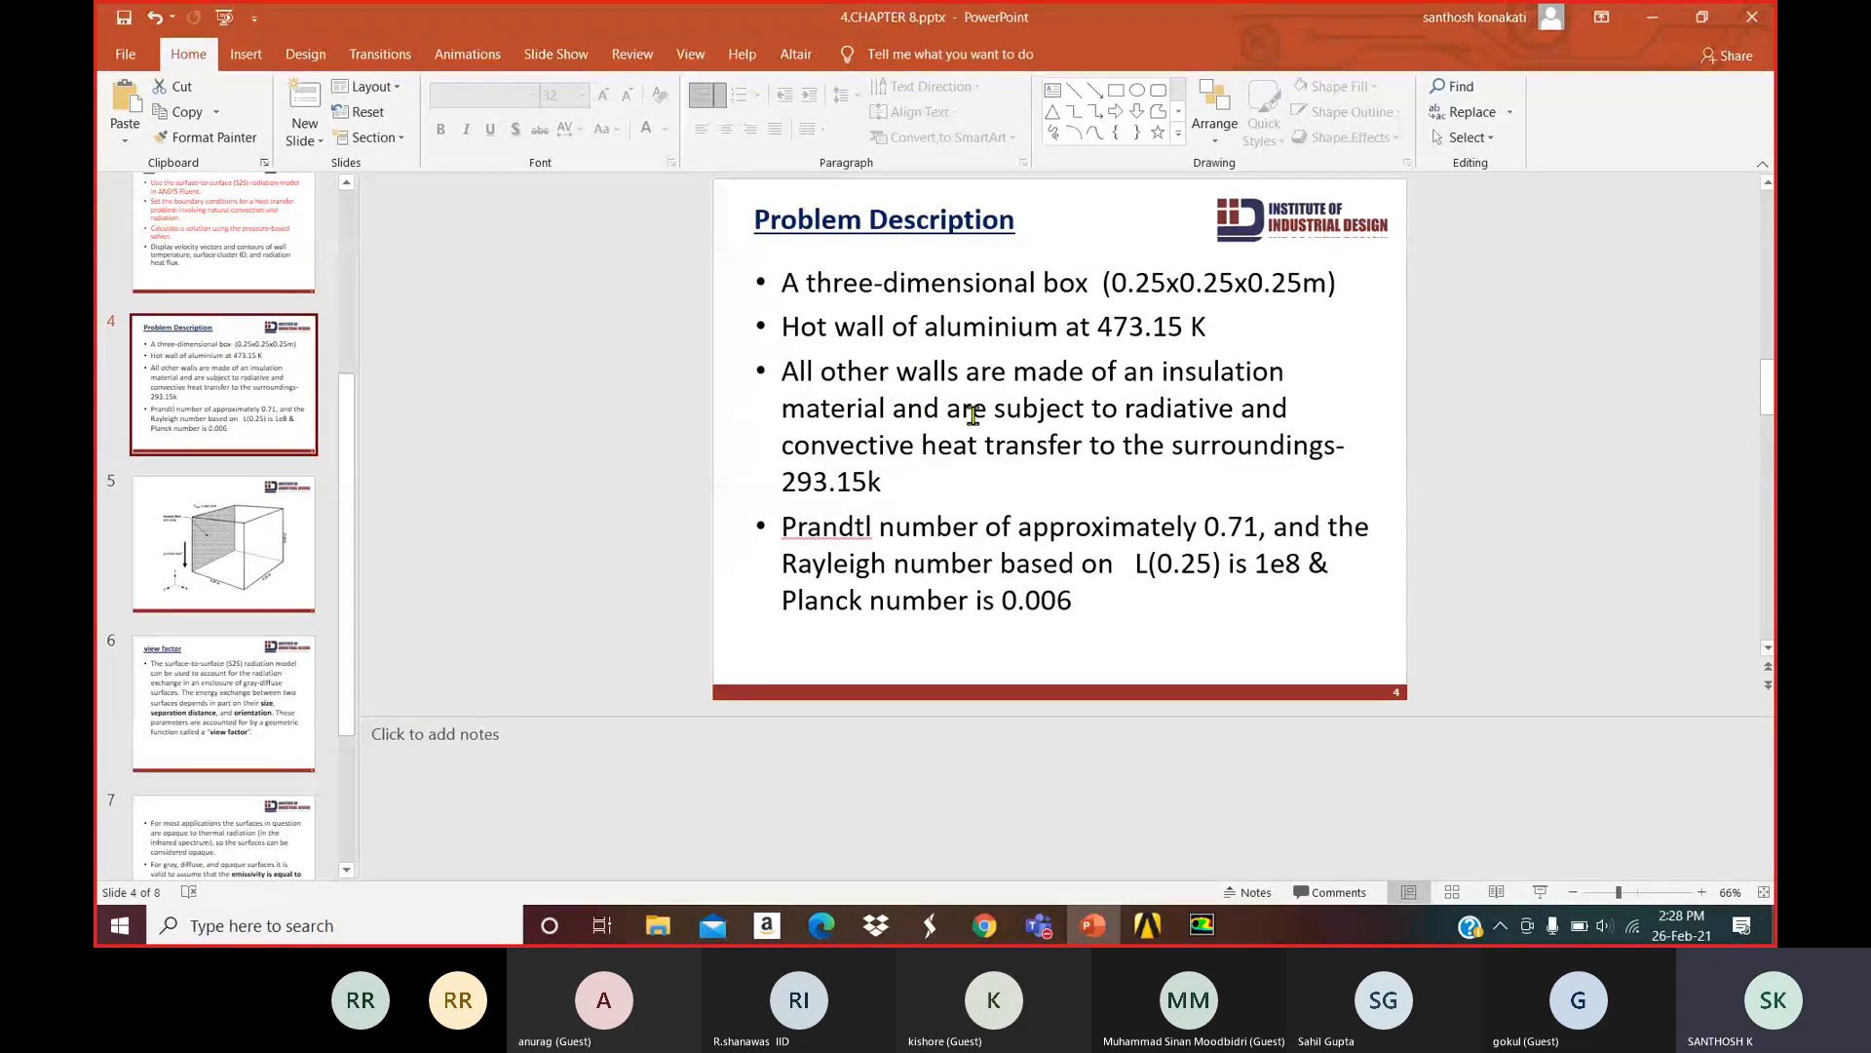
pyautogui.click(1653, 17)
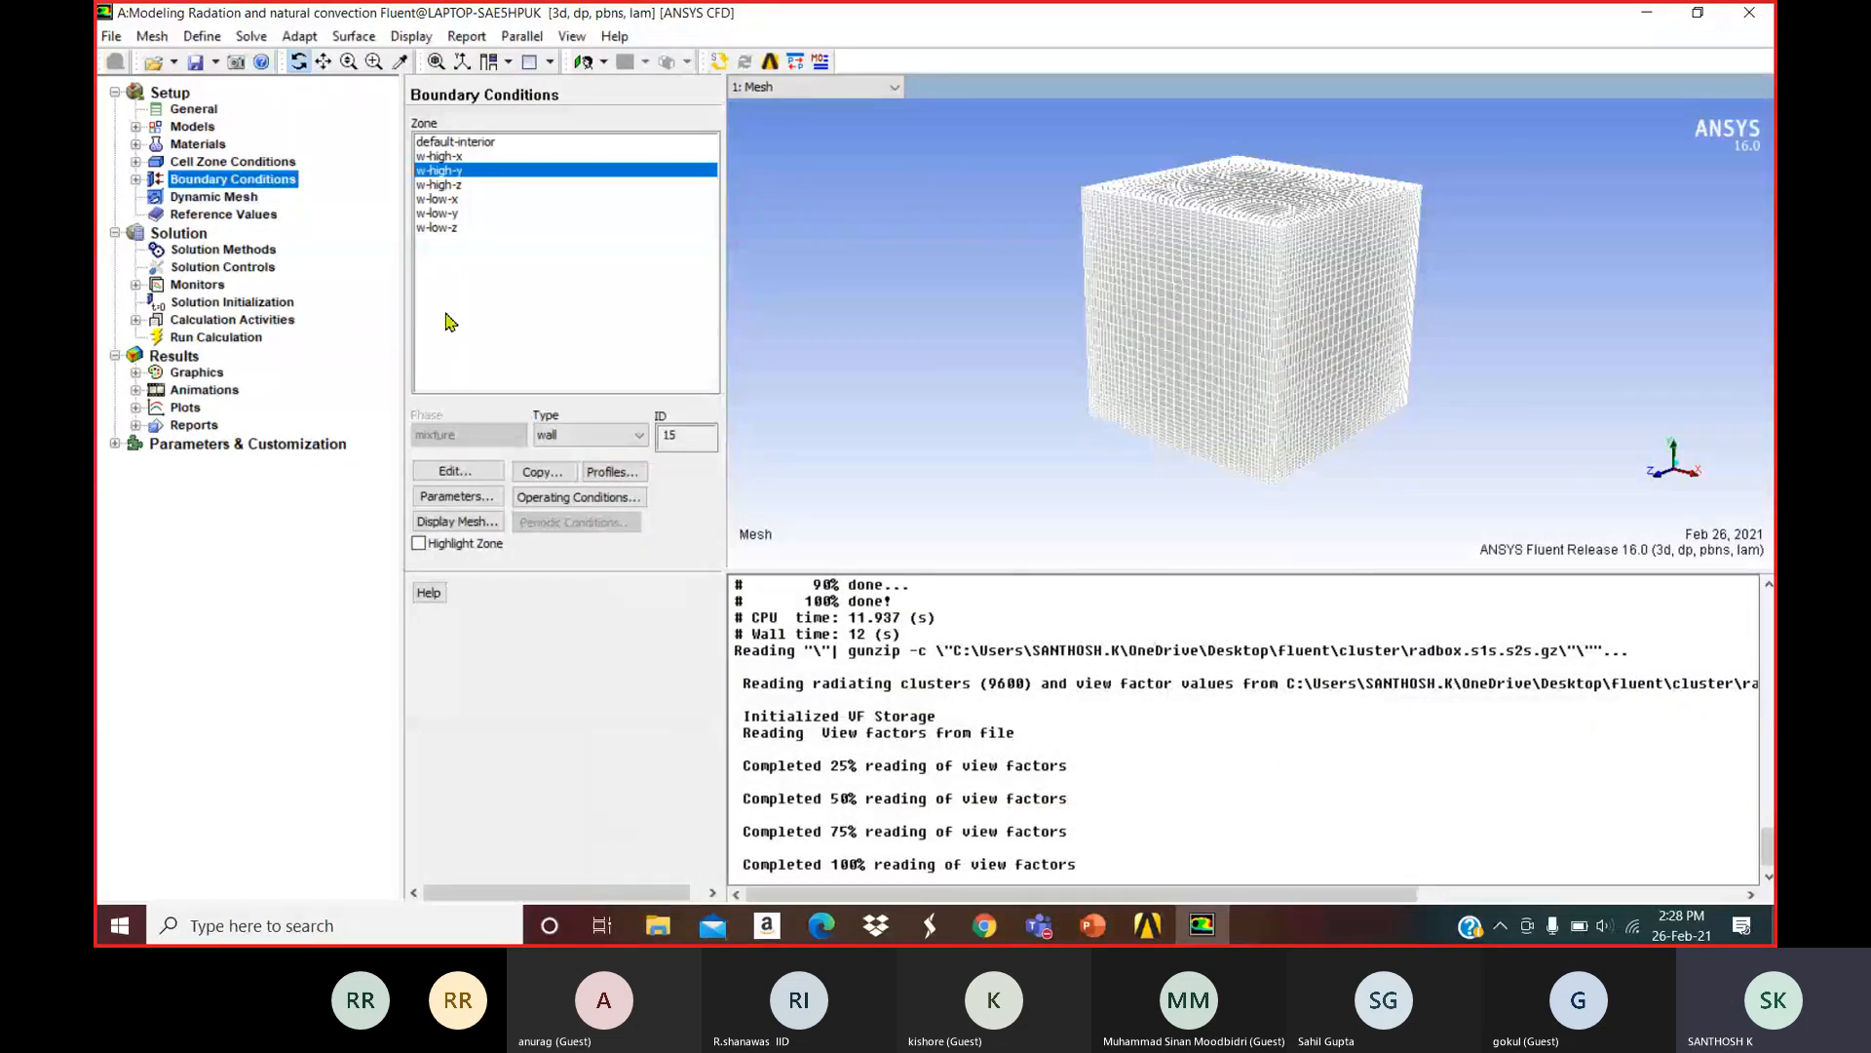
# Copy the w-high-y boundary conditions to the wall w-low-y and close the copy dialog.
pyautogui.click(543, 473)
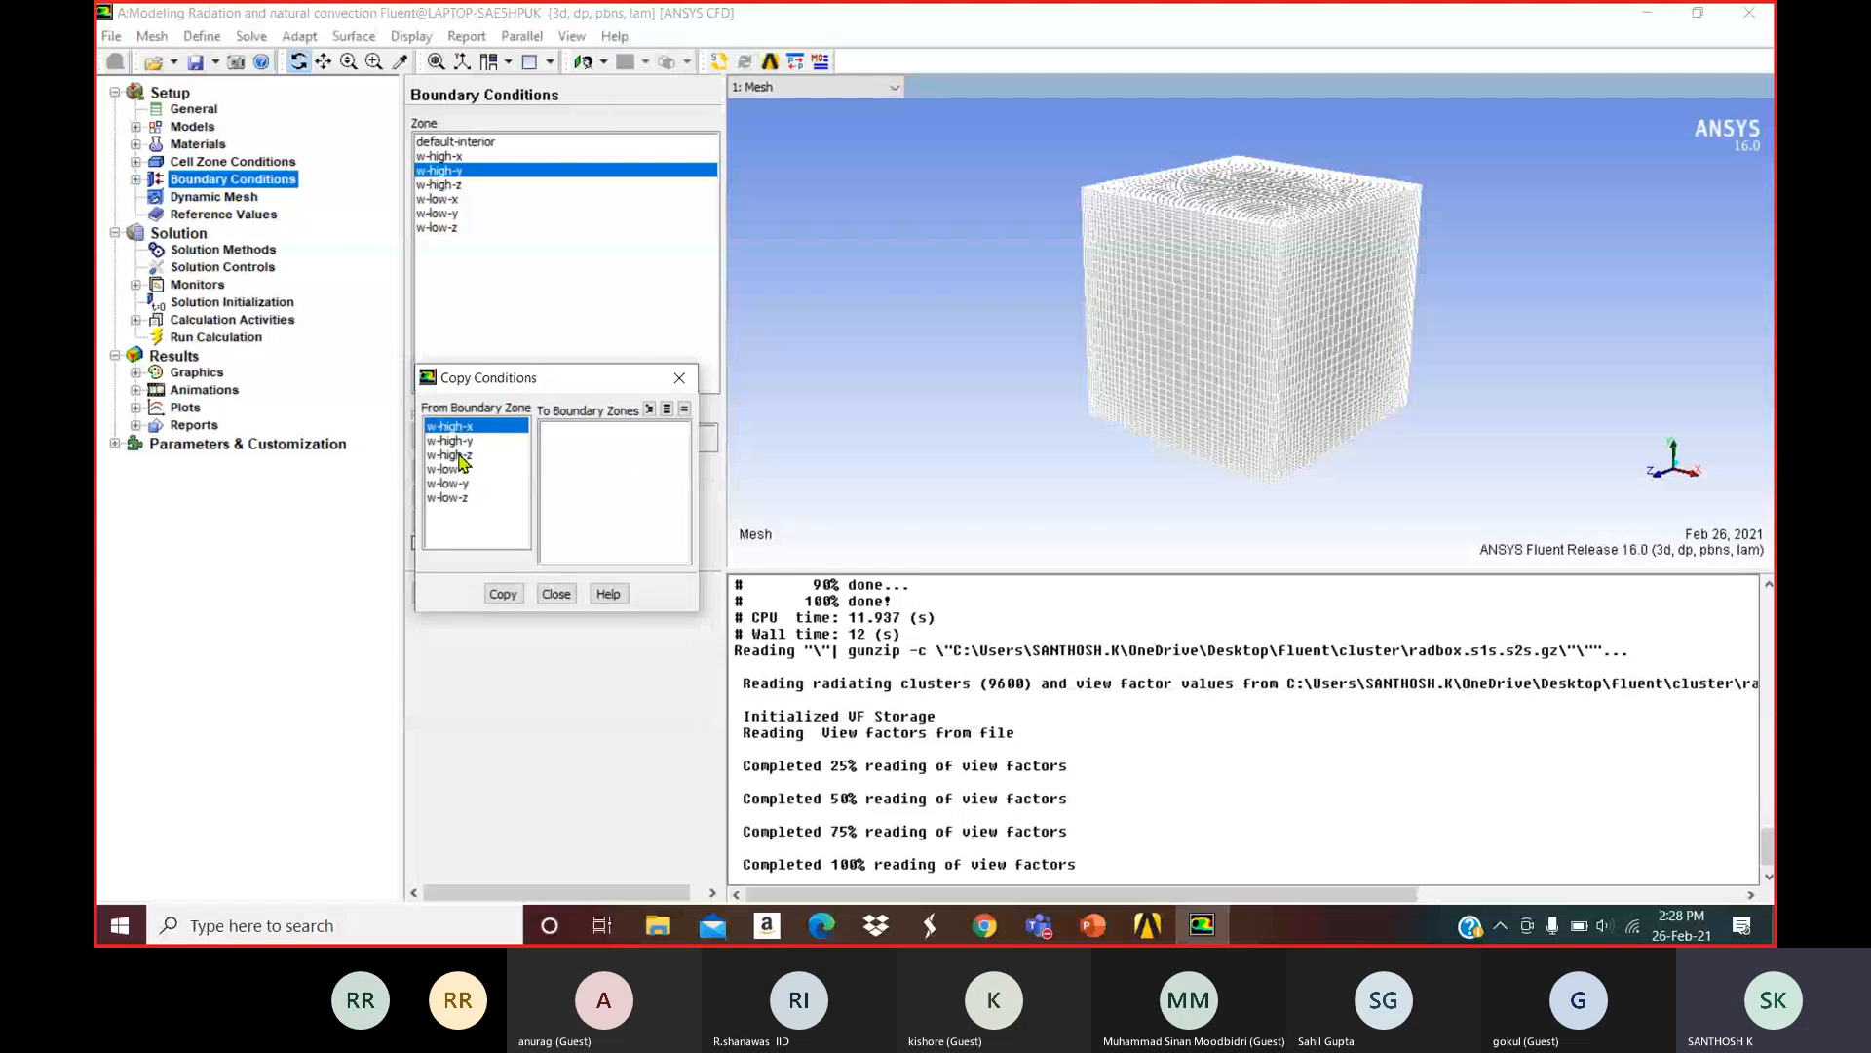
pyautogui.click(450, 441)
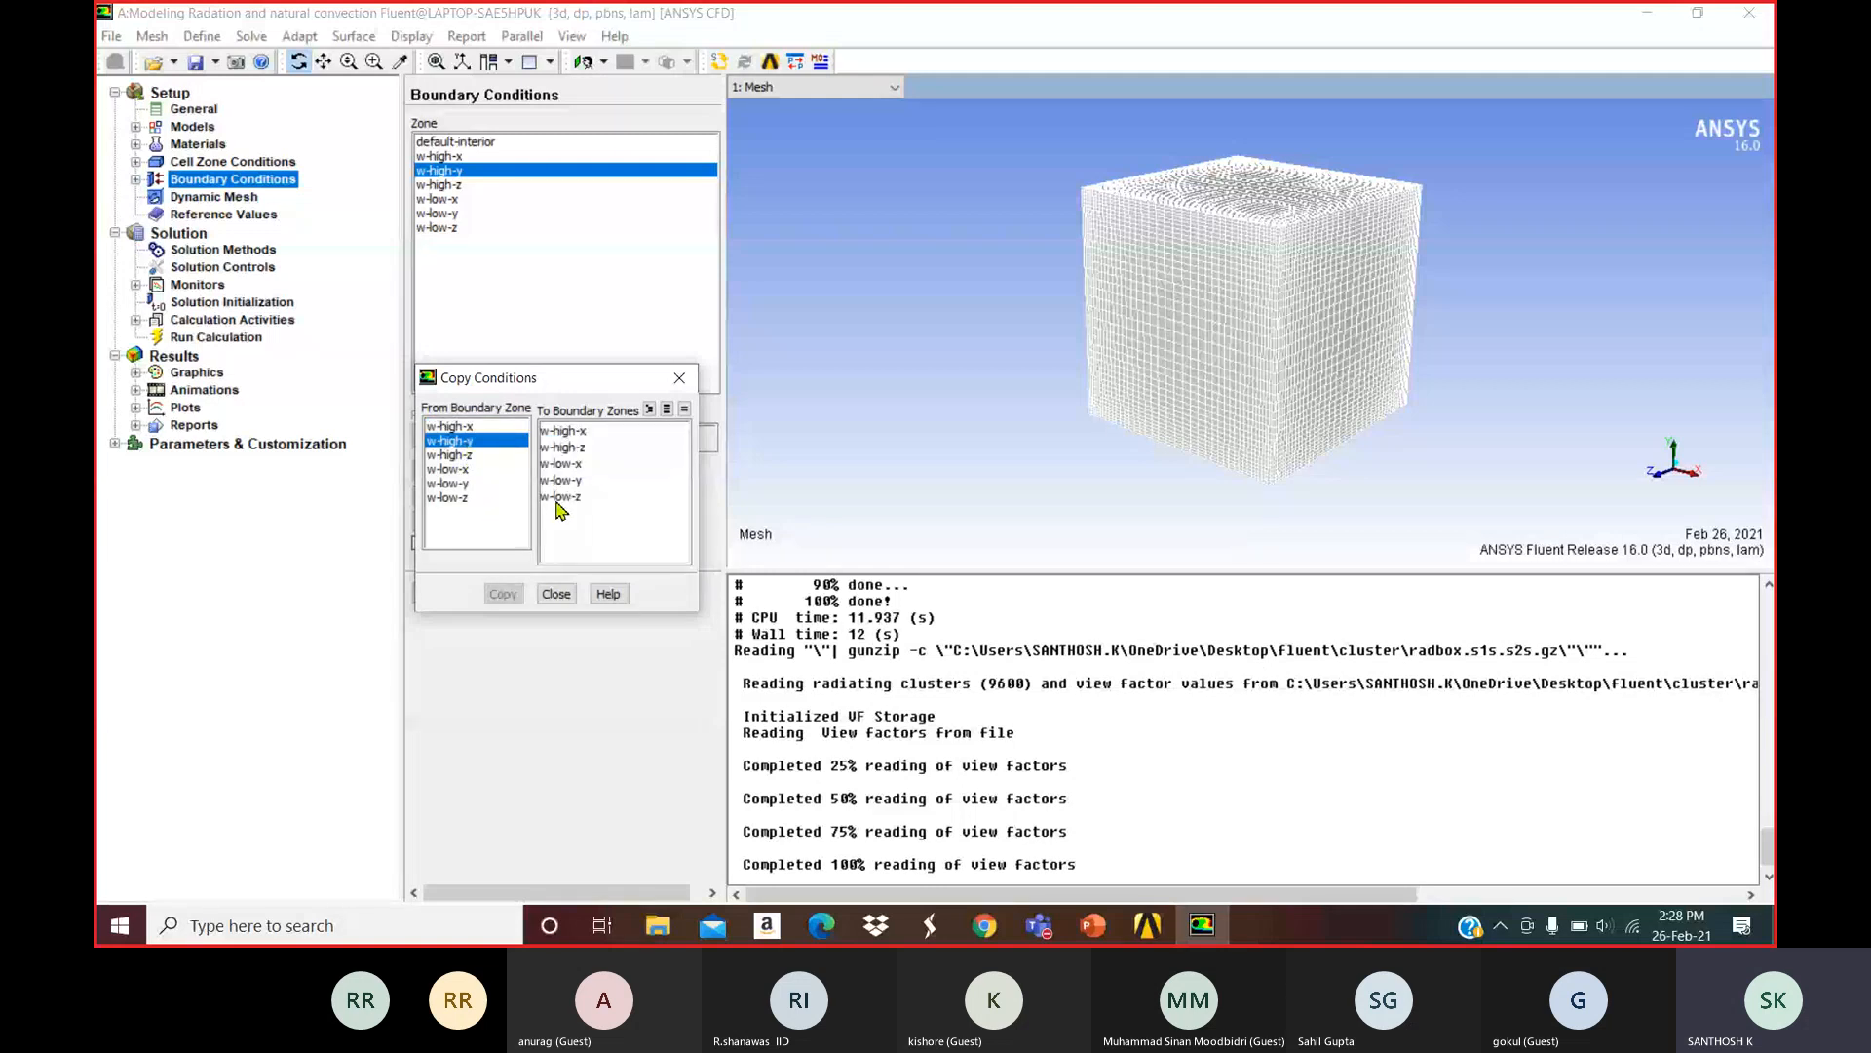
pyautogui.click(561, 480)
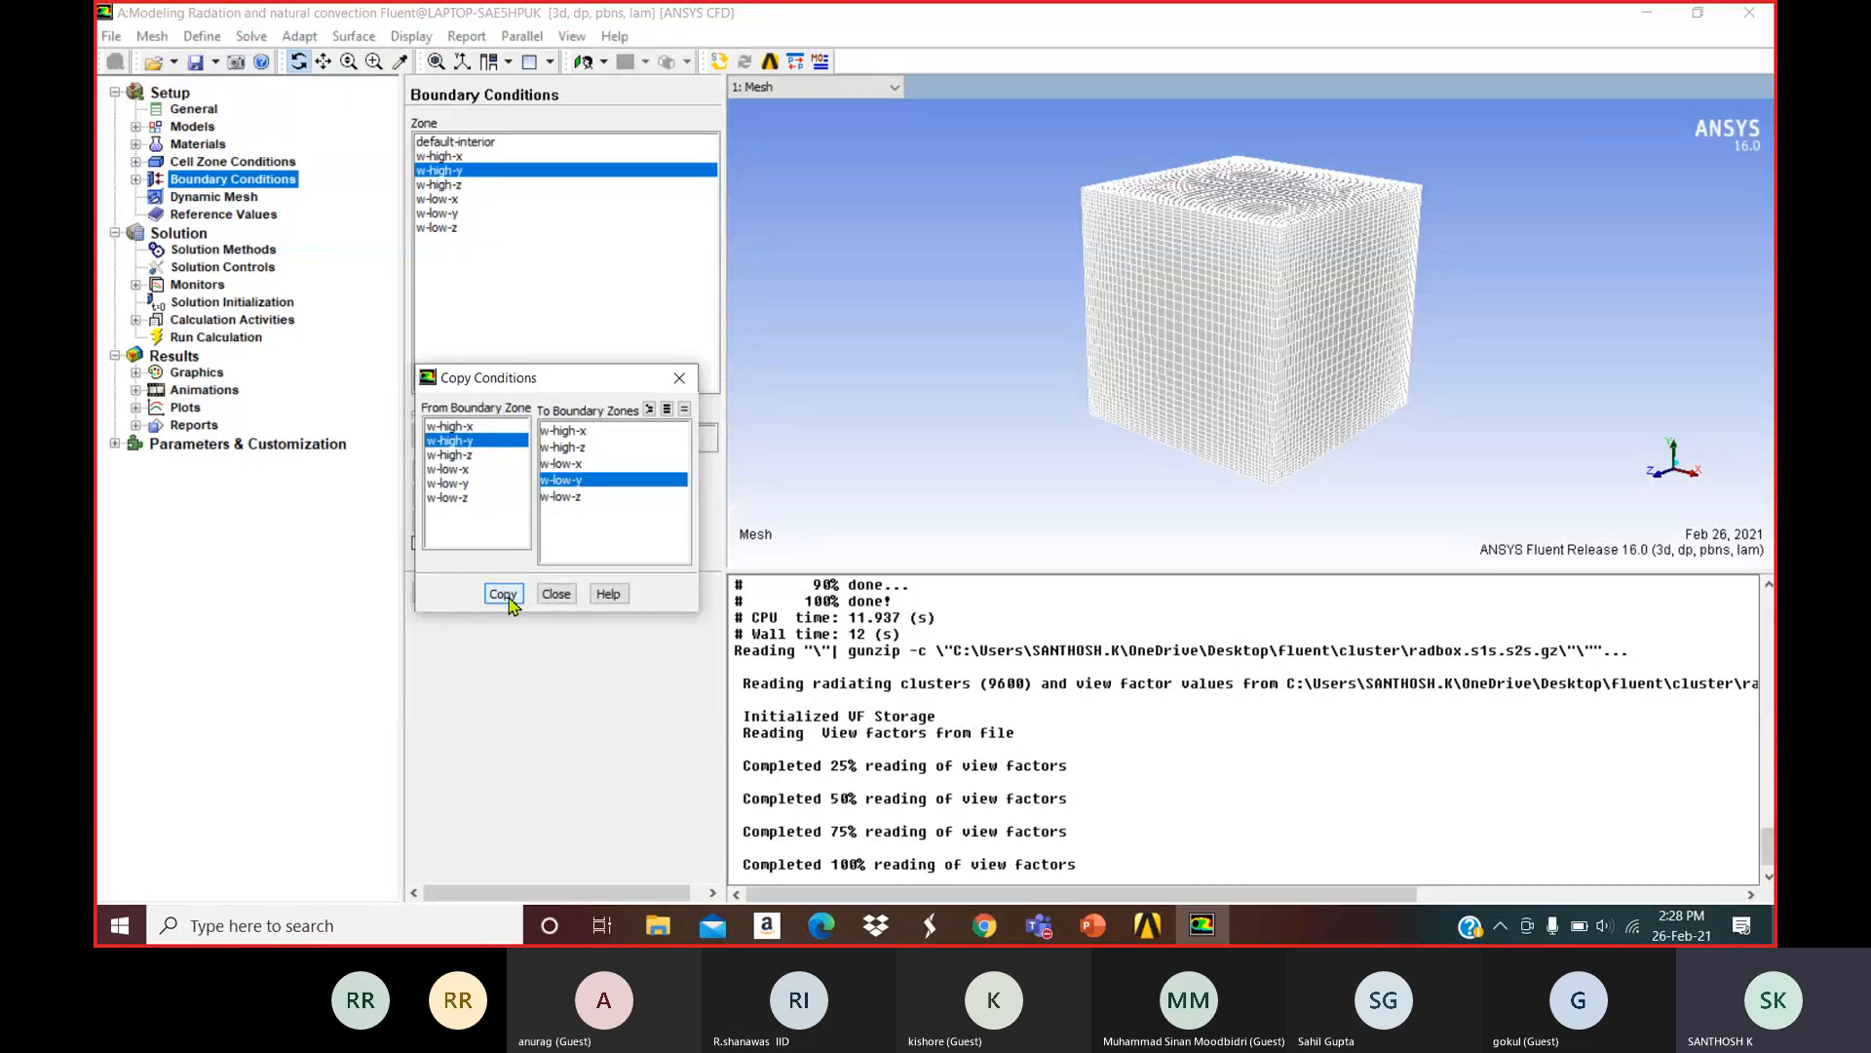
pyautogui.click(504, 594)
pyautogui.click(630, 529)
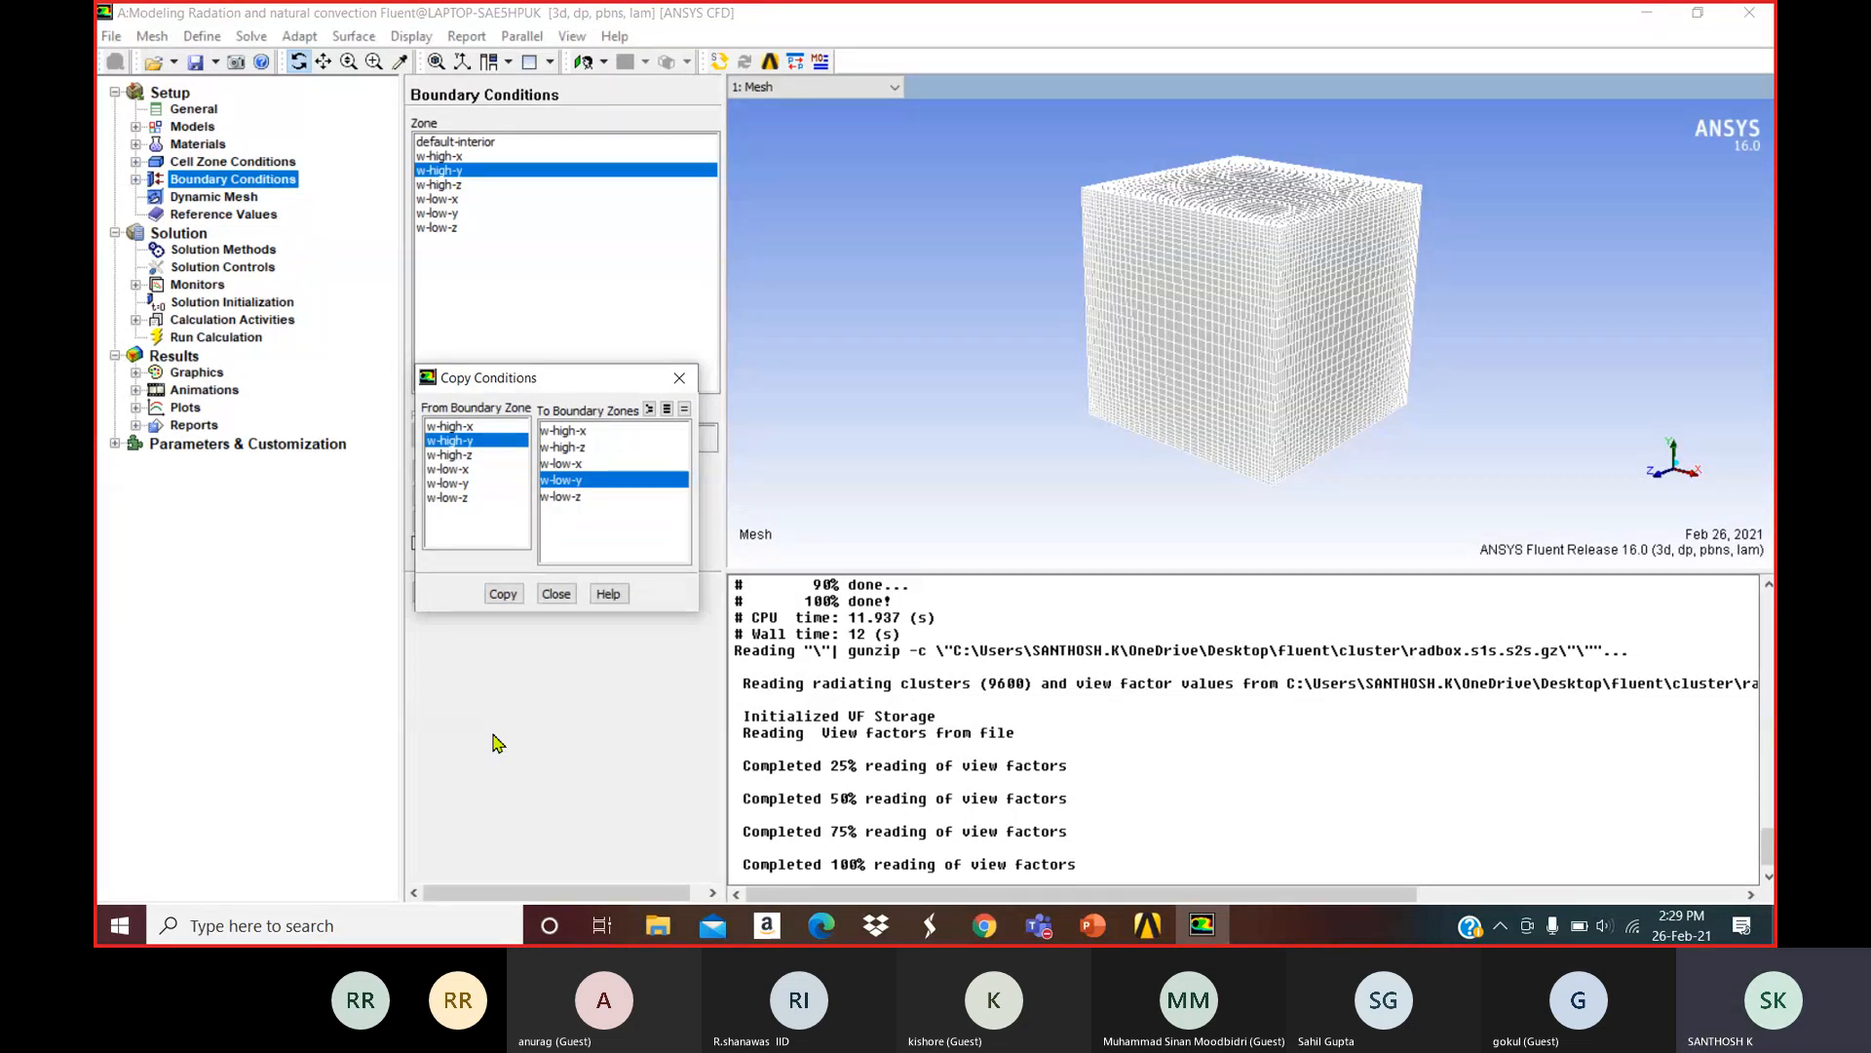
pyautogui.click(555, 594)
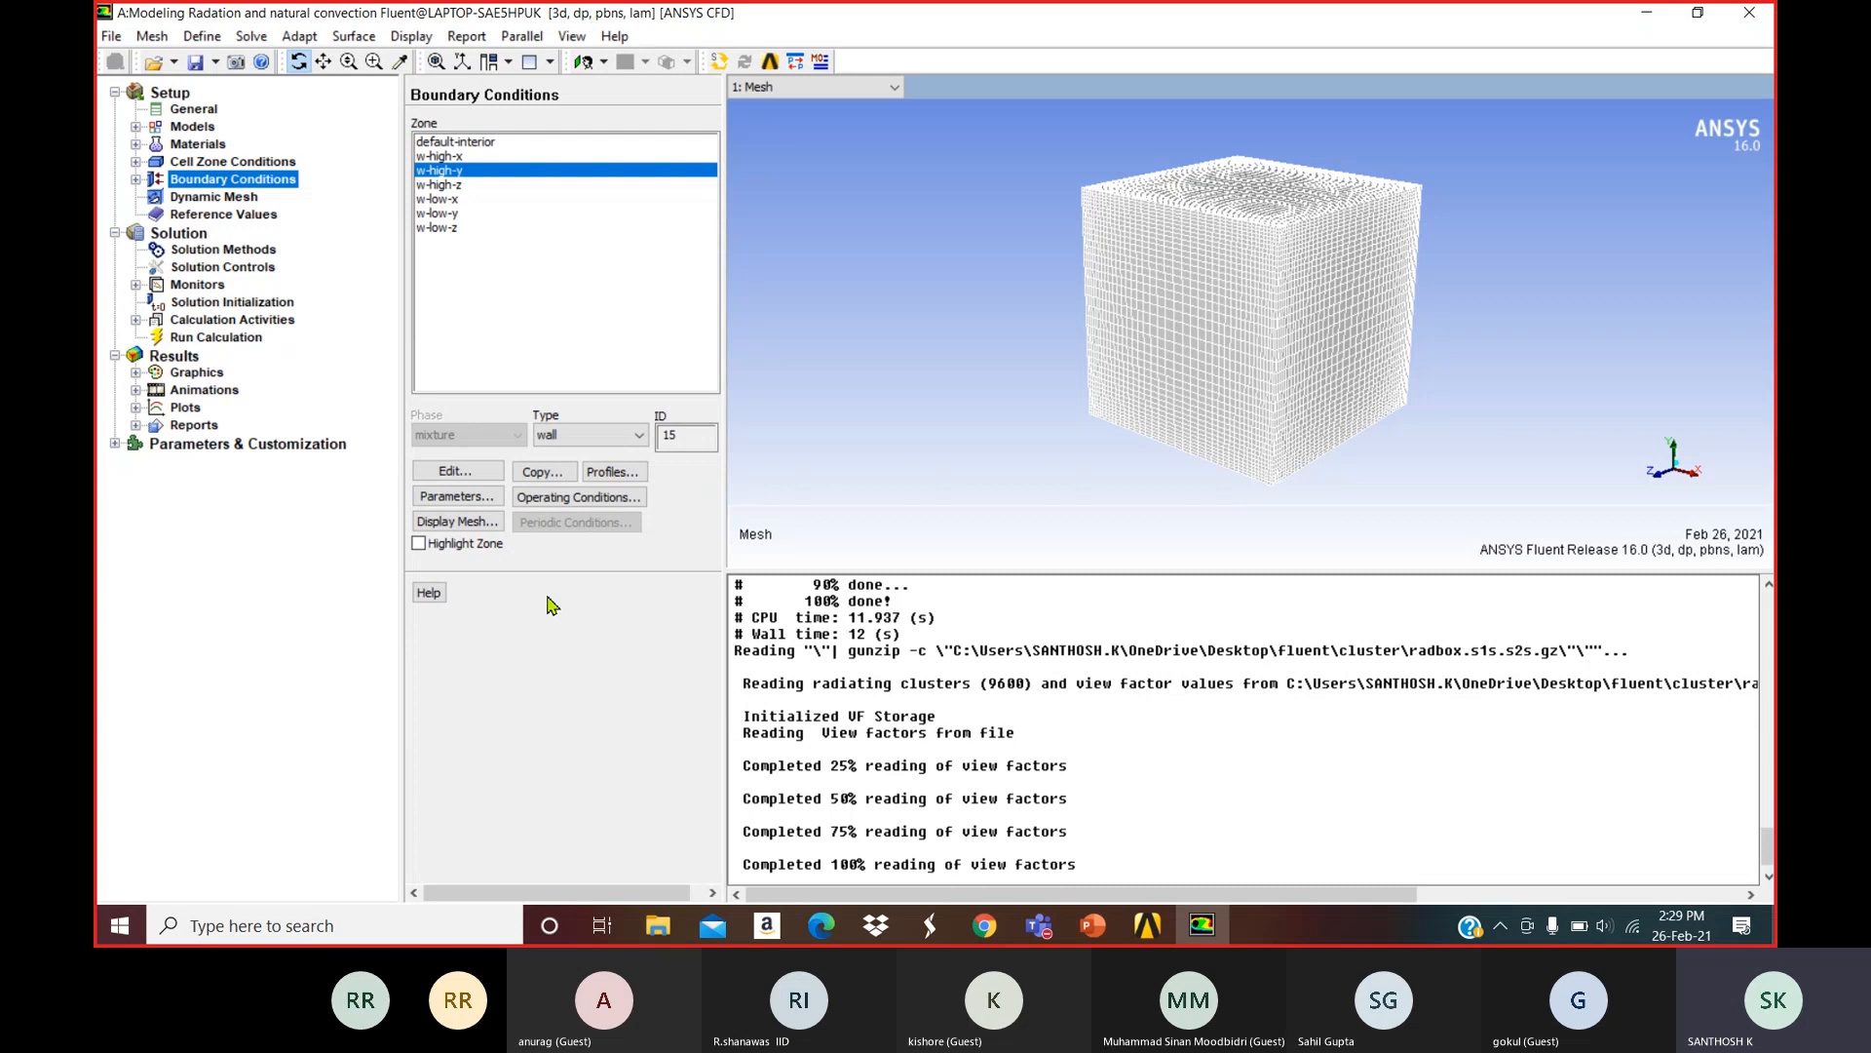
# Save the project and look over the dynamic mesh and reference value settings.
pyautogui.click(215, 63)
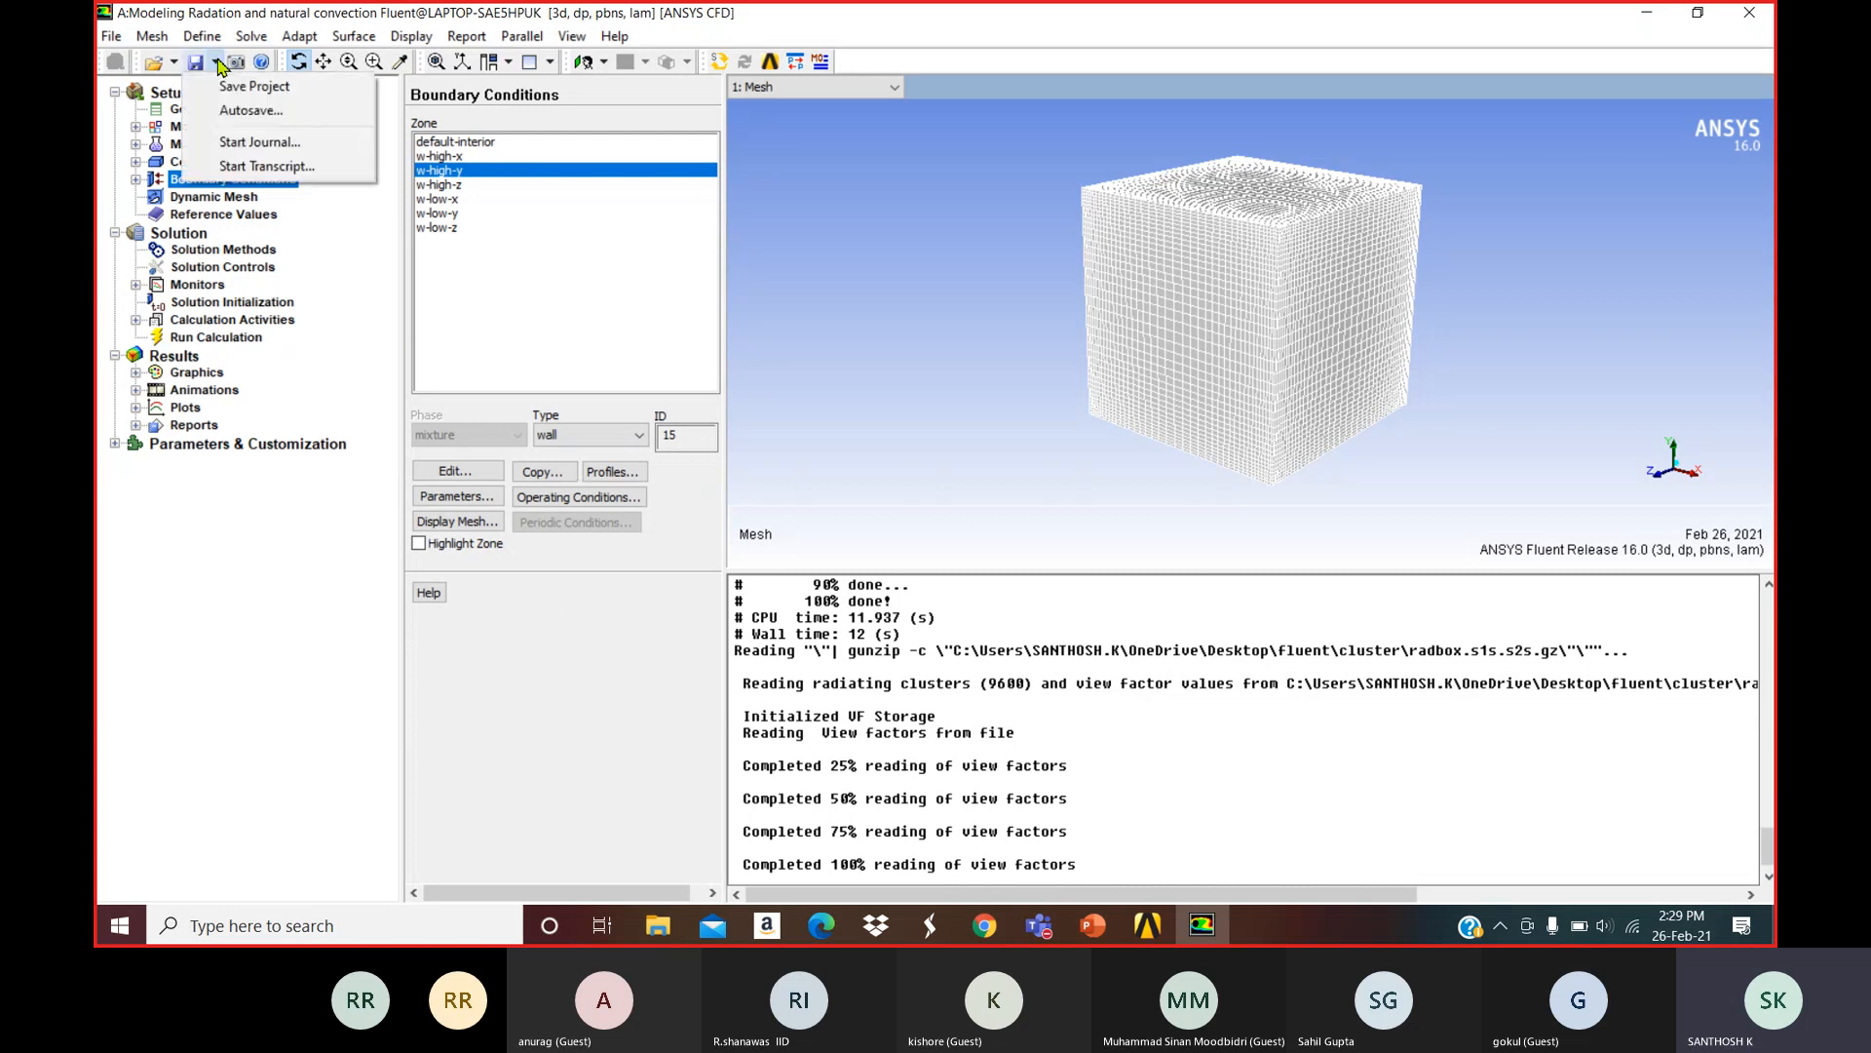
pyautogui.click(230, 87)
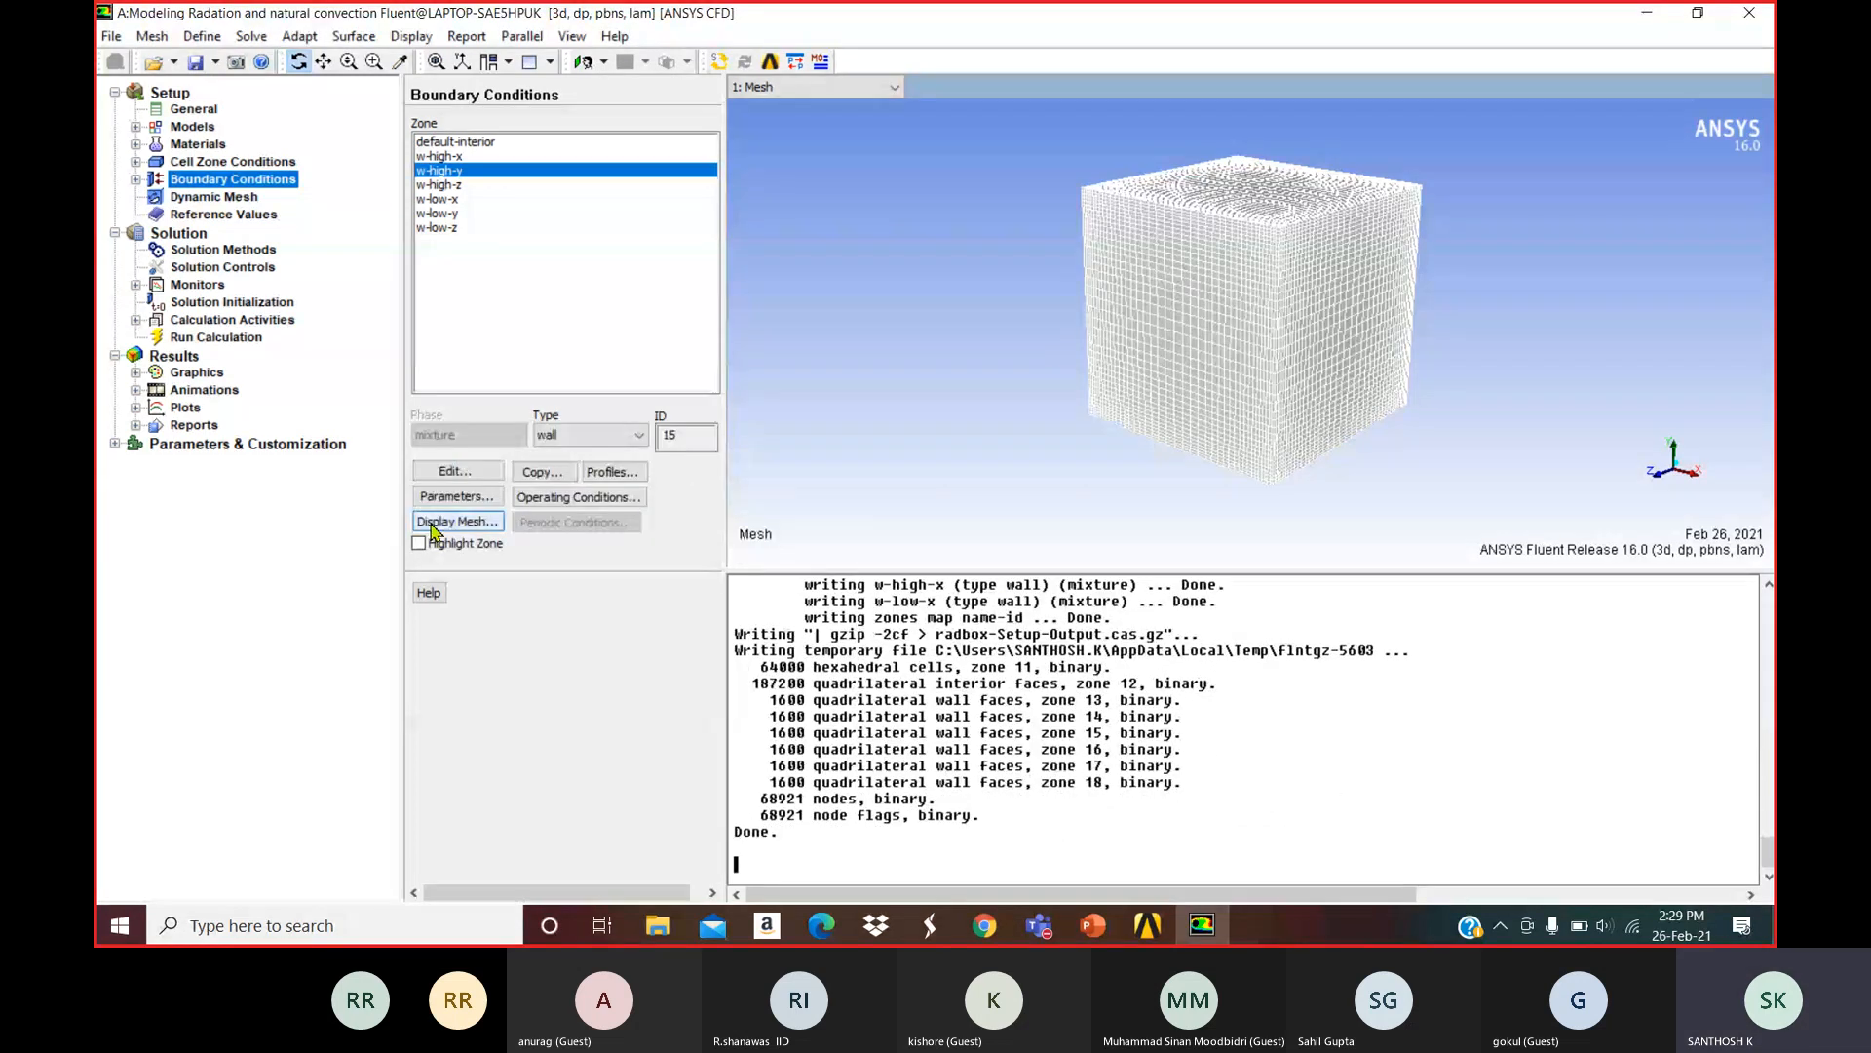
pyautogui.click(213, 197)
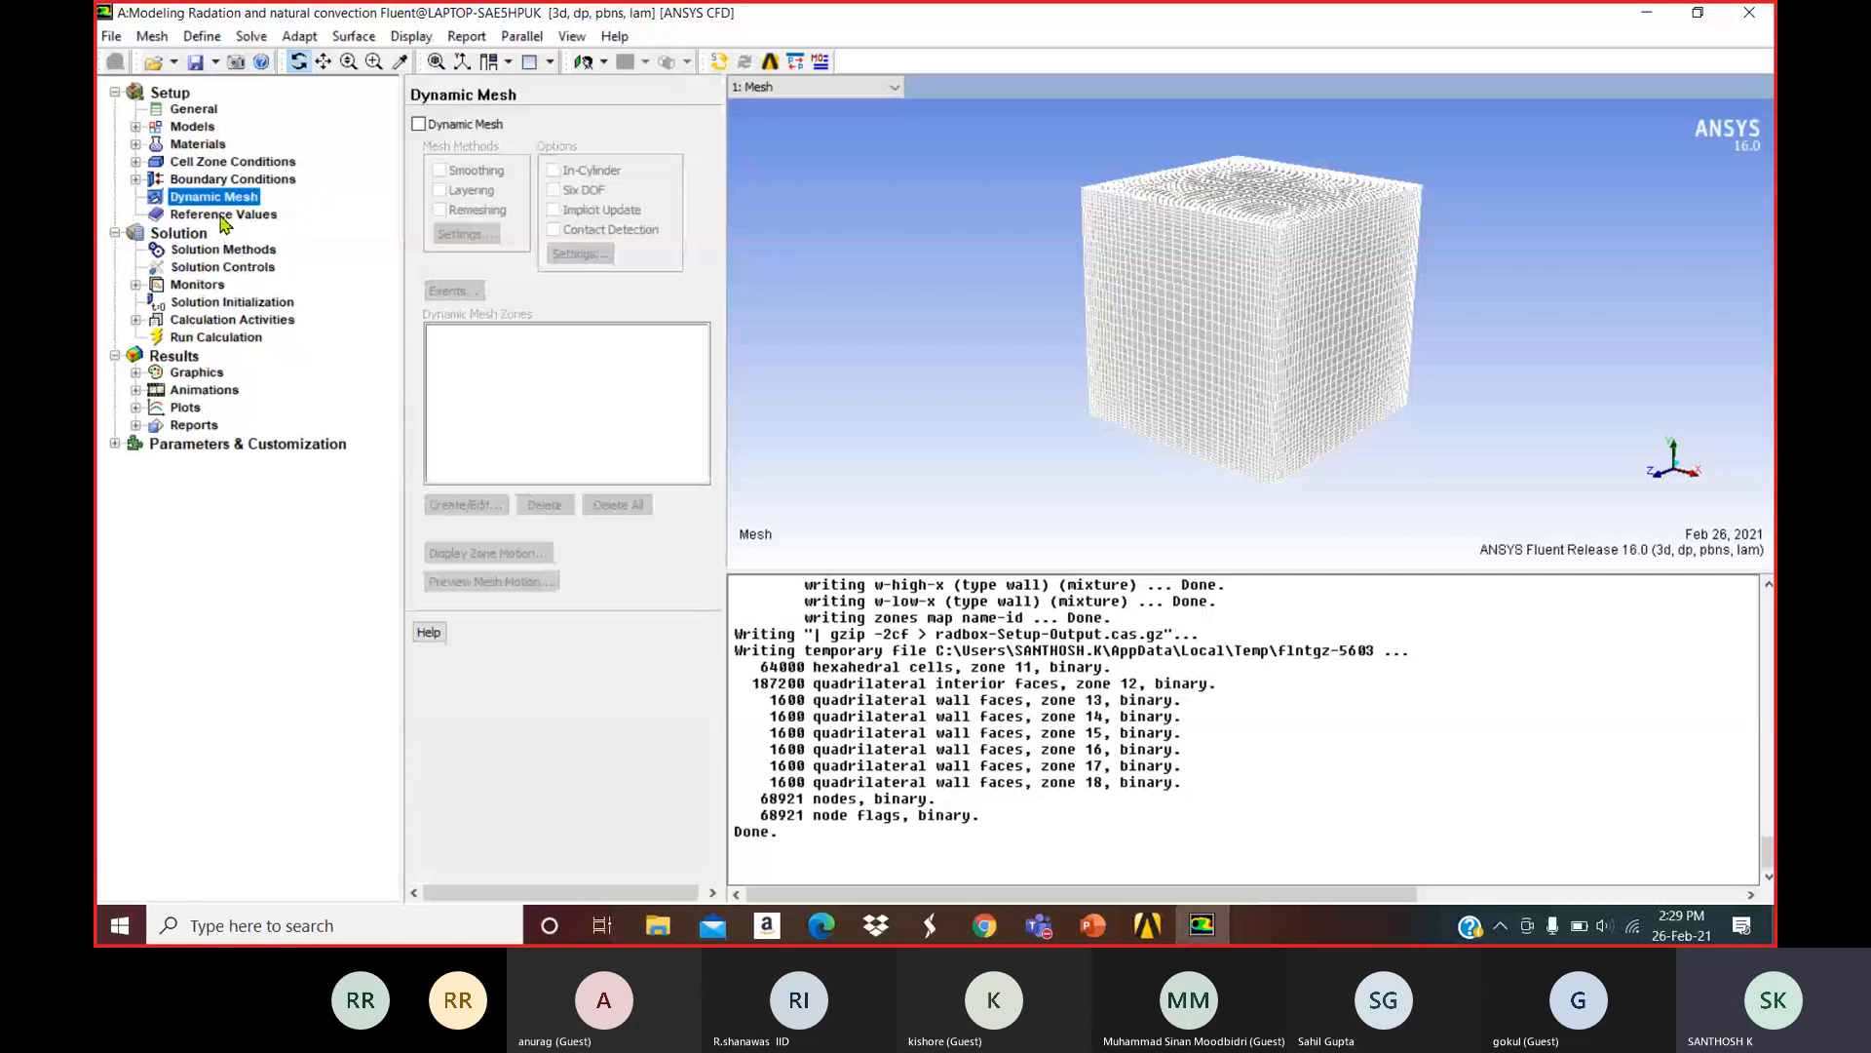
pyautogui.click(223, 216)
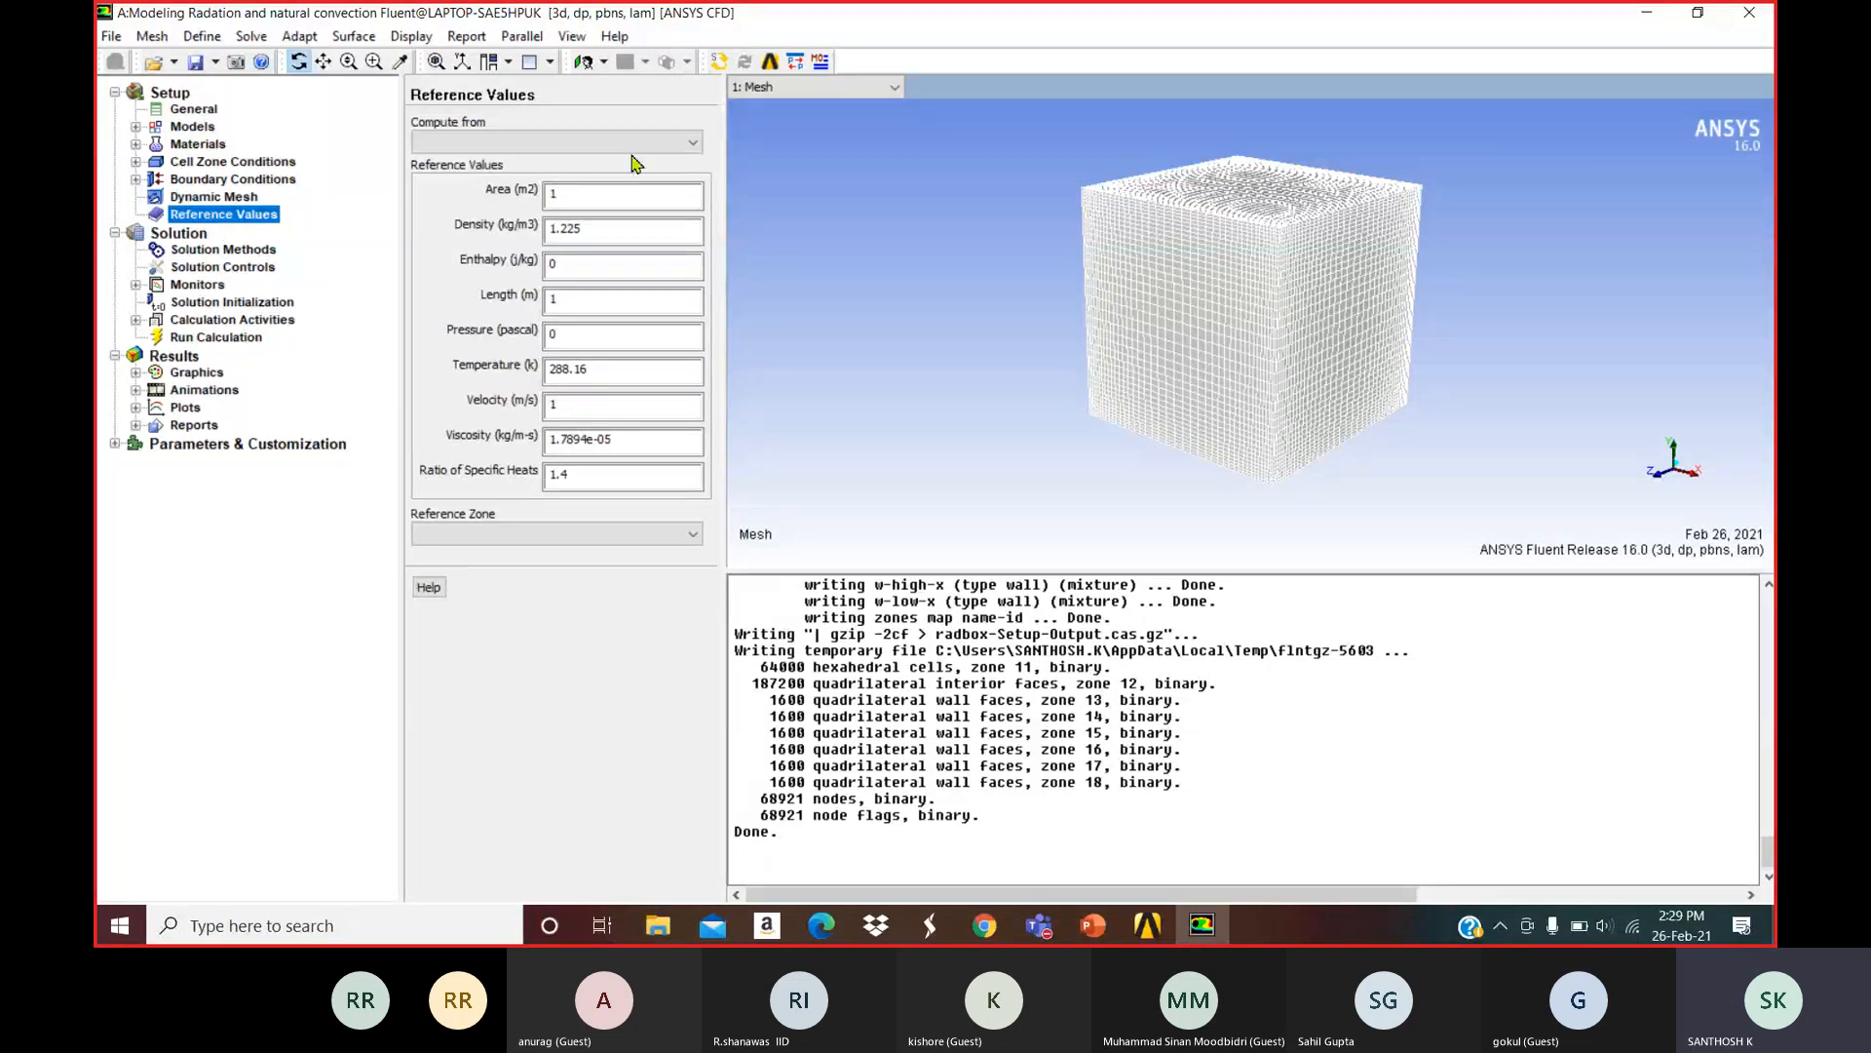
# Set the pressure-velocity coupling scheme to Coupled with Pseudo Transient enabled, and open the solution controls.
pyautogui.click(222, 250)
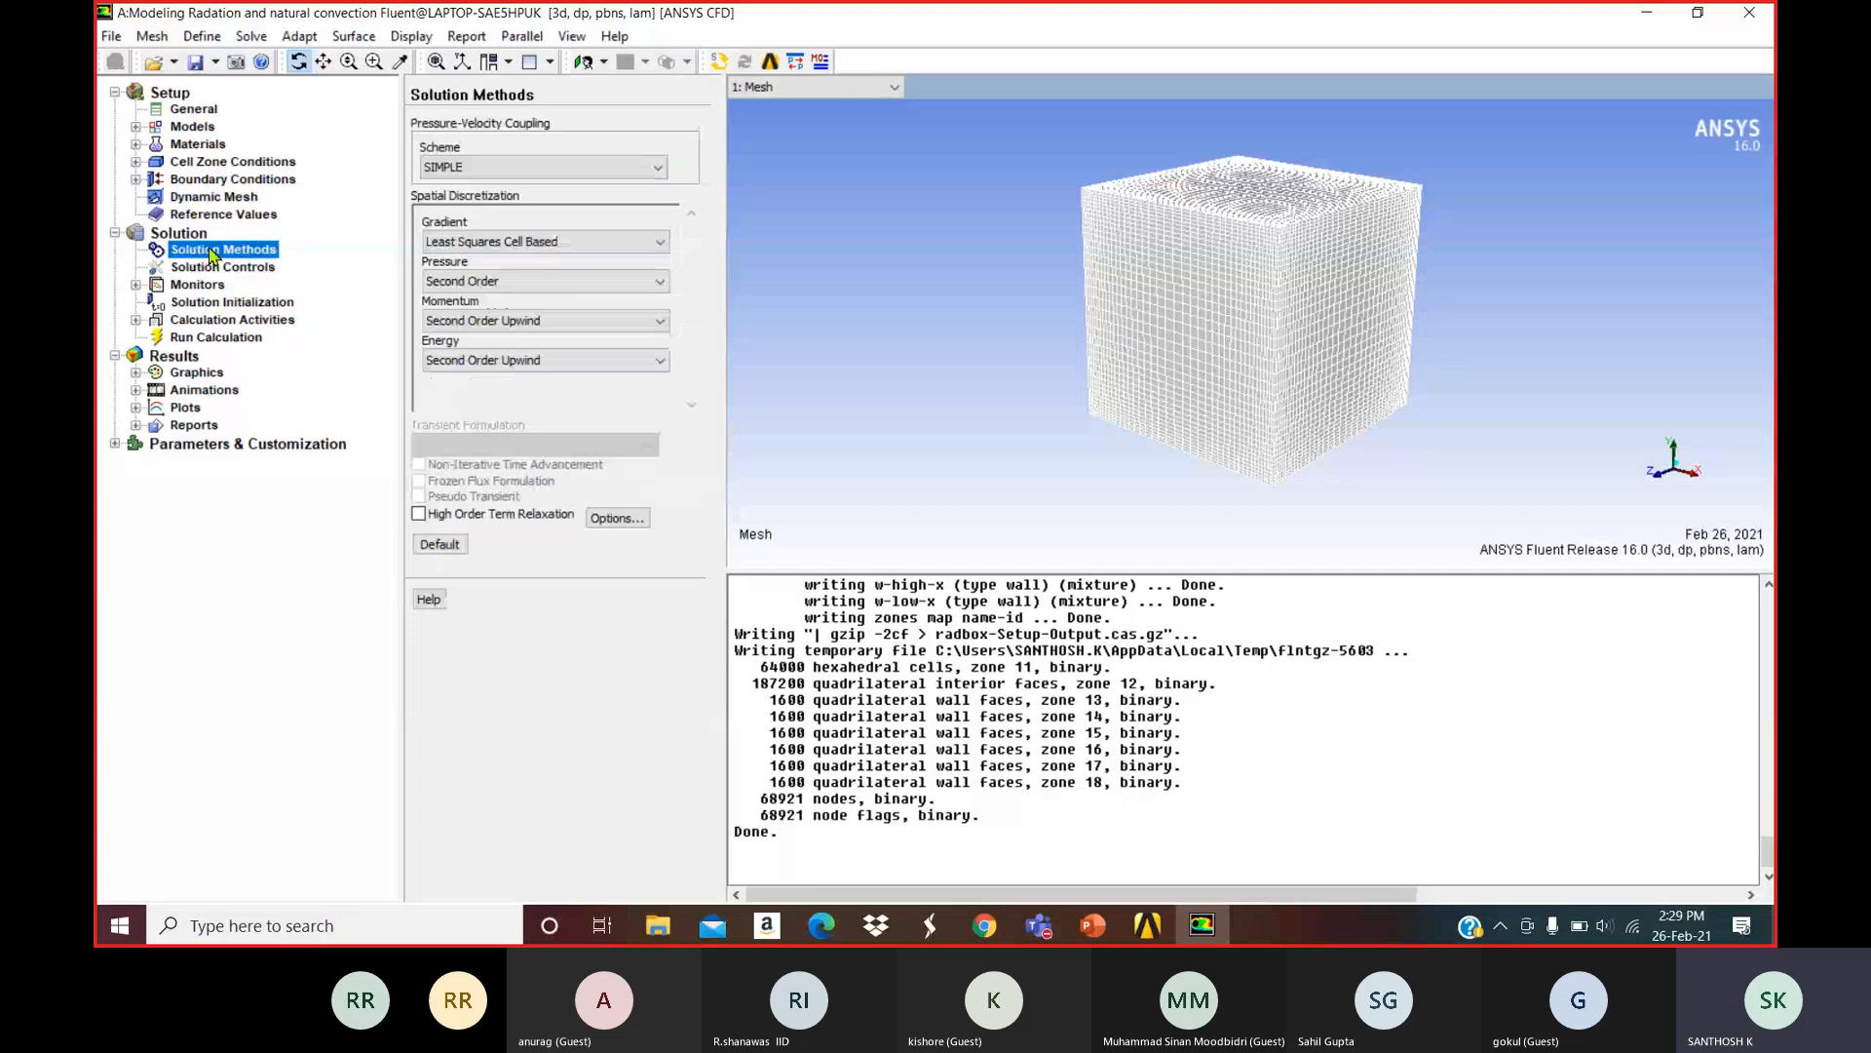
pyautogui.click(543, 167)
pyautogui.click(458, 228)
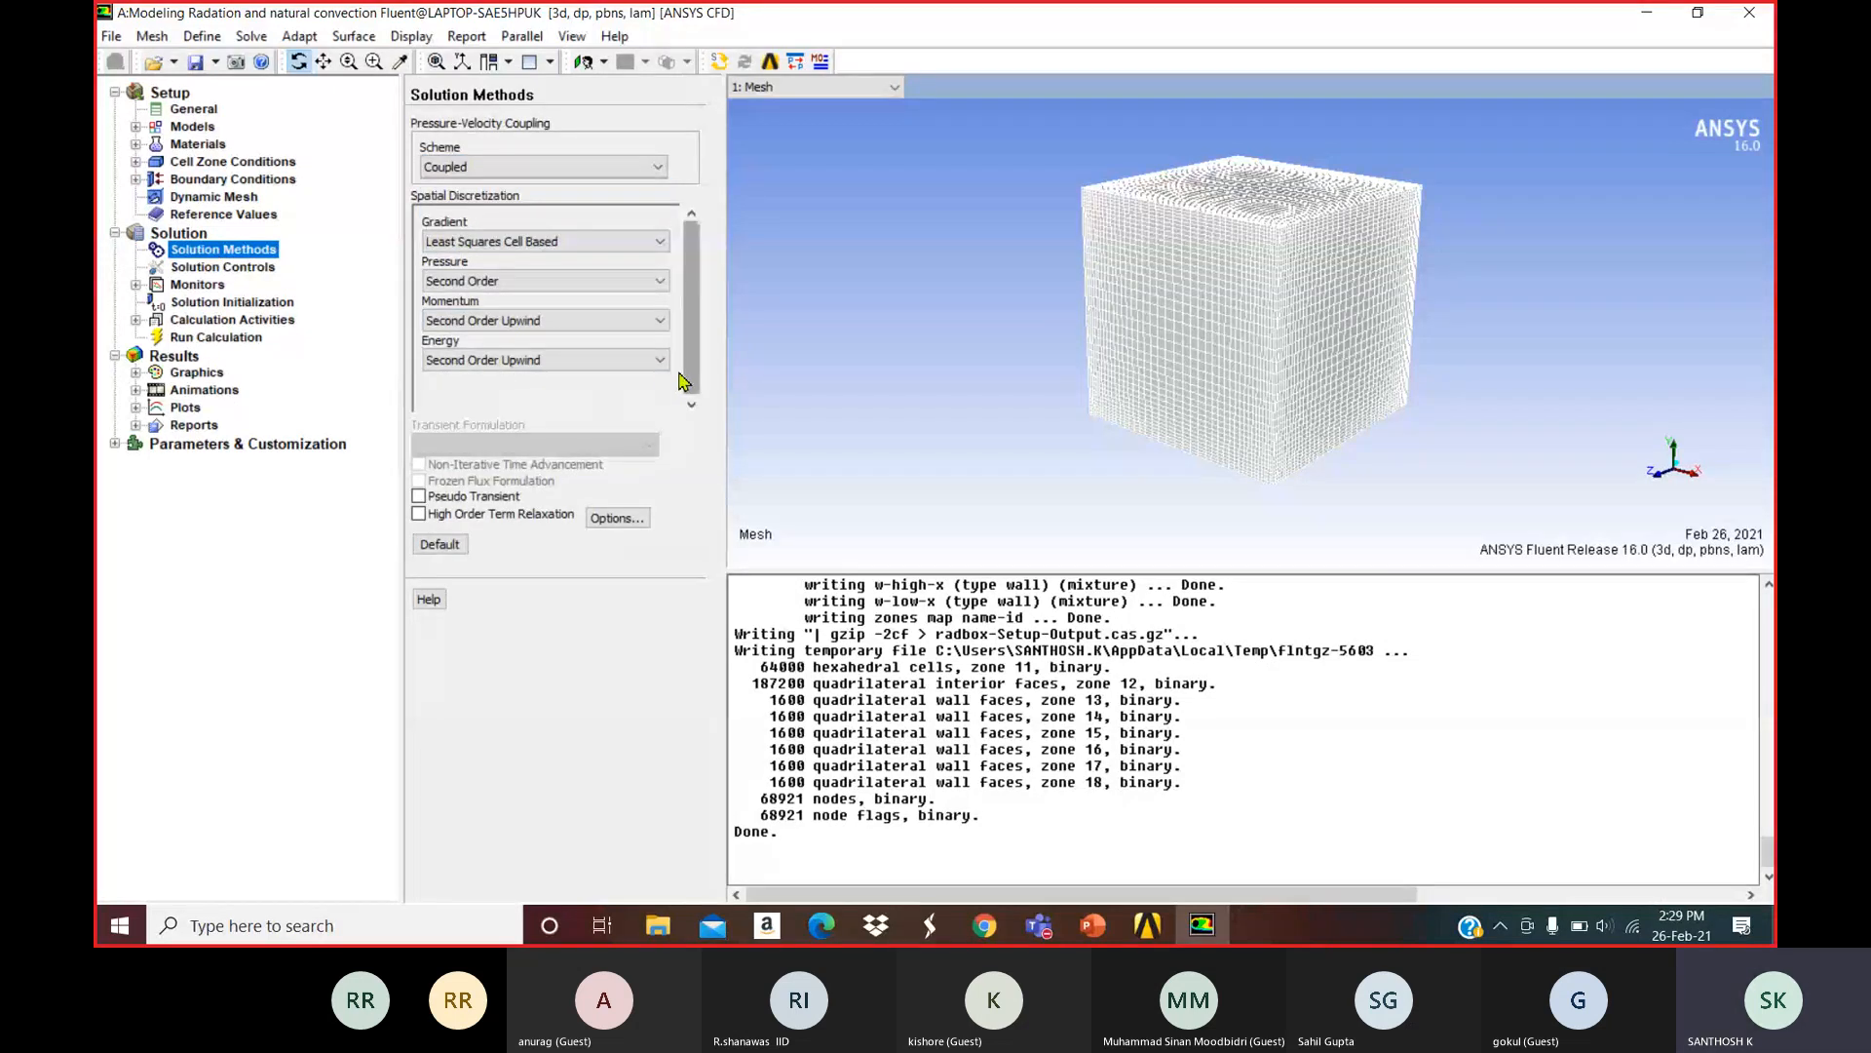
pyautogui.click(418, 497)
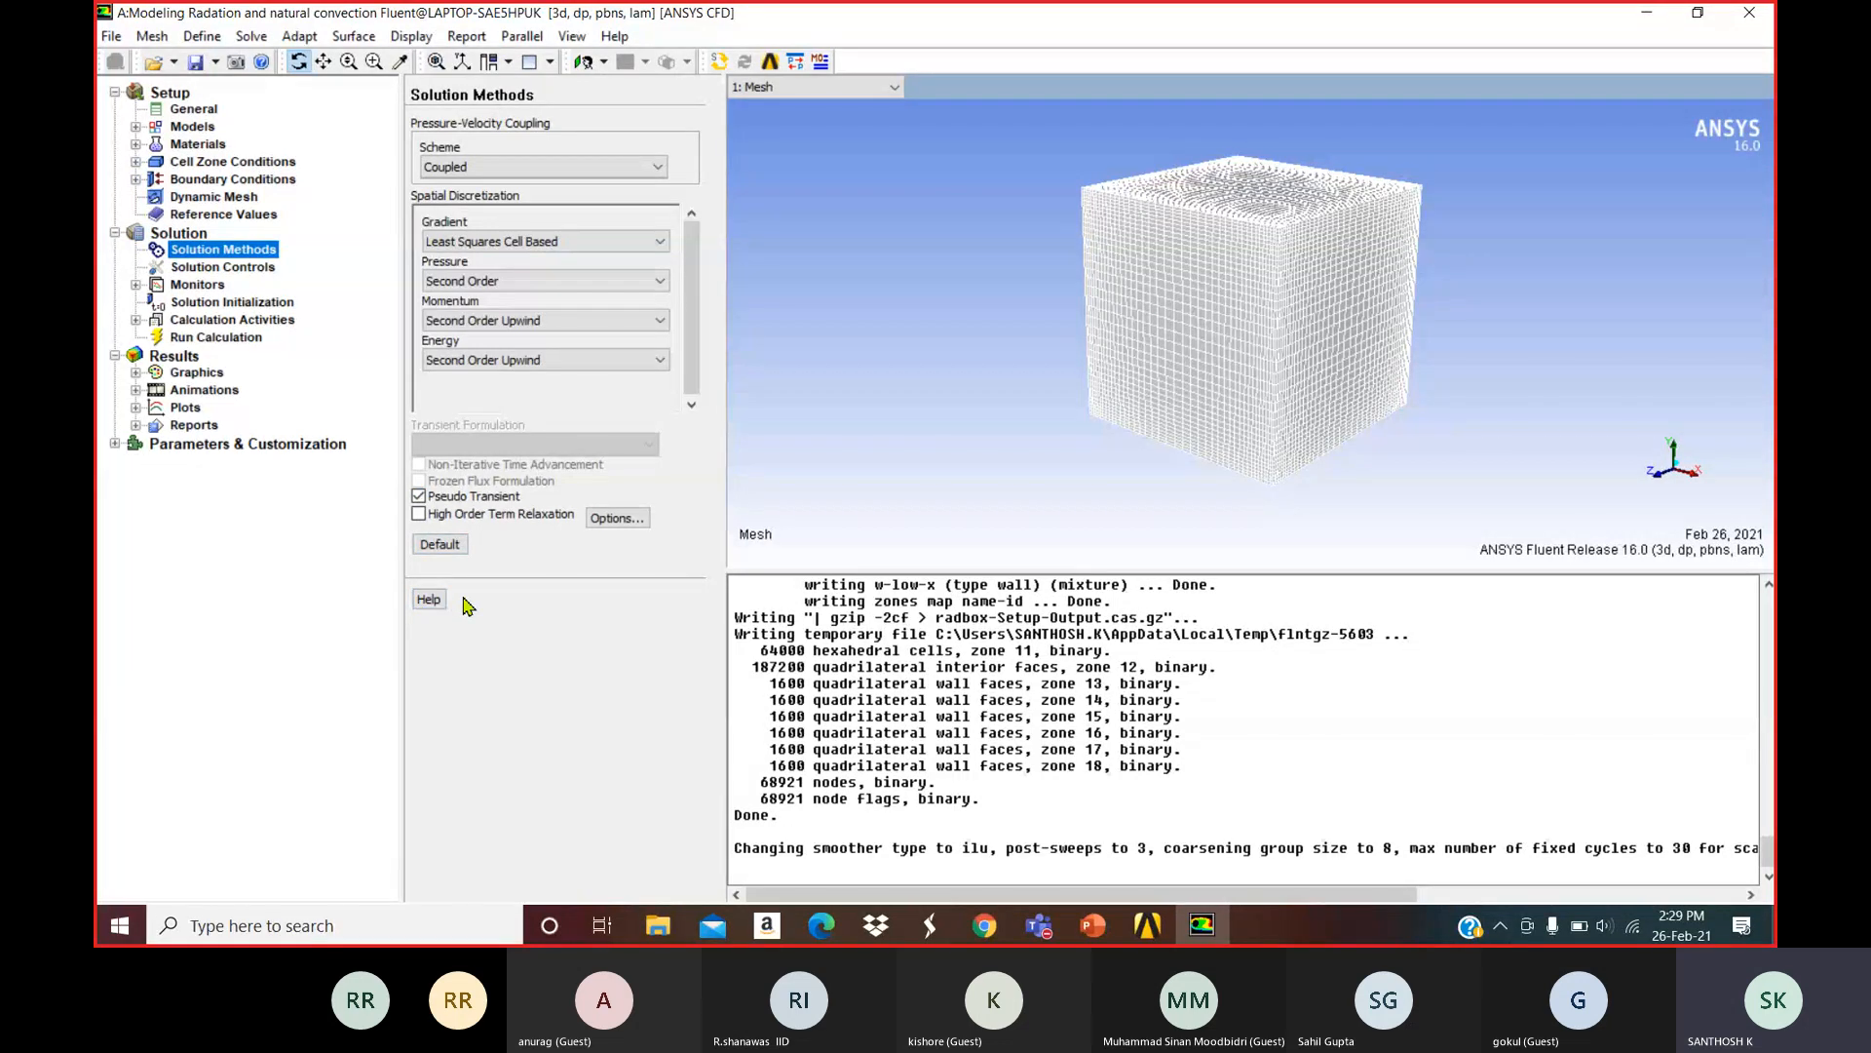
pyautogui.click(222, 266)
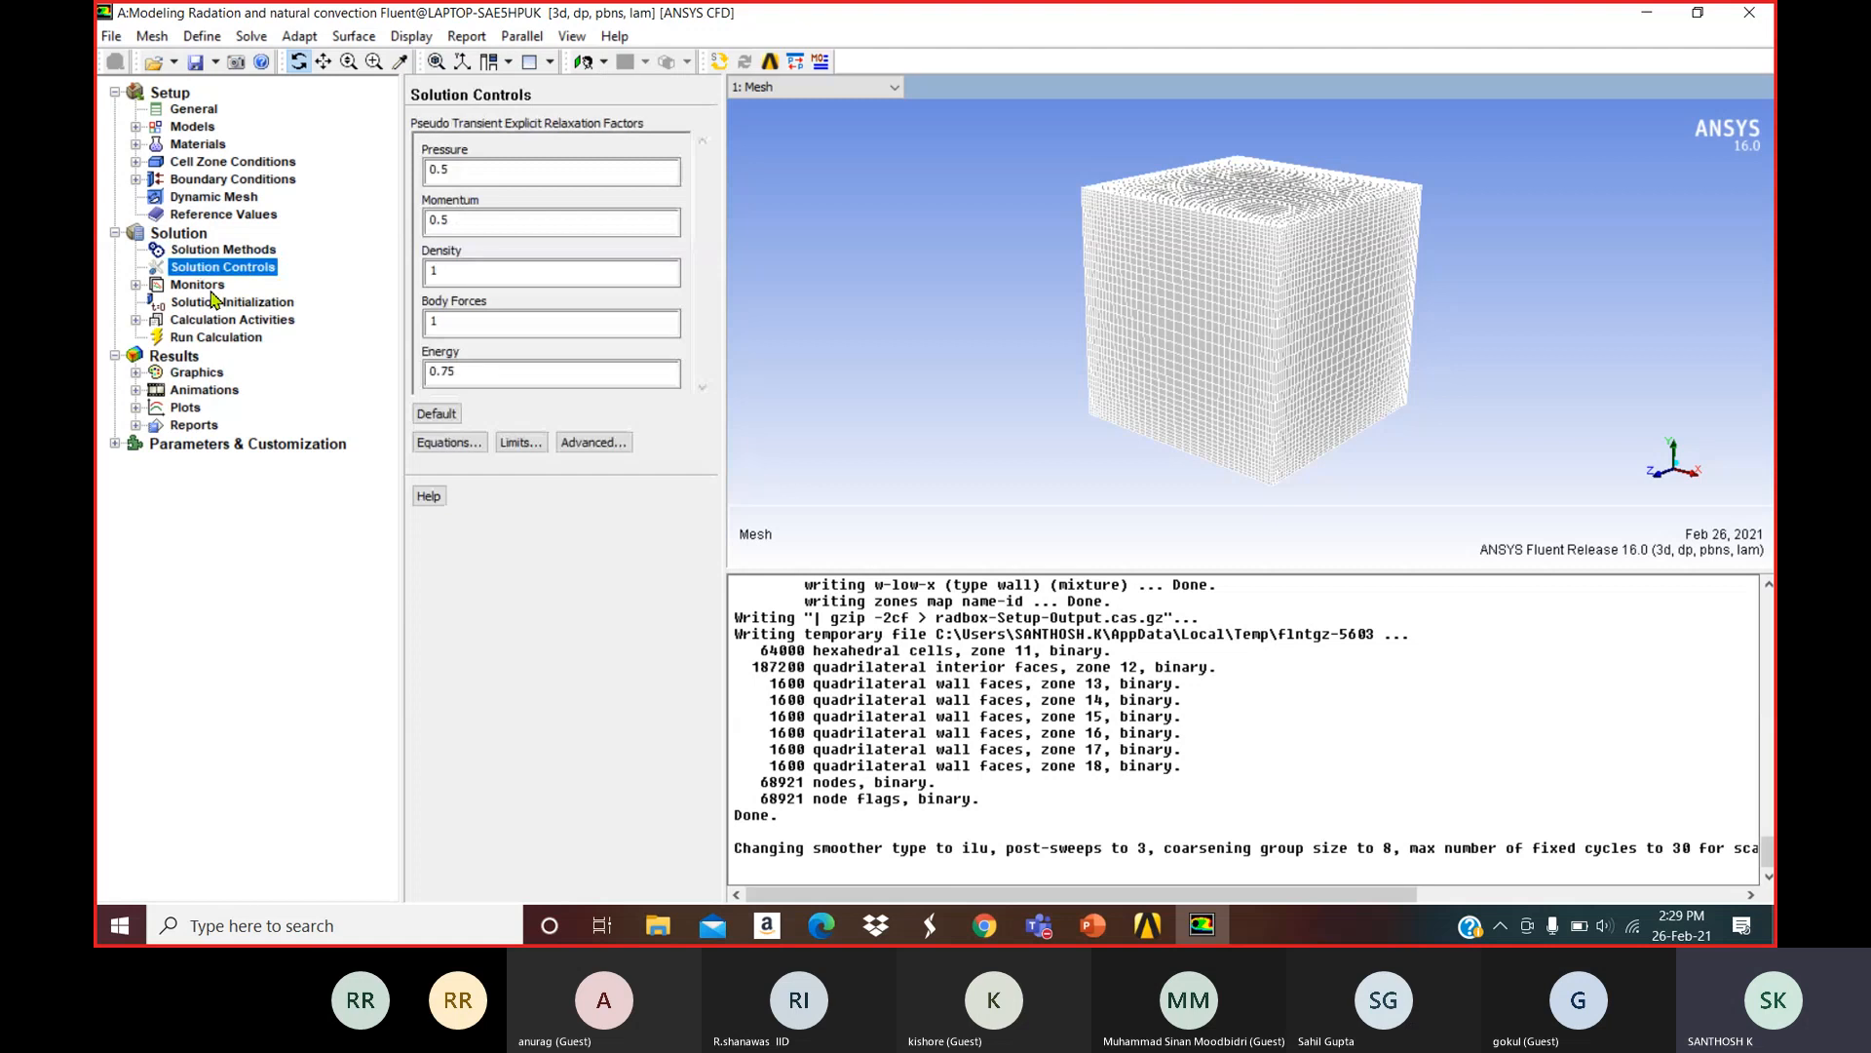
# Look through the solution methods, controls, monitors, initialization and calculation activities settings.
pyautogui.click(211, 286)
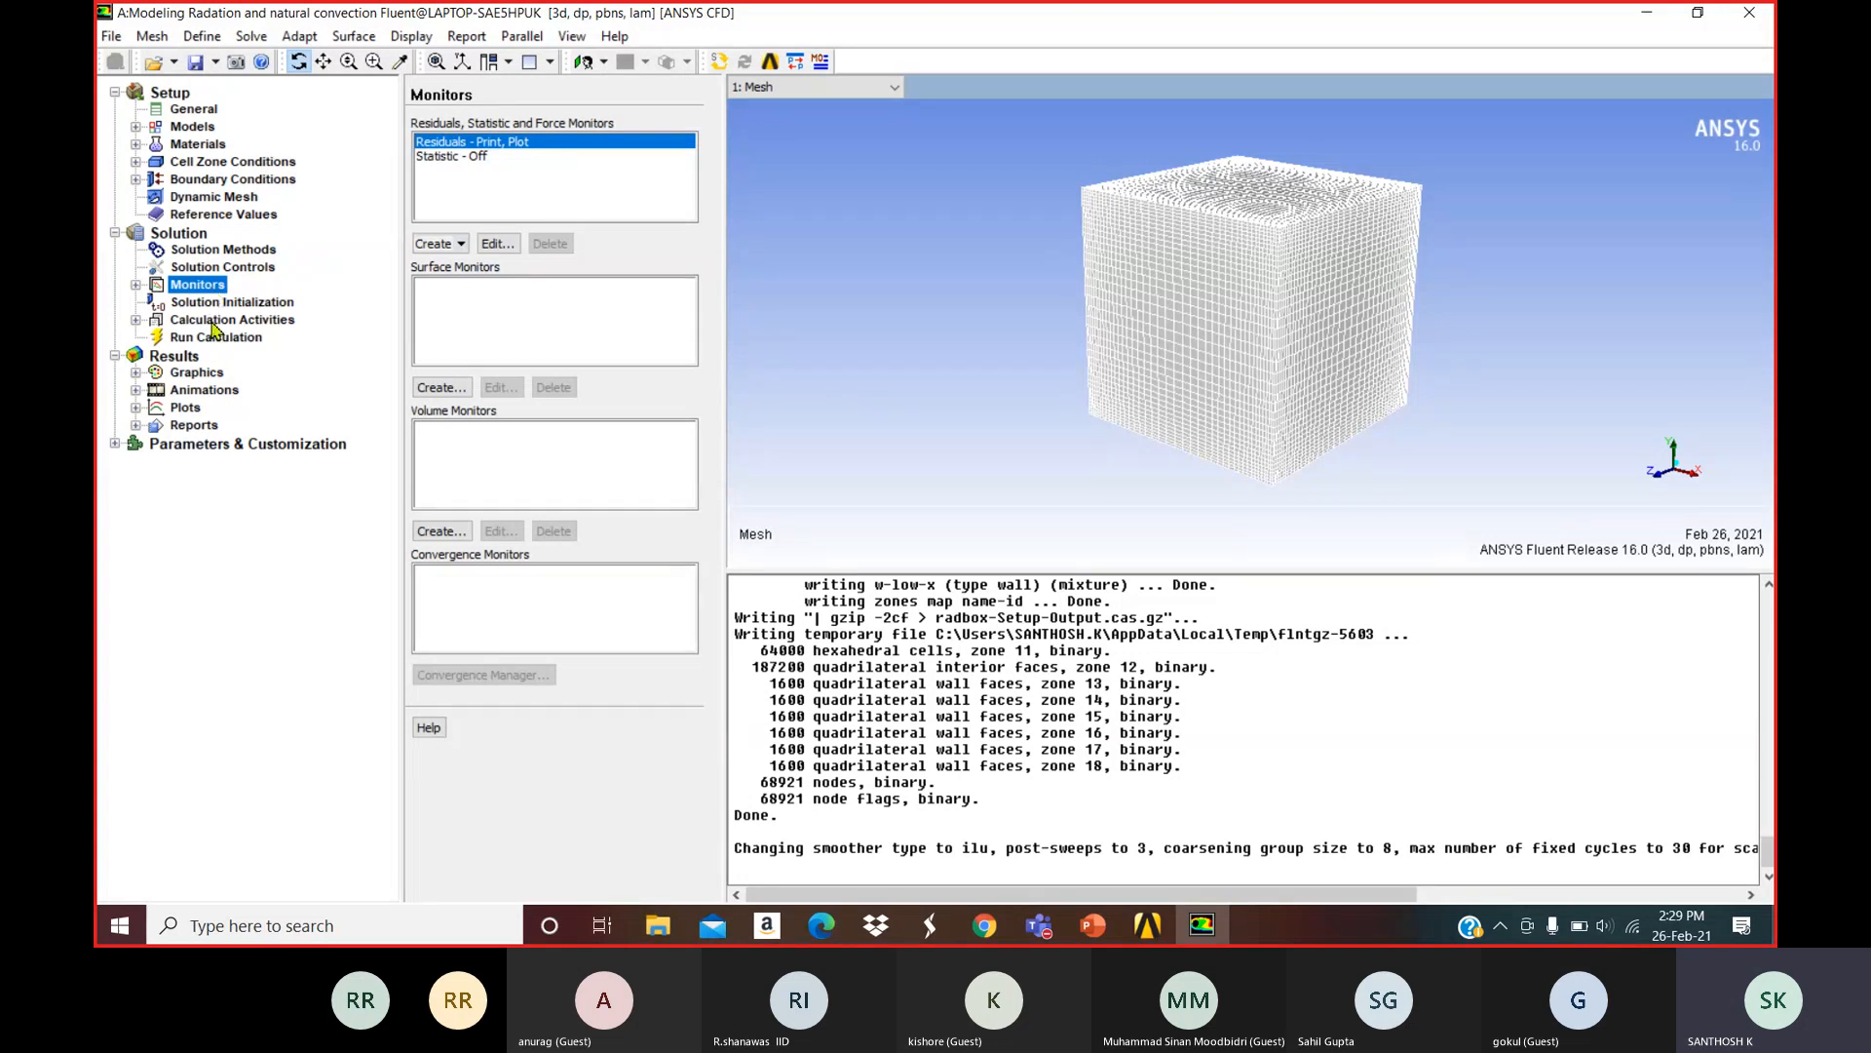
pyautogui.click(223, 267)
pyautogui.click(239, 303)
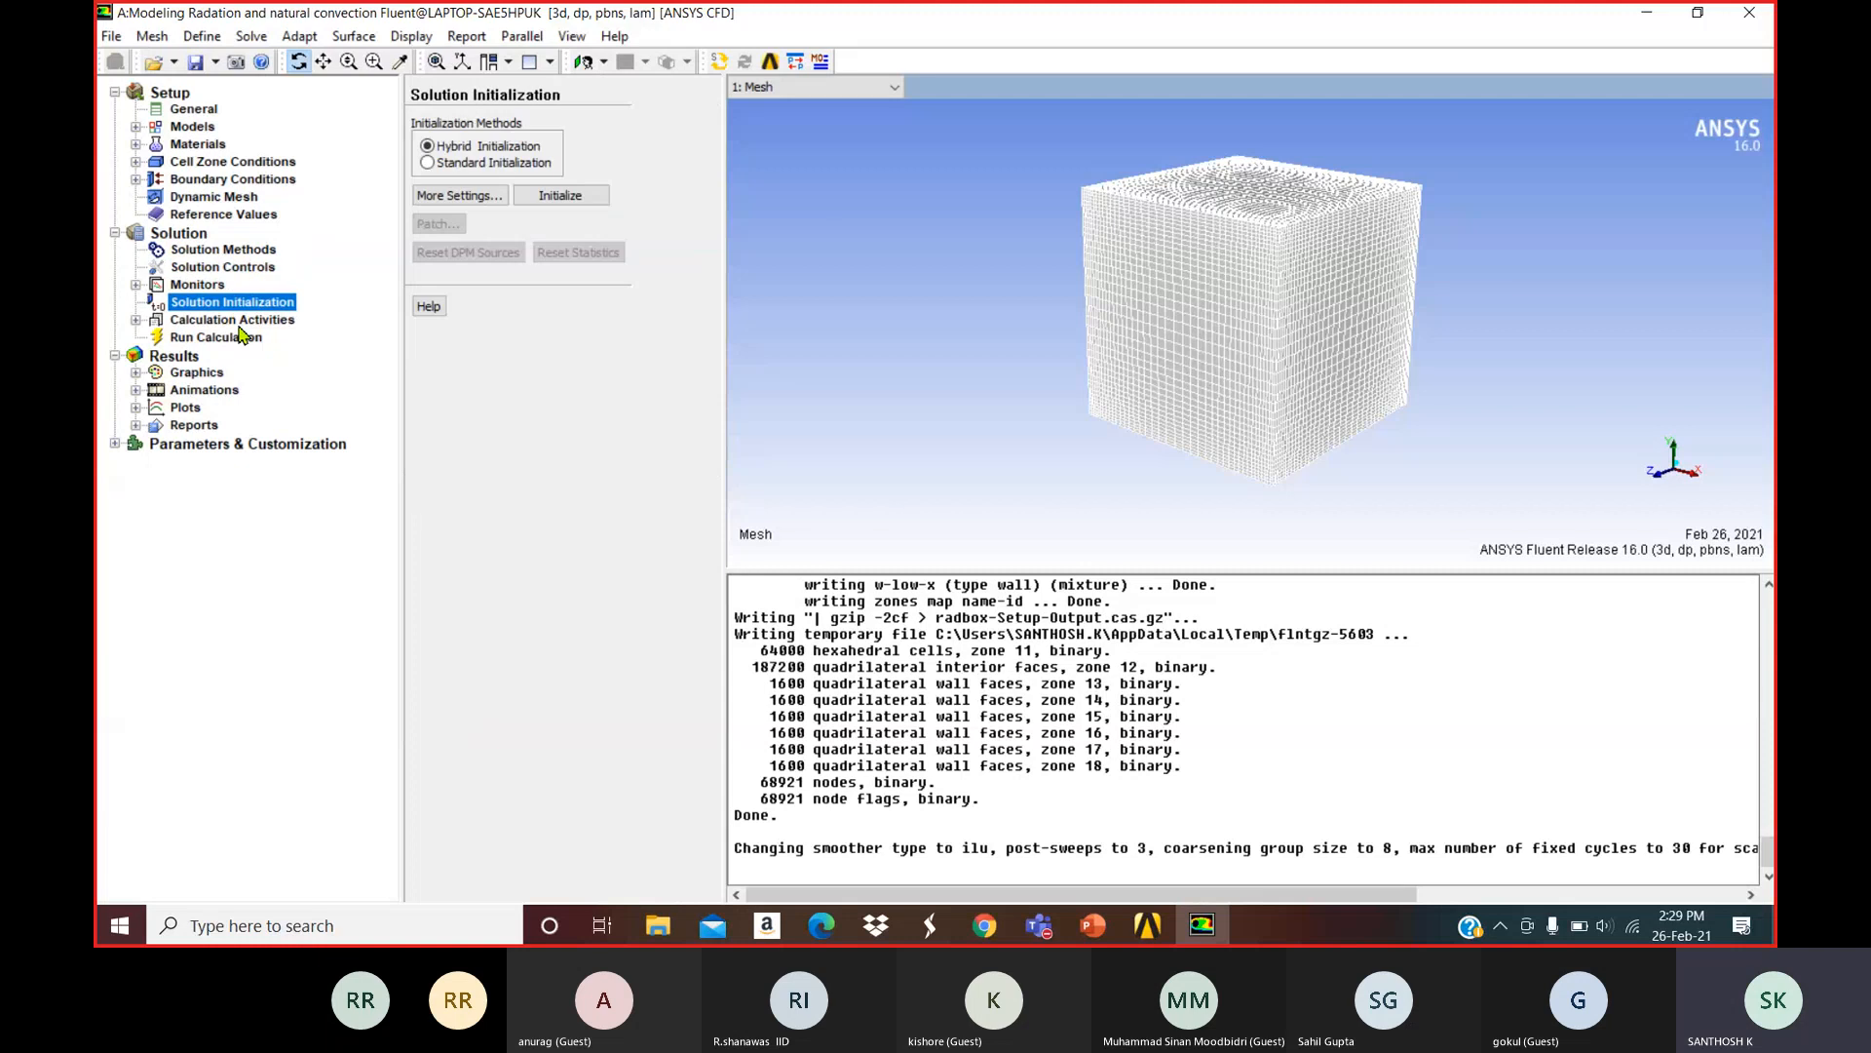
pyautogui.click(244, 337)
pyautogui.click(239, 321)
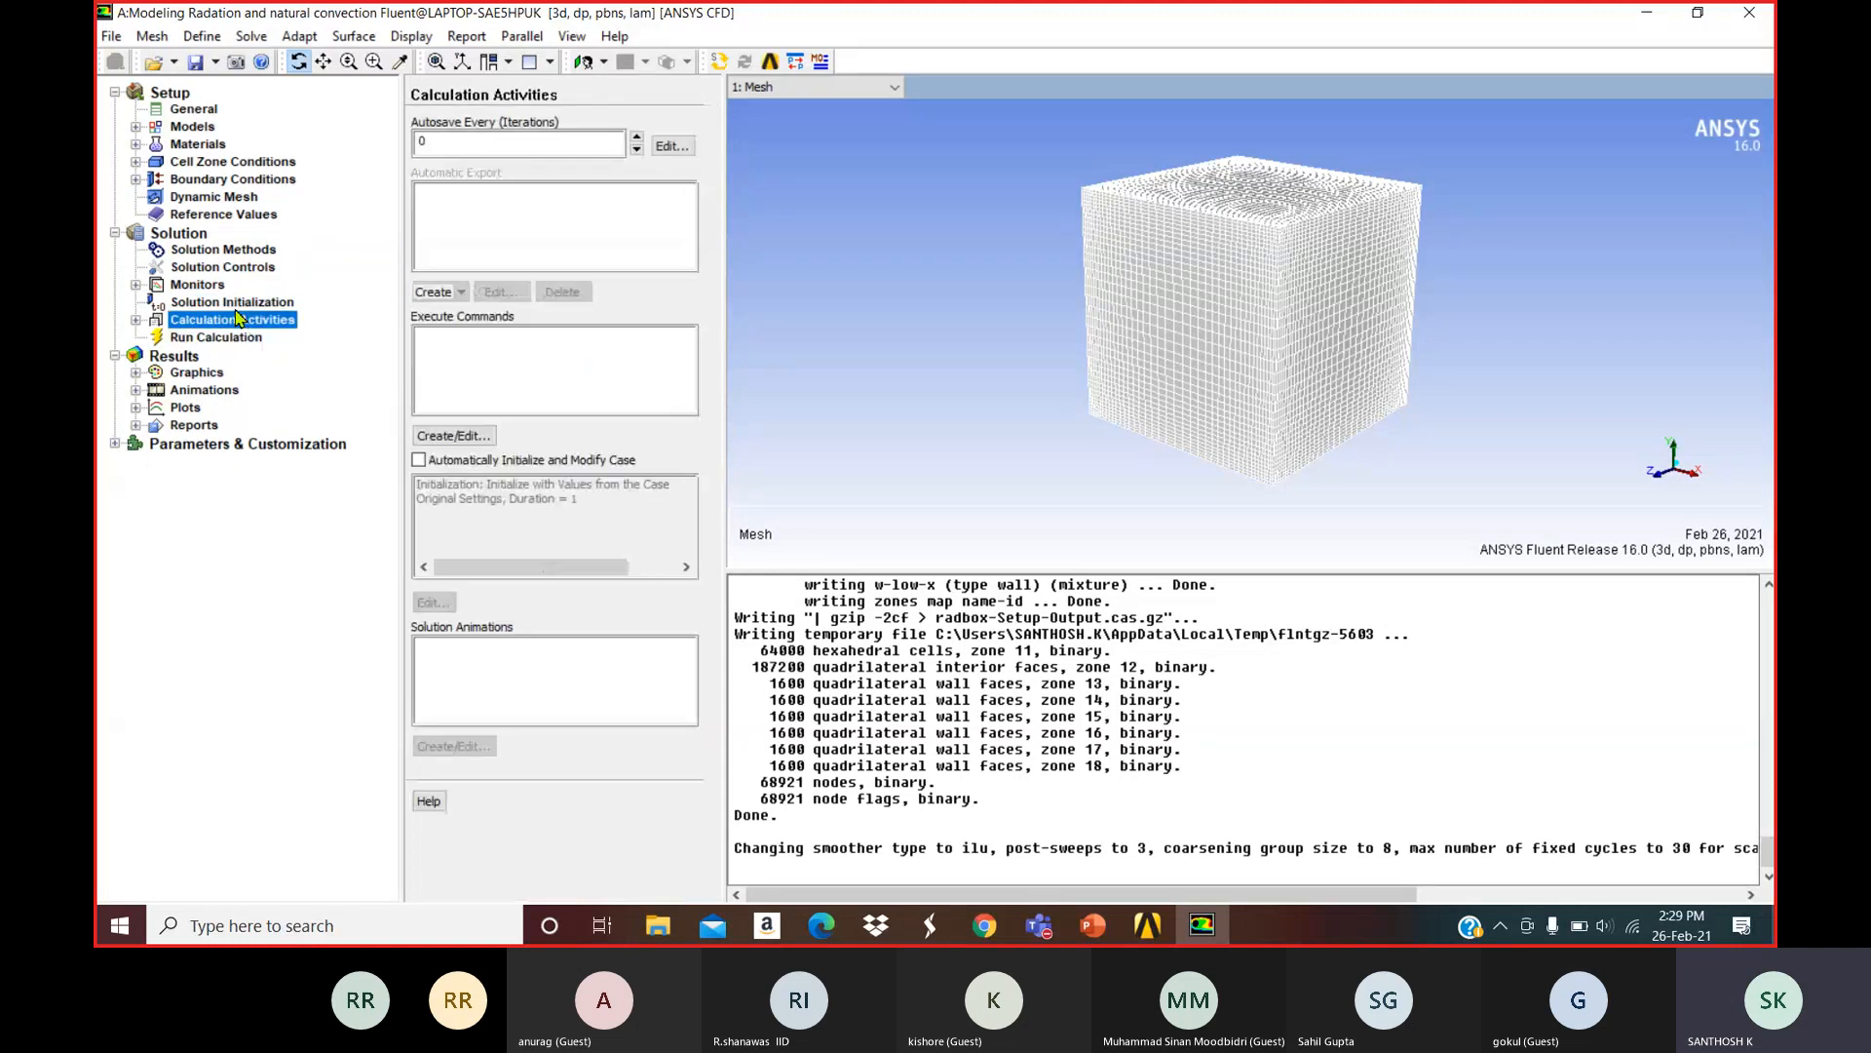
pyautogui.click(226, 302)
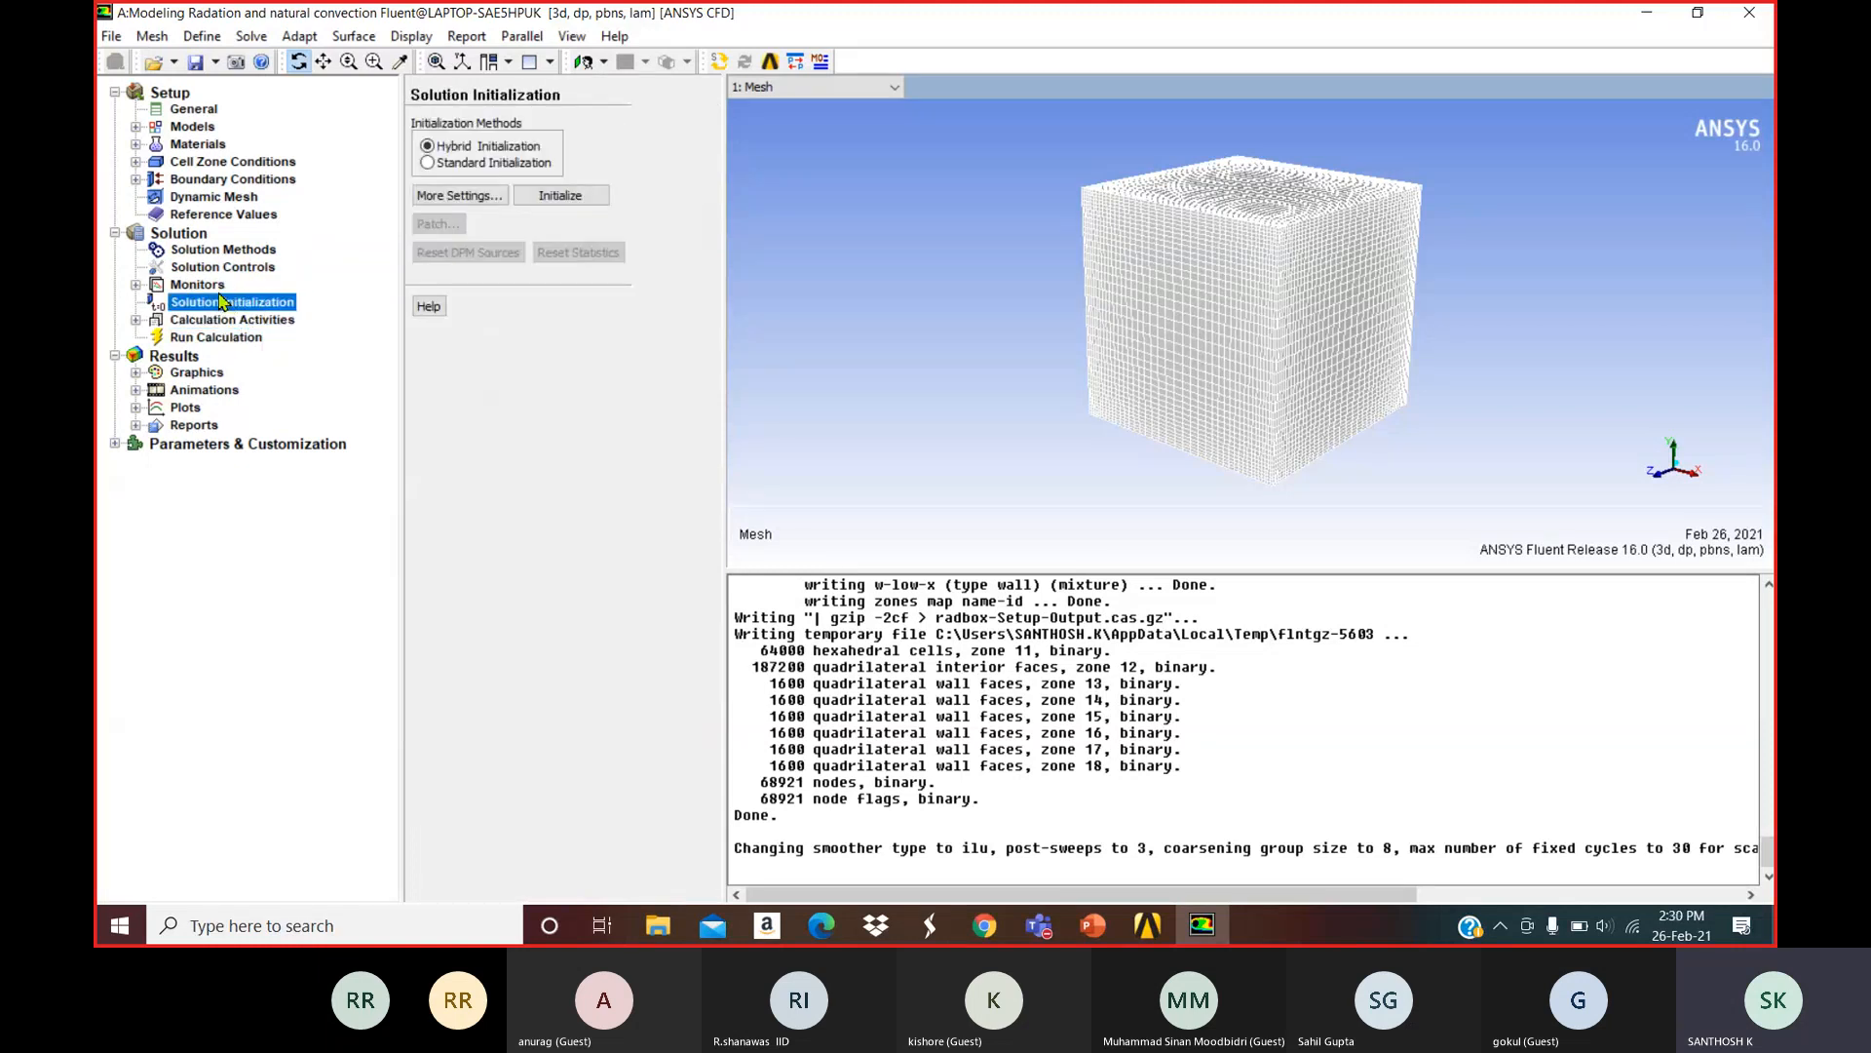
pyautogui.click(234, 267)
pyautogui.click(255, 251)
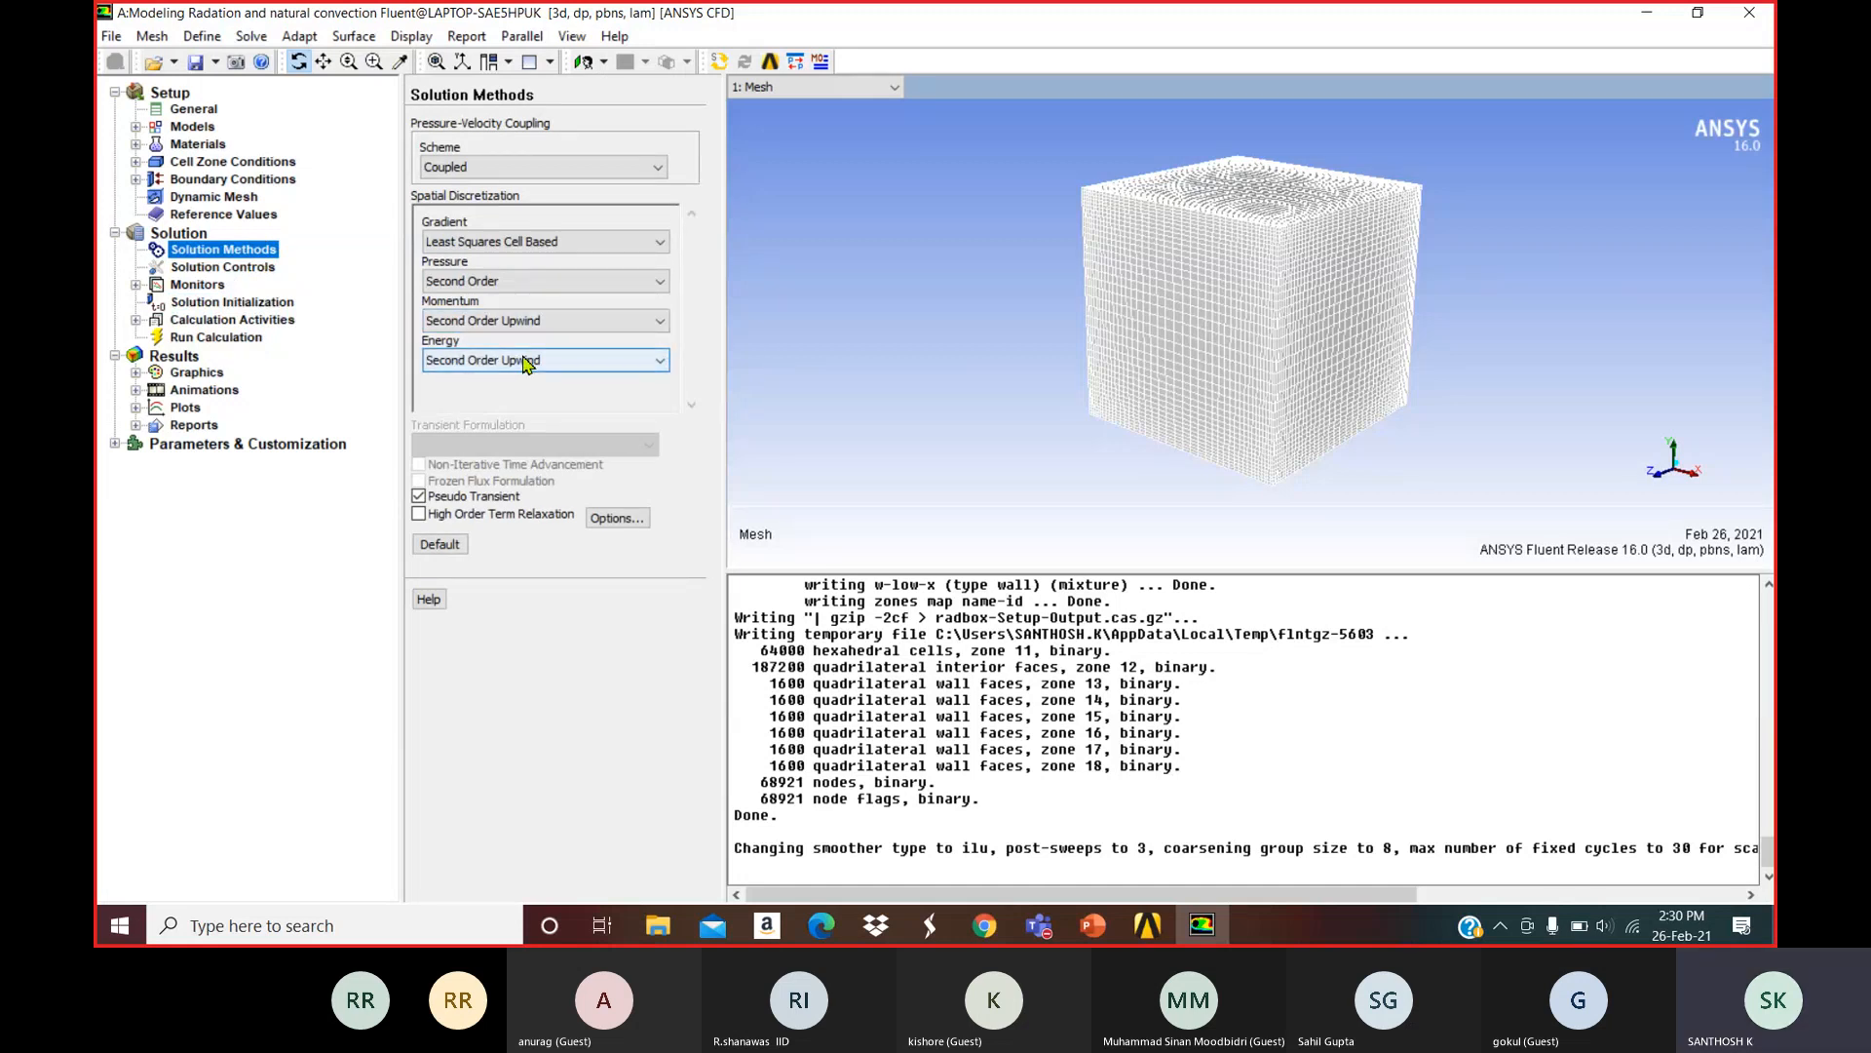
pyautogui.click(223, 269)
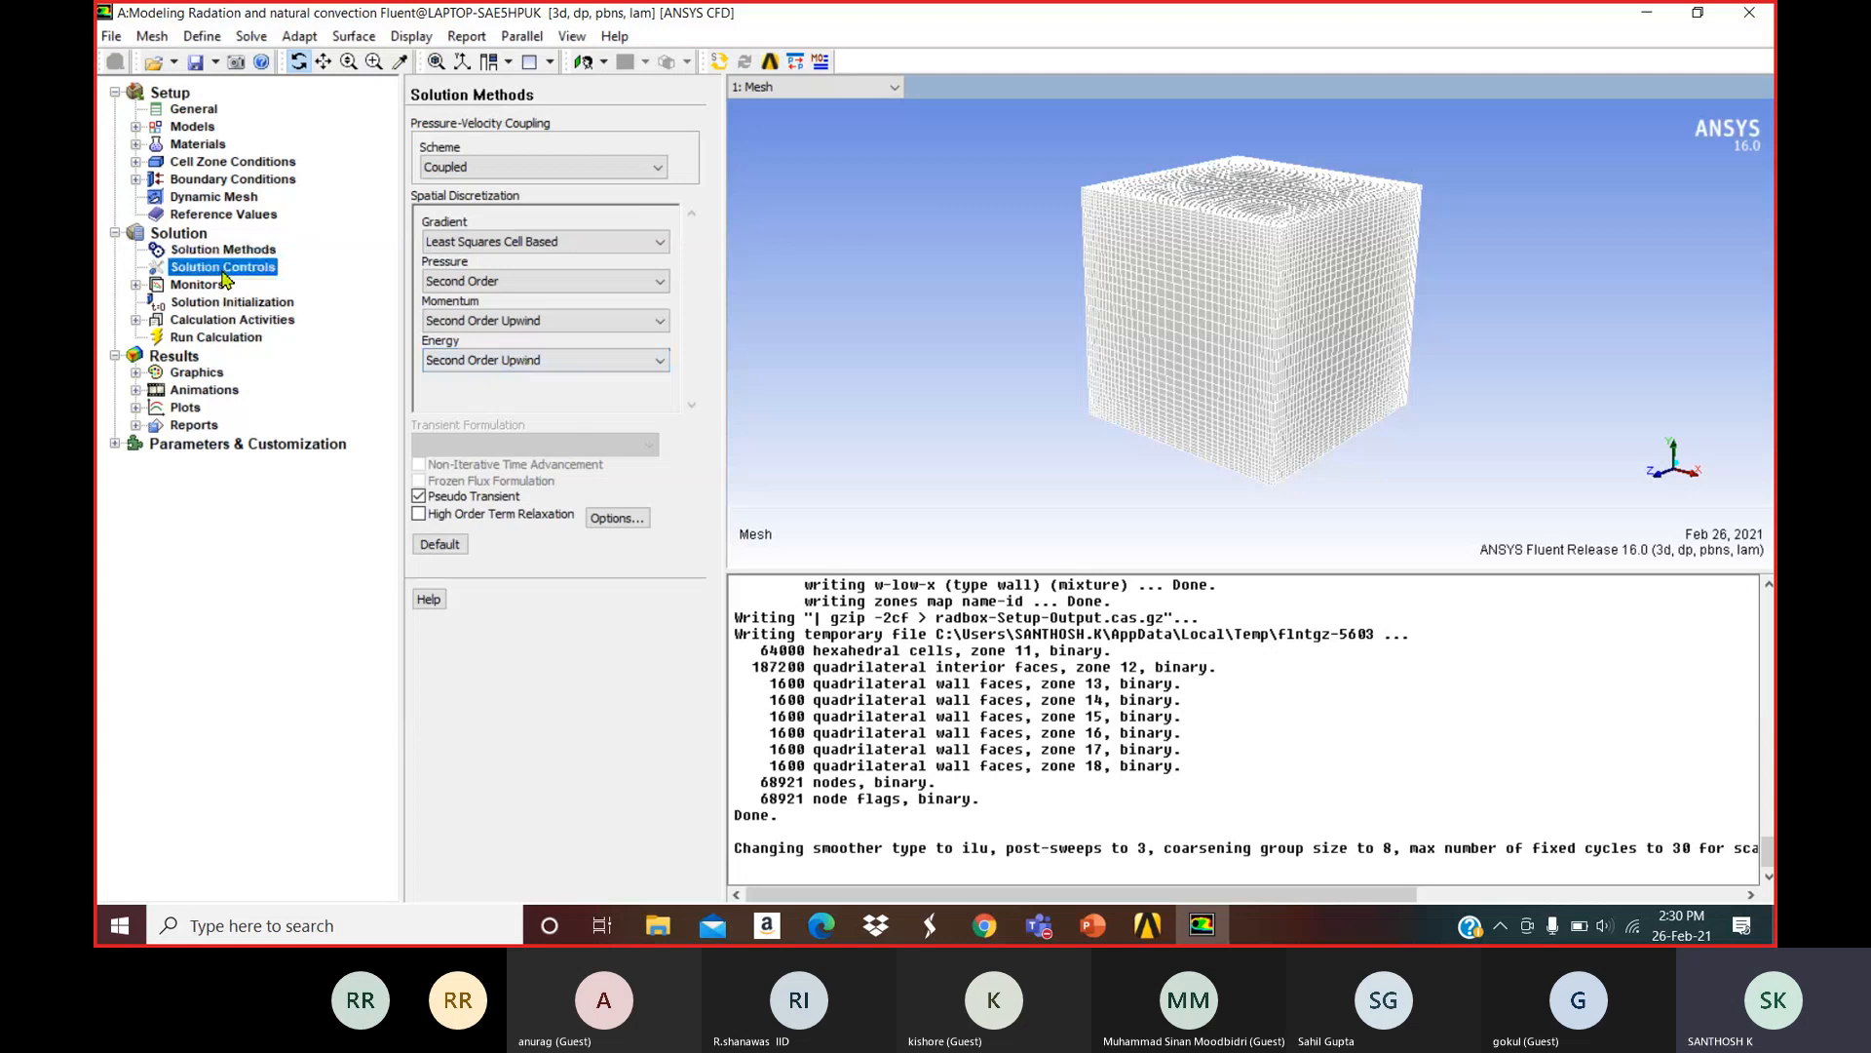
pyautogui.click(209, 285)
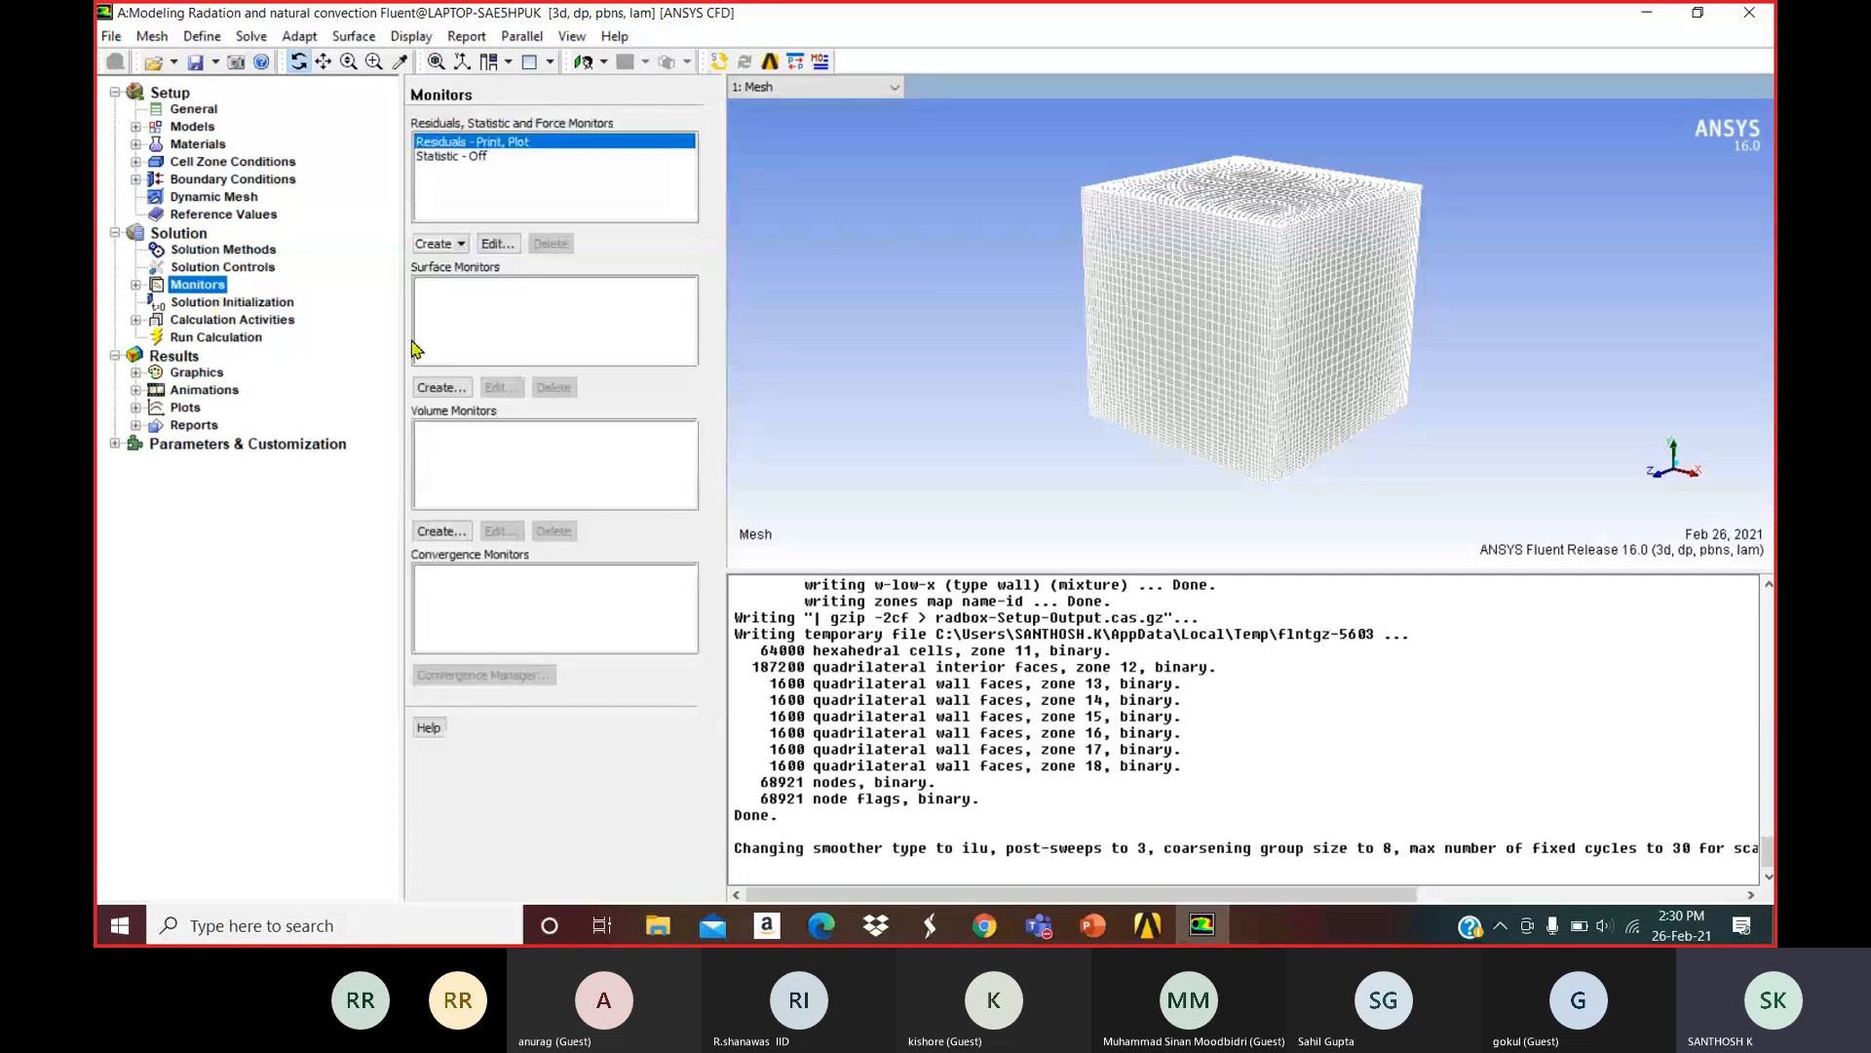
# Initialize the solution using the Hybrid Initialization method.
pyautogui.click(253, 304)
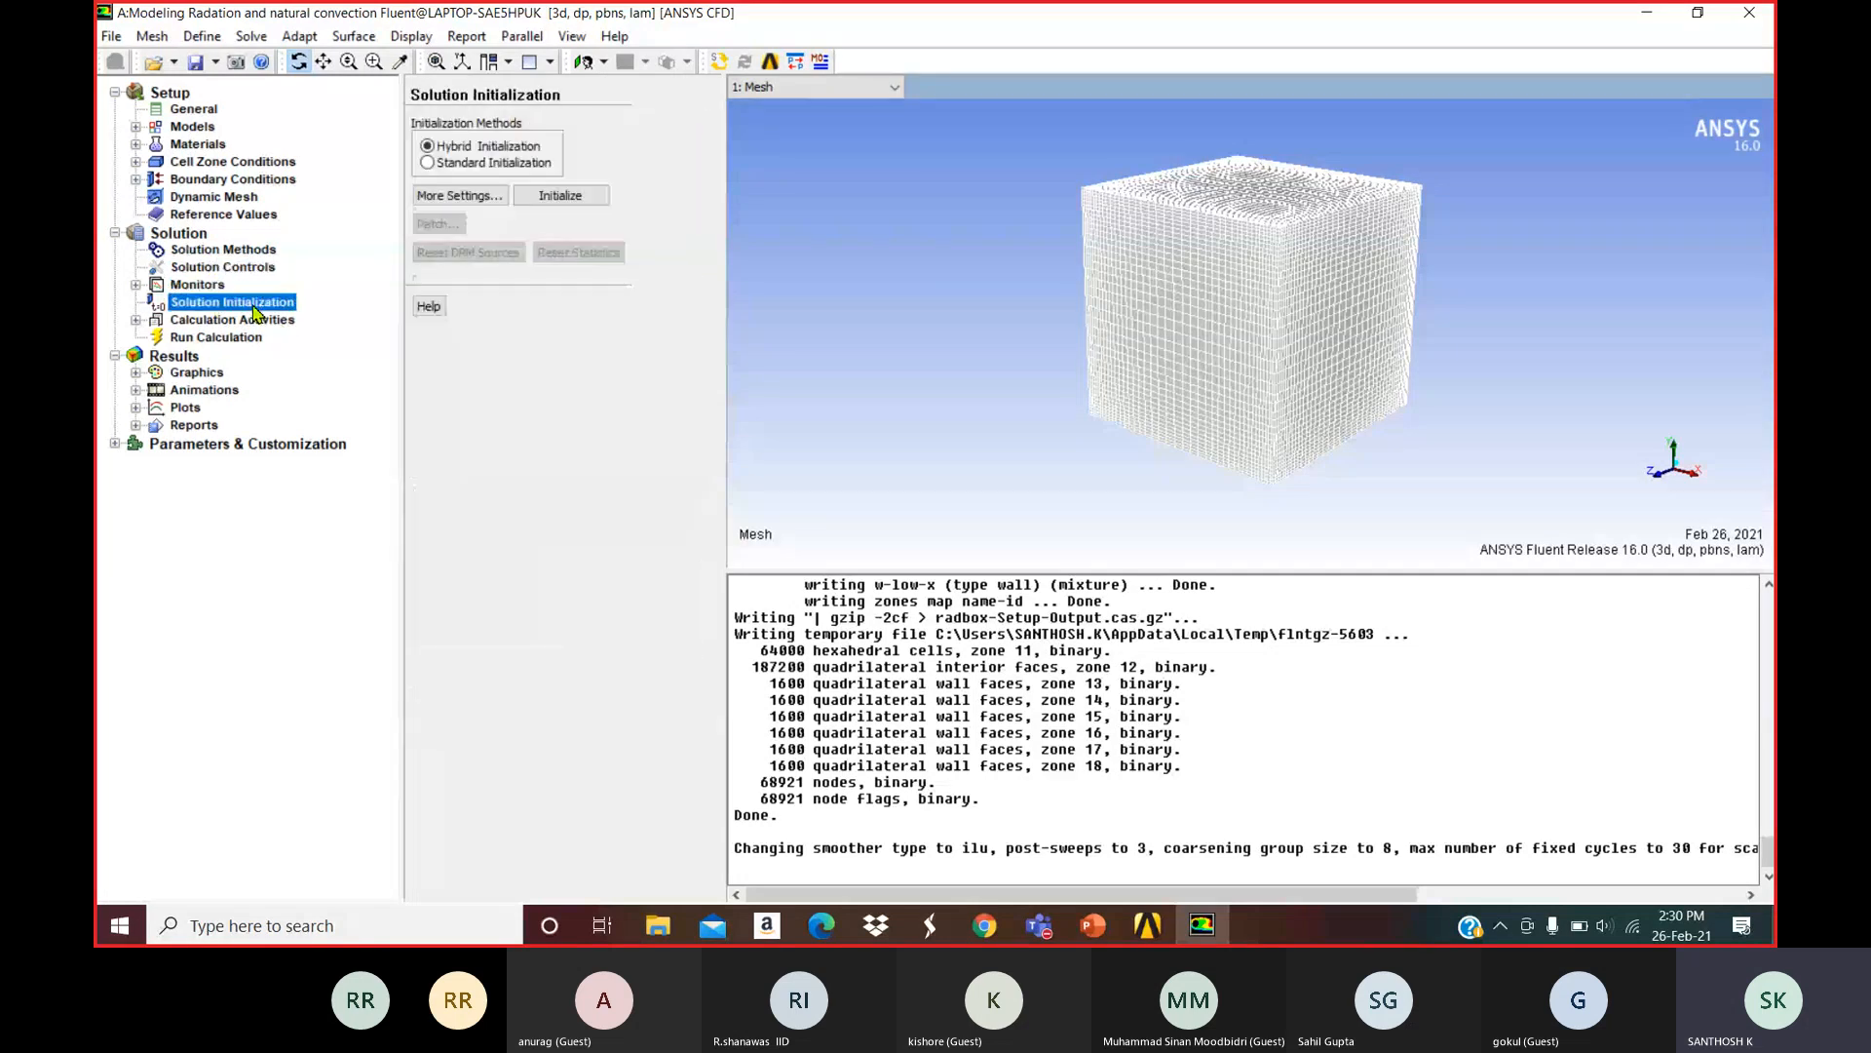
pyautogui.click(563, 199)
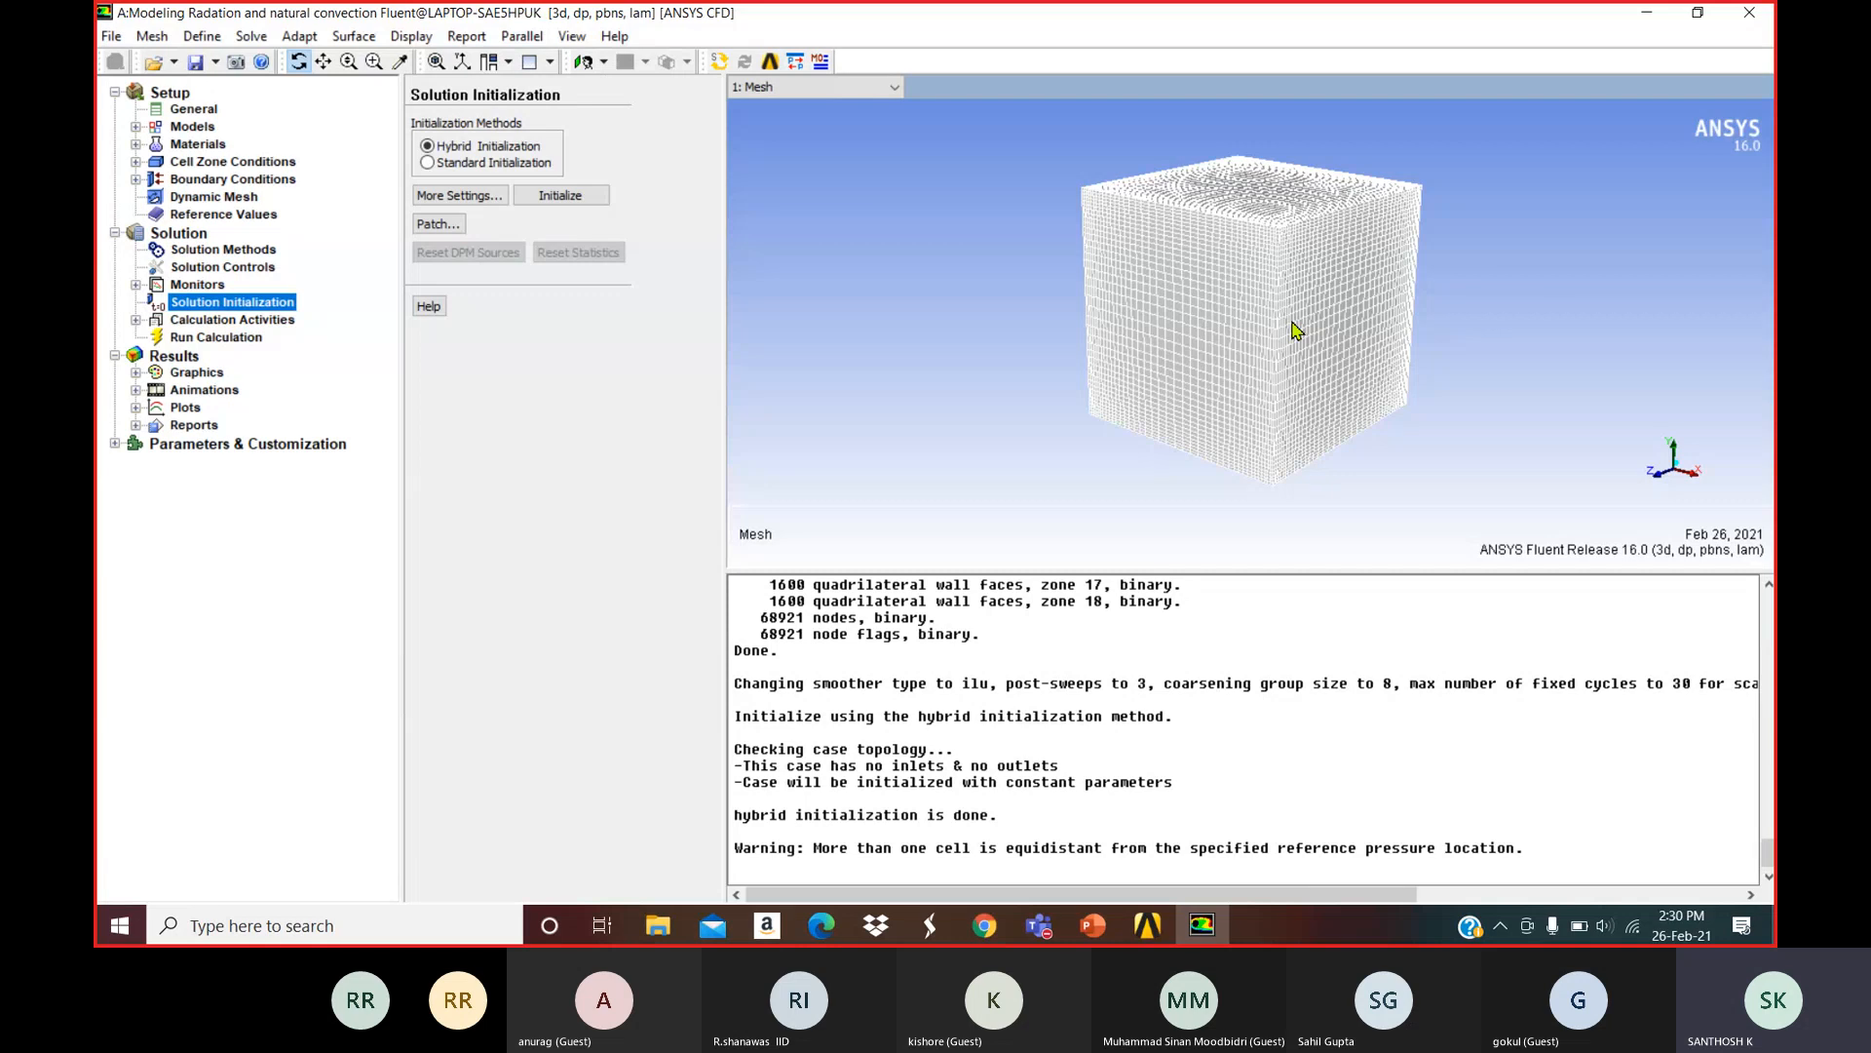
pyautogui.moveTo(1293, 417); pyautogui.dragTo(1253, 251)
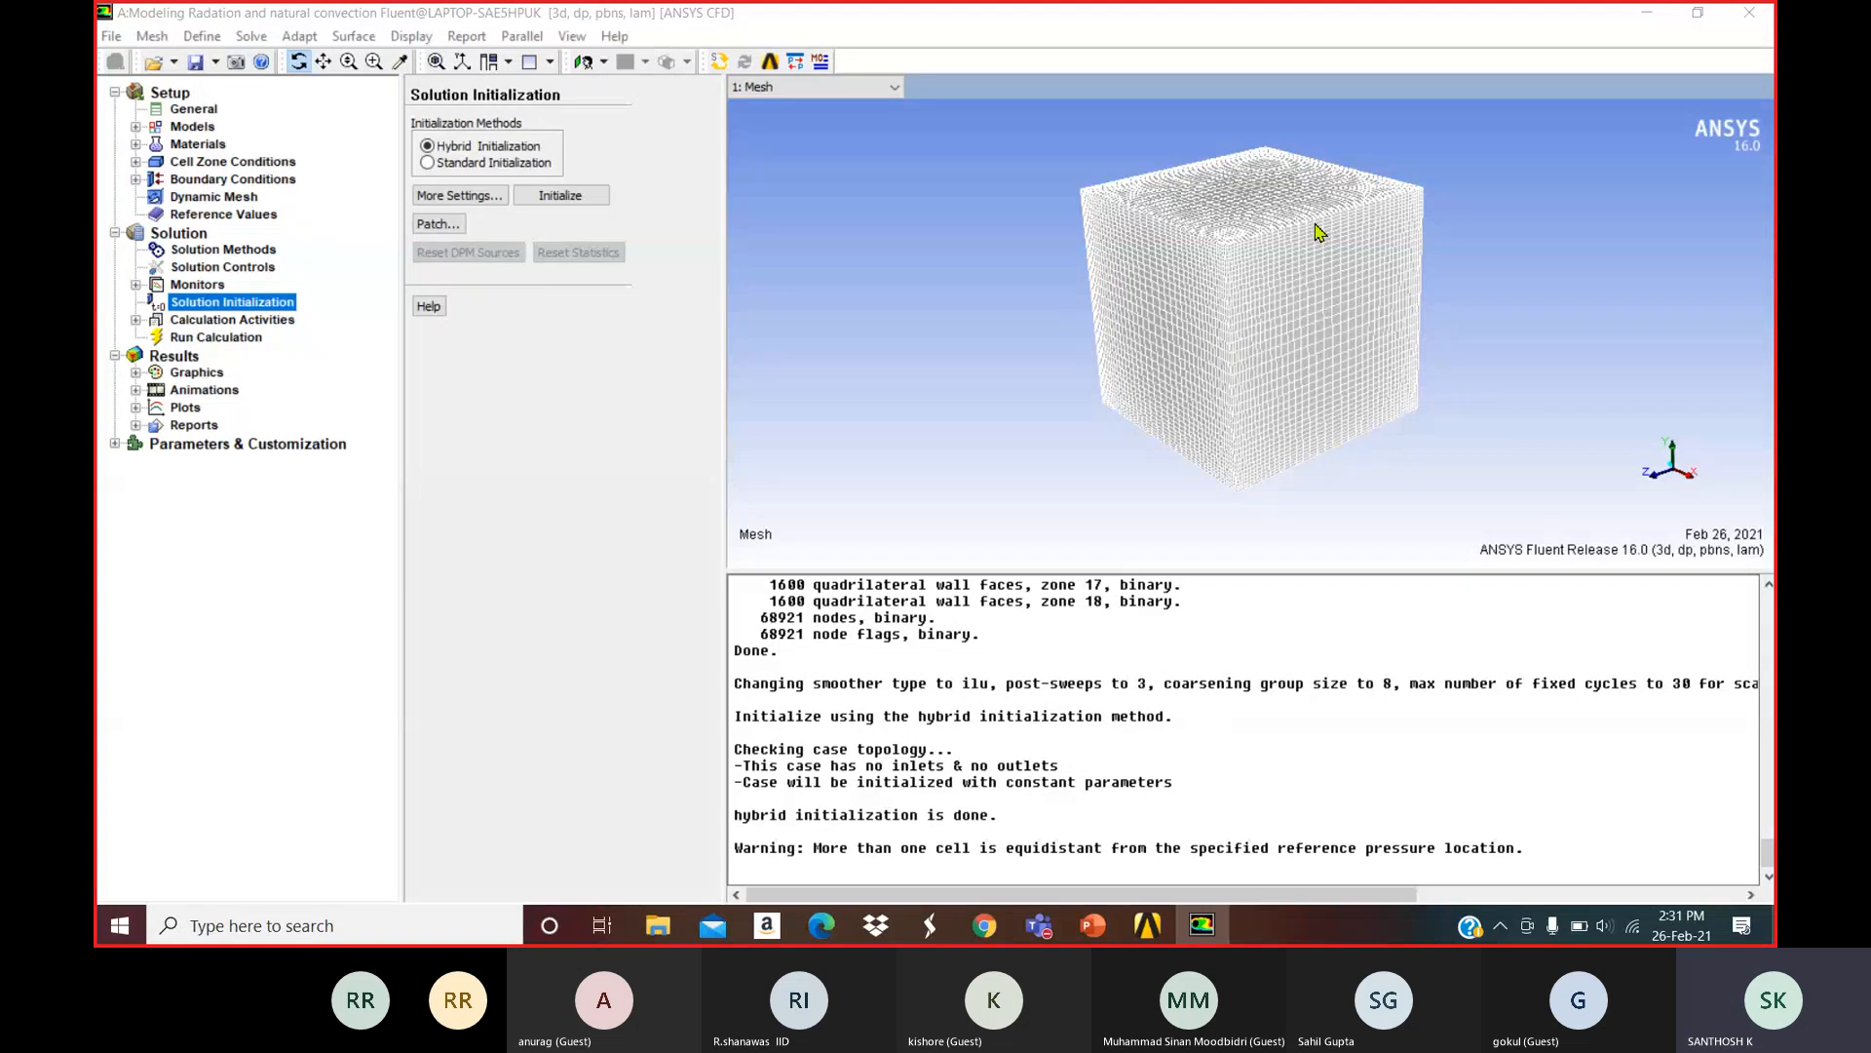
pyautogui.click(643, 434)
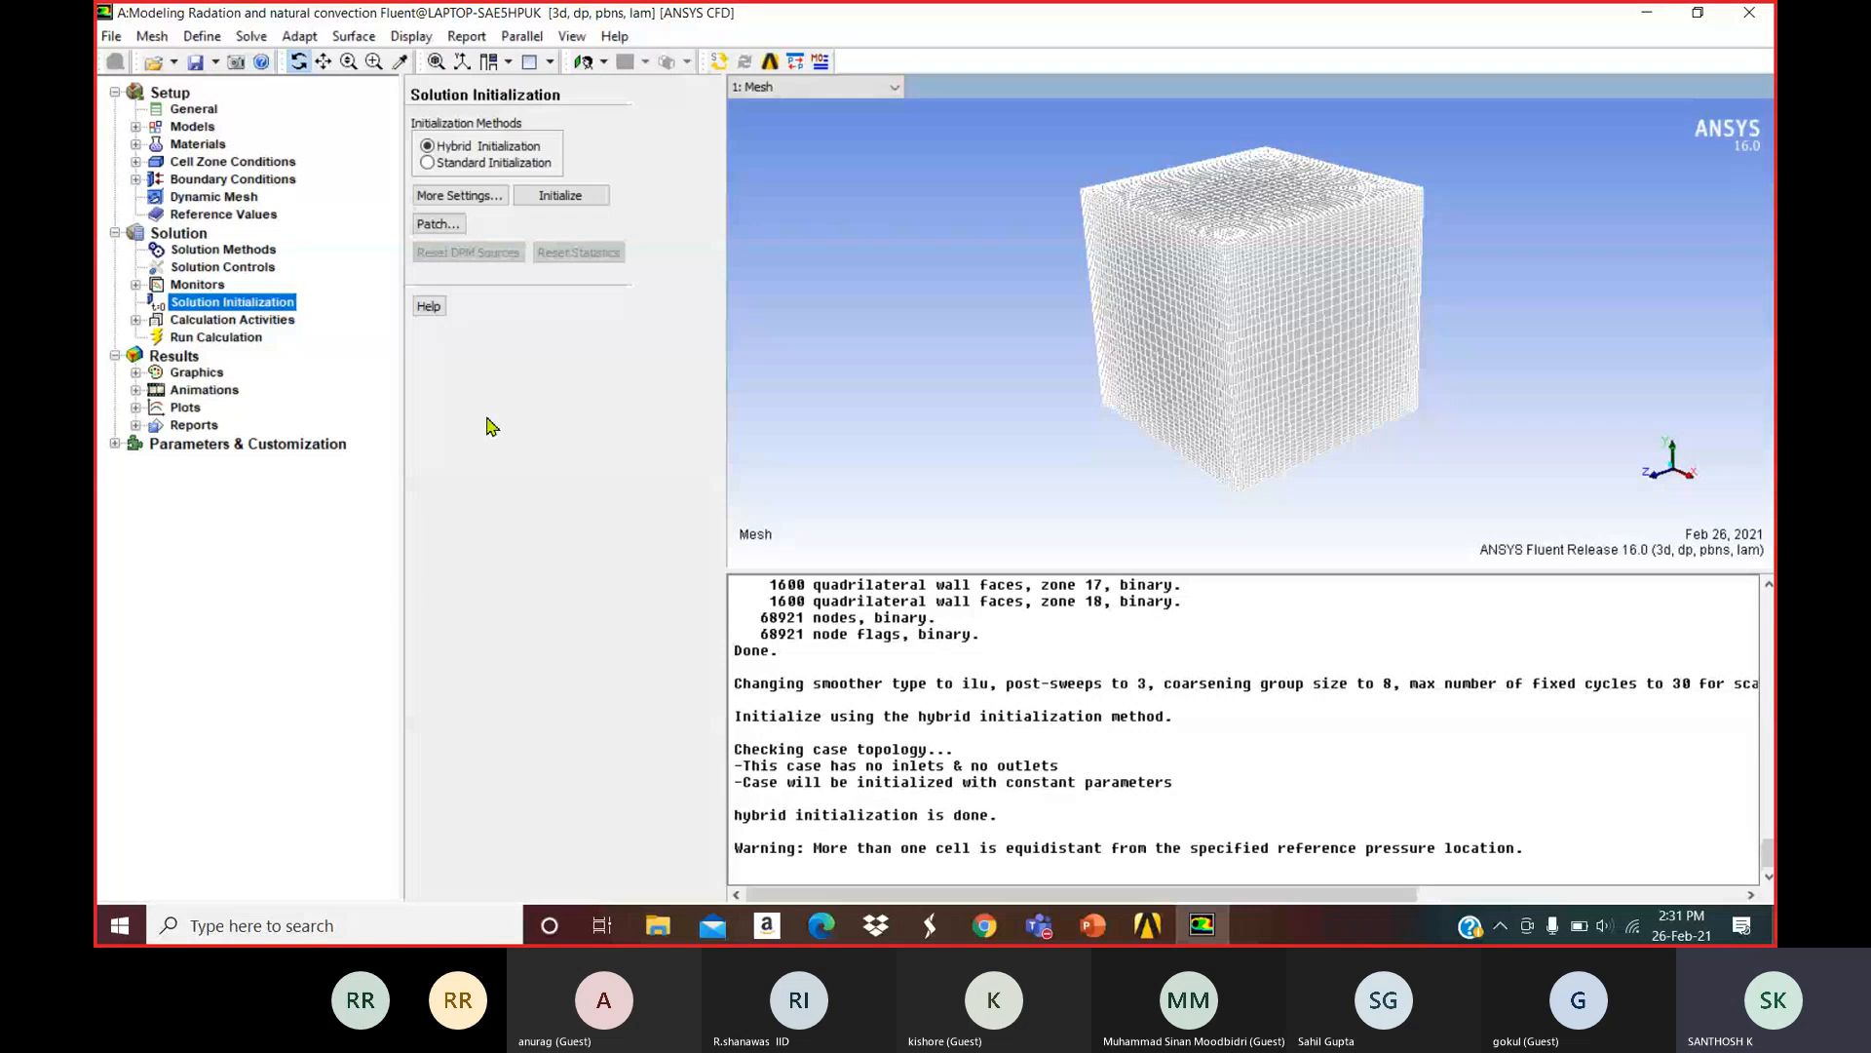
# Start a new iso-surface and define it as a surface of constant mesh Z-Coordinate.
pyautogui.click(347, 39)
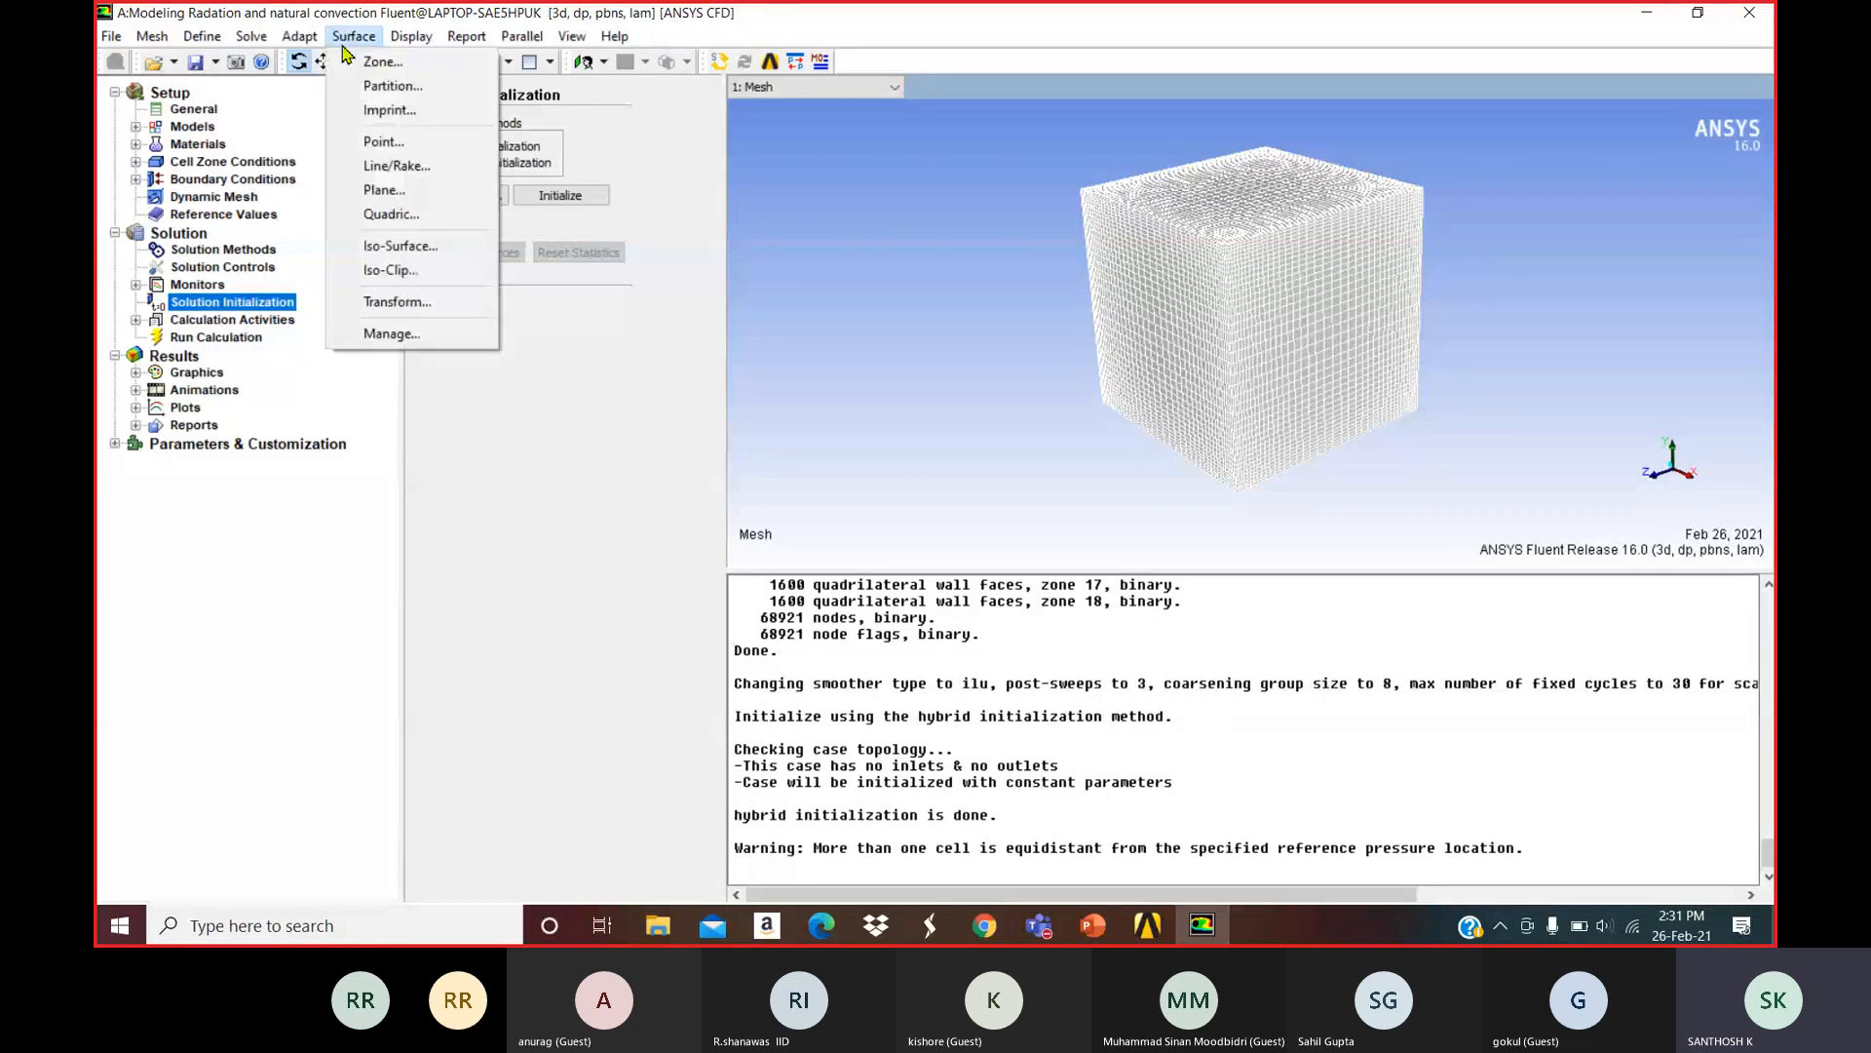
pyautogui.click(397, 246)
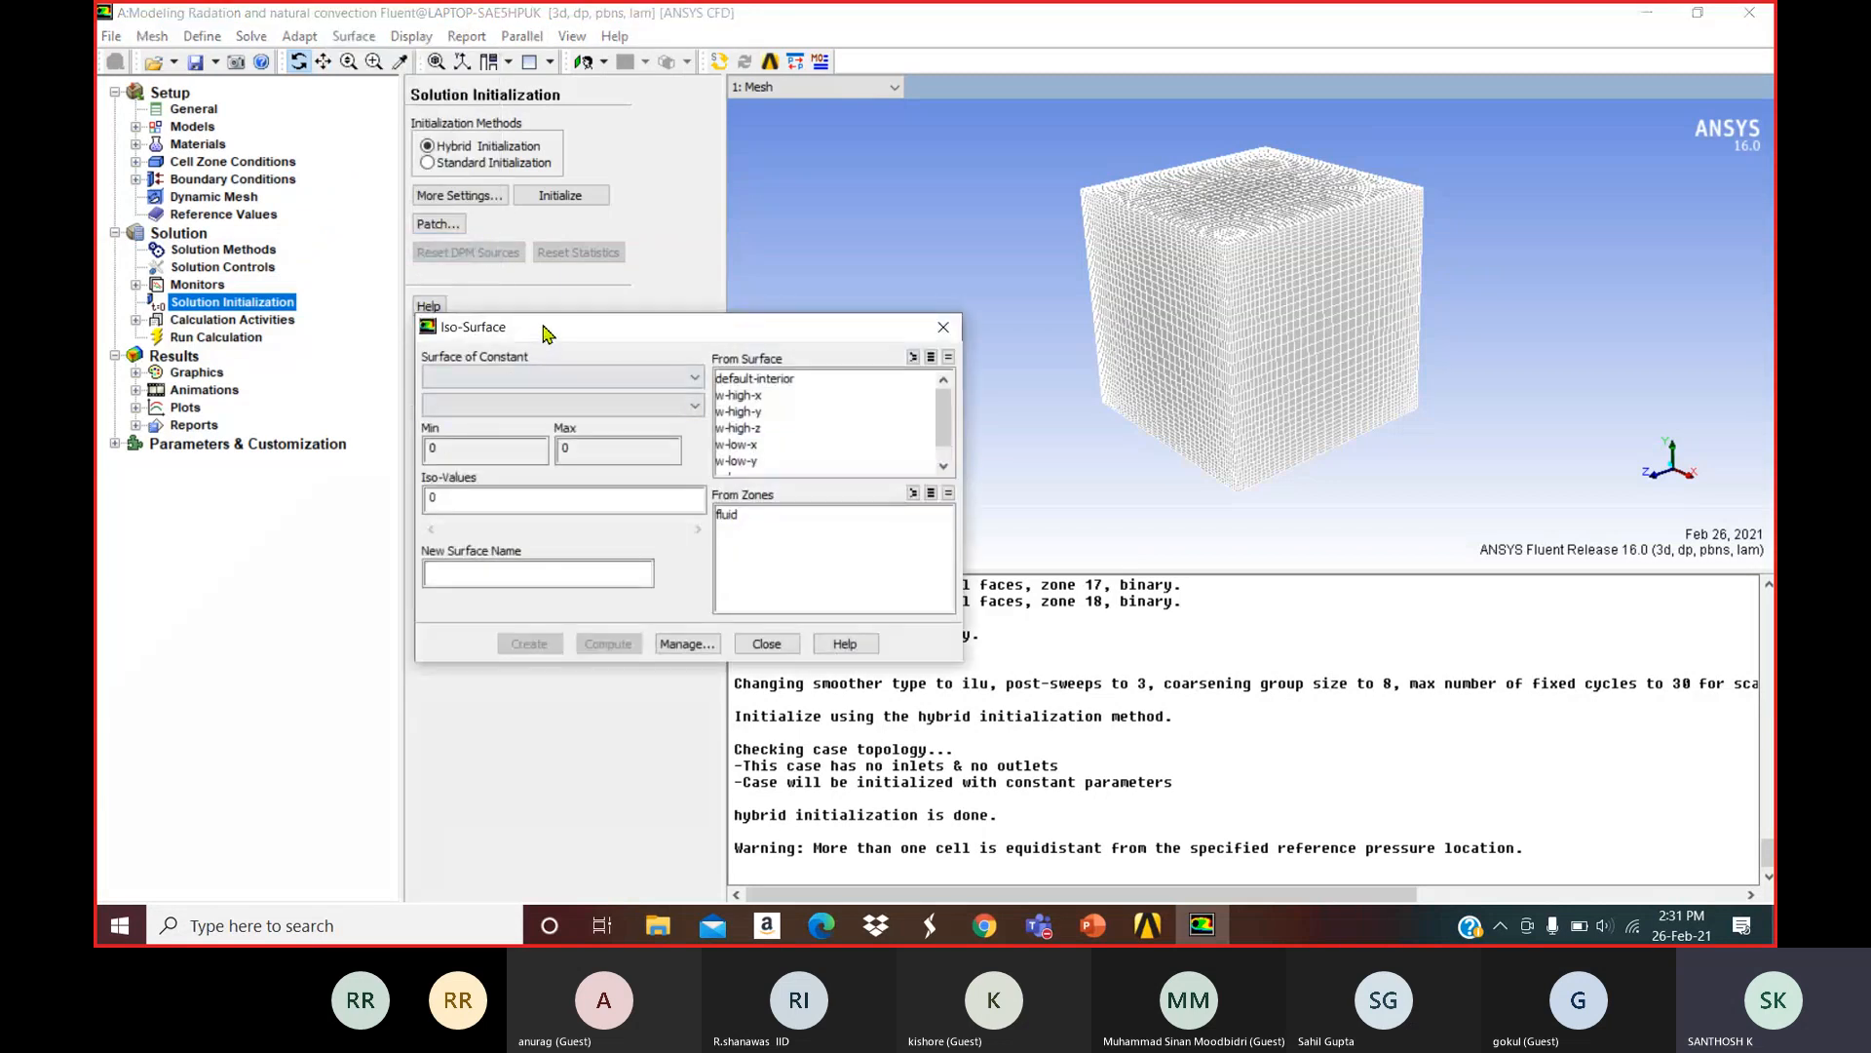
pyautogui.moveTo(542, 326); pyautogui.dragTo(557, 268)
pyautogui.click(573, 308)
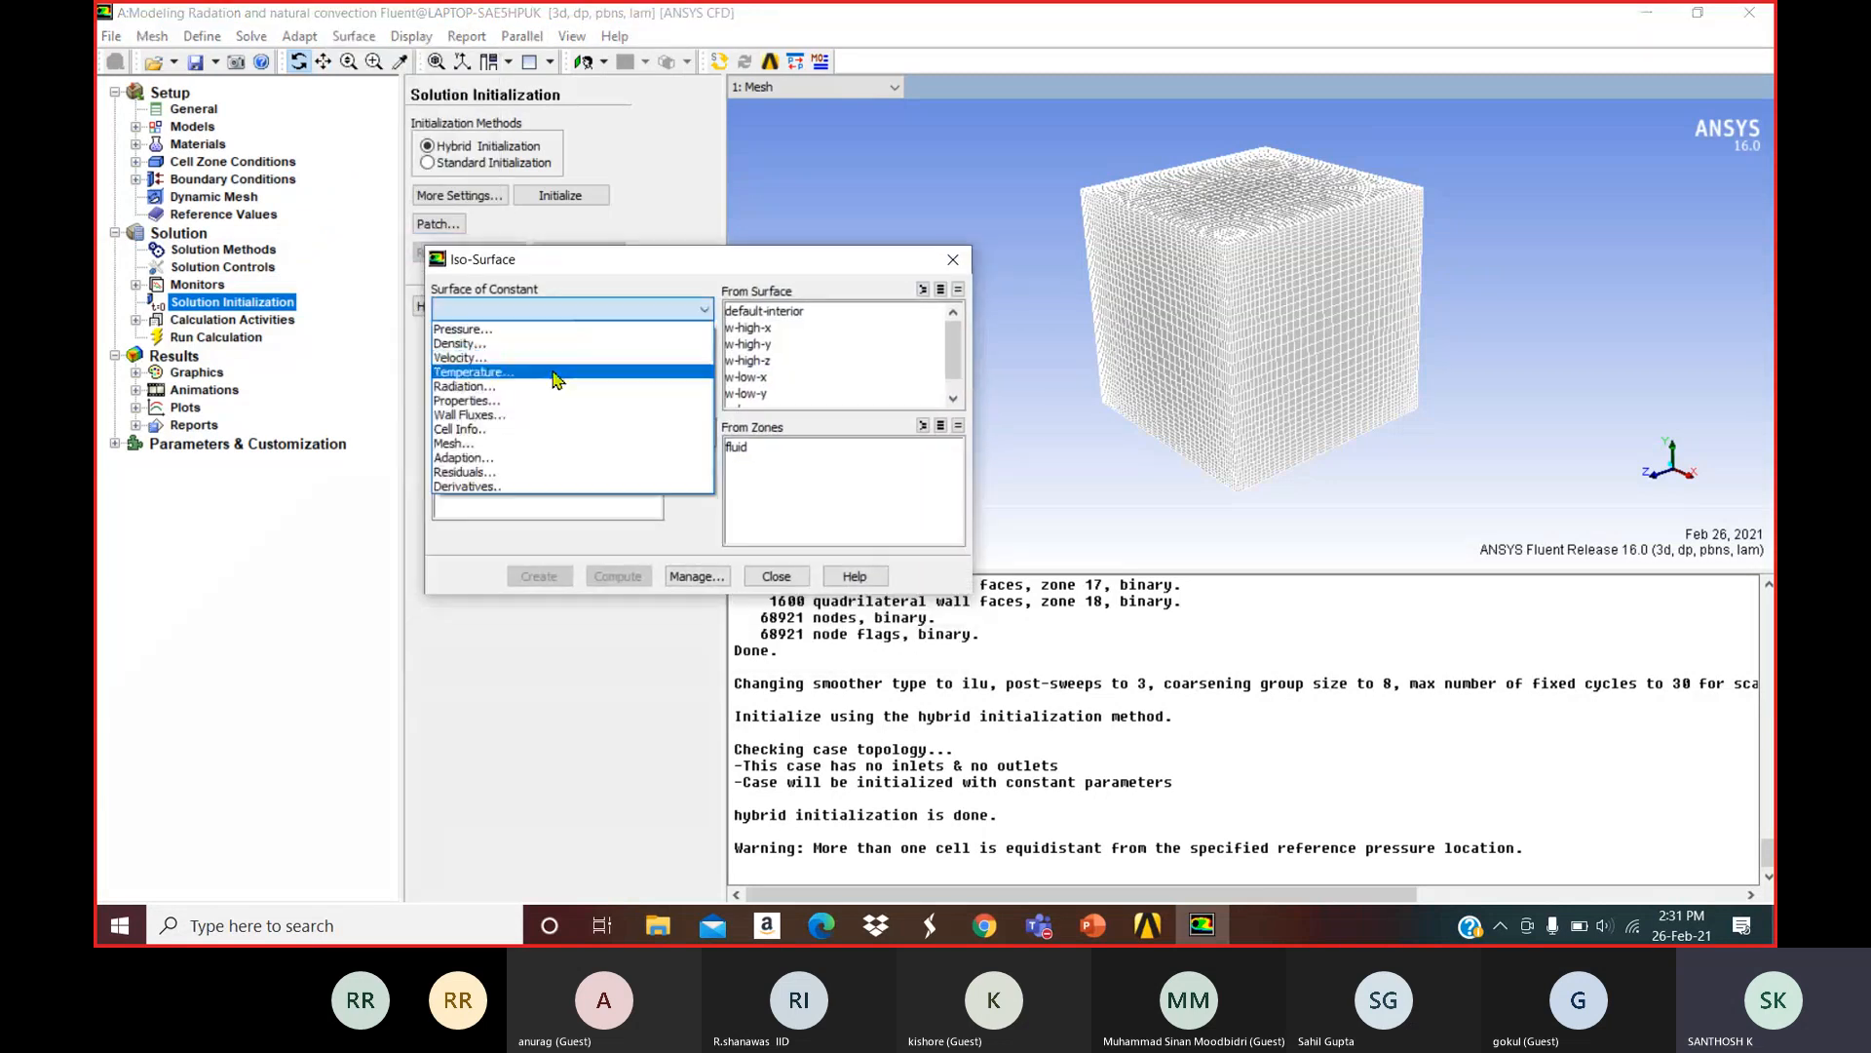
pyautogui.click(543, 440)
pyautogui.click(704, 337)
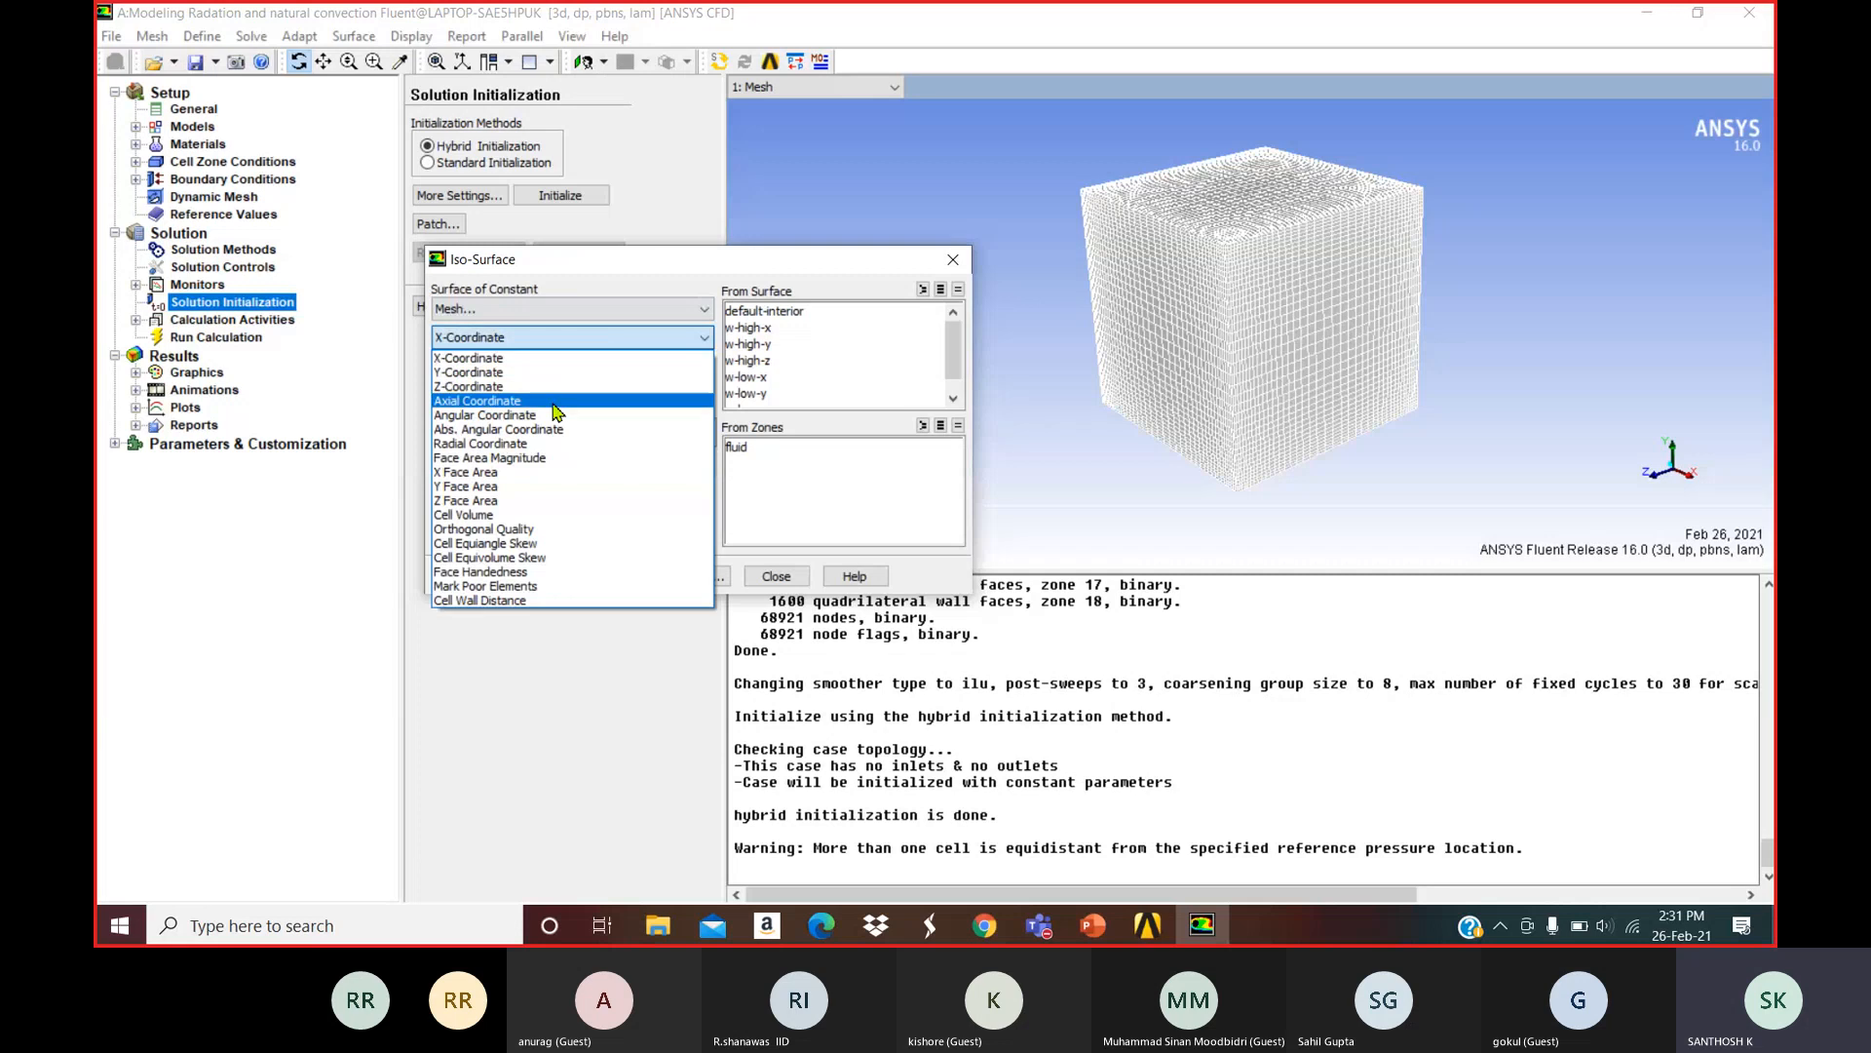
pyautogui.click(517, 386)
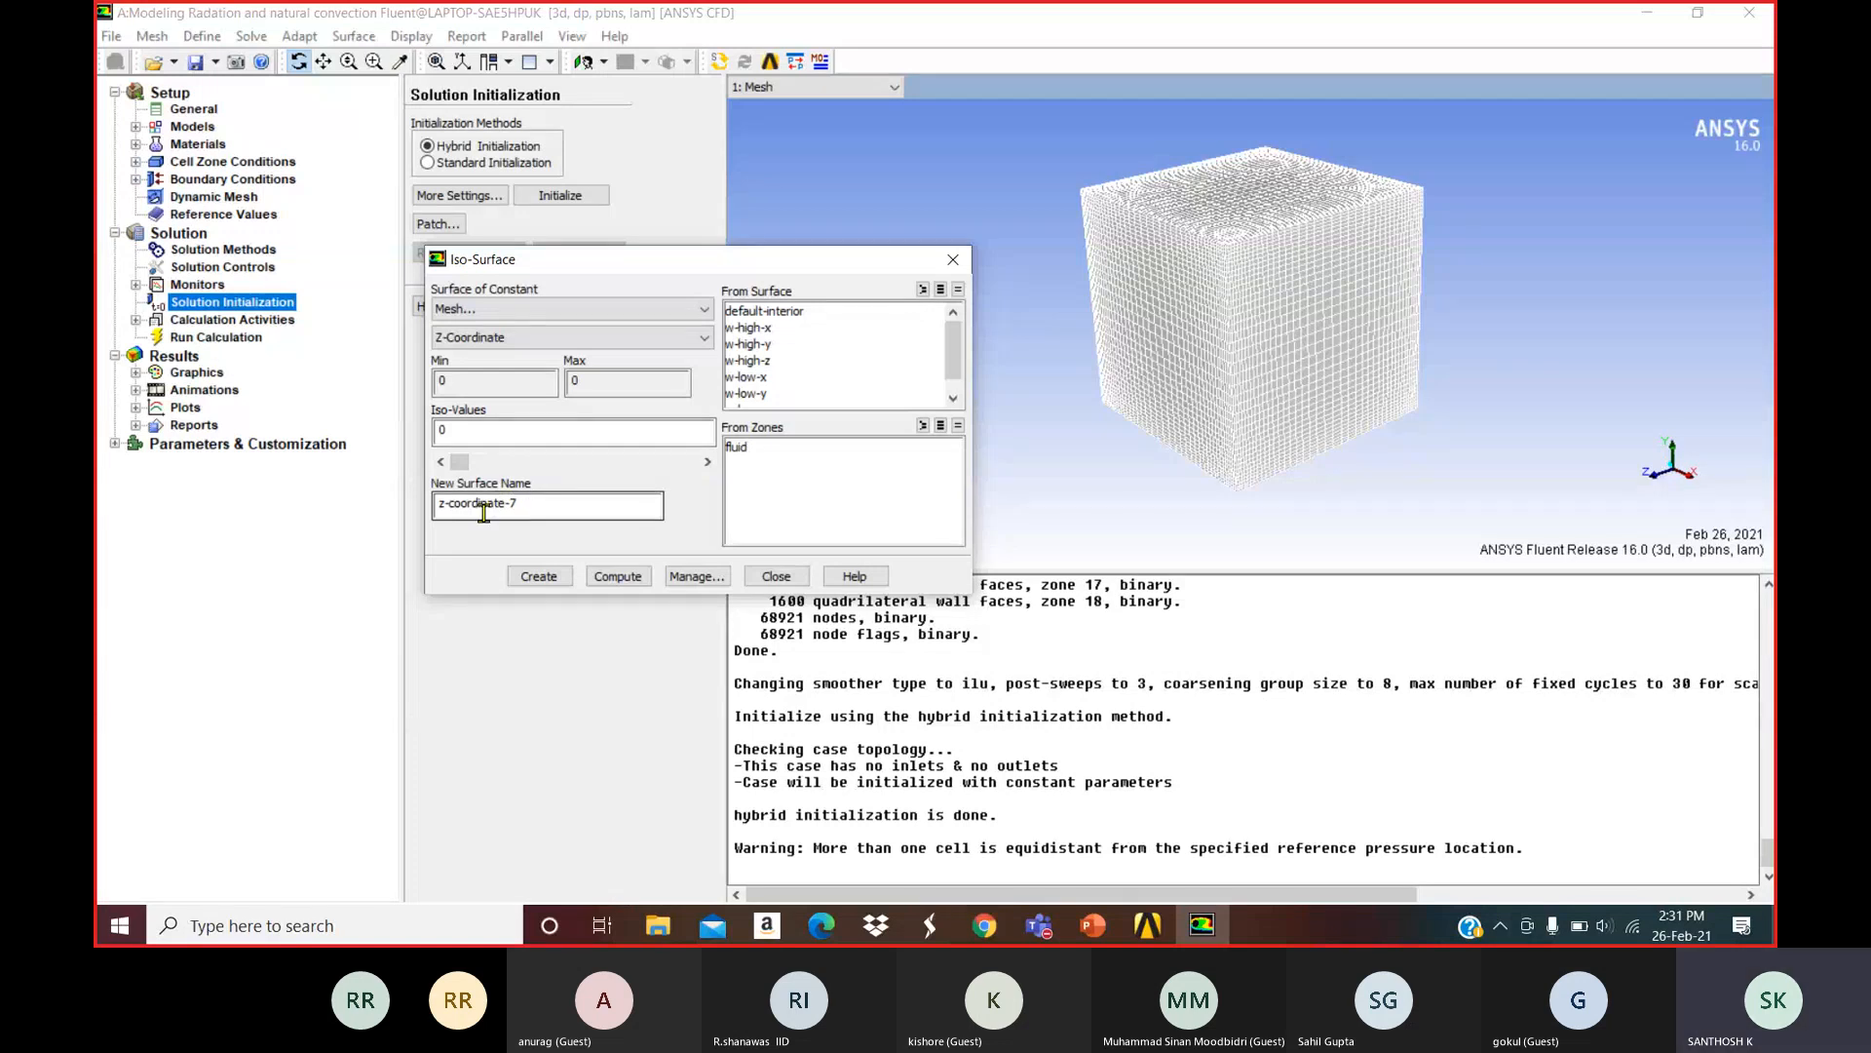
# Name the iso-surface zz-centre_z, create it at an iso-value of 0, and close the dialog after checking the surface list.
pyautogui.moveTo(534, 504); pyautogui.dragTo(371, 503)
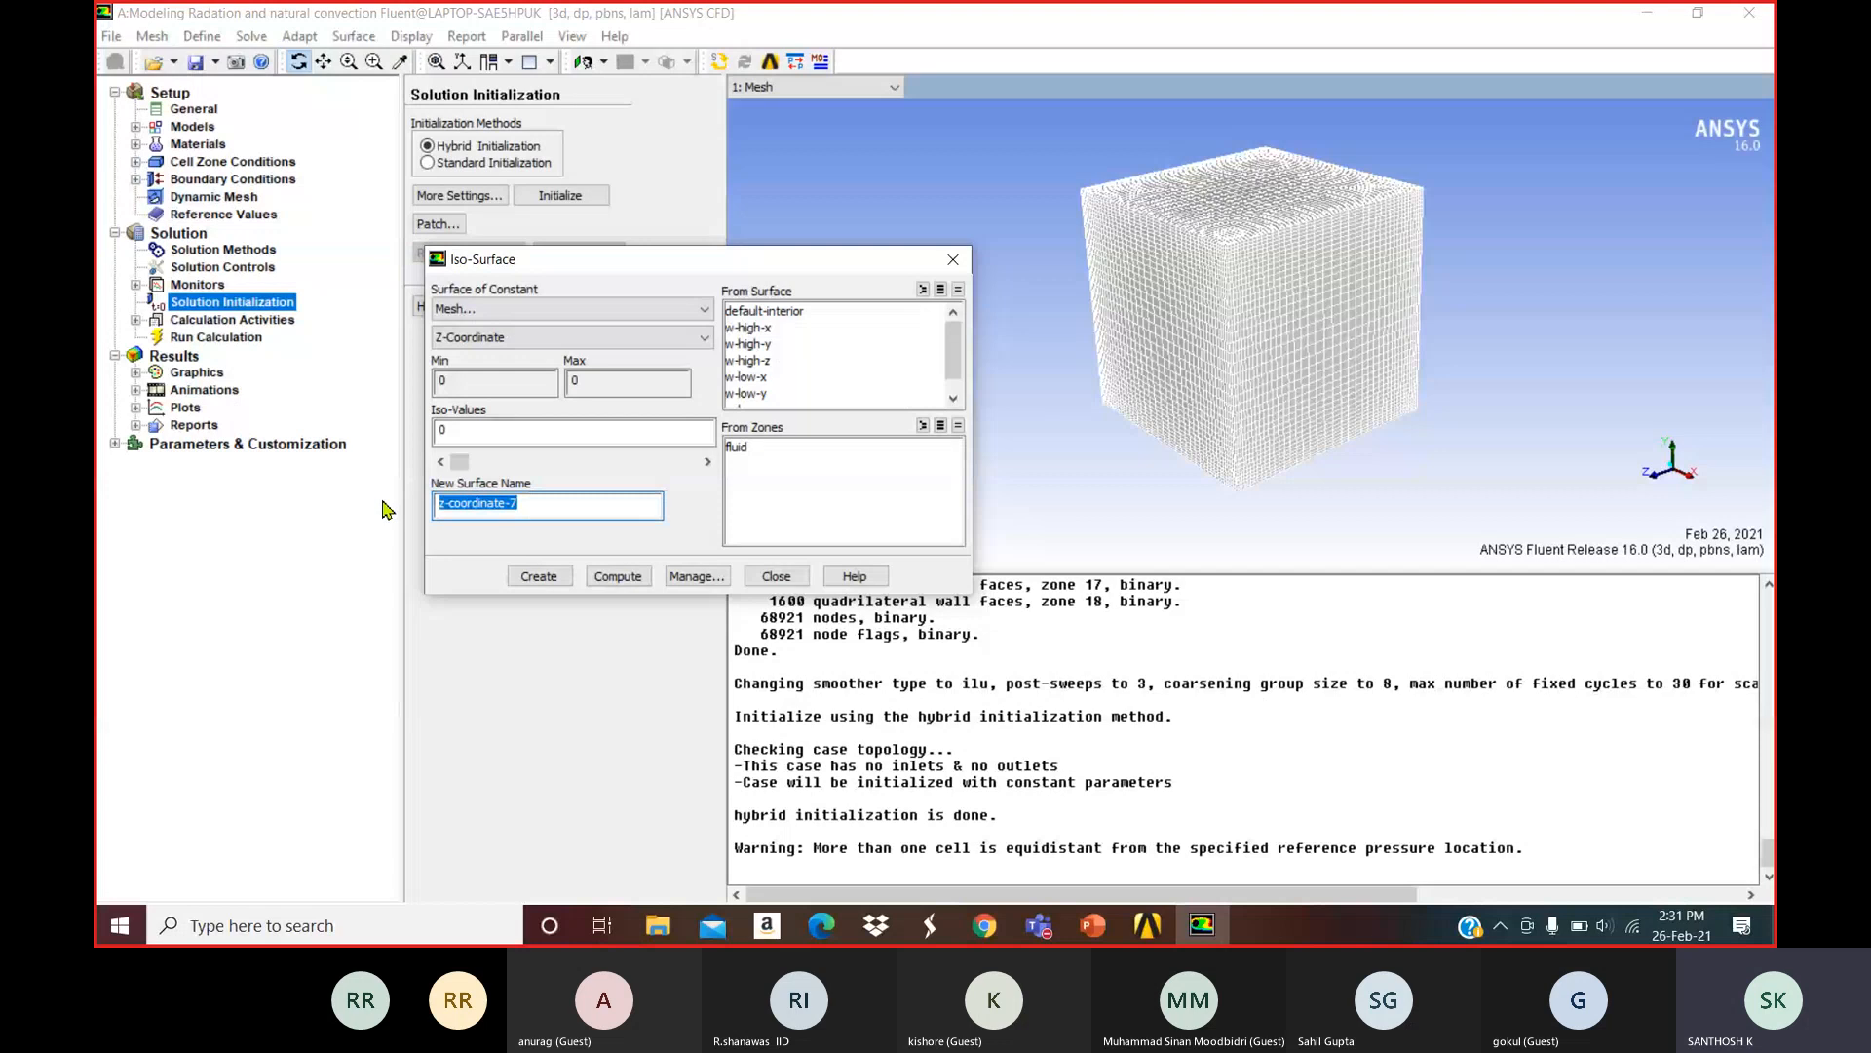
pyautogui.write('zz-centre_z')
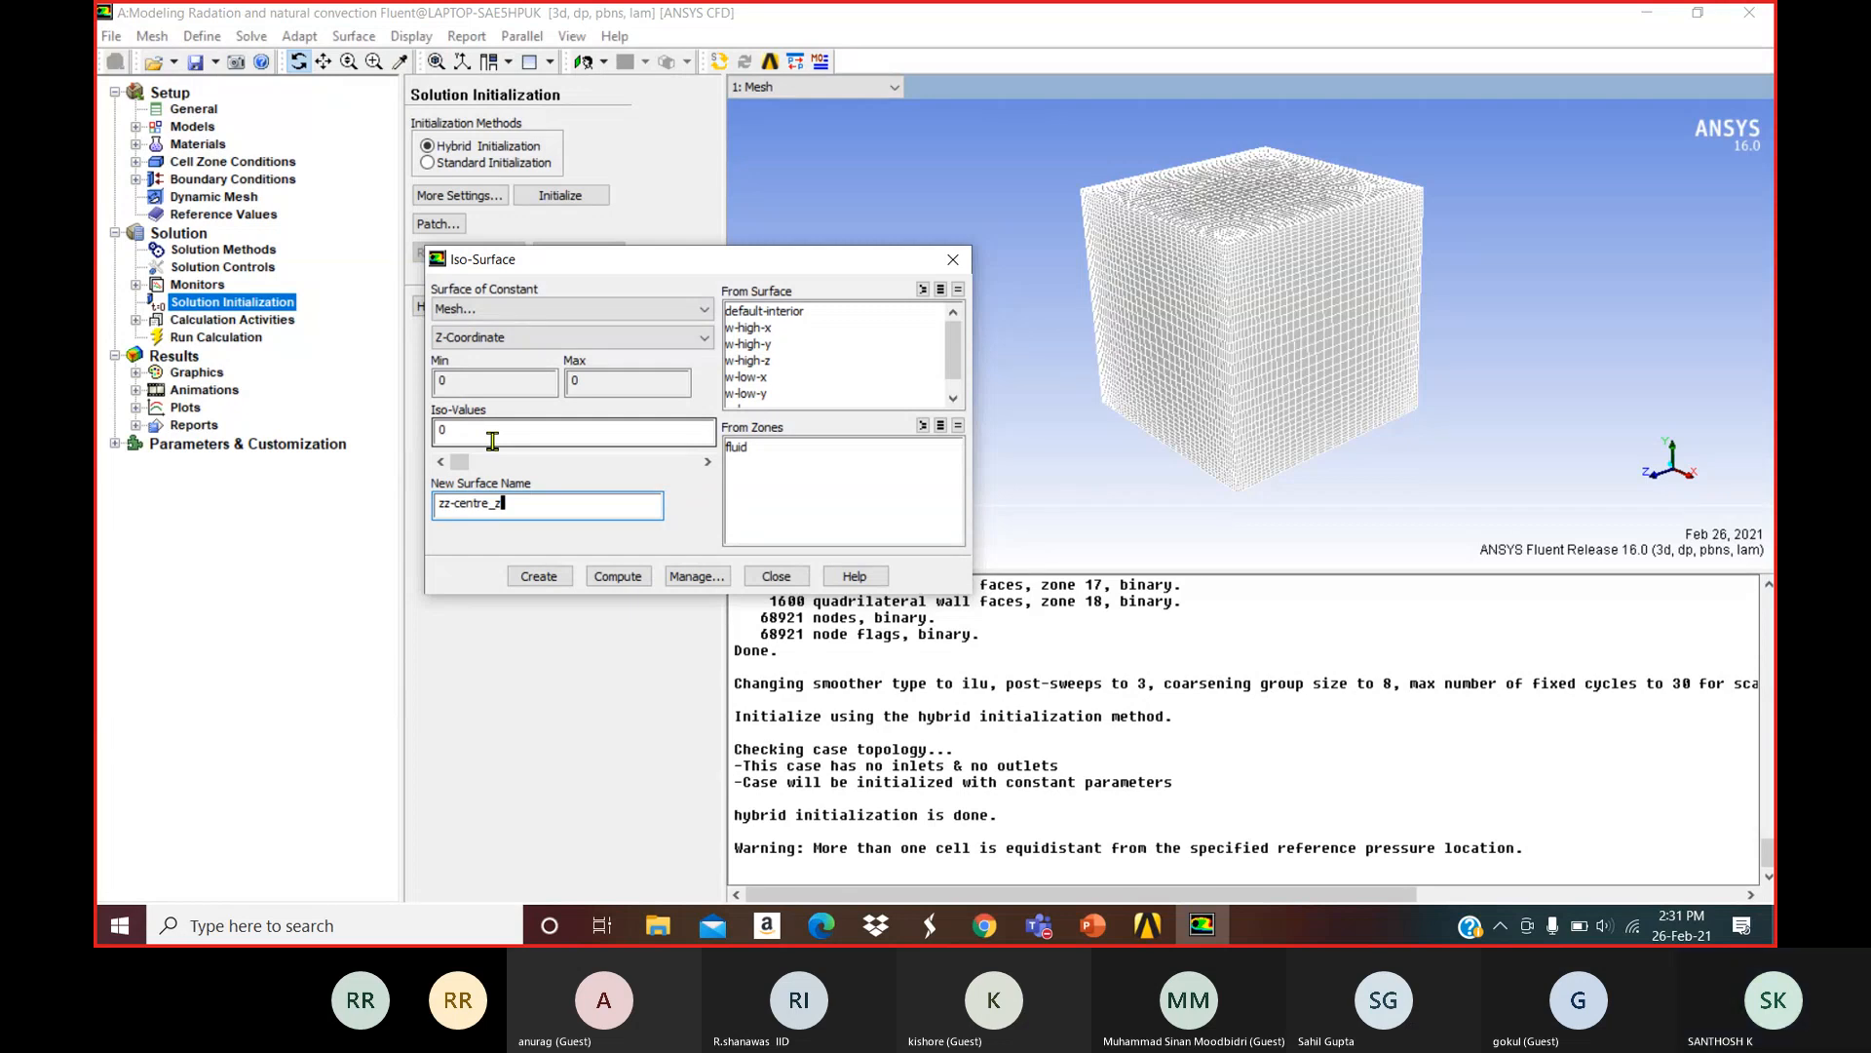
pyautogui.moveTo(470, 438); pyautogui.dragTo(431, 437)
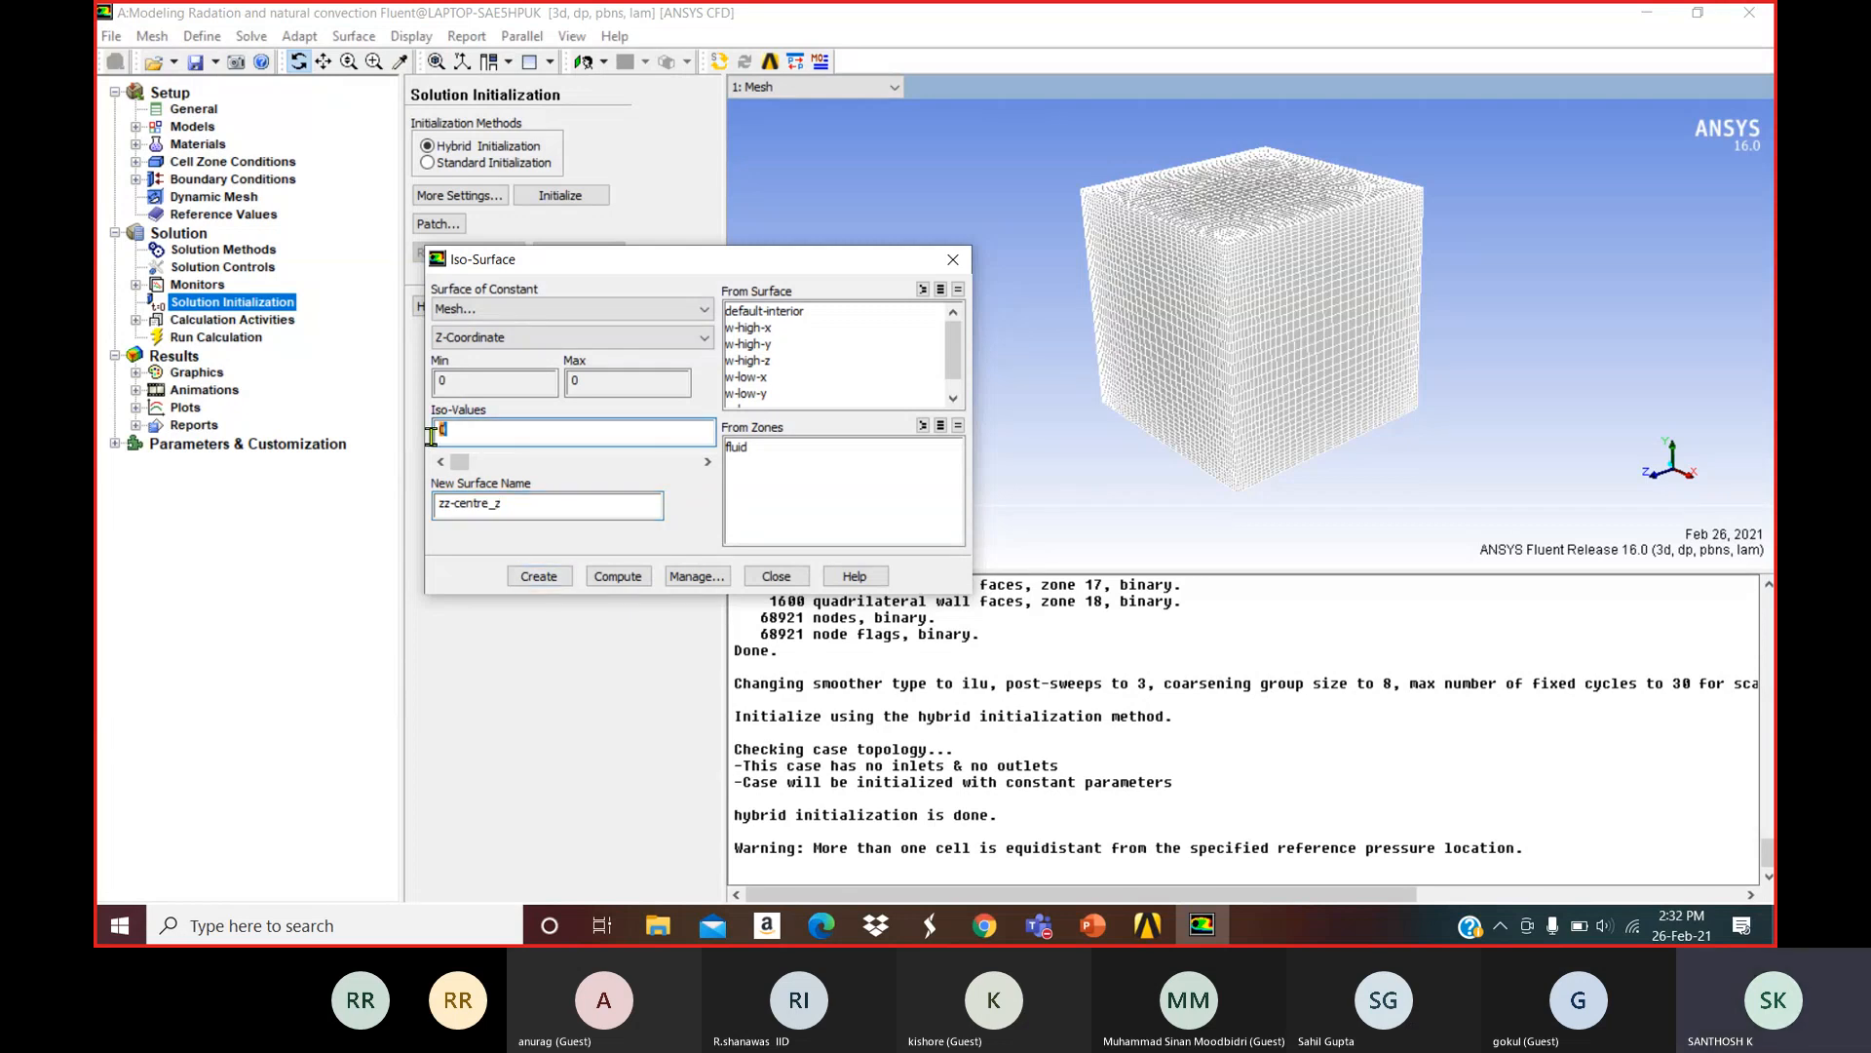
pyautogui.click(542, 577)
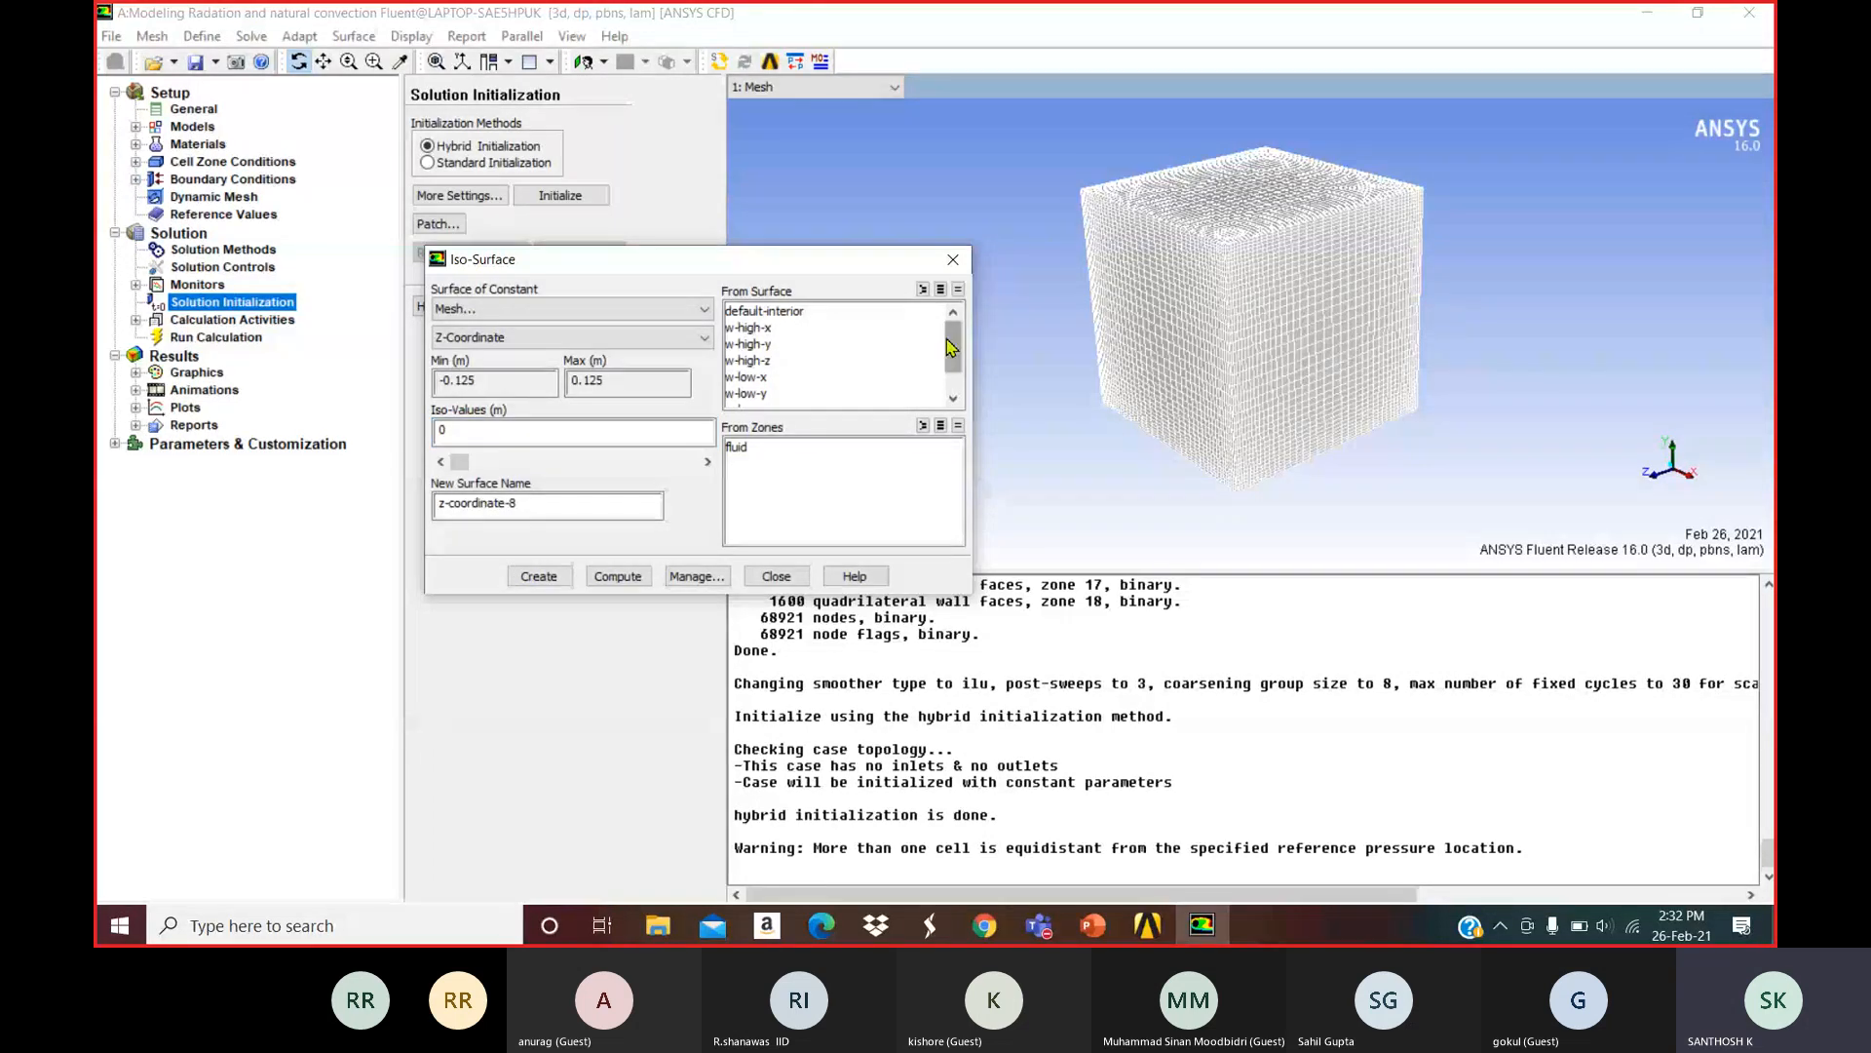
pyautogui.moveTo(950, 346); pyautogui.dragTo(951, 363)
pyautogui.click(780, 392)
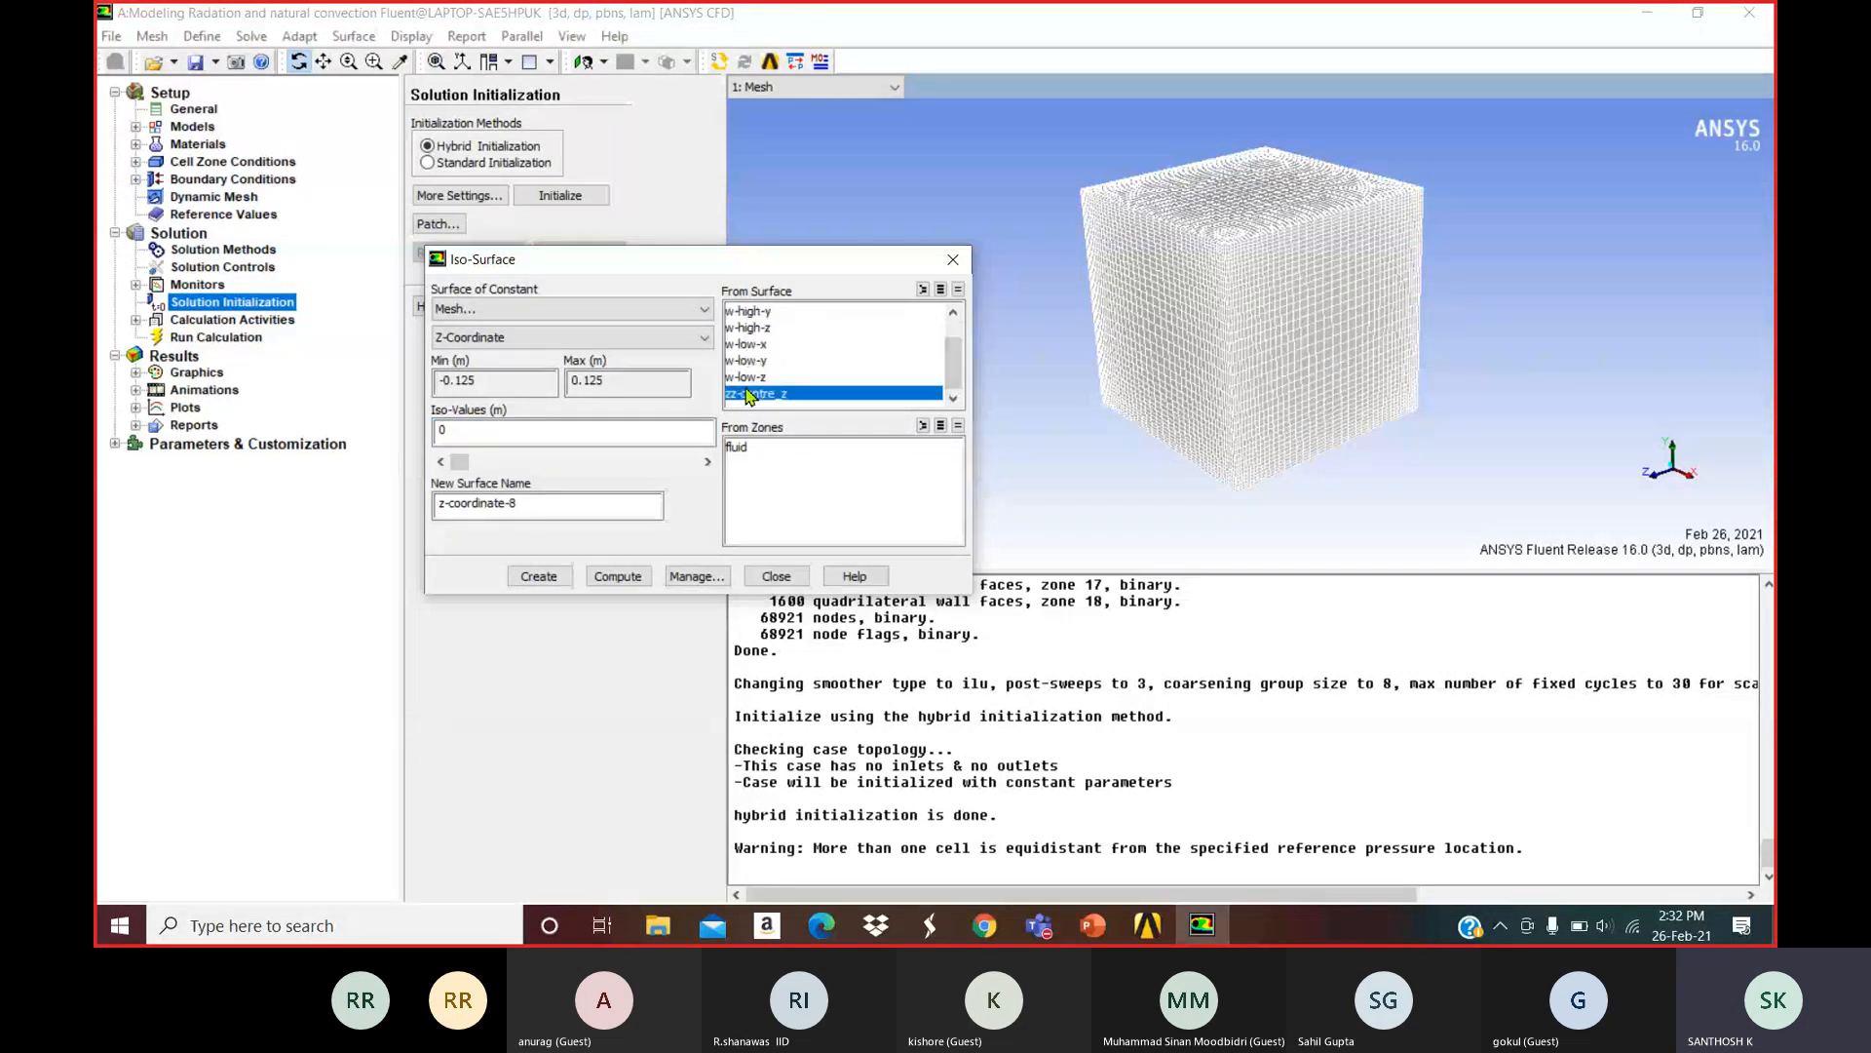
pyautogui.click(955, 268)
# Display the mesh of only the zz-centre_z surface.
pyautogui.click(214, 112)
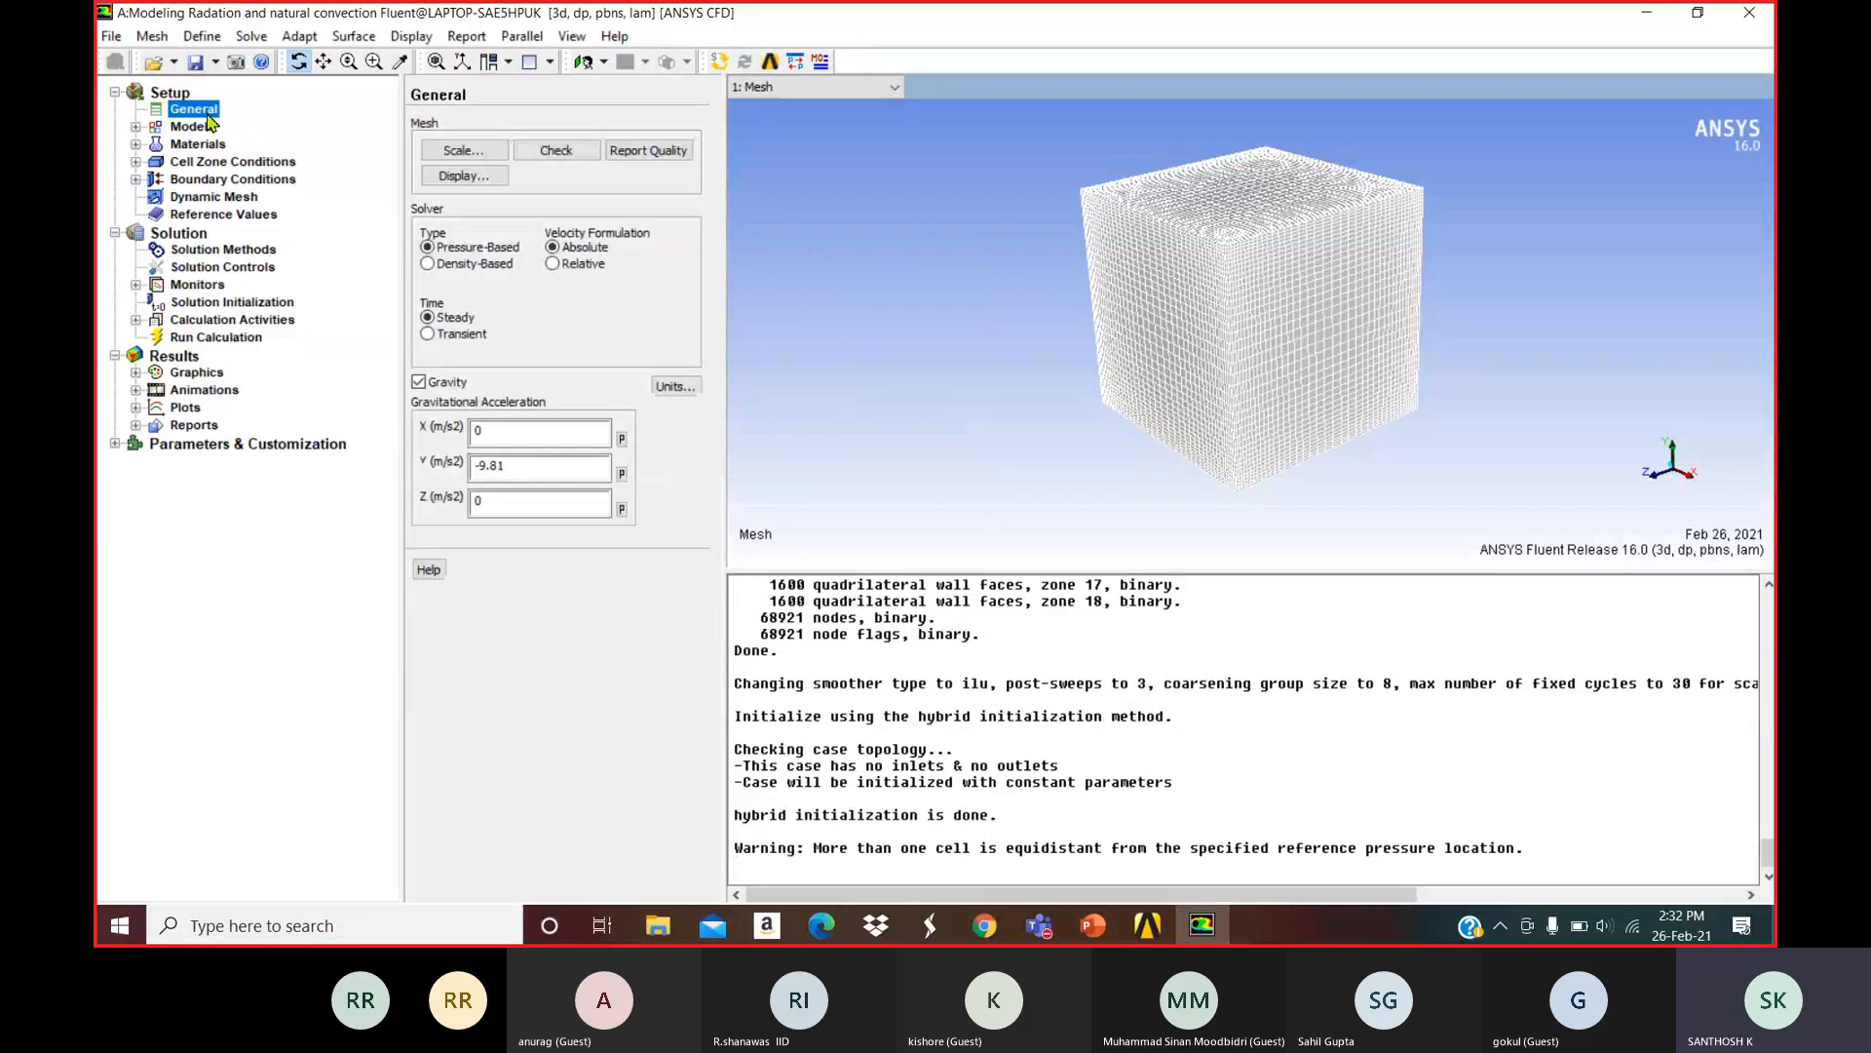
pyautogui.click(465, 176)
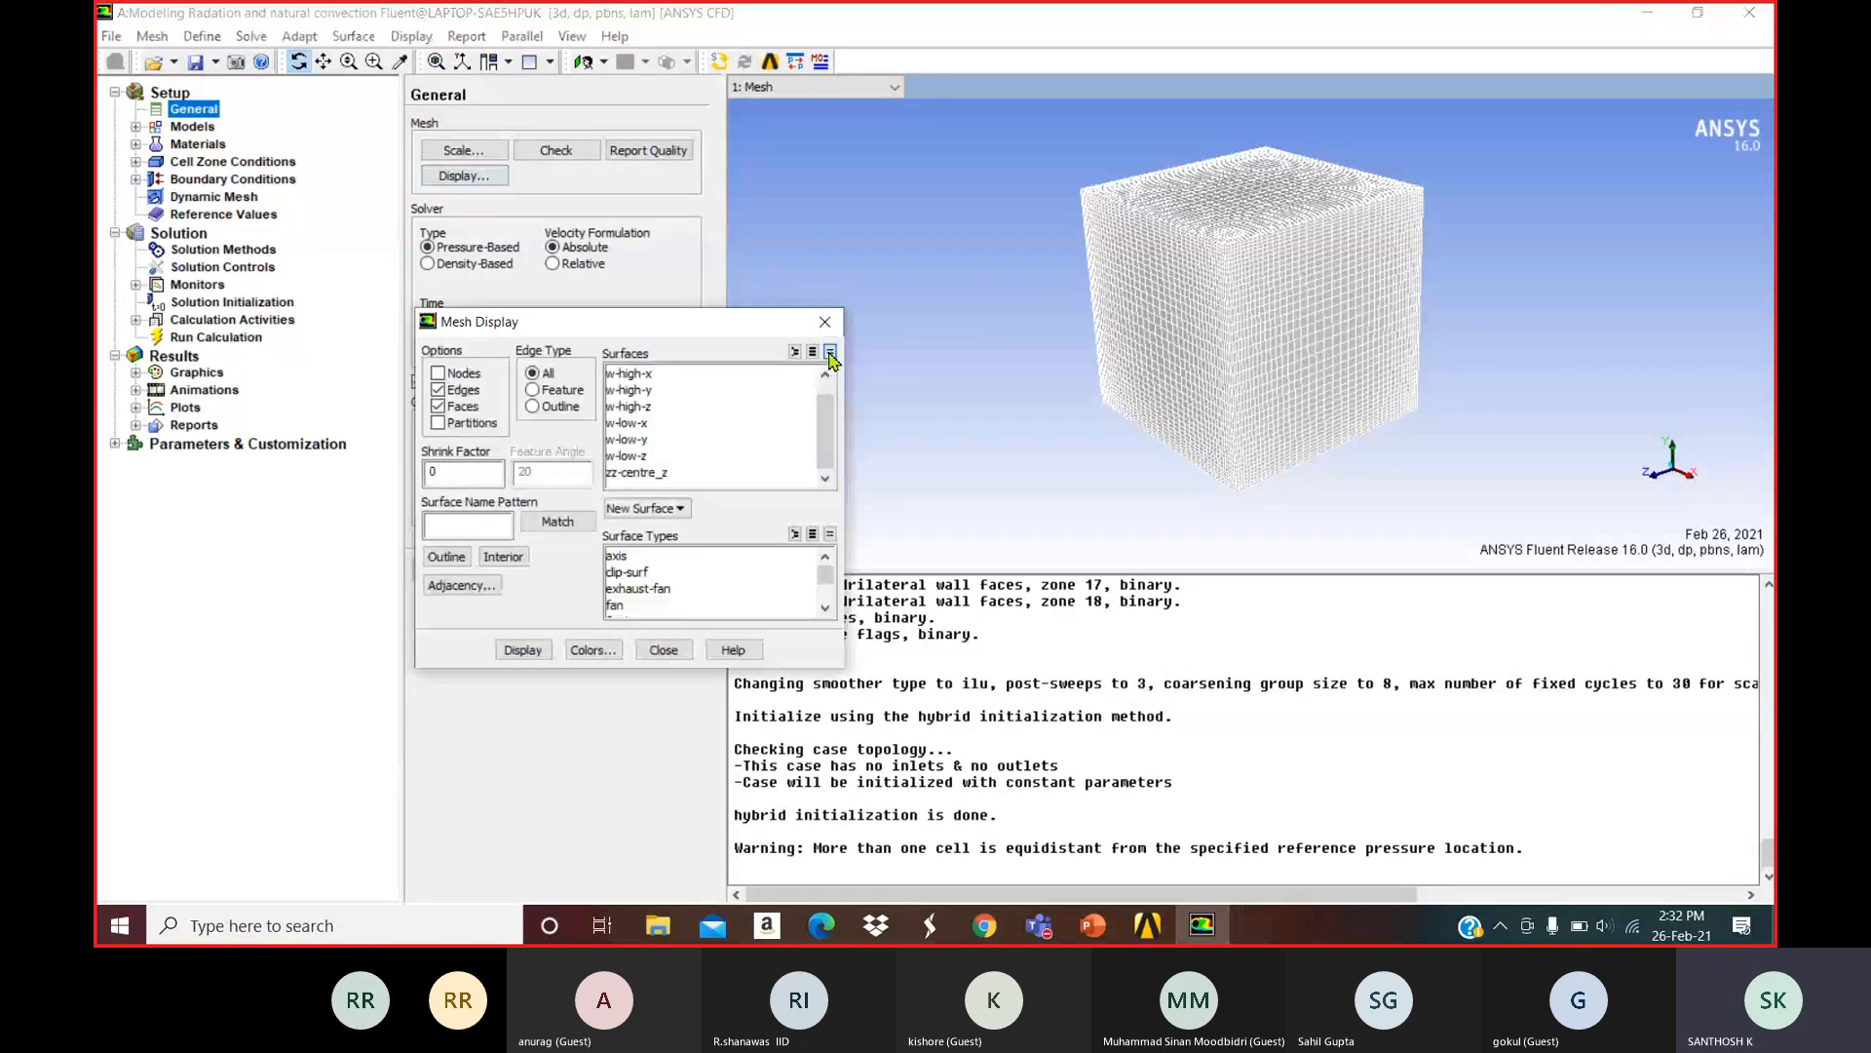
pyautogui.click(643, 472)
pyautogui.click(522, 649)
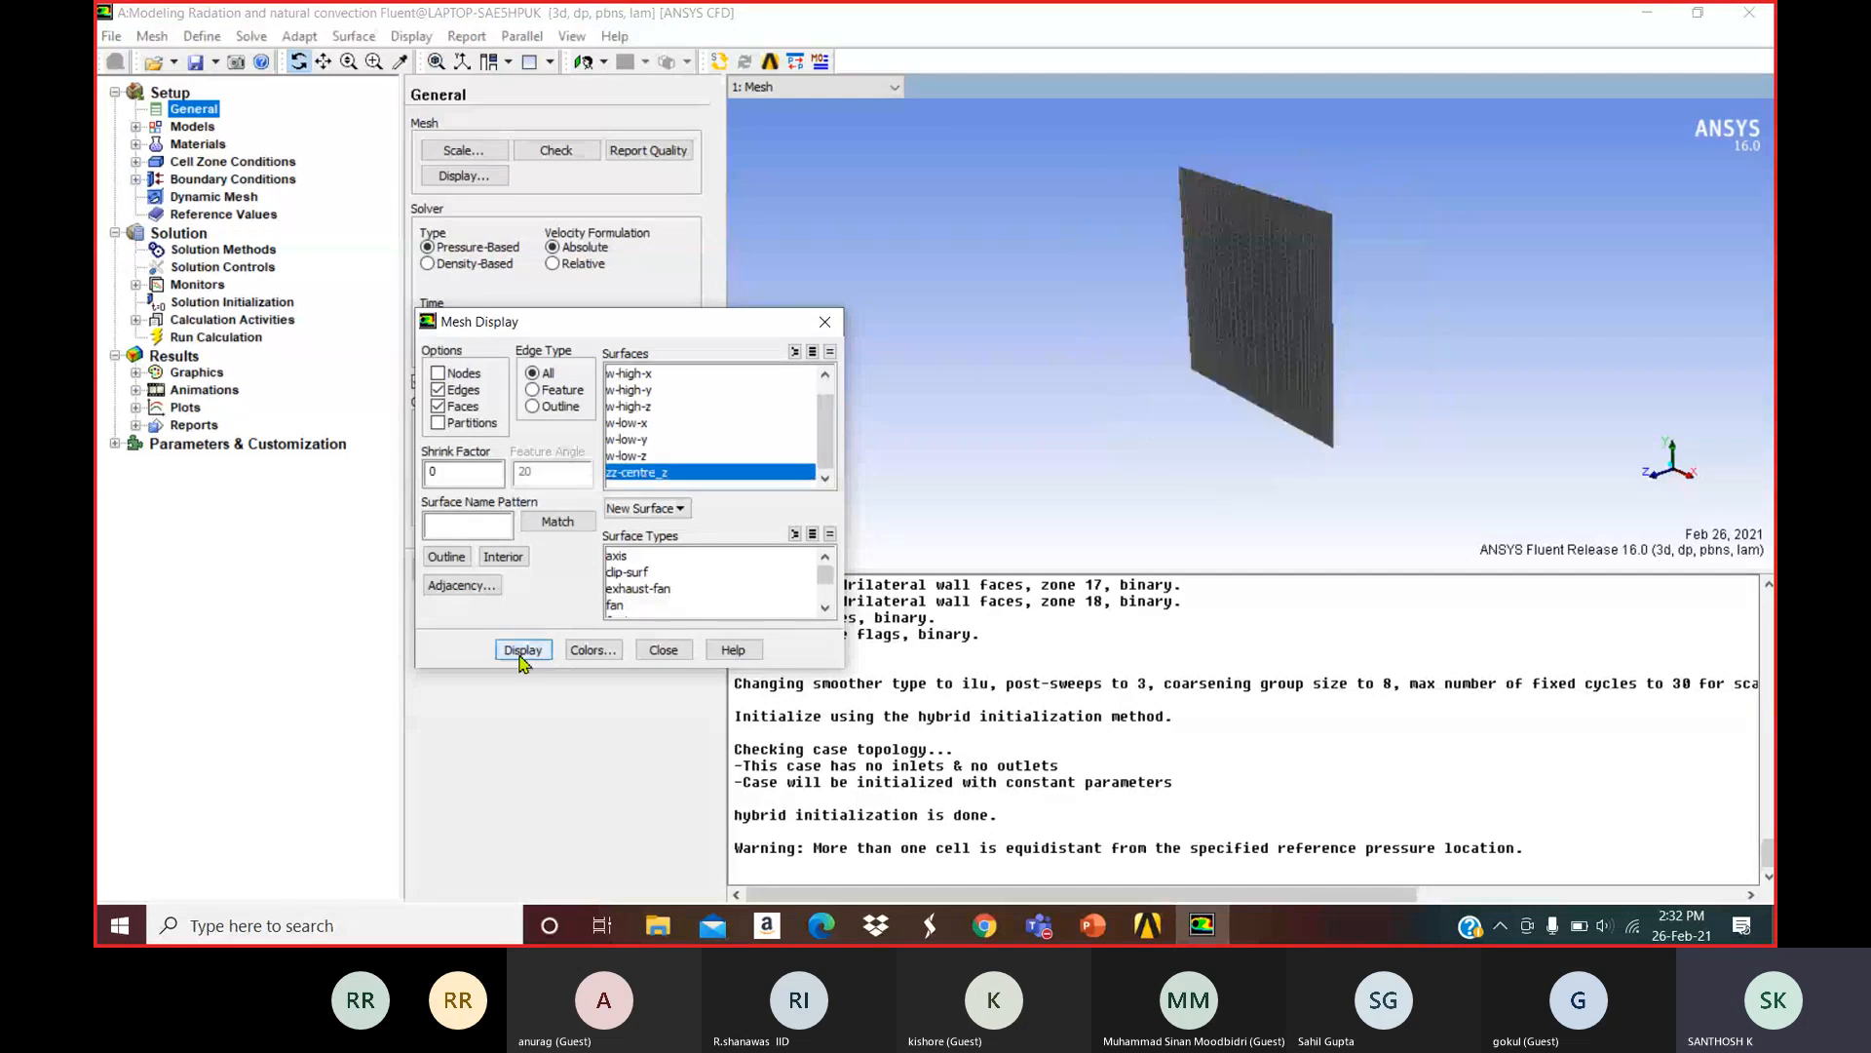
# Add the walls w-low-z and w-high-z to the mesh display and inspect the centre plane between them.
pyautogui.click(639, 456)
pyautogui.click(639, 406)
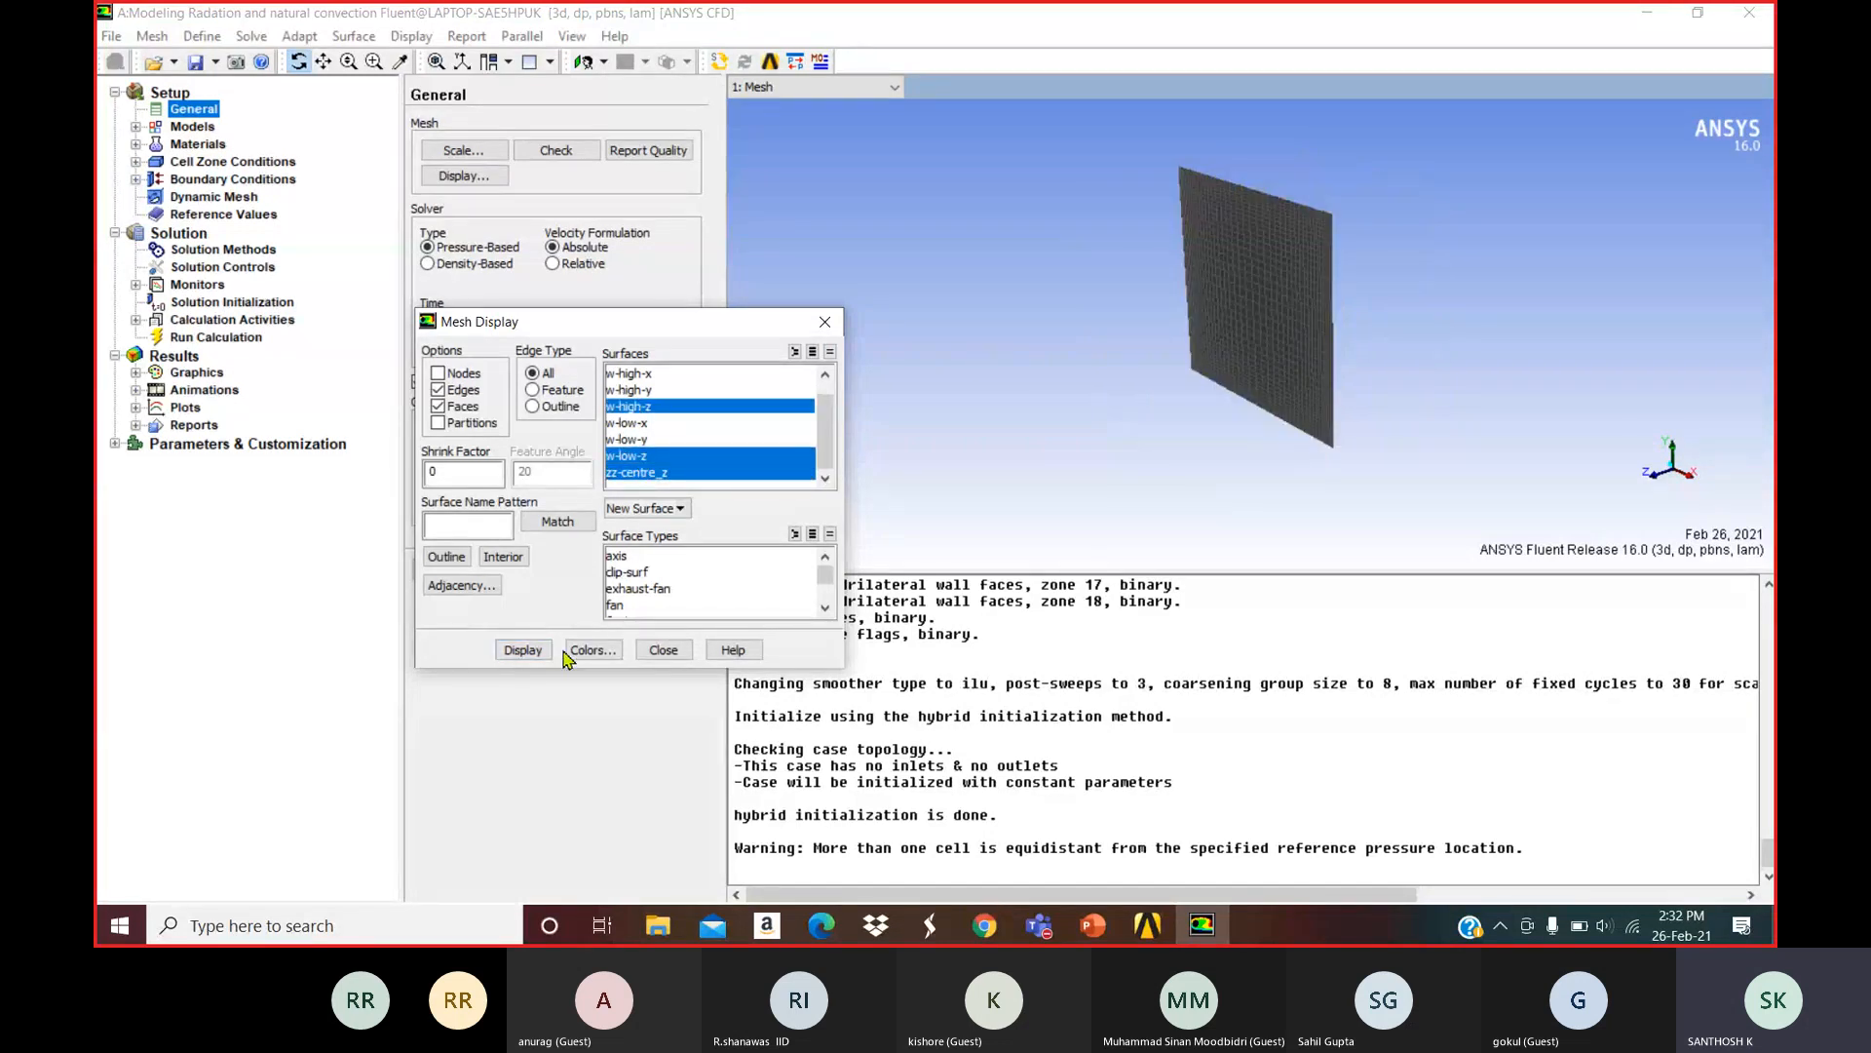
pyautogui.click(522, 649)
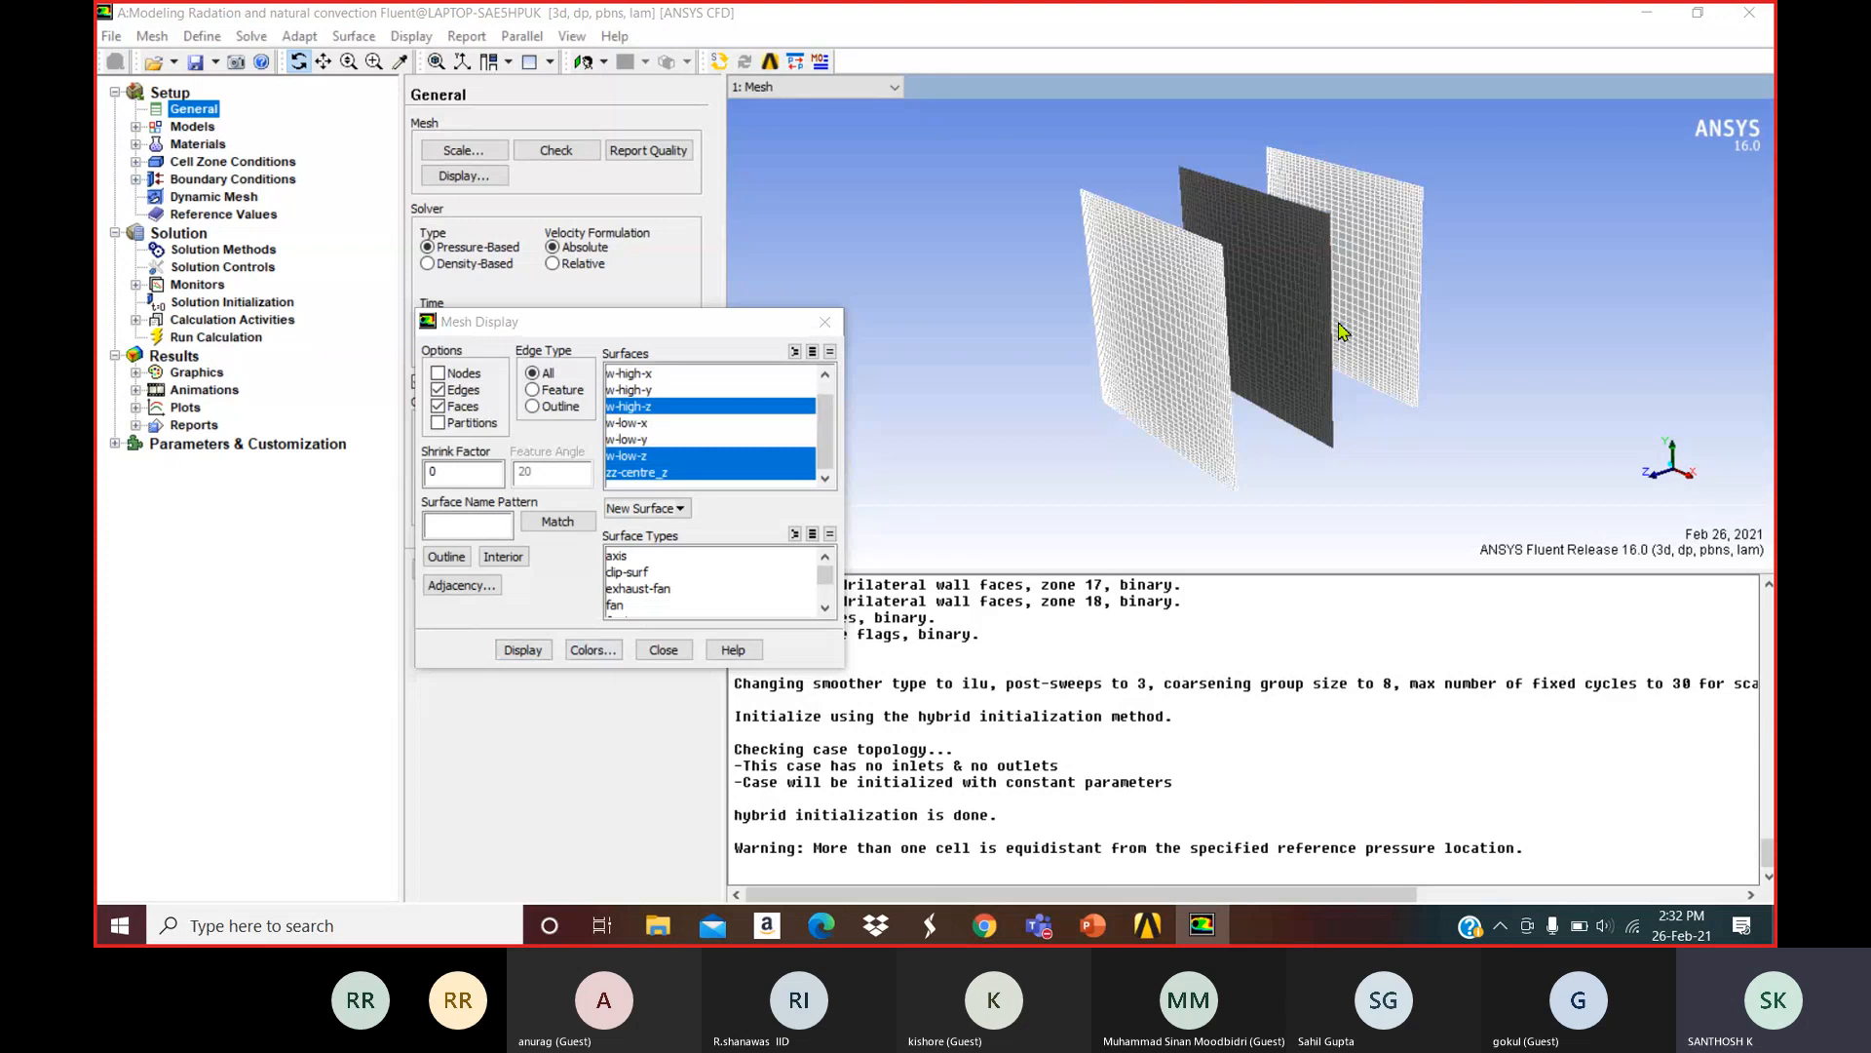
pyautogui.moveTo(1340, 332); pyautogui.dragTo(1215, 269)
# Display the mesh on all surfaces again and close the mesh display settings.
pyautogui.click(812, 350)
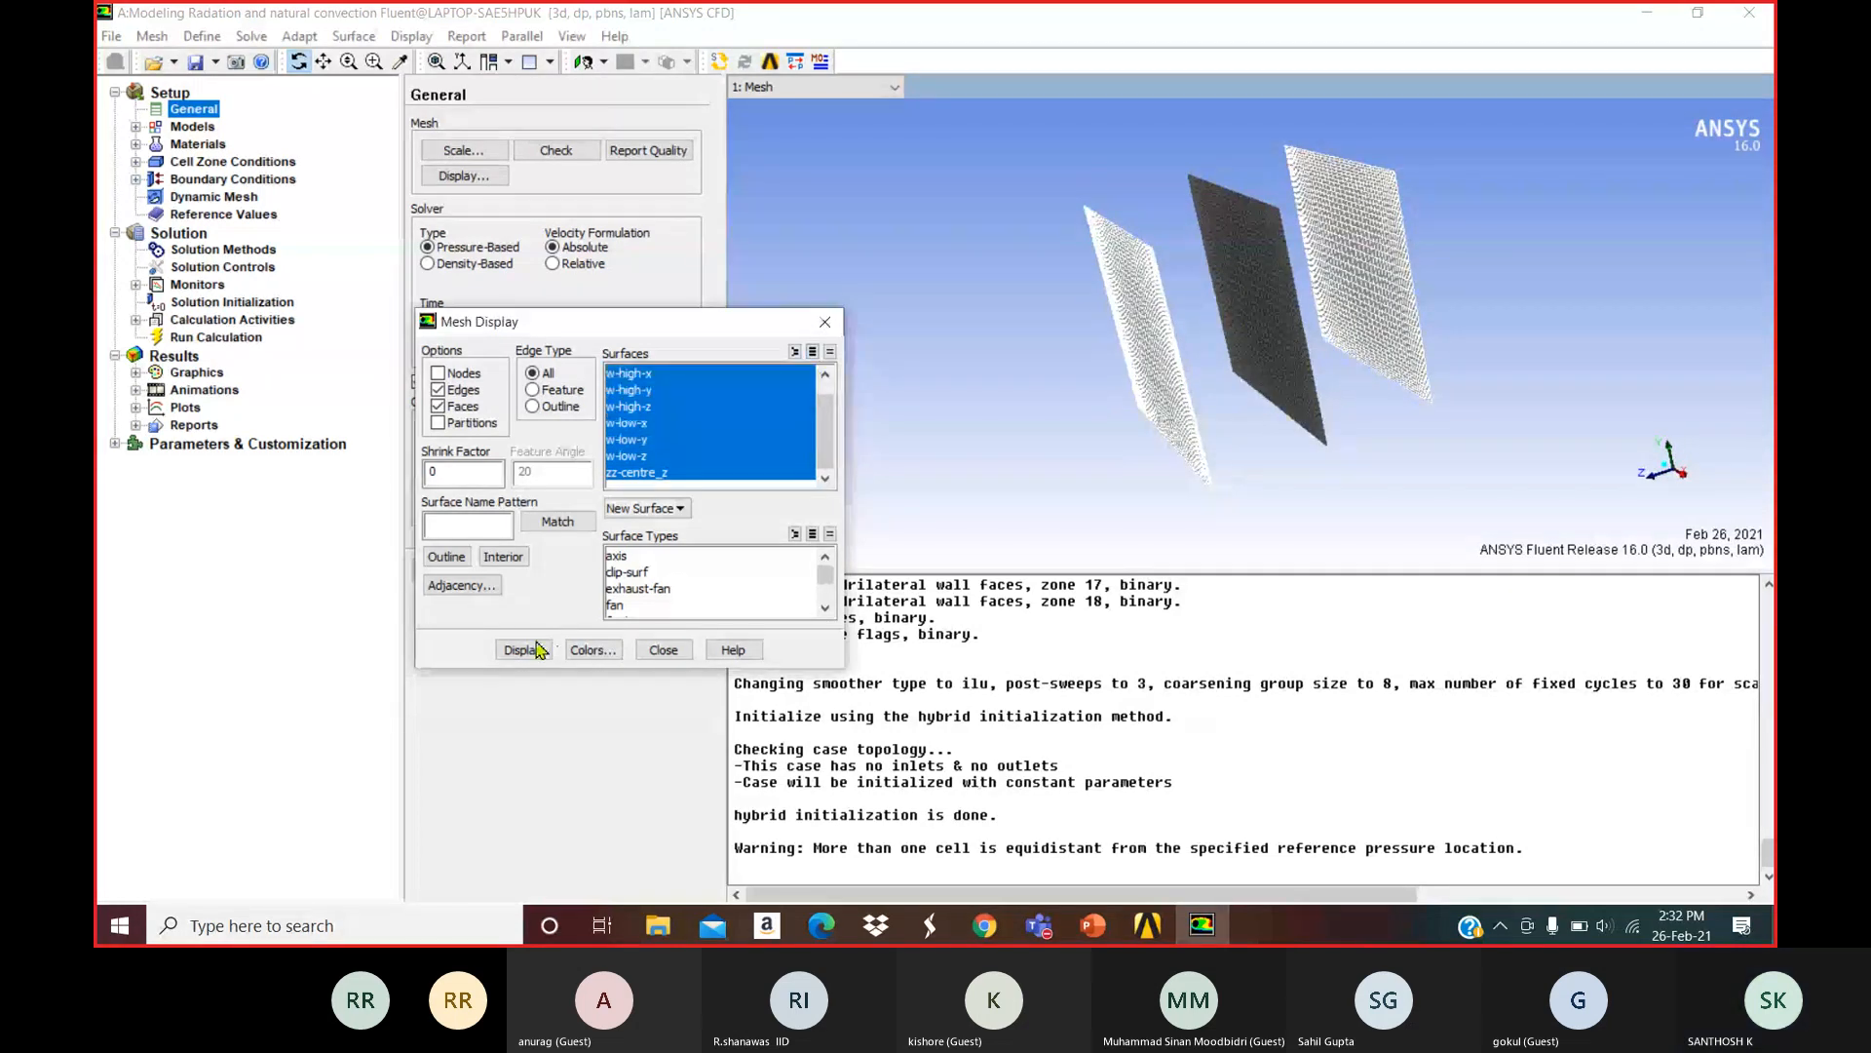
pyautogui.click(524, 649)
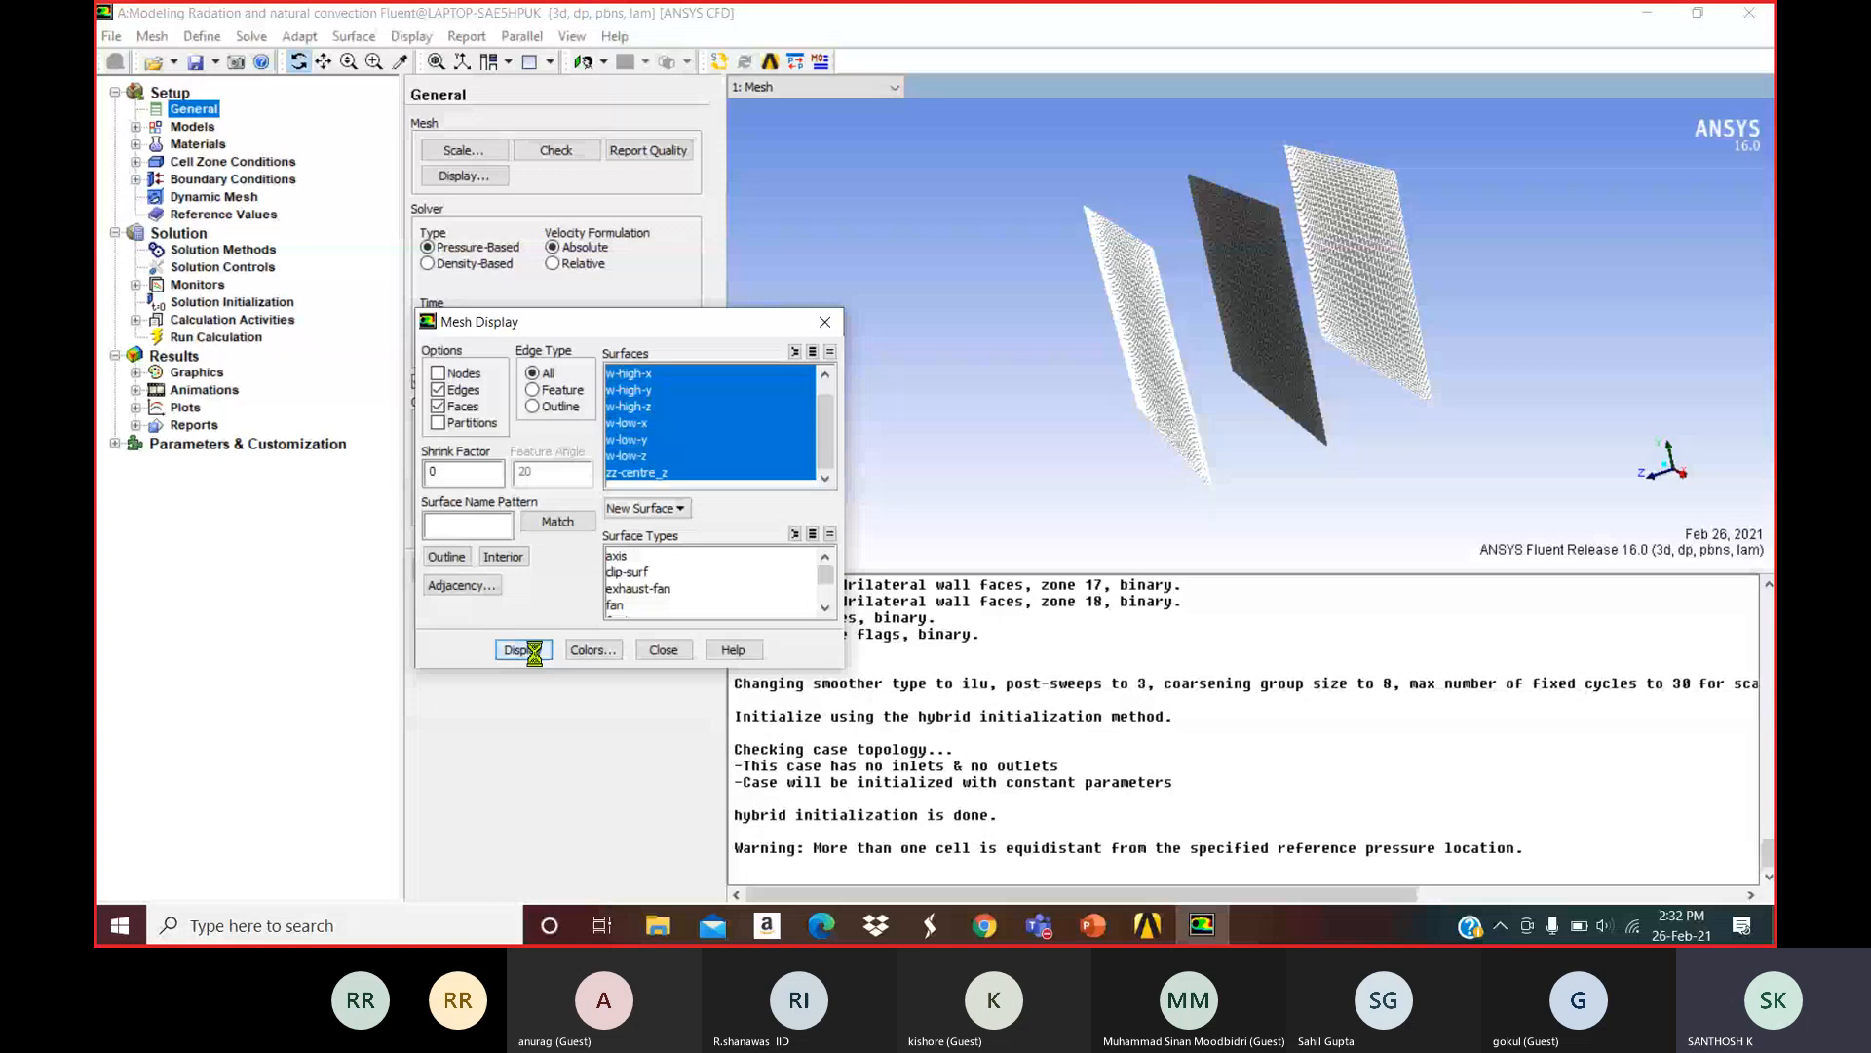
pyautogui.click(825, 321)
pyautogui.click(237, 304)
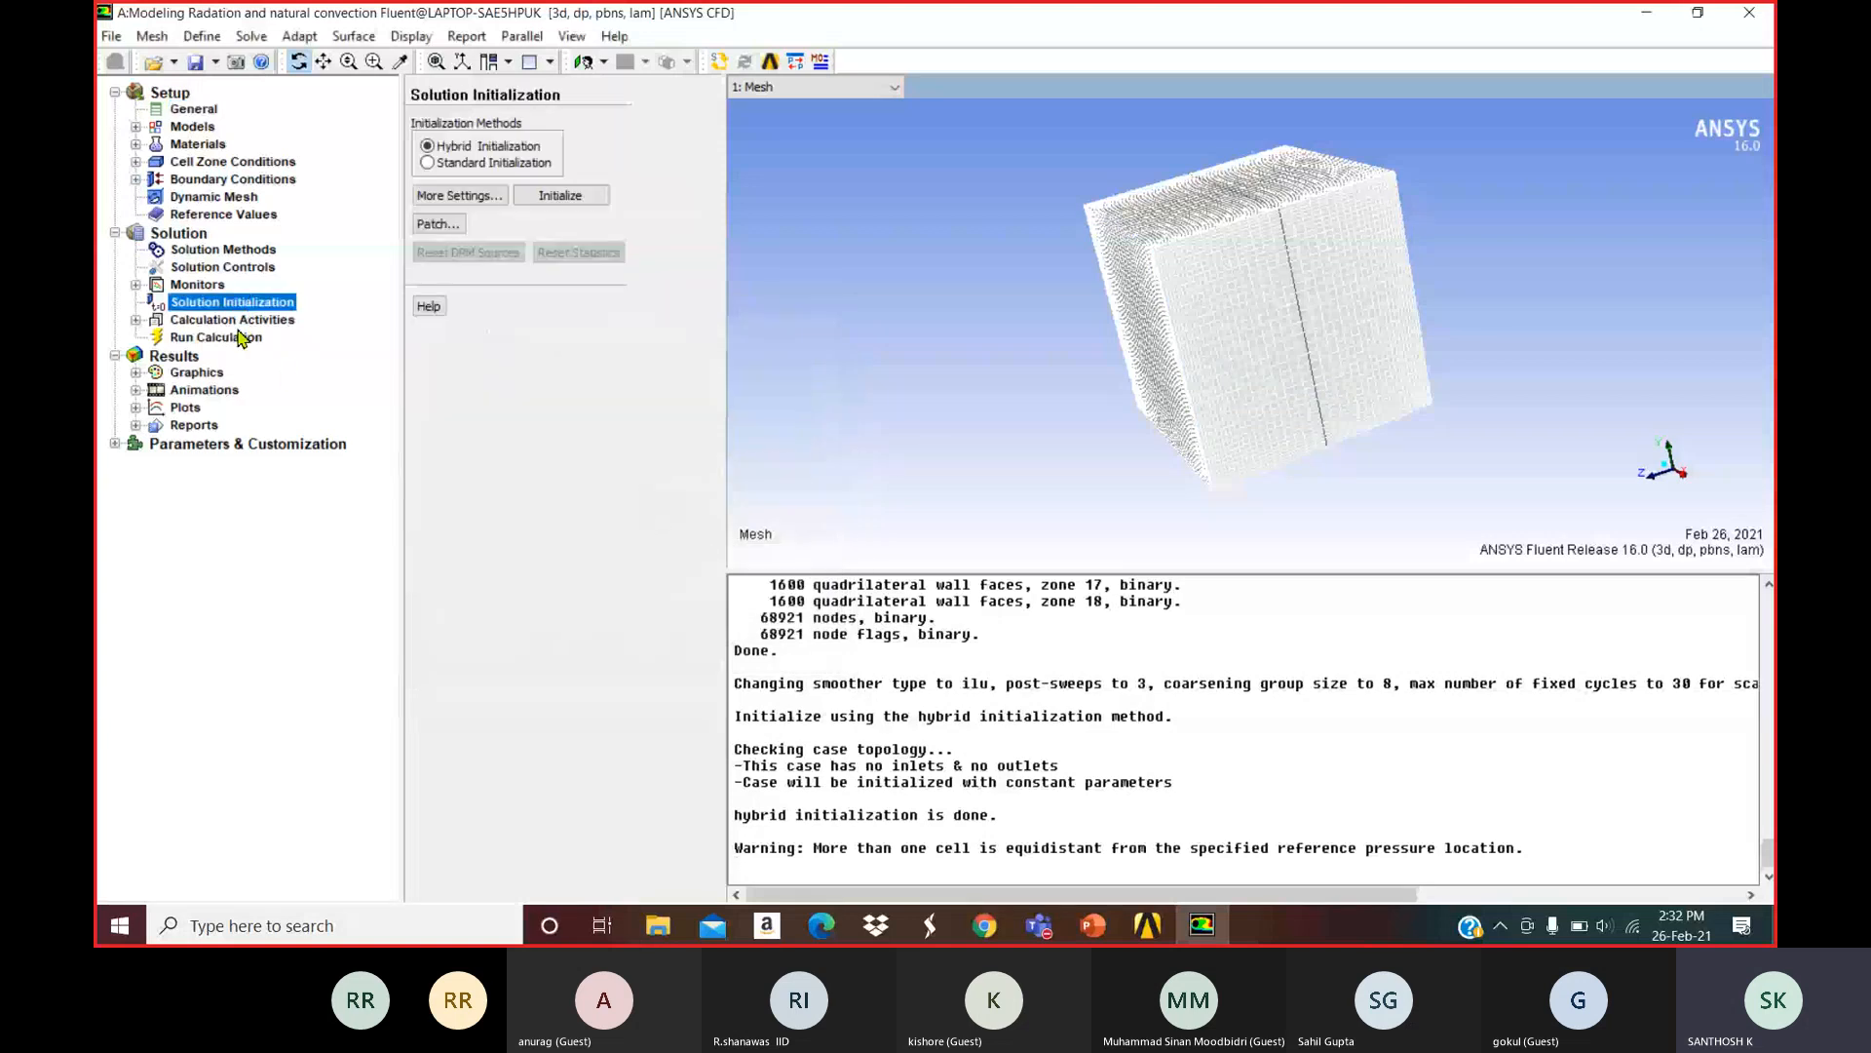
pyautogui.click(216, 338)
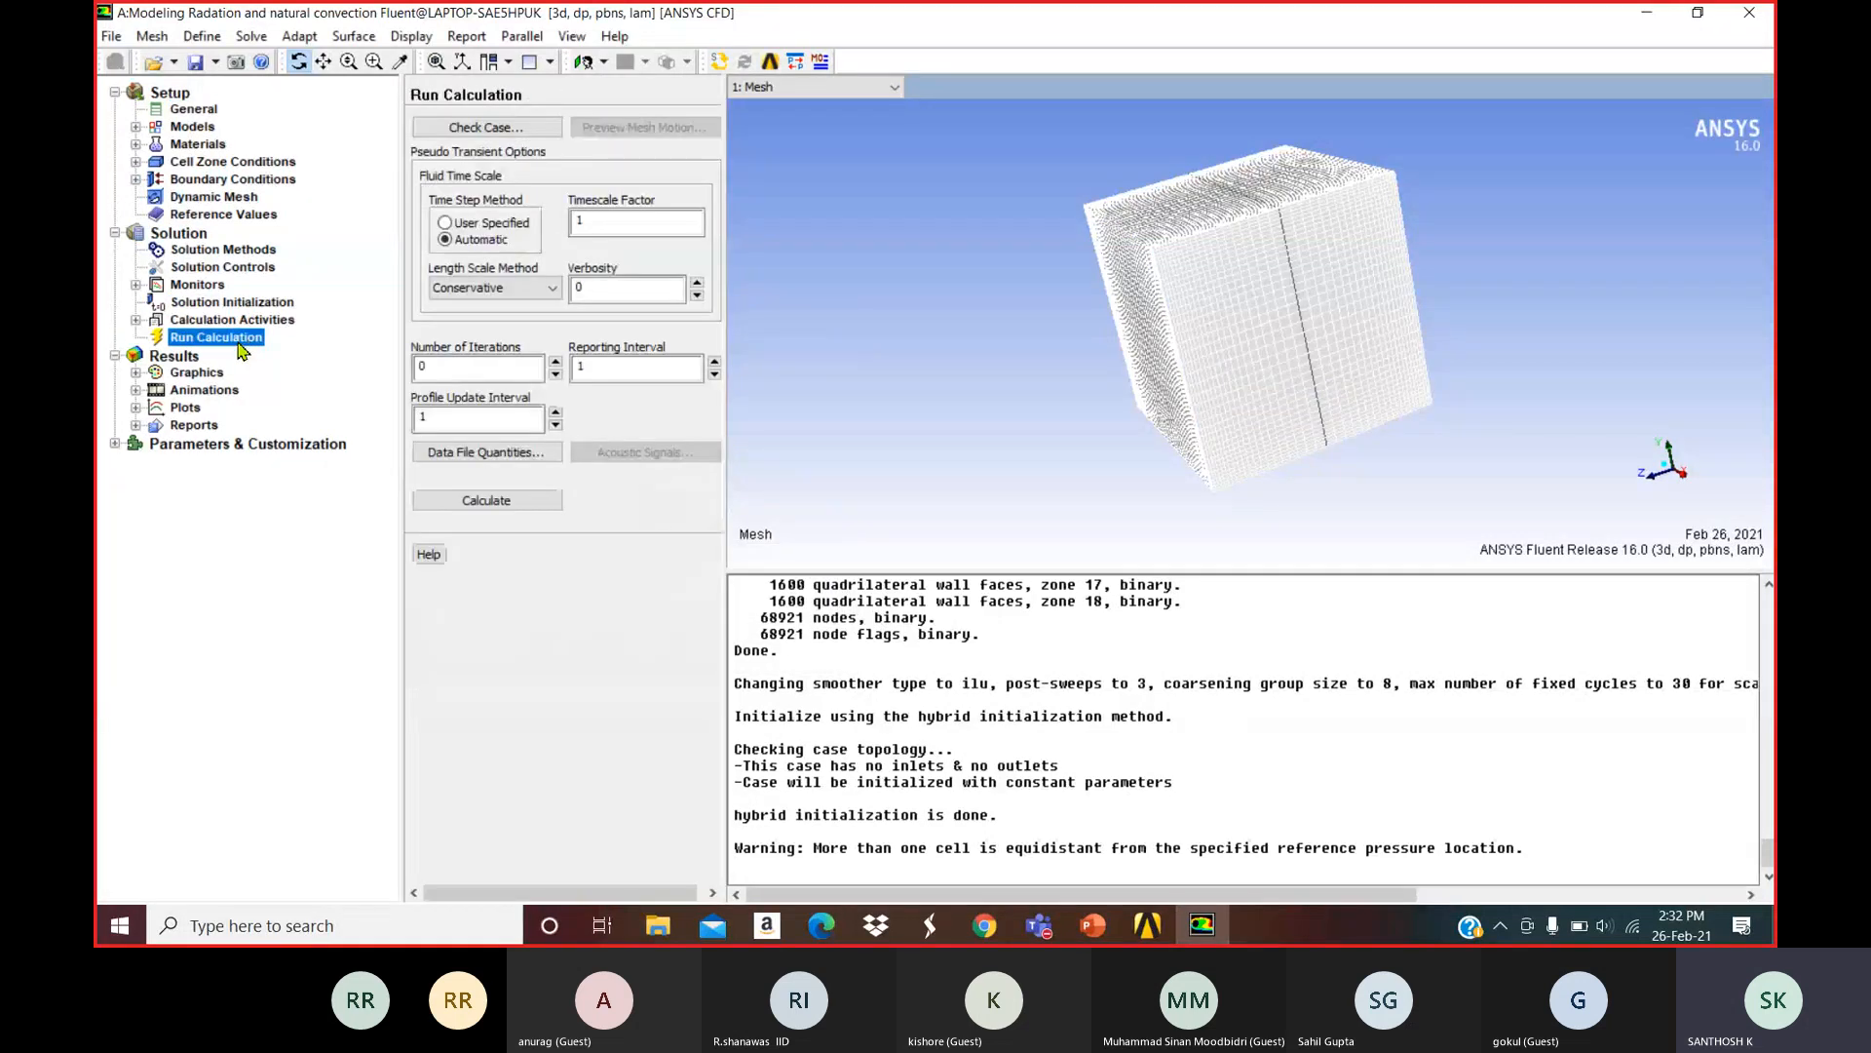
pyautogui.click(200, 321)
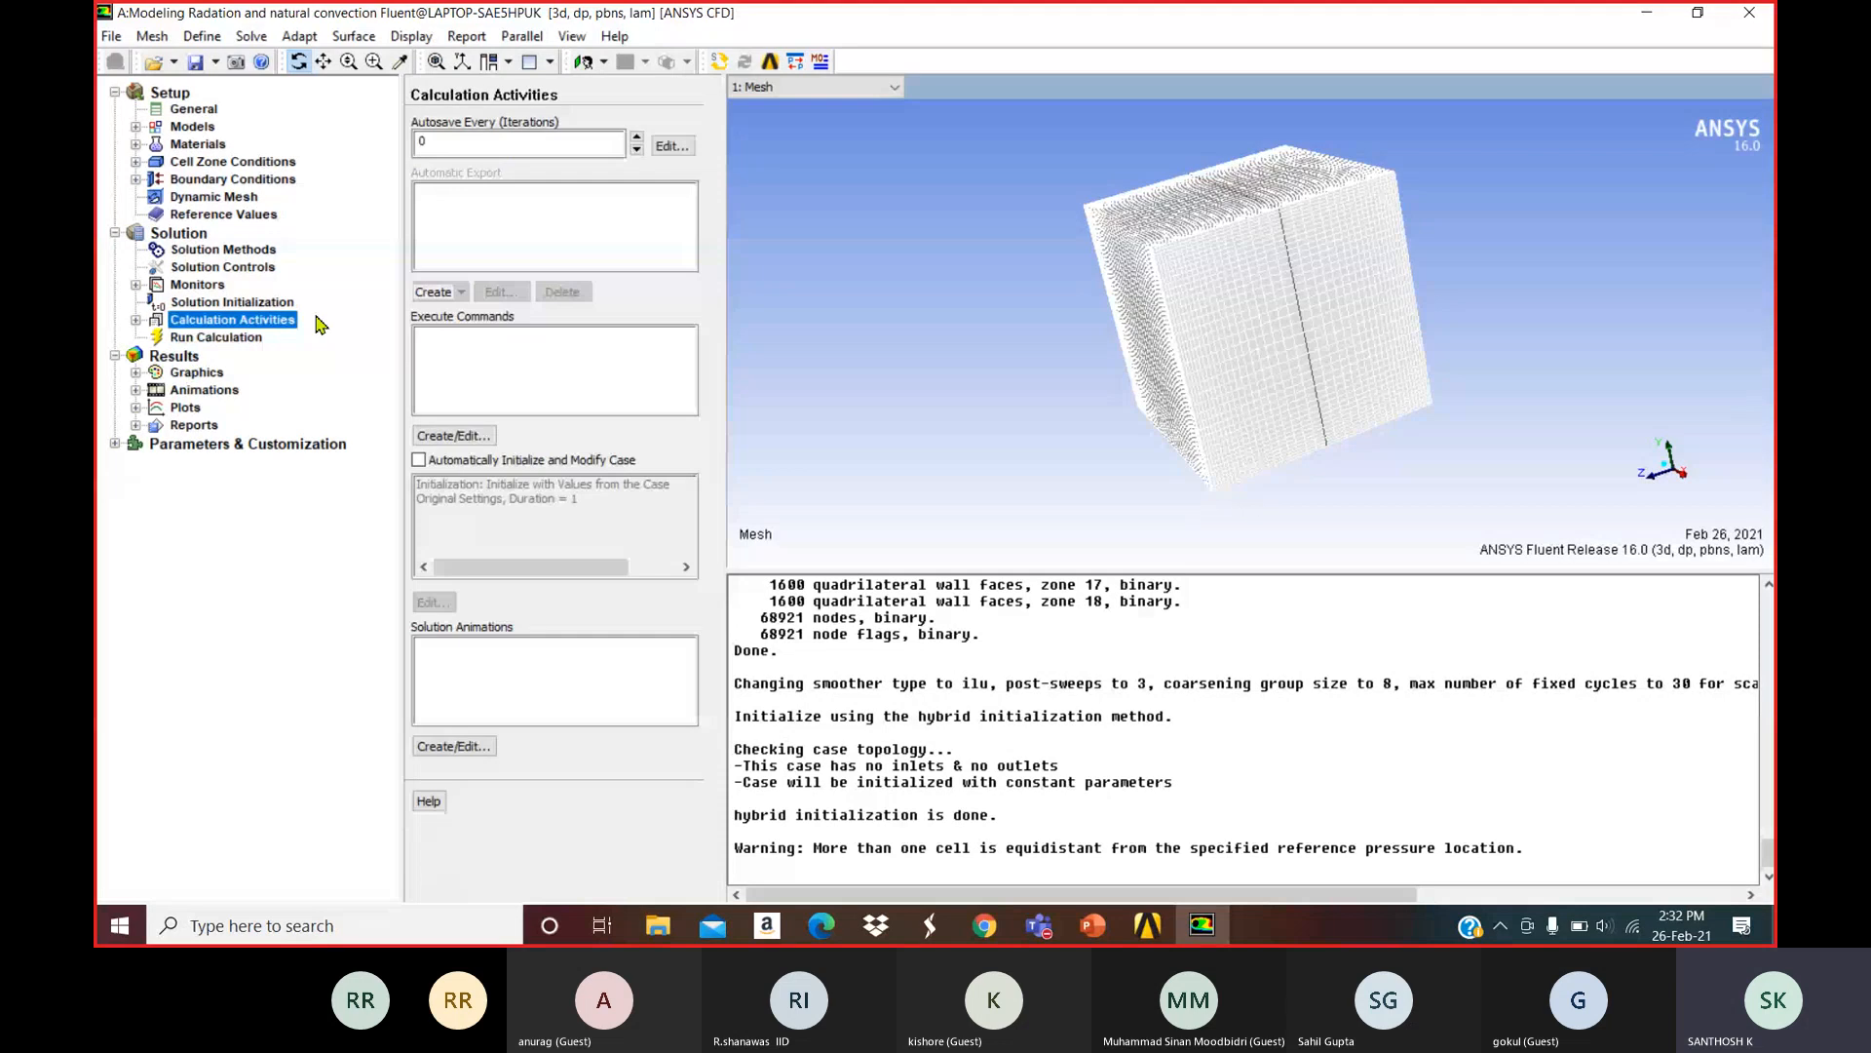
pyautogui.click(222, 268)
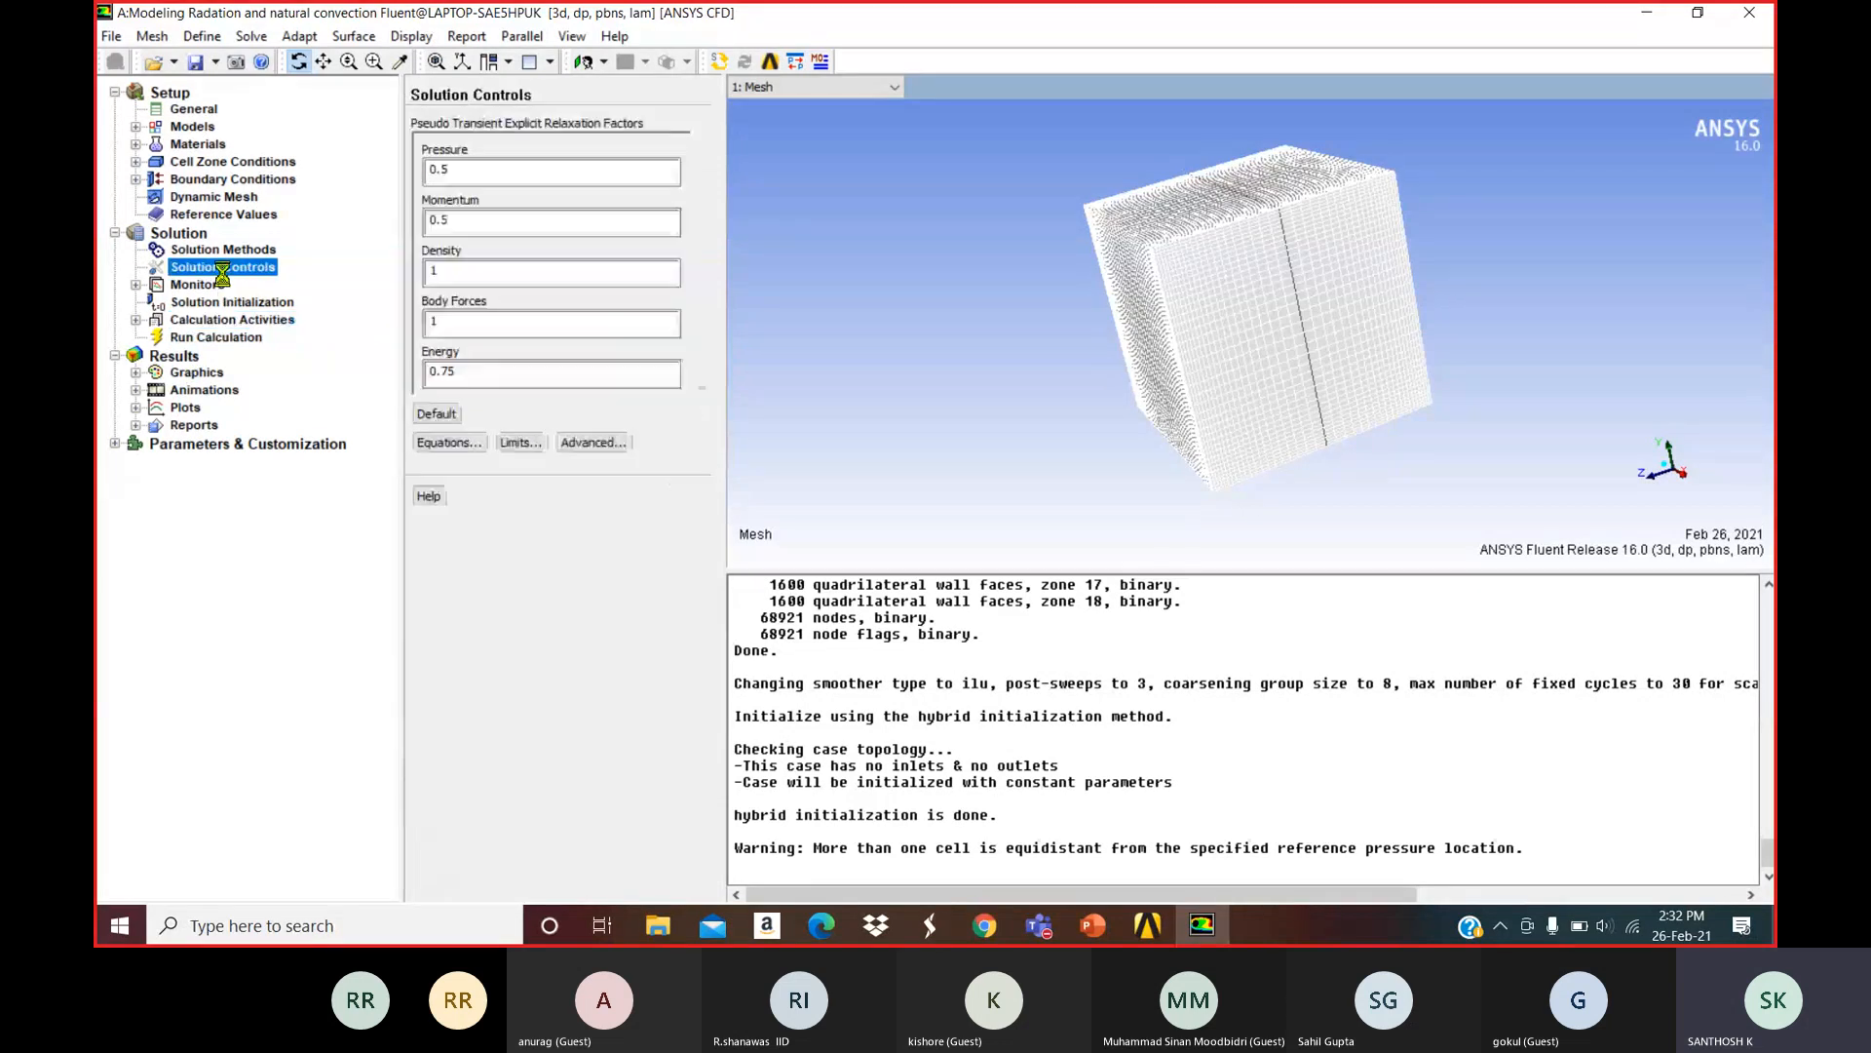
# Create a surface monitor named zz_middle_surface with plotting in window 2 and writing to file enabled.
pyautogui.click(216, 285)
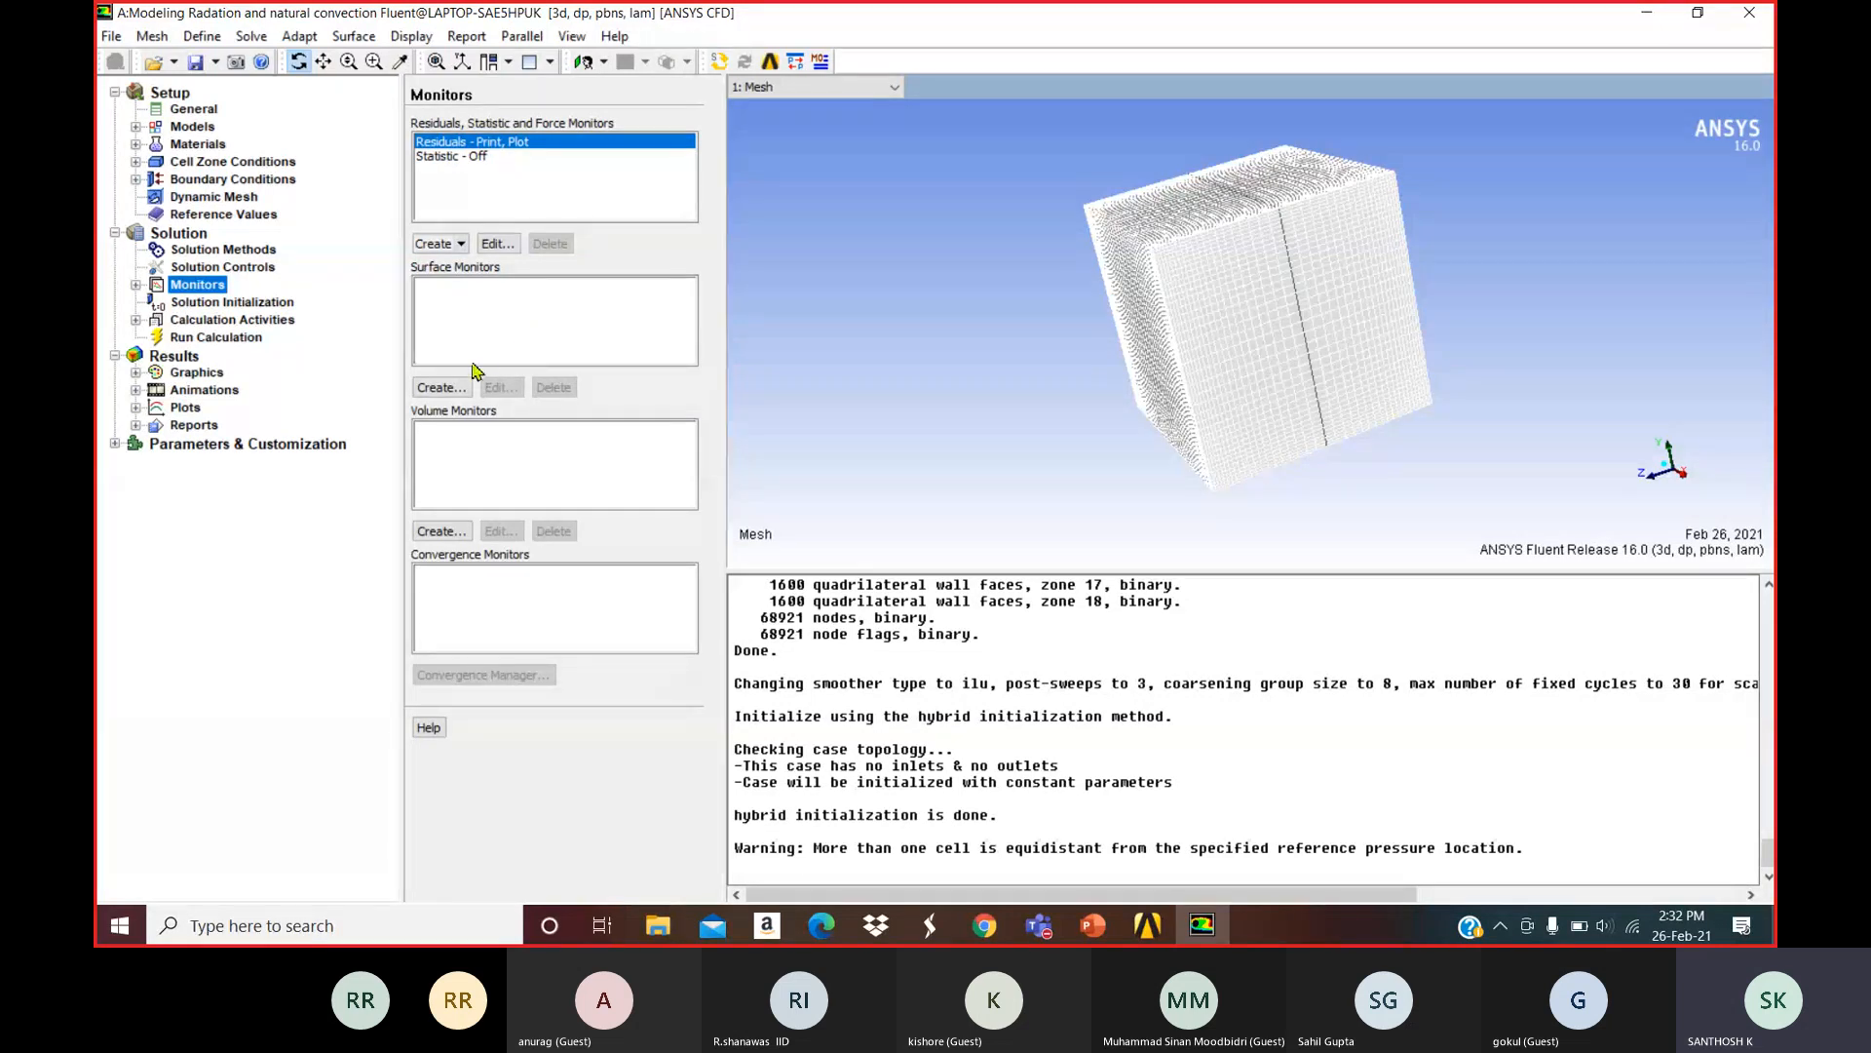
pyautogui.click(456, 388)
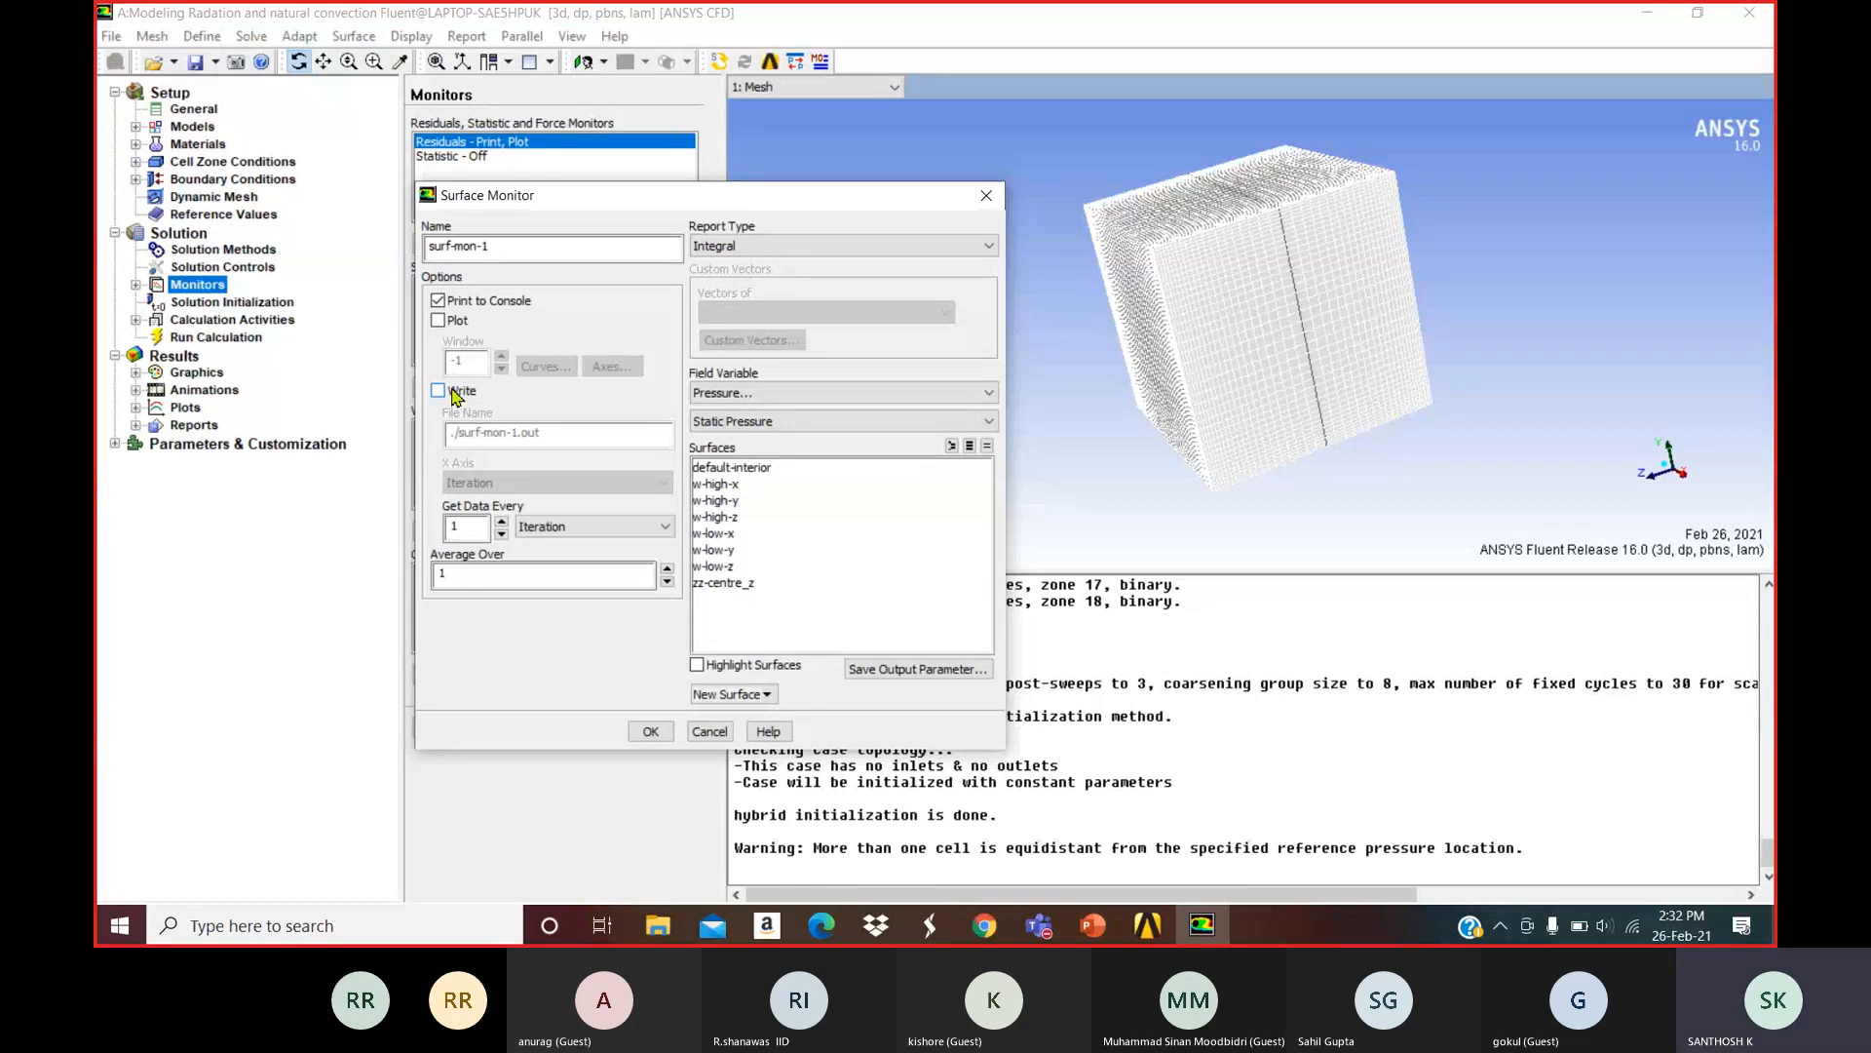
pyautogui.moveTo(511, 253); pyautogui.dragTo(338, 254)
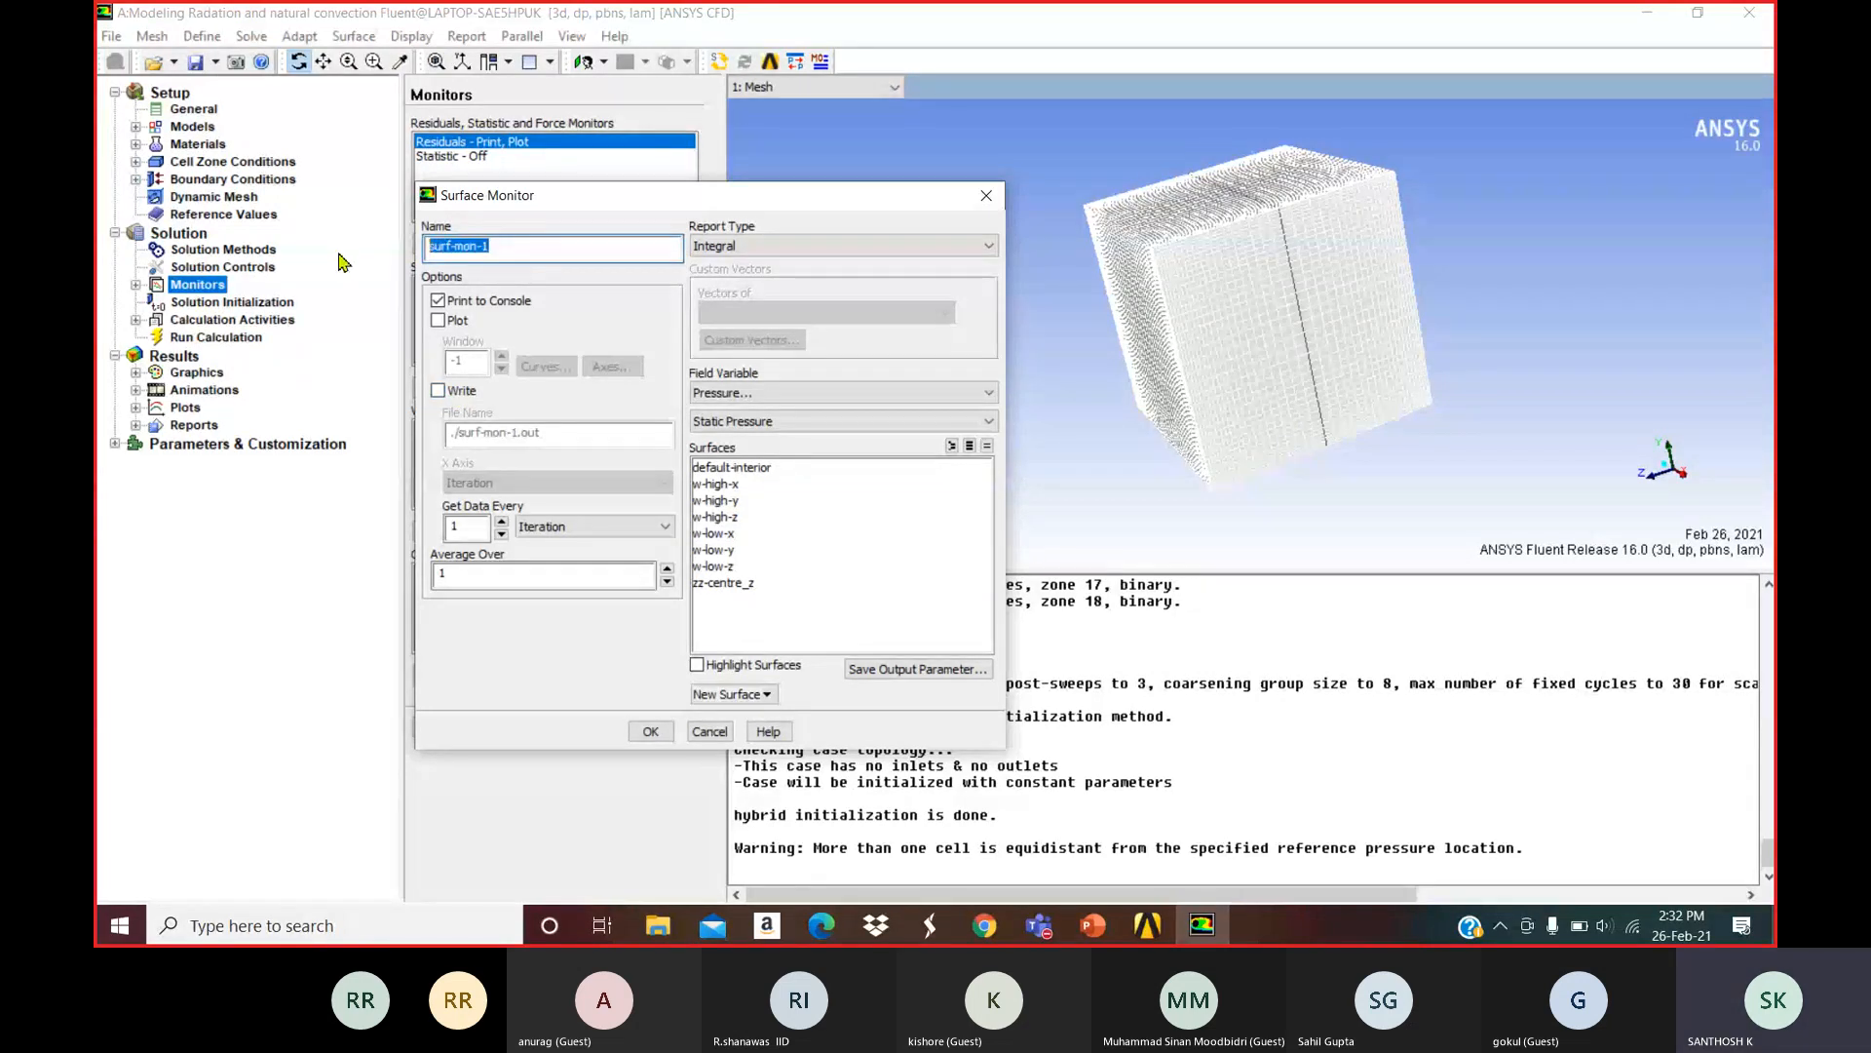
pyautogui.write('zz_middle_surface')
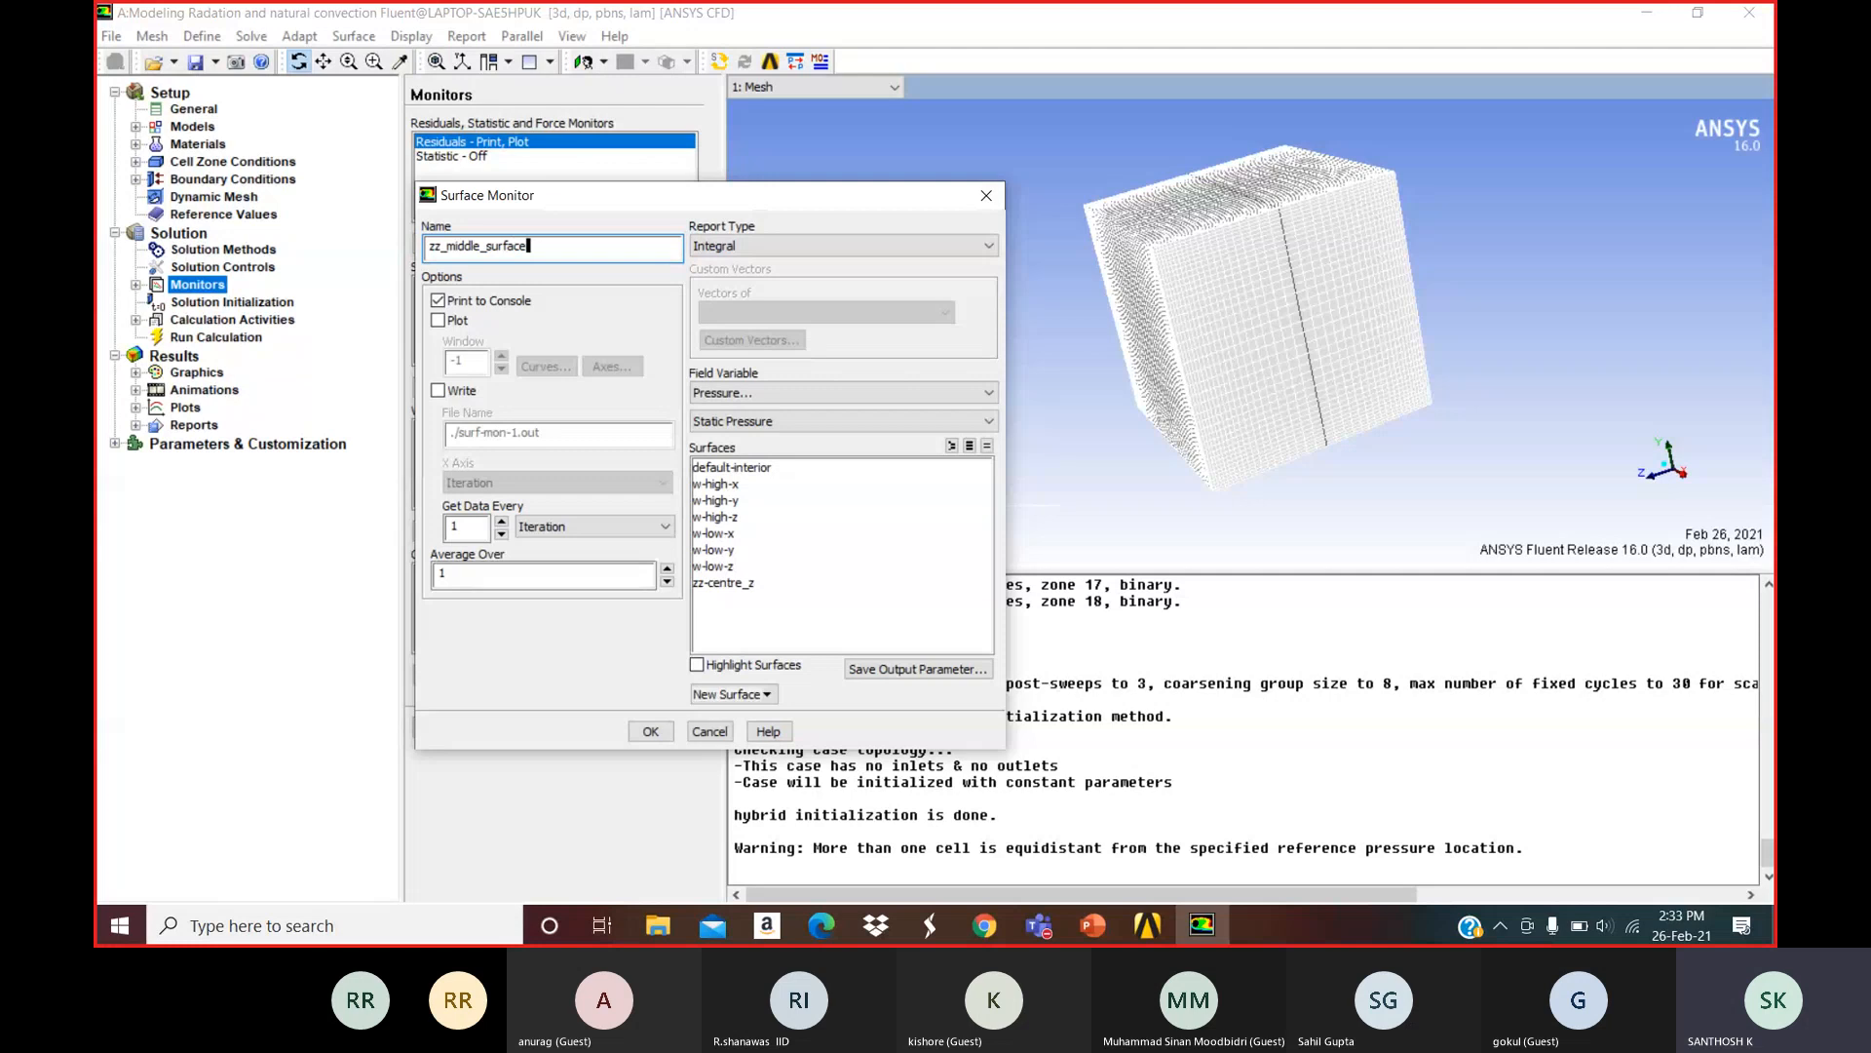
pyautogui.click(438, 319)
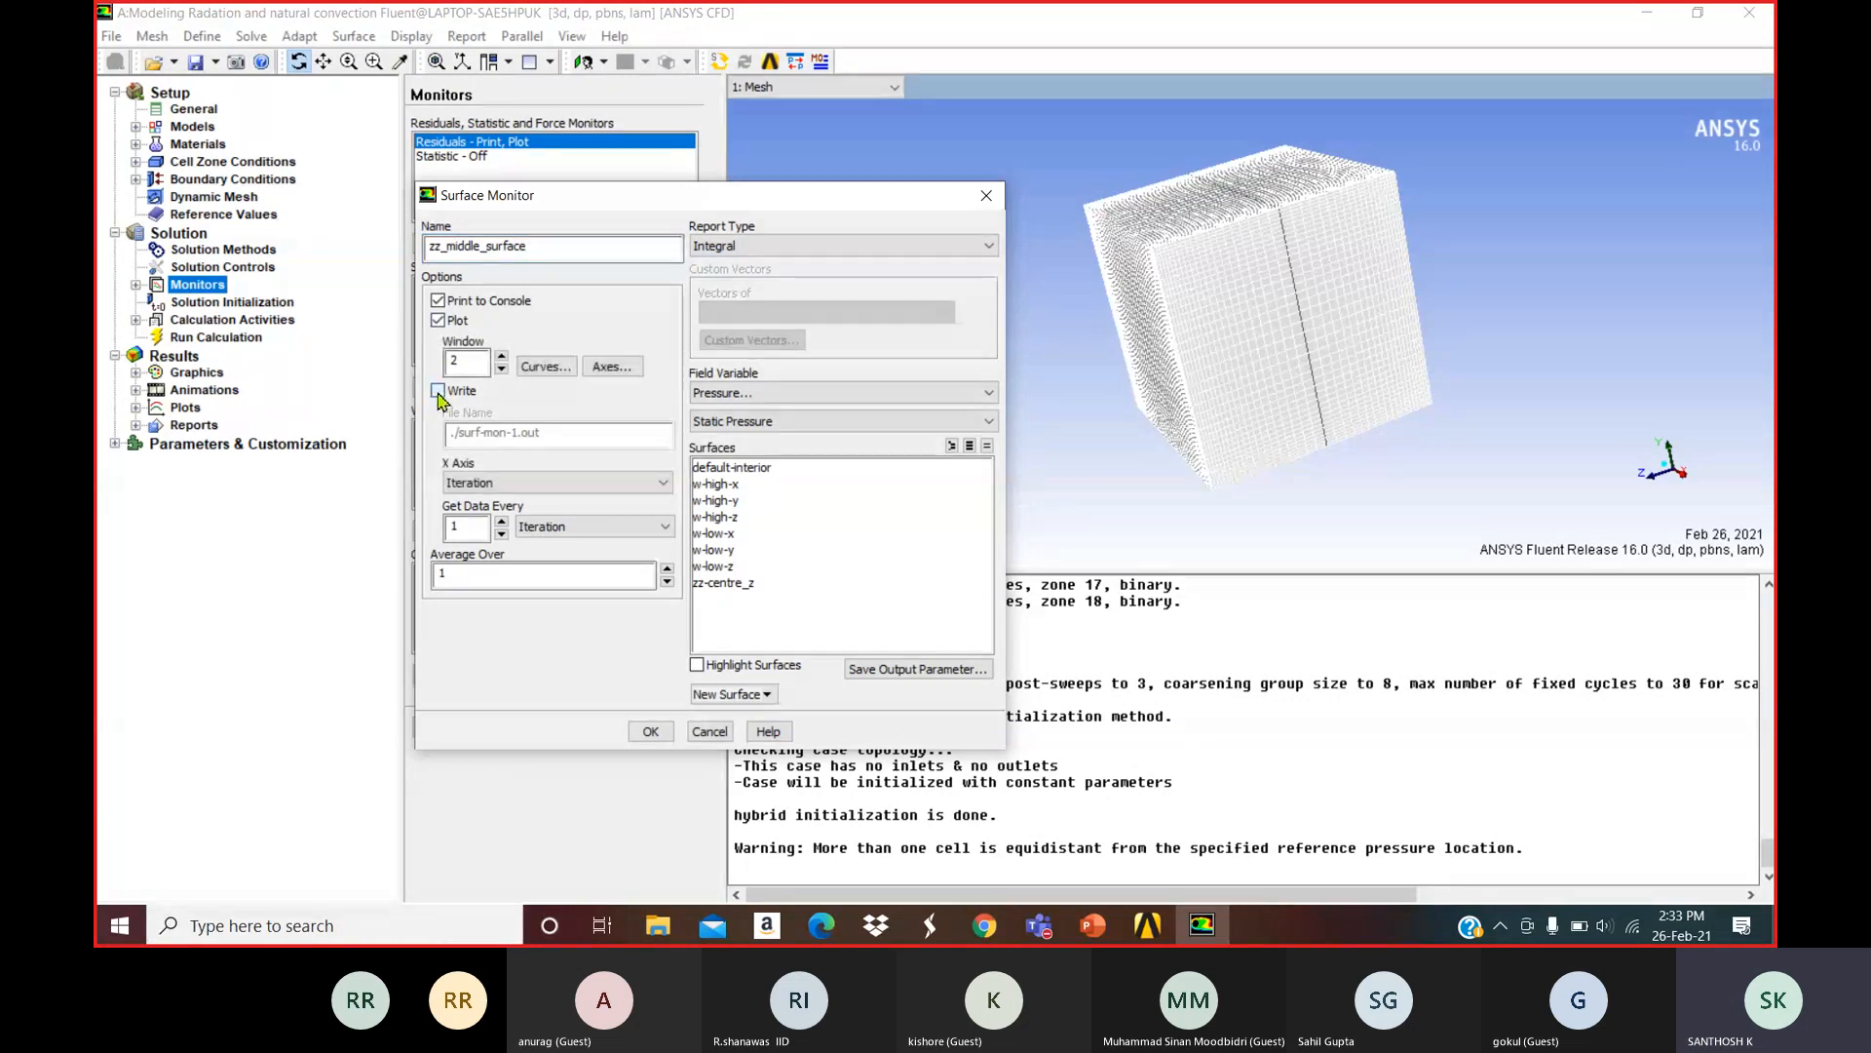
pyautogui.click(438, 391)
# Make the surface monitor report the area-weighted average of static temperature on zz-centre_z and accept it.
pyautogui.click(827, 246)
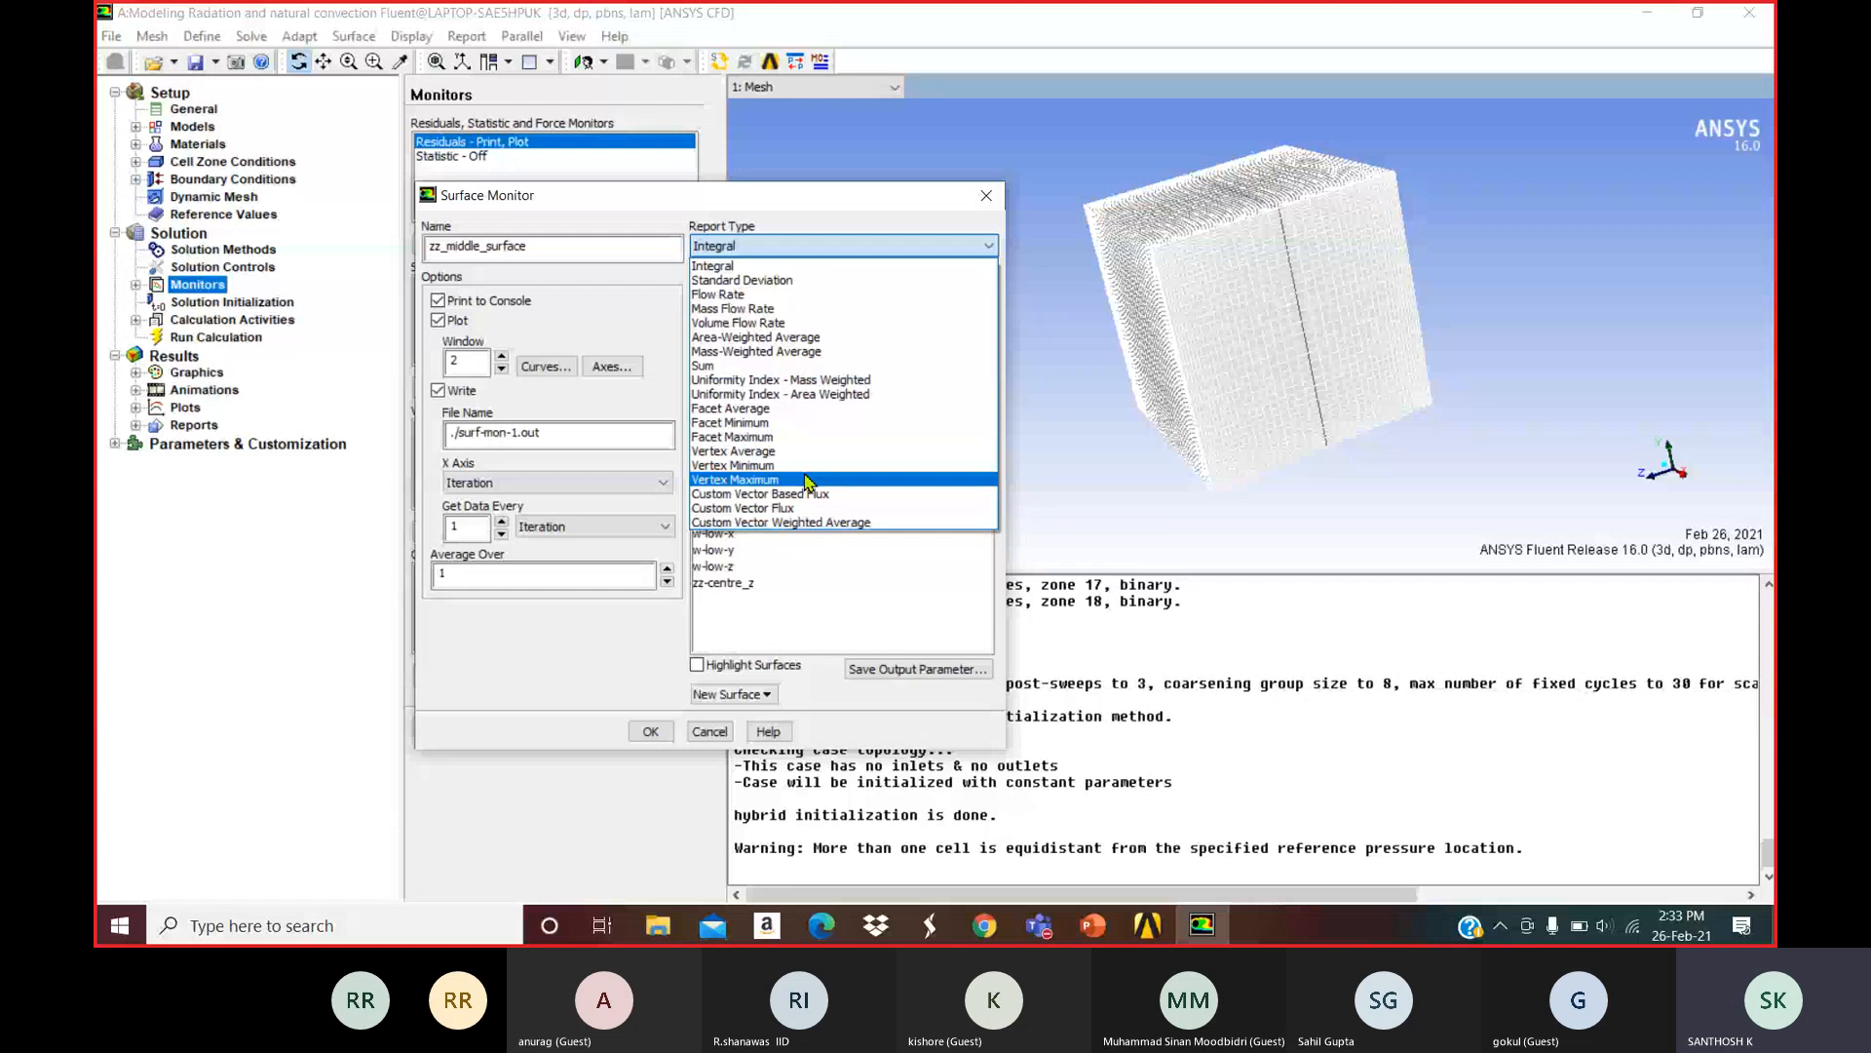
pyautogui.click(770, 336)
pyautogui.click(766, 394)
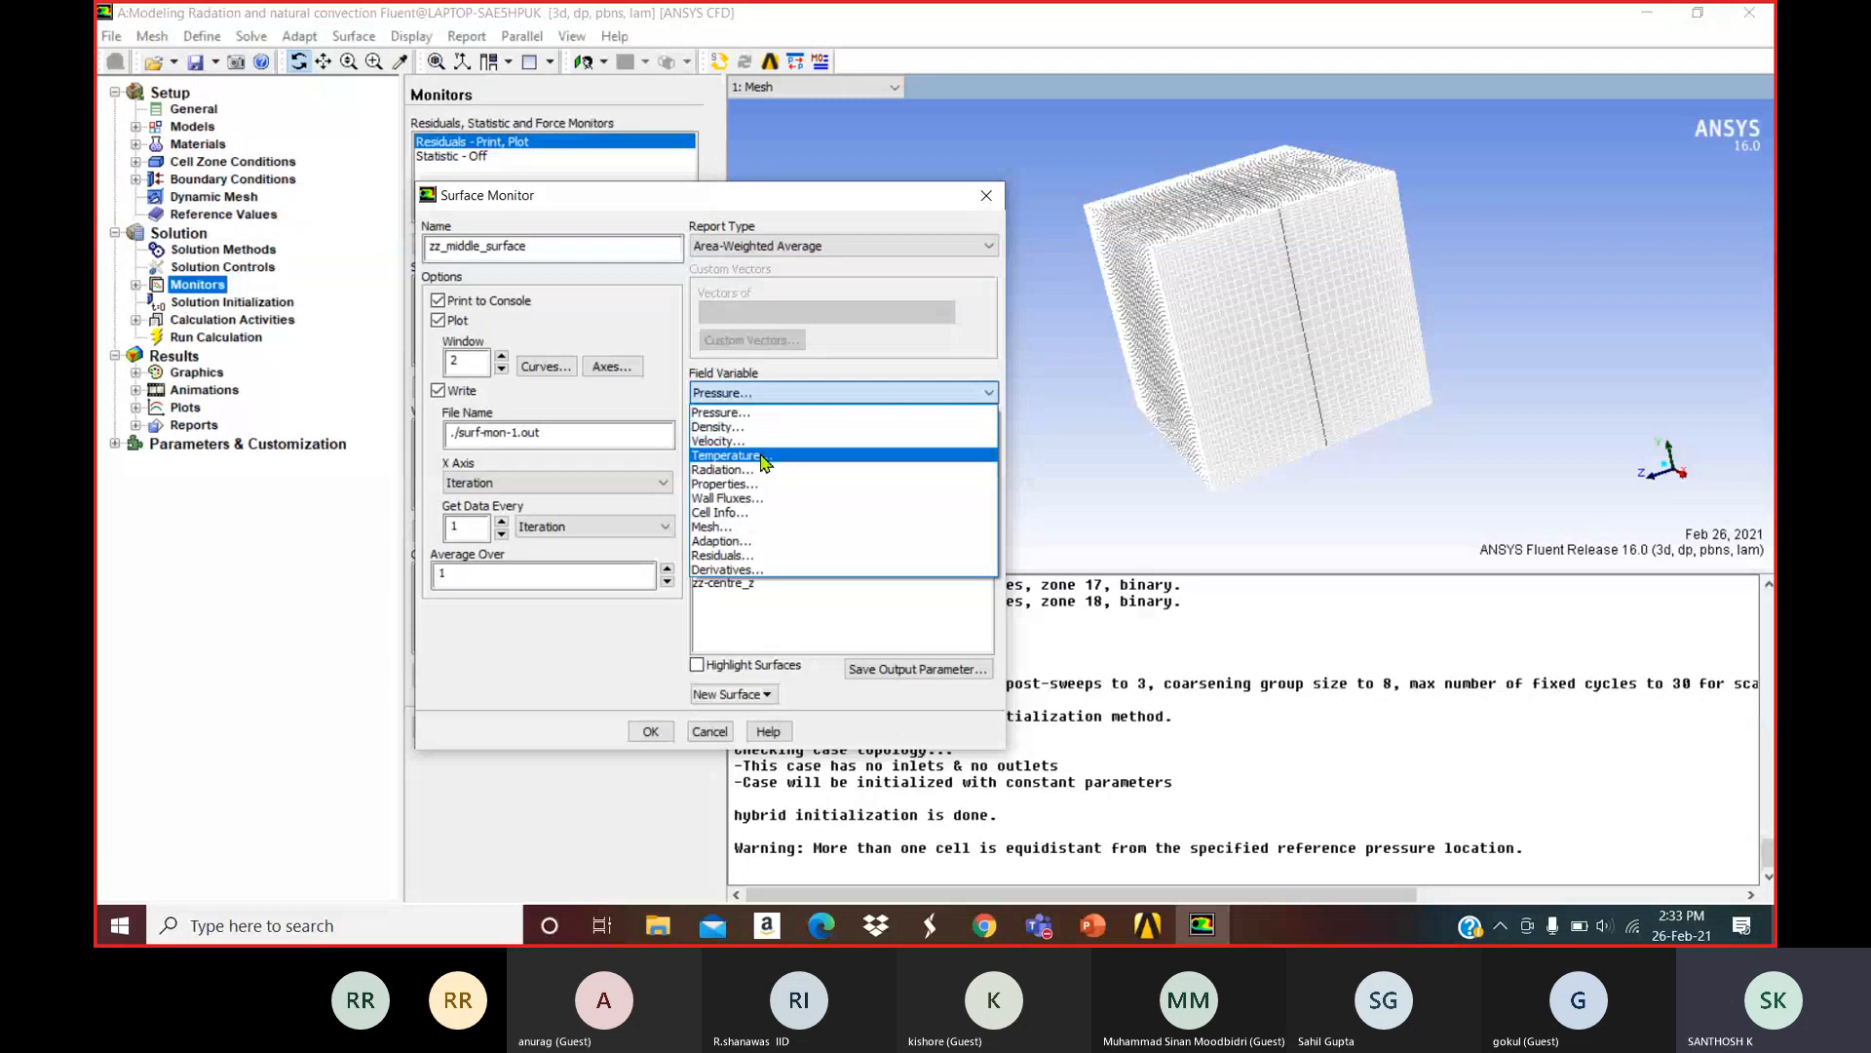
pyautogui.click(761, 456)
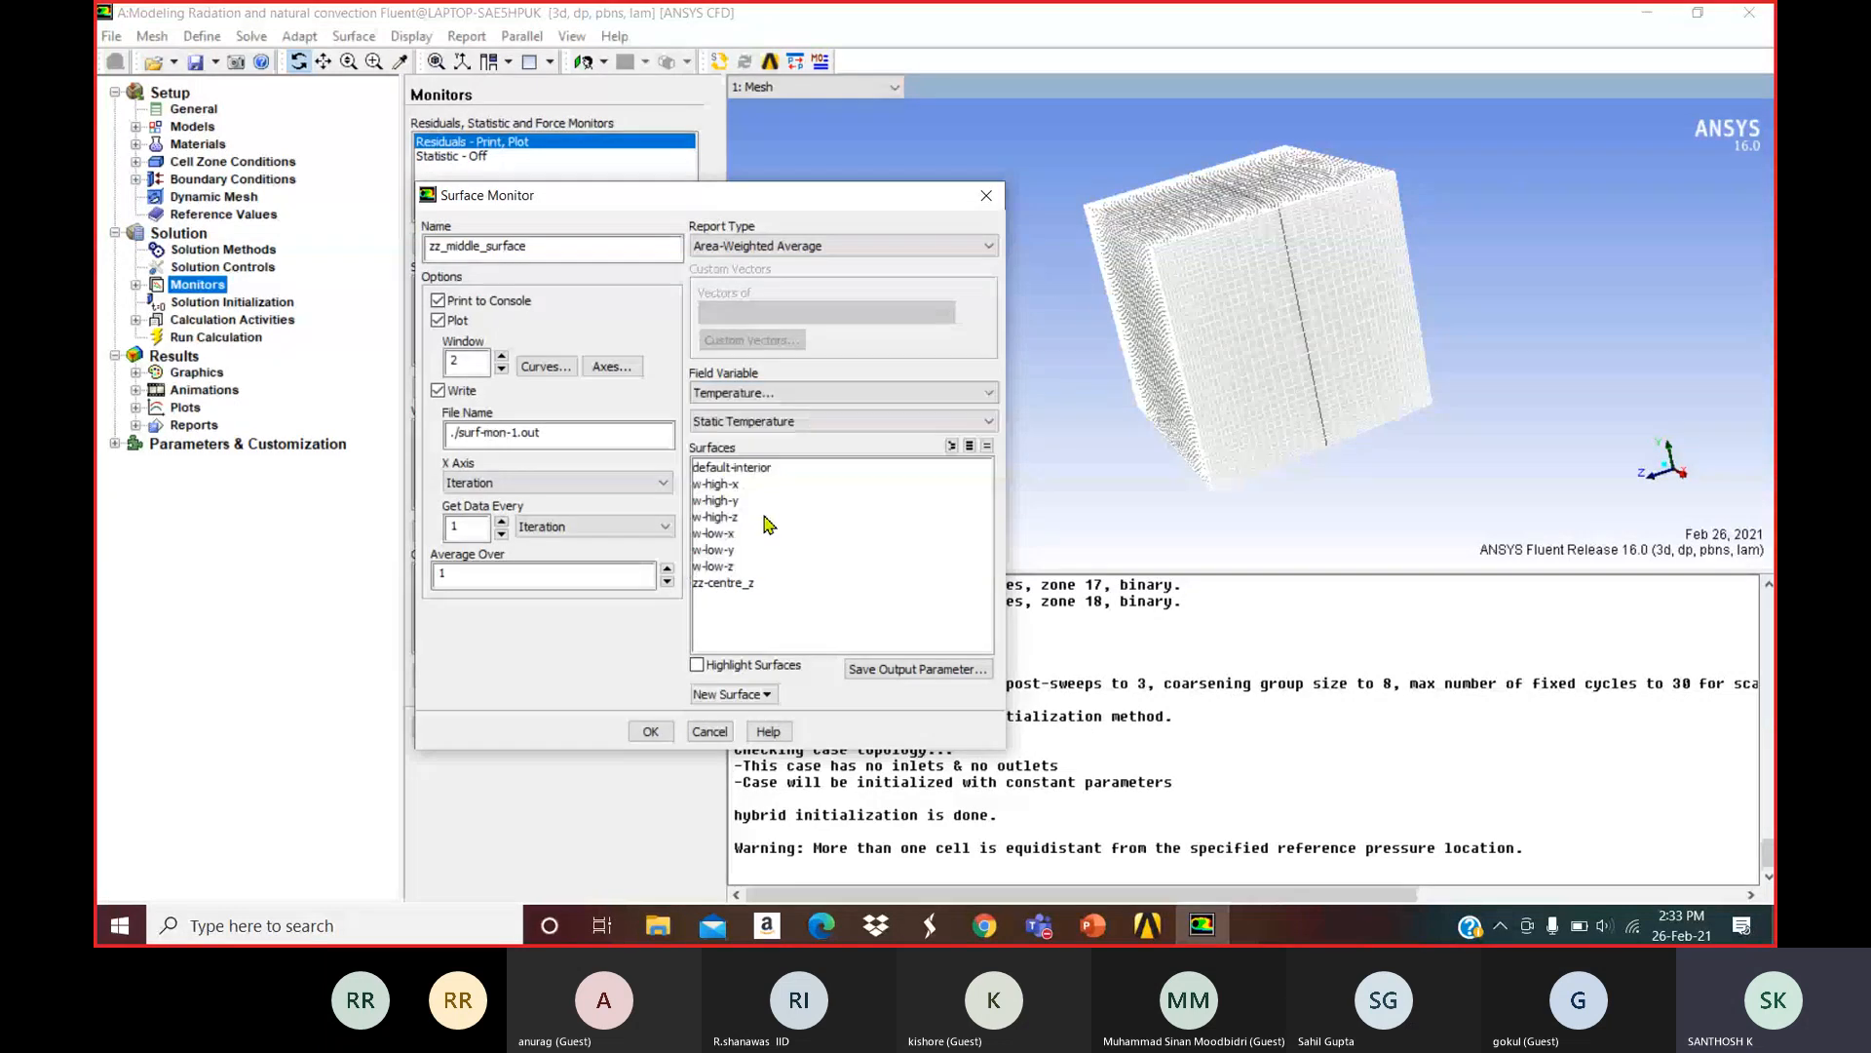
pyautogui.click(752, 584)
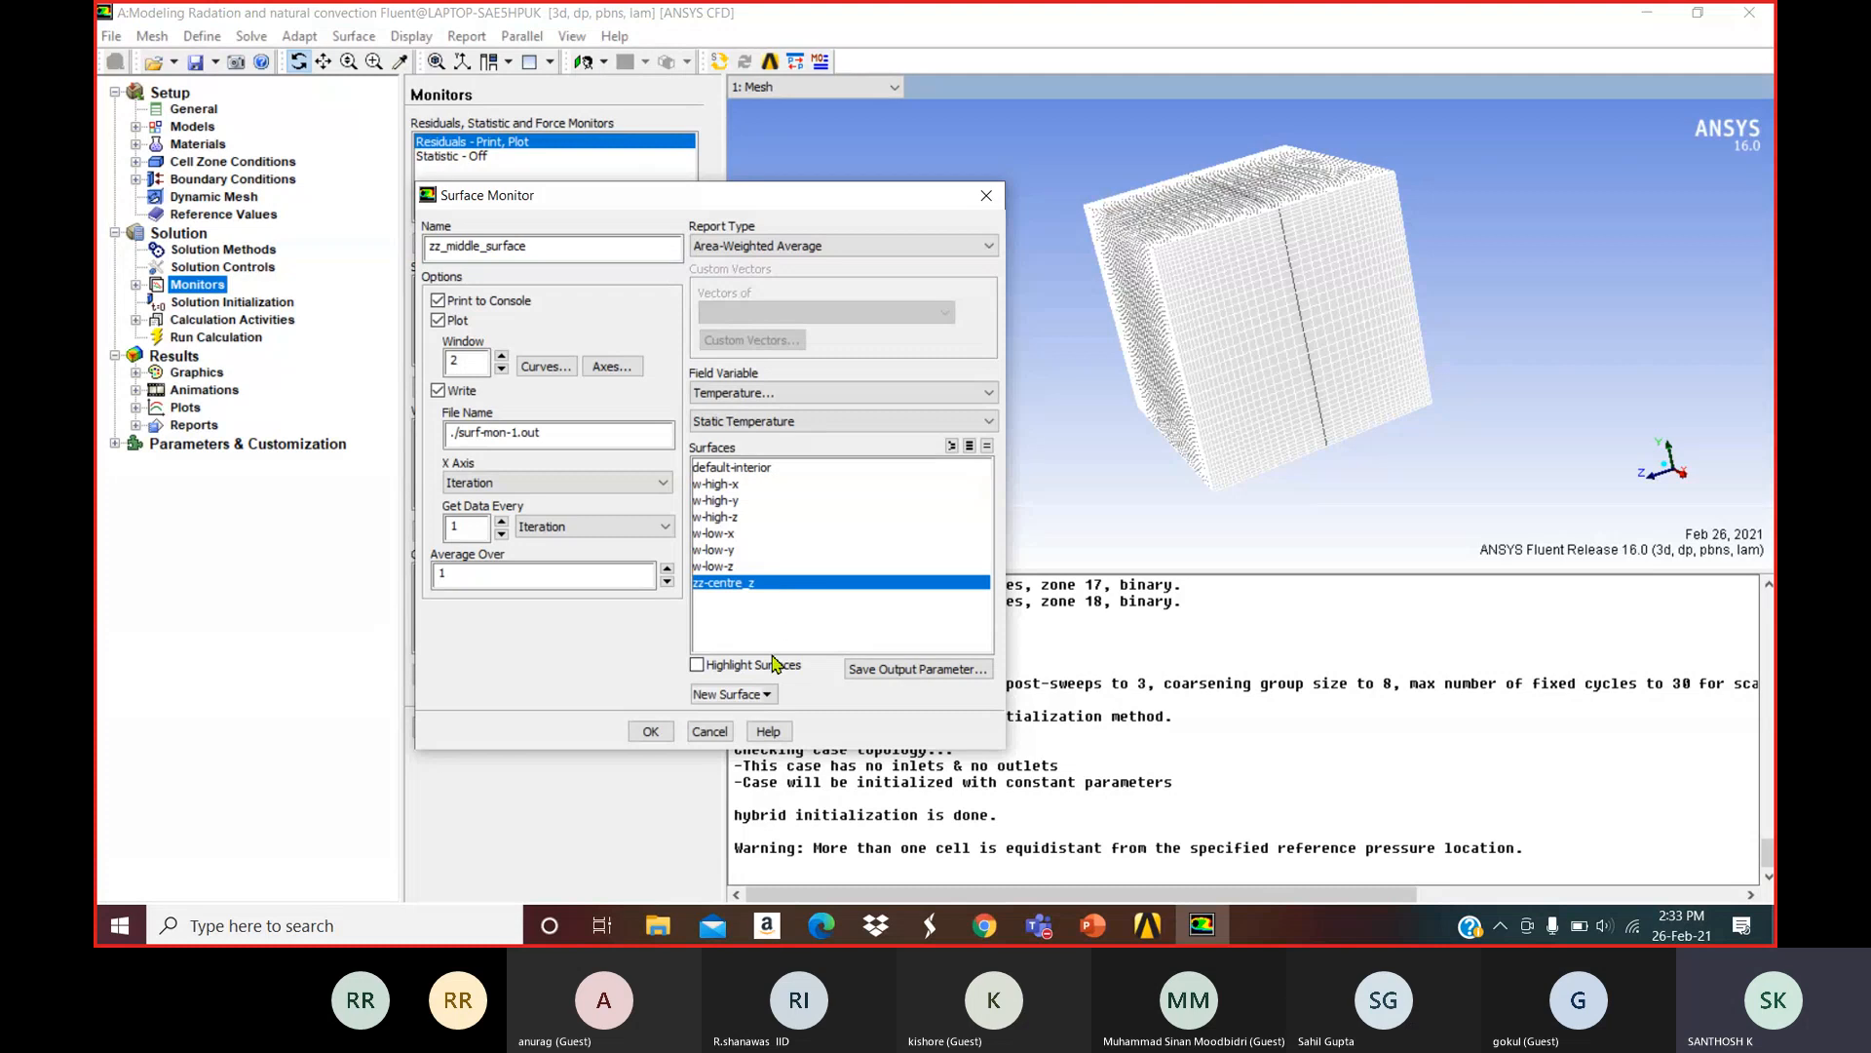
pyautogui.click(650, 732)
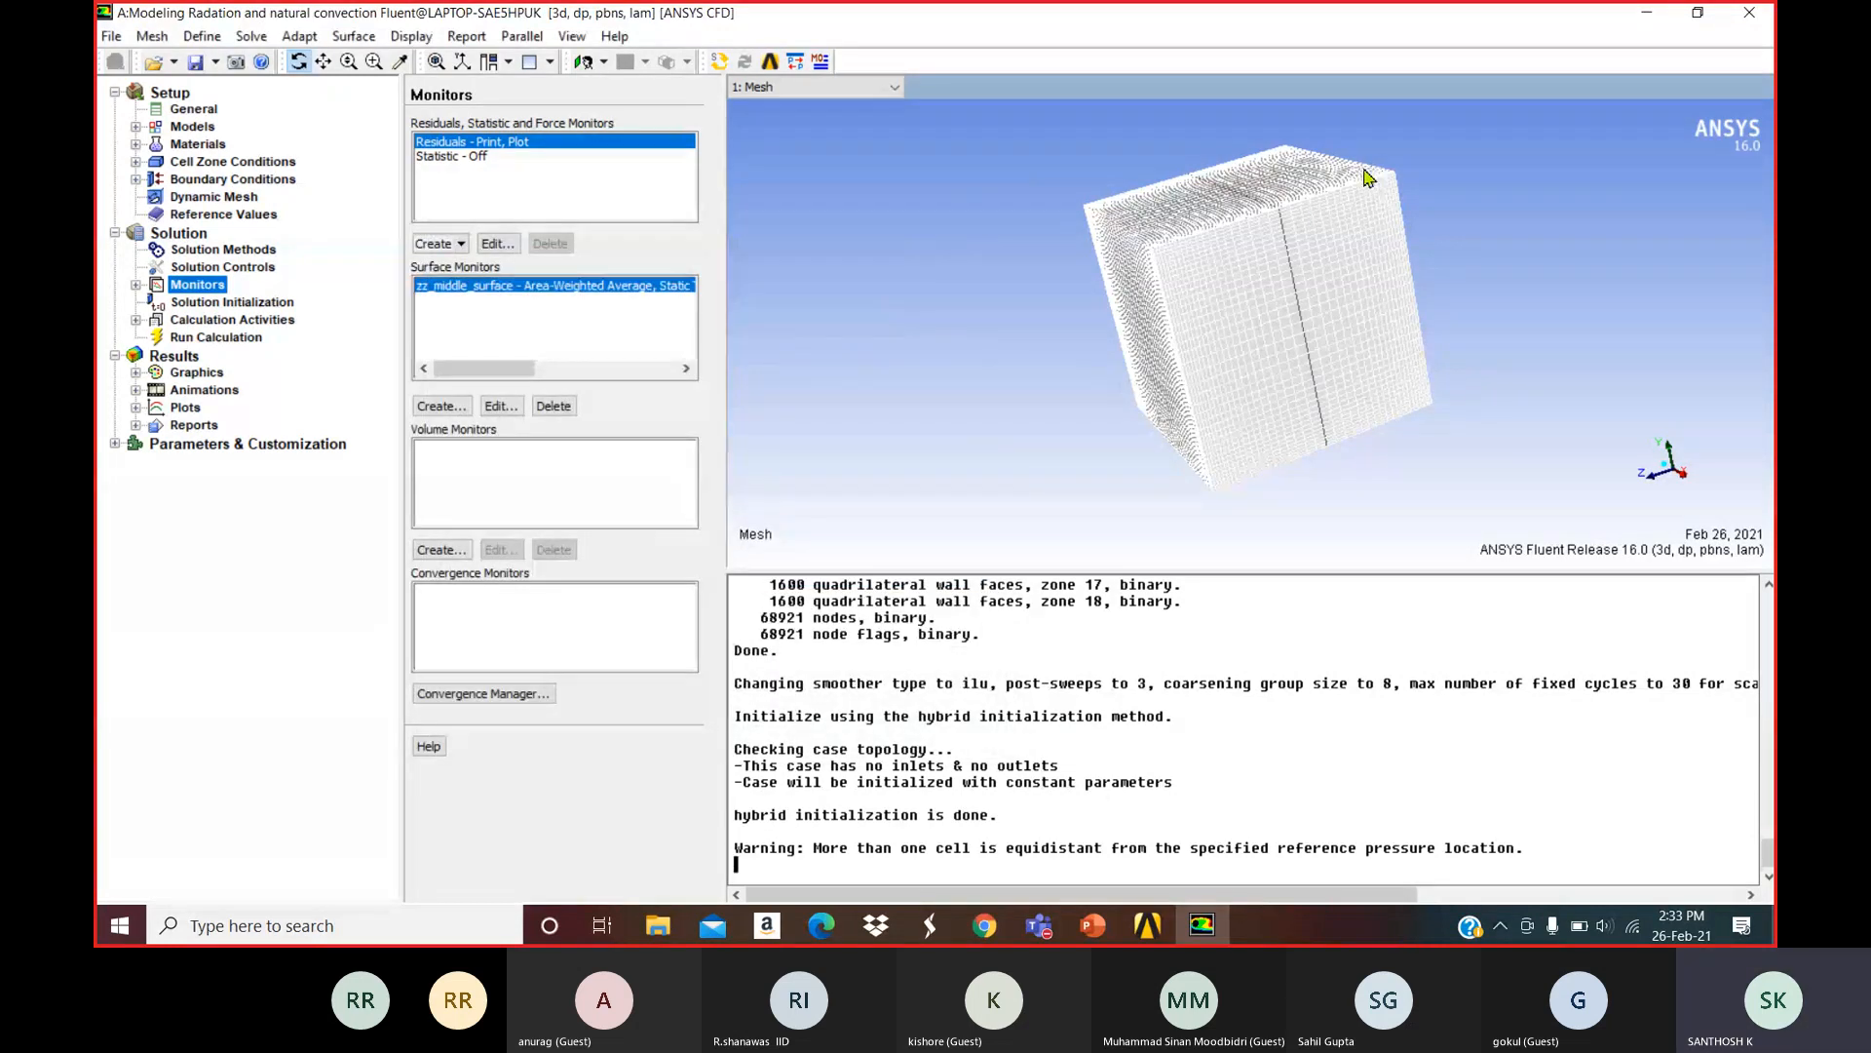
# Review the convergence criterion options of the residual monitors and close the settings without saving changes.
pyautogui.click(509, 247)
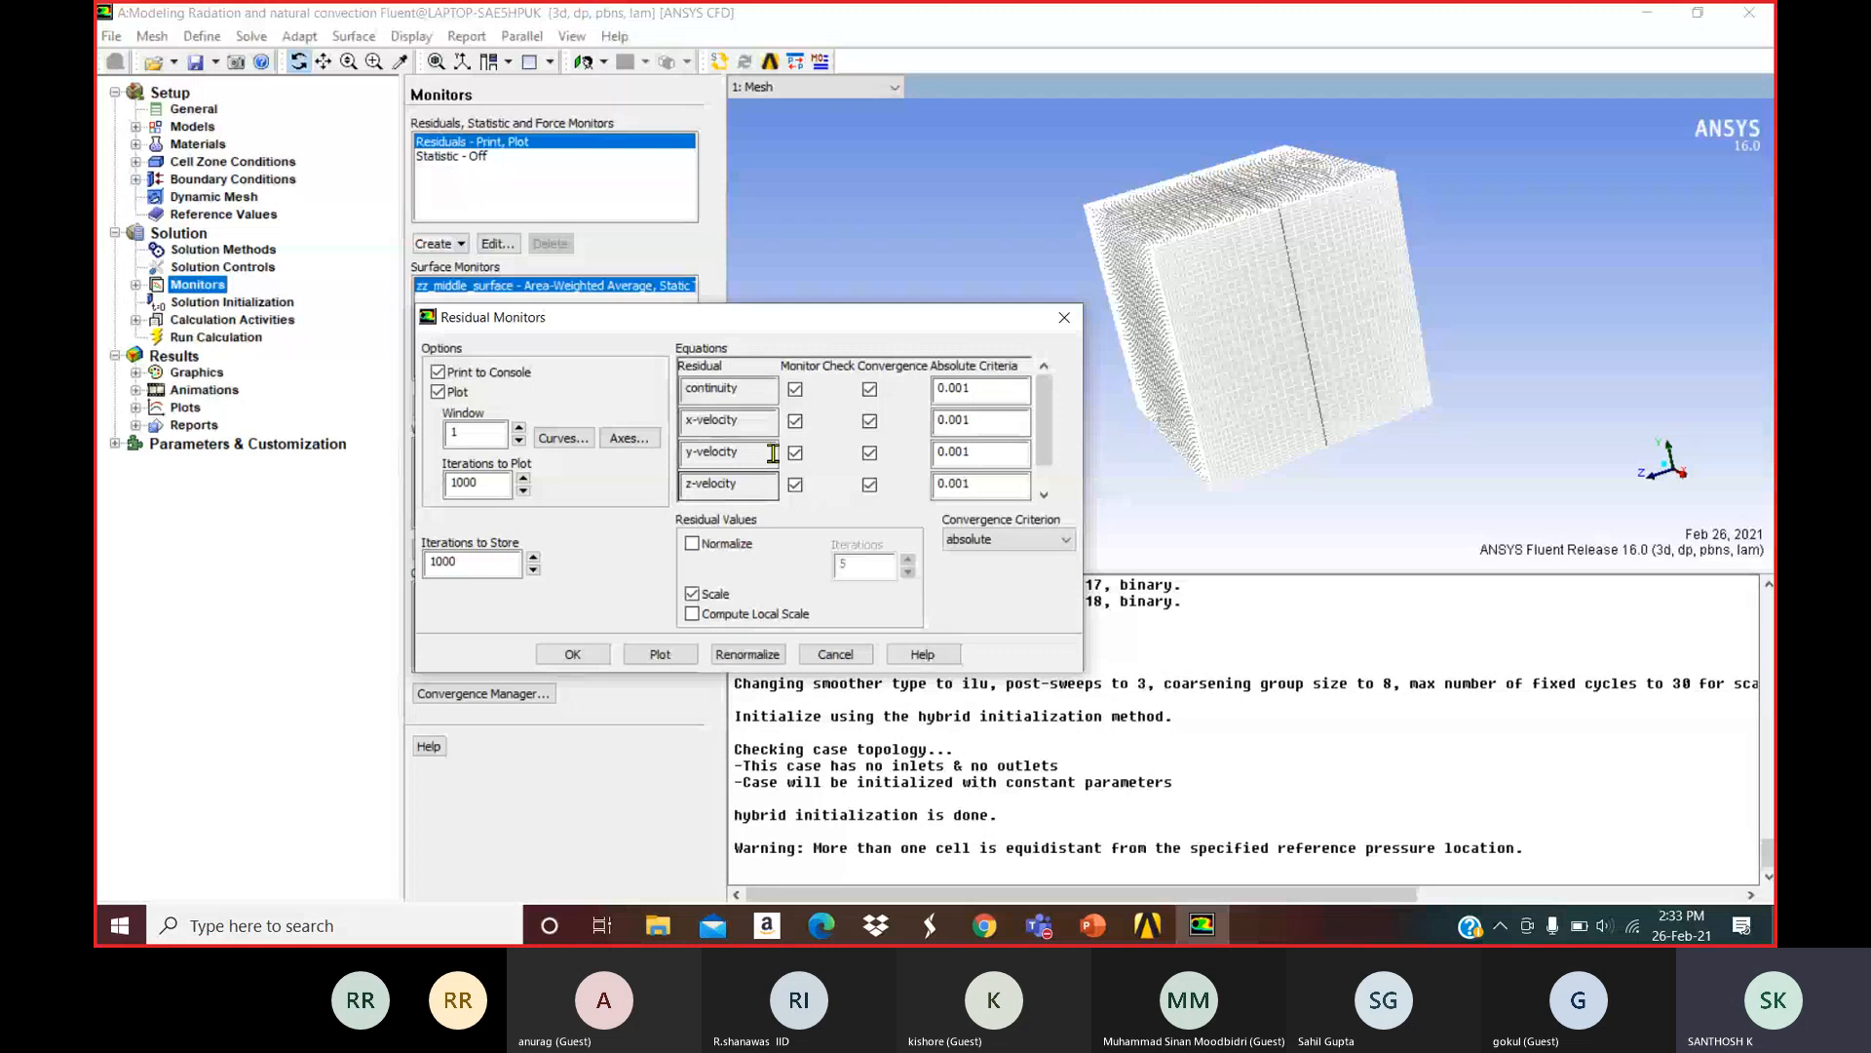
pyautogui.click(1009, 539)
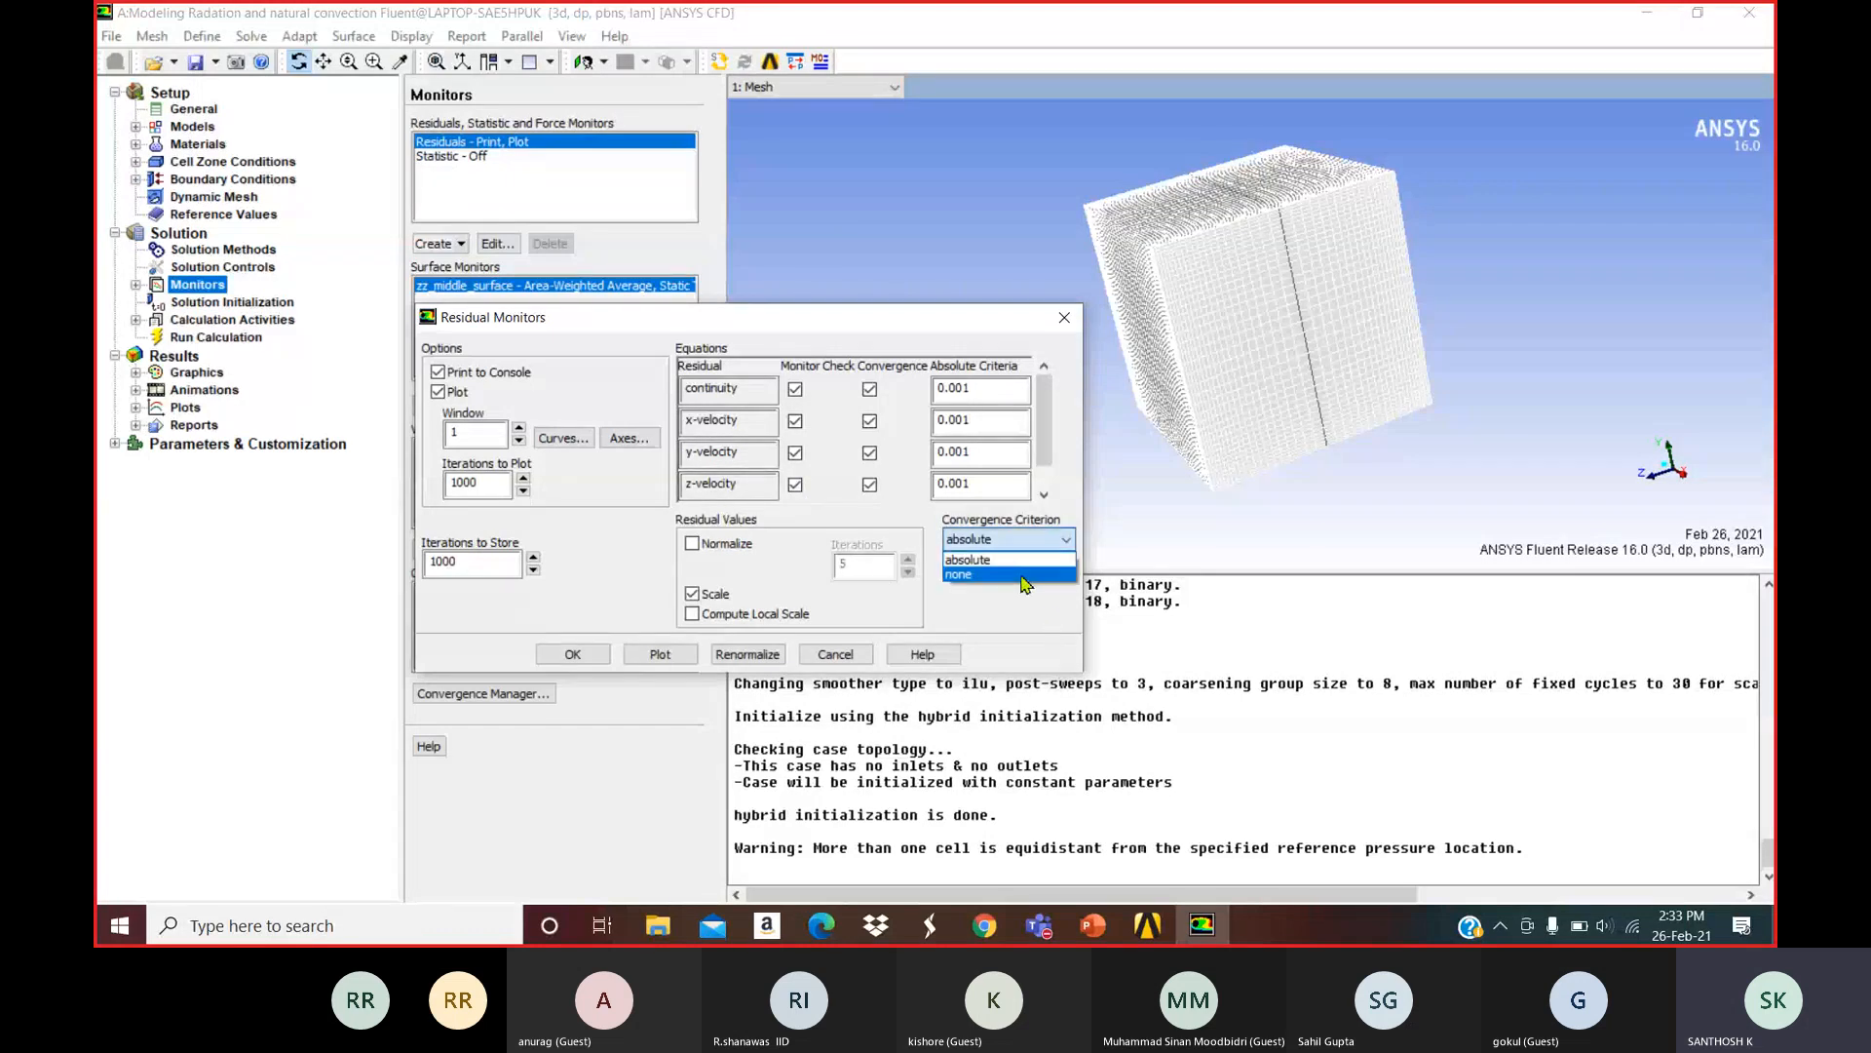
pyautogui.click(975, 574)
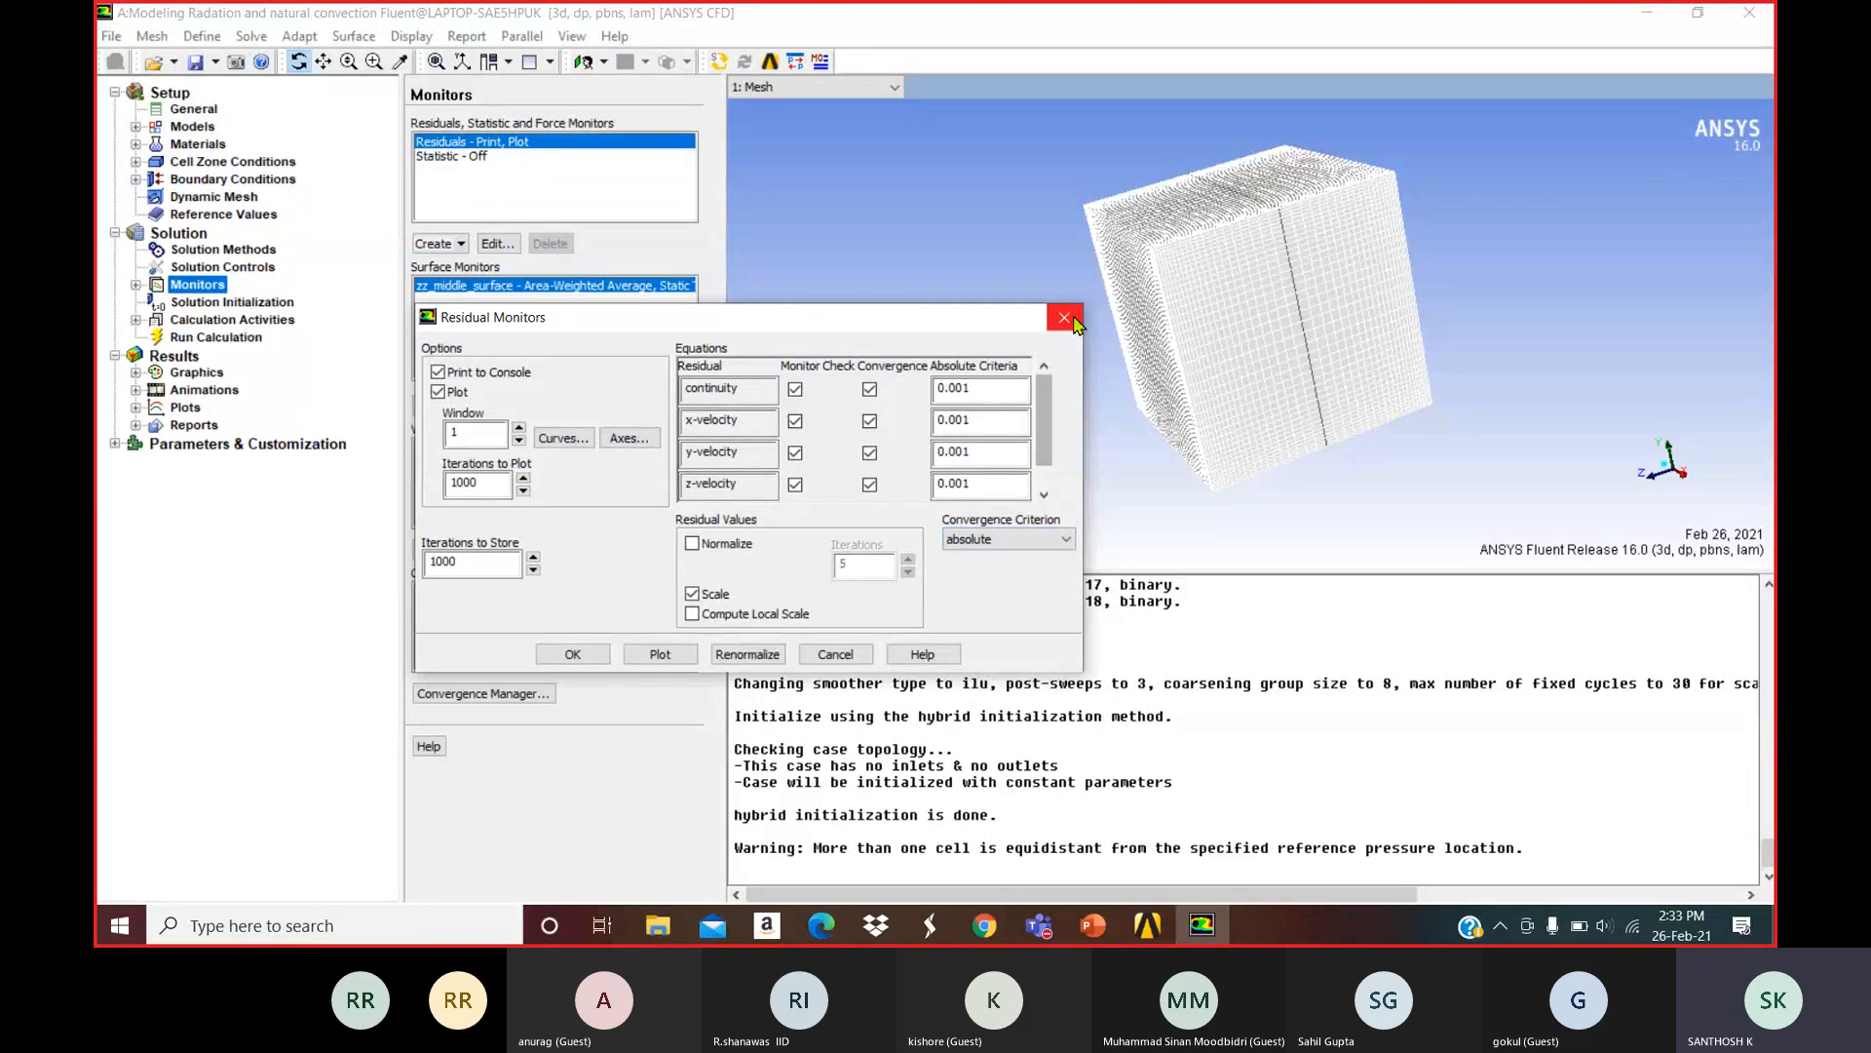
pyautogui.click(1064, 316)
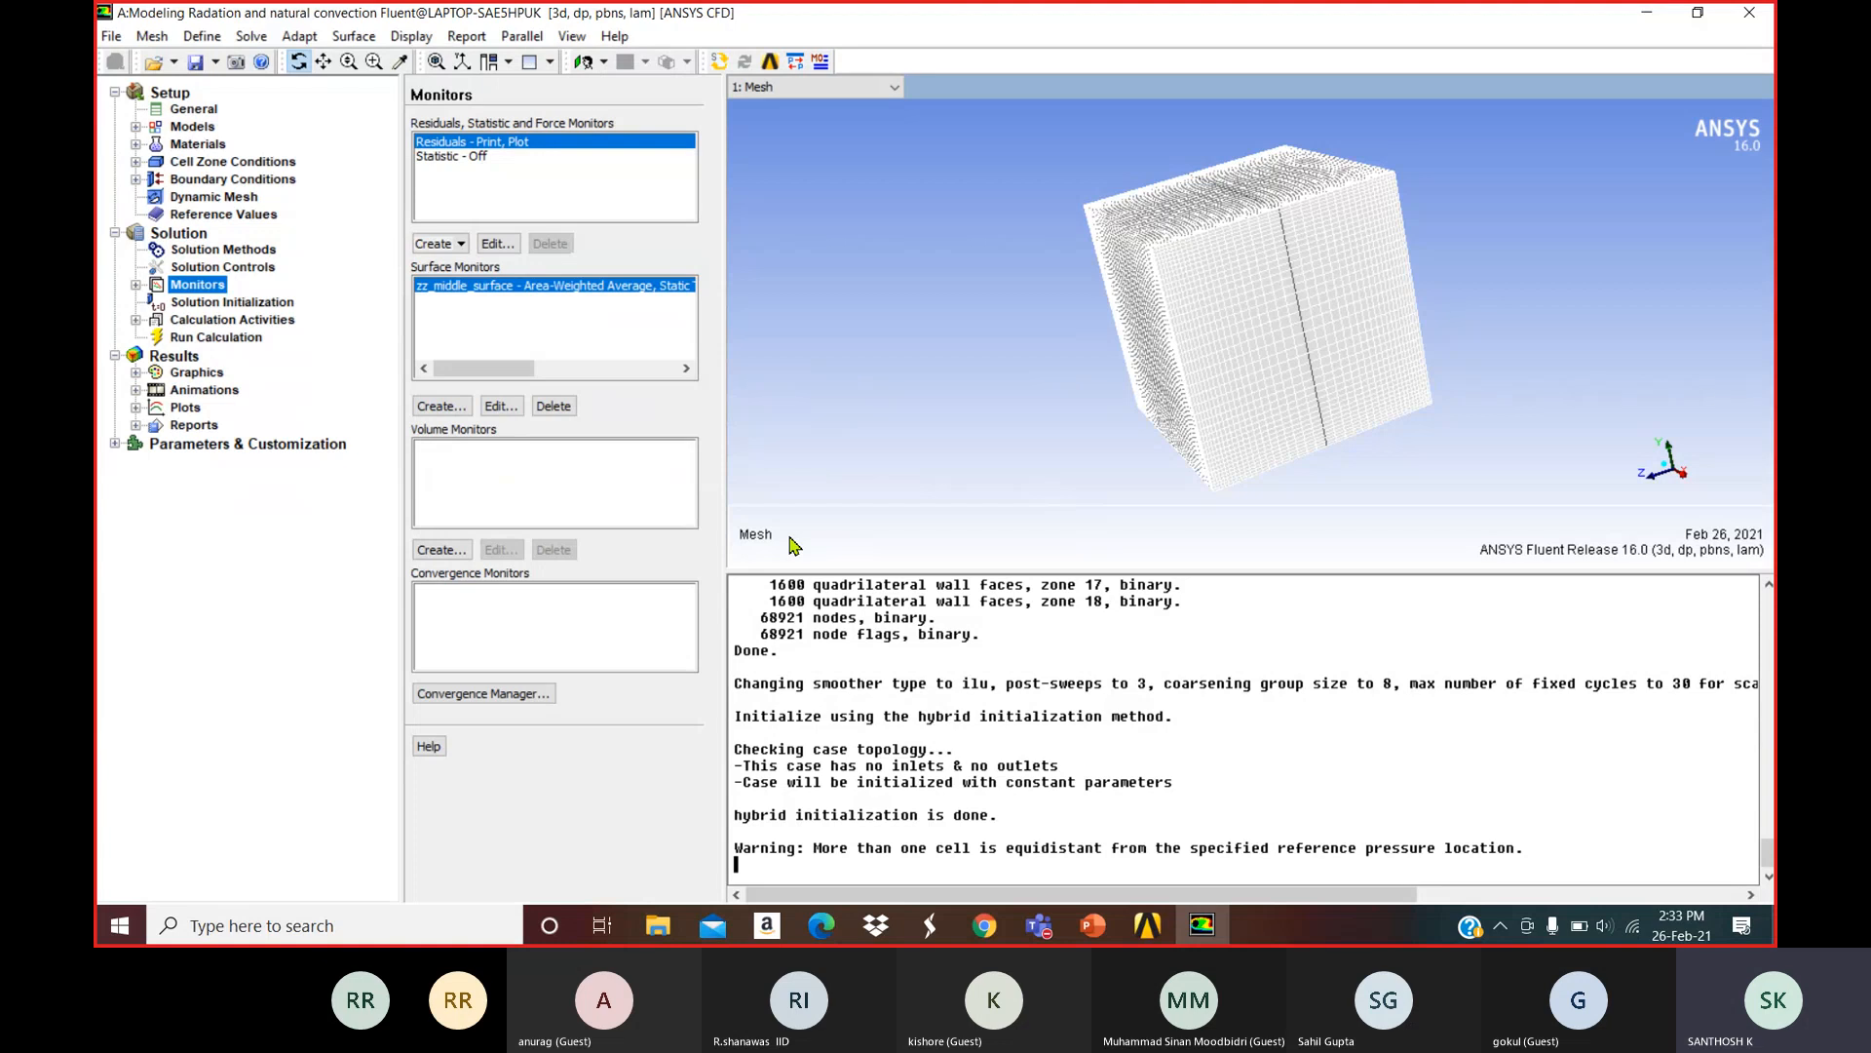
# Set the number of iterations to 300 and start the calculation.
pyautogui.click(208, 337)
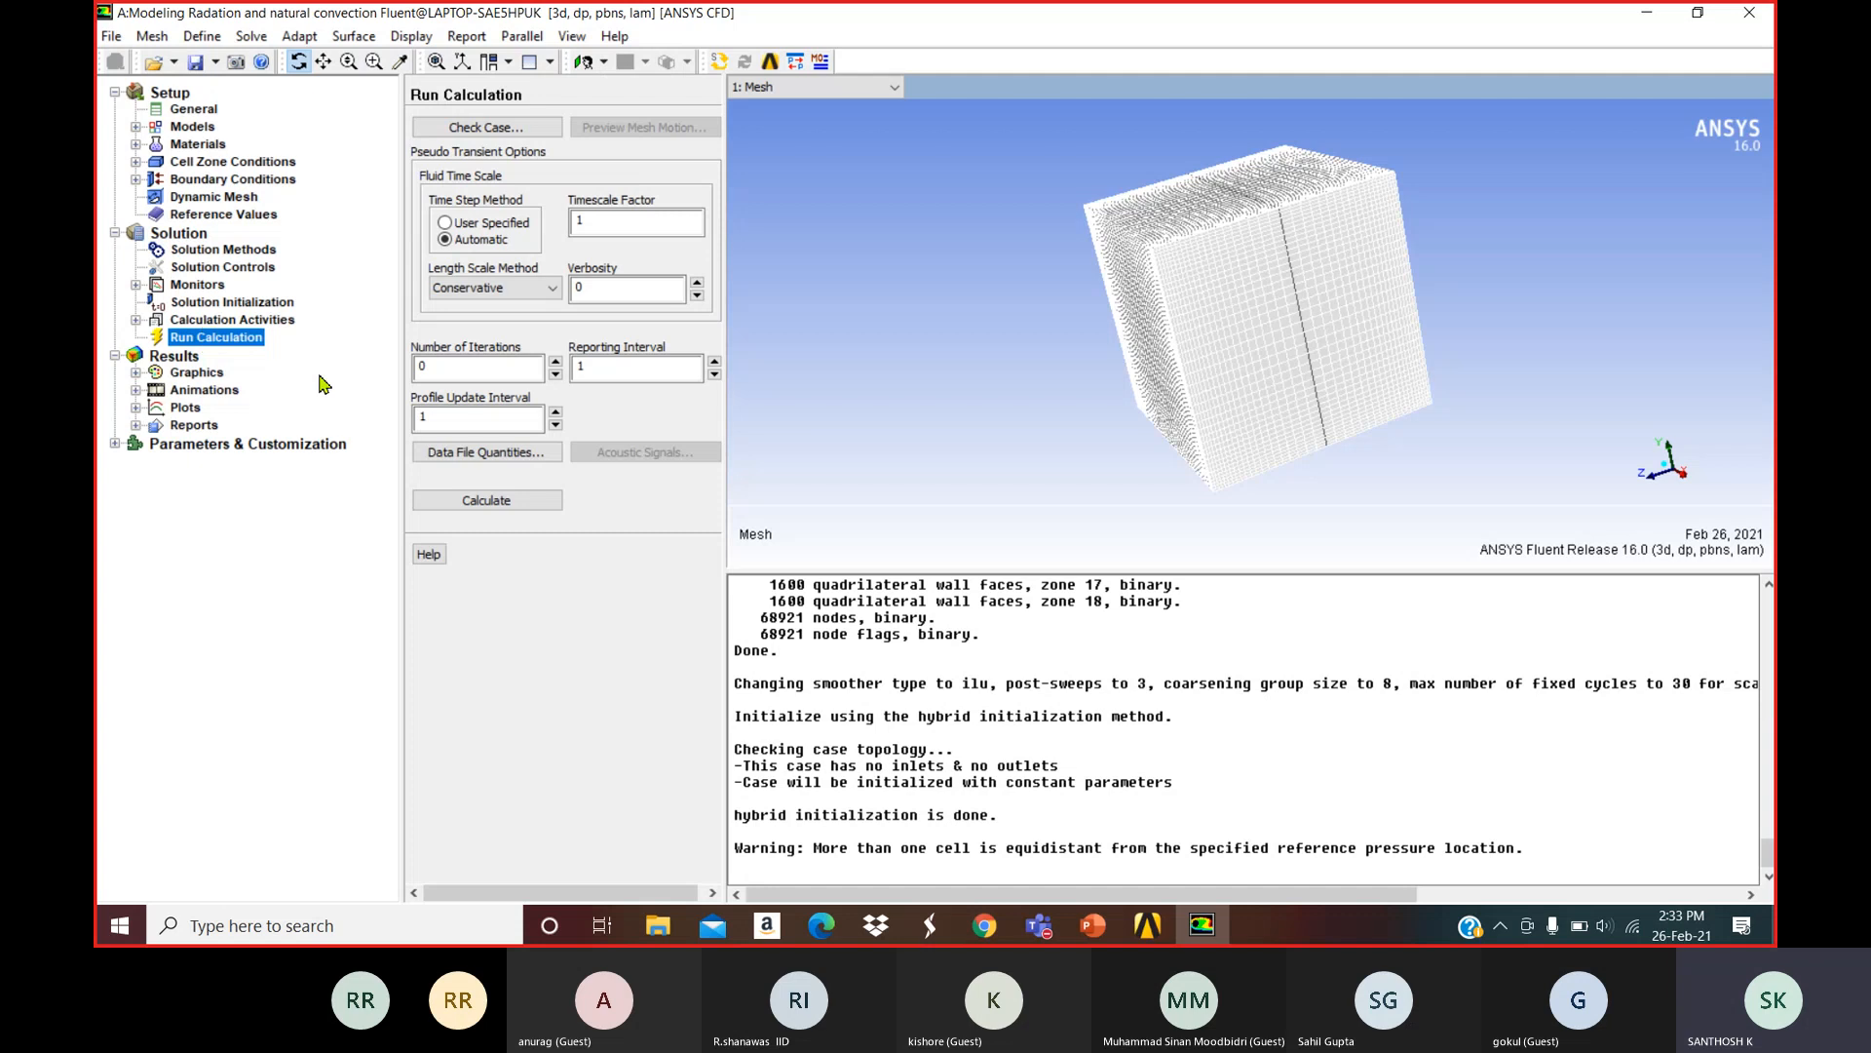
pyautogui.click(474, 371)
pyautogui.moveTo(474, 371); pyautogui.dragTo(372, 381)
pyautogui.write('300')
pyautogui.click(502, 502)
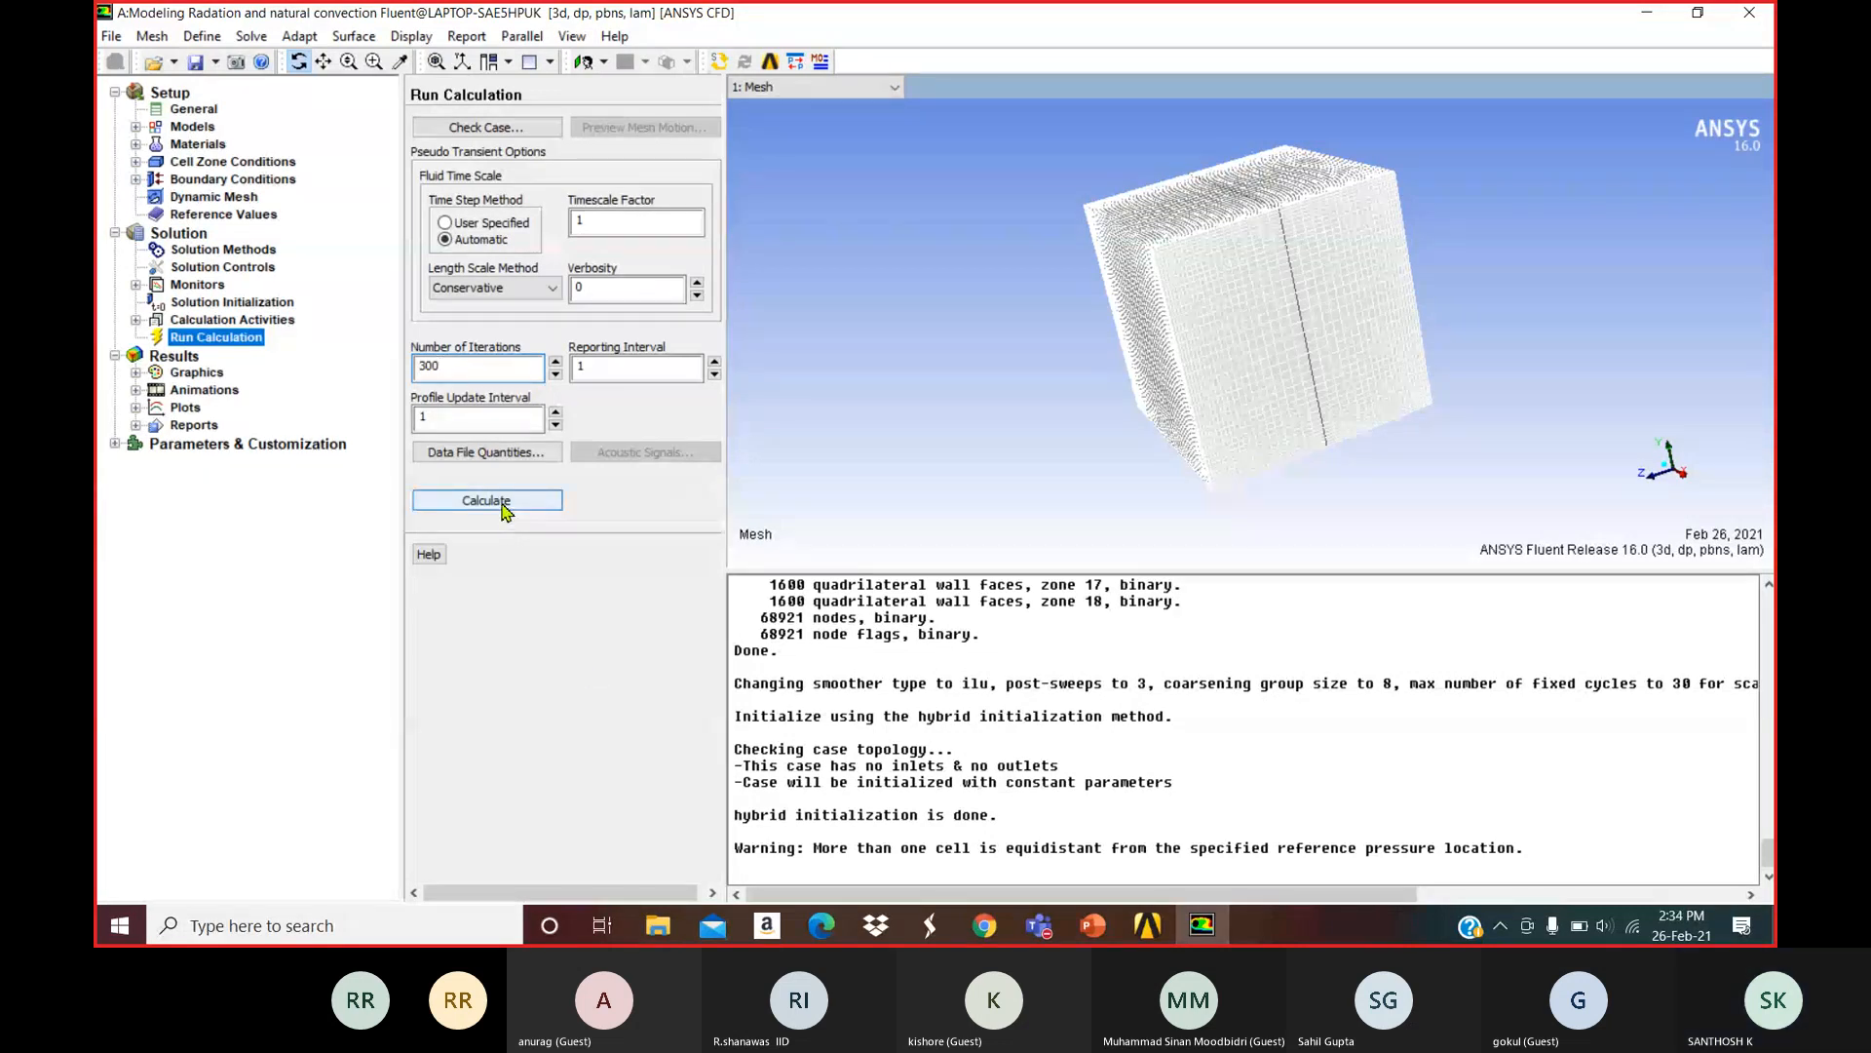
# Follow the running solution by alternating between the scaled residuals and the static temperature convergence history plots.
pyautogui.click(829, 89)
pyautogui.click(829, 106)
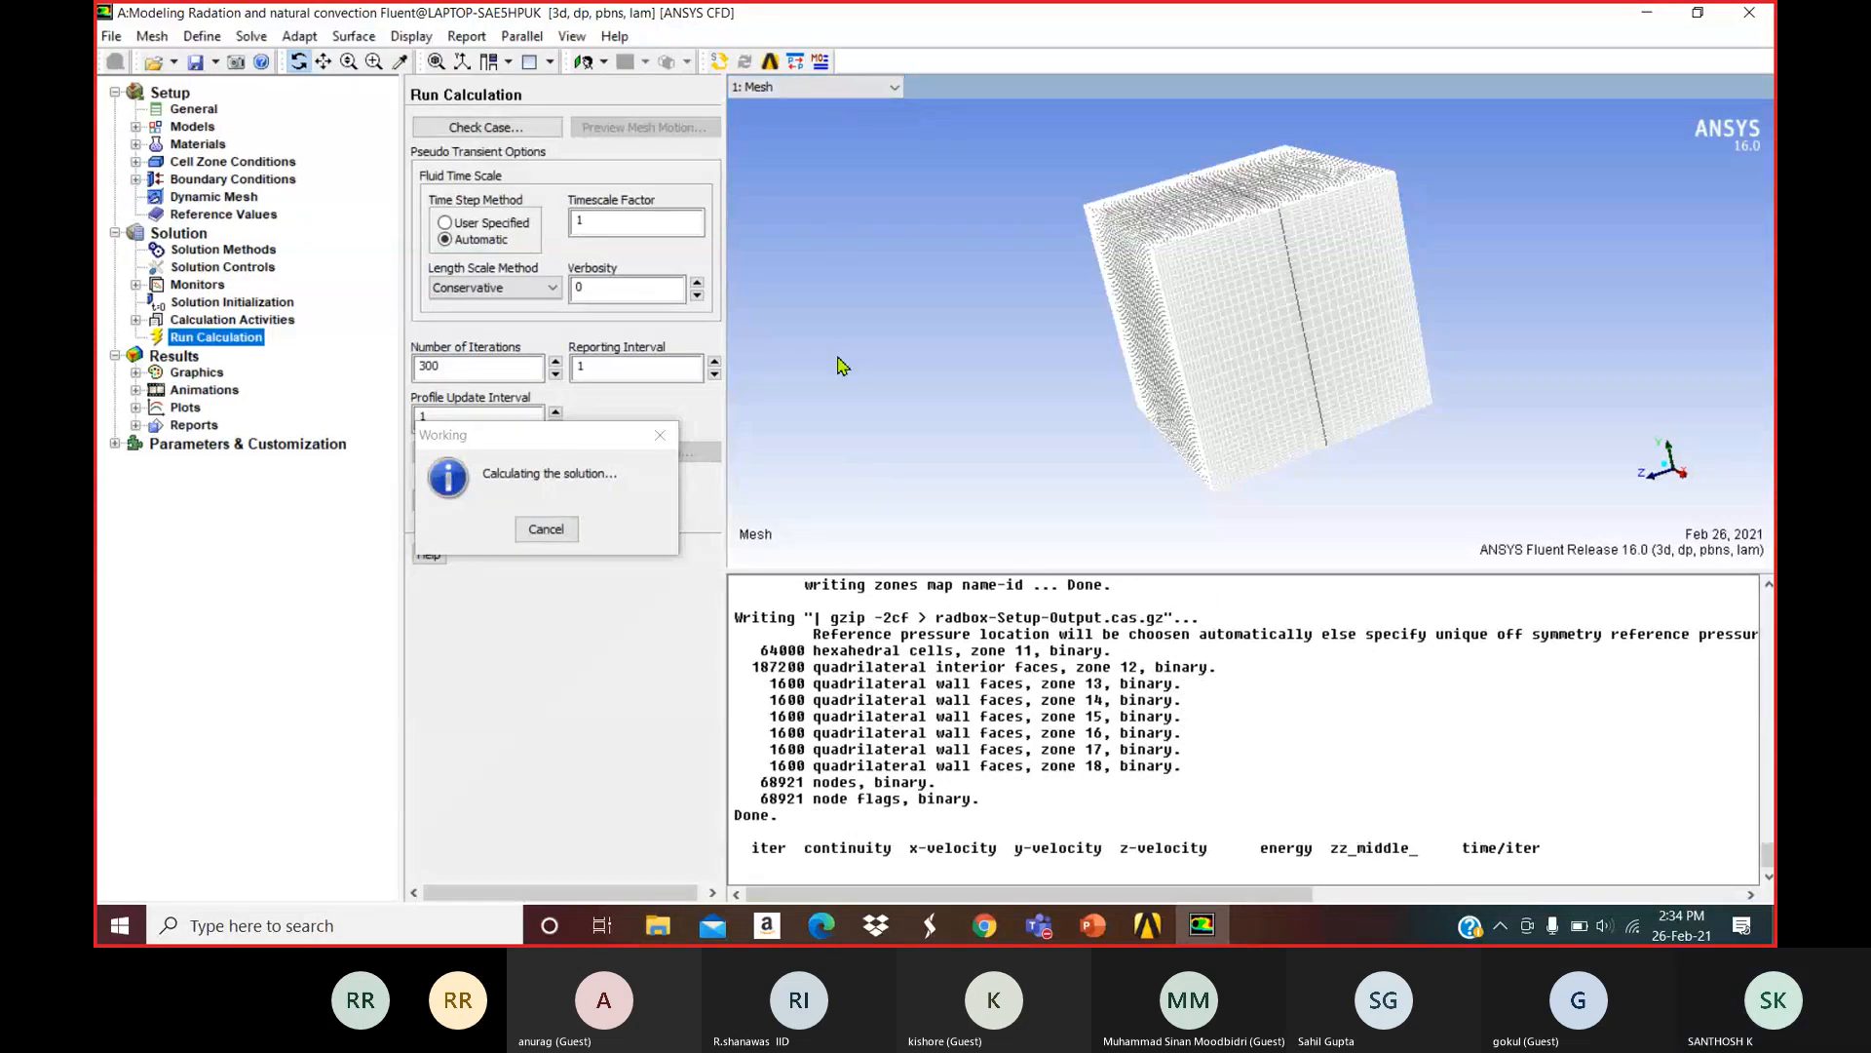
pyautogui.click(867, 90)
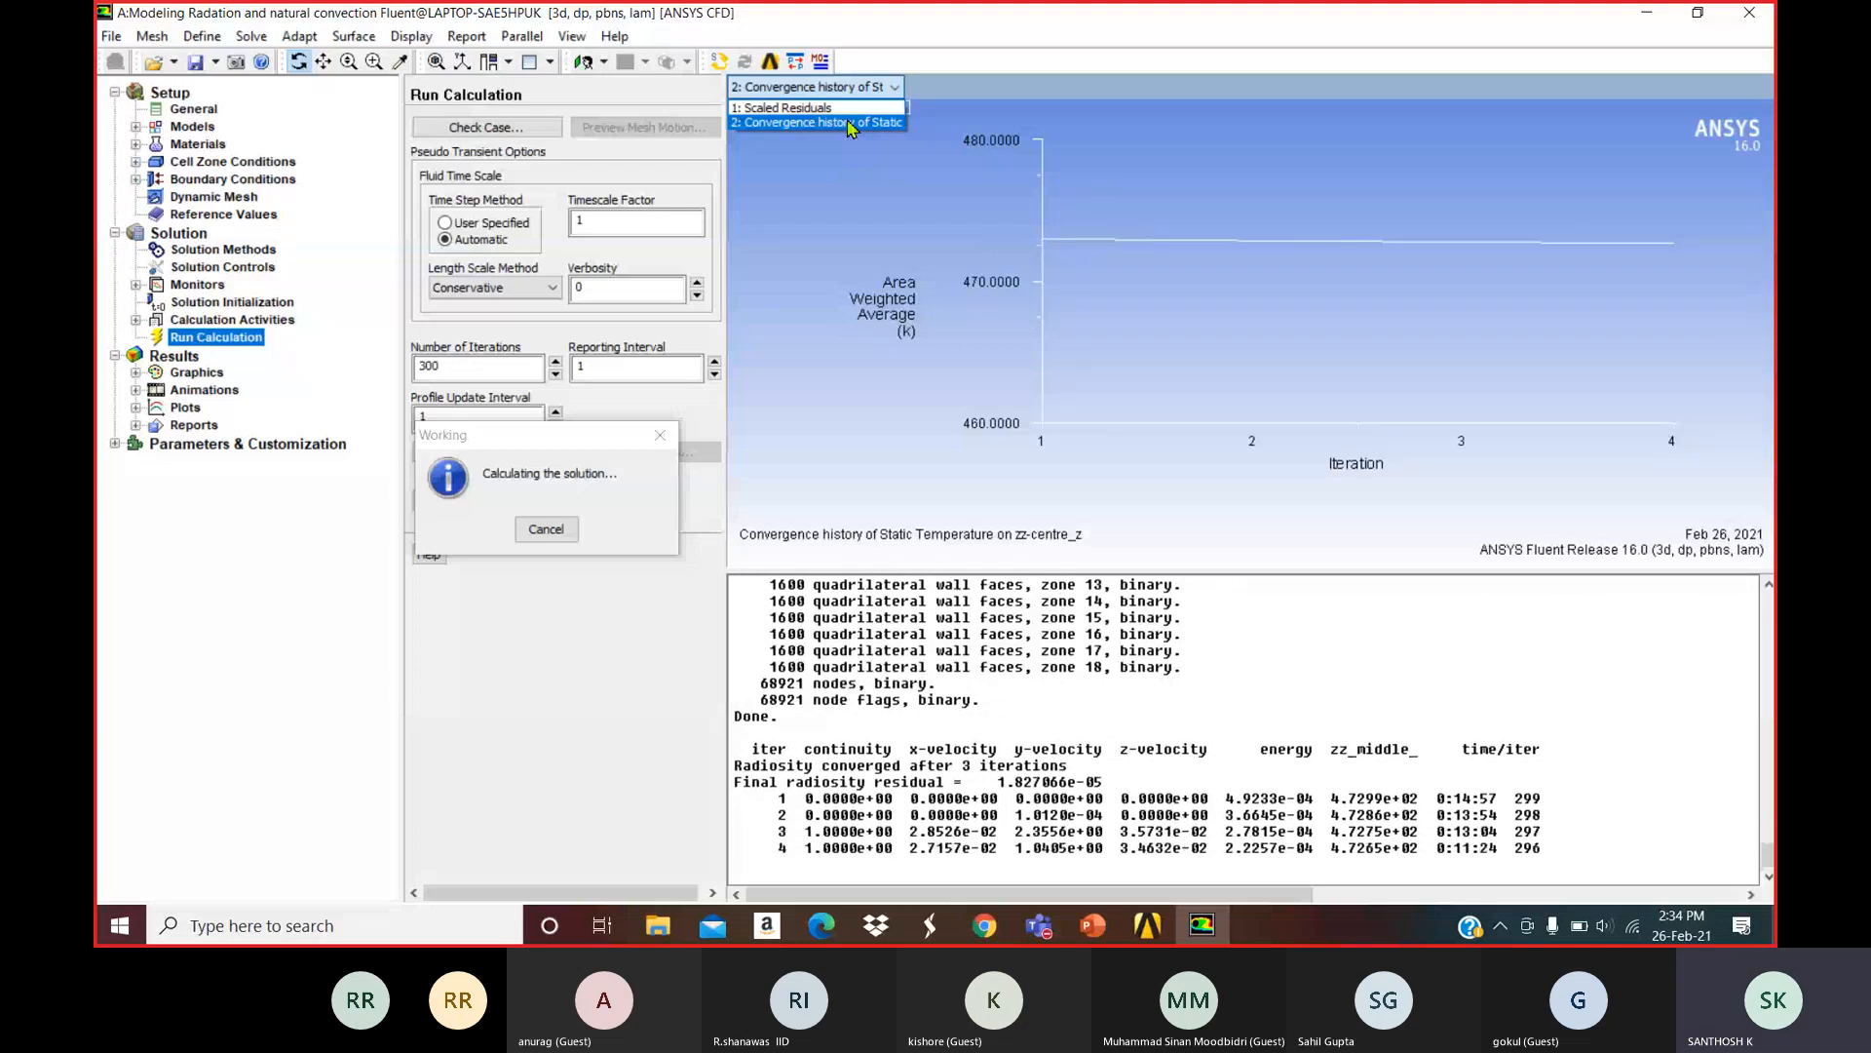
pyautogui.click(851, 123)
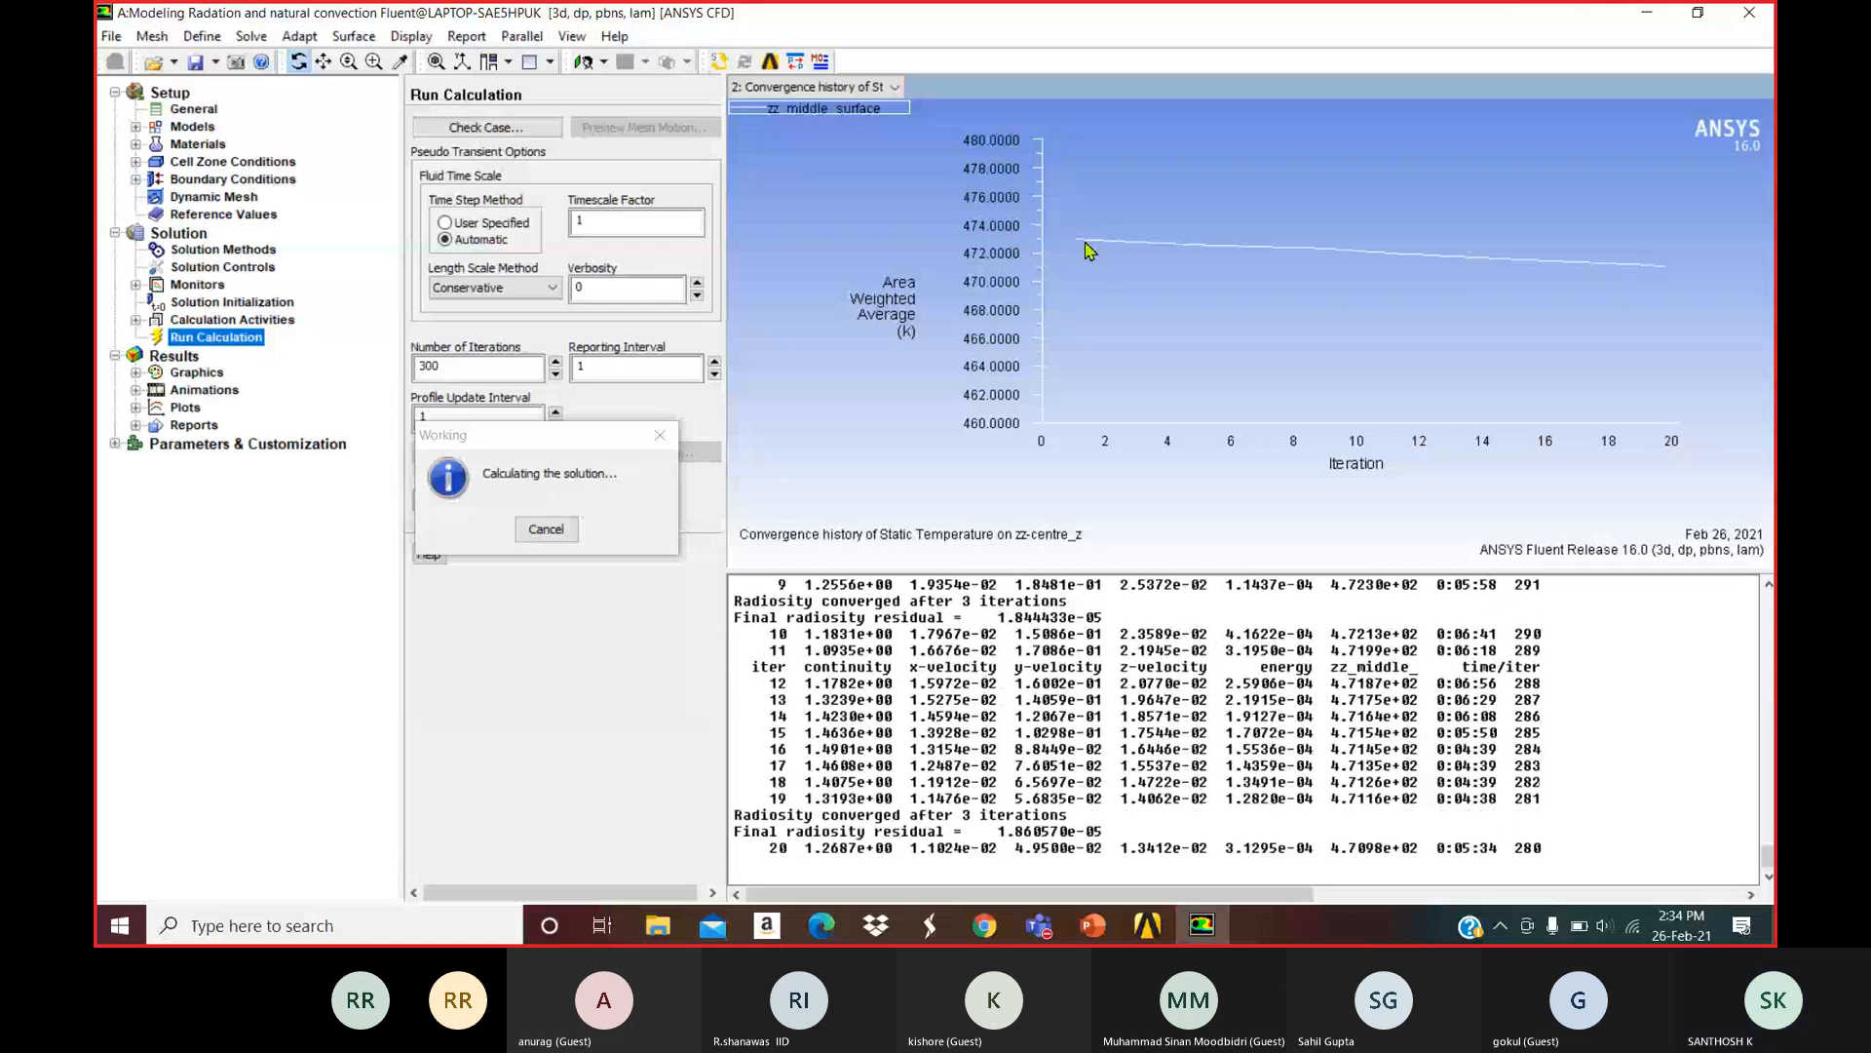
pyautogui.click(829, 88)
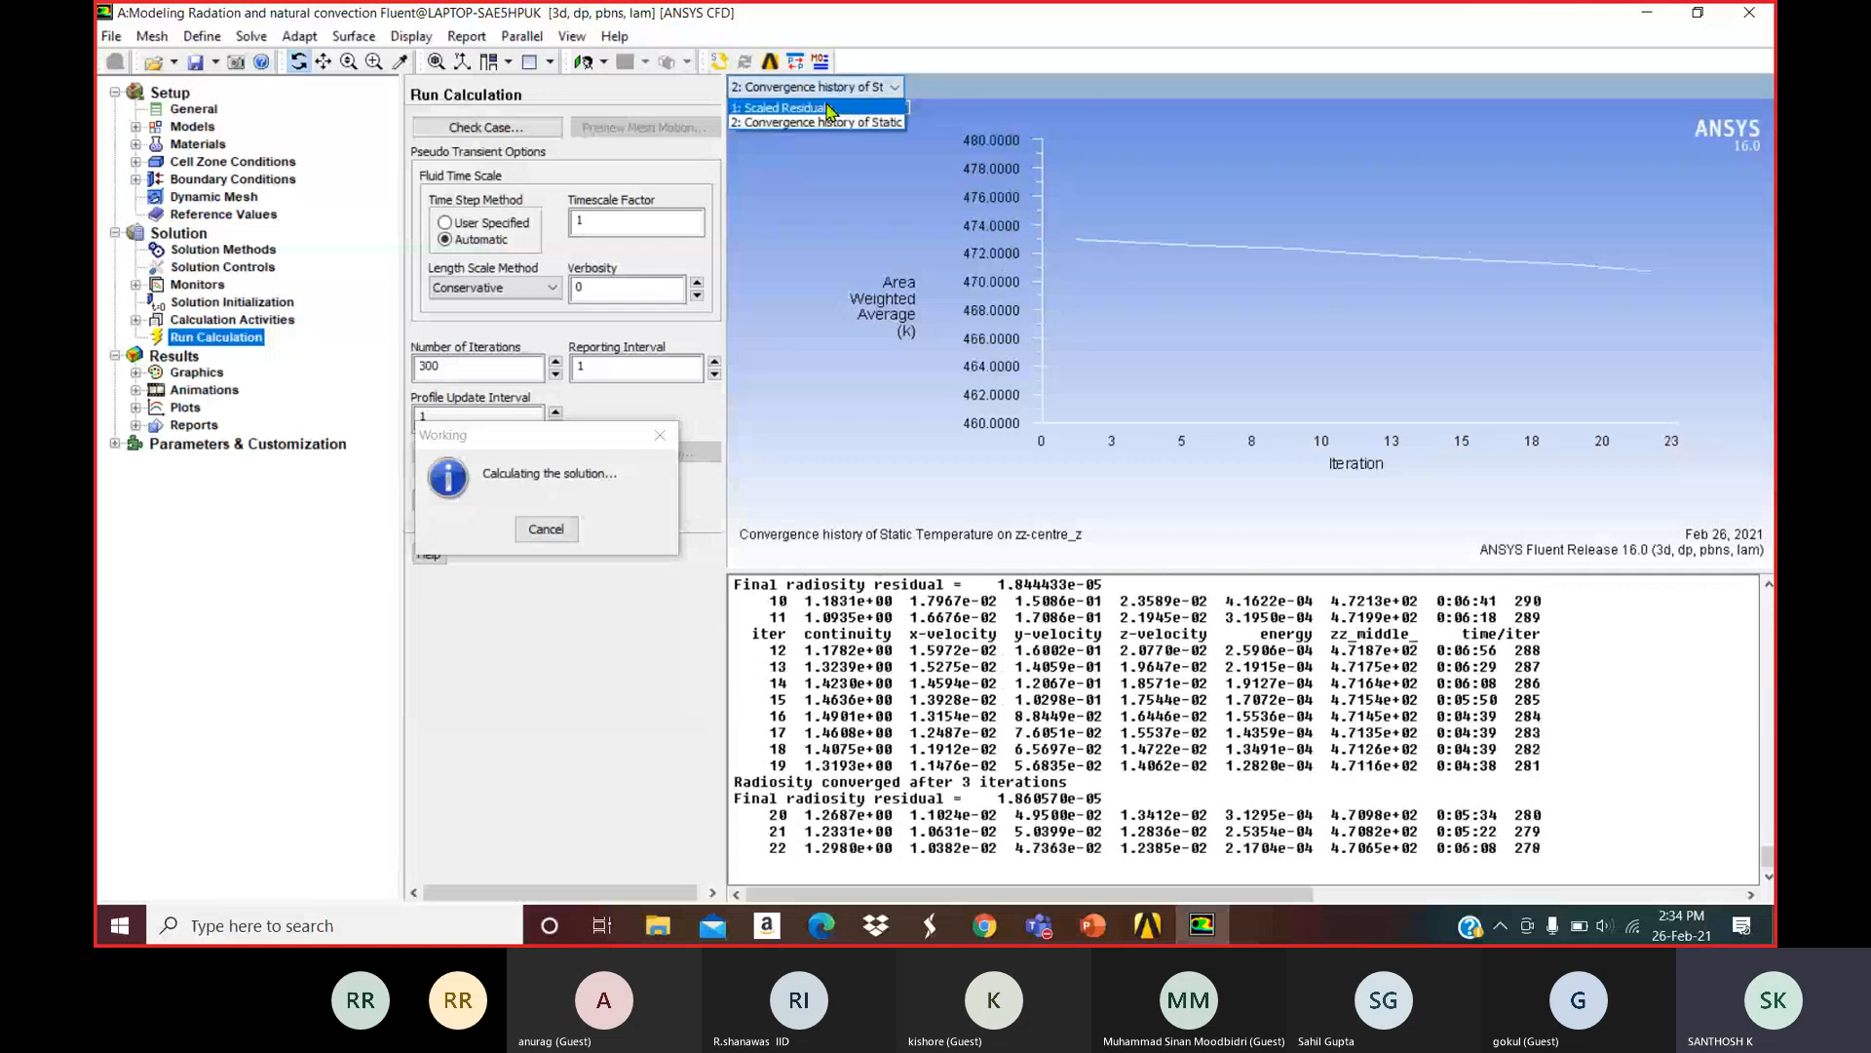
pyautogui.click(828, 109)
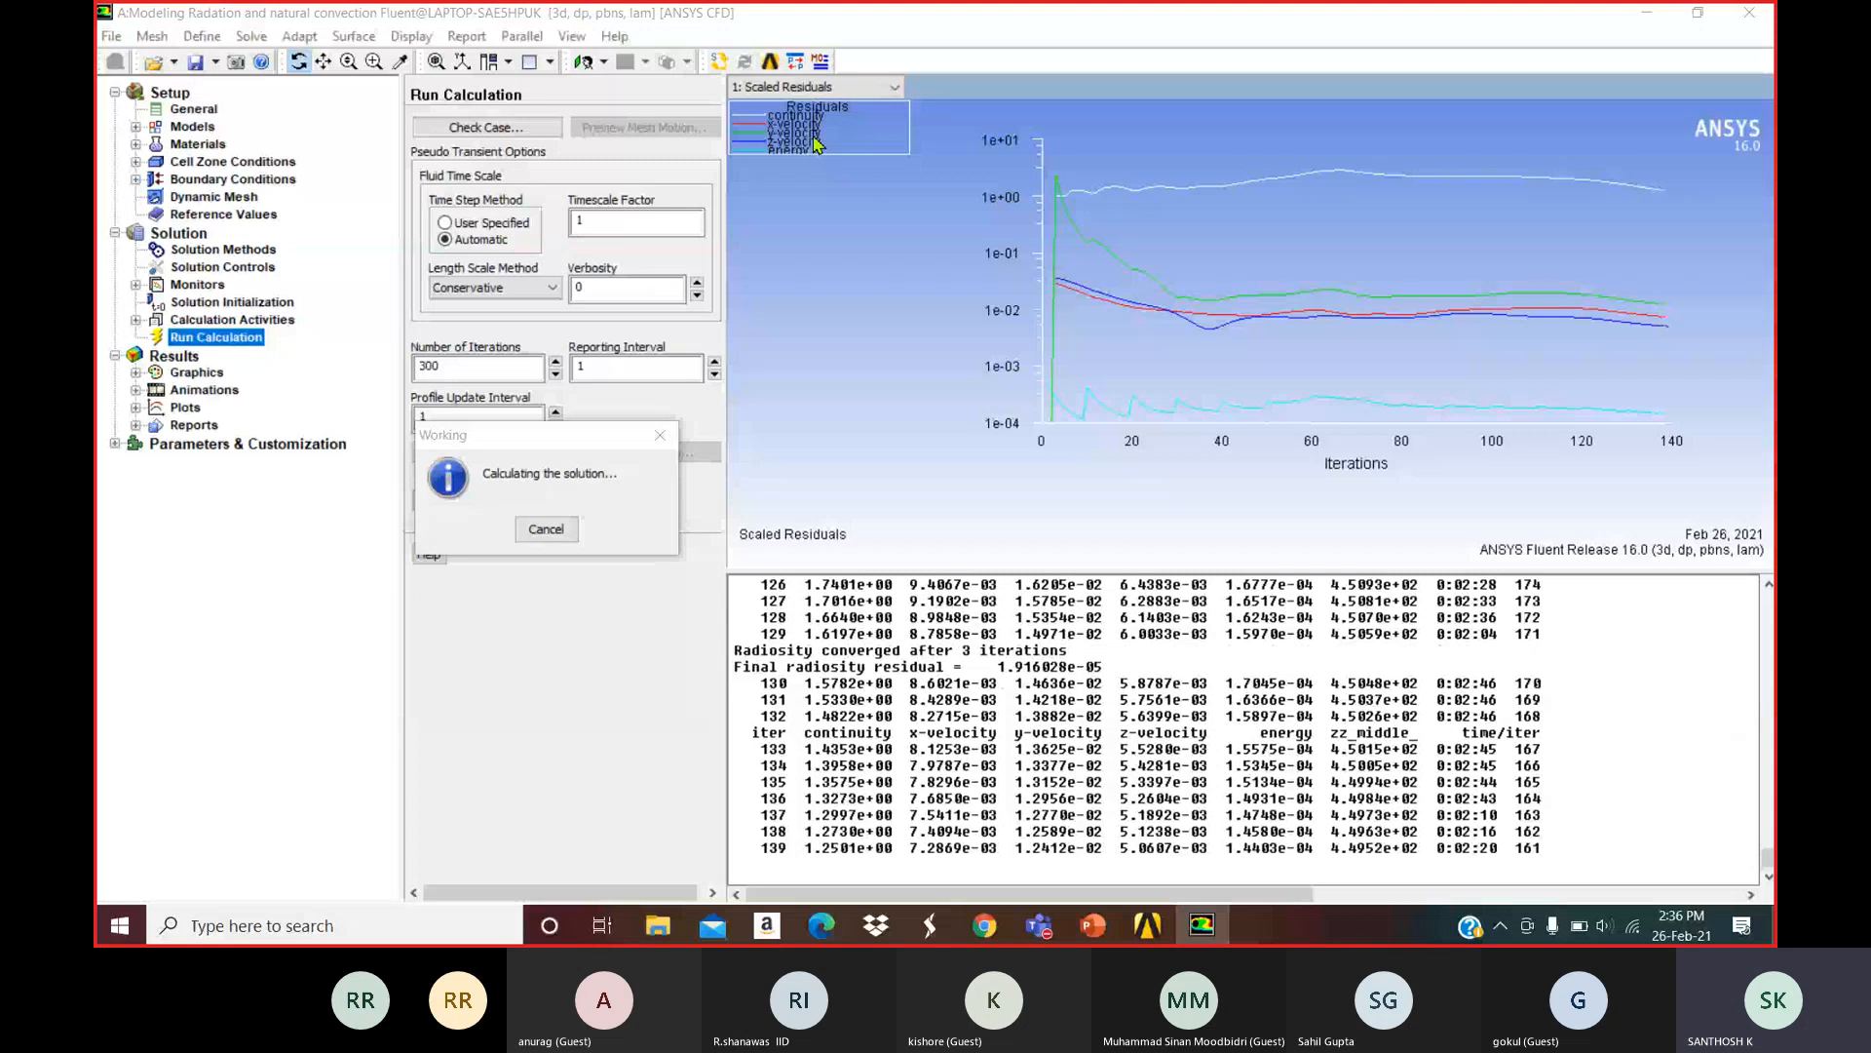
pyautogui.click(810, 87)
pyautogui.click(812, 122)
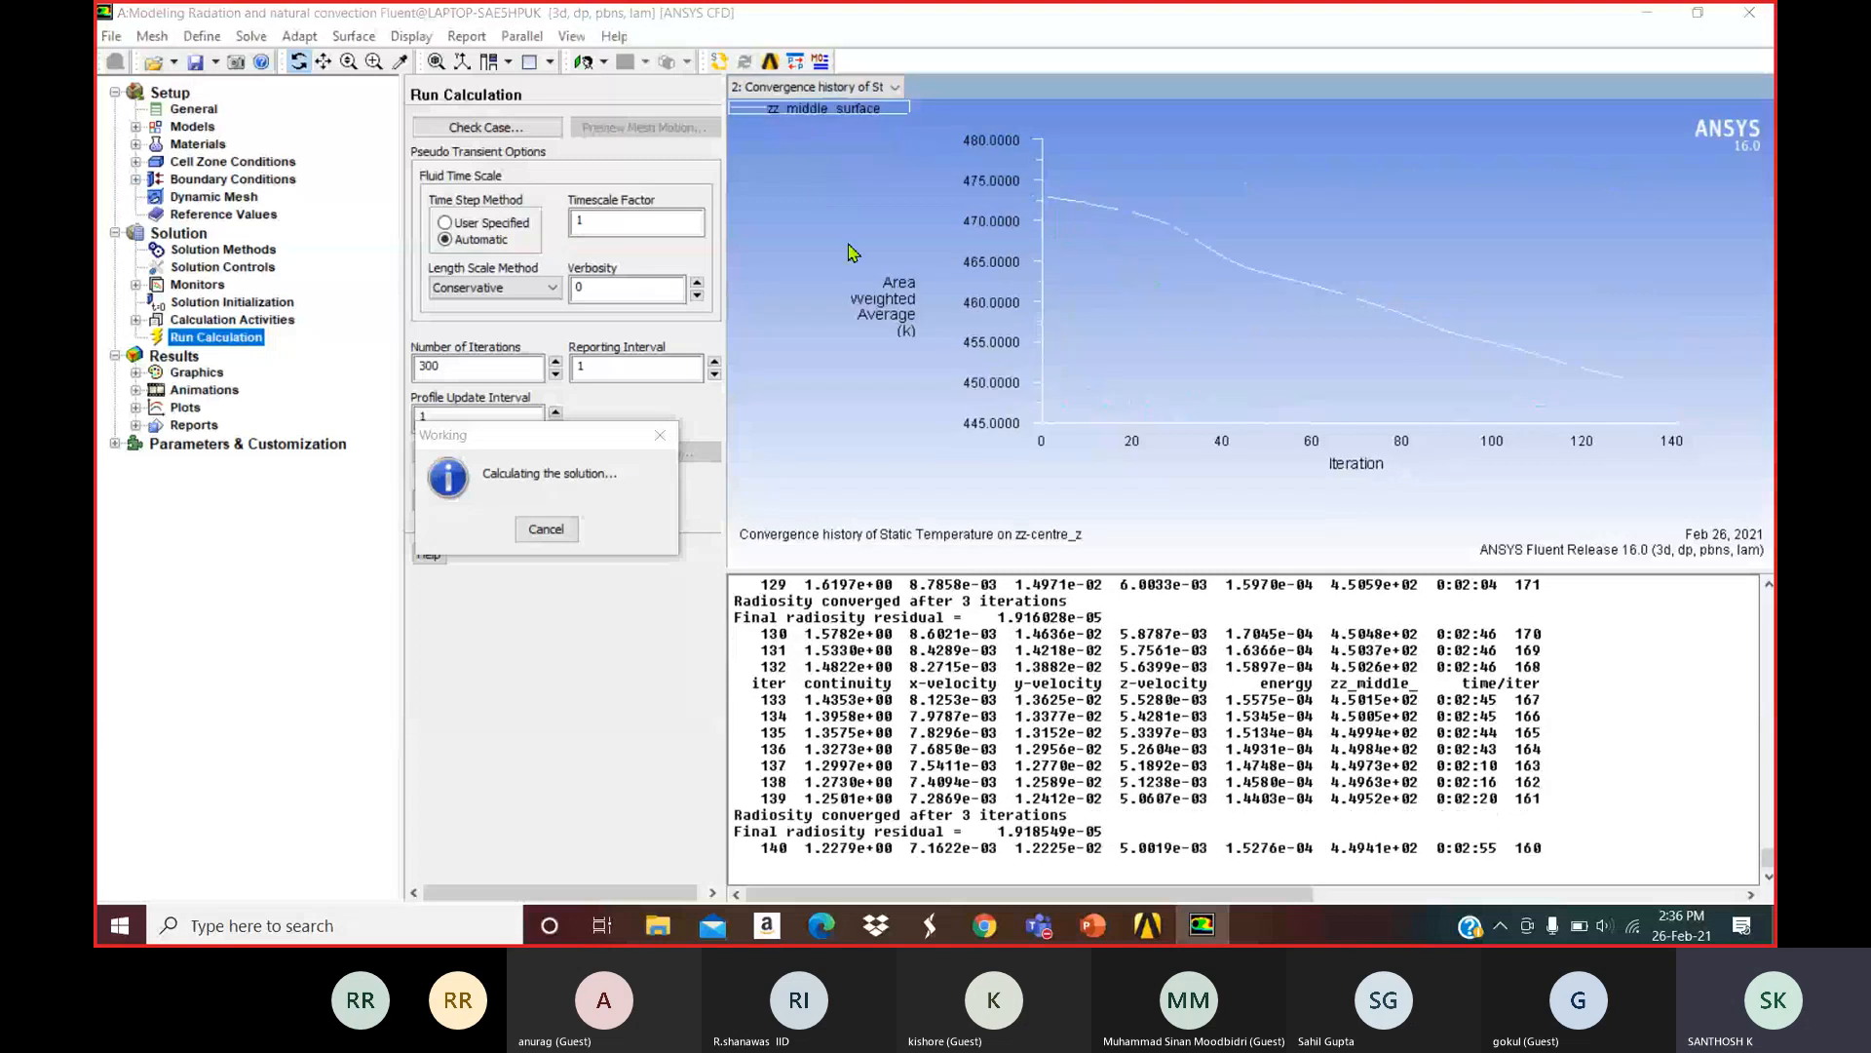
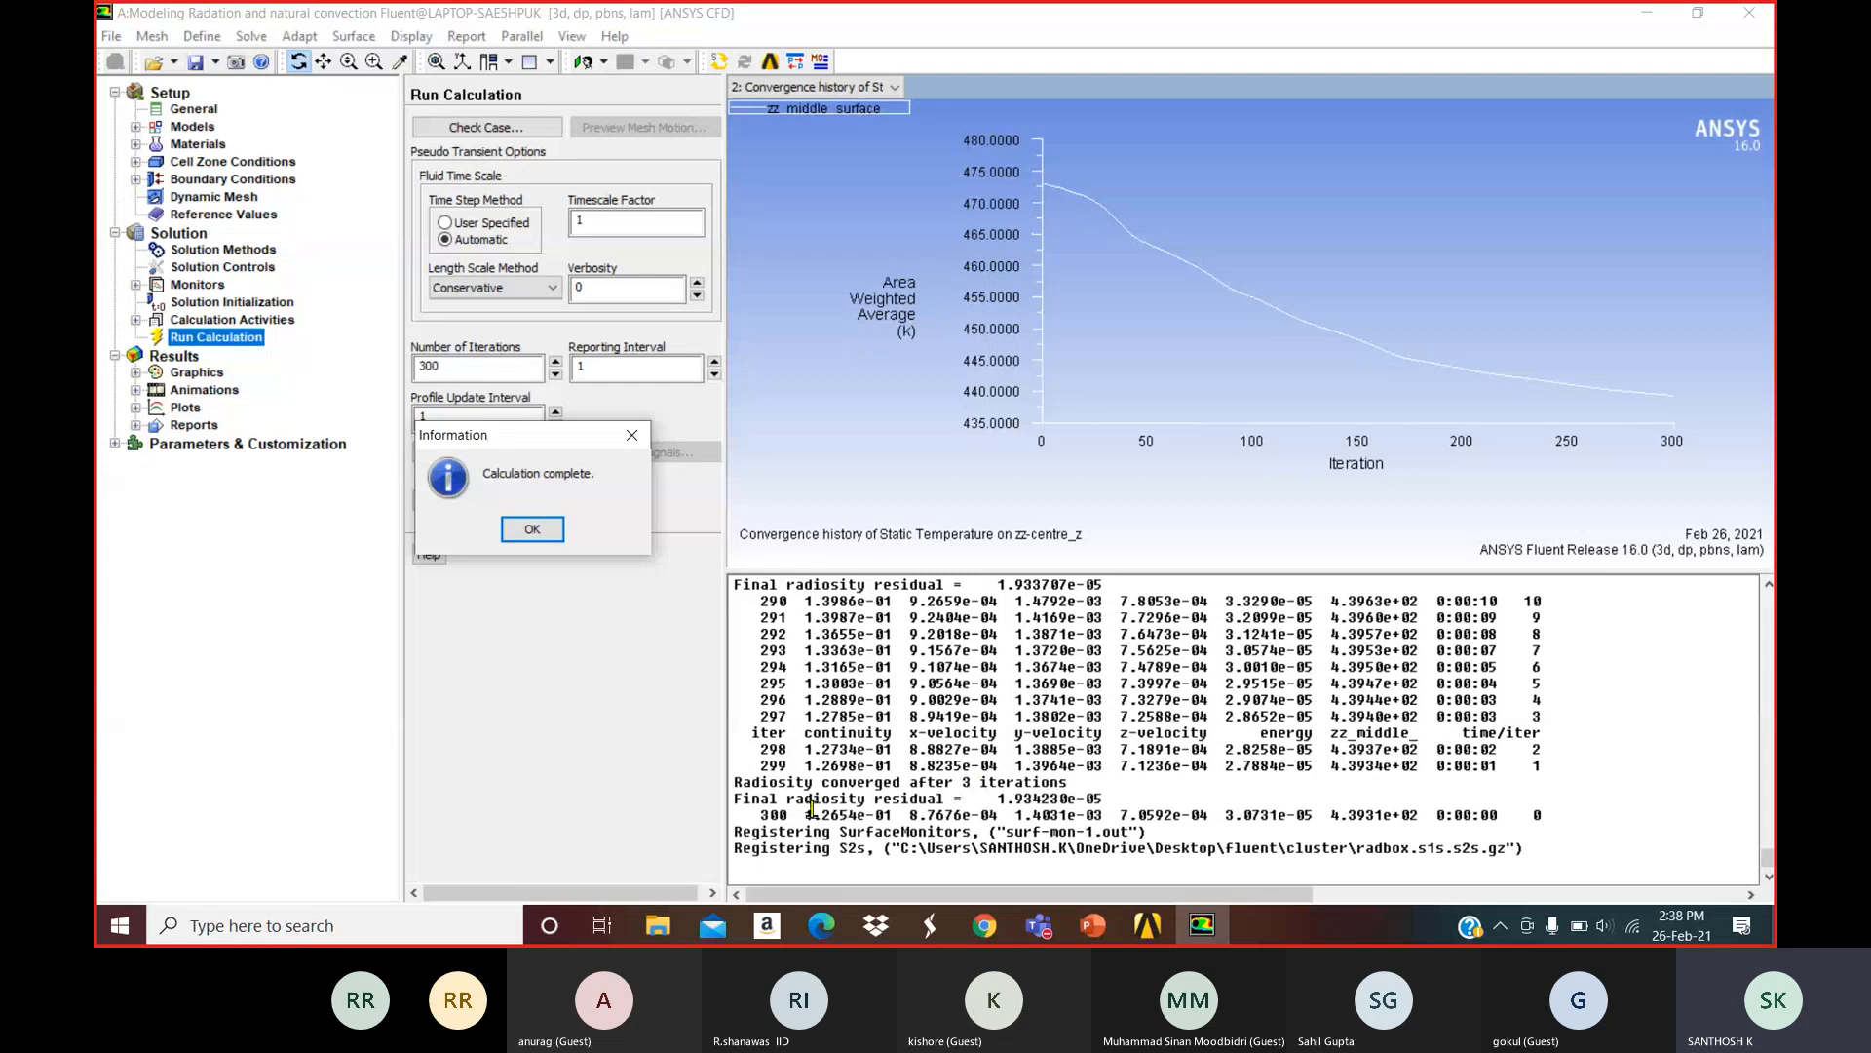
# Examine the final radiosity and residual lines in the console and dismiss the calculation completion message.
pyautogui.moveTo(736, 783); pyautogui.dragTo(935, 784)
pyautogui.click(960, 817)
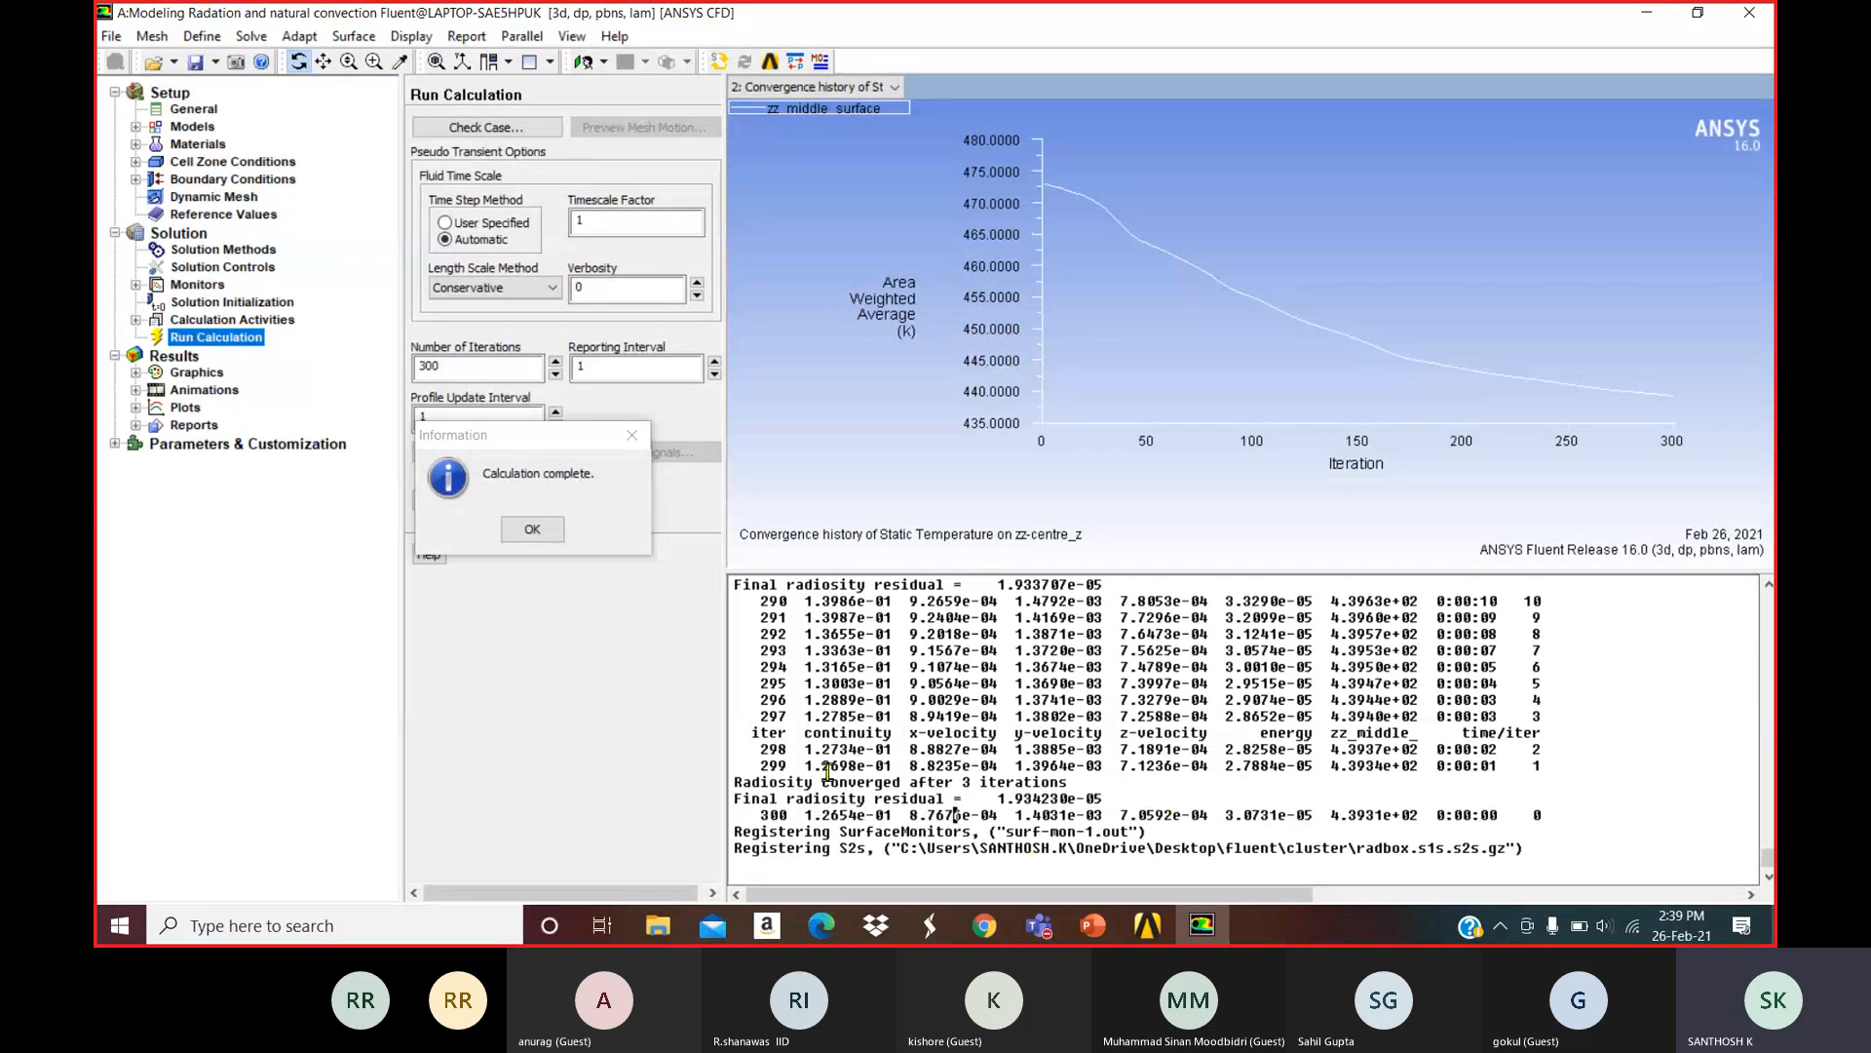
pyautogui.click(534, 530)
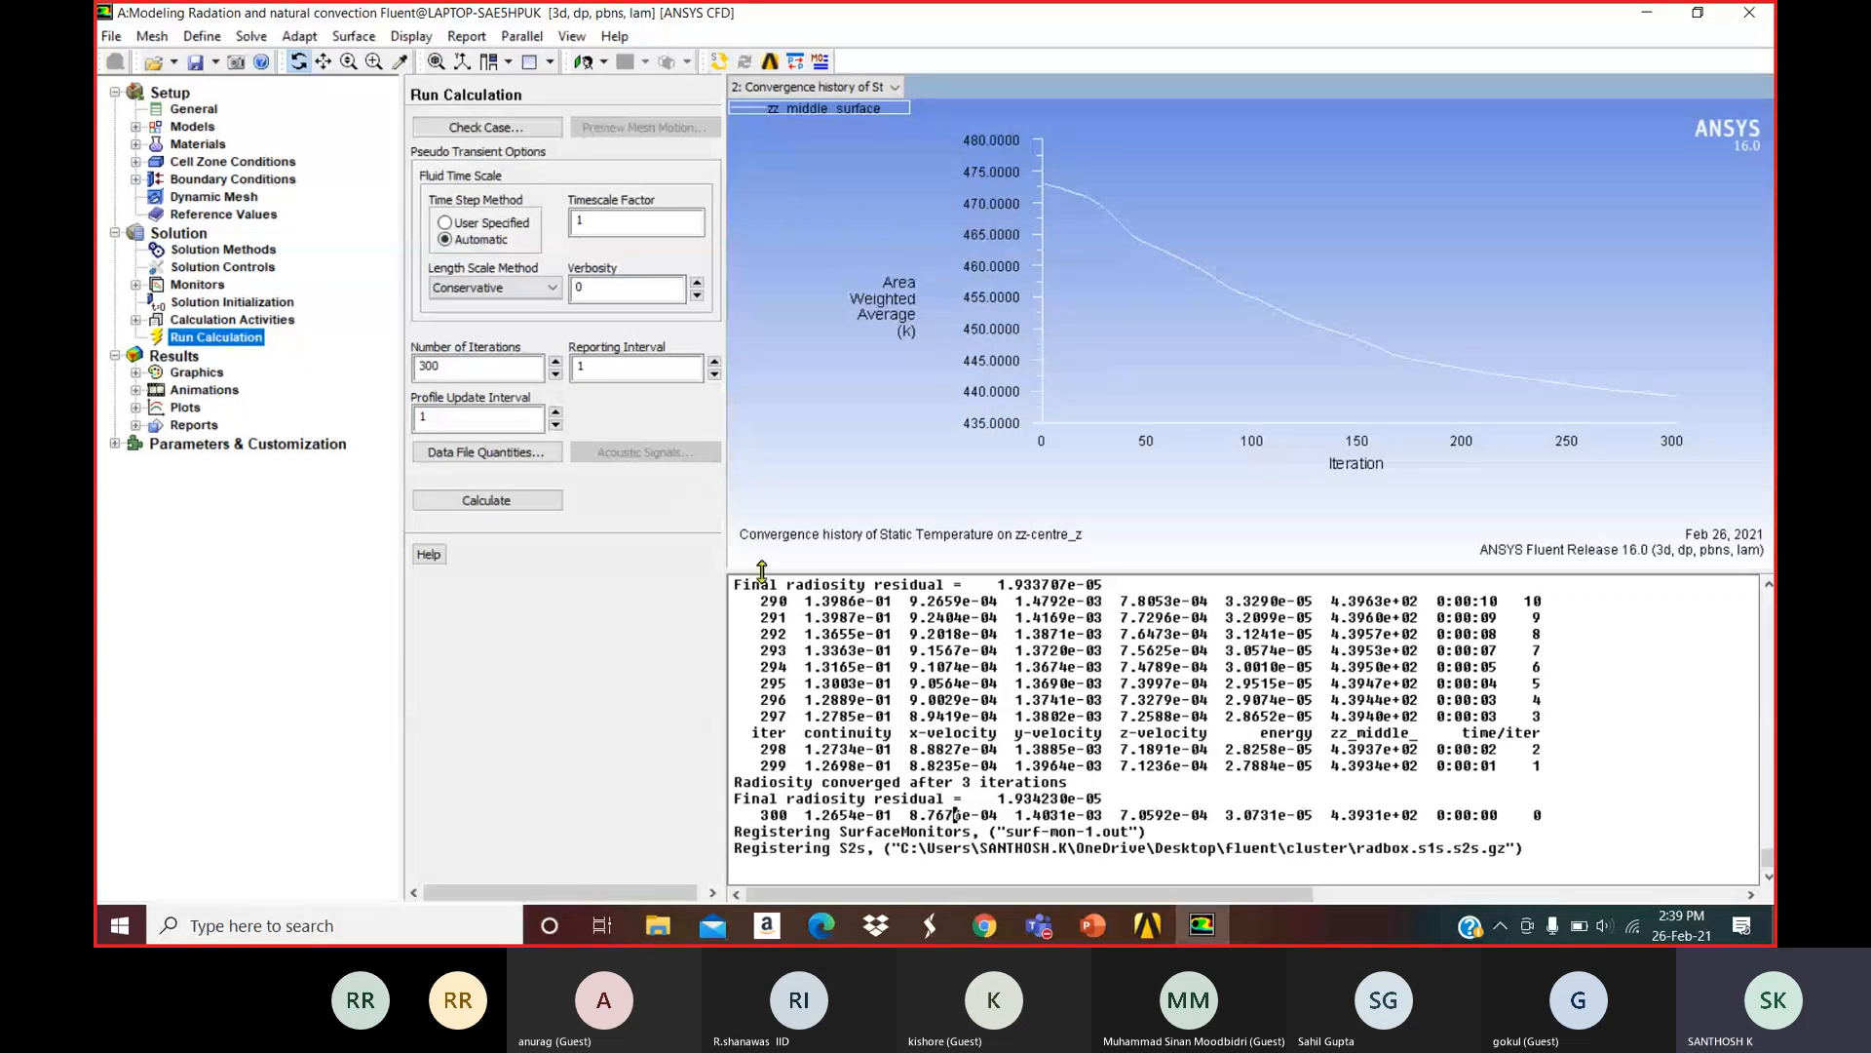
# Display filled contours of static temperature on the zz-centre_z surface.
pyautogui.click(199, 374)
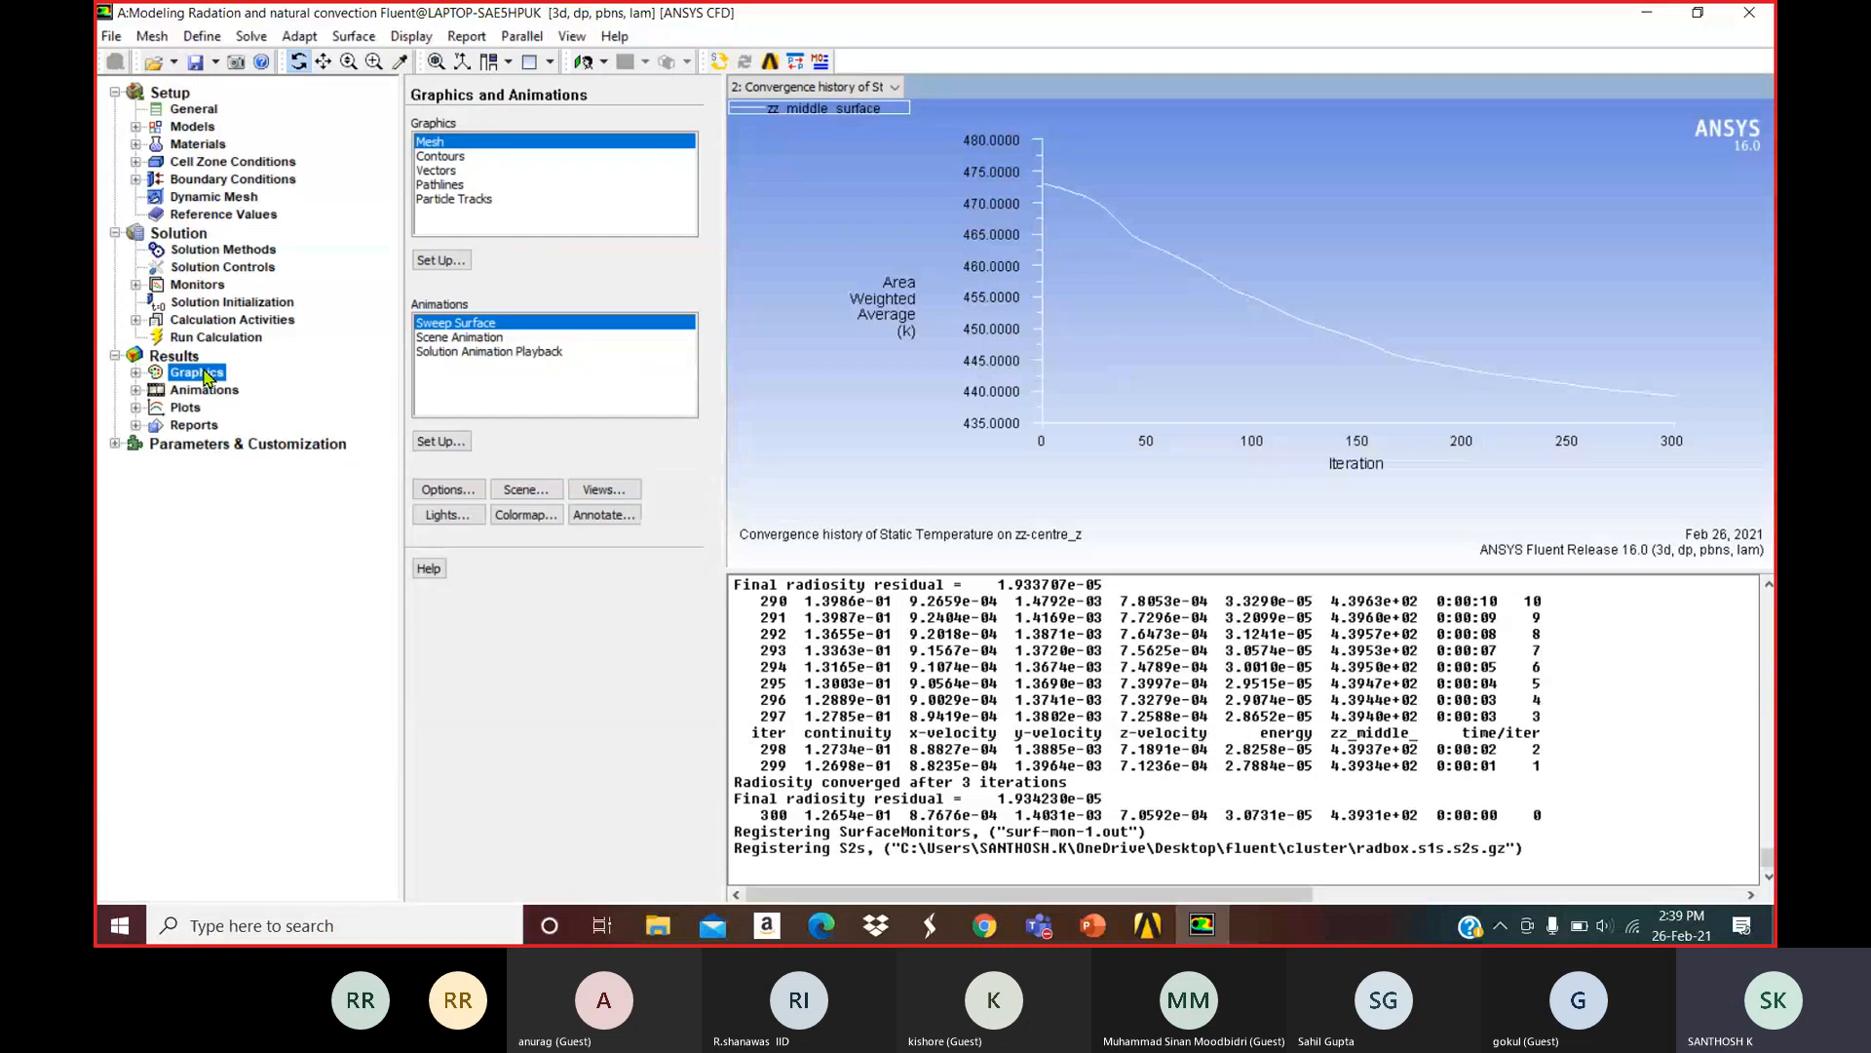
pyautogui.click(440, 156)
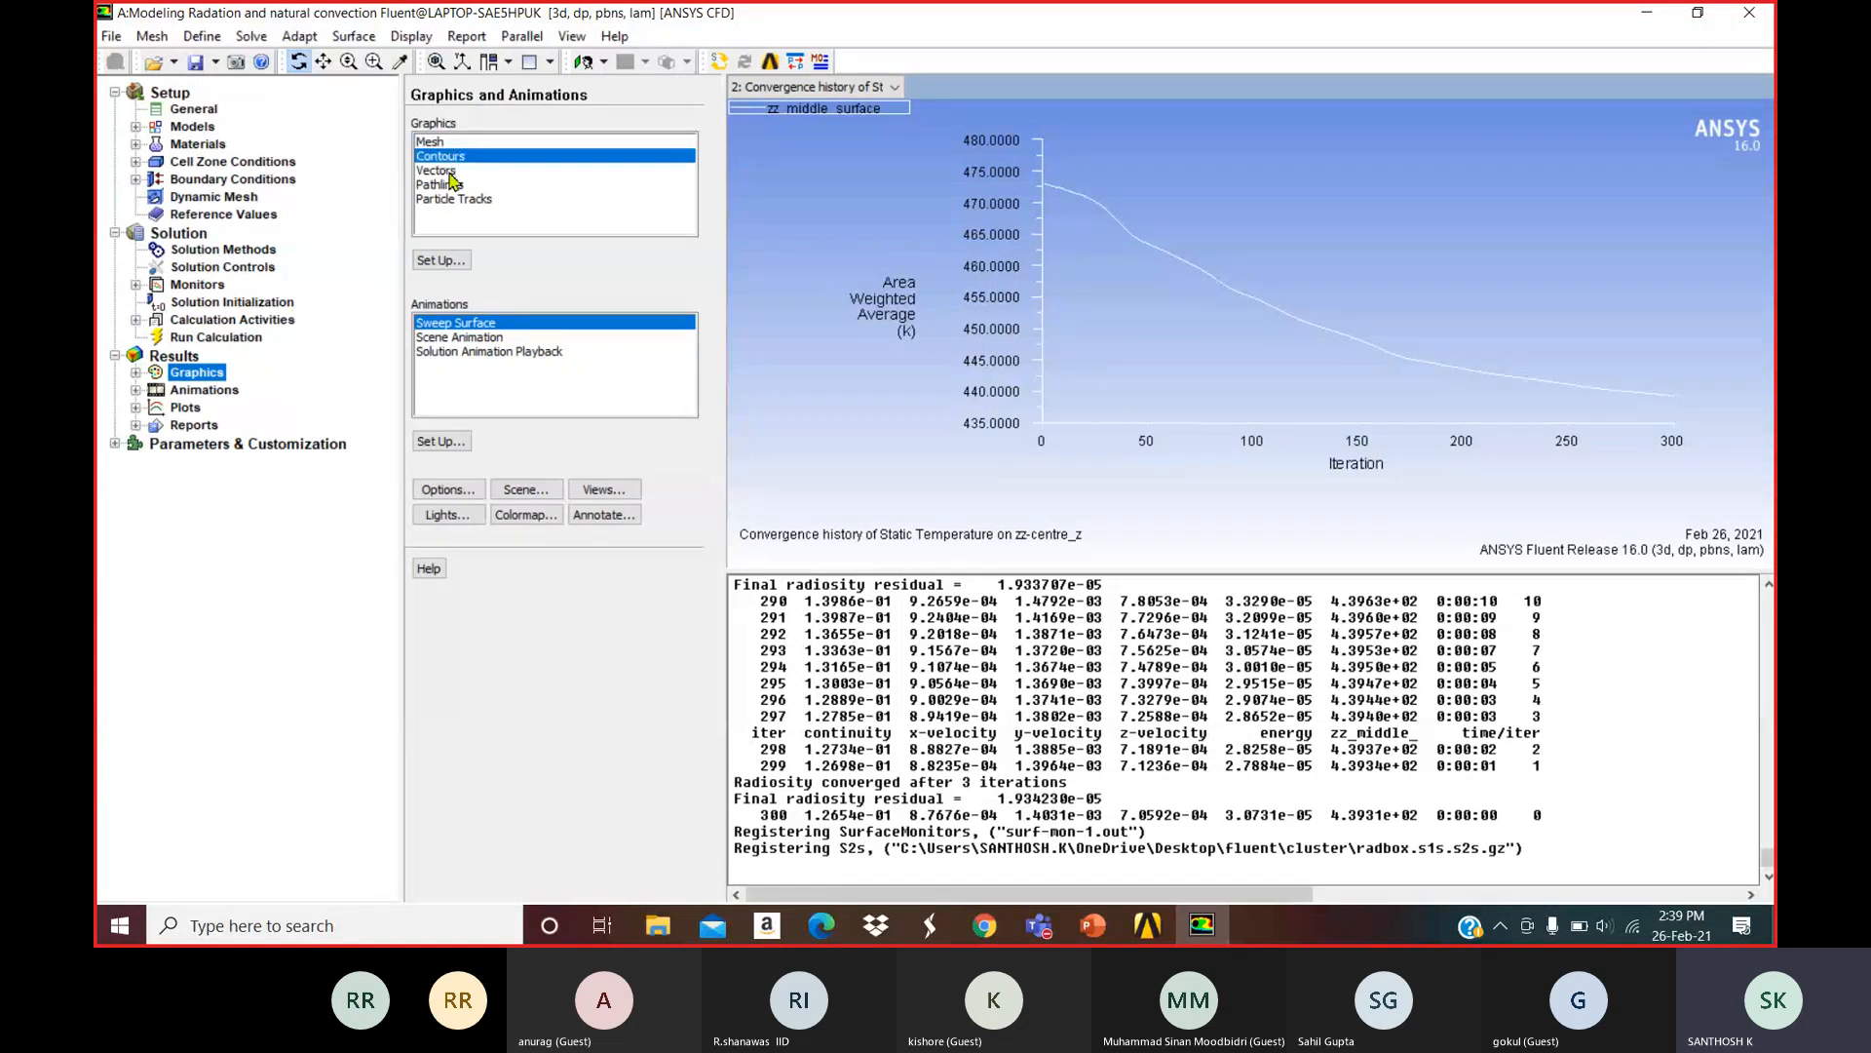
pyautogui.click(441, 261)
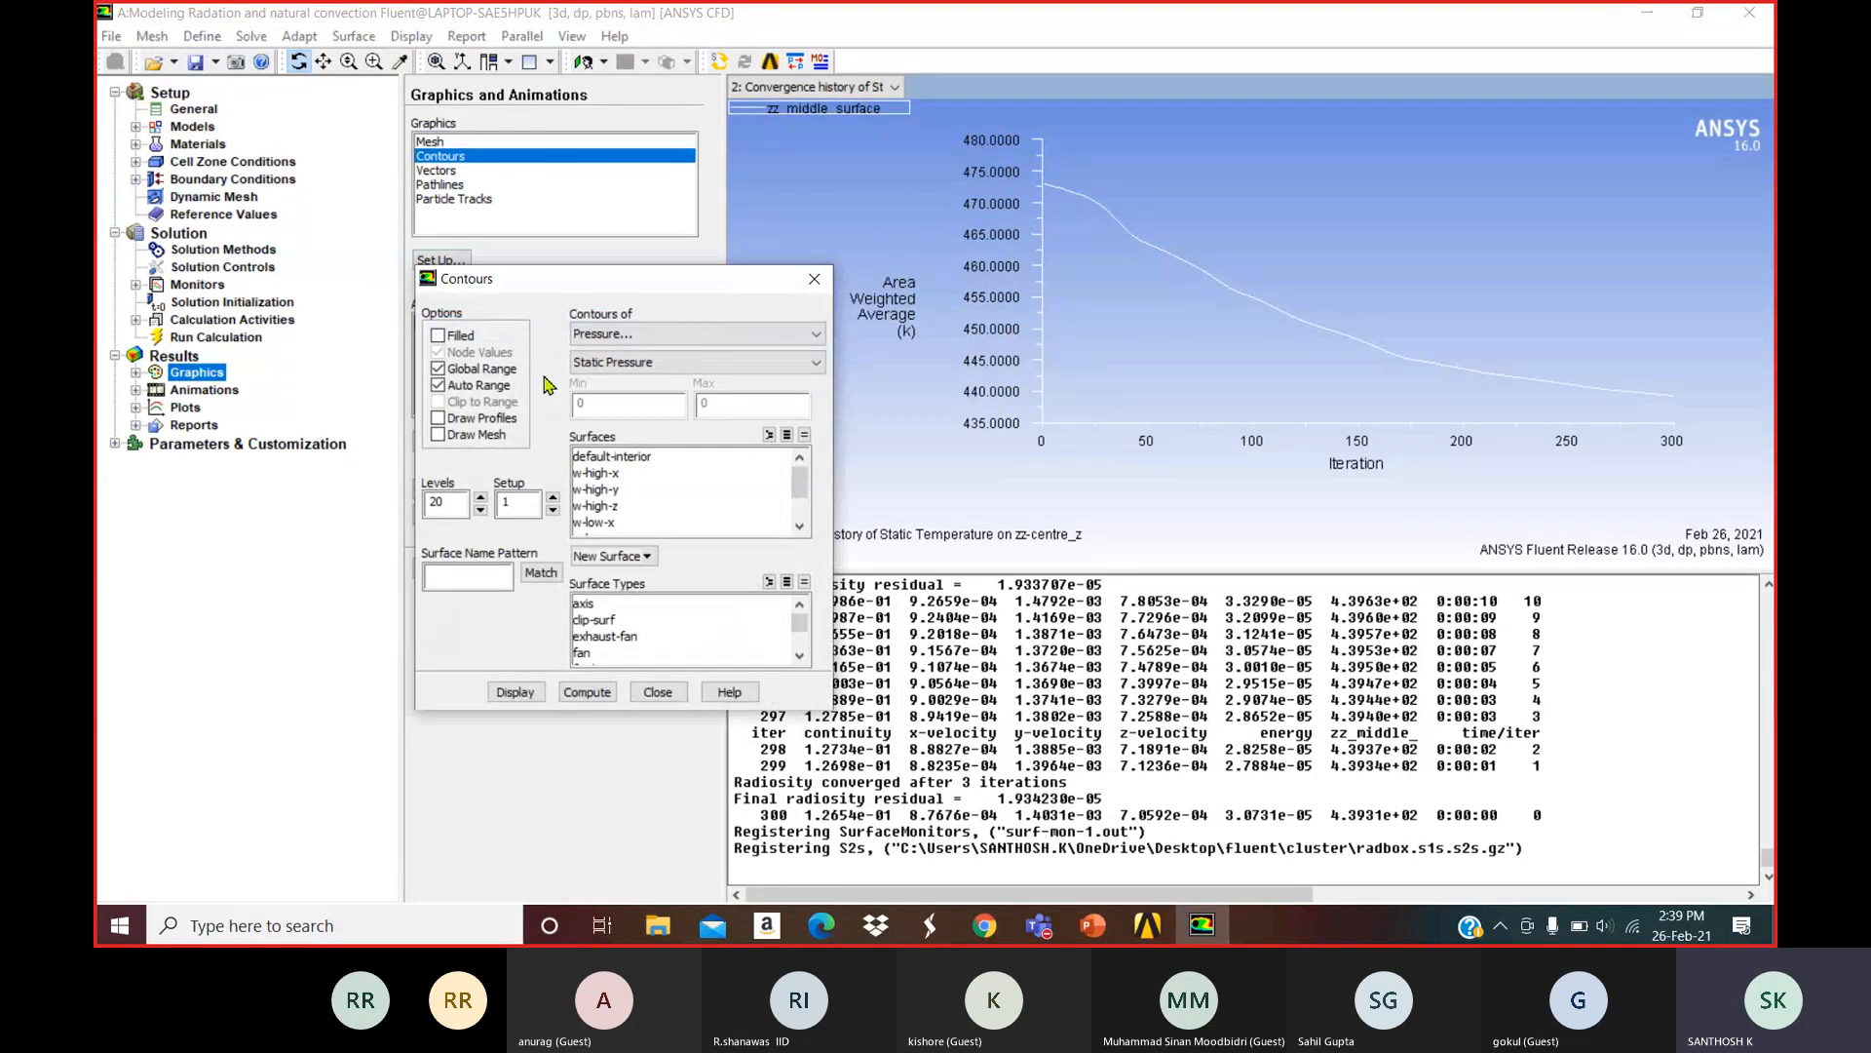
pyautogui.click(438, 336)
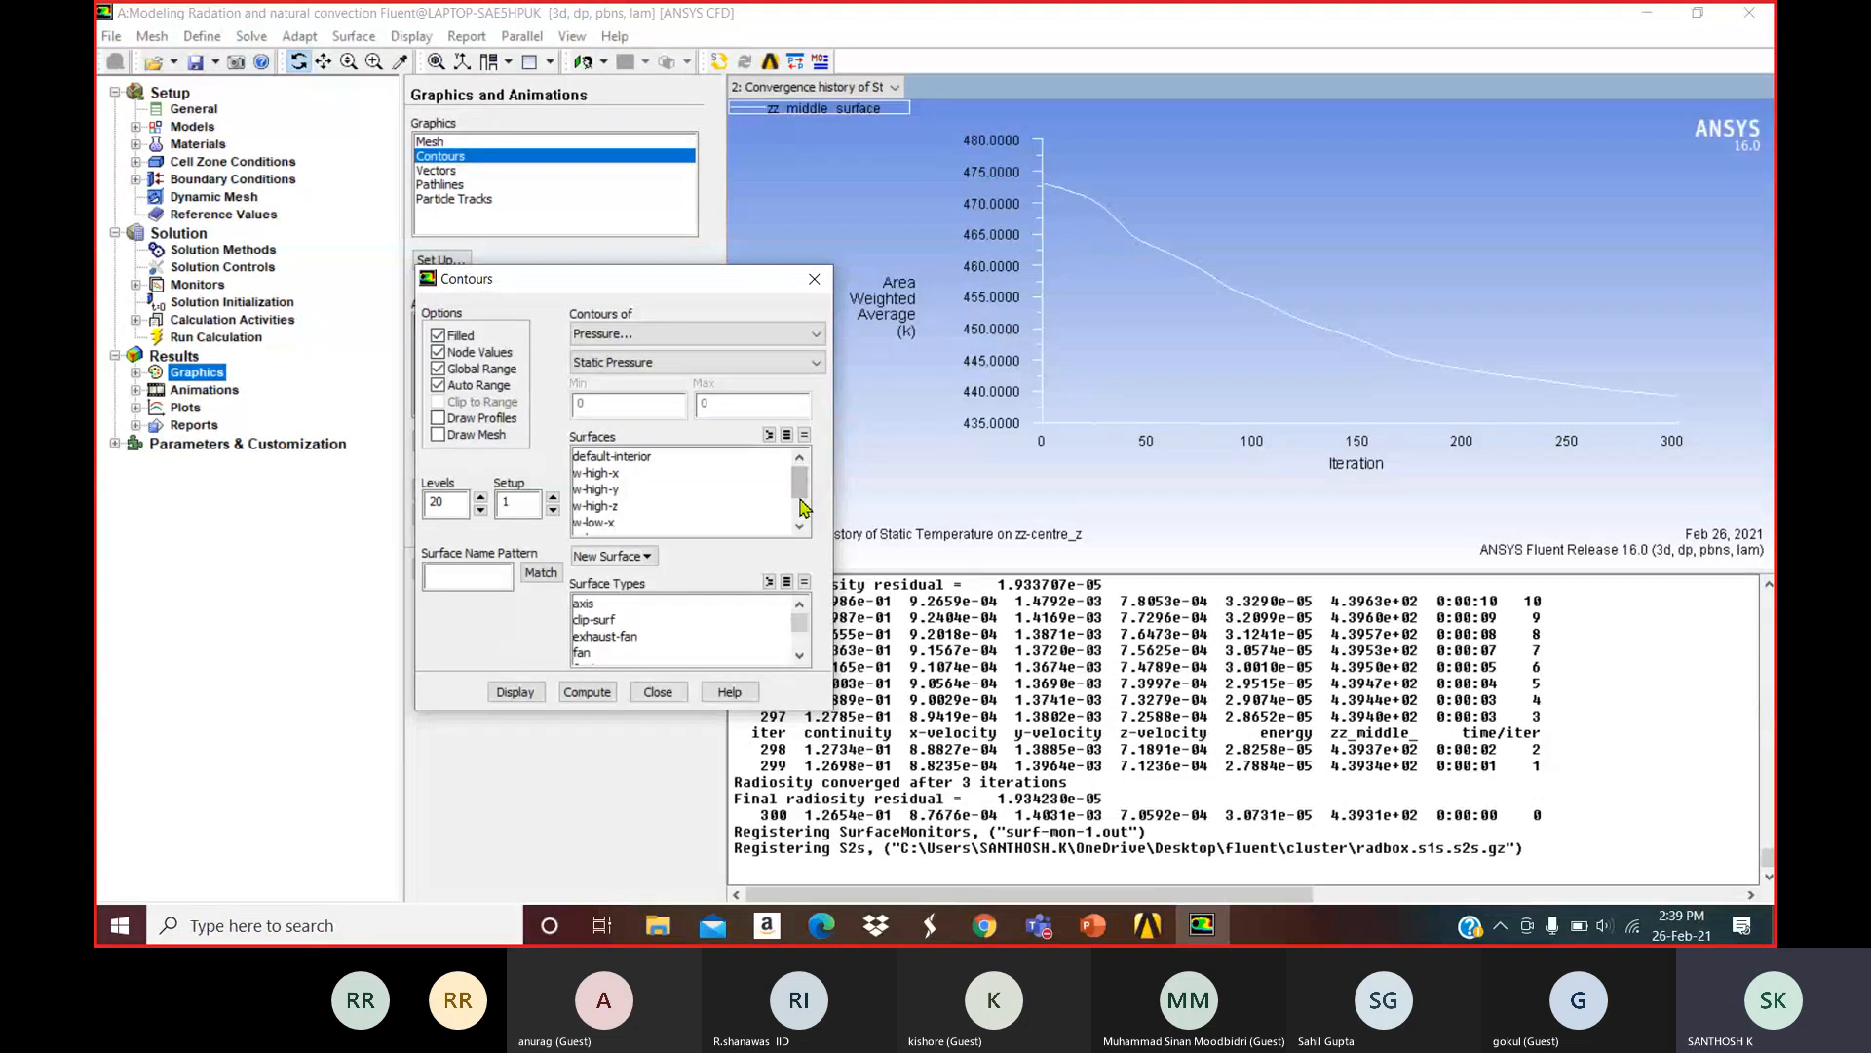
pyautogui.scroll(-1, 794, 497)
pyautogui.click(719, 334)
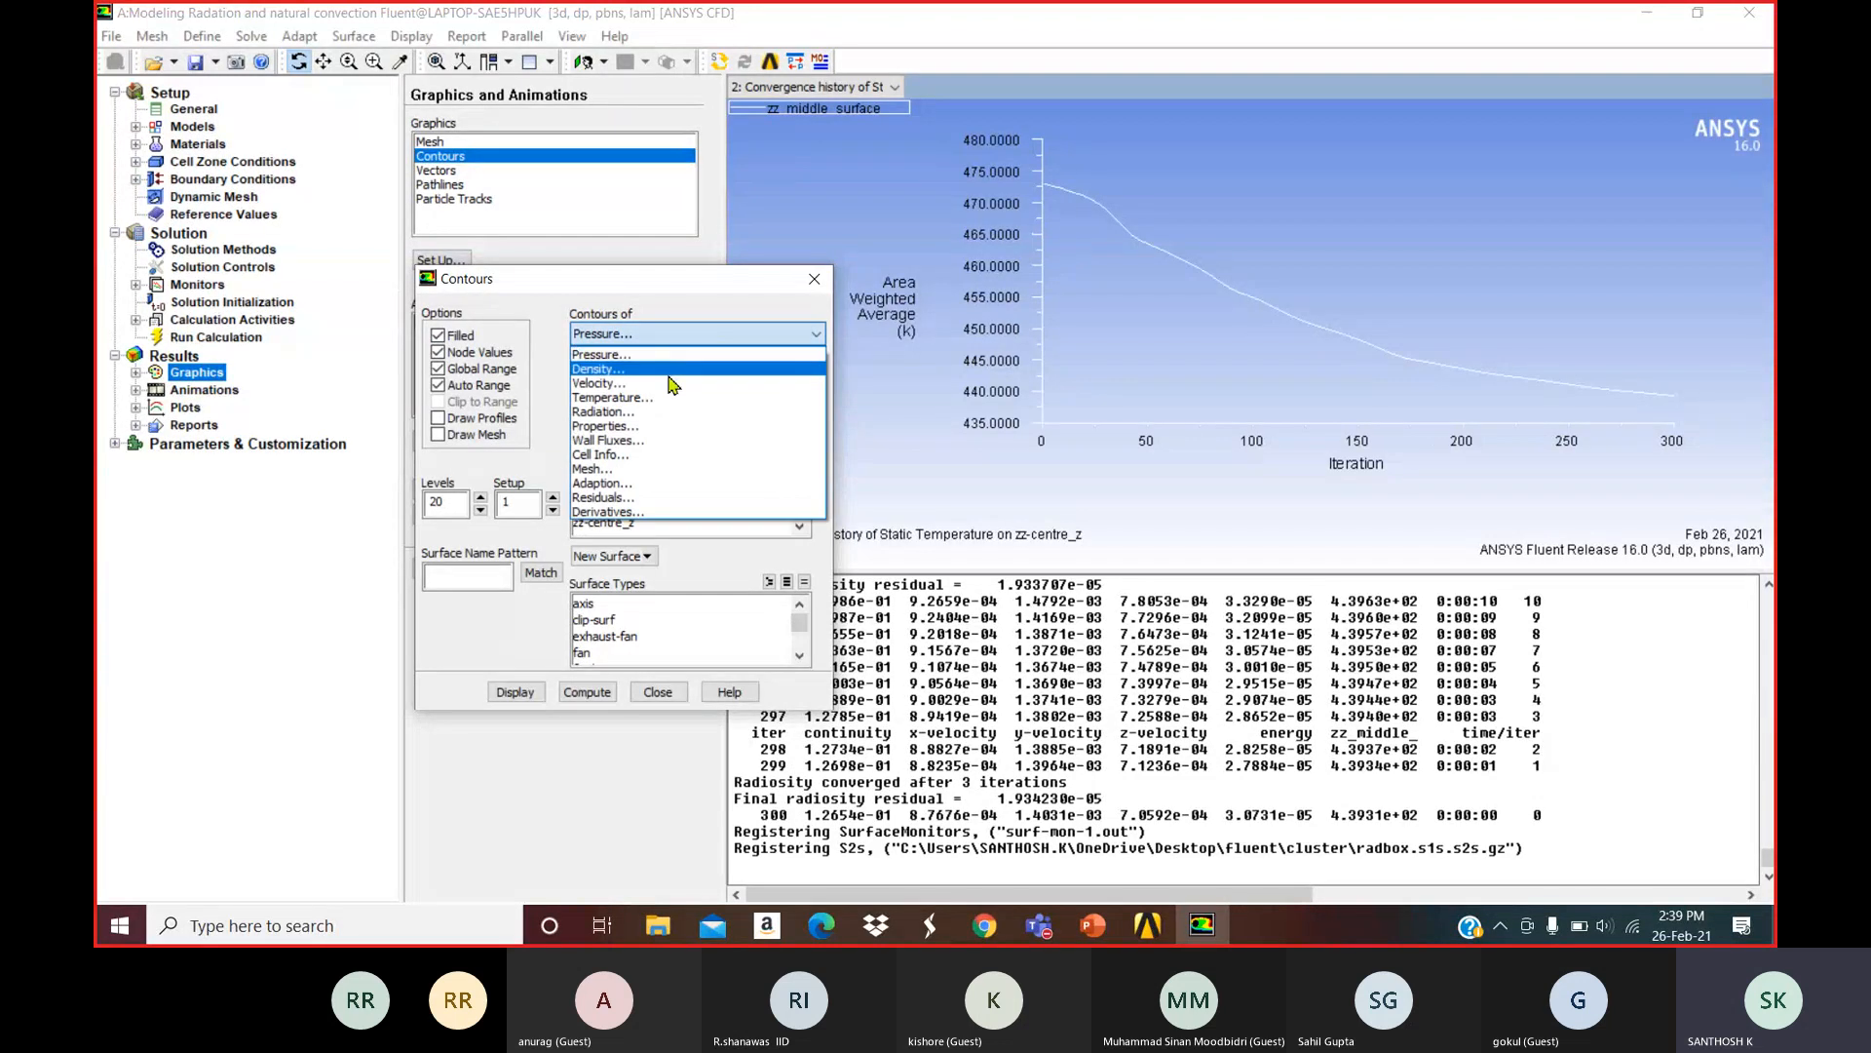
pyautogui.click(682, 355)
pyautogui.click(609, 524)
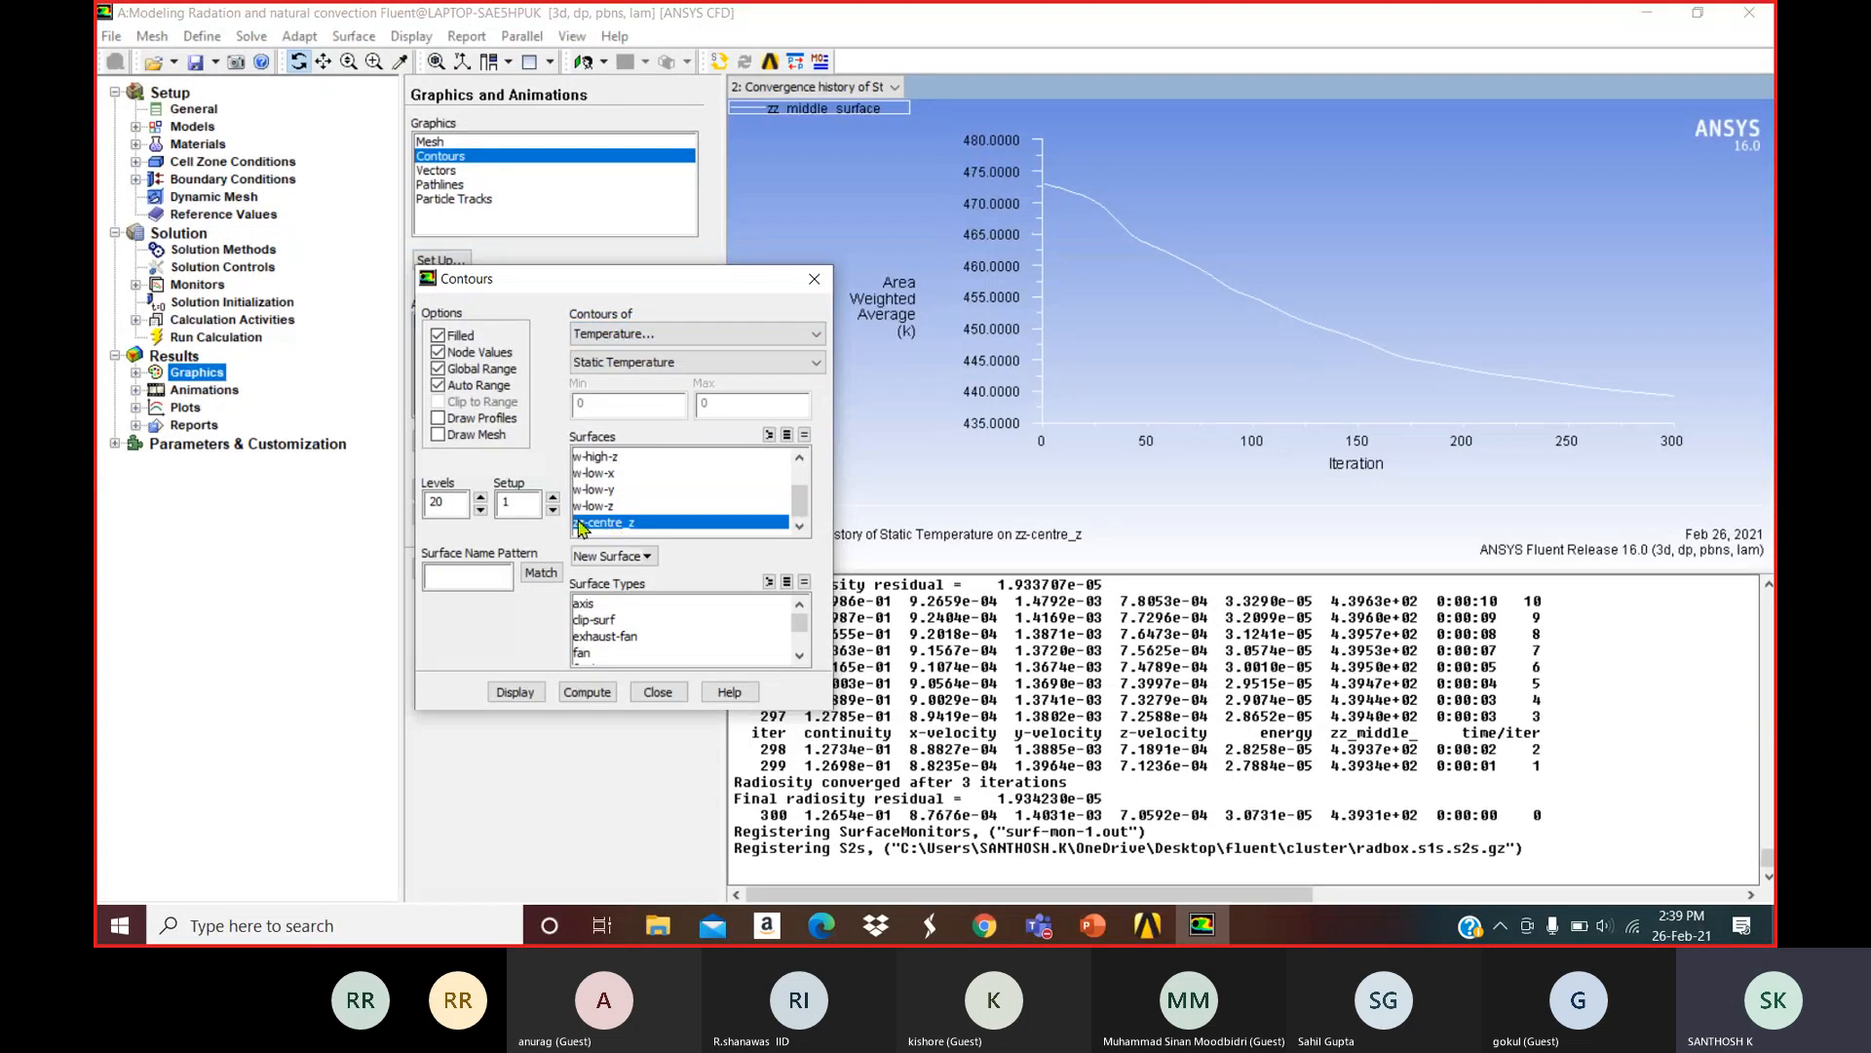
pyautogui.click(514, 693)
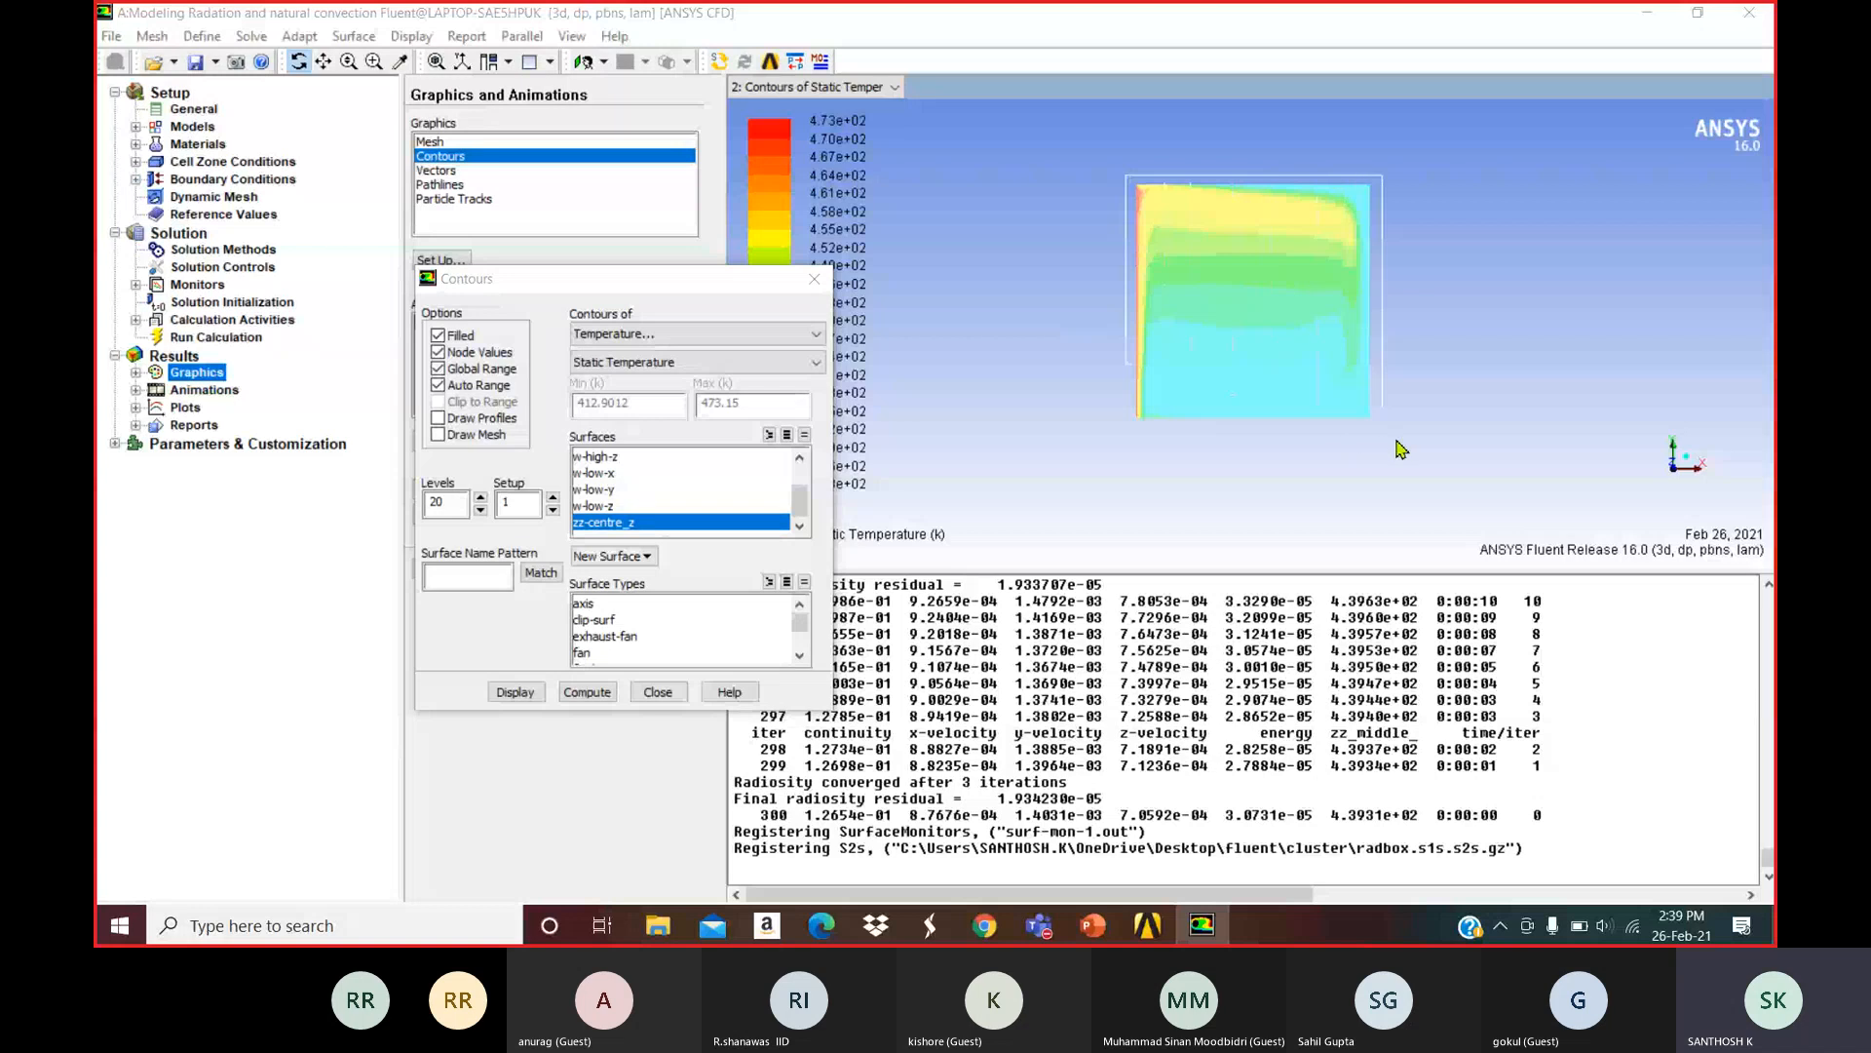
pyautogui.scroll(2, 1400, 449)
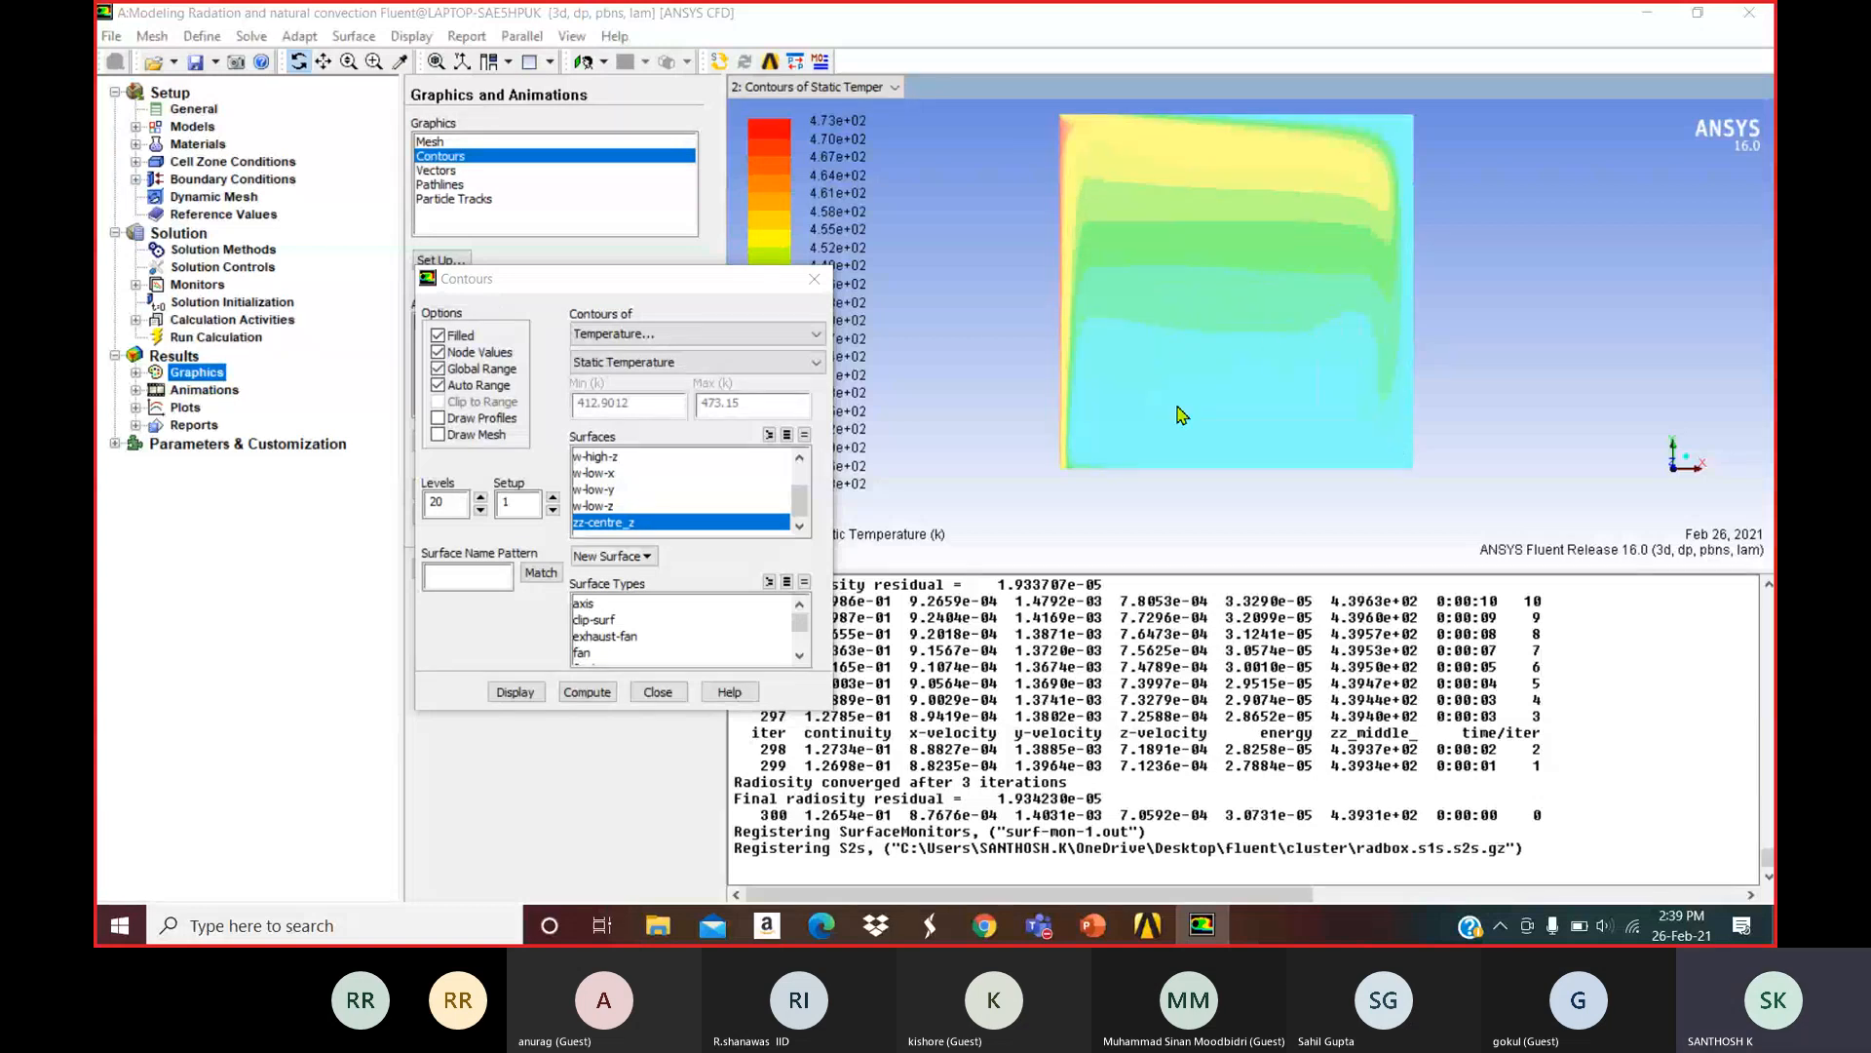
# Turn off Auto Range, set the contour minimum to 421 K and redisplay static temperature on zz-centre_z.
pyautogui.click(440, 387)
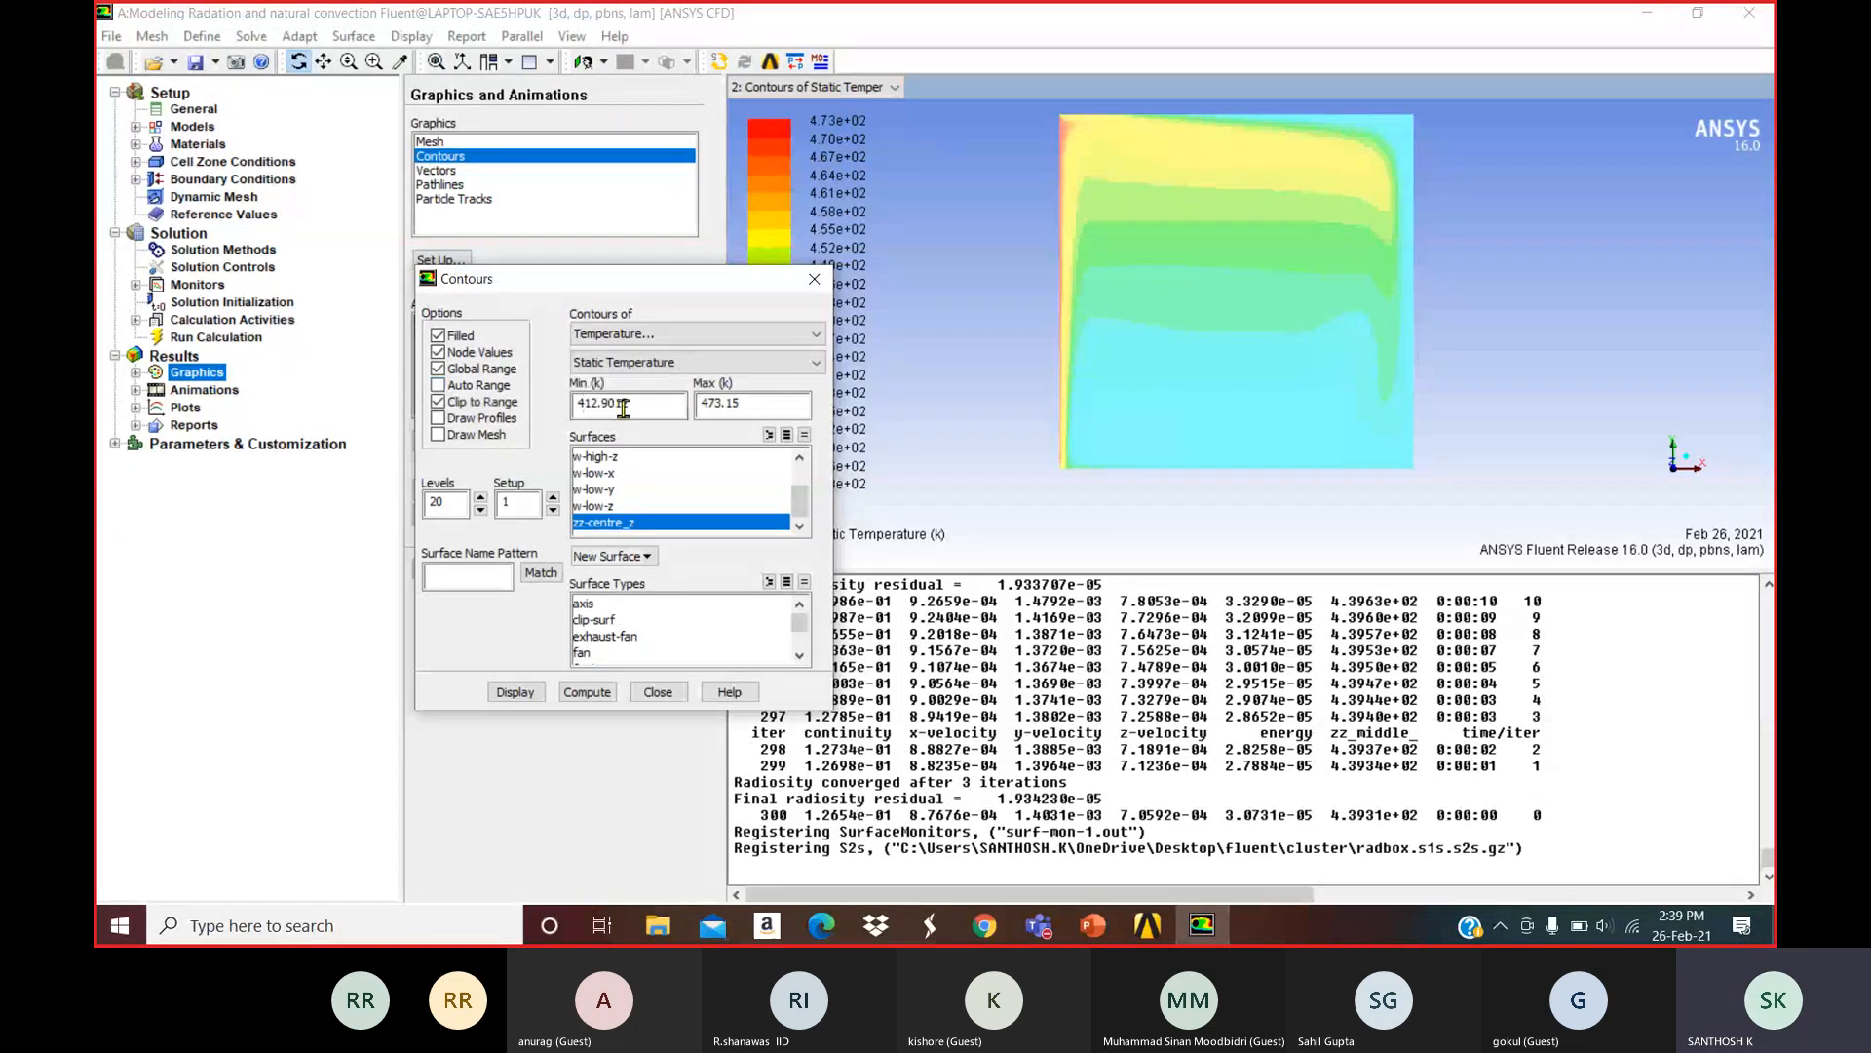
pyautogui.moveTo(656, 407); pyautogui.dragTo(497, 392)
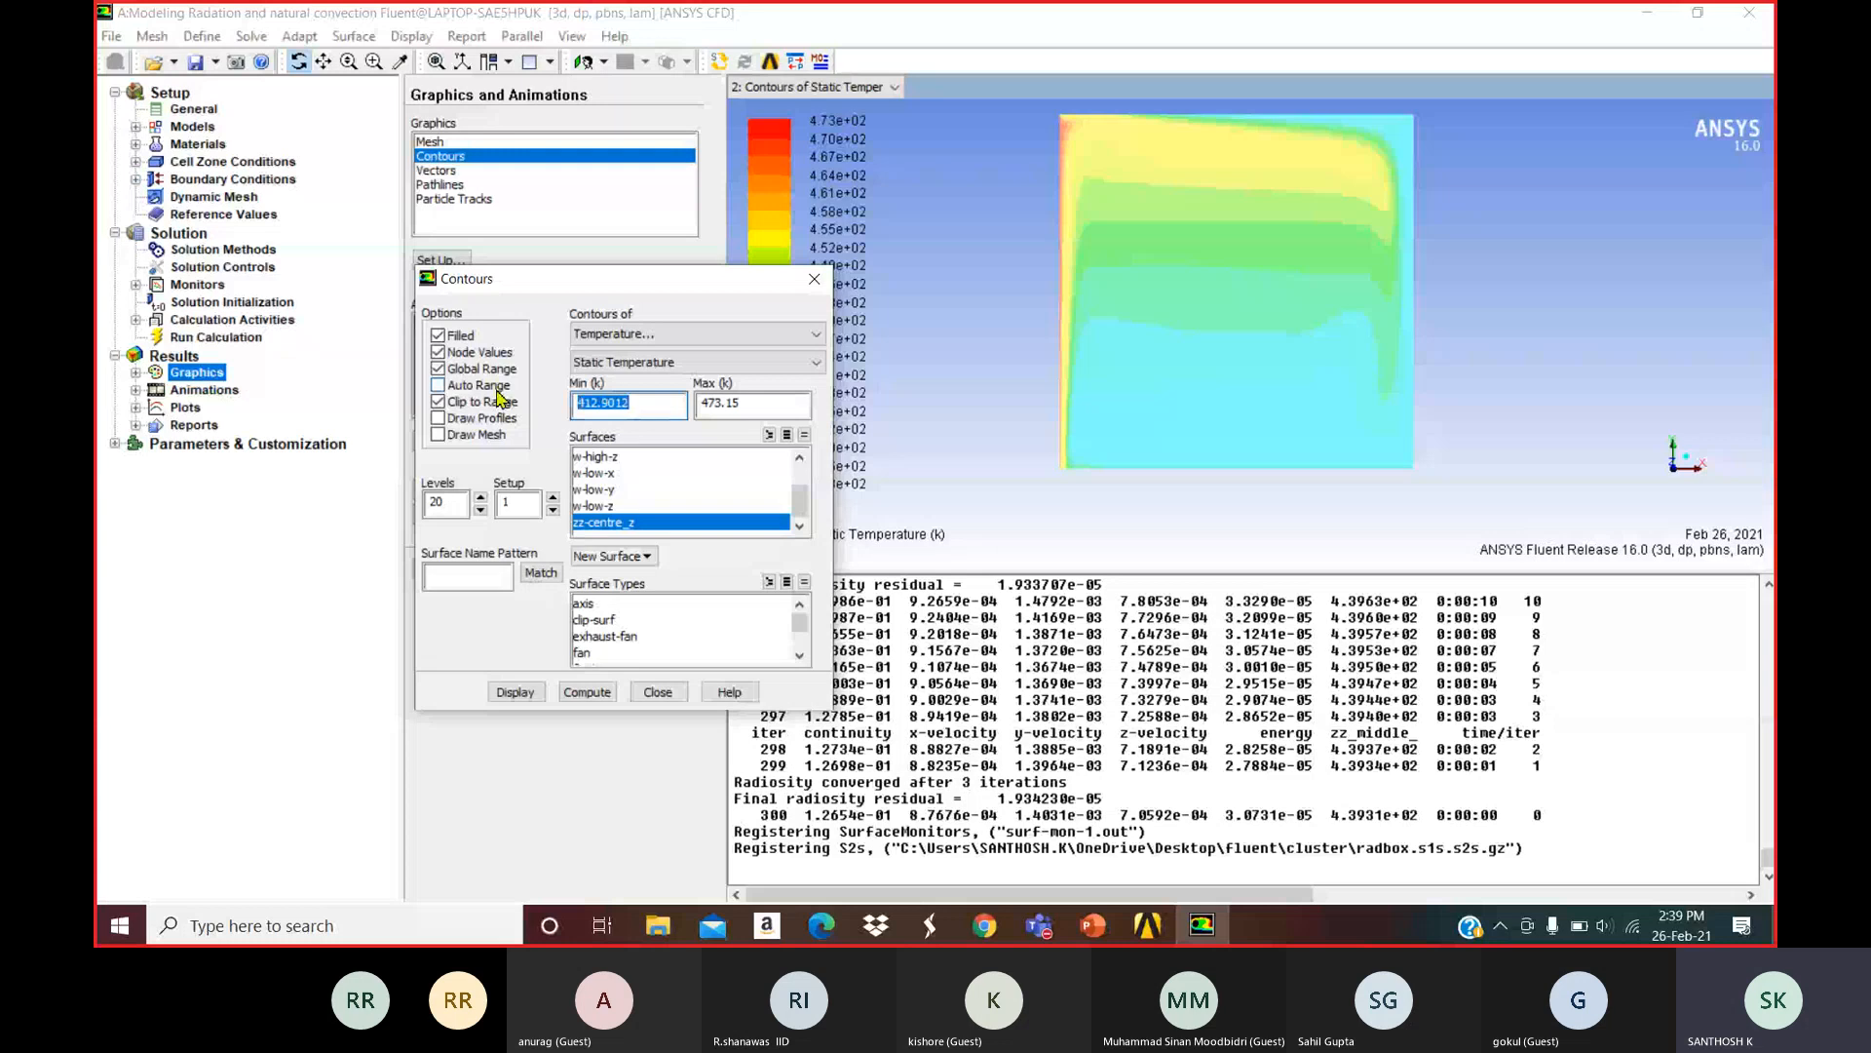
pyautogui.write('421')
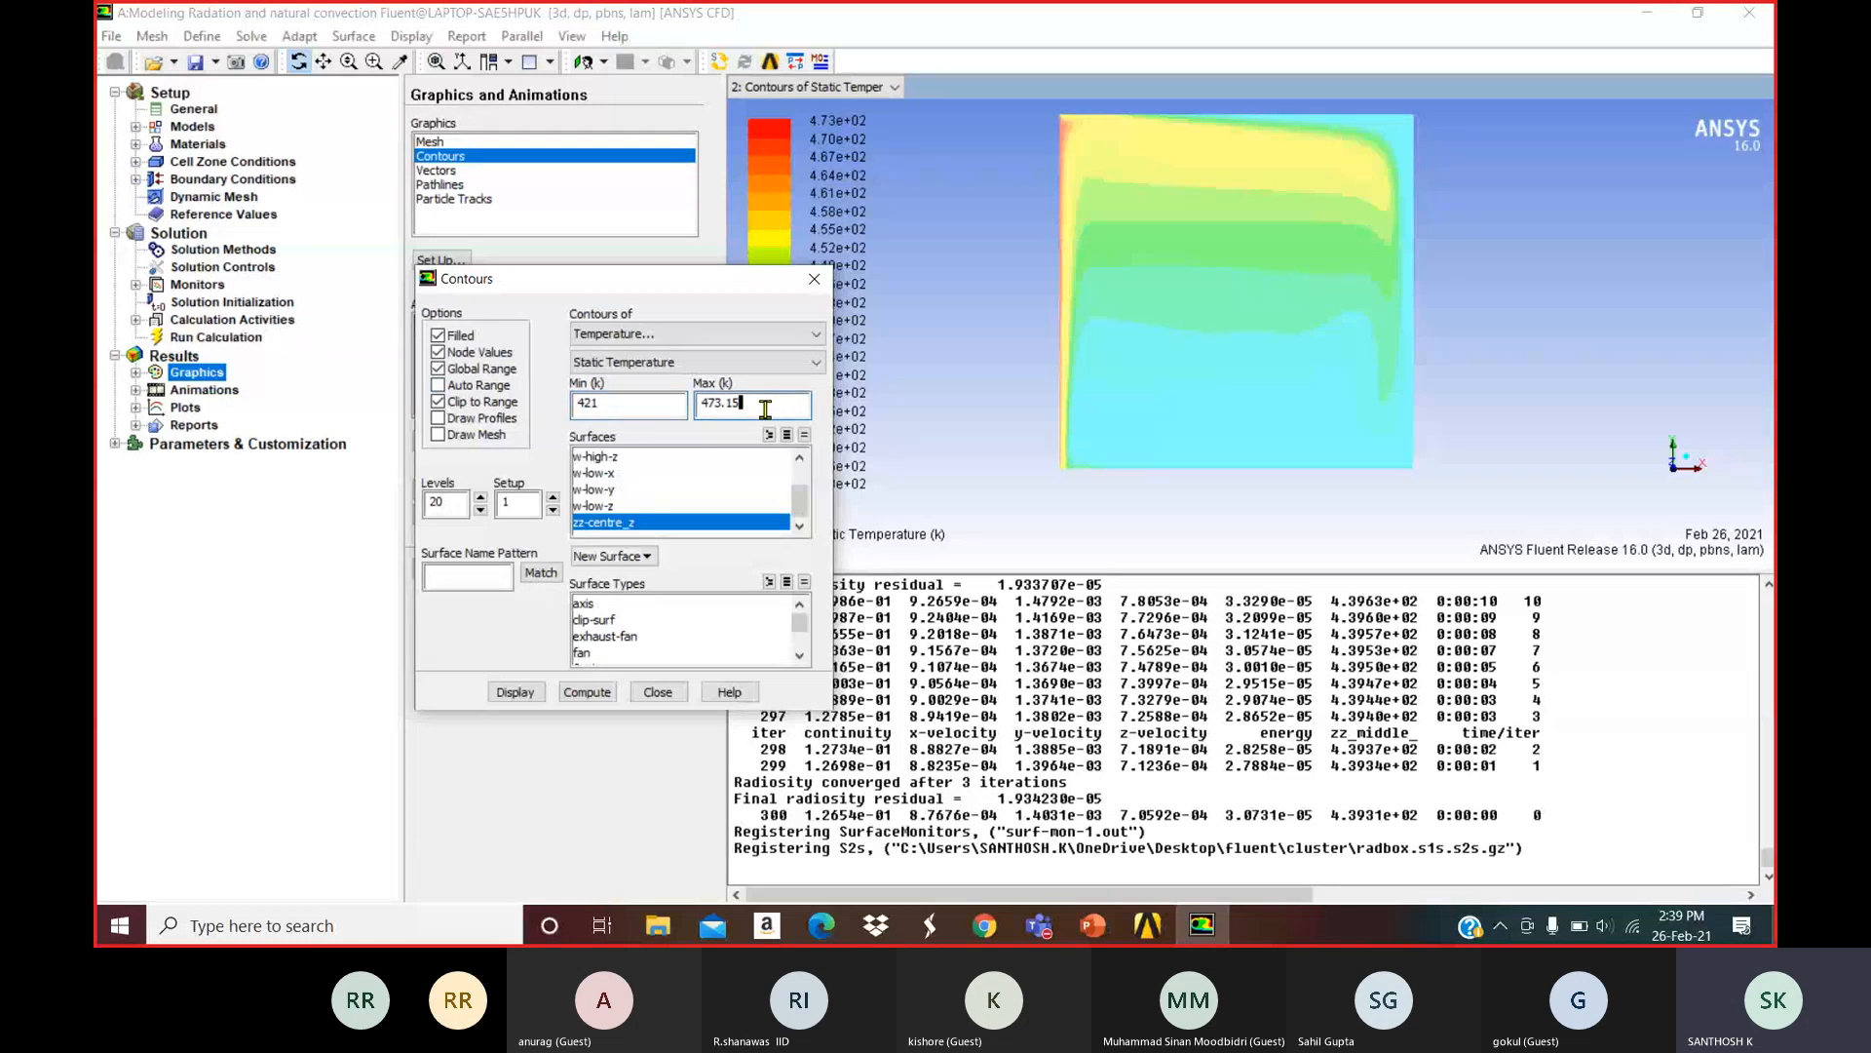
pyautogui.moveTo(765, 404); pyautogui.dragTo(681, 402)
pyautogui.click(514, 692)
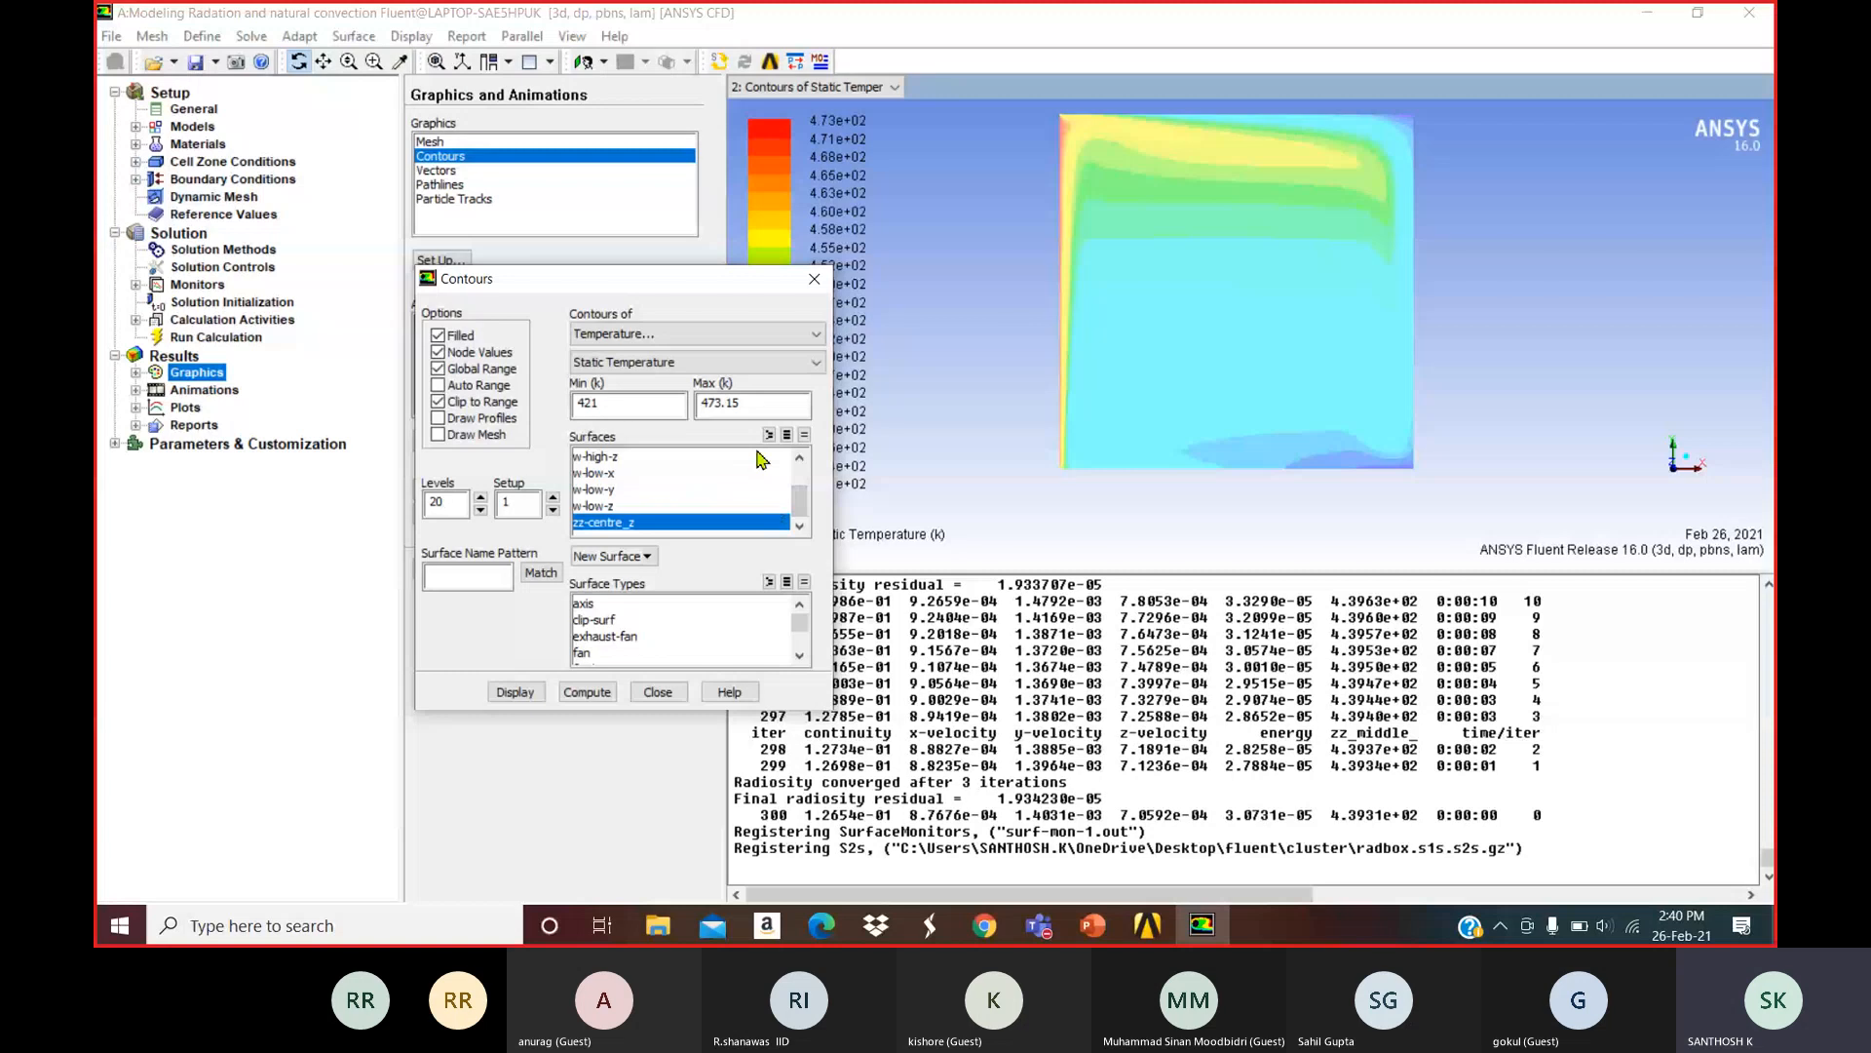
# Display the static temperature contours on every surface except default-interior.
pyautogui.click(786, 439)
pyautogui.moveTo(799, 497); pyautogui.dragTo(799, 474)
pyautogui.click(643, 456)
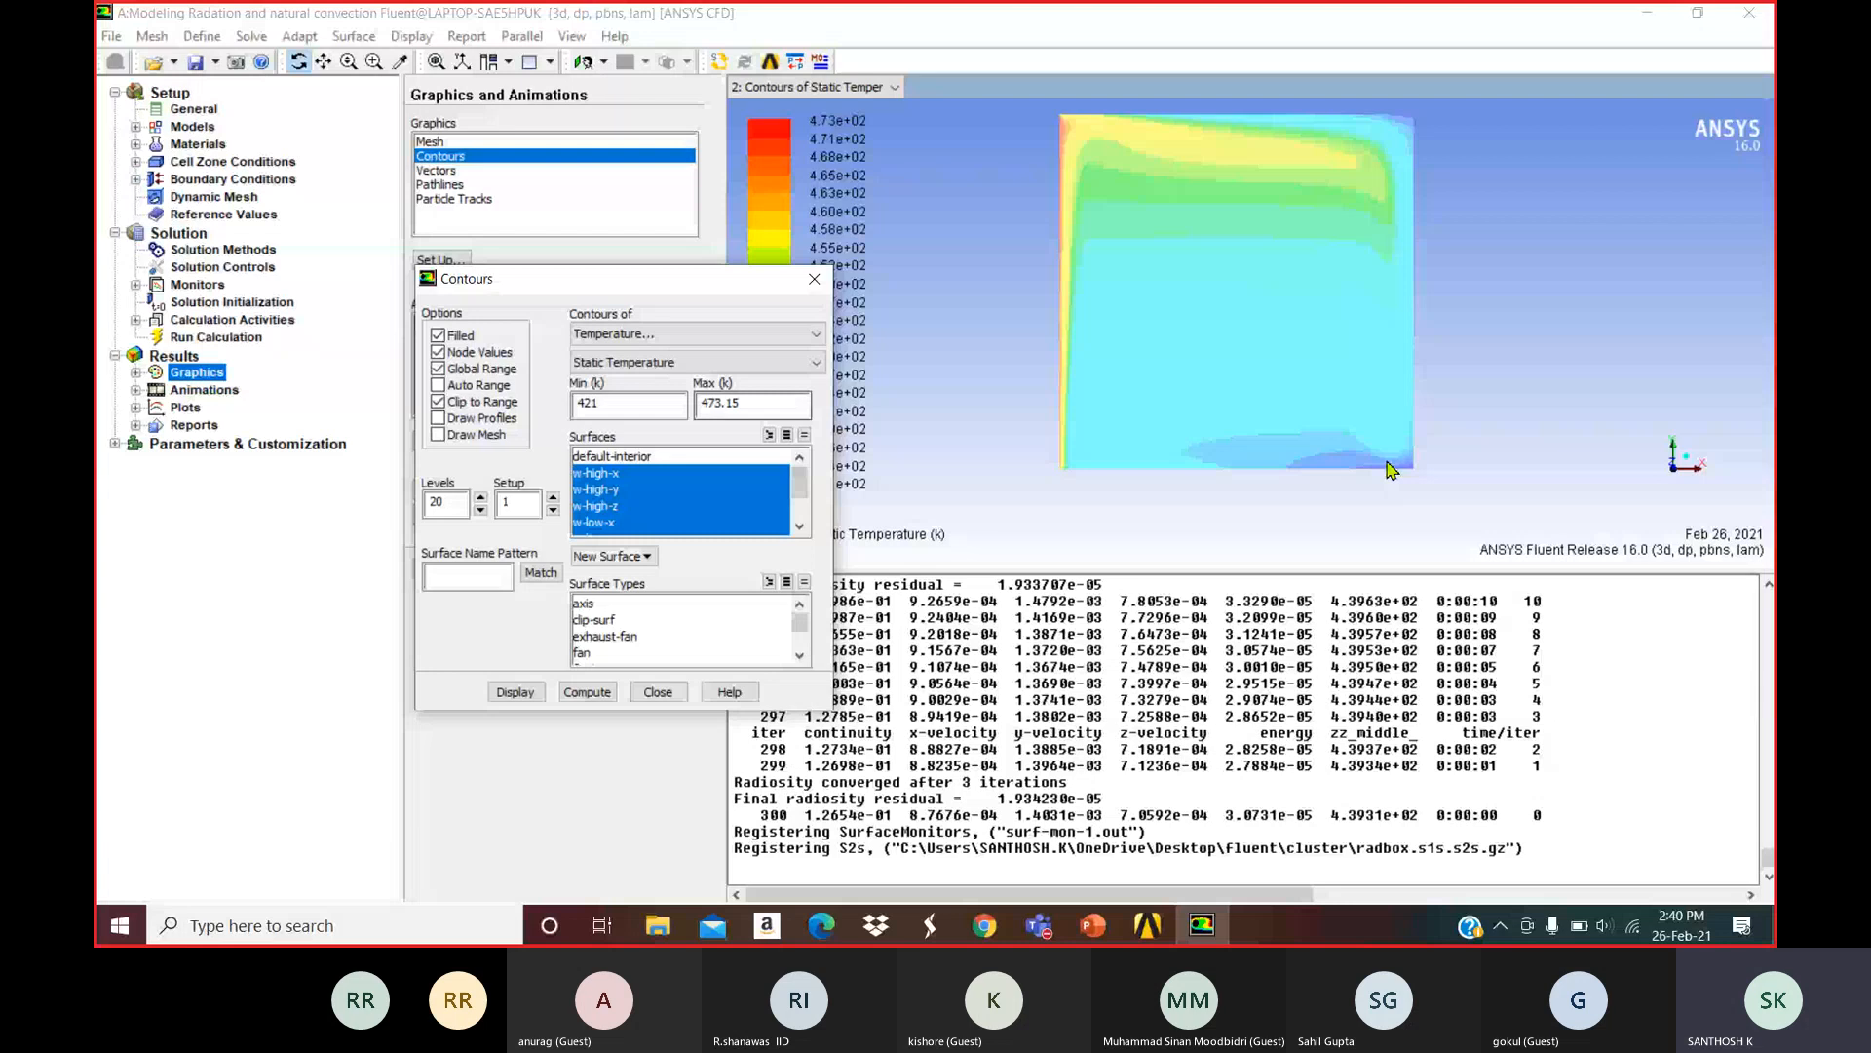
pyautogui.click(514, 691)
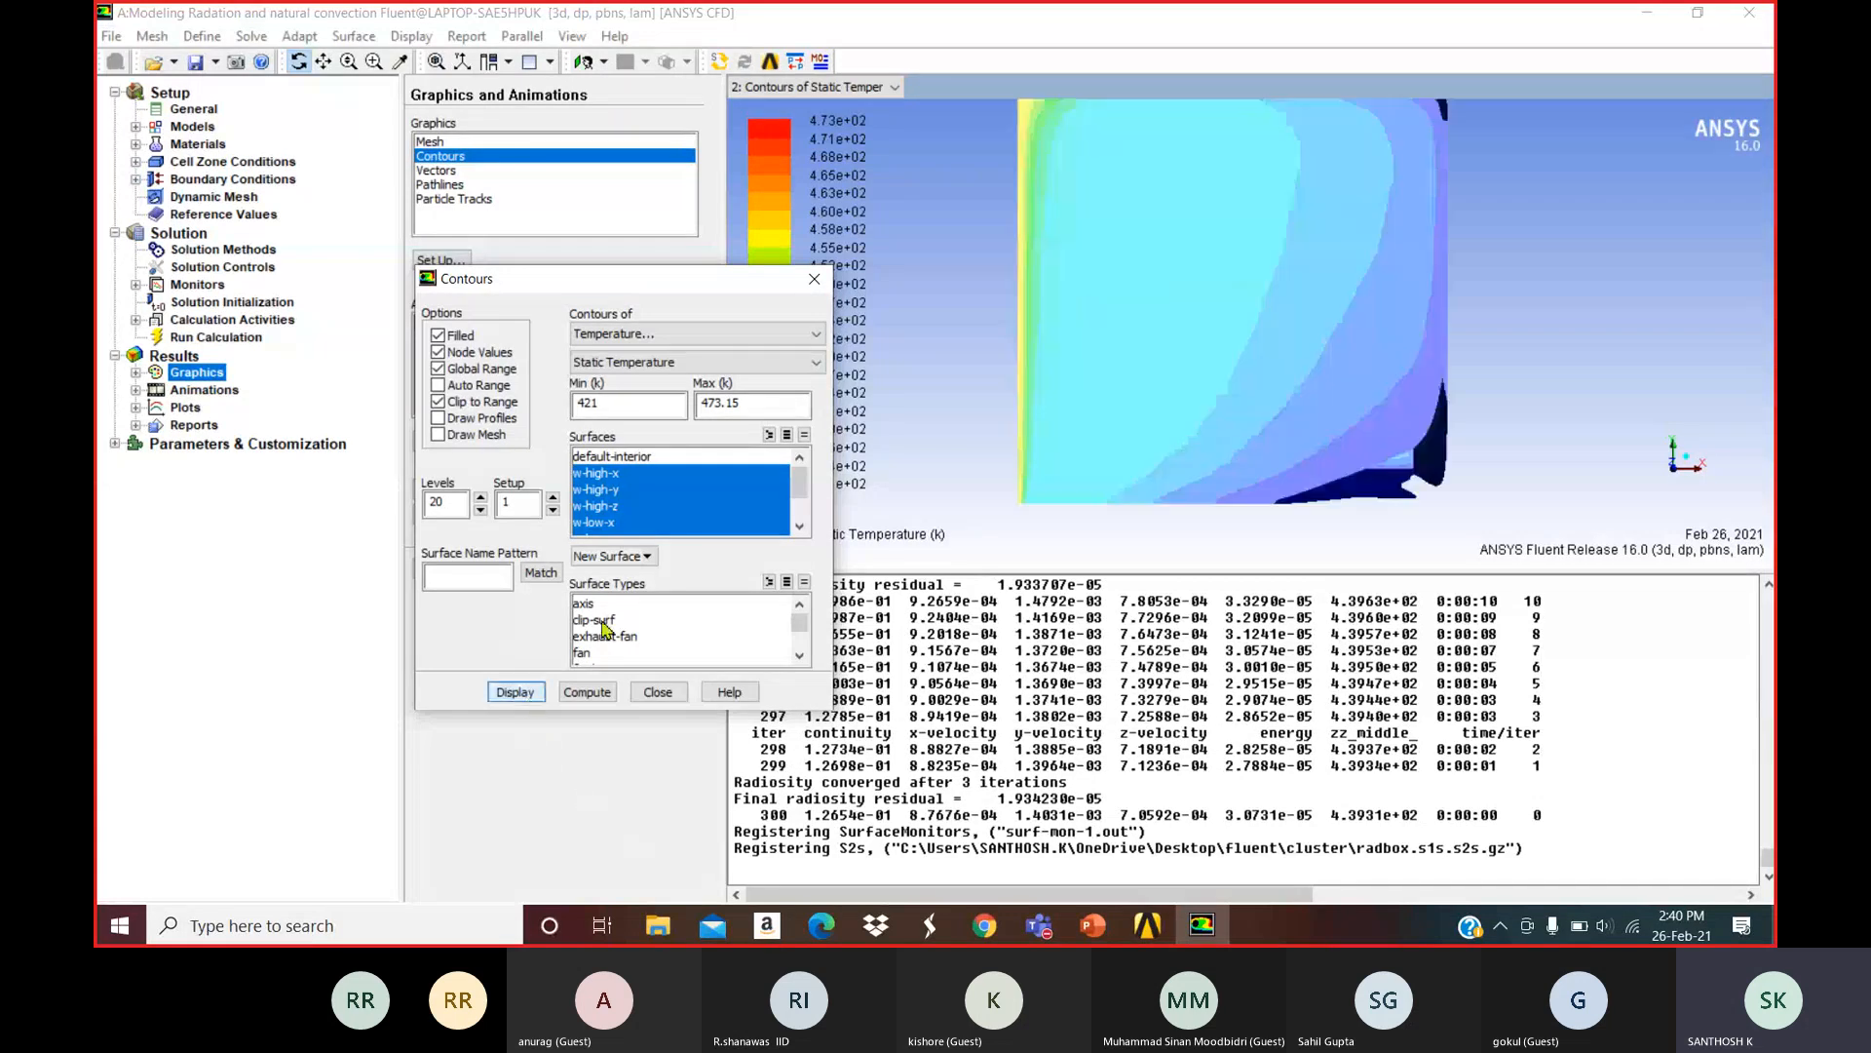
pyautogui.moveTo(1236, 334); pyautogui.dragTo(1138, 261)
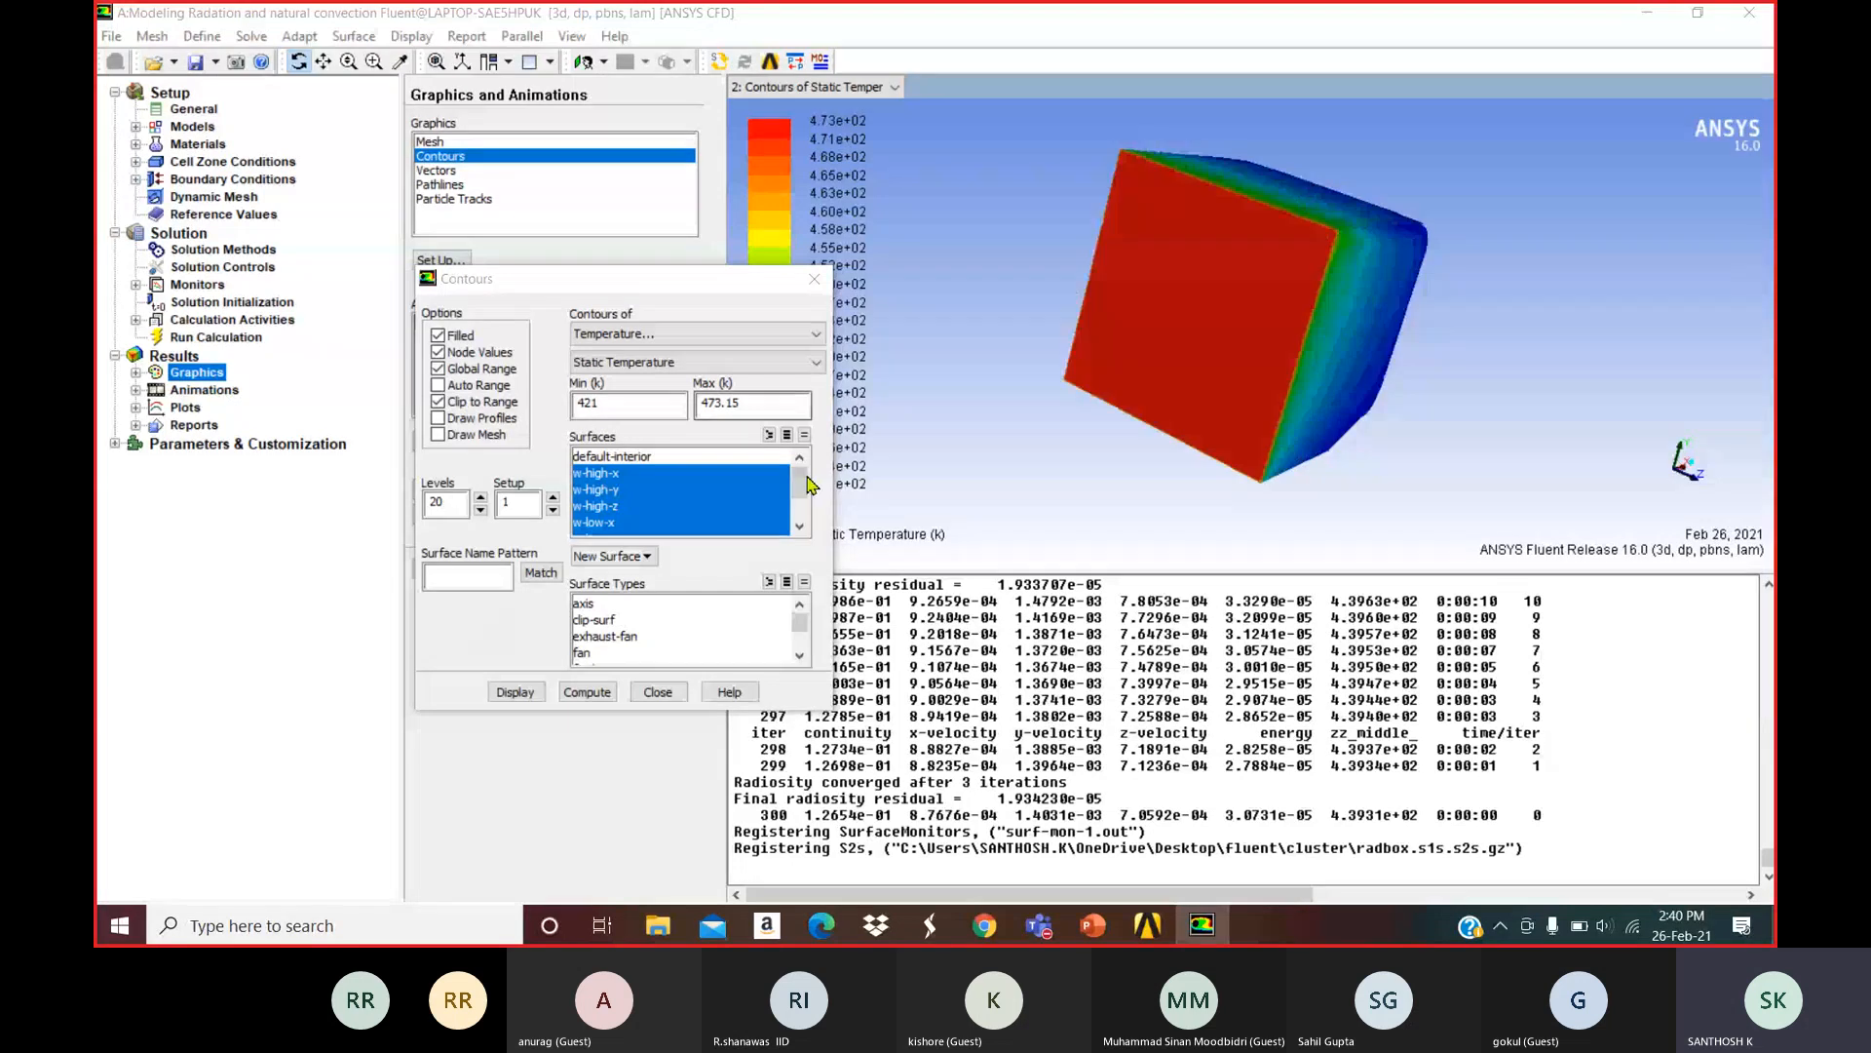
# Exclude zz-centre_z from the contour surfaces, redisplay, and inspect the temperature contours on the box walls.
pyautogui.moveTo(802, 477); pyautogui.dragTo(797, 523)
pyautogui.click(643, 523)
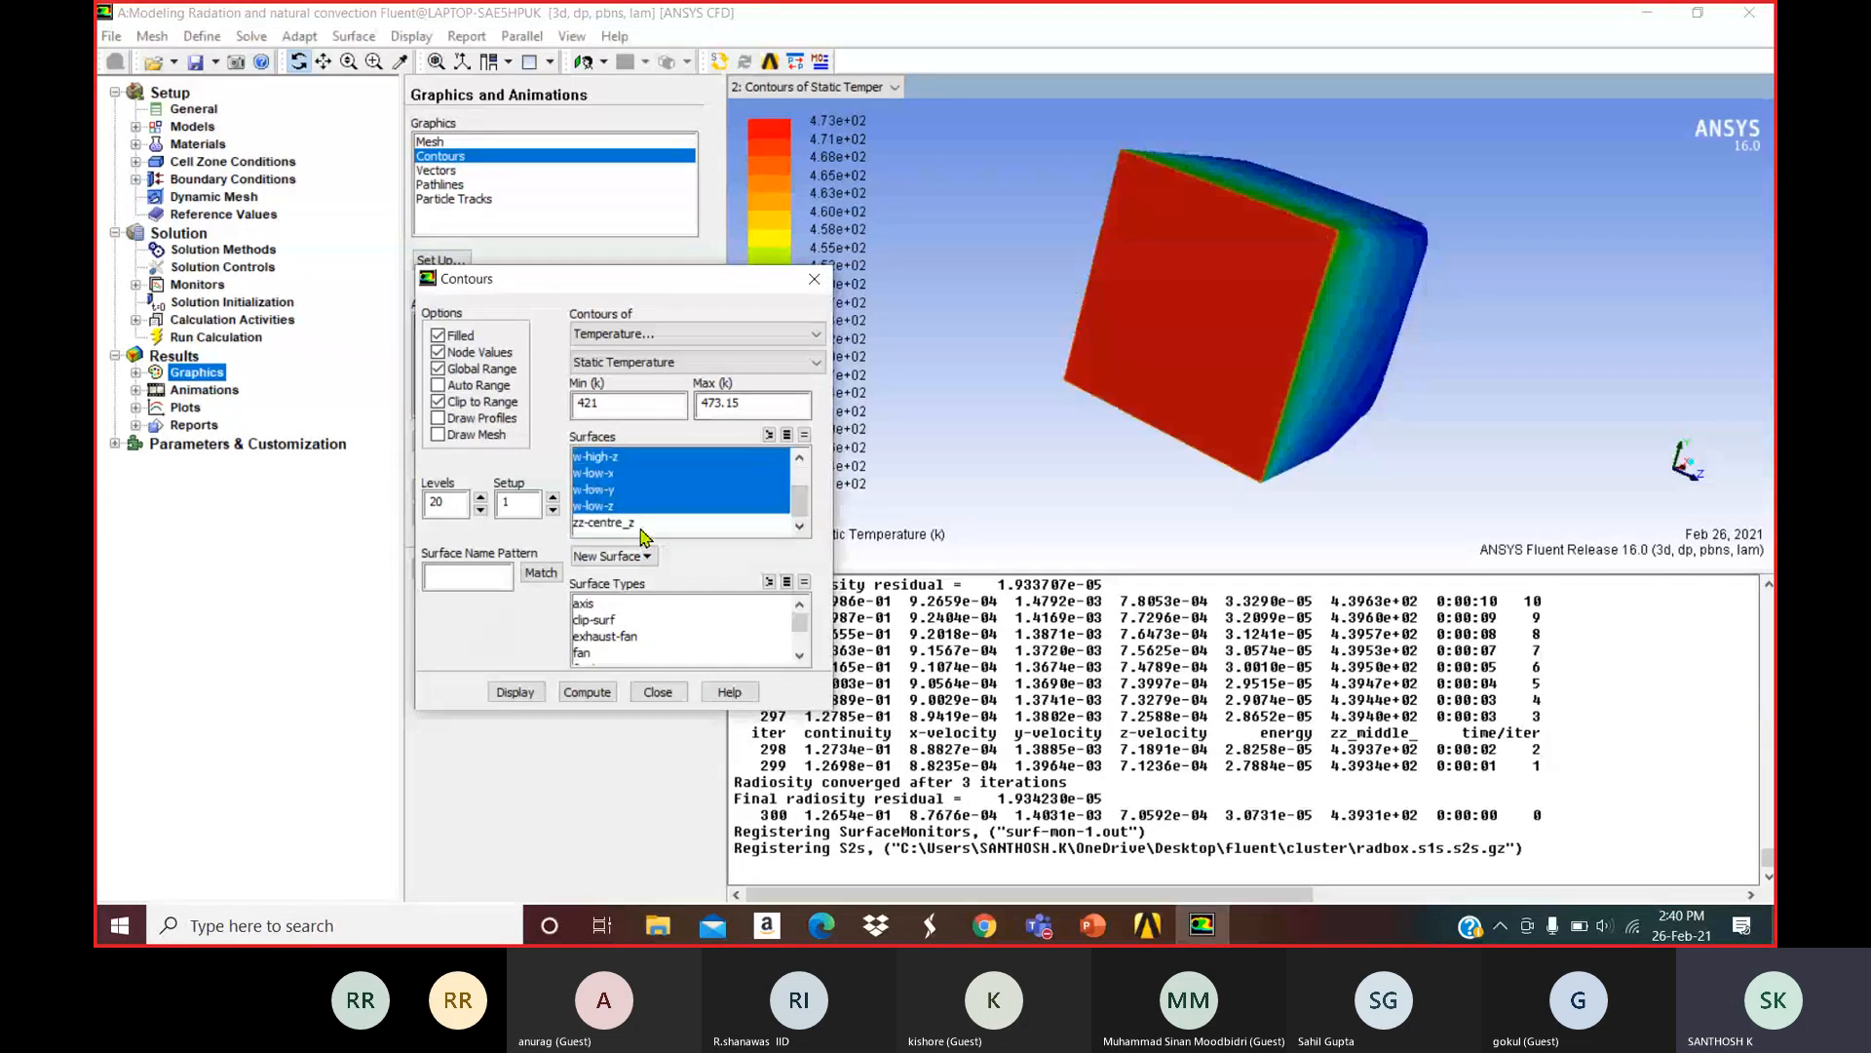
pyautogui.click(519, 693)
pyautogui.moveTo(1259, 376); pyautogui.dragTo(562, 130)
pyautogui.click(1261, 329)
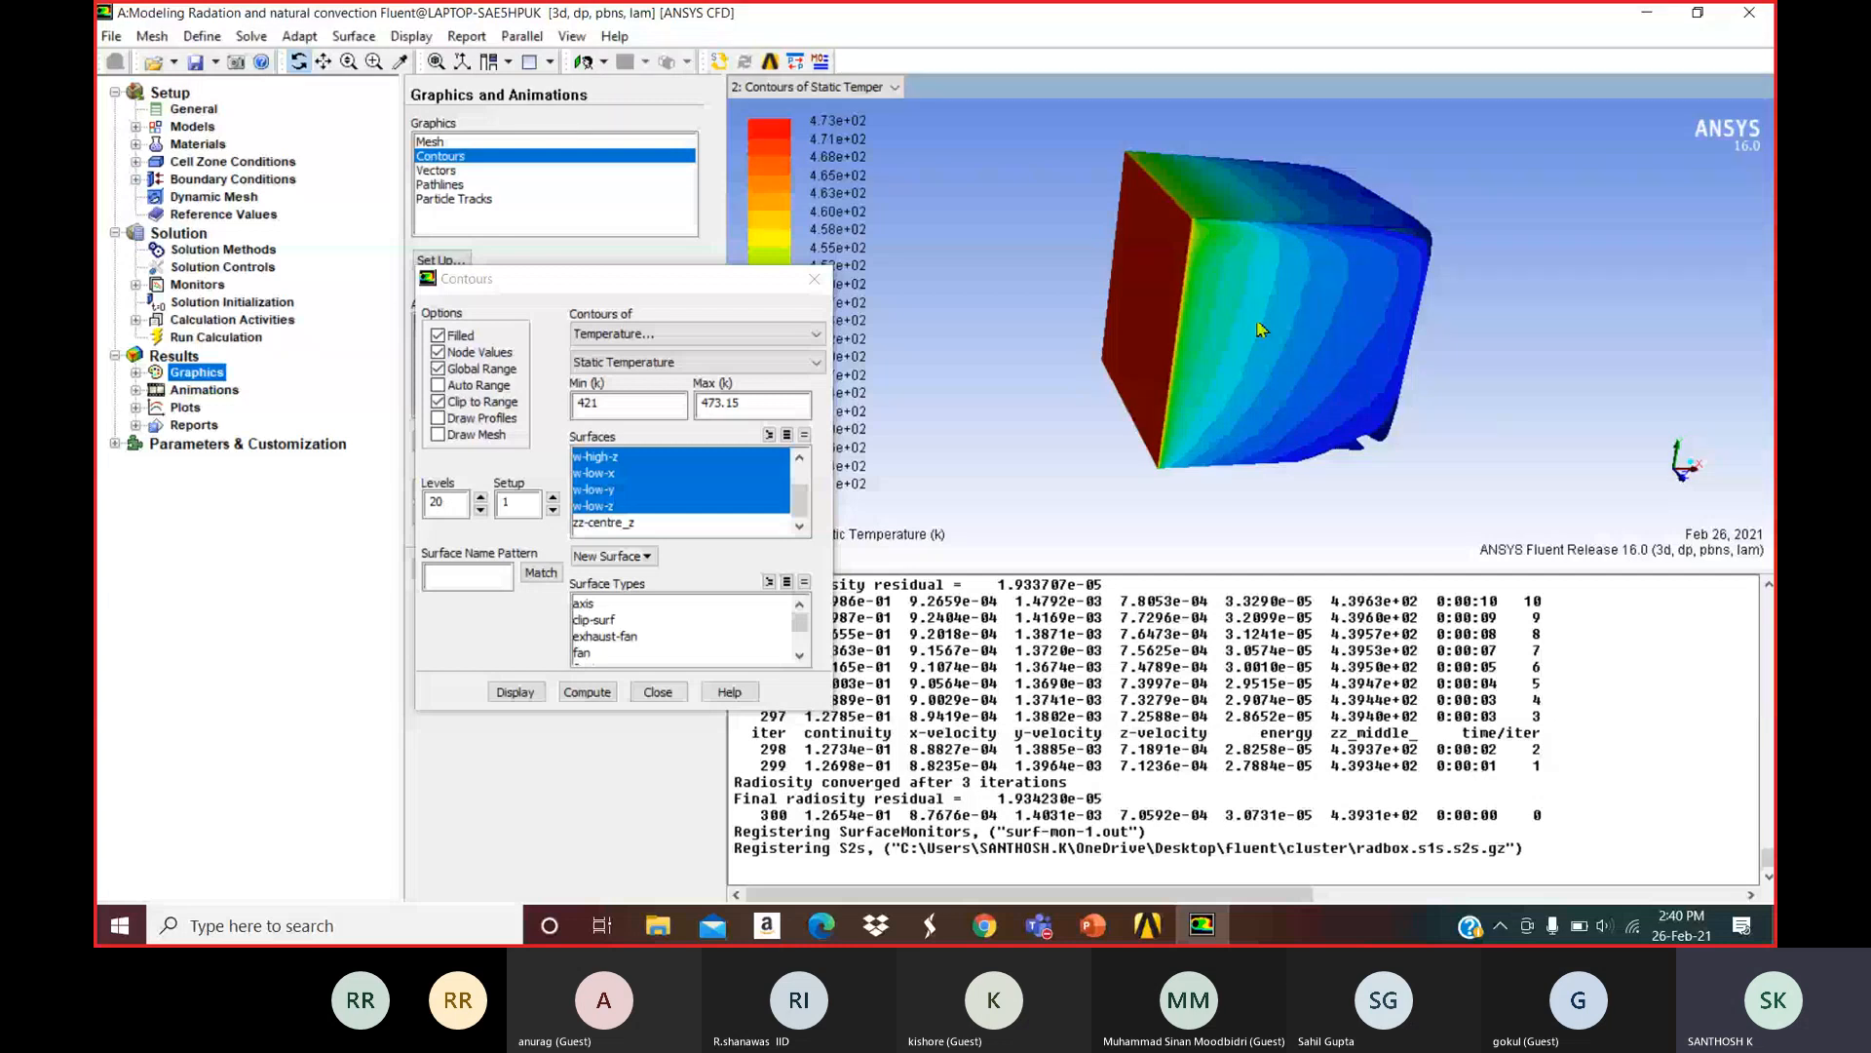
pyautogui.moveTo(1261, 330); pyautogui.dragTo(1107, 171)
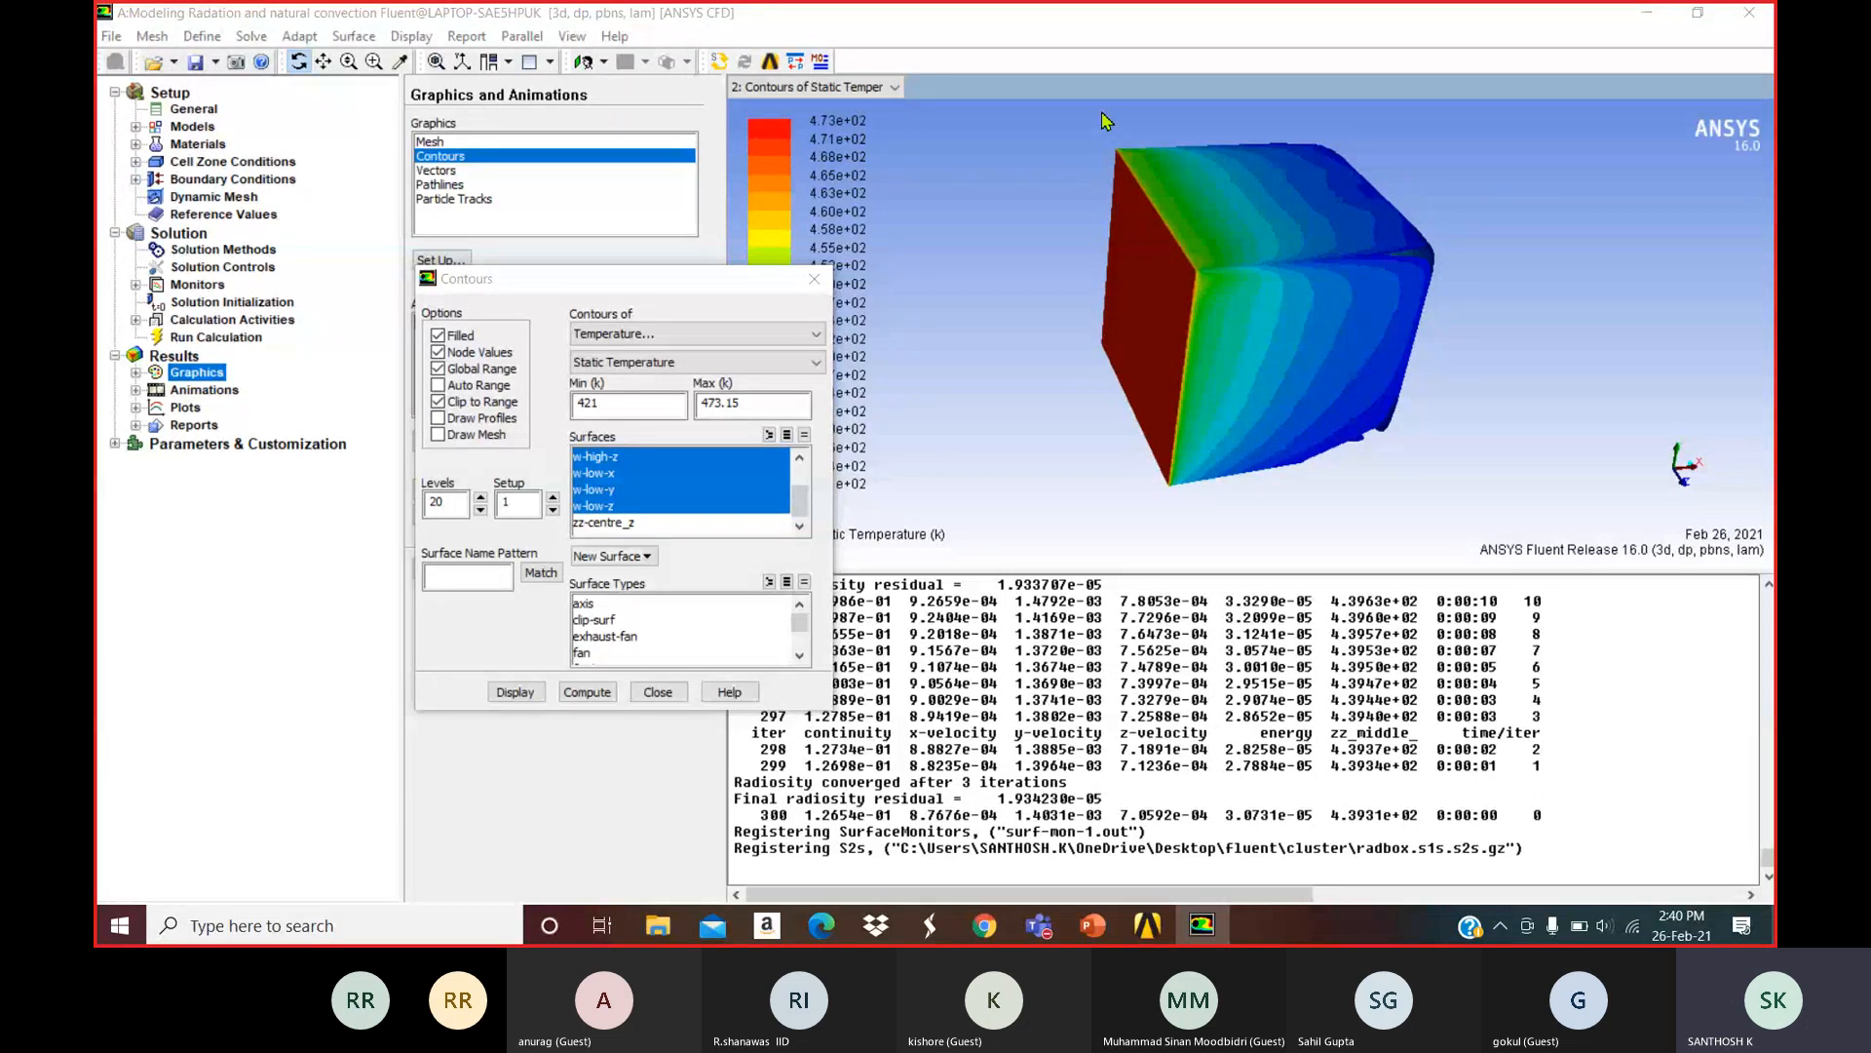
pyautogui.moveTo(1258, 341); pyautogui.dragTo(1148, 339)
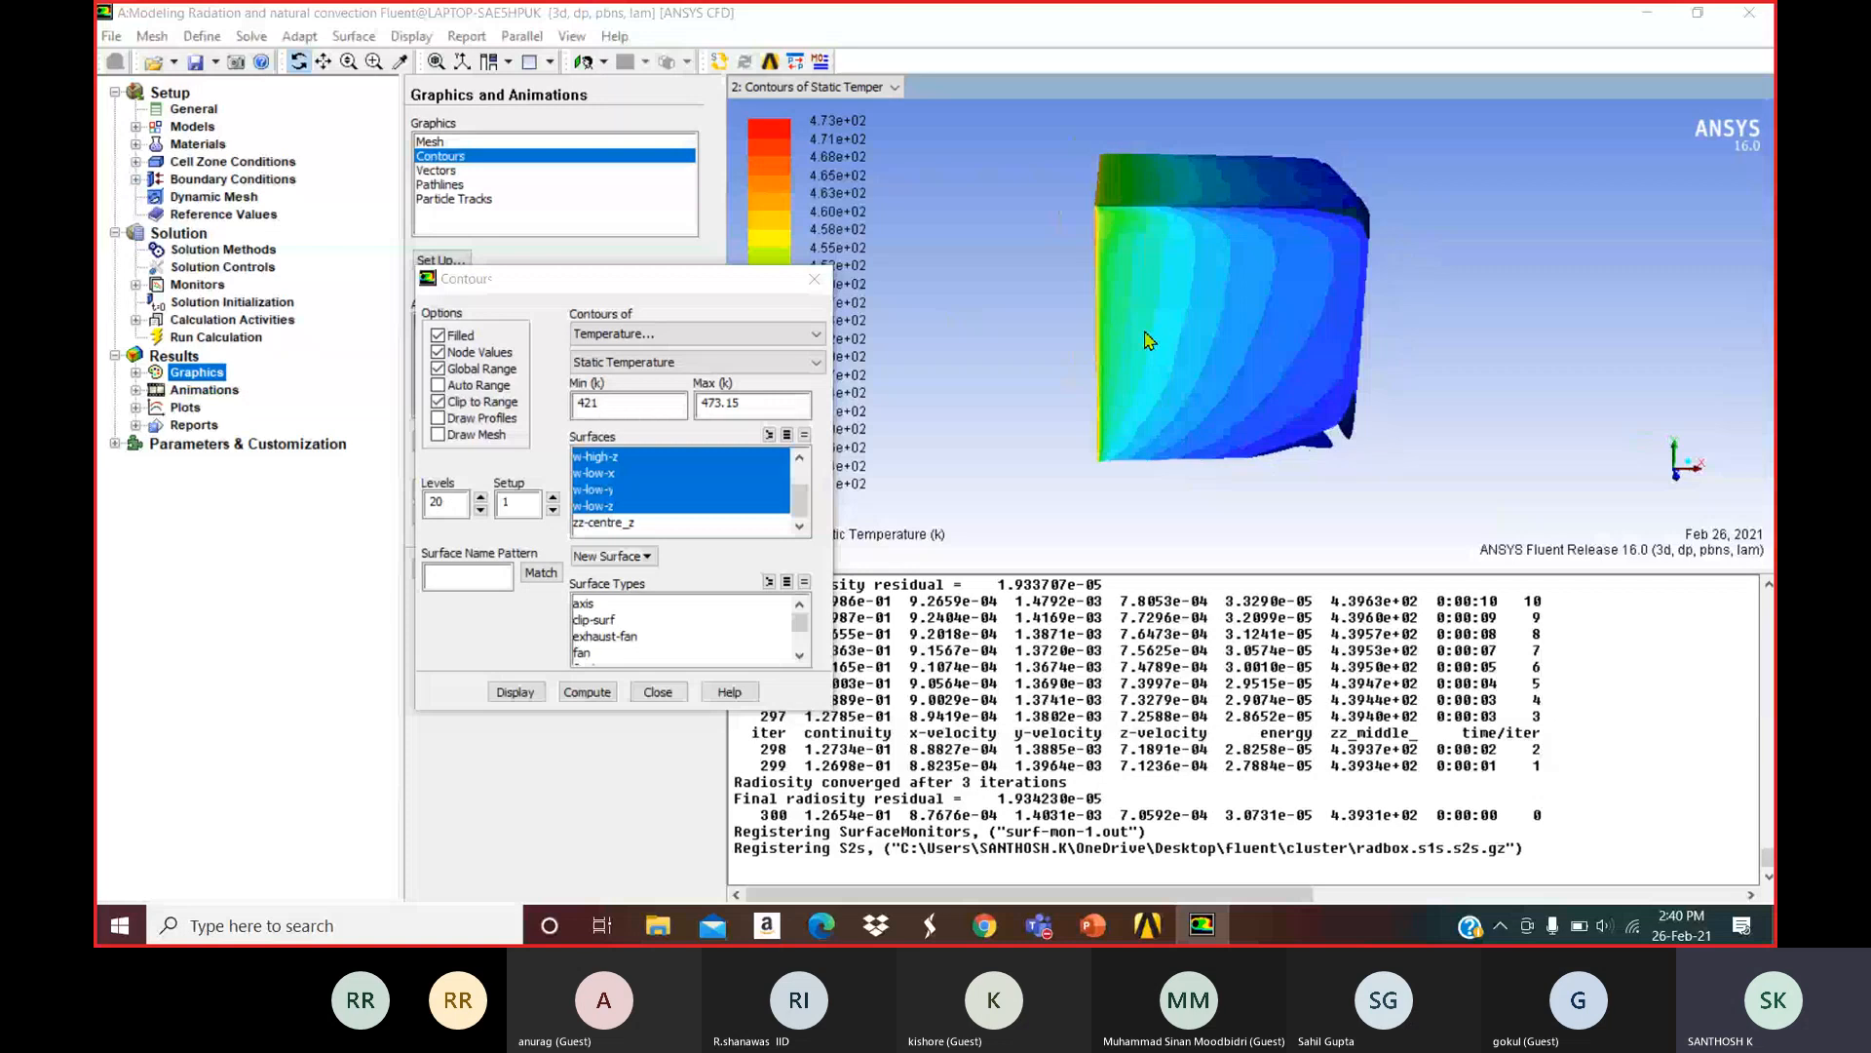
# Turn off Clip to Range, redisplay the wall temperature contours for inspection and close the contour settings.
pyautogui.click(438, 402)
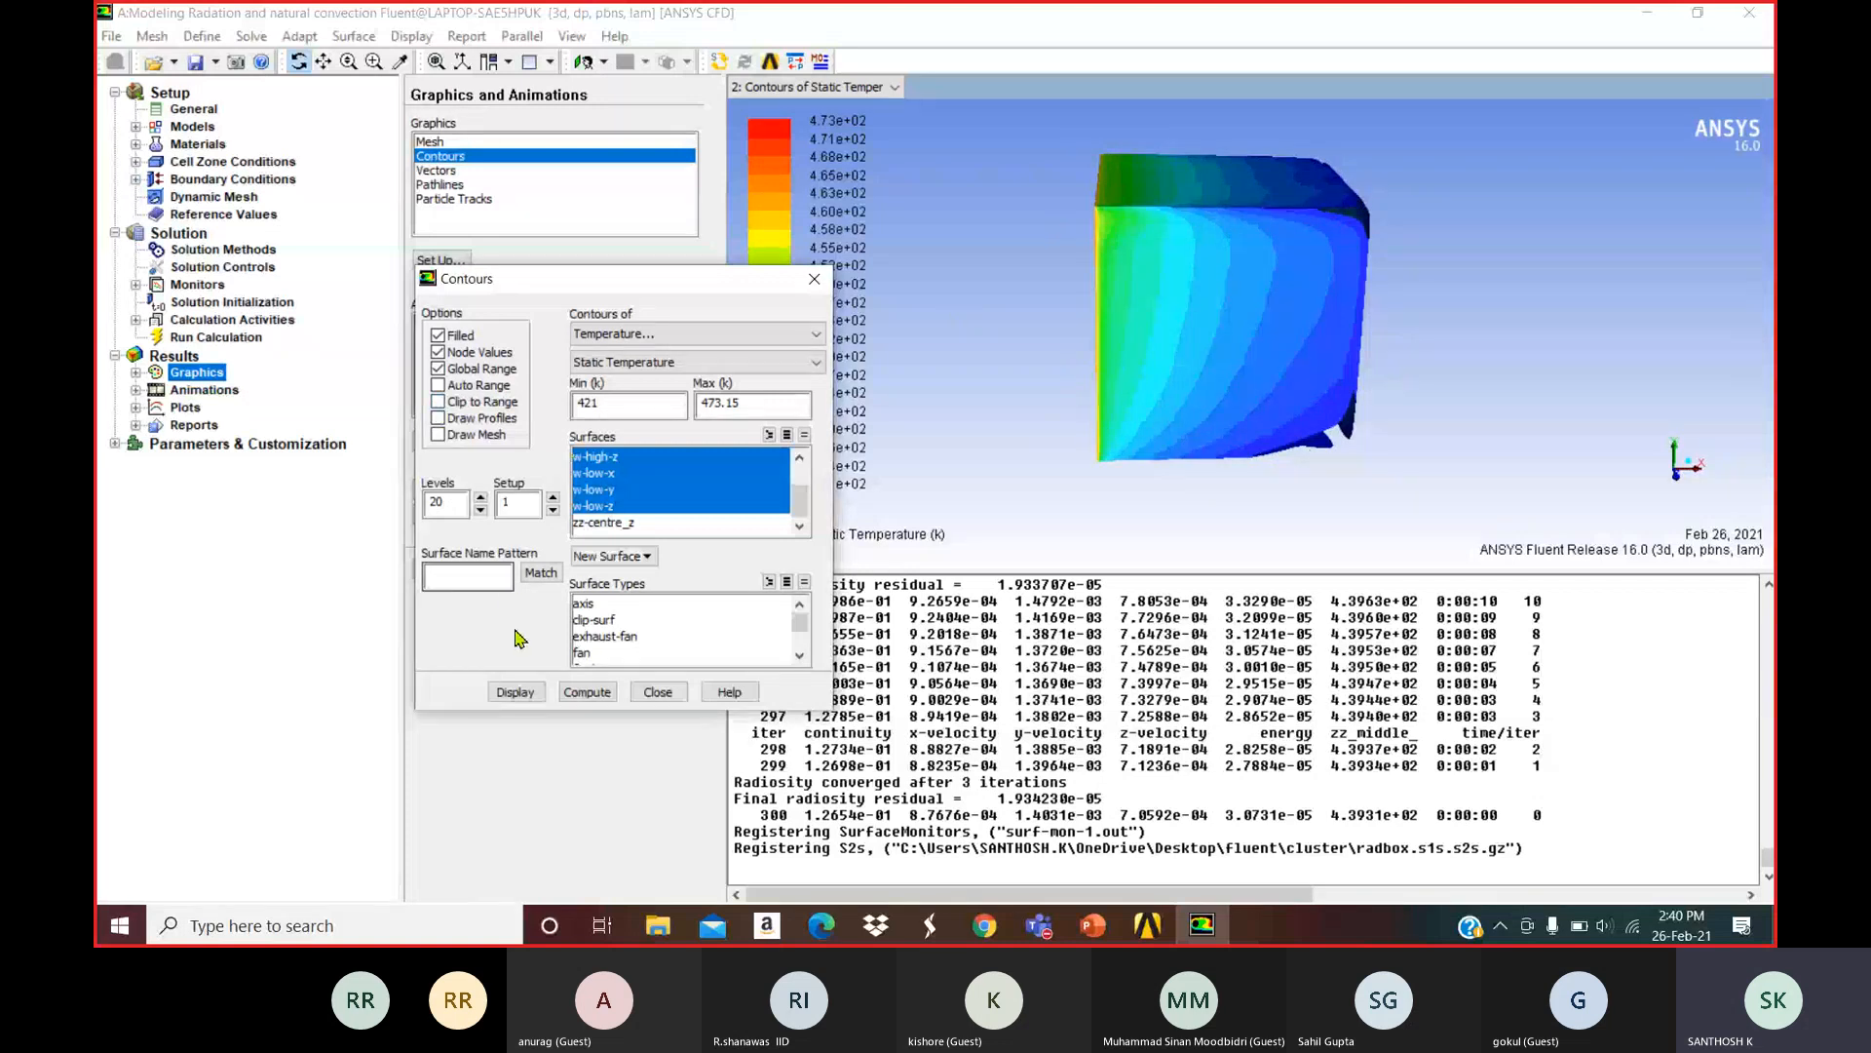
pyautogui.click(514, 690)
pyautogui.moveTo(1267, 351); pyautogui.dragTo(1431, 456)
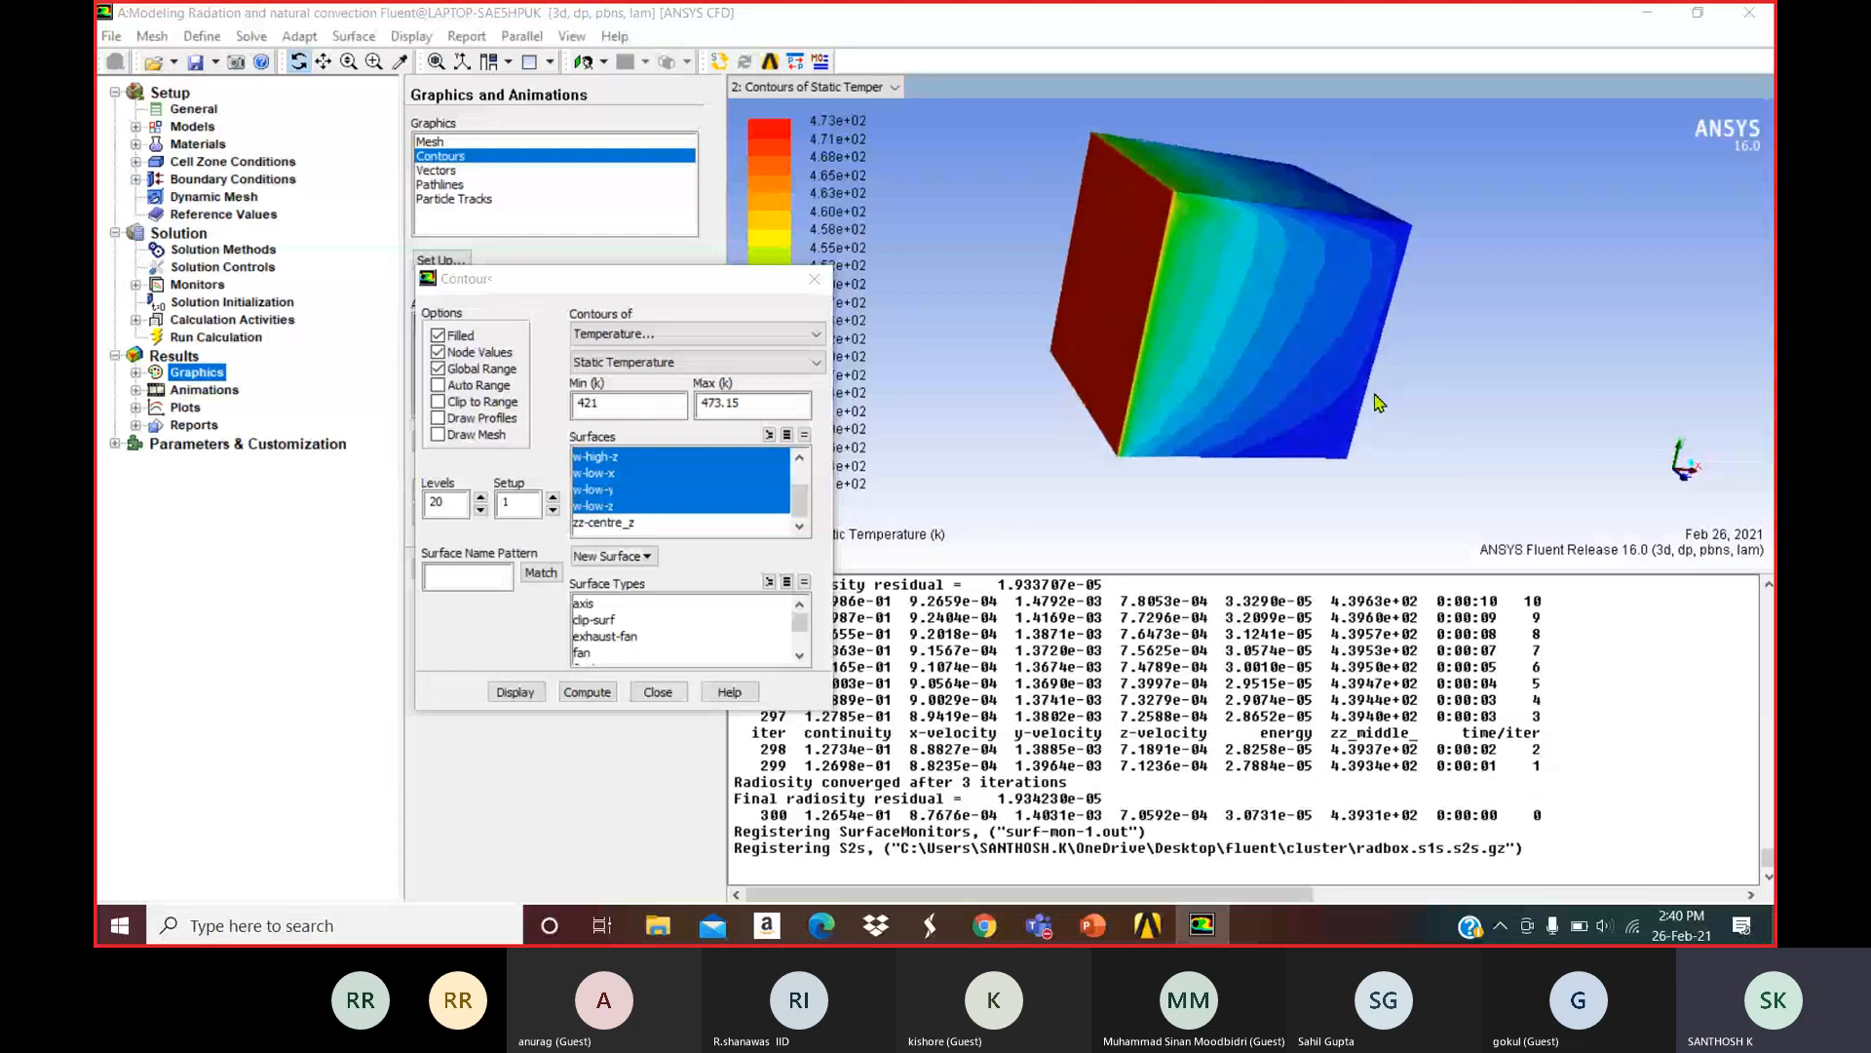
pyautogui.click(1683, 484)
pyautogui.moveTo(1240, 293); pyautogui.dragTo(1607, 359)
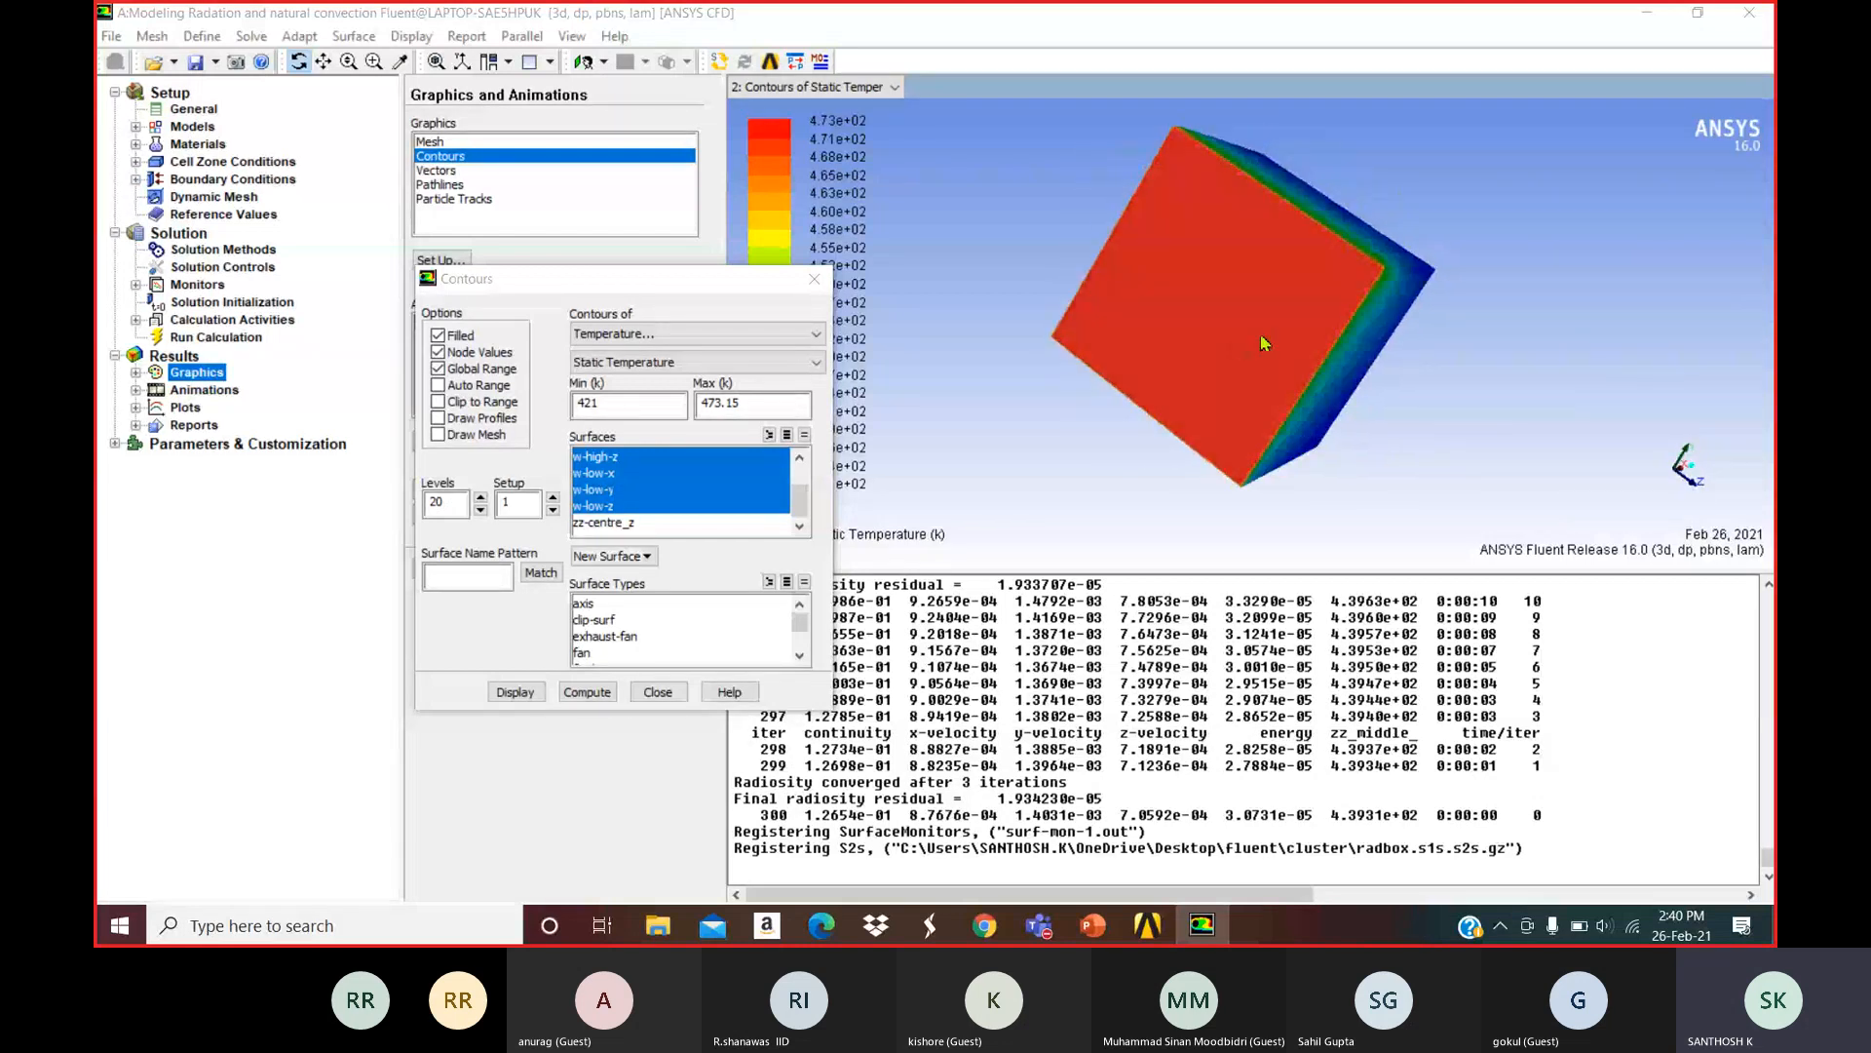
pyautogui.moveTo(1264, 343); pyautogui.dragTo(1144, 351)
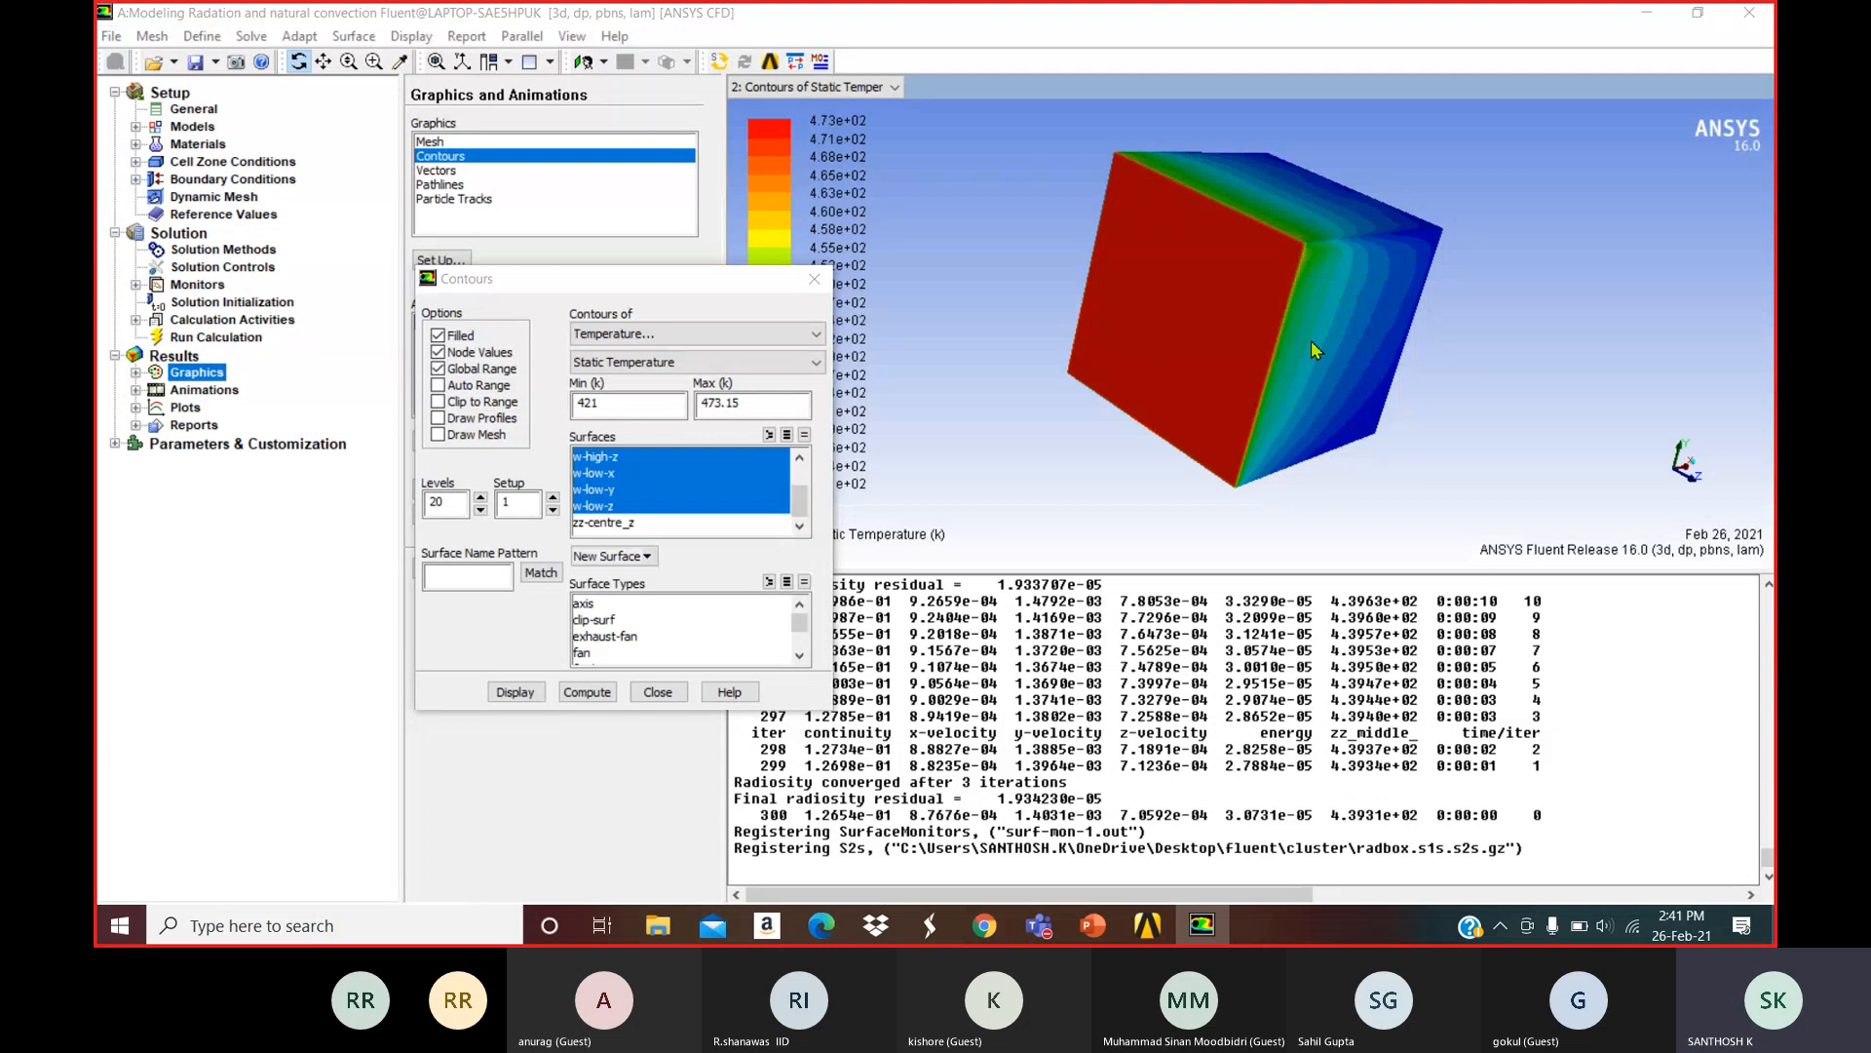
pyautogui.click(815, 279)
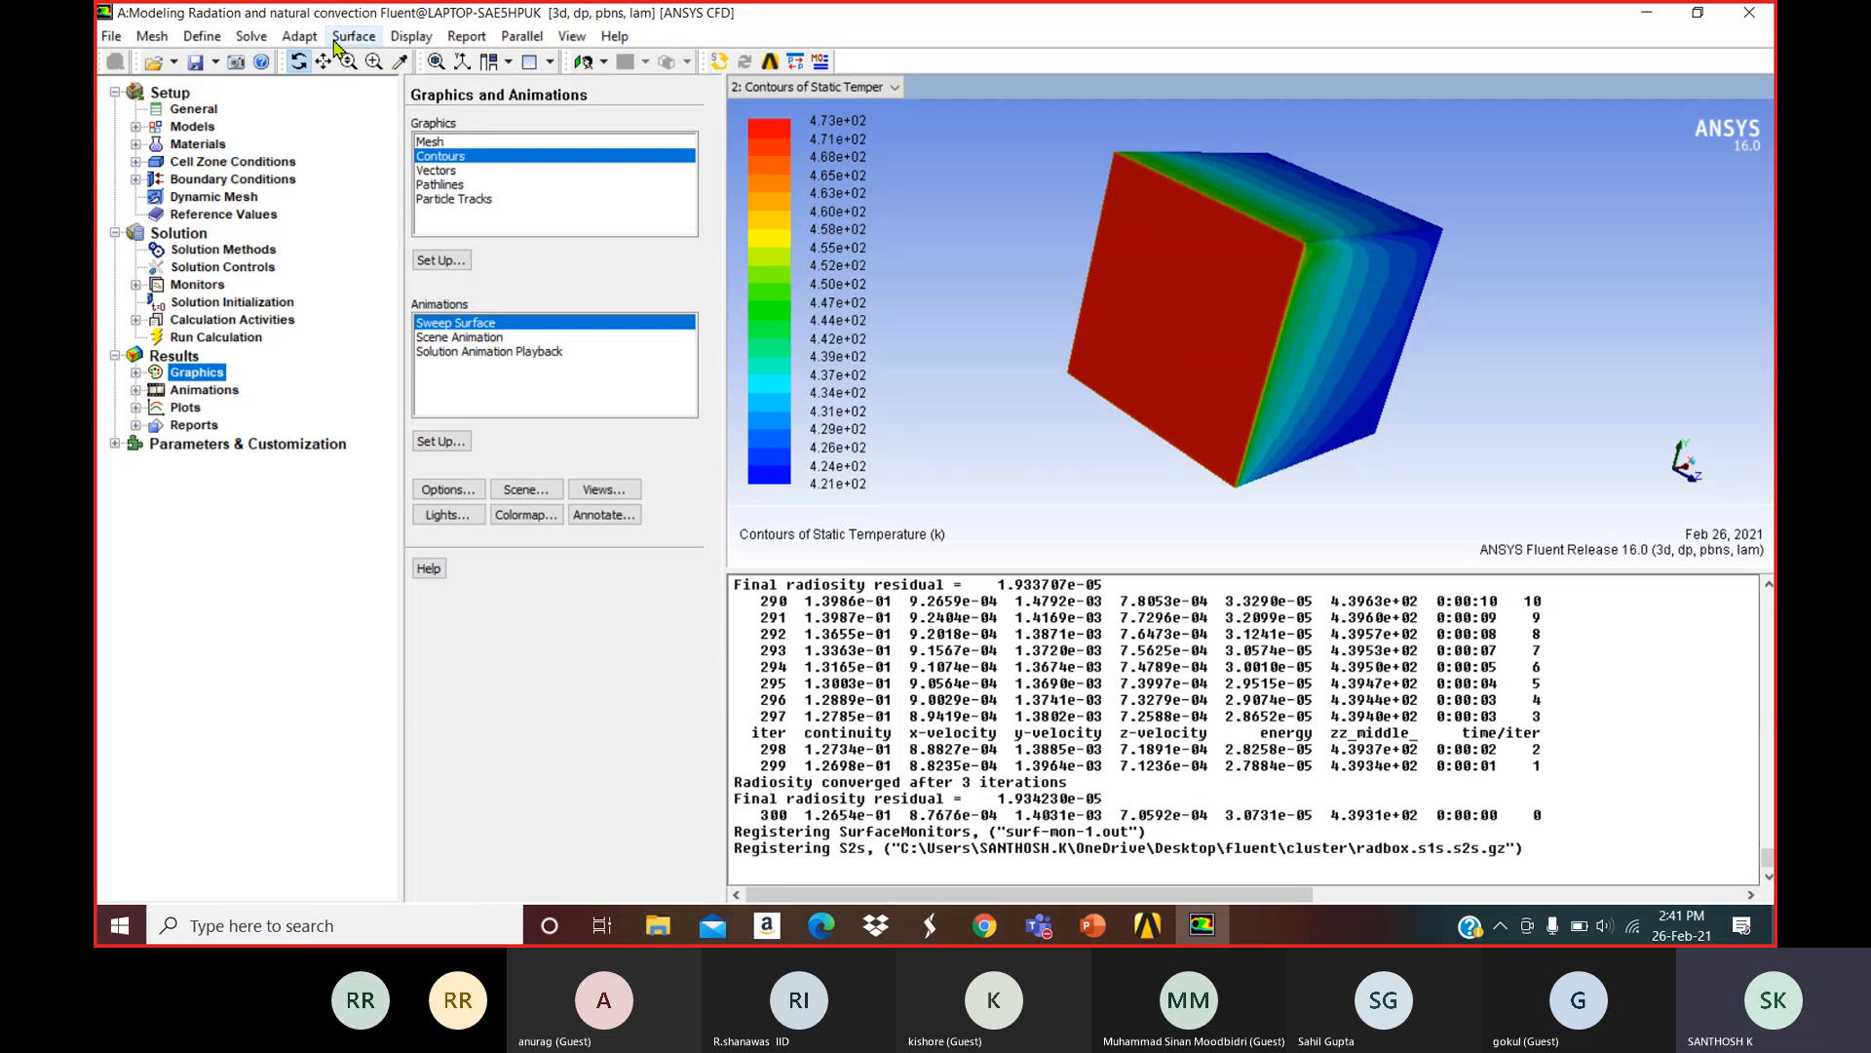
# Open the Line/Rake Surface definition and check the box geometry in the PowerPoint problem slides.
pyautogui.click(351, 37)
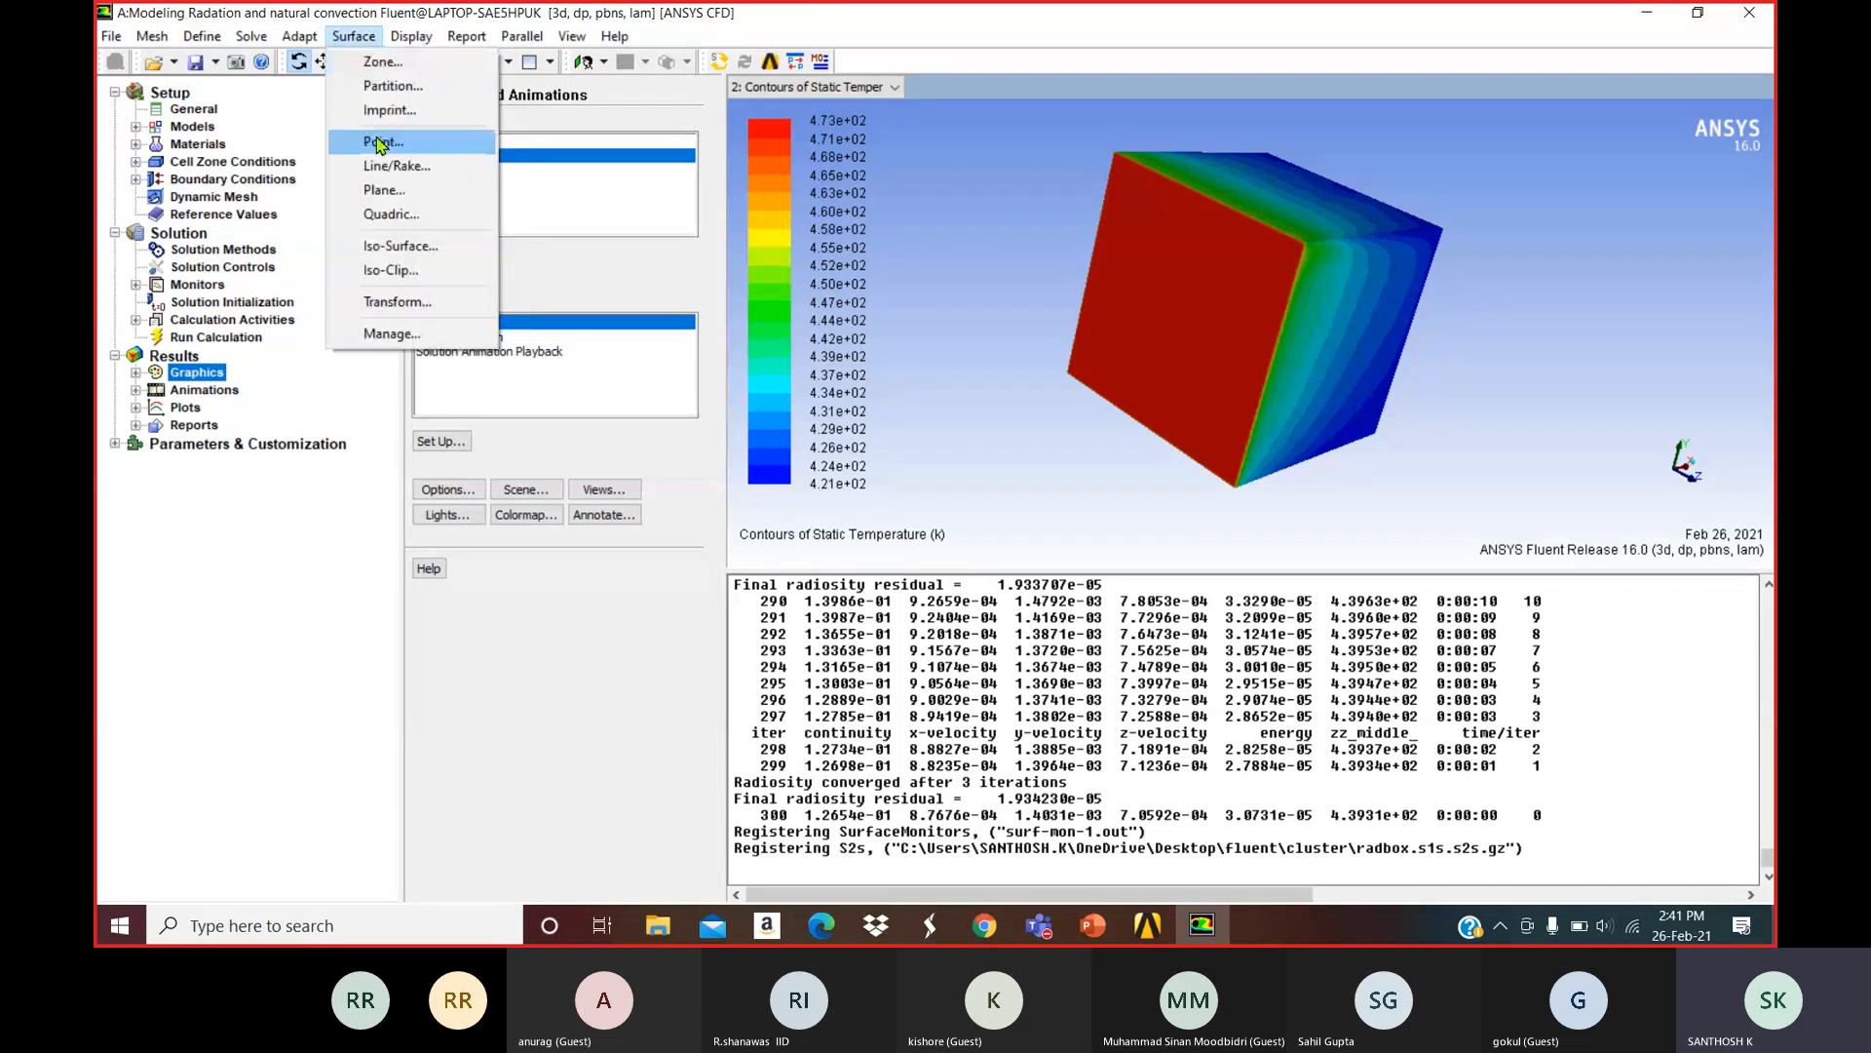
pyautogui.click(388, 175)
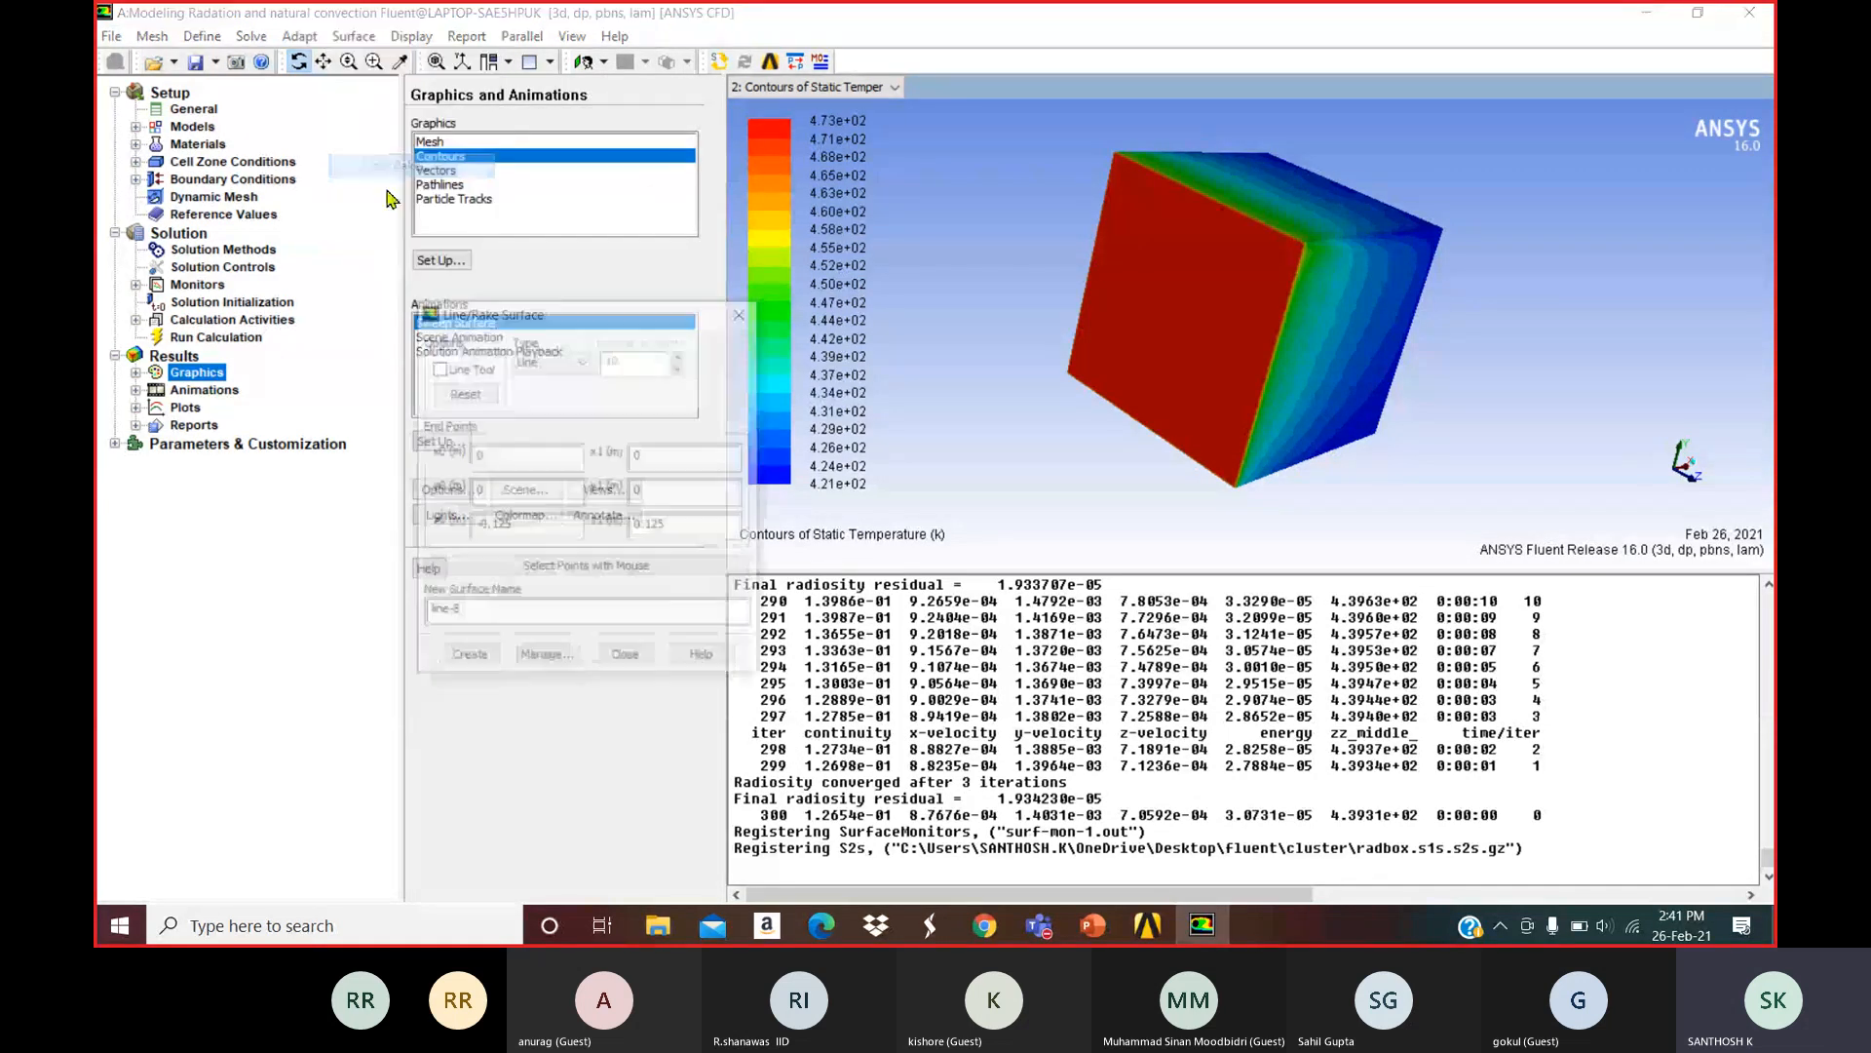
pyautogui.moveTo(523, 305); pyautogui.dragTo(652, 205)
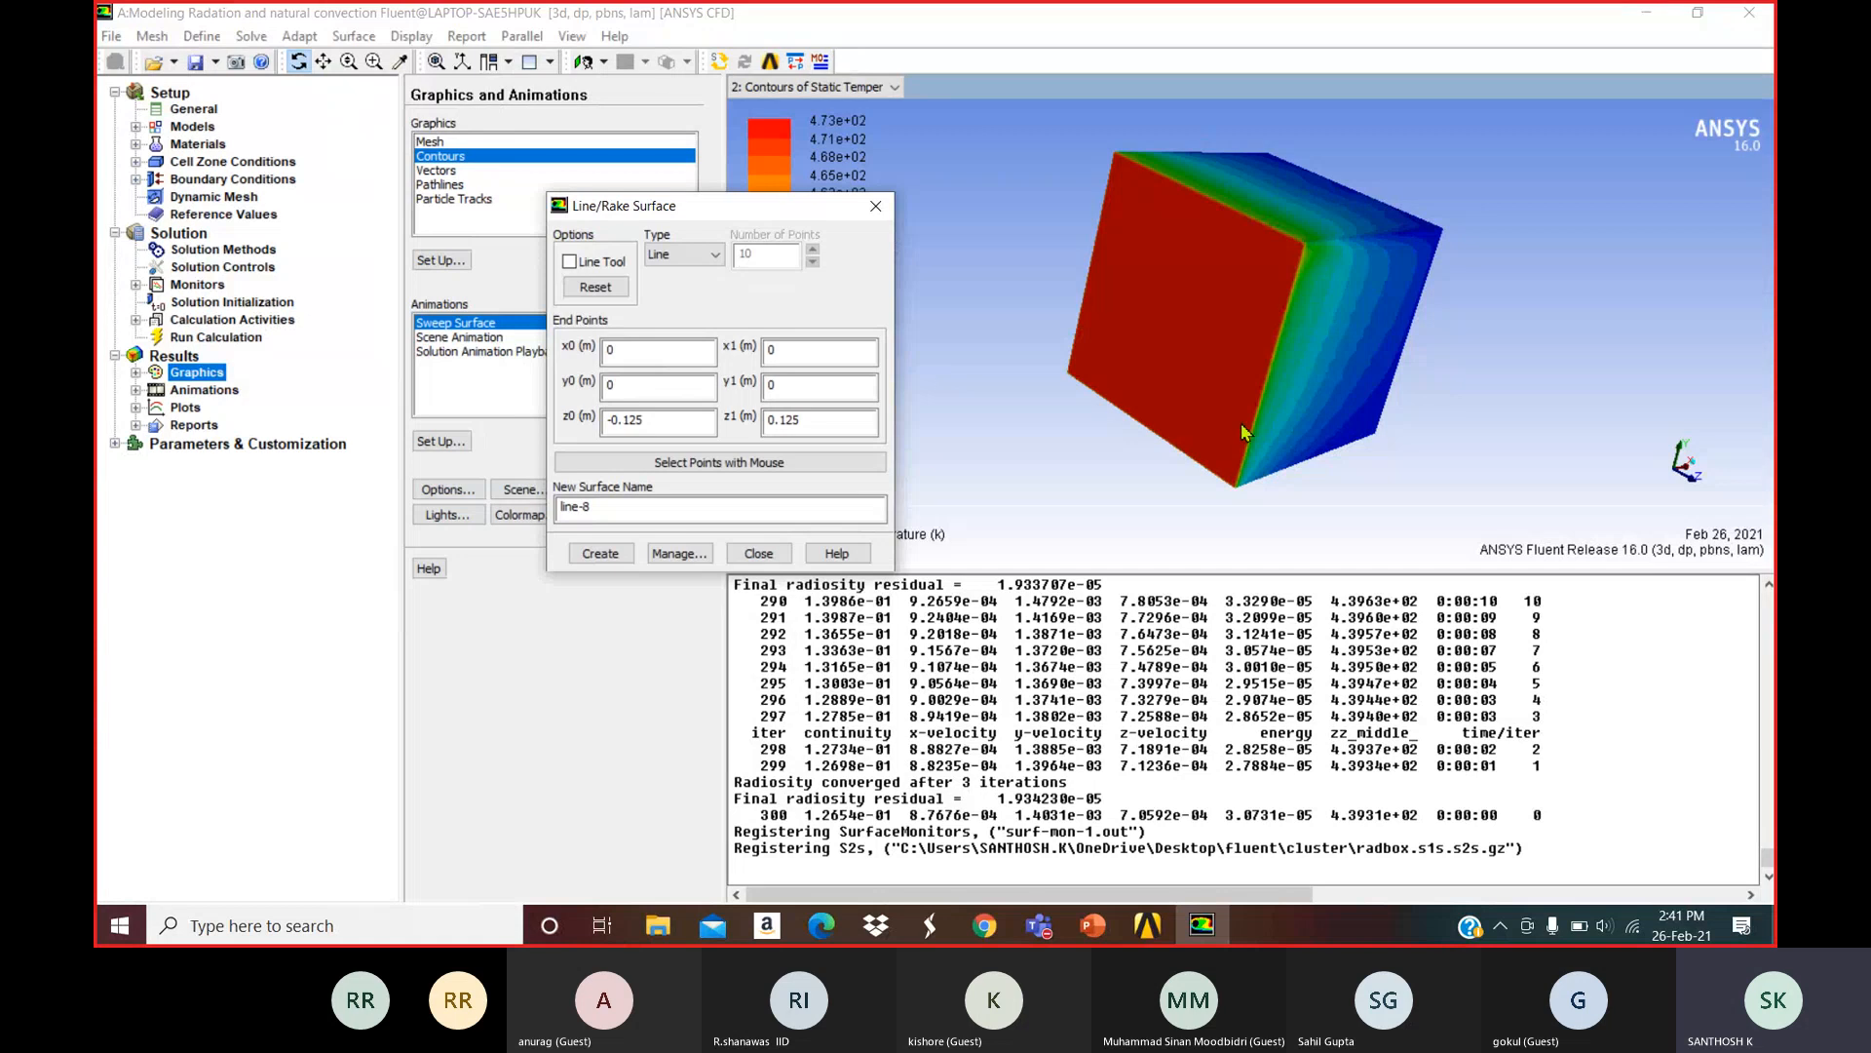
pyautogui.moveTo(1242, 422); pyautogui.dragTo(1197, 419)
pyautogui.click(1093, 936)
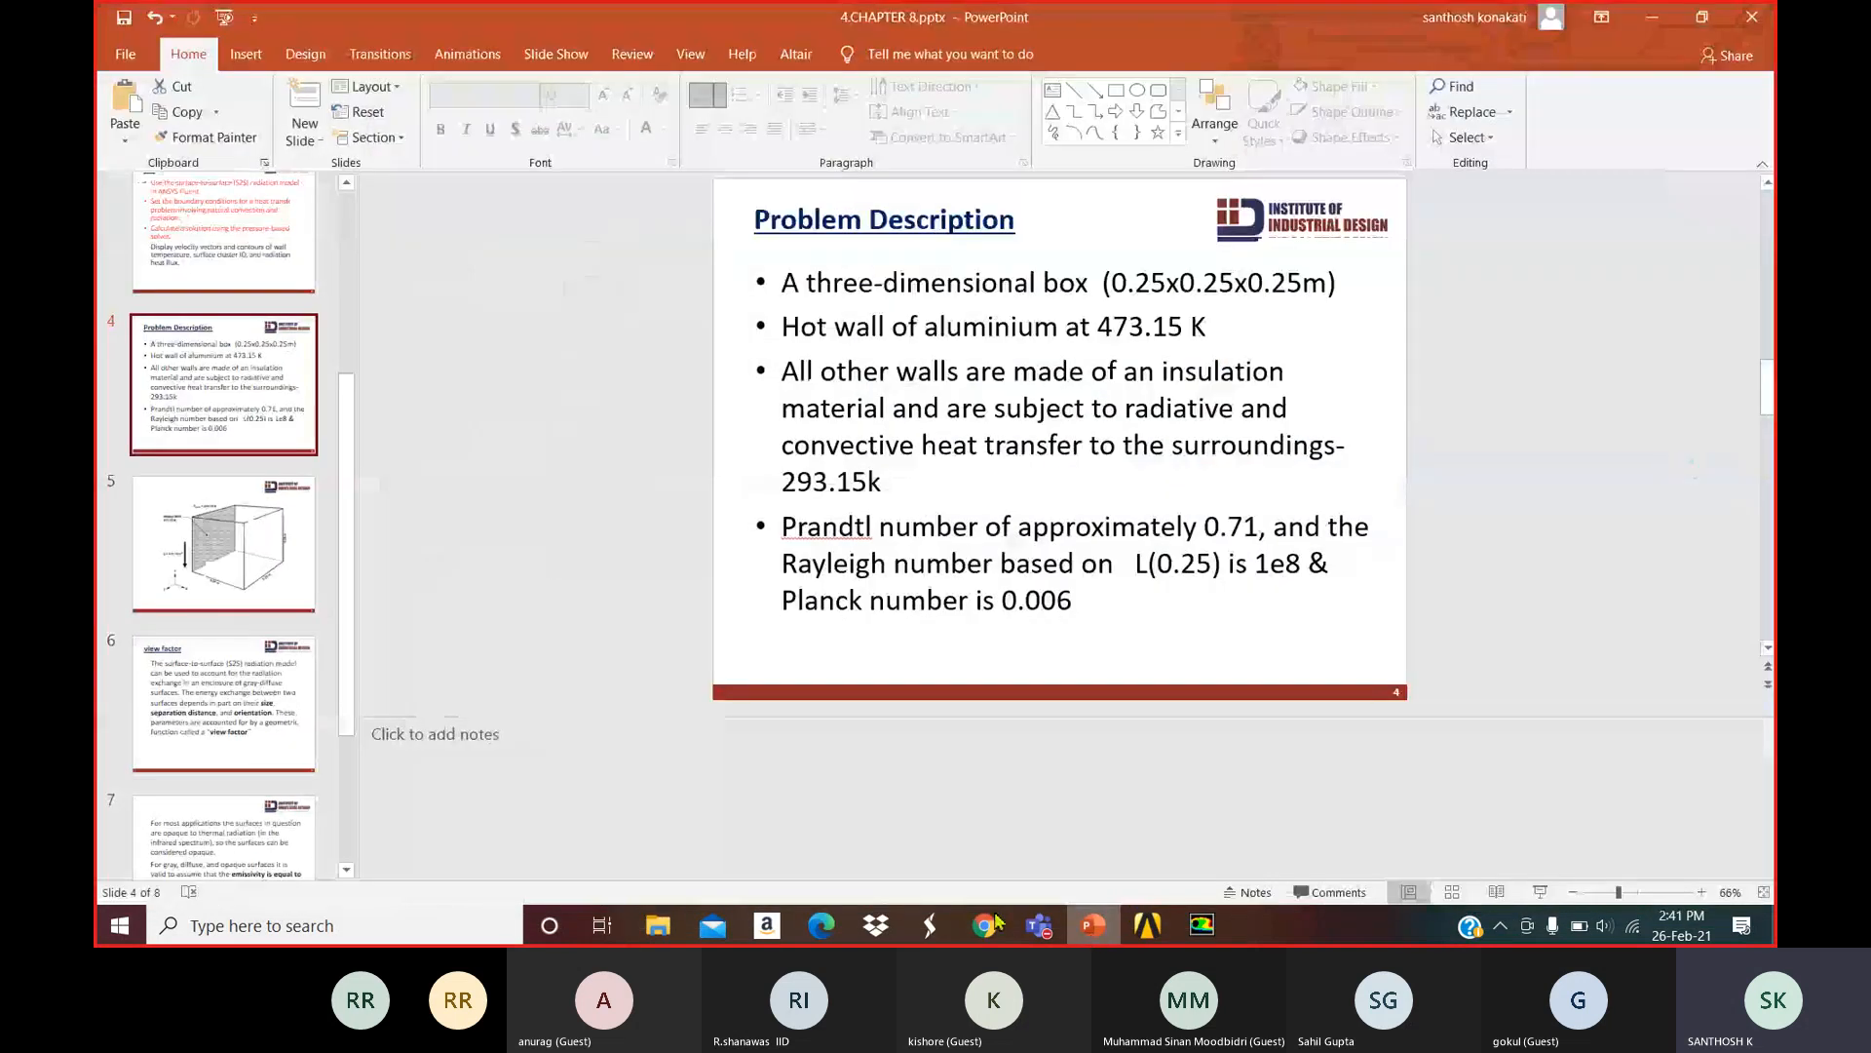
pyautogui.press('Down')
pyautogui.click(1652, 17)
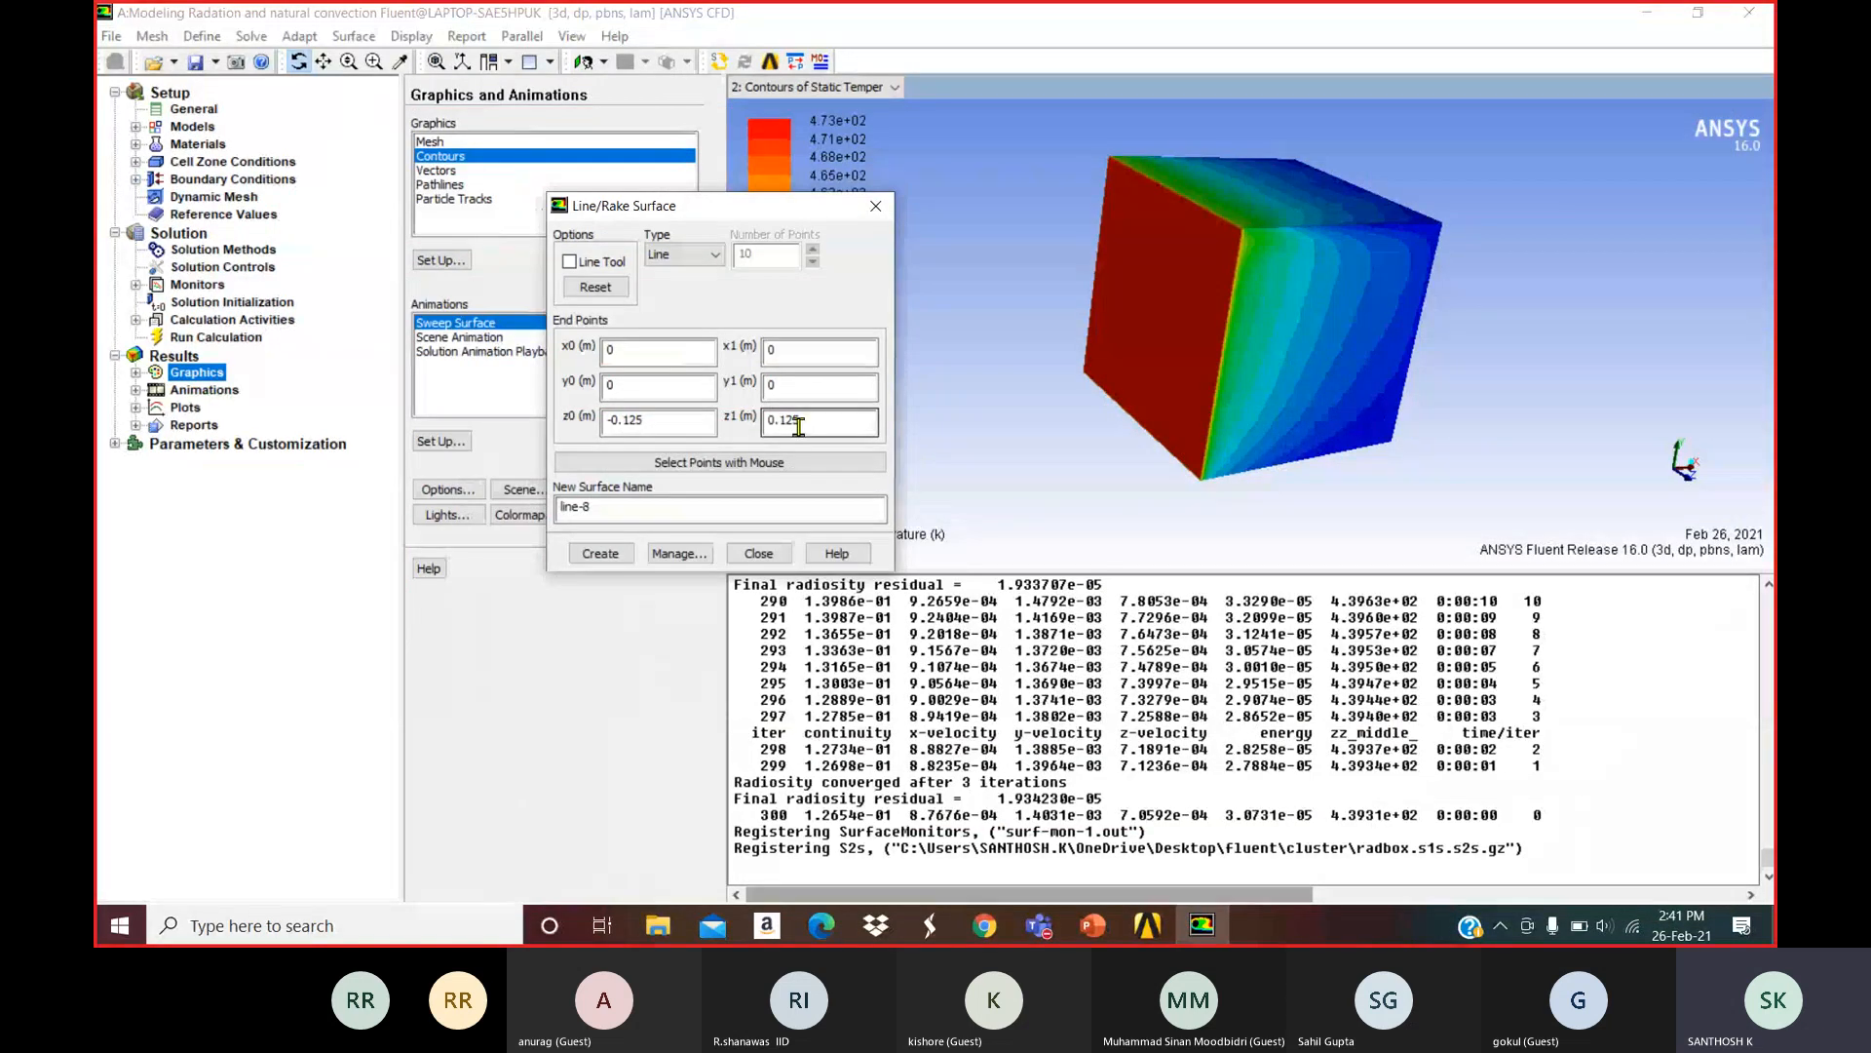
# Set the line's end points to x0 -0.125 m, x1 0.125 m and z0 0.125 m, keeping z1 at 0.125 m.
pyautogui.doubleClick(648, 353)
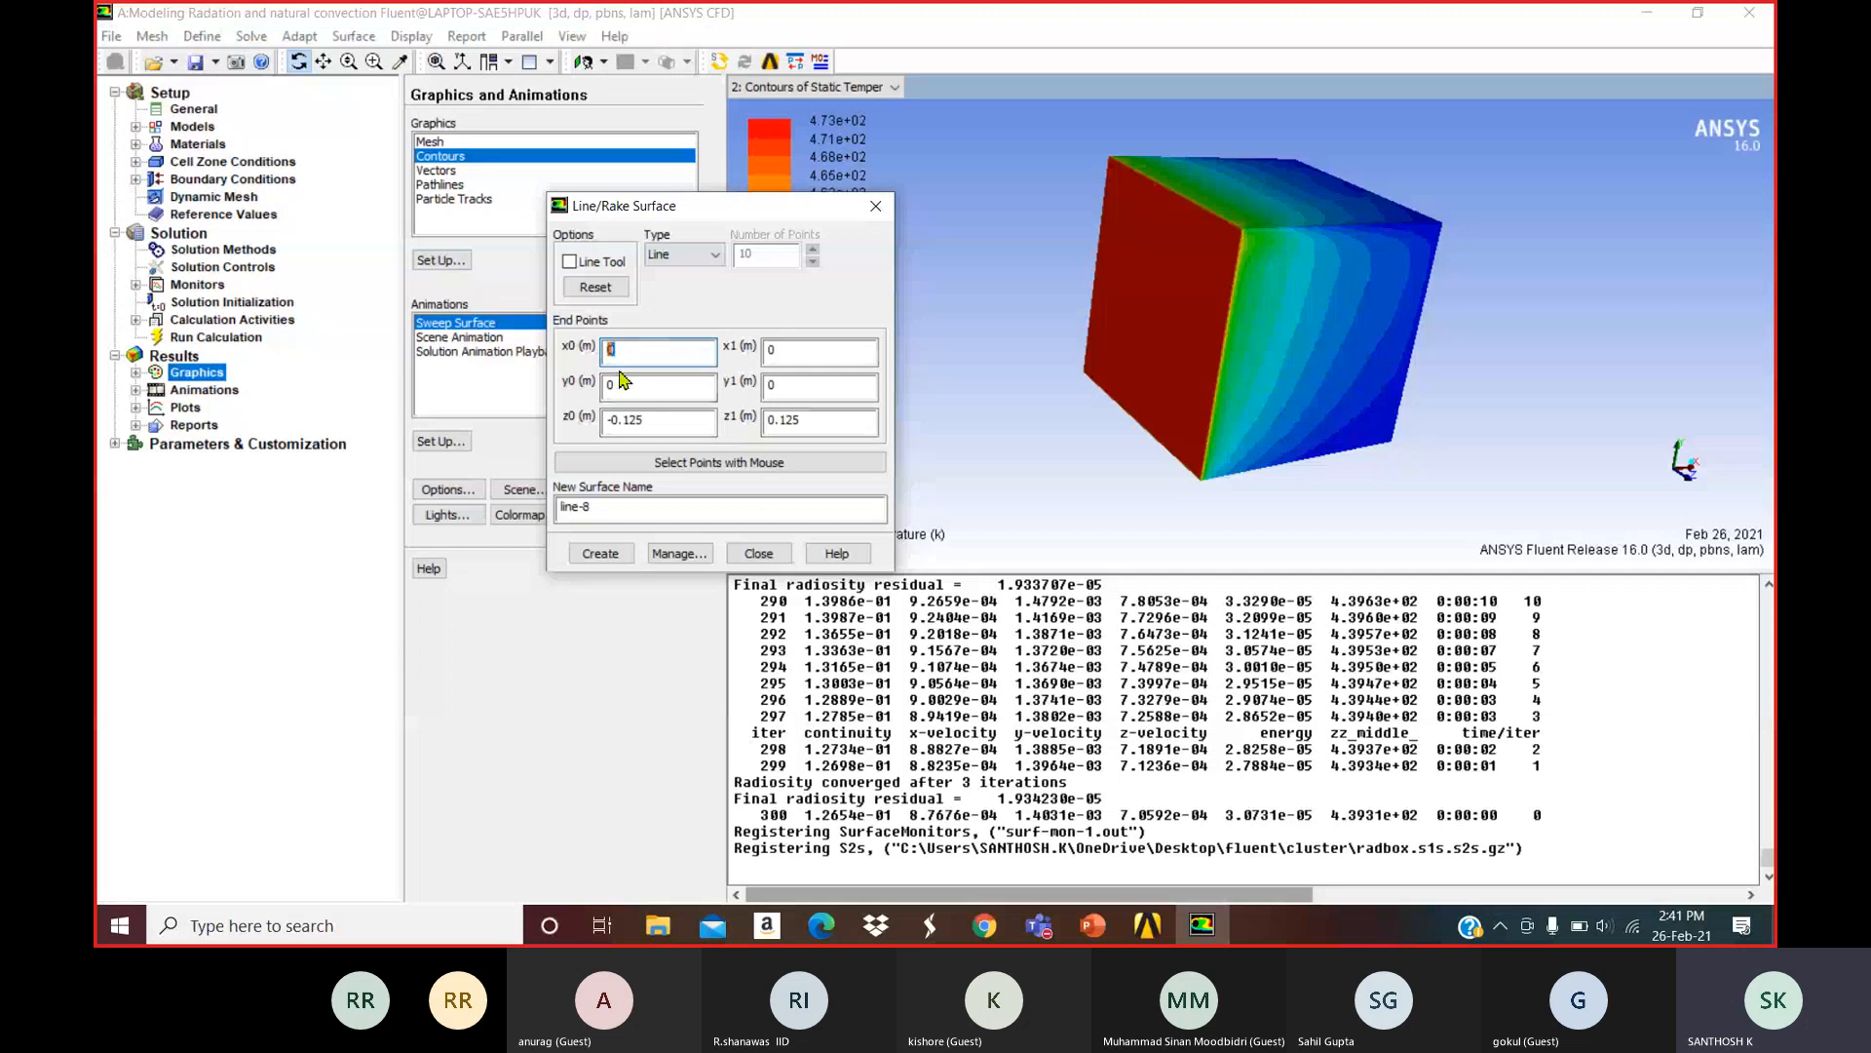
pyautogui.write('-0.125')
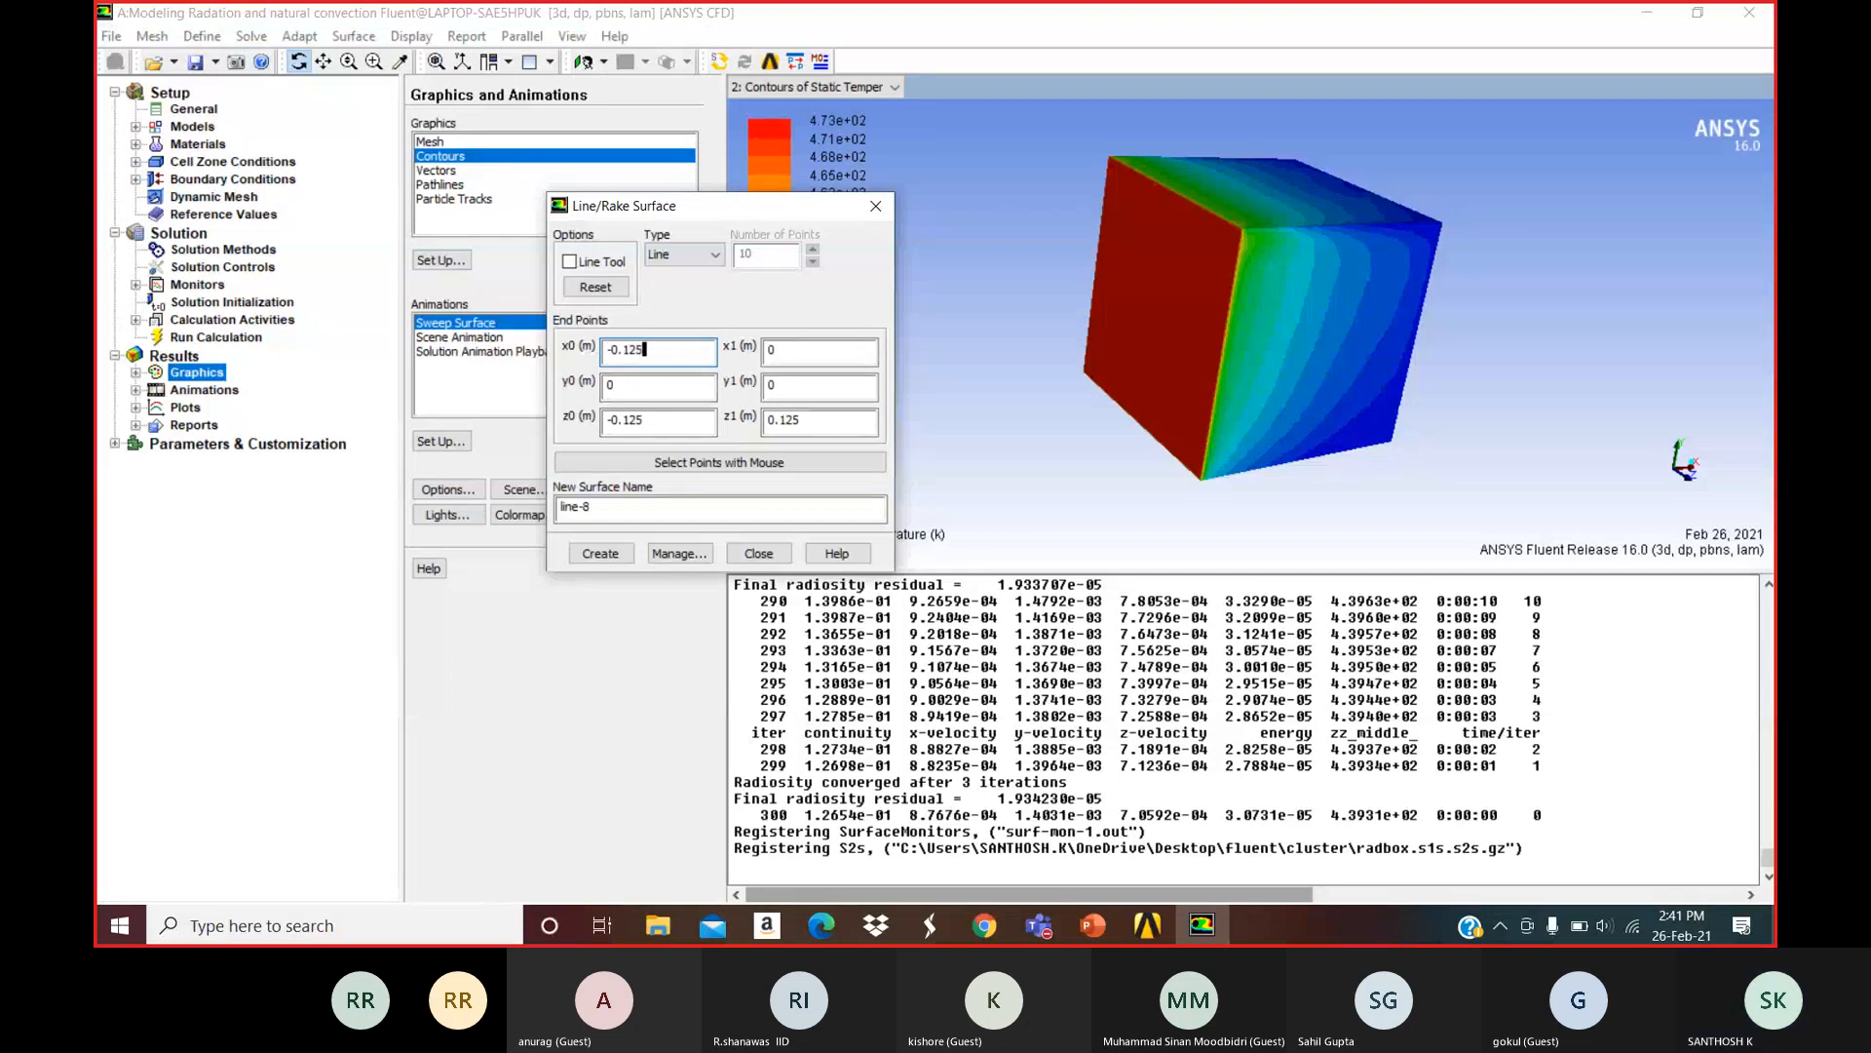
pyautogui.doubleClick(768, 353)
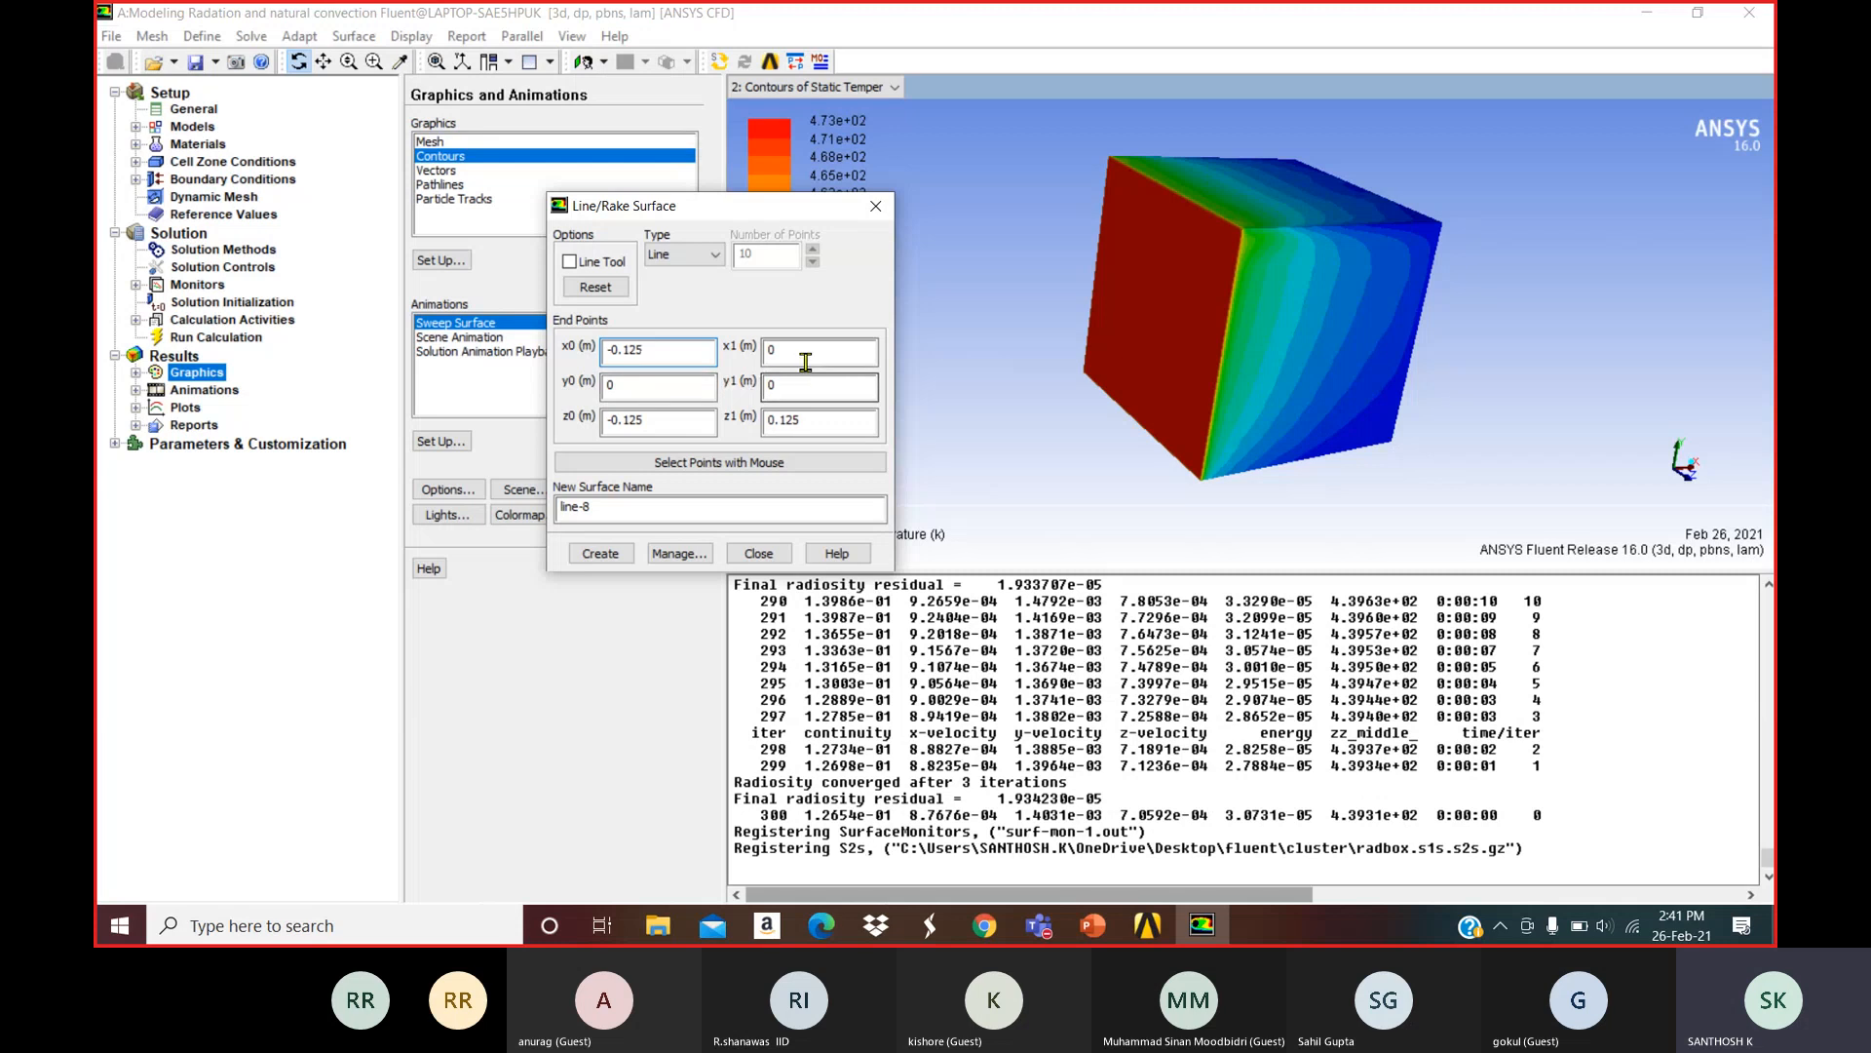
pyautogui.write('0.125')
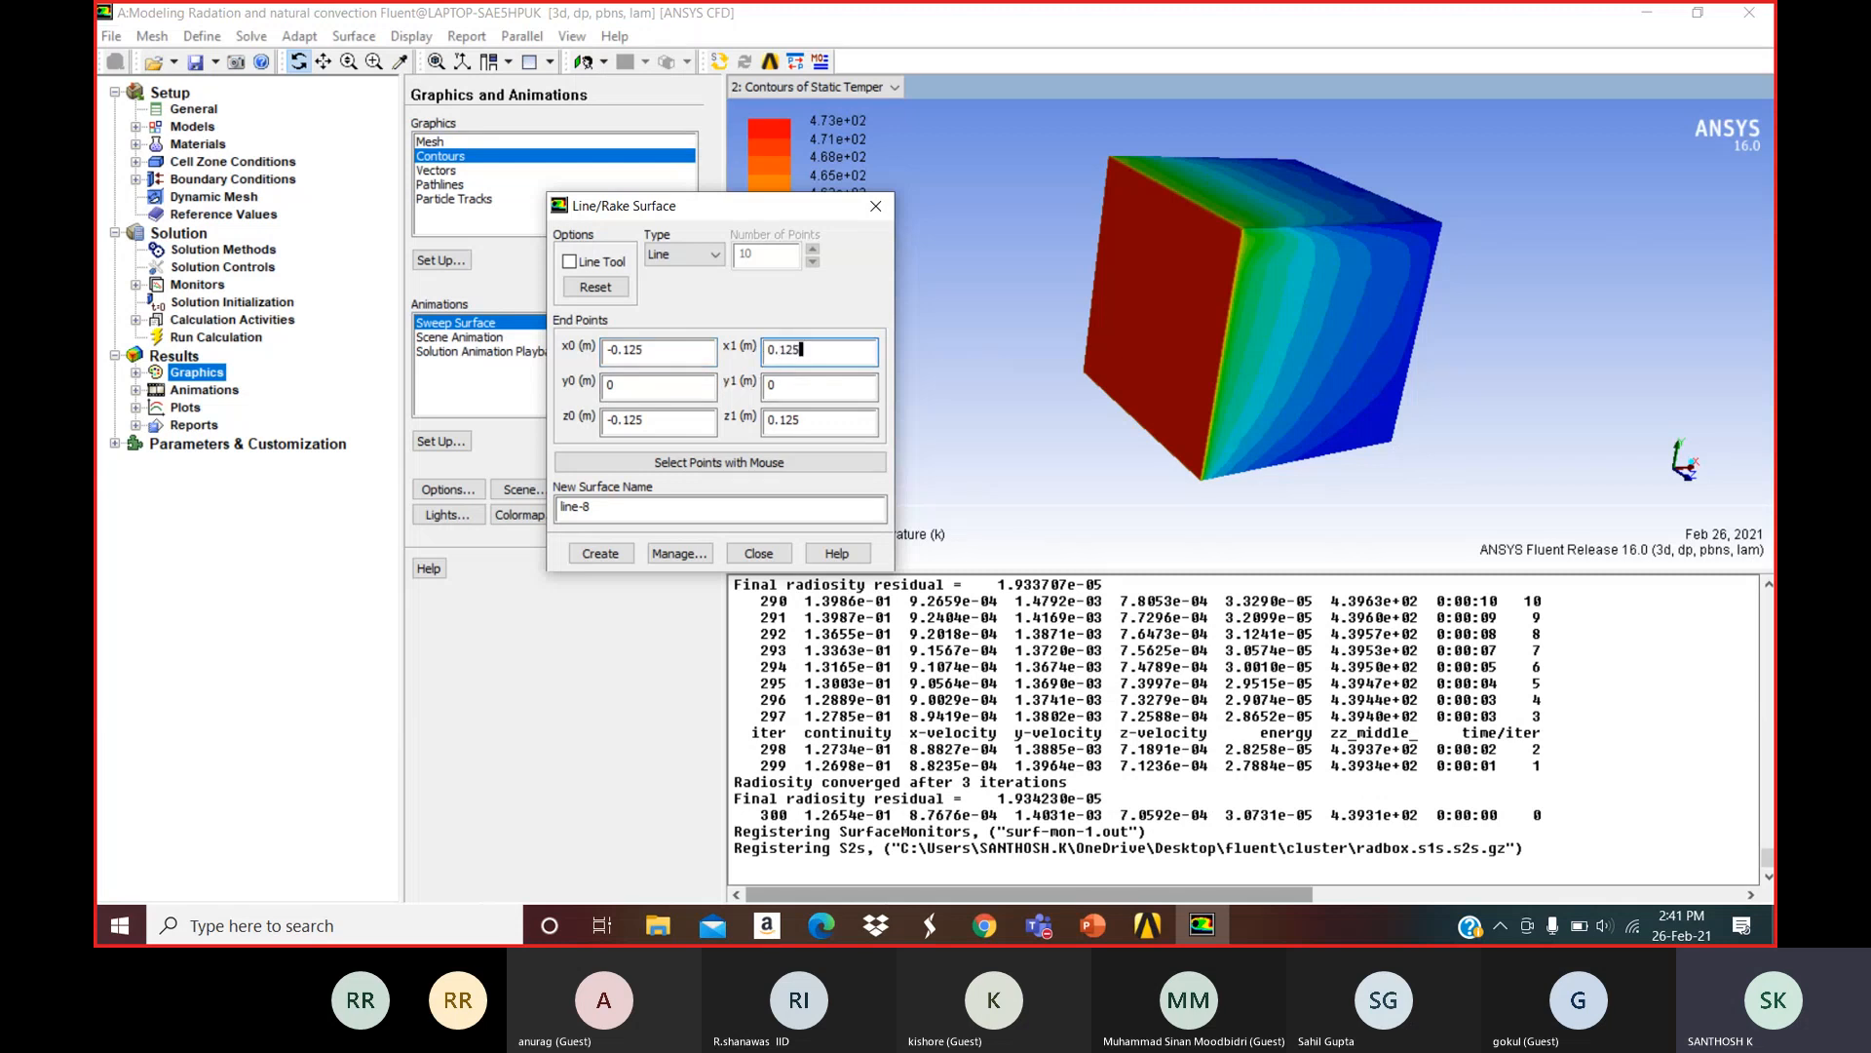
pyautogui.moveTo(662, 429); pyautogui.dragTo(582, 439)
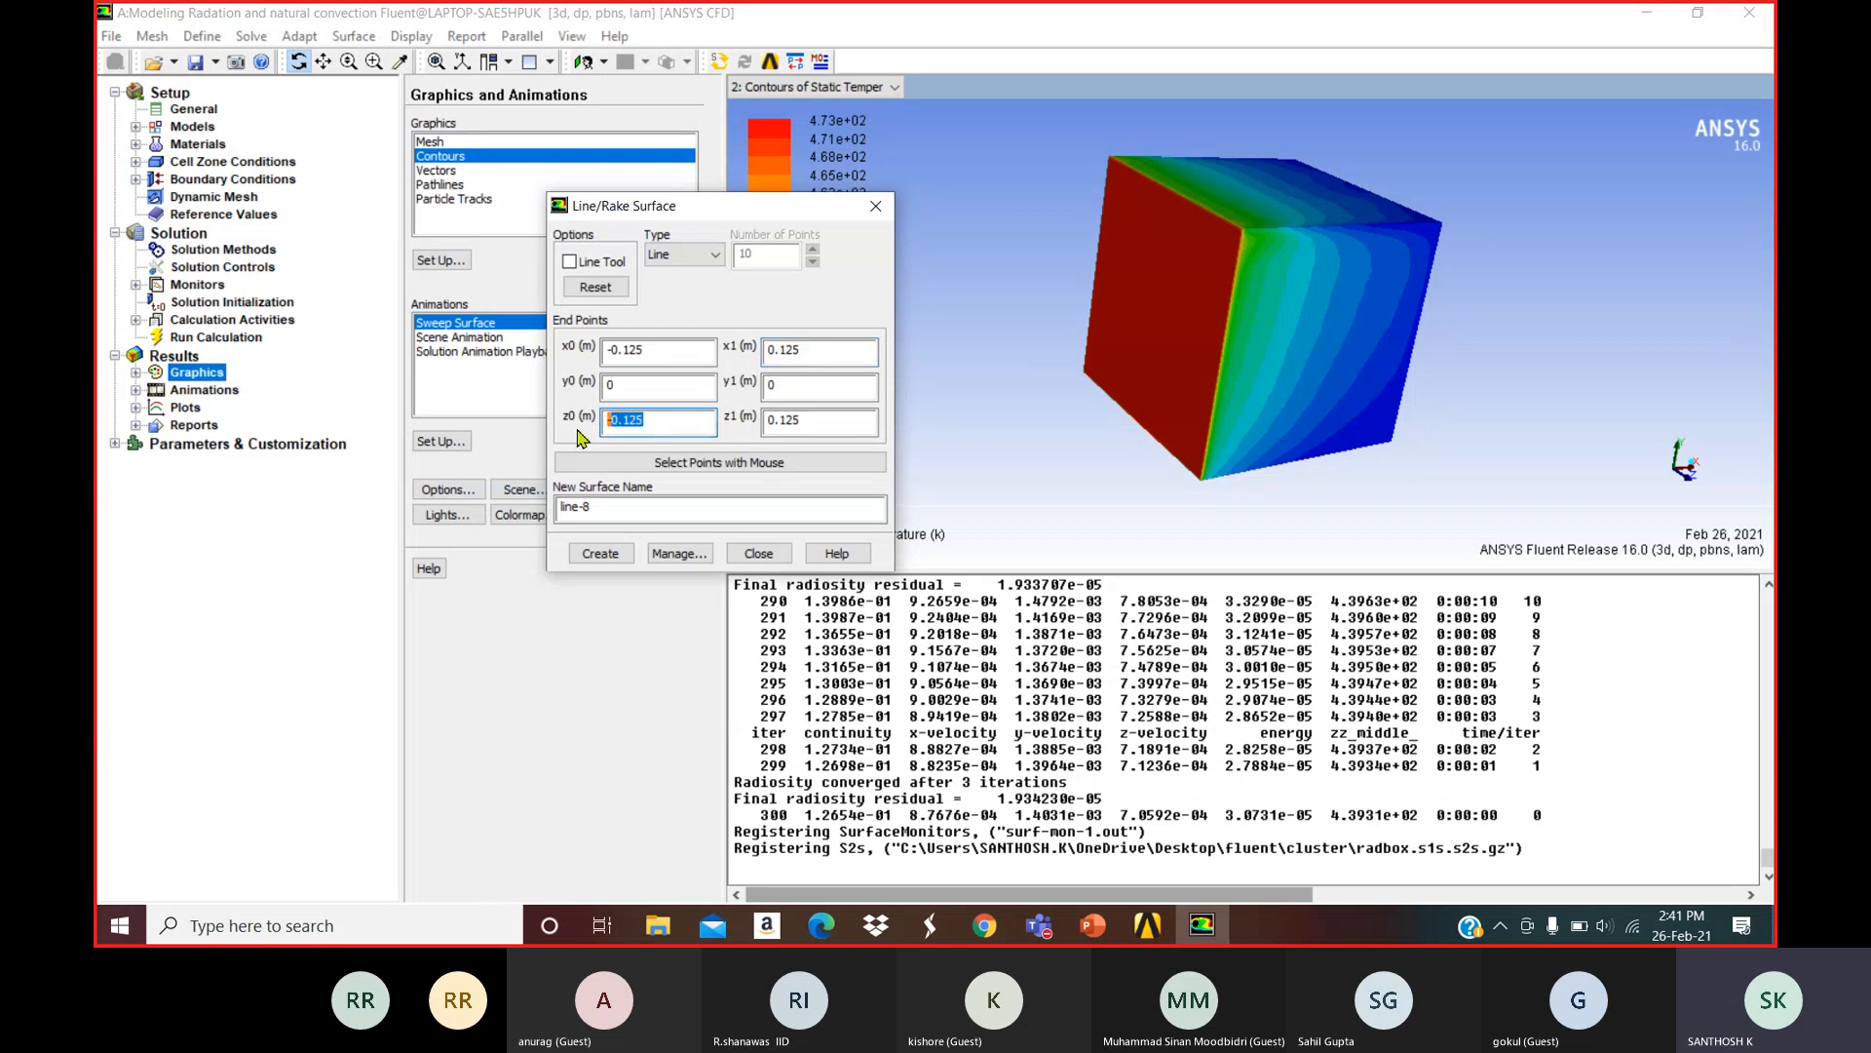
pyautogui.write('0.125')
pyautogui.moveTo(809, 430); pyautogui.dragTo(738, 415)
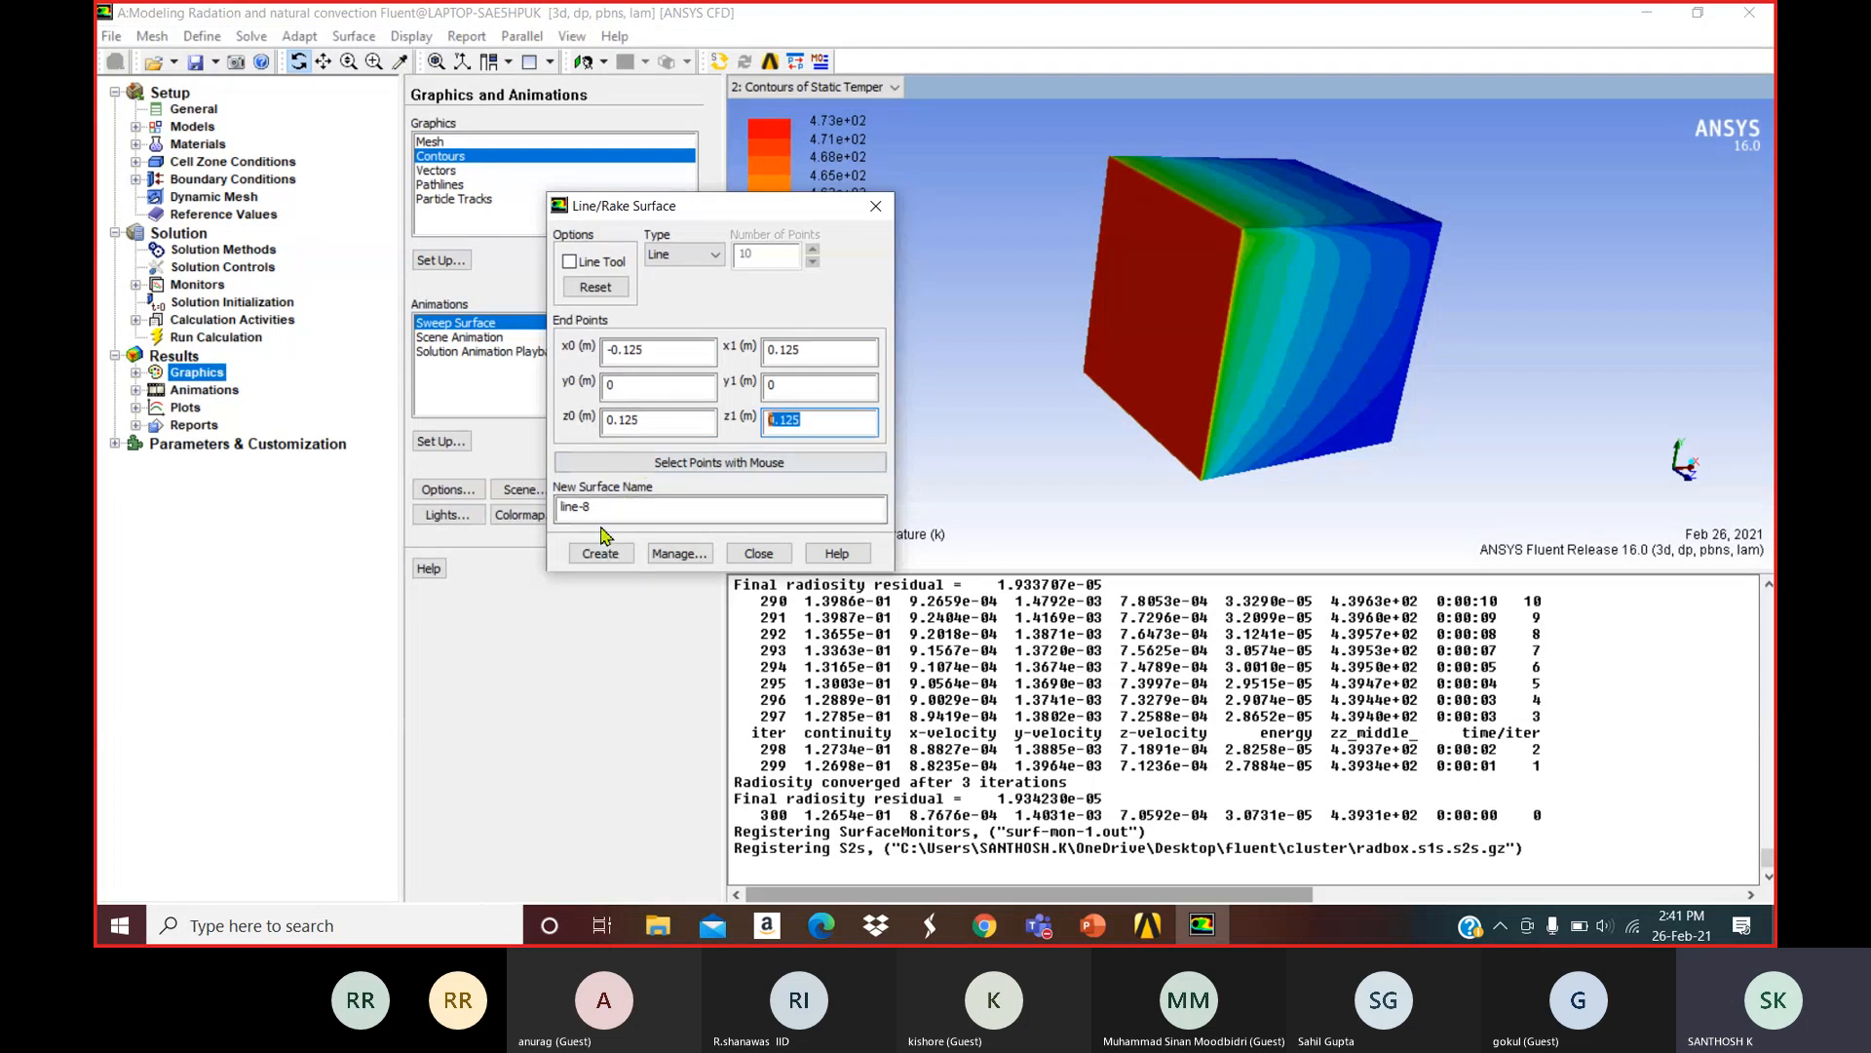
# Name the line surface zz-line-side, create it and close the line definition.
pyautogui.moveTo(595, 508); pyautogui.dragTo(513, 511)
pyautogui.write('l')
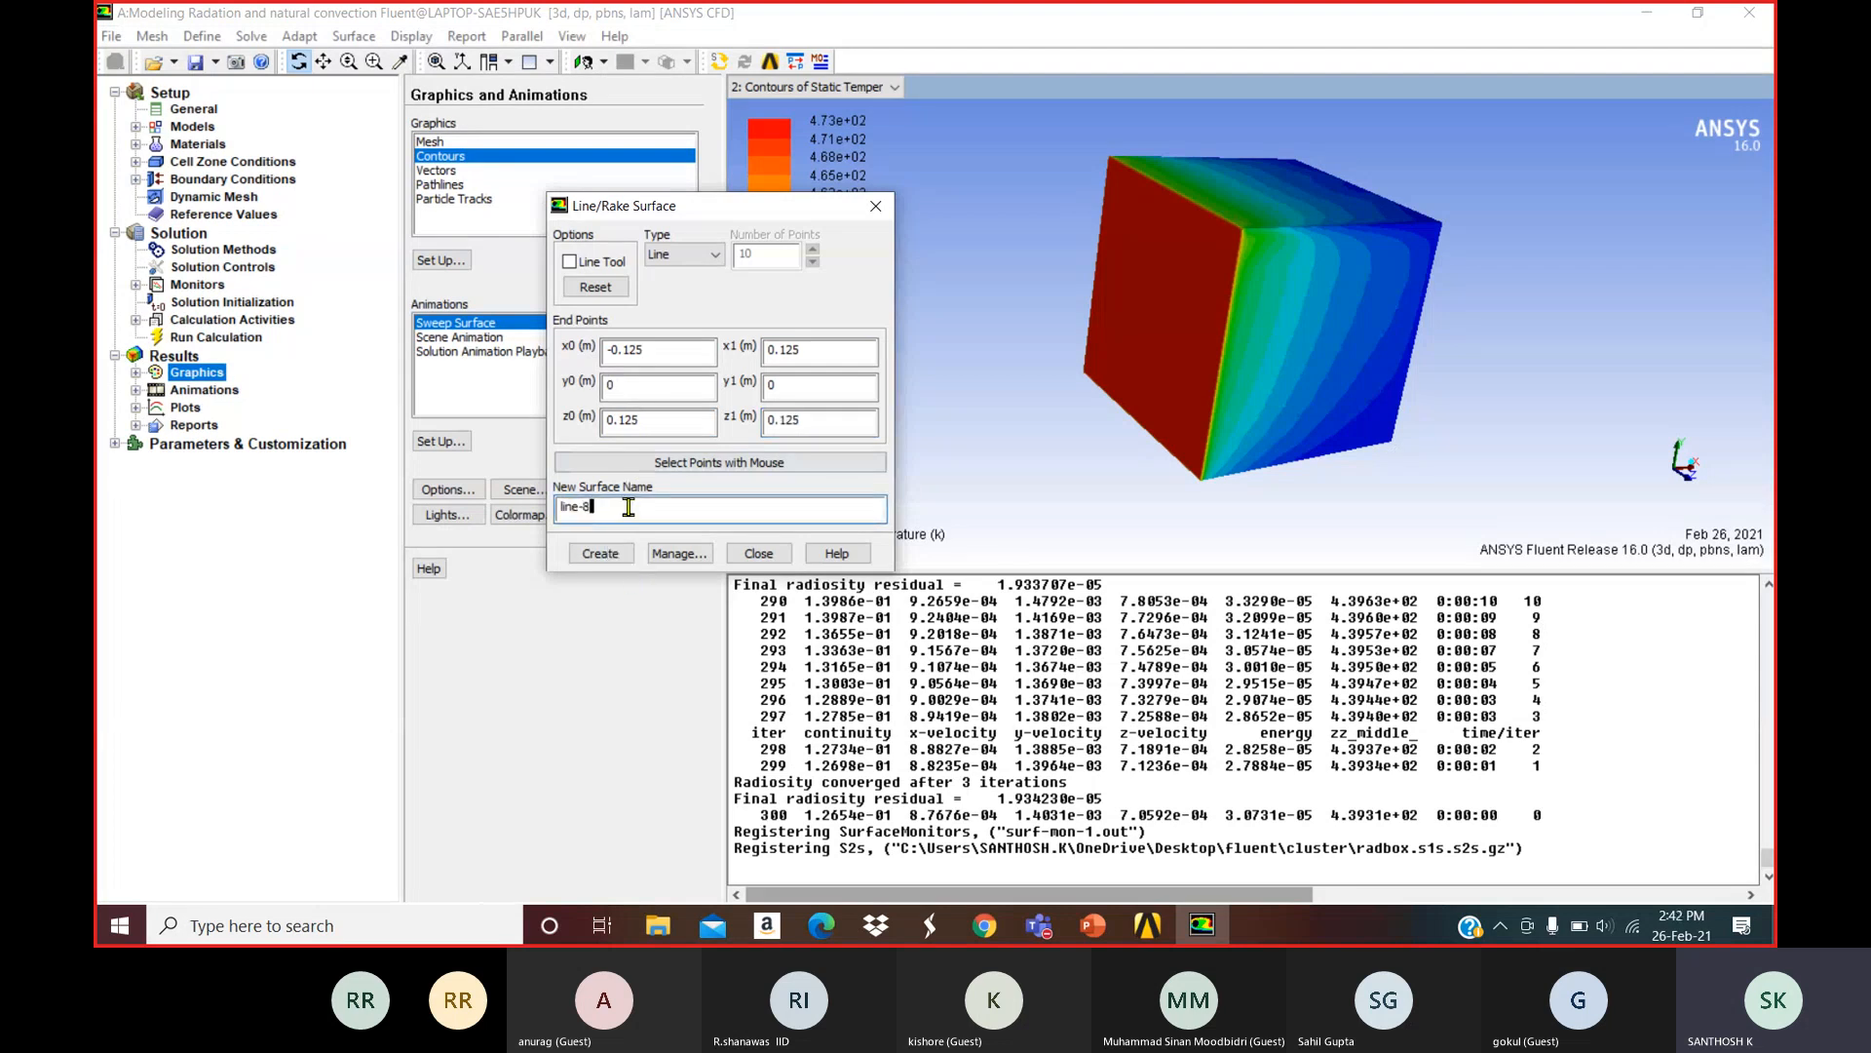
pyautogui.write('zz')
pyautogui.write('-')
pyautogui.write('side')
pyautogui.click(600, 552)
pyautogui.click(758, 553)
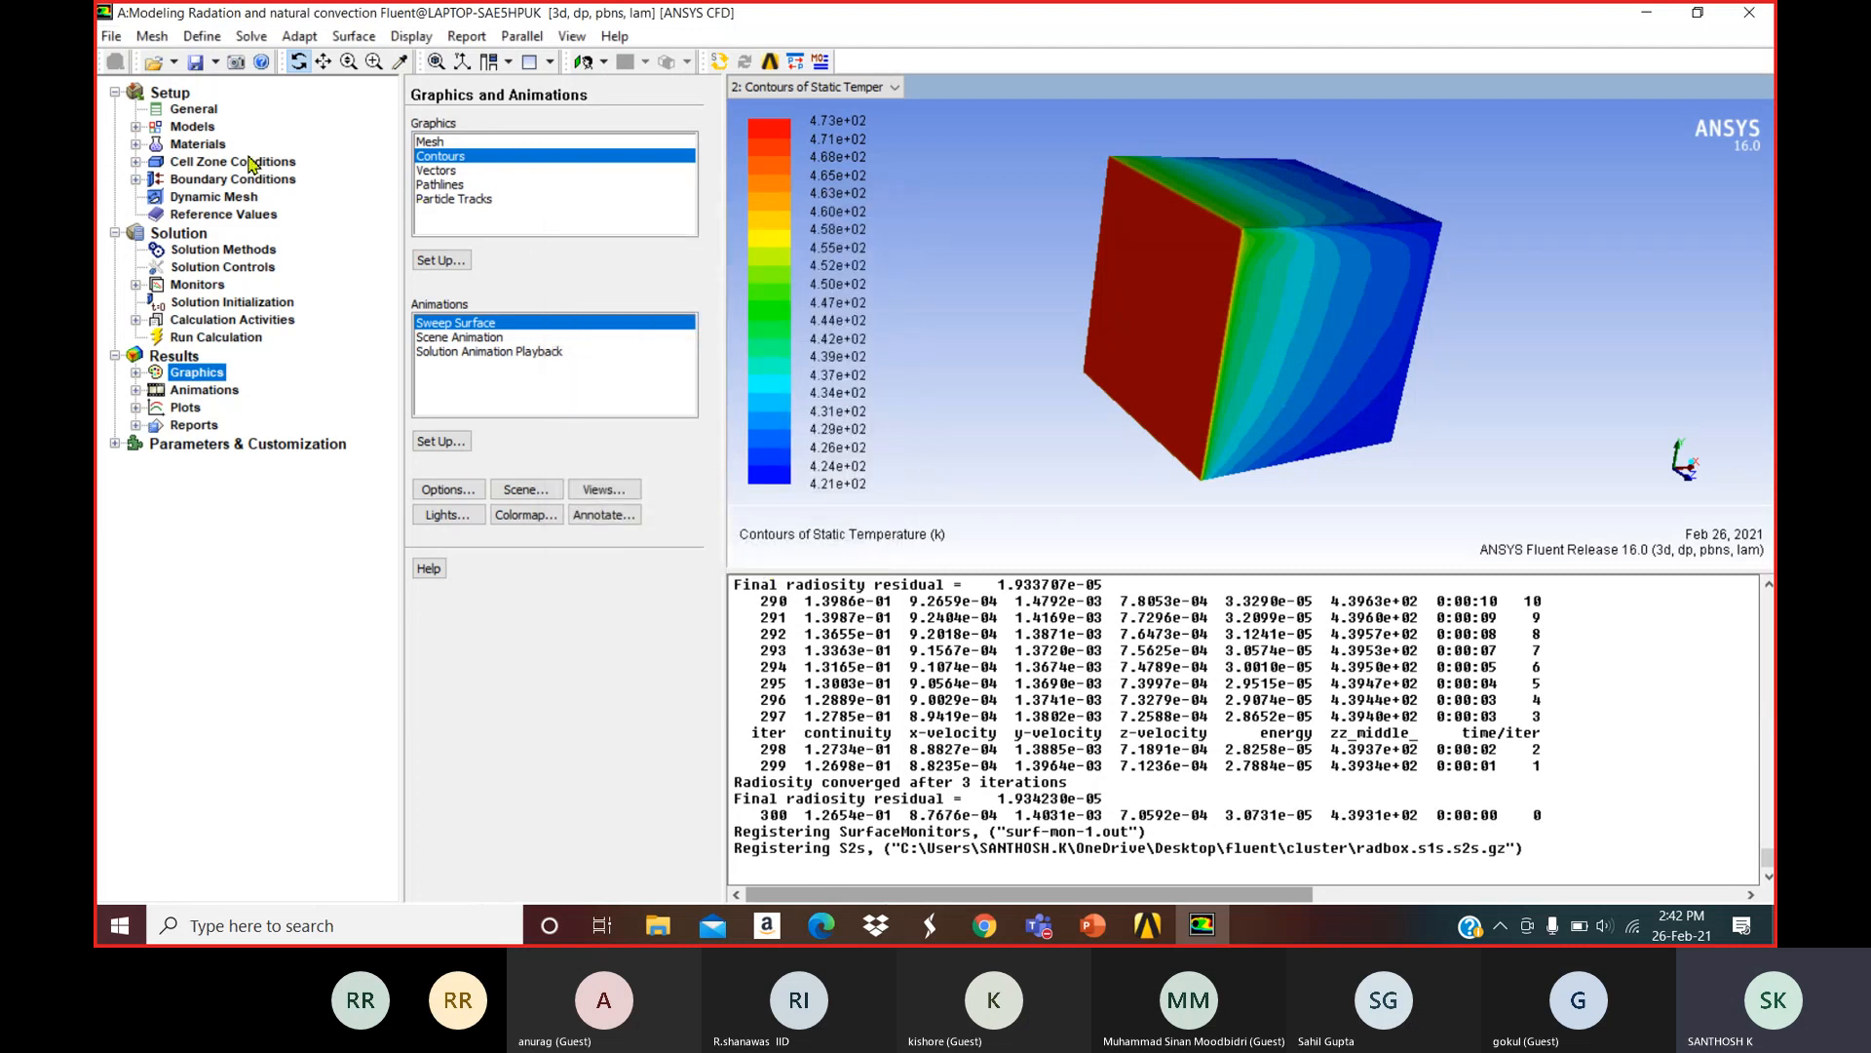
# Display the mesh of only the zz-line-side surface.
pyautogui.click(195, 111)
pyautogui.click(465, 176)
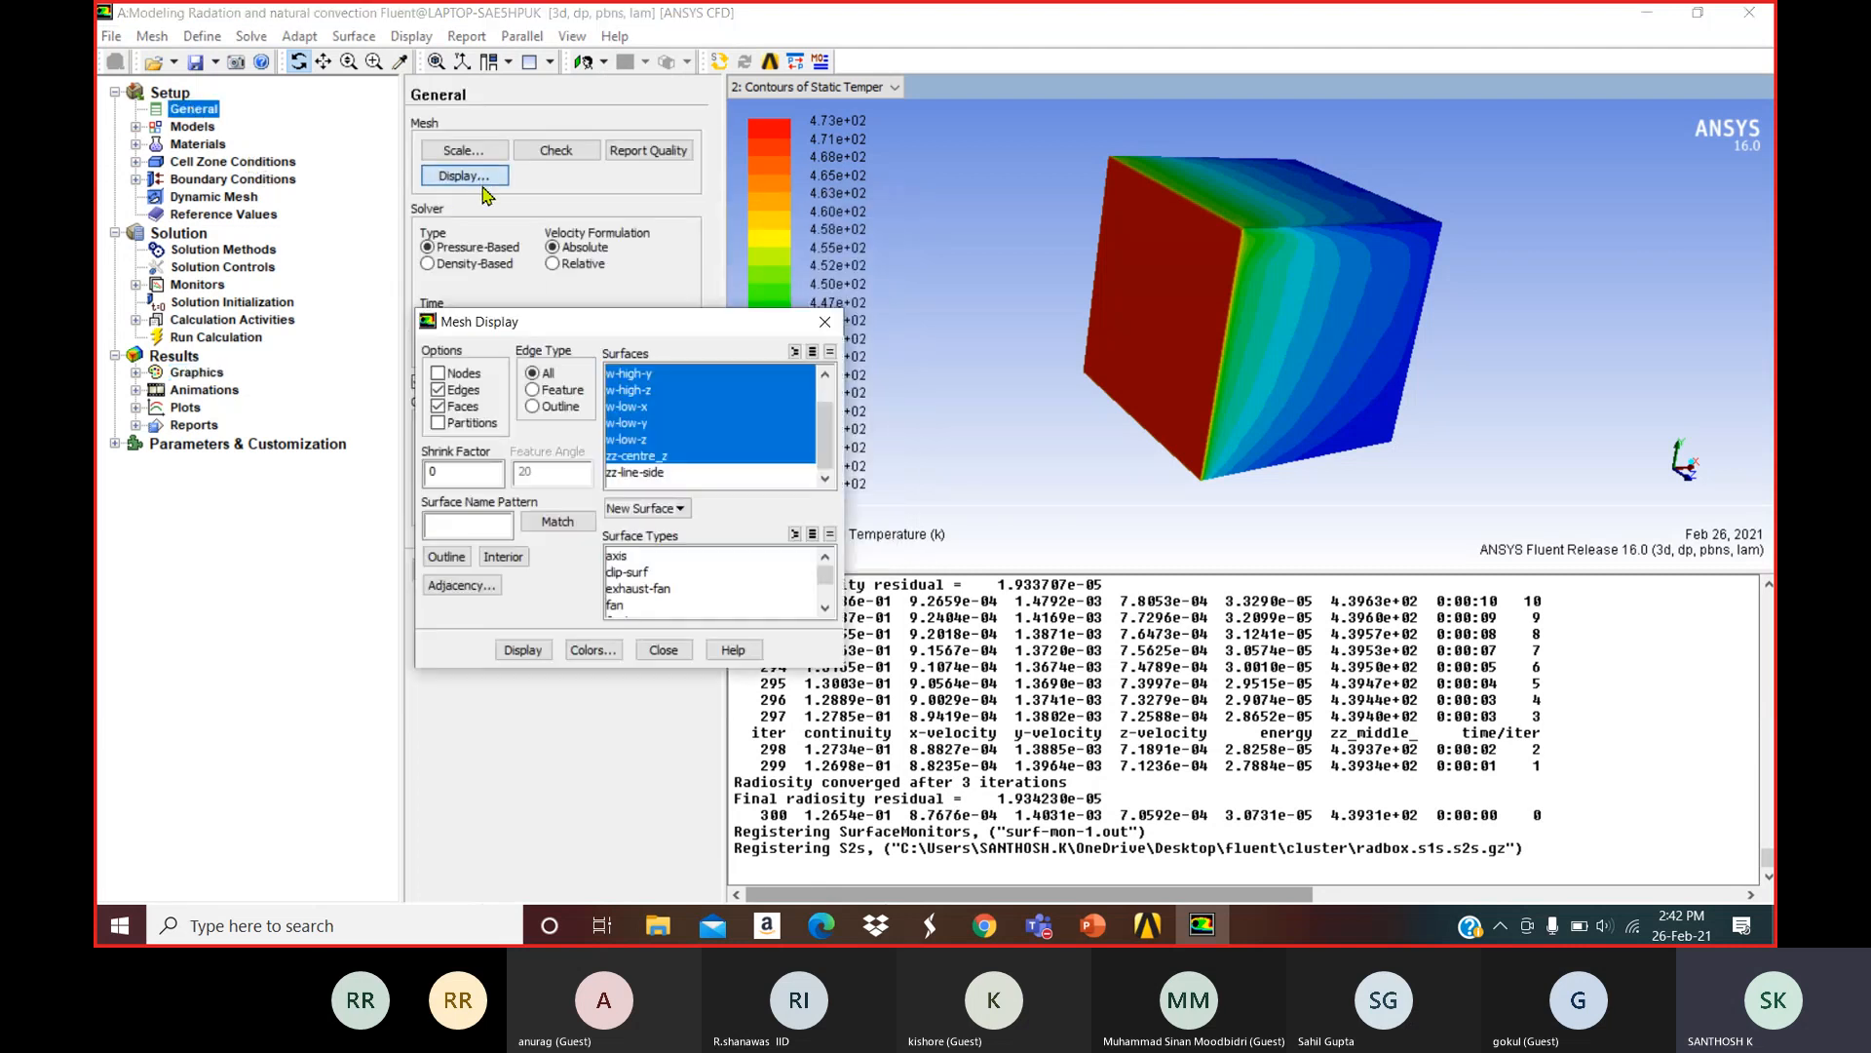
pyautogui.click(813, 353)
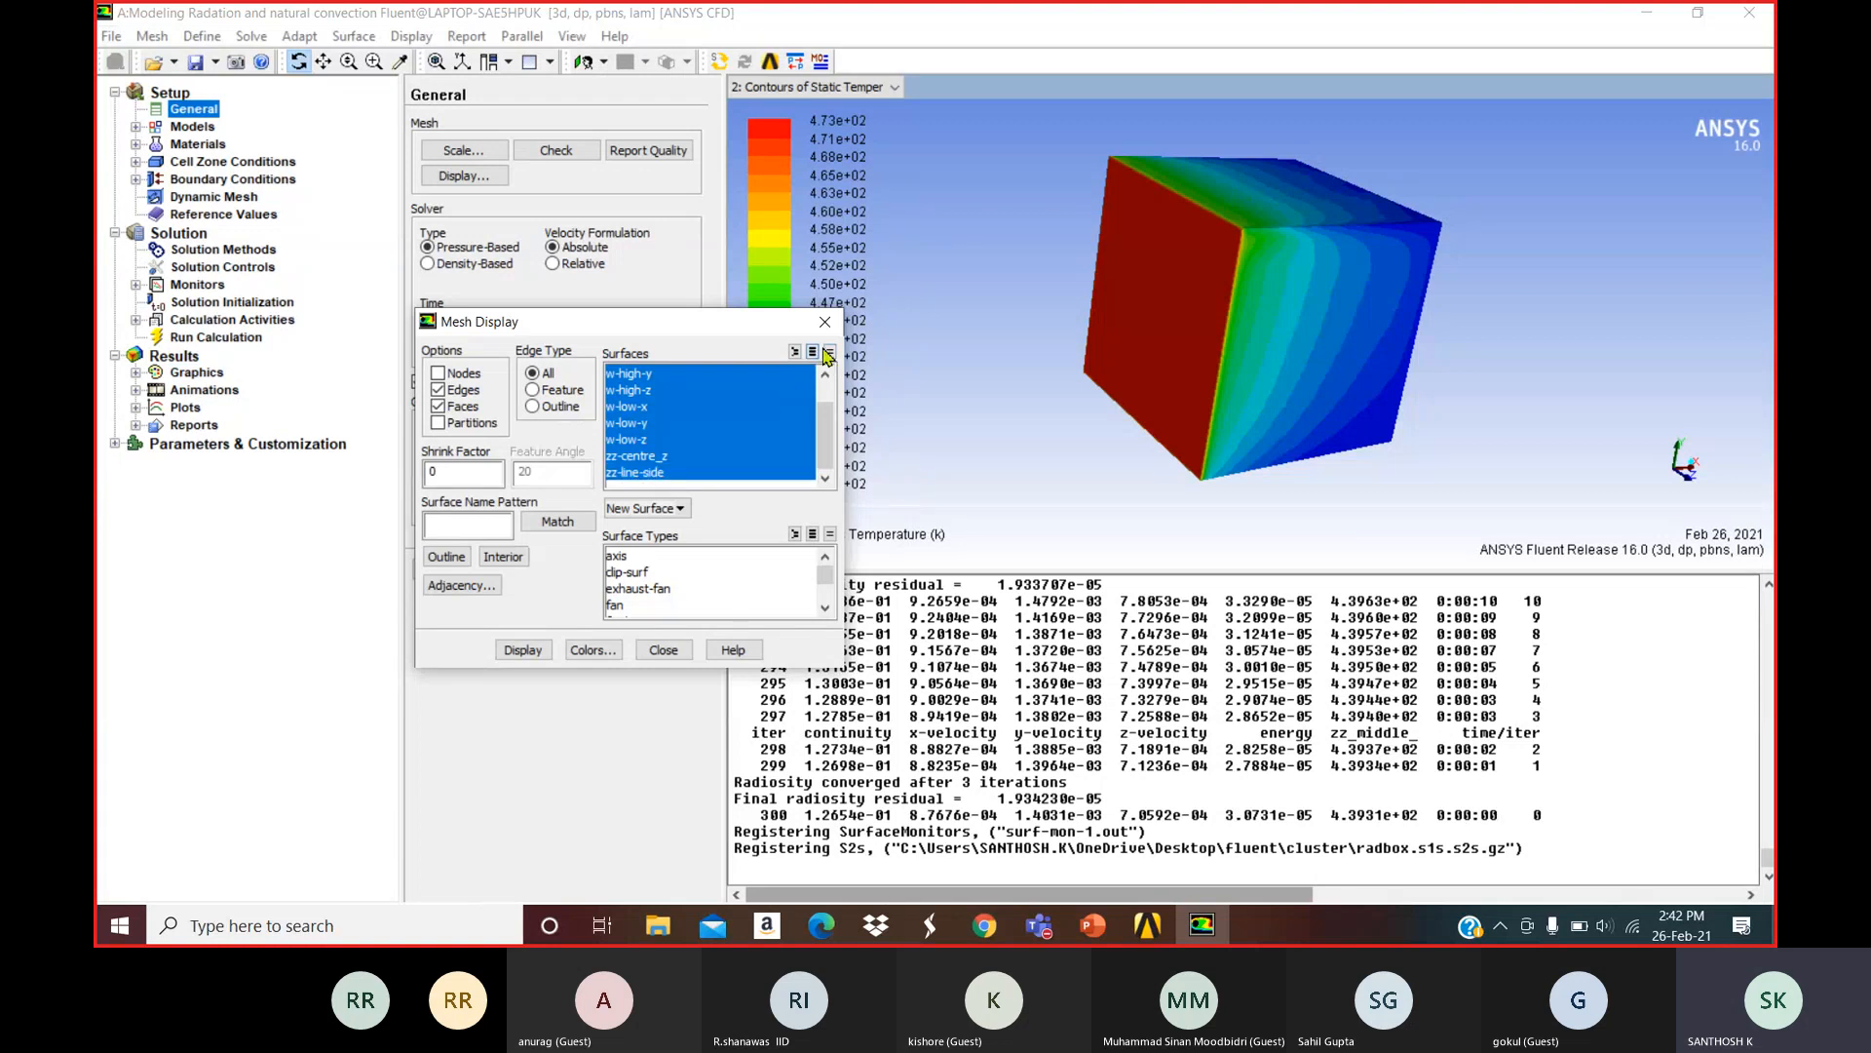
pyautogui.click(829, 353)
pyautogui.click(649, 474)
pyautogui.click(536, 652)
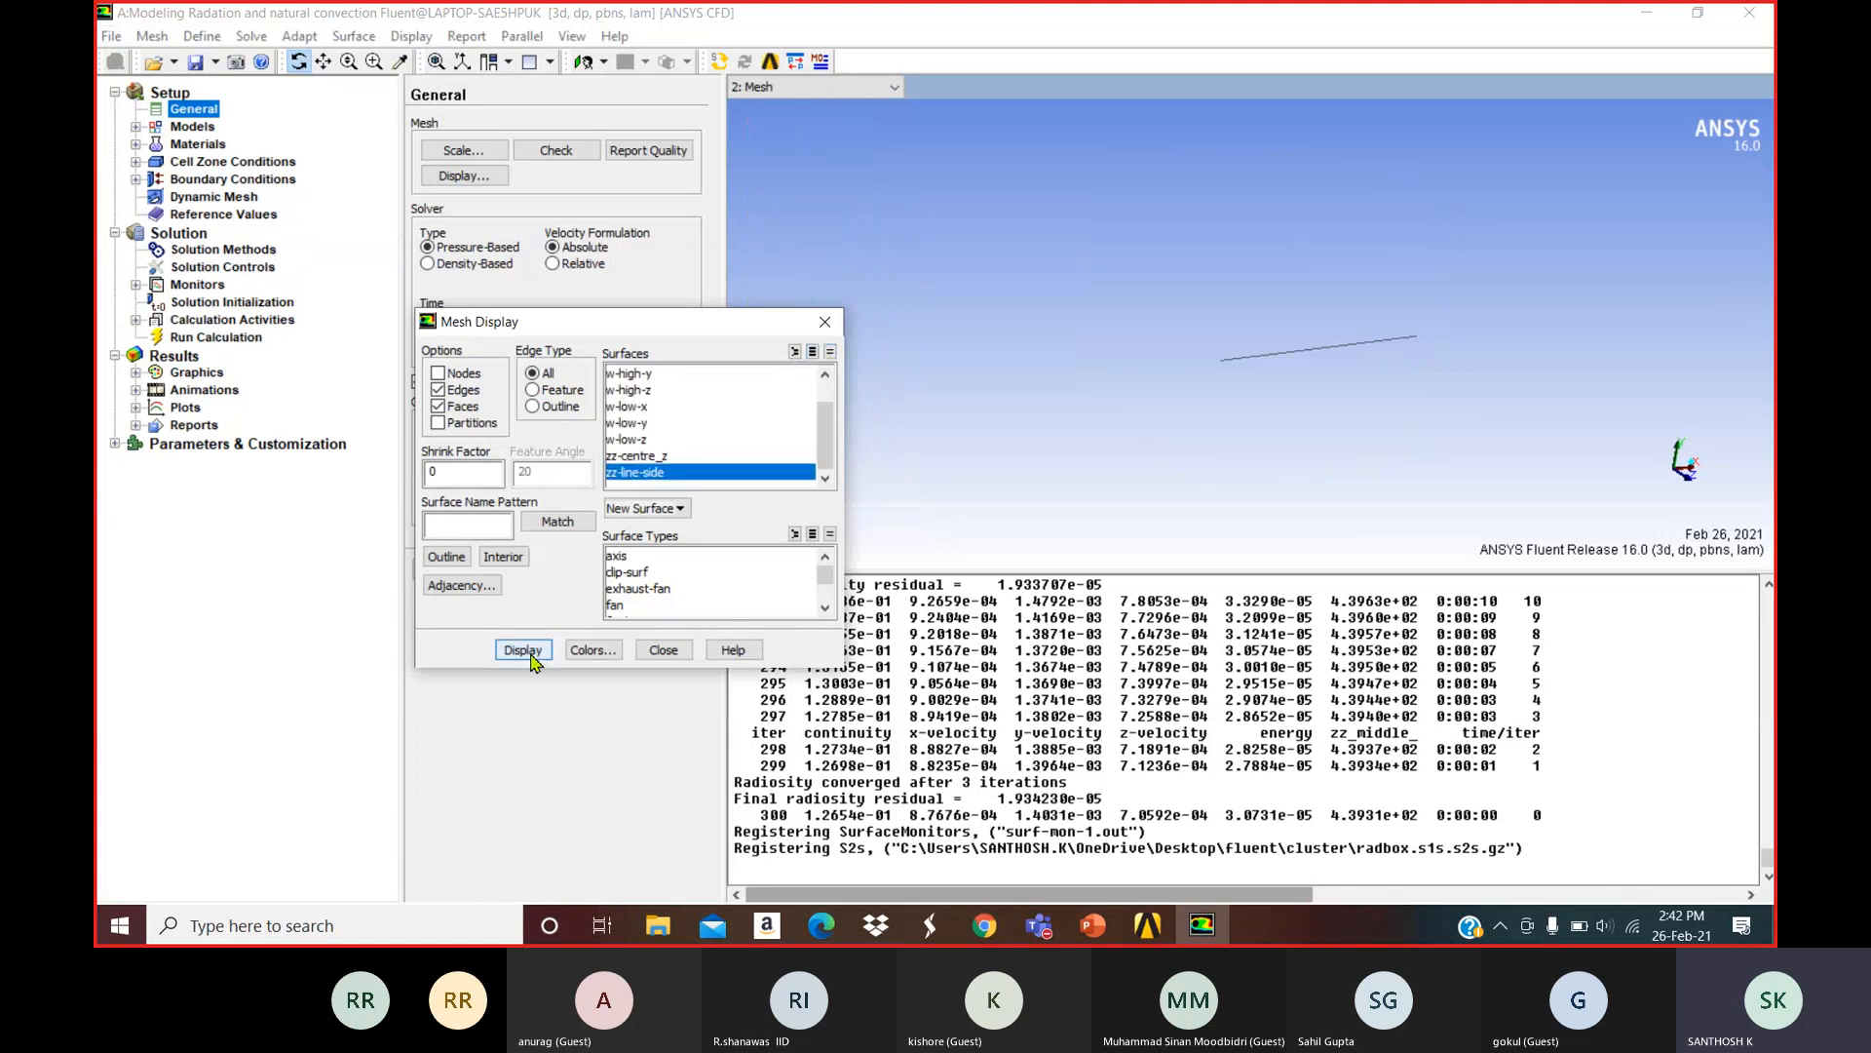
# Display the mesh of walls w-low-x, w-low-y, w-low-z and w-high-z together with zz-line-side to examine the line's position.
pyautogui.click(649, 441)
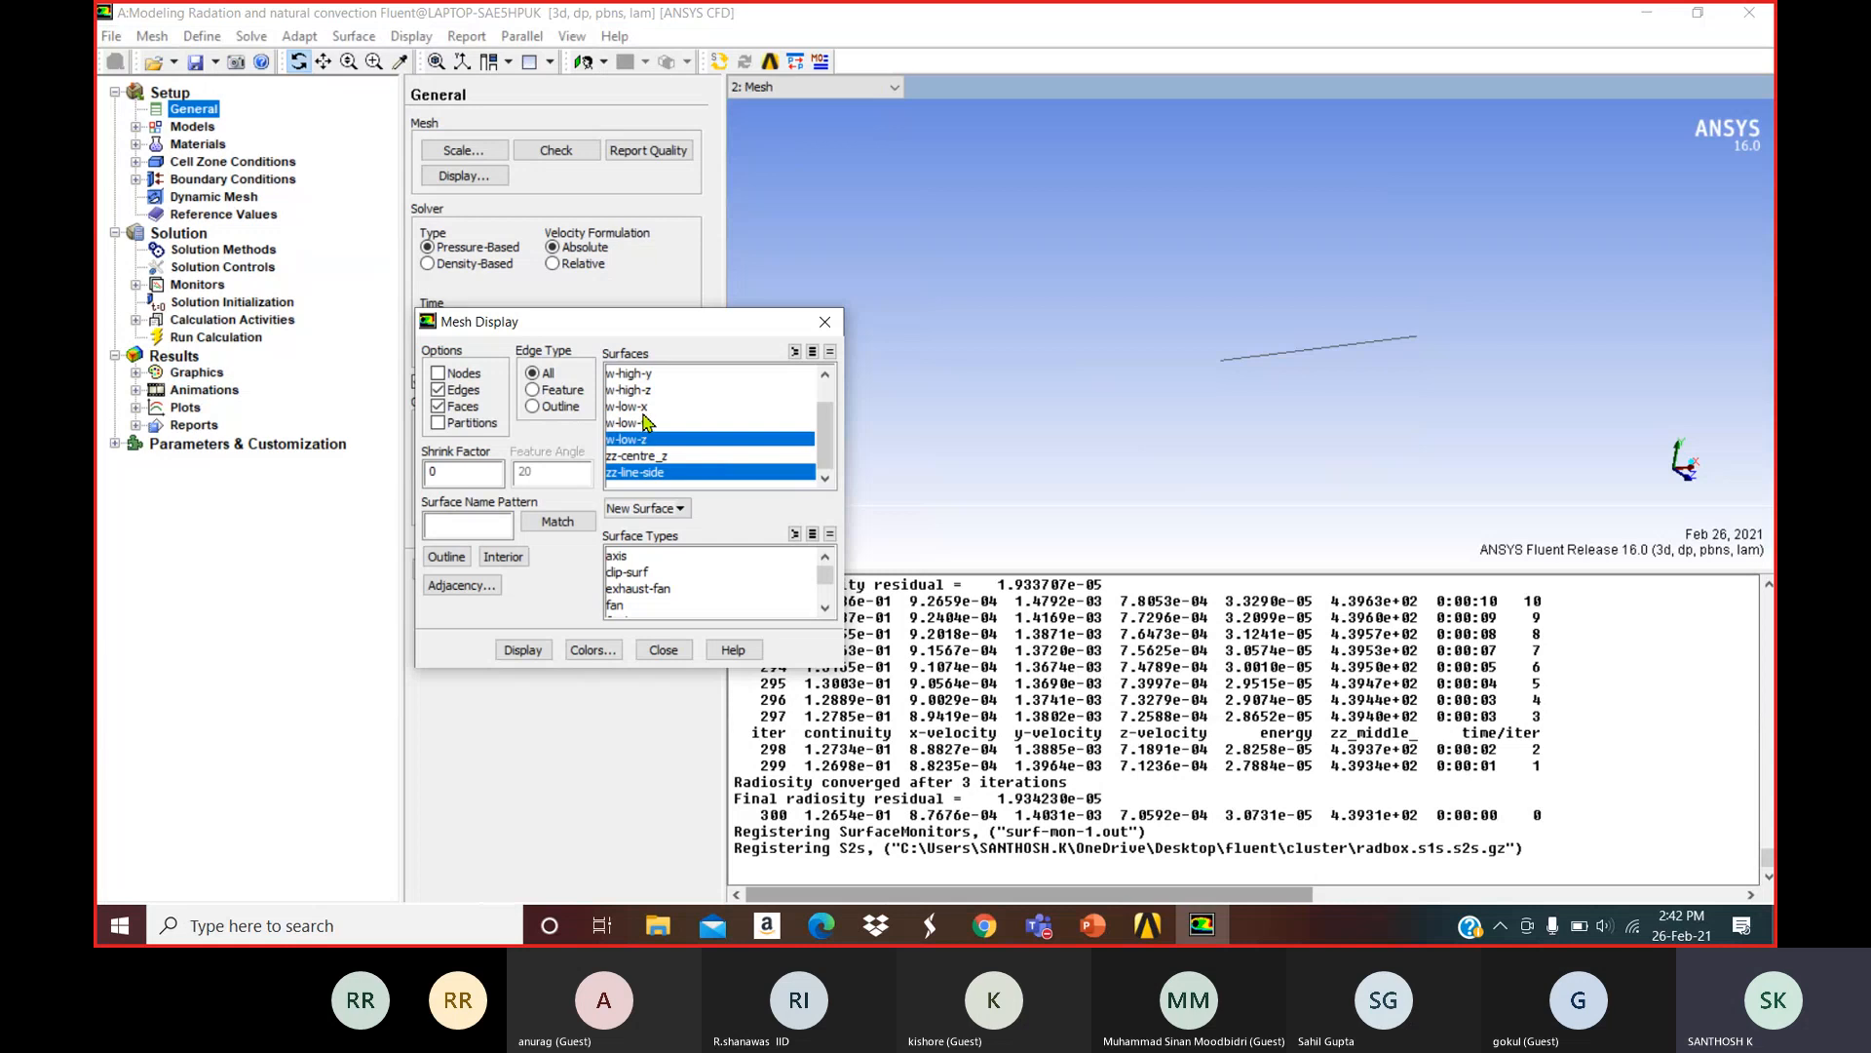
pyautogui.click(644, 408)
pyautogui.click(523, 650)
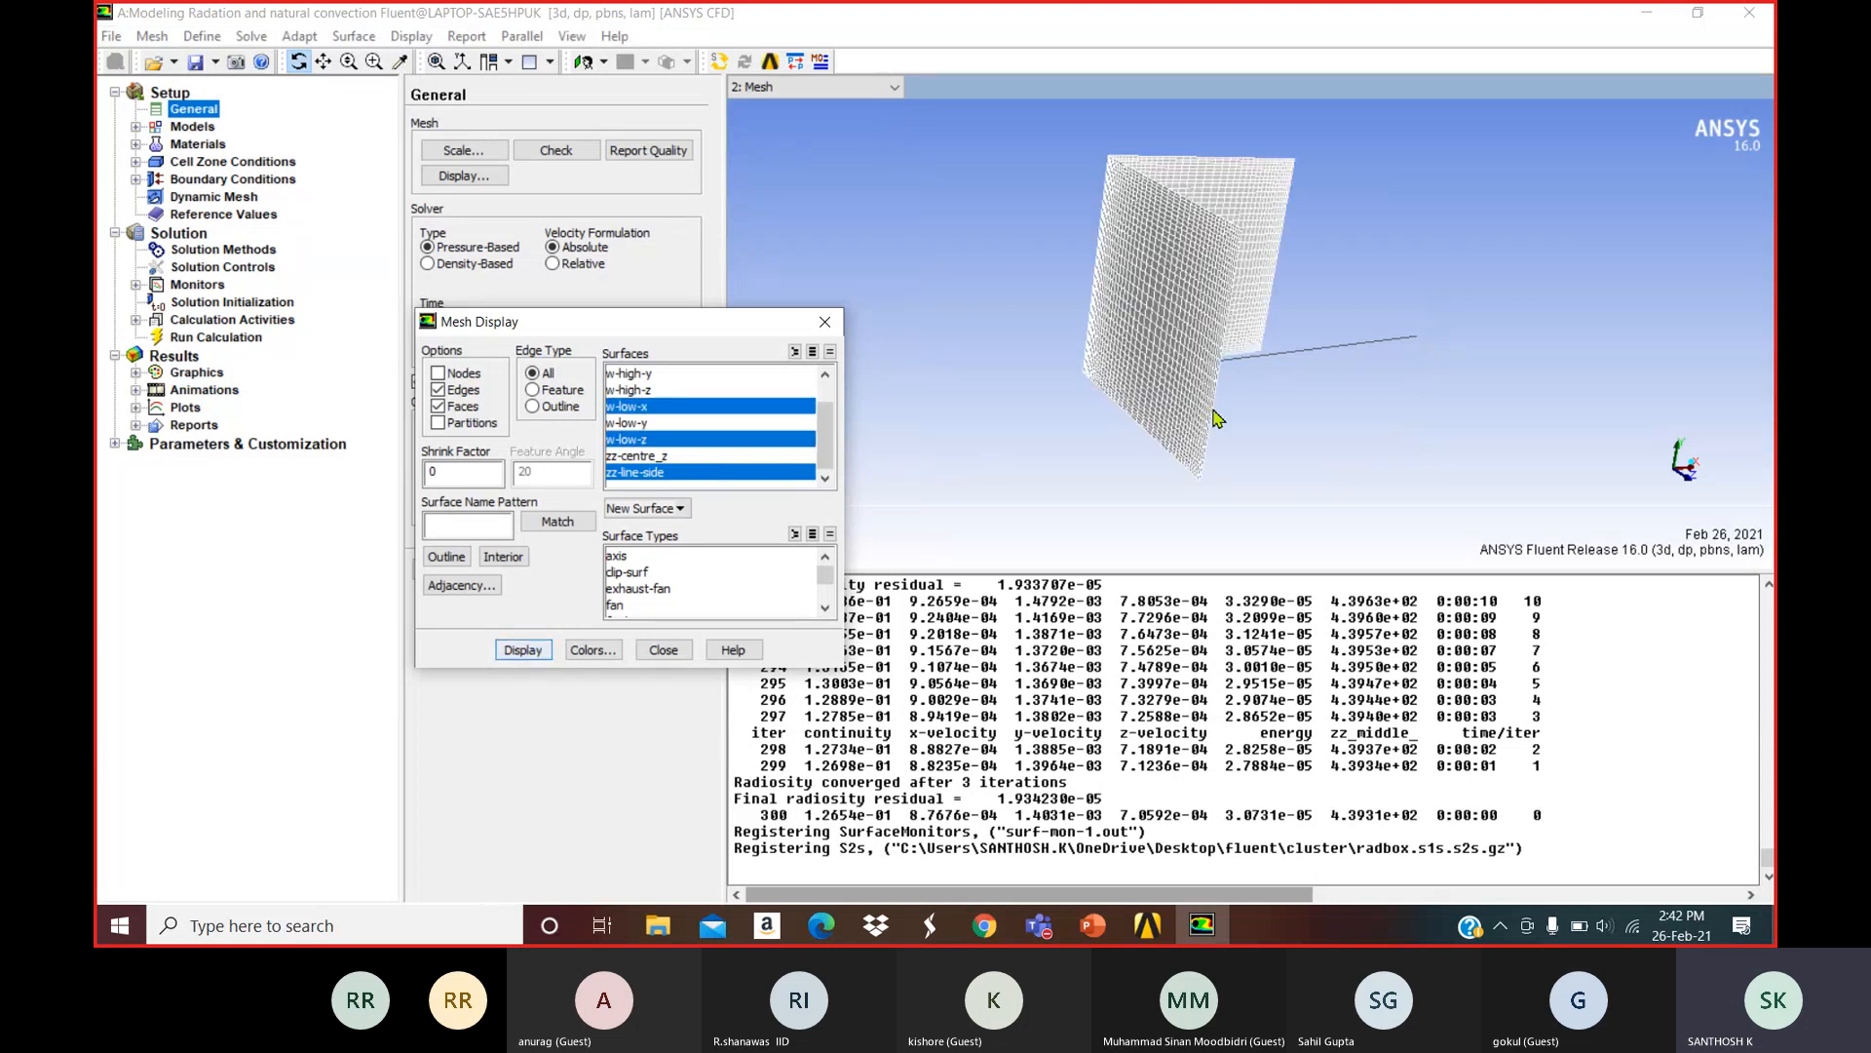
pyautogui.moveTo(1119, 392); pyautogui.dragTo(931, 430)
pyautogui.click(616, 425)
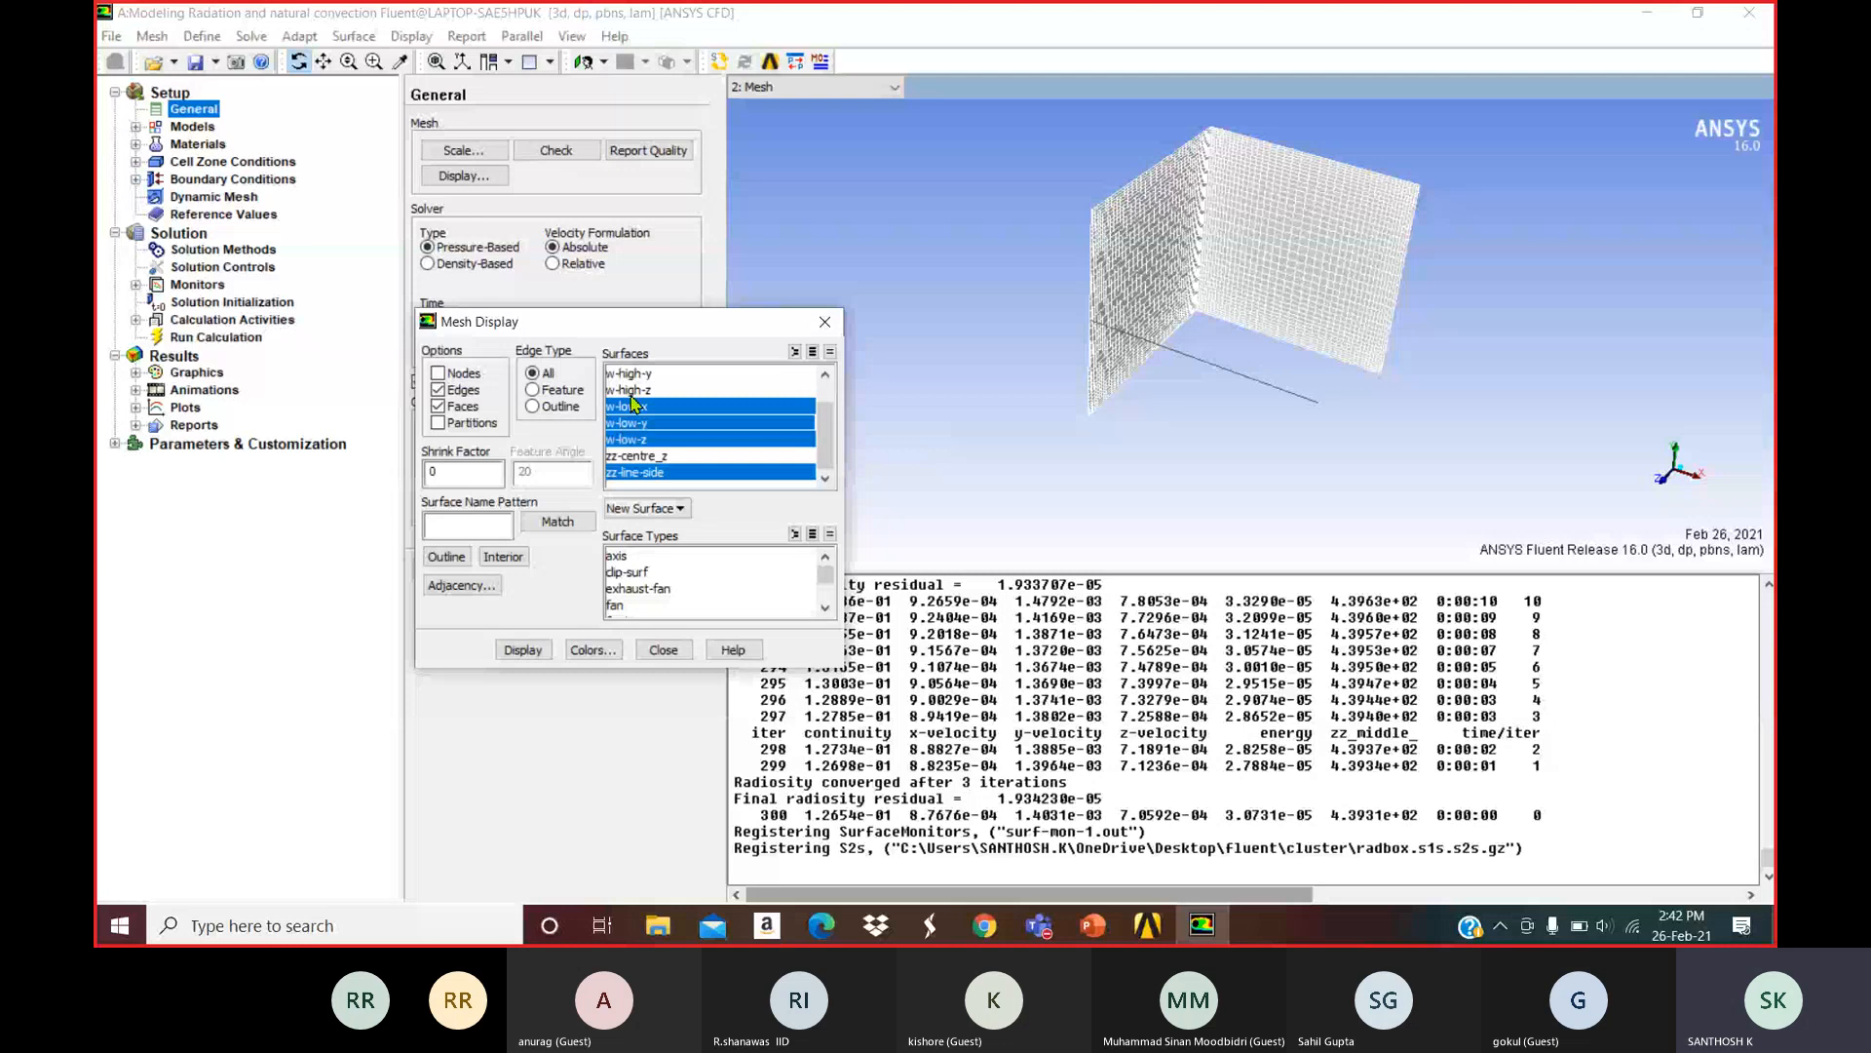
pyautogui.click(632, 393)
pyautogui.click(522, 651)
pyautogui.moveTo(1206, 423); pyautogui.dragTo(1225, 368)
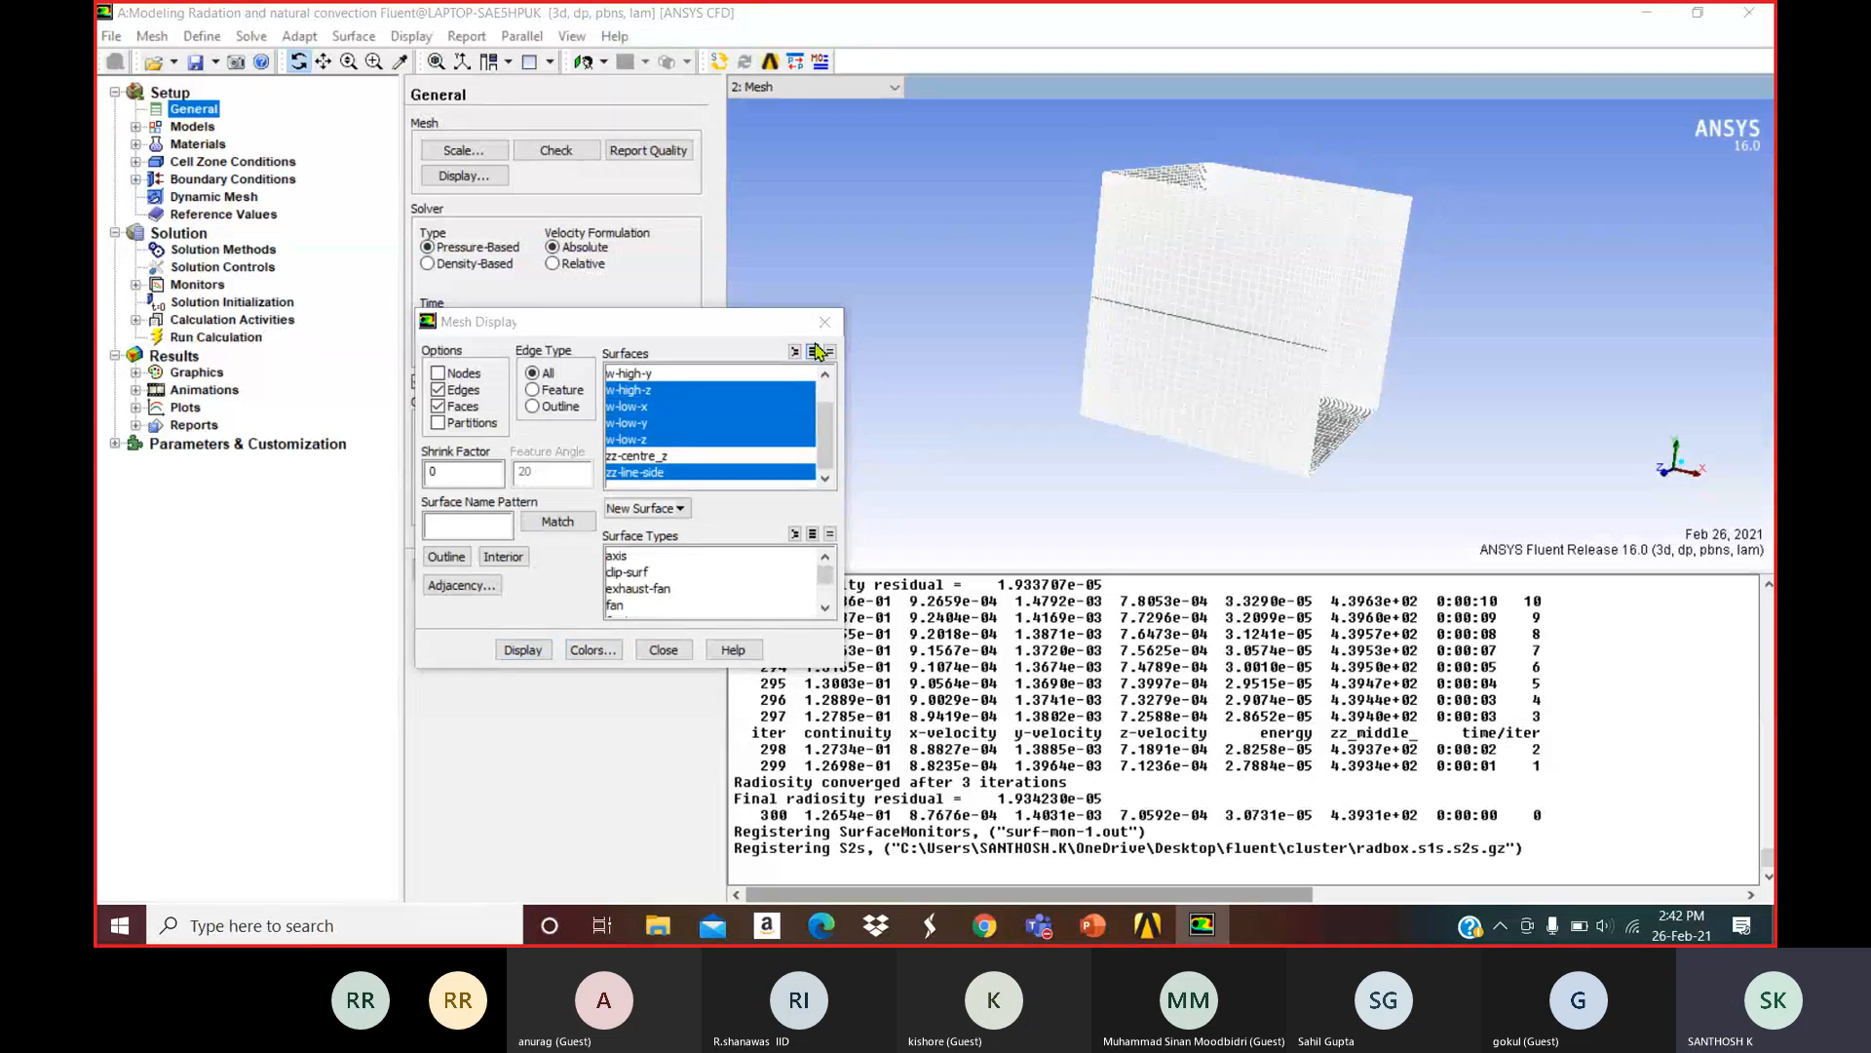
# Display the mesh of all surfaces, inspect the box, and close the mesh display settings.
pyautogui.click(812, 352)
pyautogui.click(522, 650)
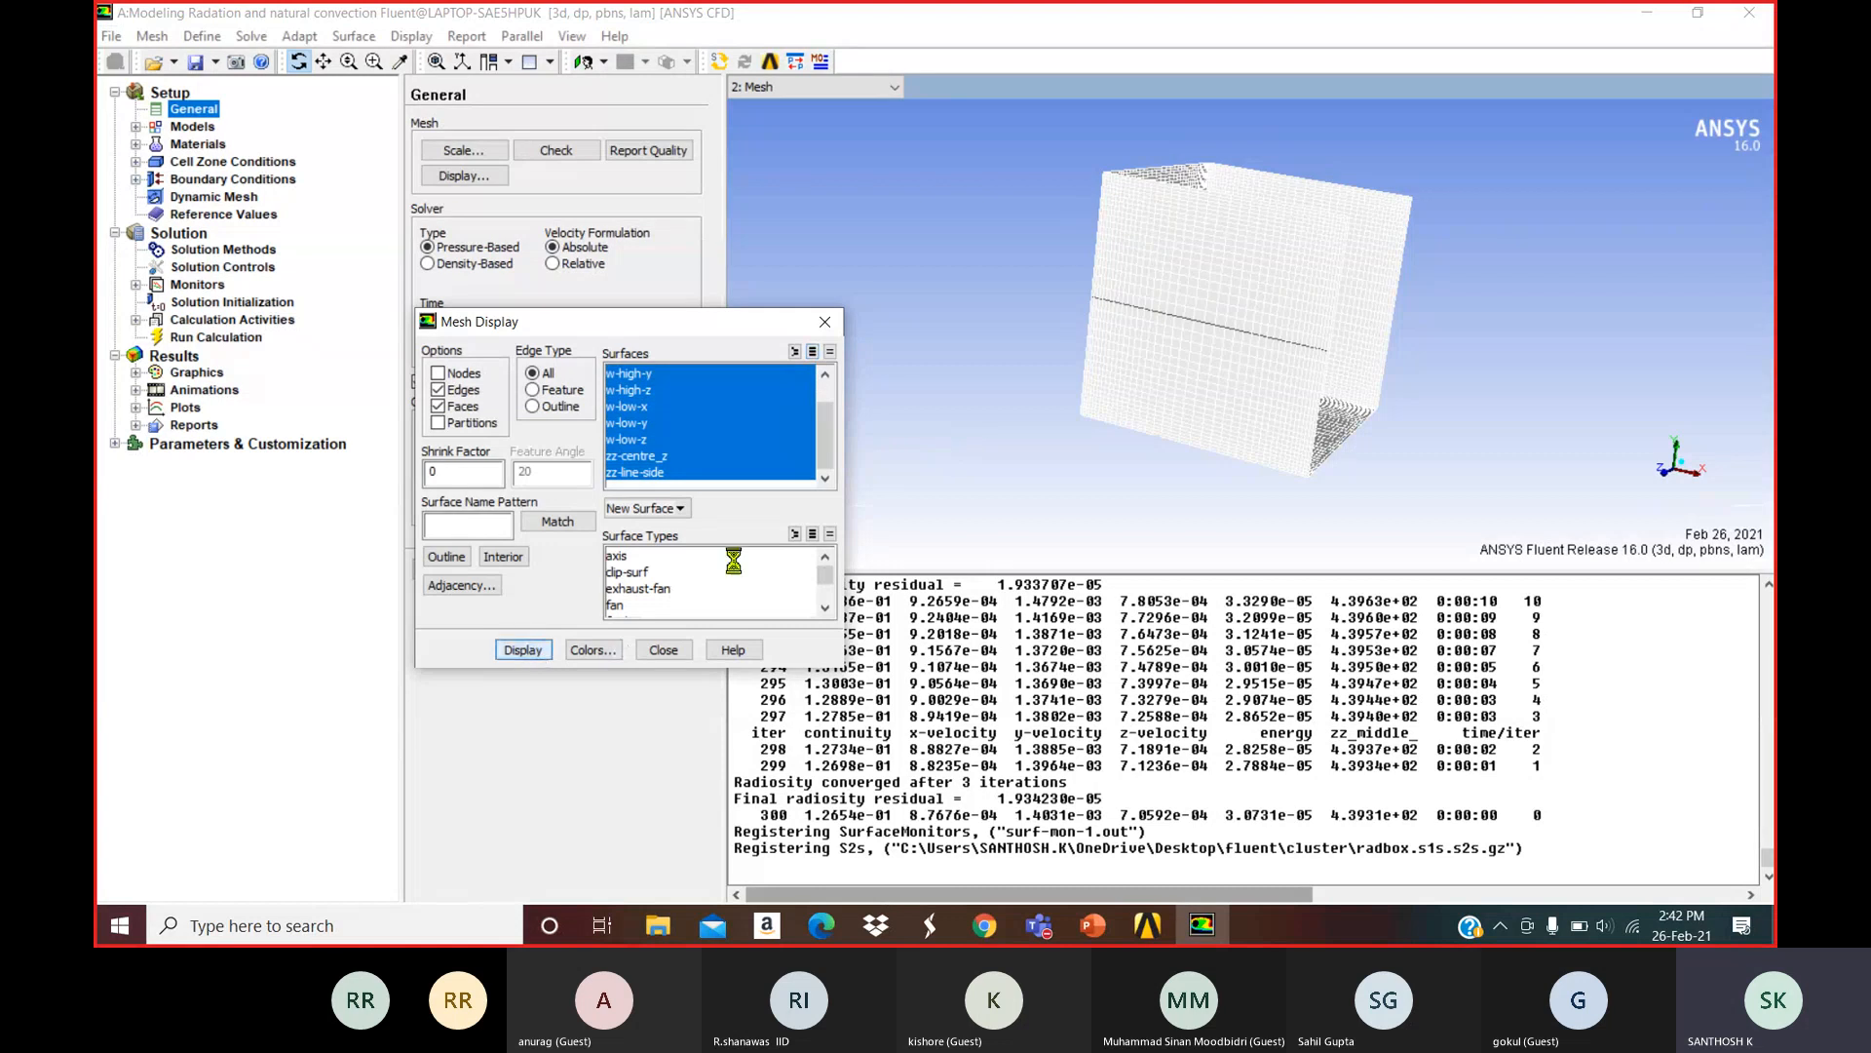
pyautogui.moveTo(1148, 323); pyautogui.dragTo(1228, 368)
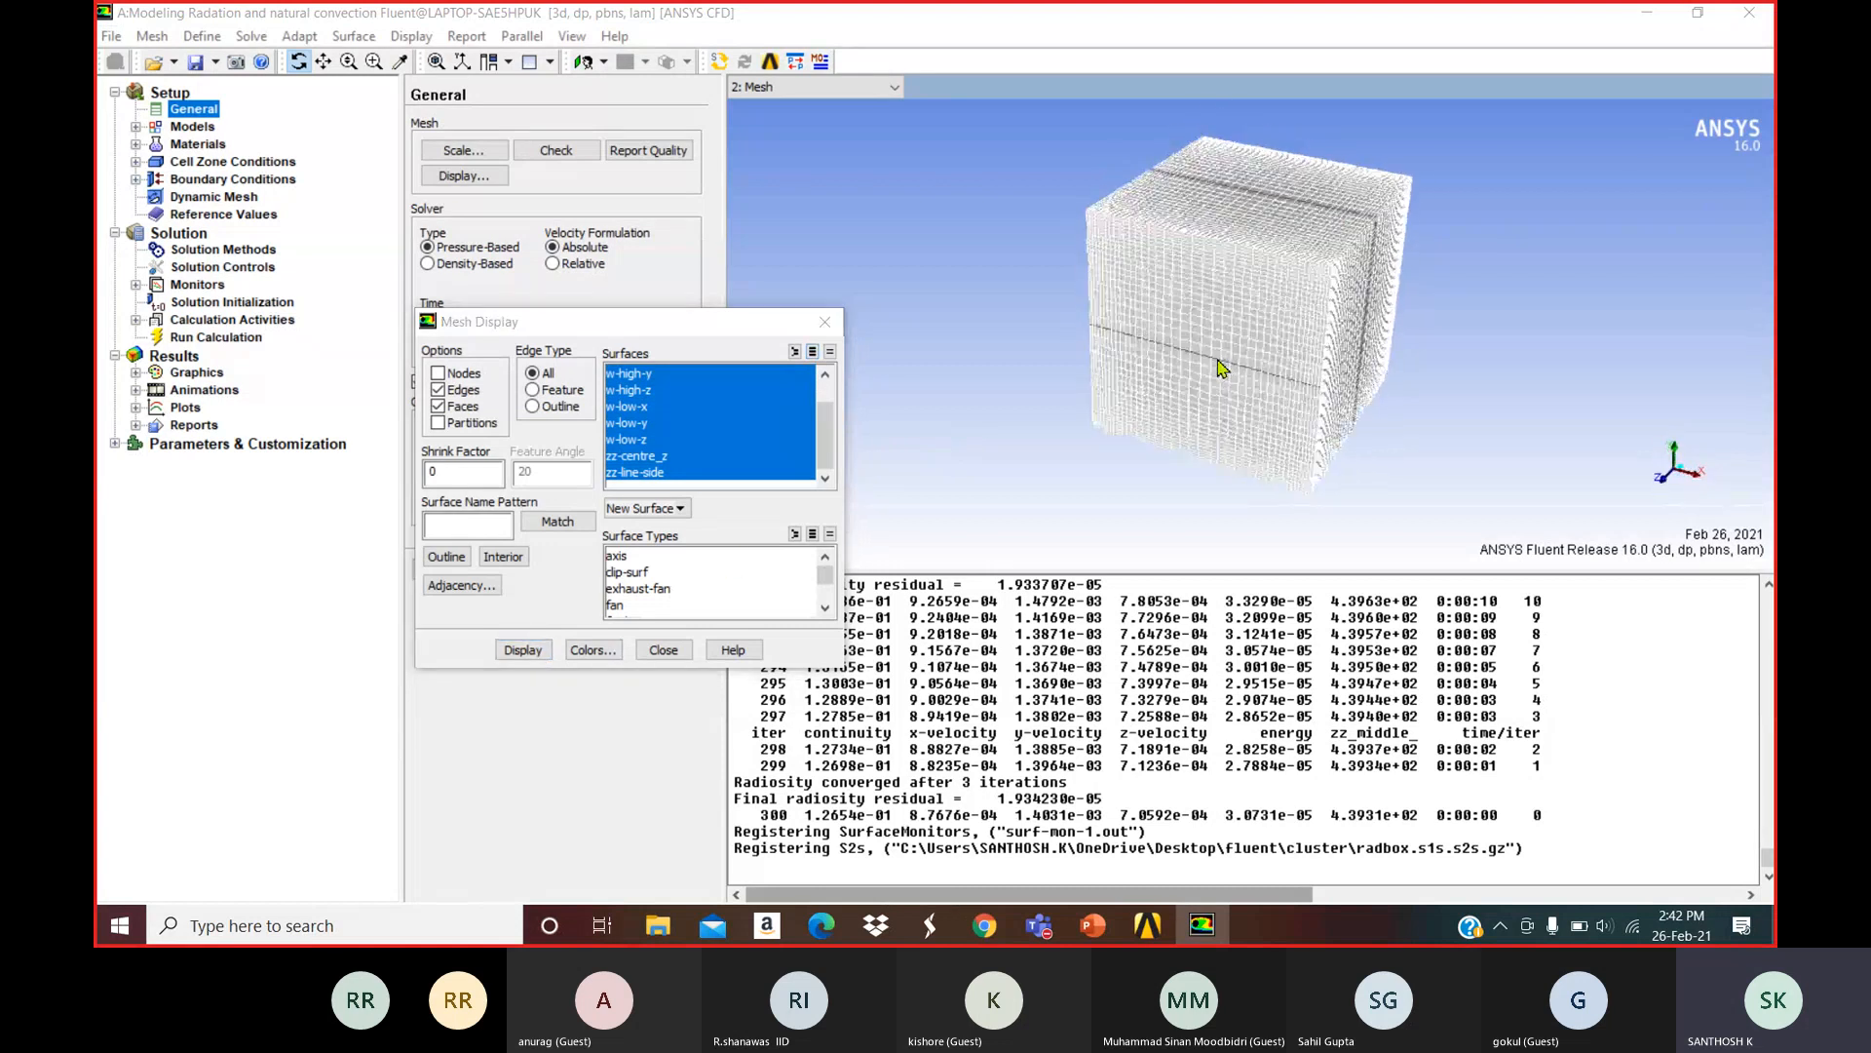
pyautogui.click(823, 323)
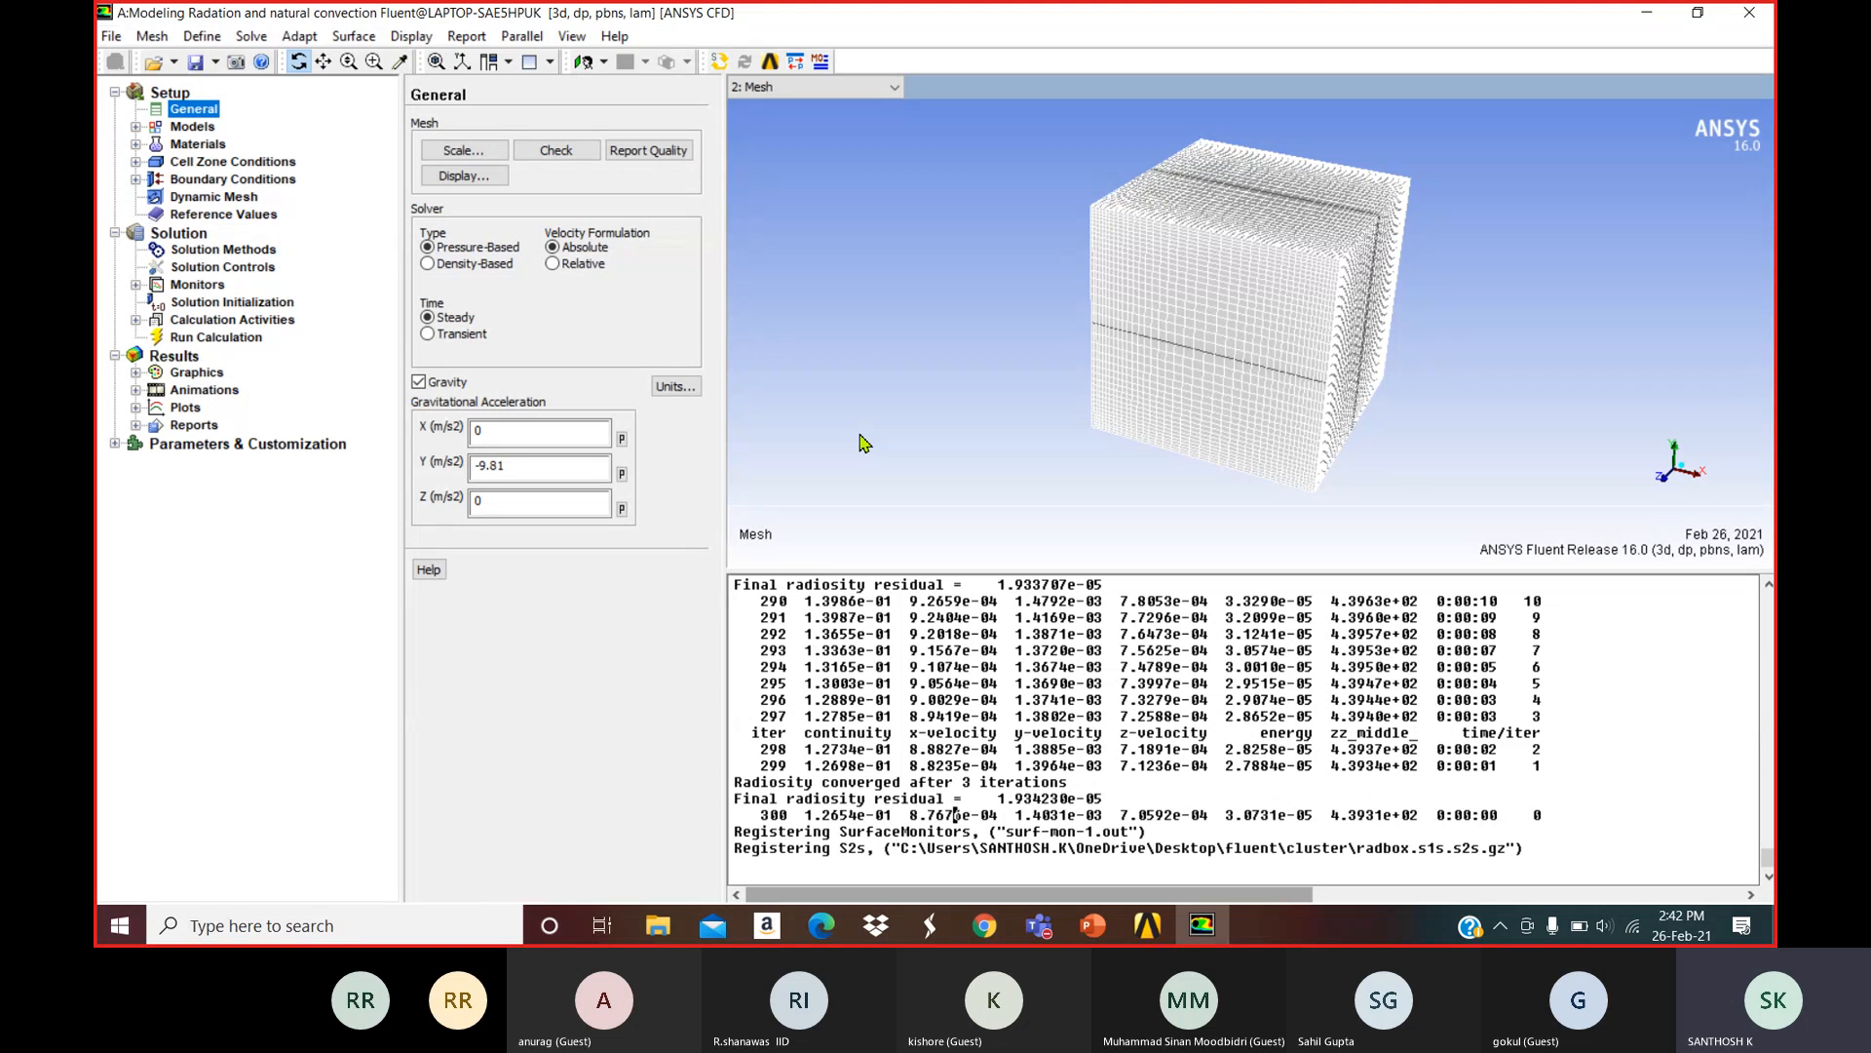
# Display filled Wall Fluxes contours of Radiation Heat Flux on the wall surfaces, inspect the box, and close the contour settings.
pyautogui.click(194, 374)
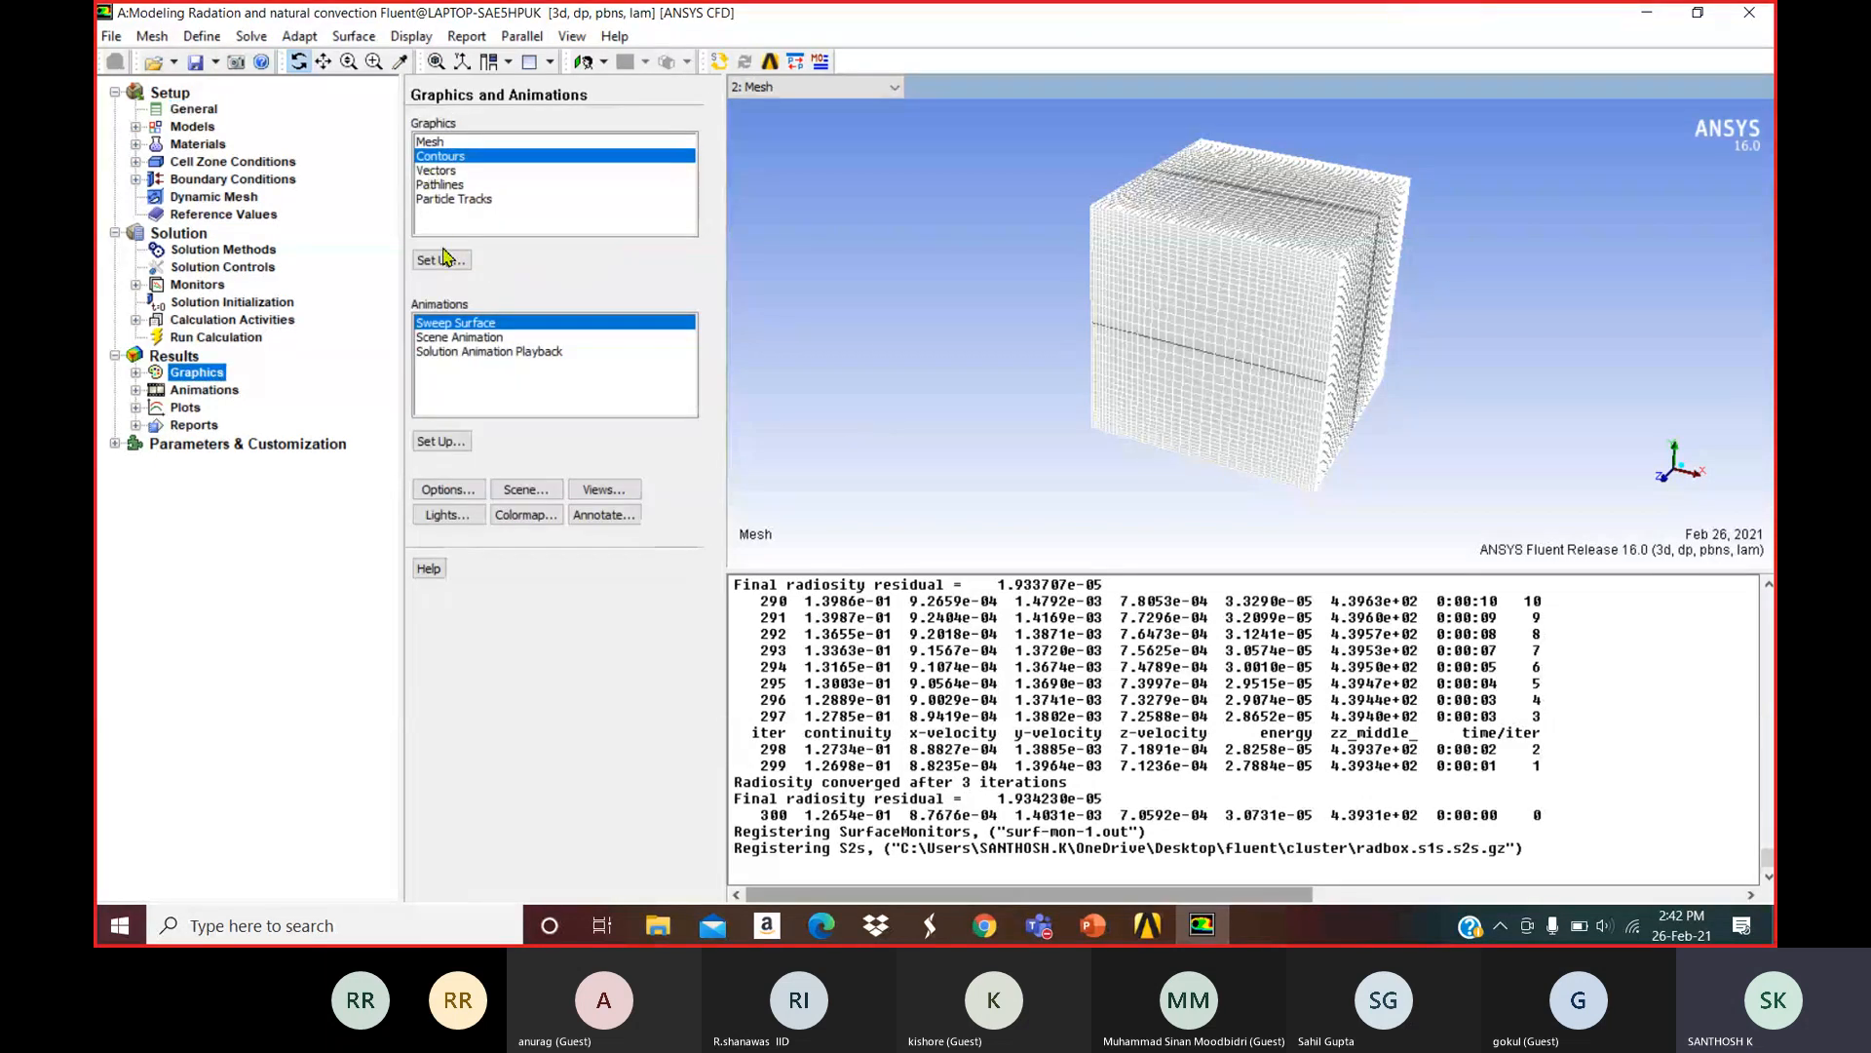
pyautogui.click(445, 261)
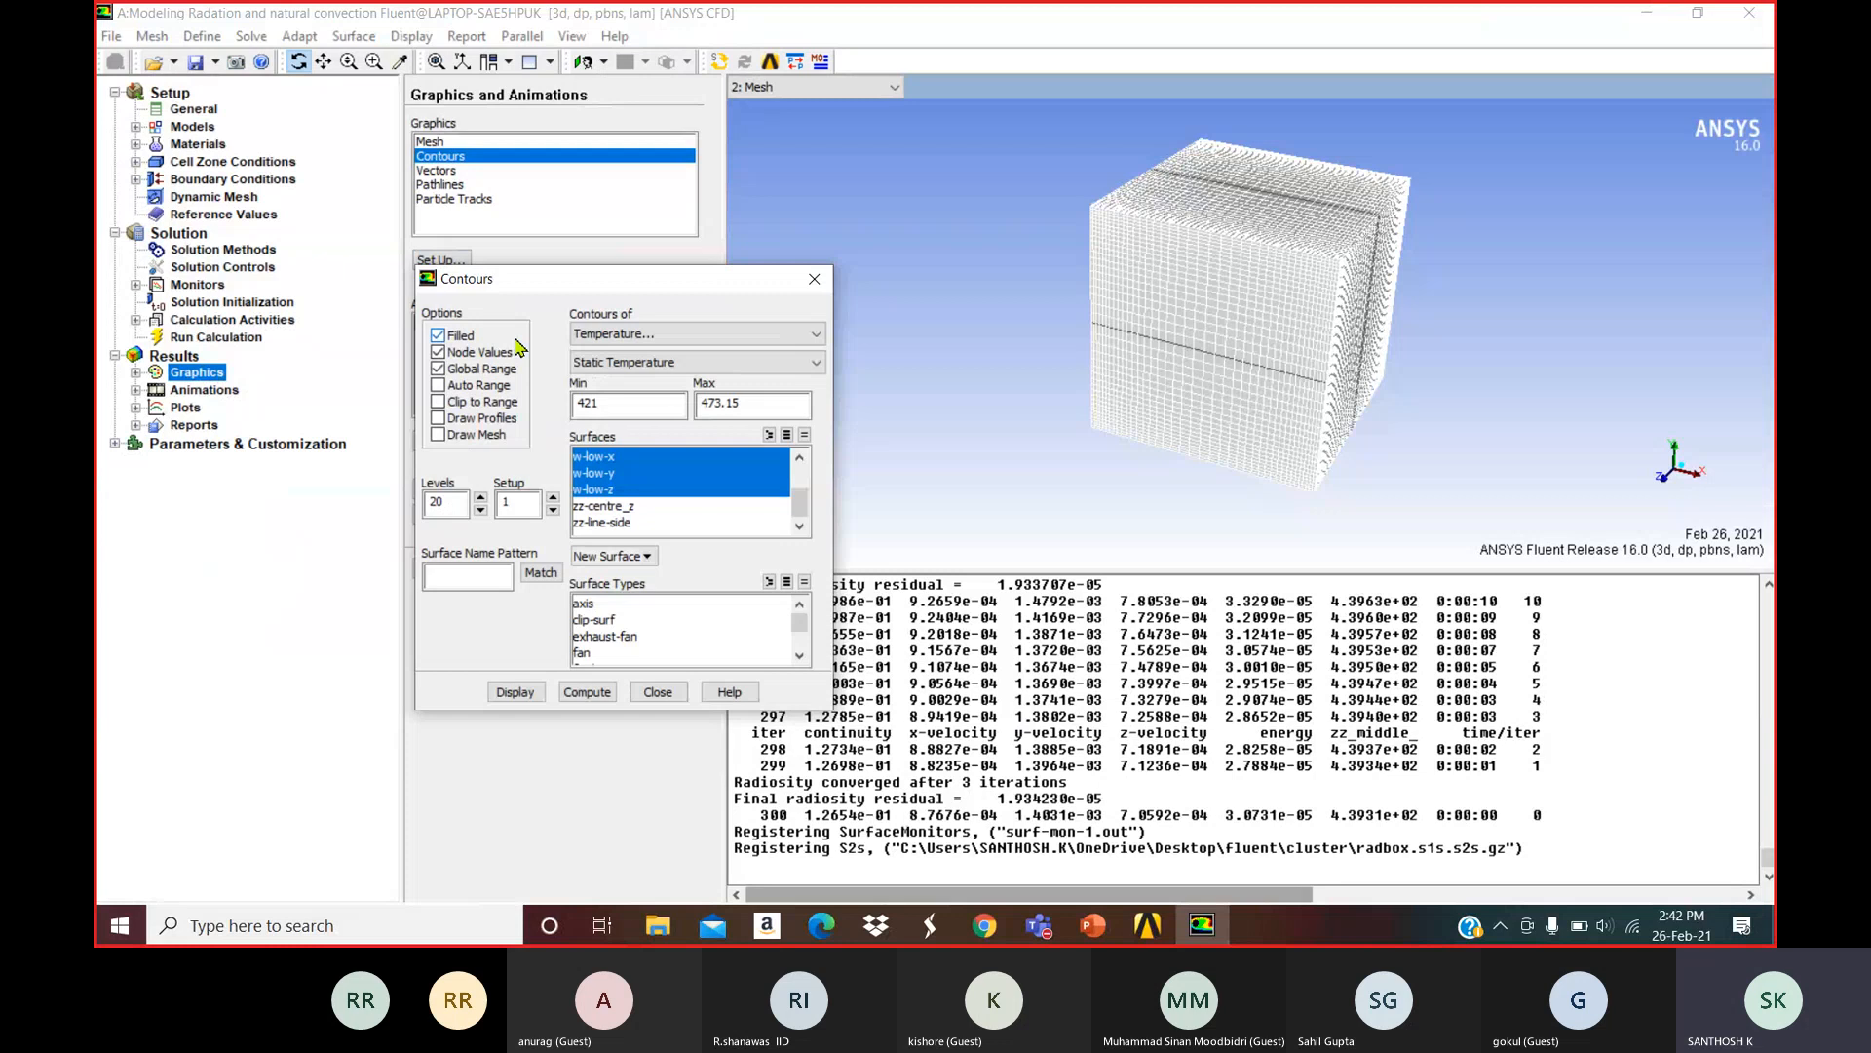
pyautogui.click(639, 336)
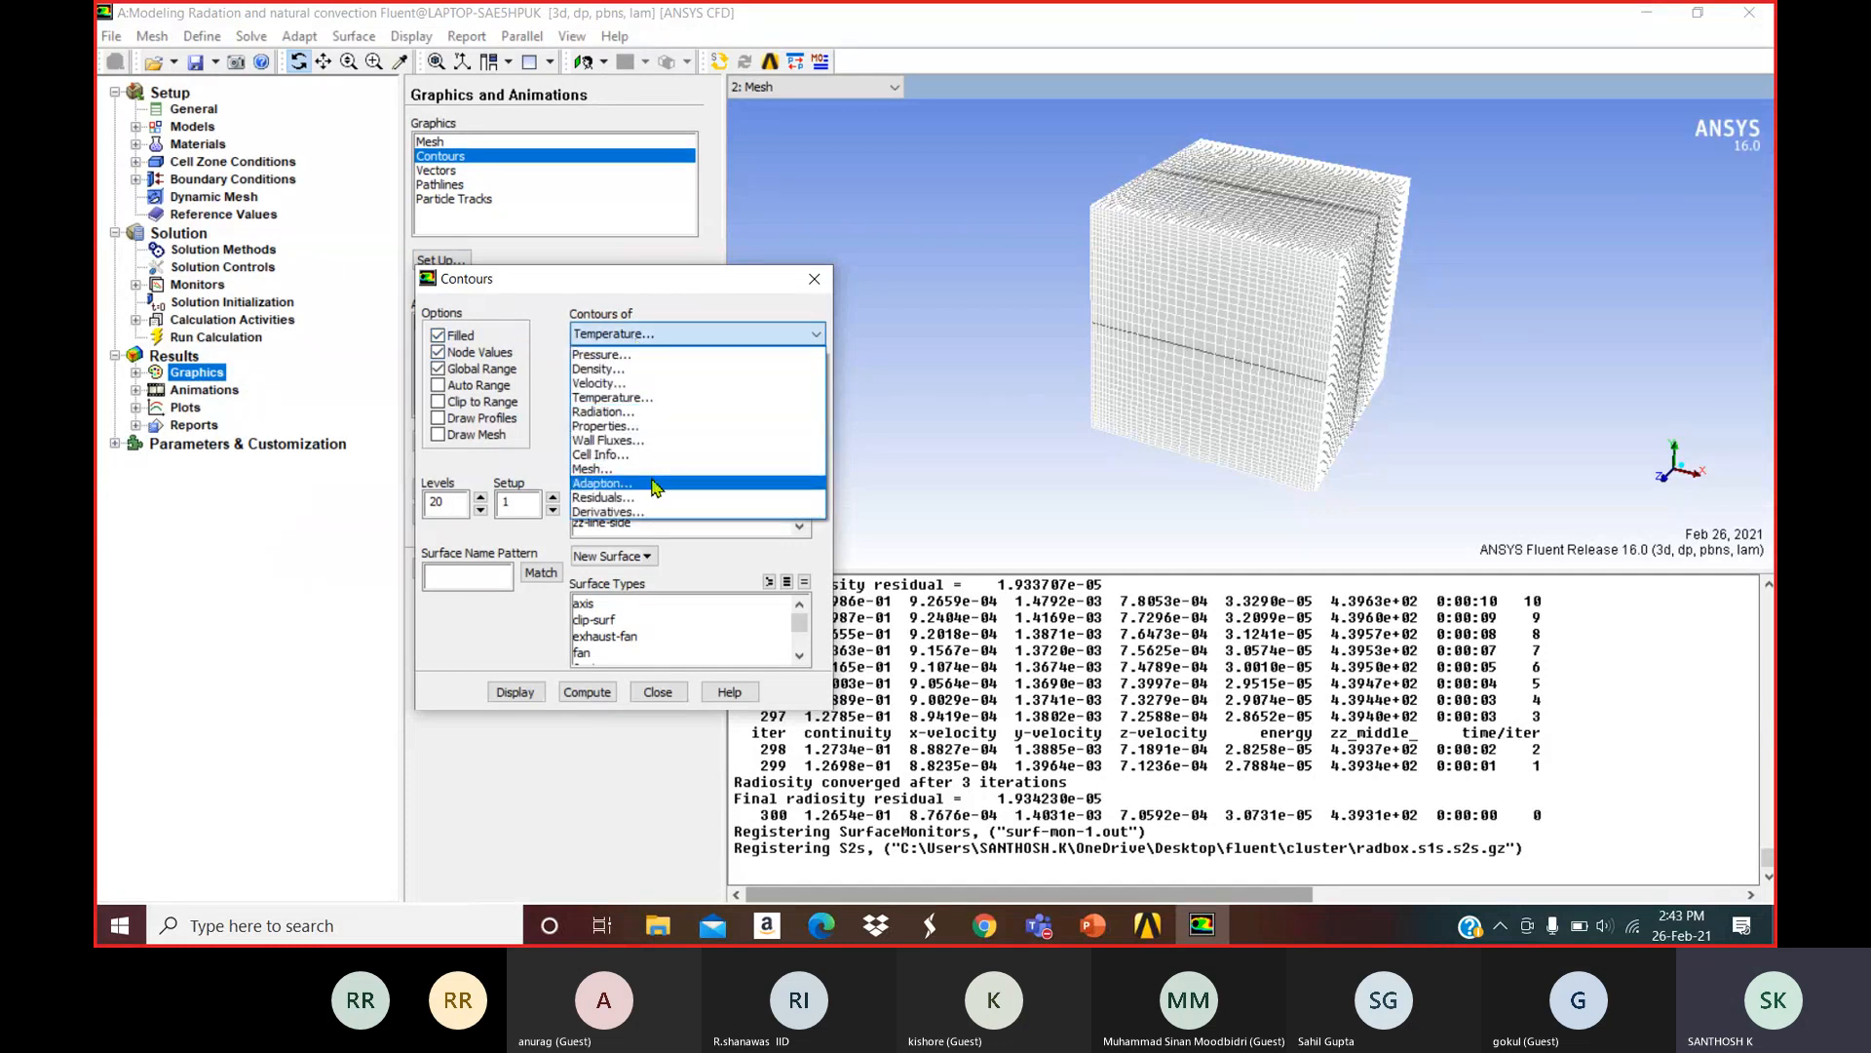
pyautogui.click(653, 440)
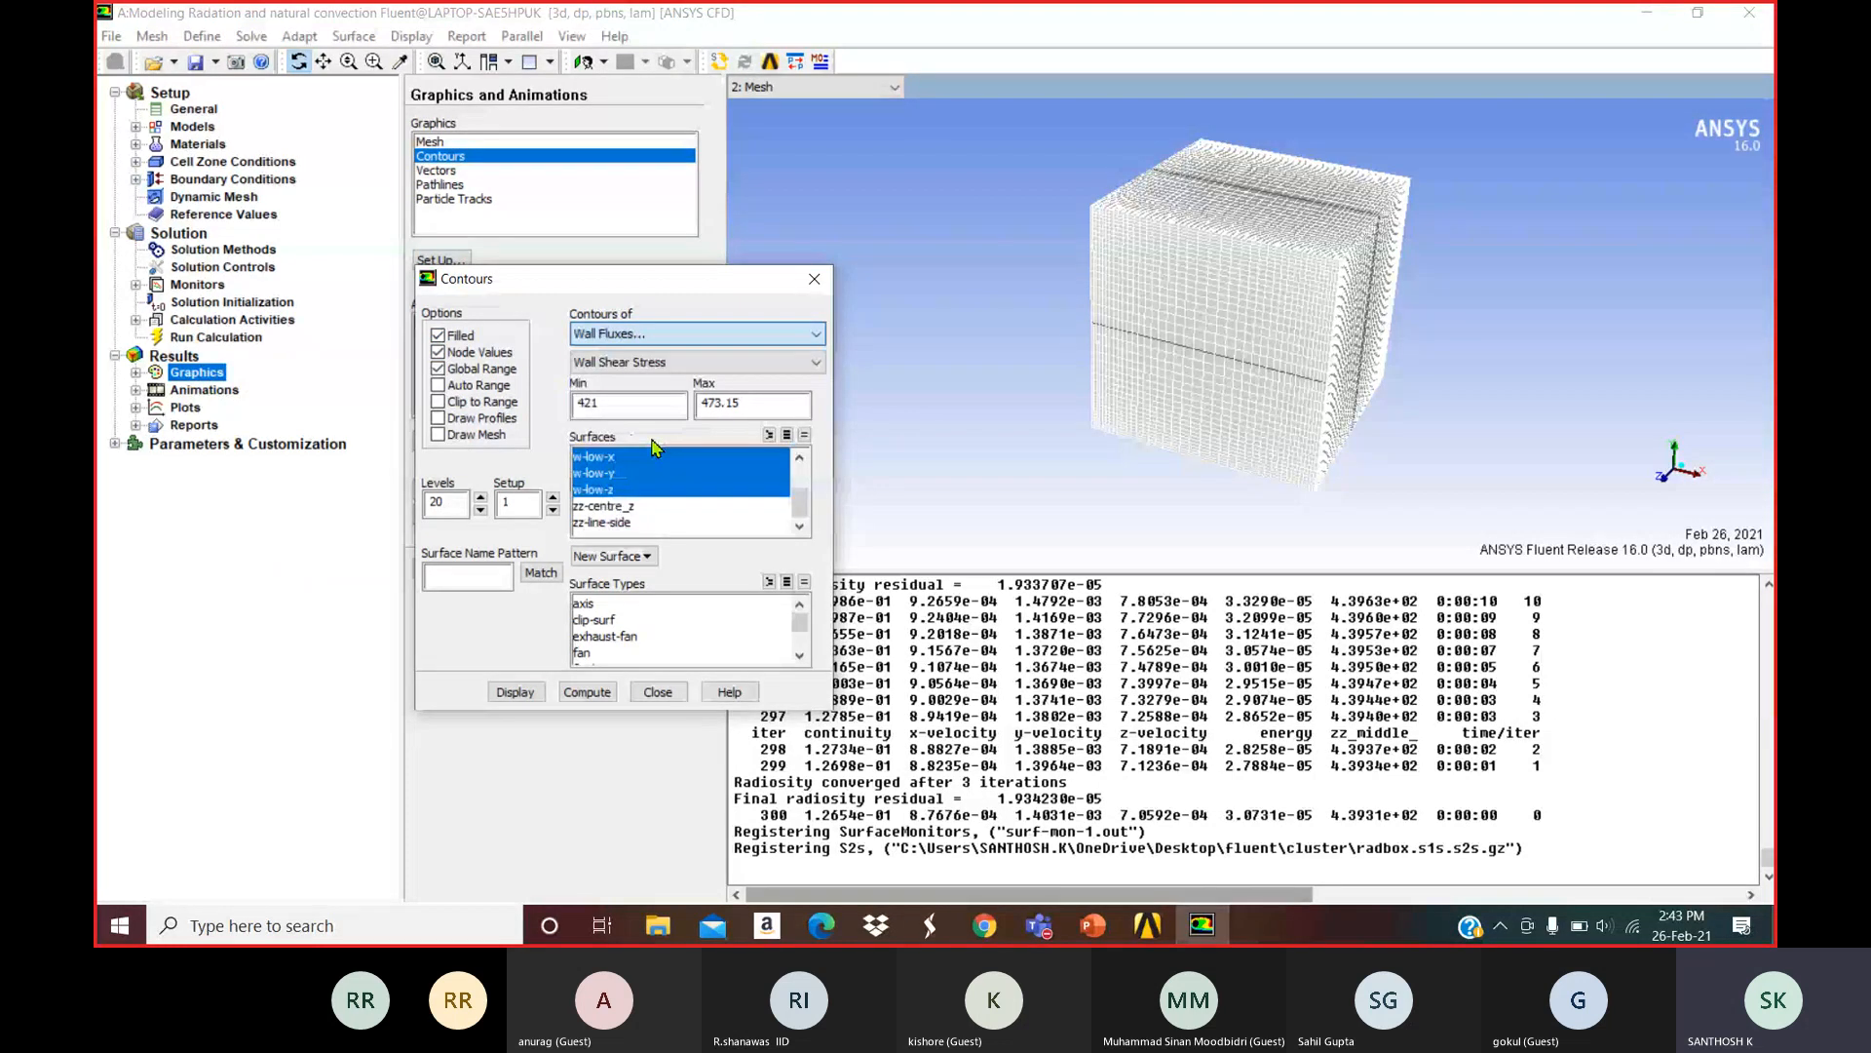
pyautogui.click(616, 365)
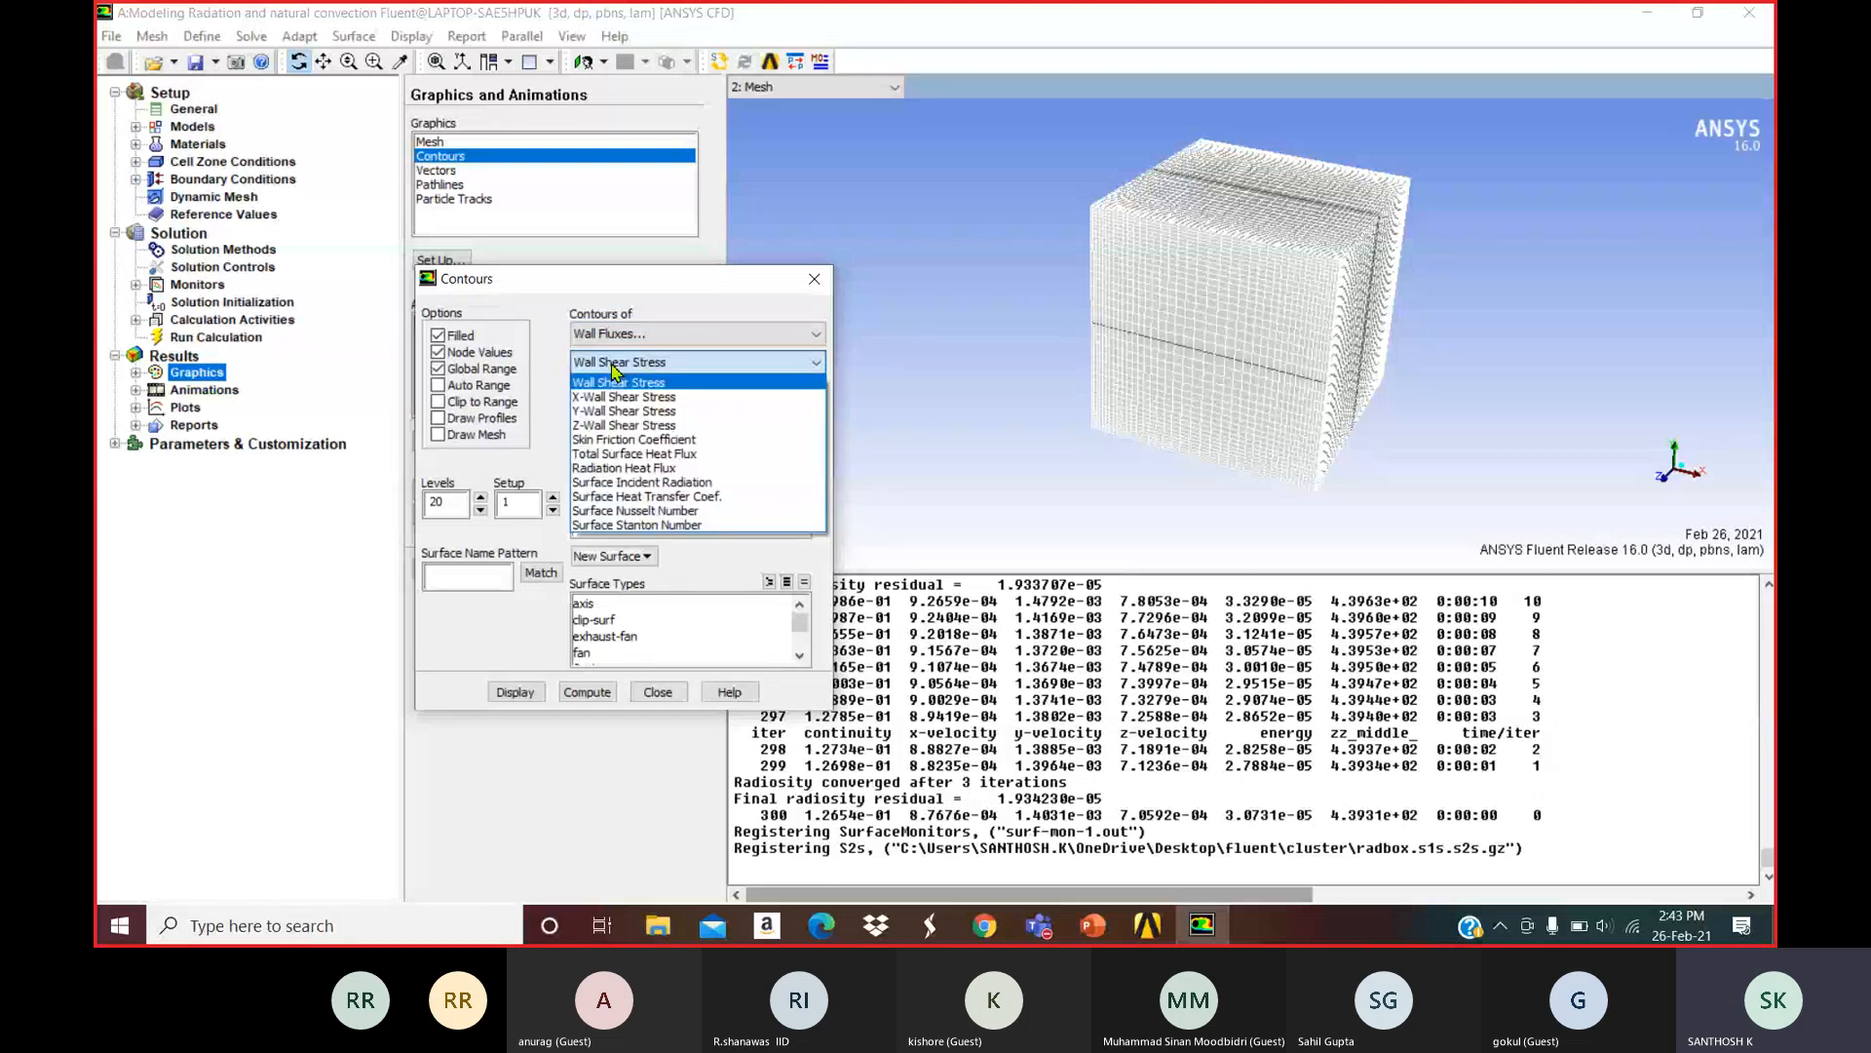
pyautogui.click(629, 468)
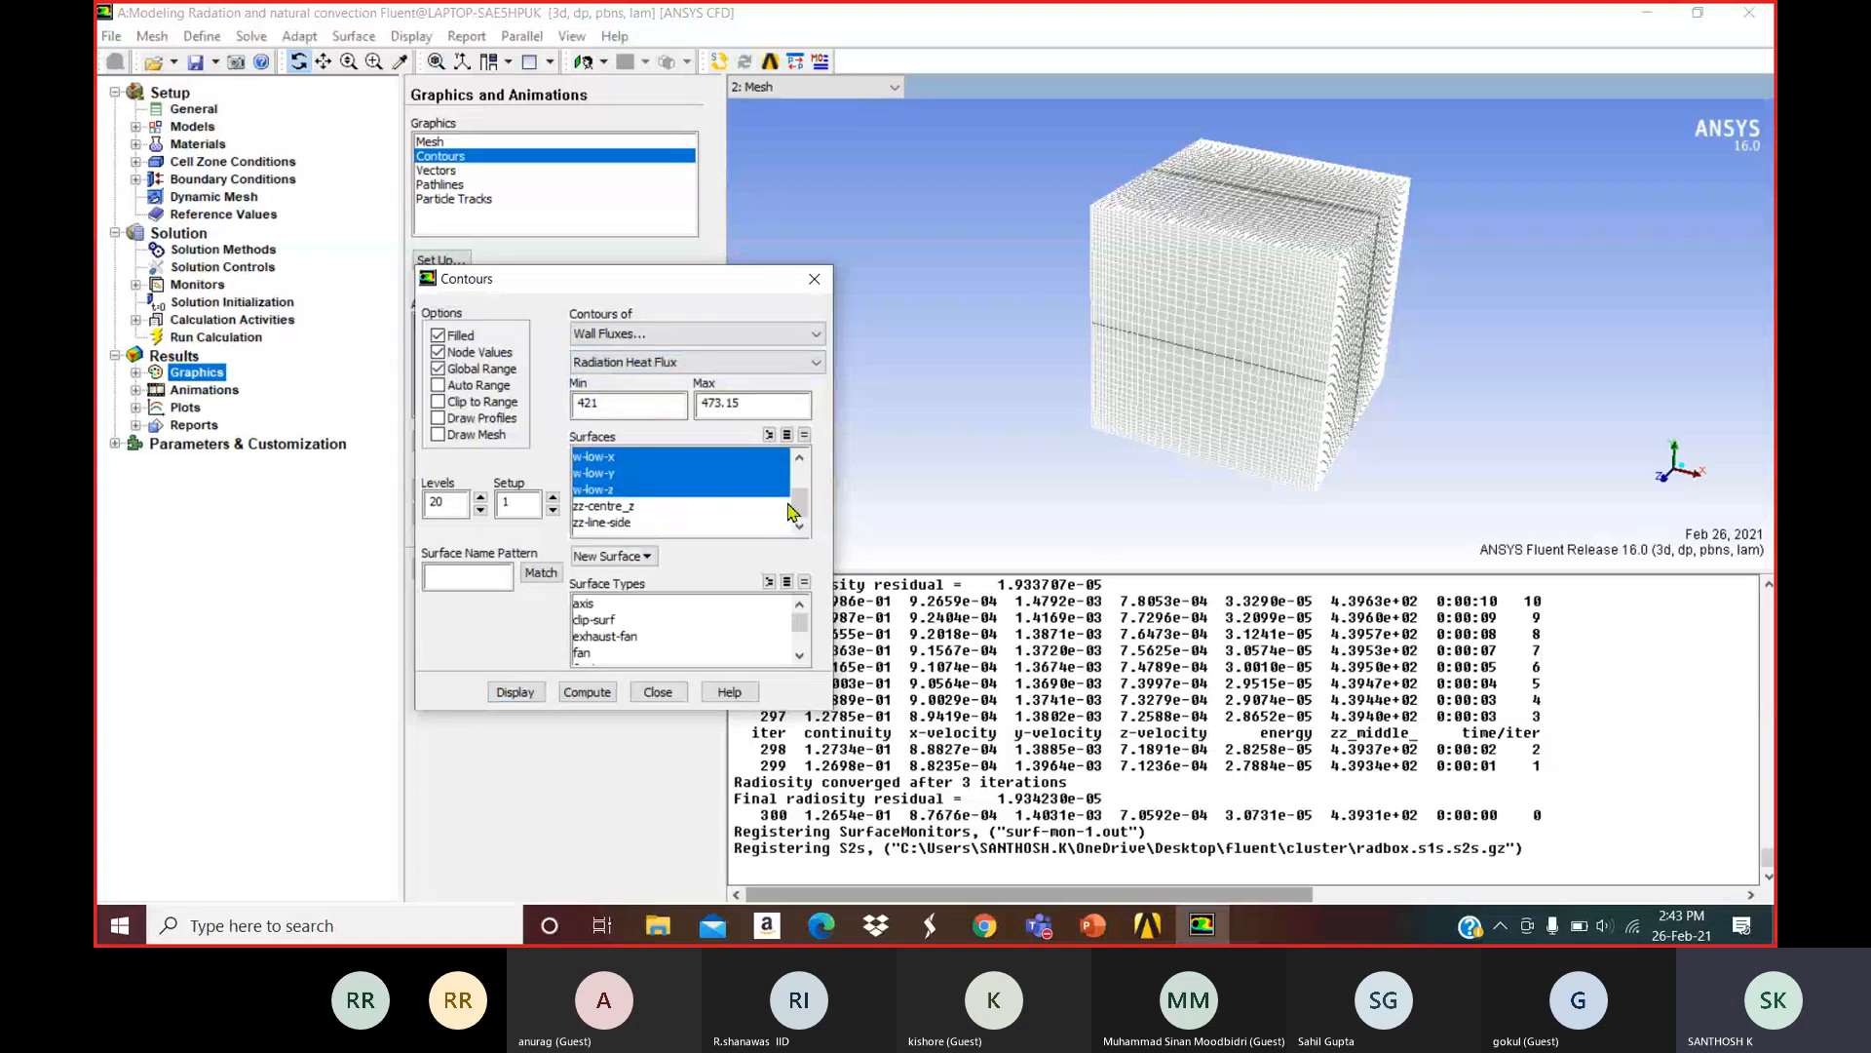
pyautogui.moveTo(800, 505)
pyautogui.mouseDown()
pyautogui.moveTo(799, 471)
pyautogui.moveTo(799, 494)
pyautogui.mouseUp()
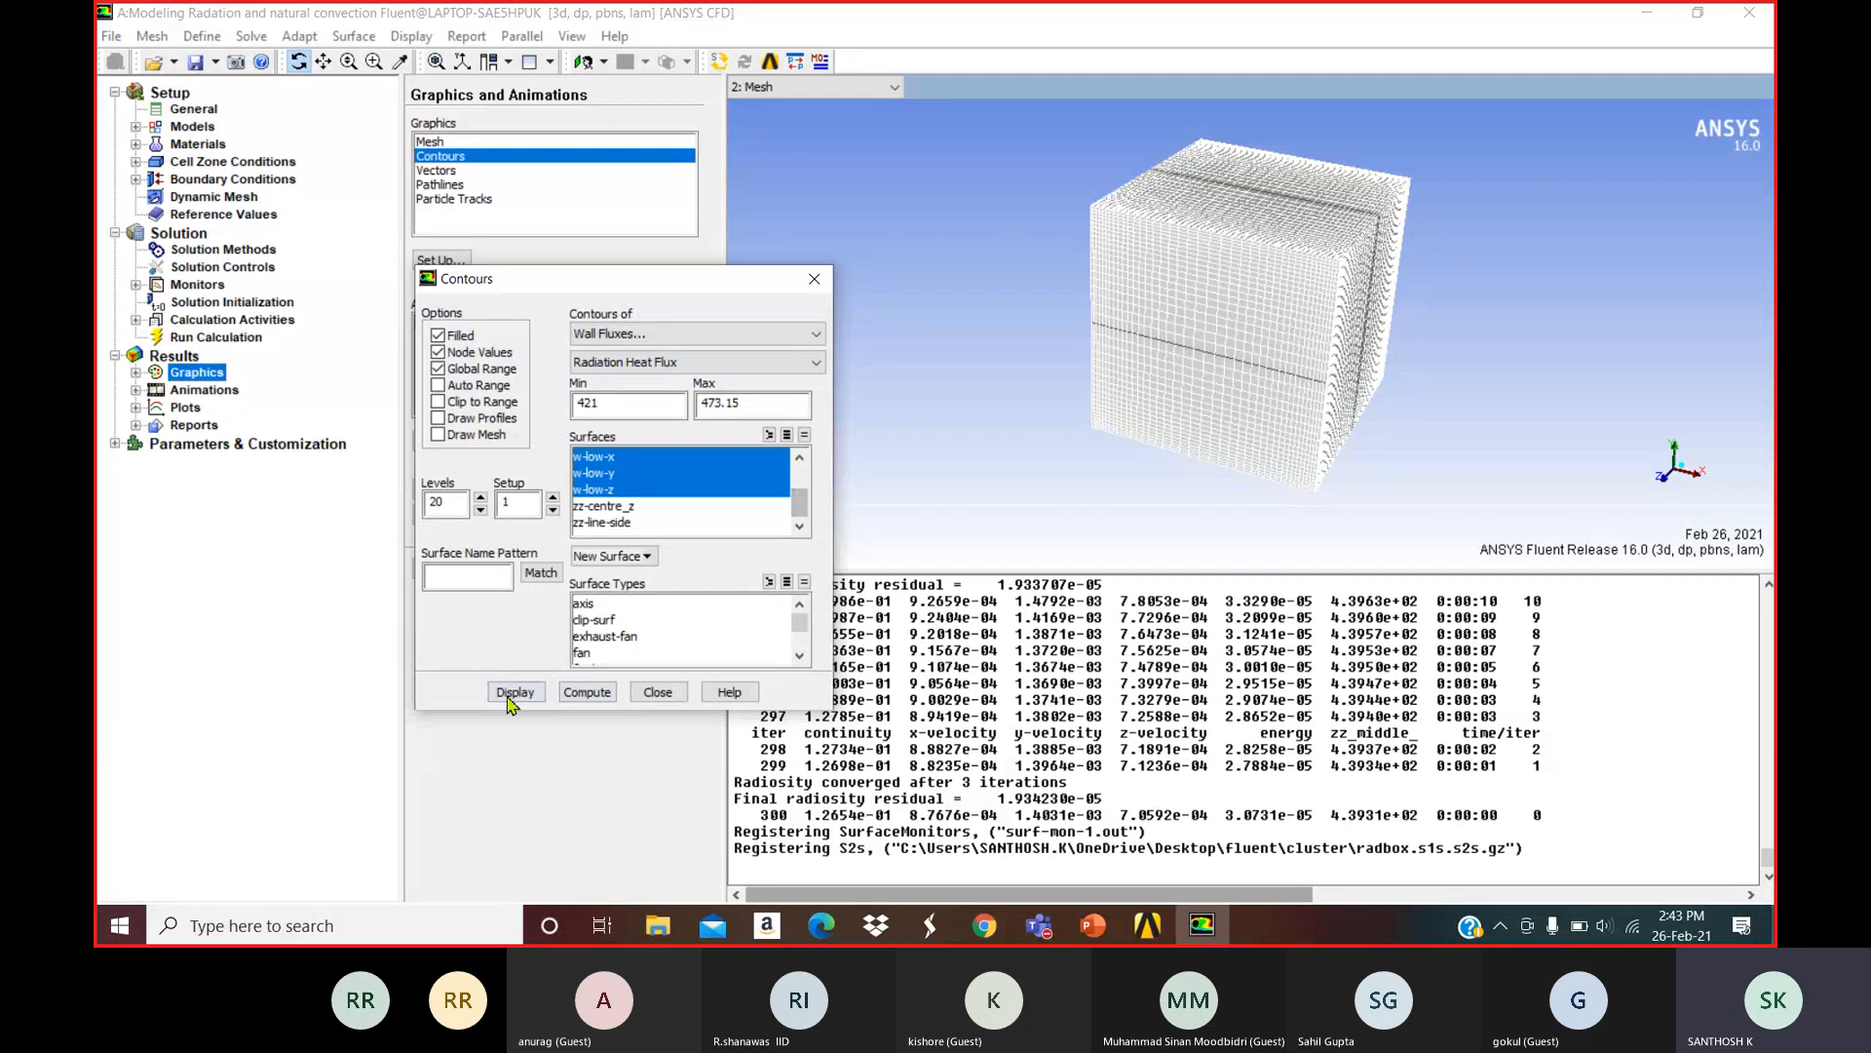
pyautogui.click(515, 692)
pyautogui.moveTo(1188, 356); pyautogui.dragTo(1312, 362)
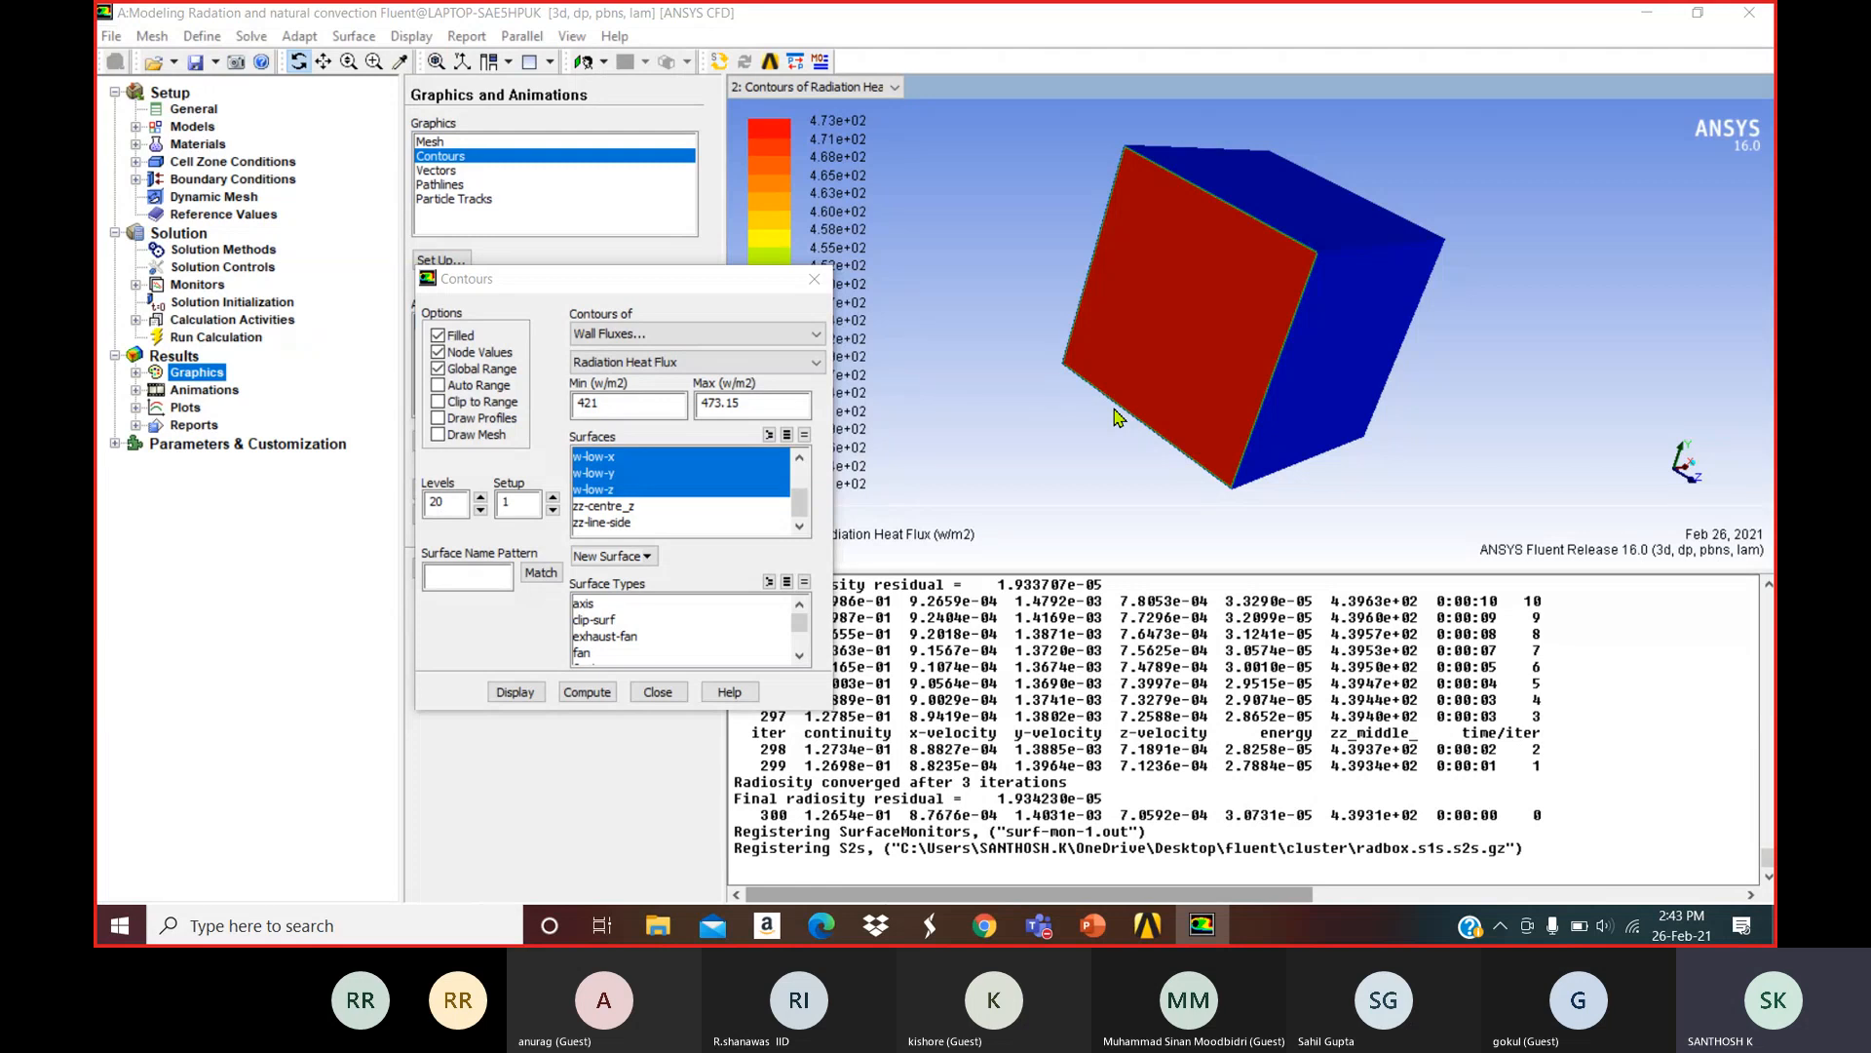
pyautogui.click(815, 282)
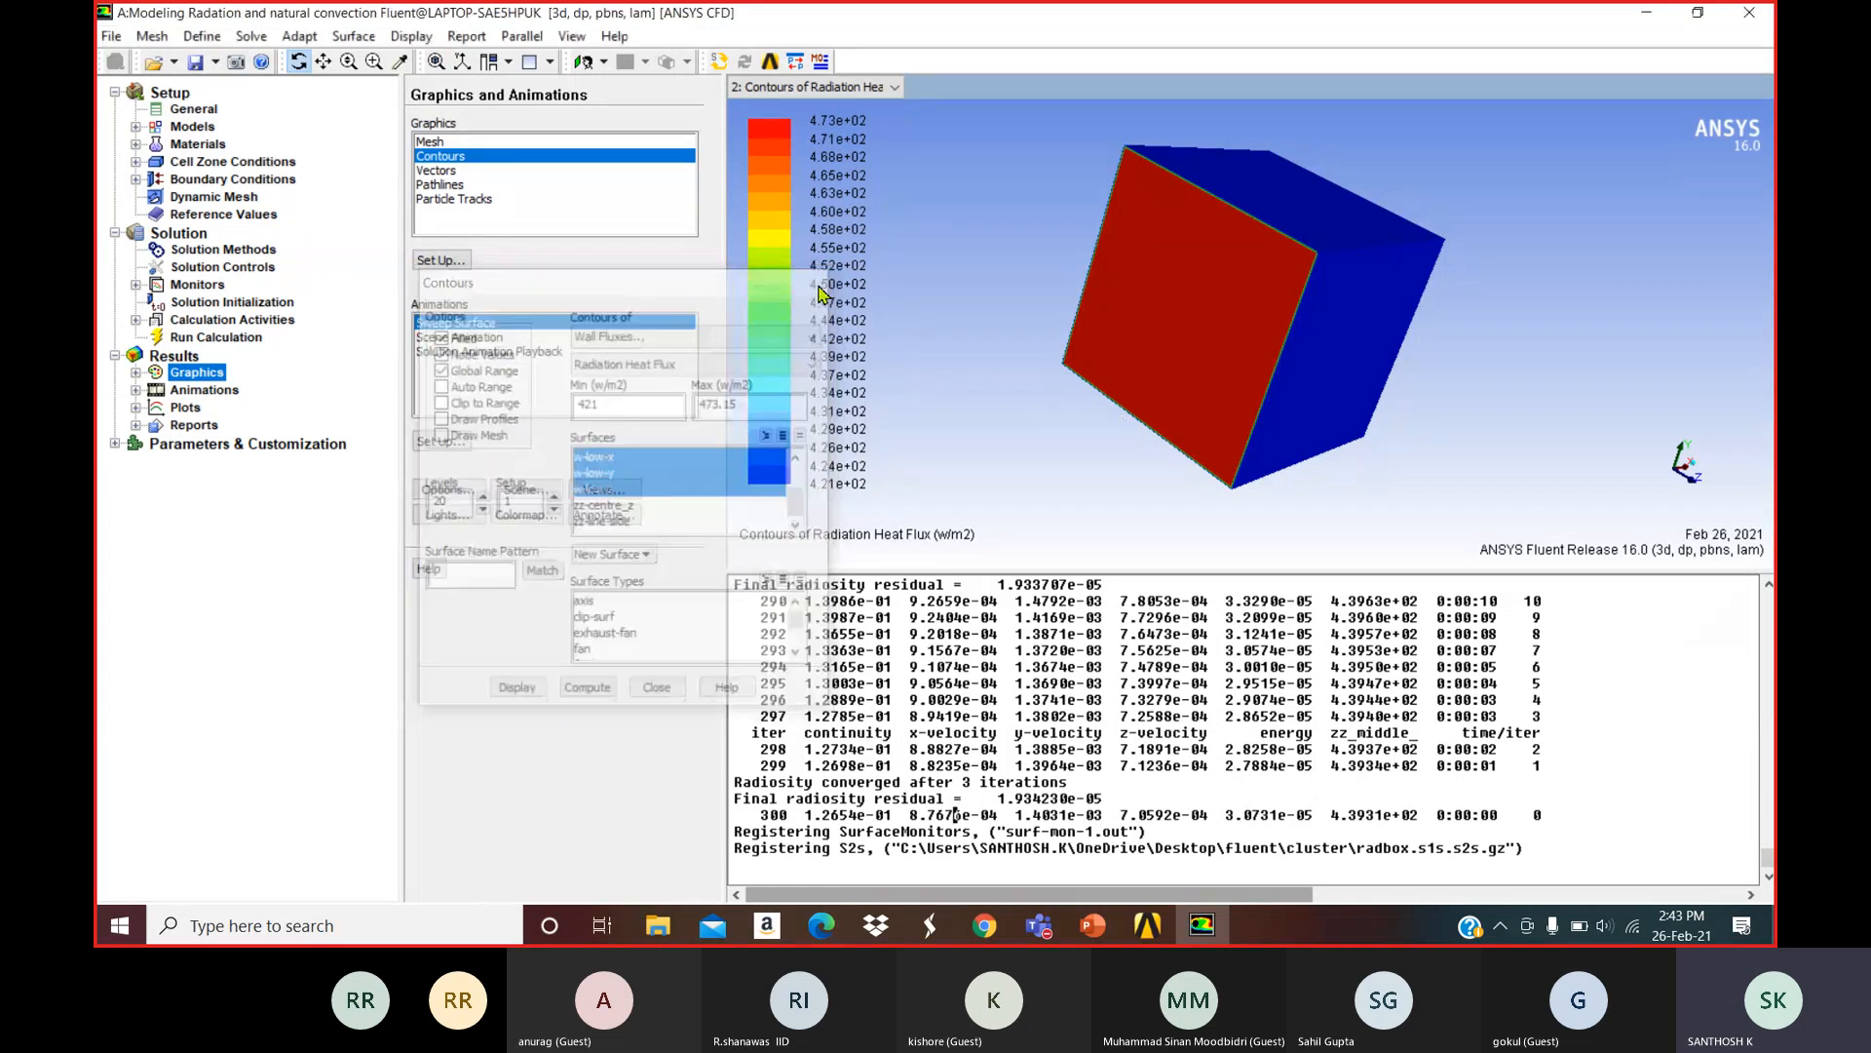
# Display velocity vectors colored by velocity magnitude on zz-centre_z and examine the flow near the plane's upper corner.
pyautogui.click(436, 170)
pyautogui.click(441, 260)
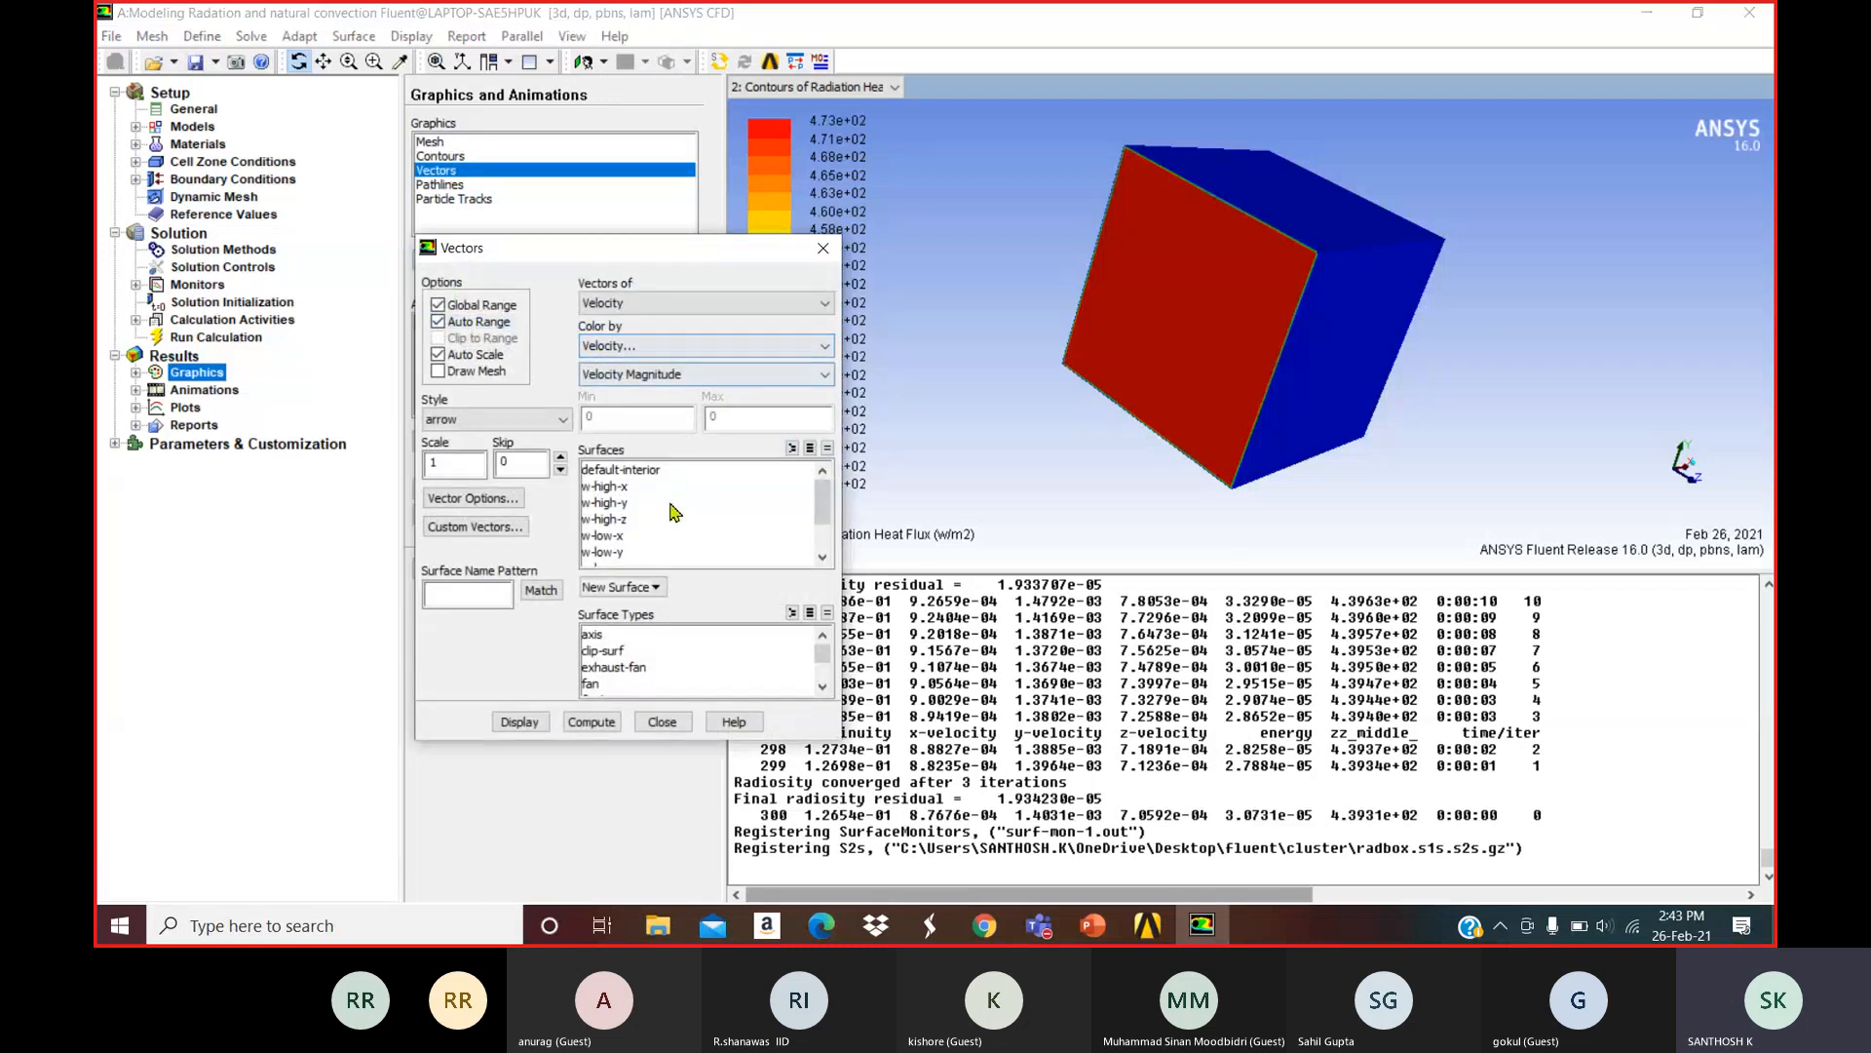
pyautogui.scroll(-1, 825, 515)
pyautogui.click(643, 536)
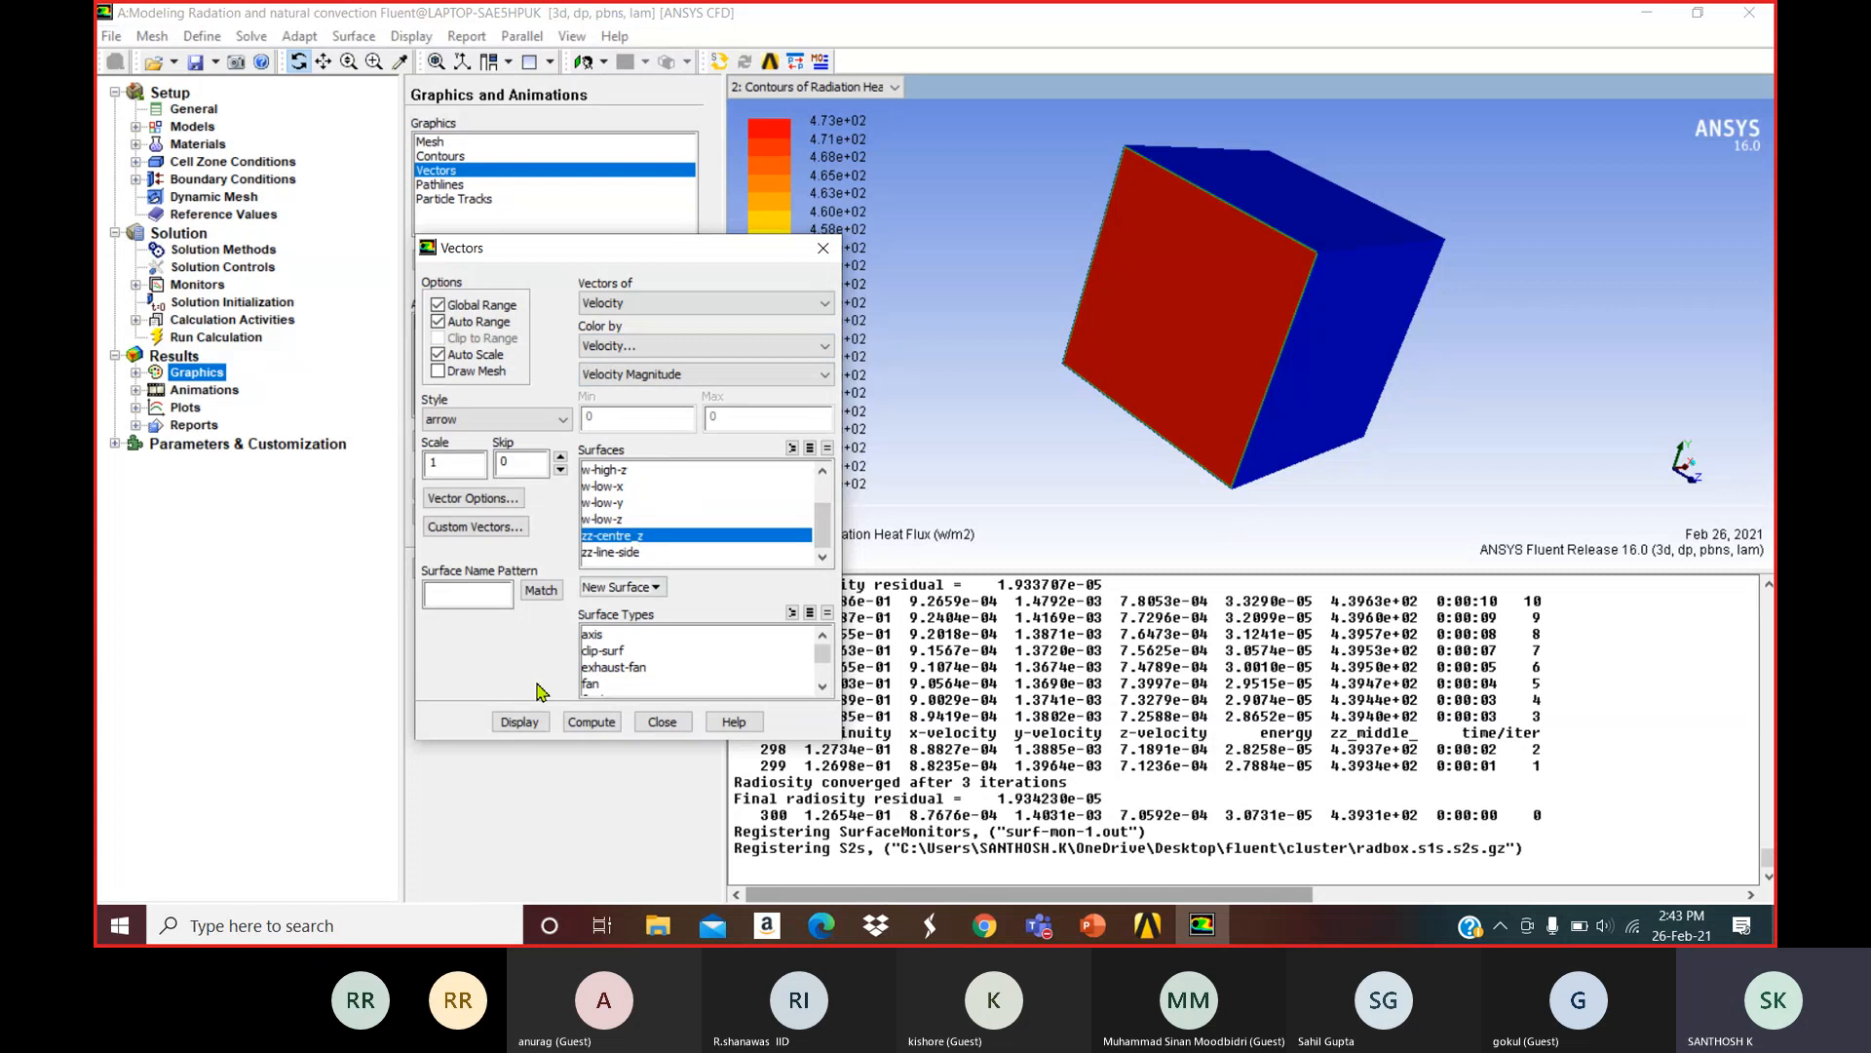
pyautogui.click(521, 725)
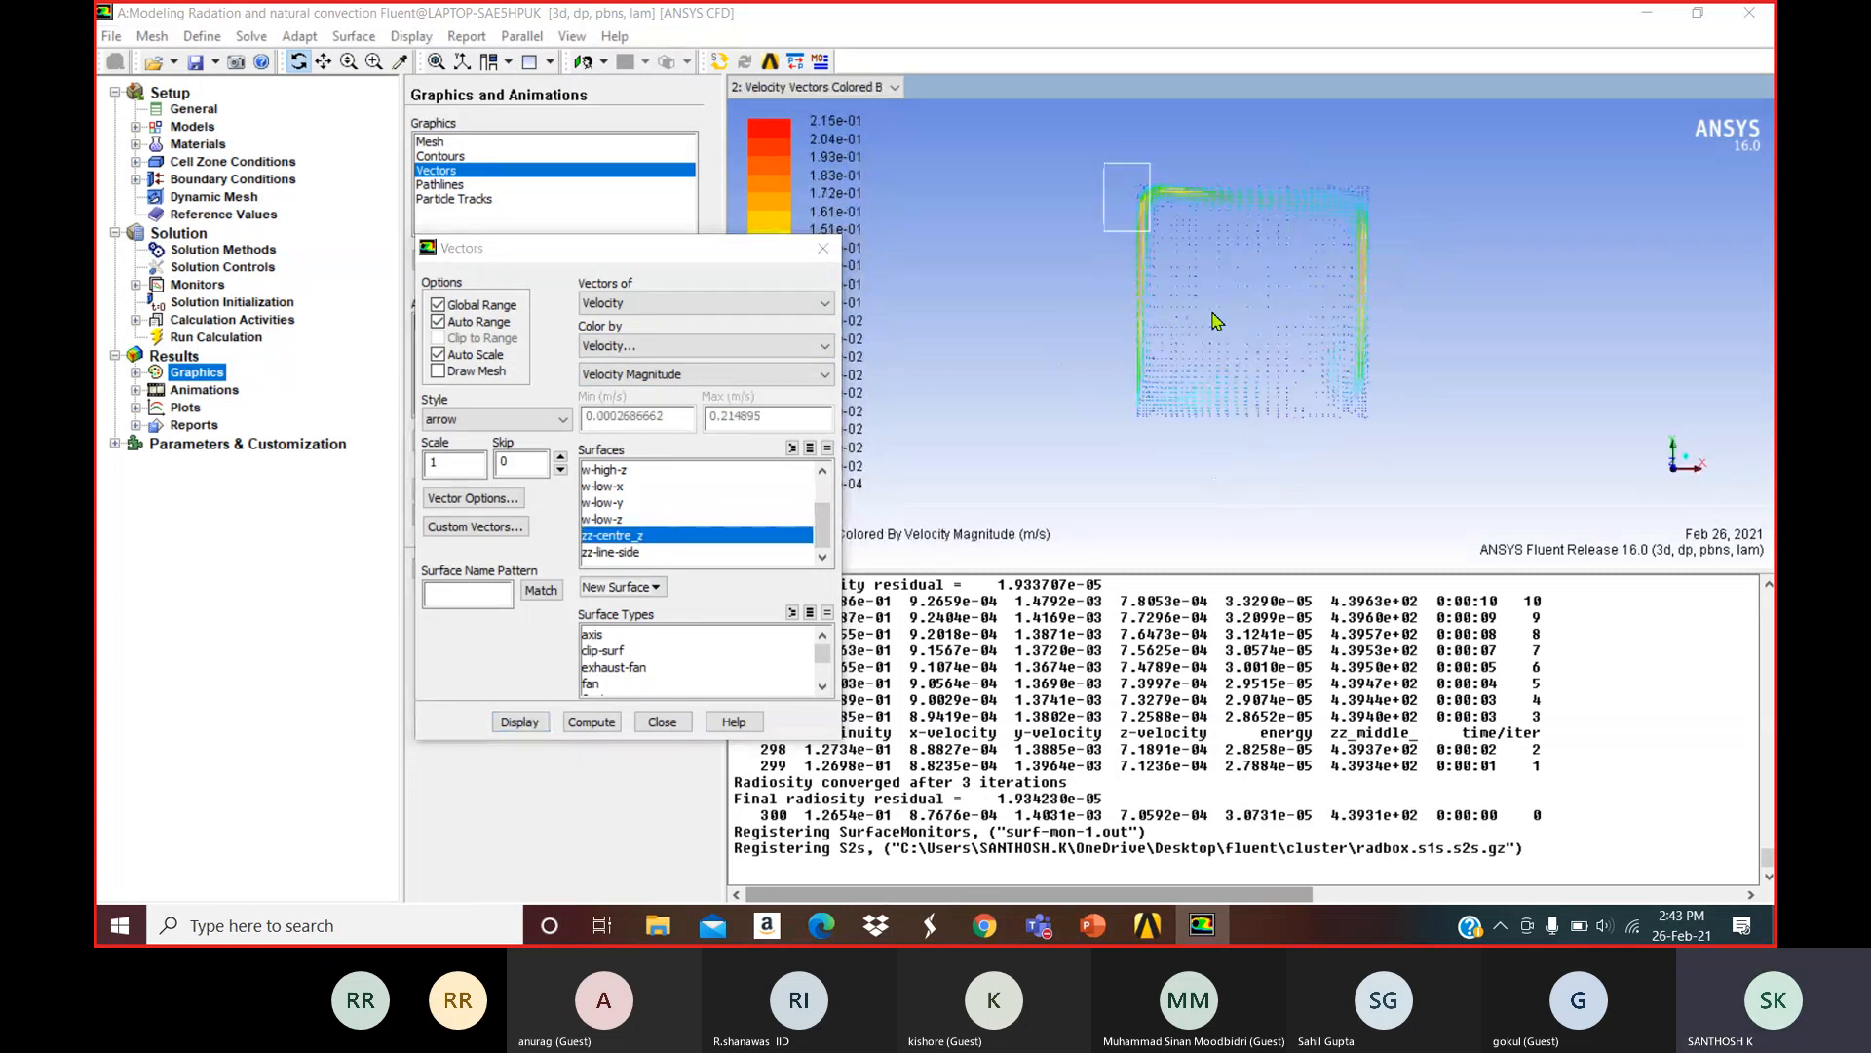
pyautogui.moveTo(1215, 322); pyautogui.dragTo(1393, 446, button='middle')
# Set the vector scale to 5, redisplay the vectors and fit the whole plane in the view.
pyautogui.doubleClick(453, 464)
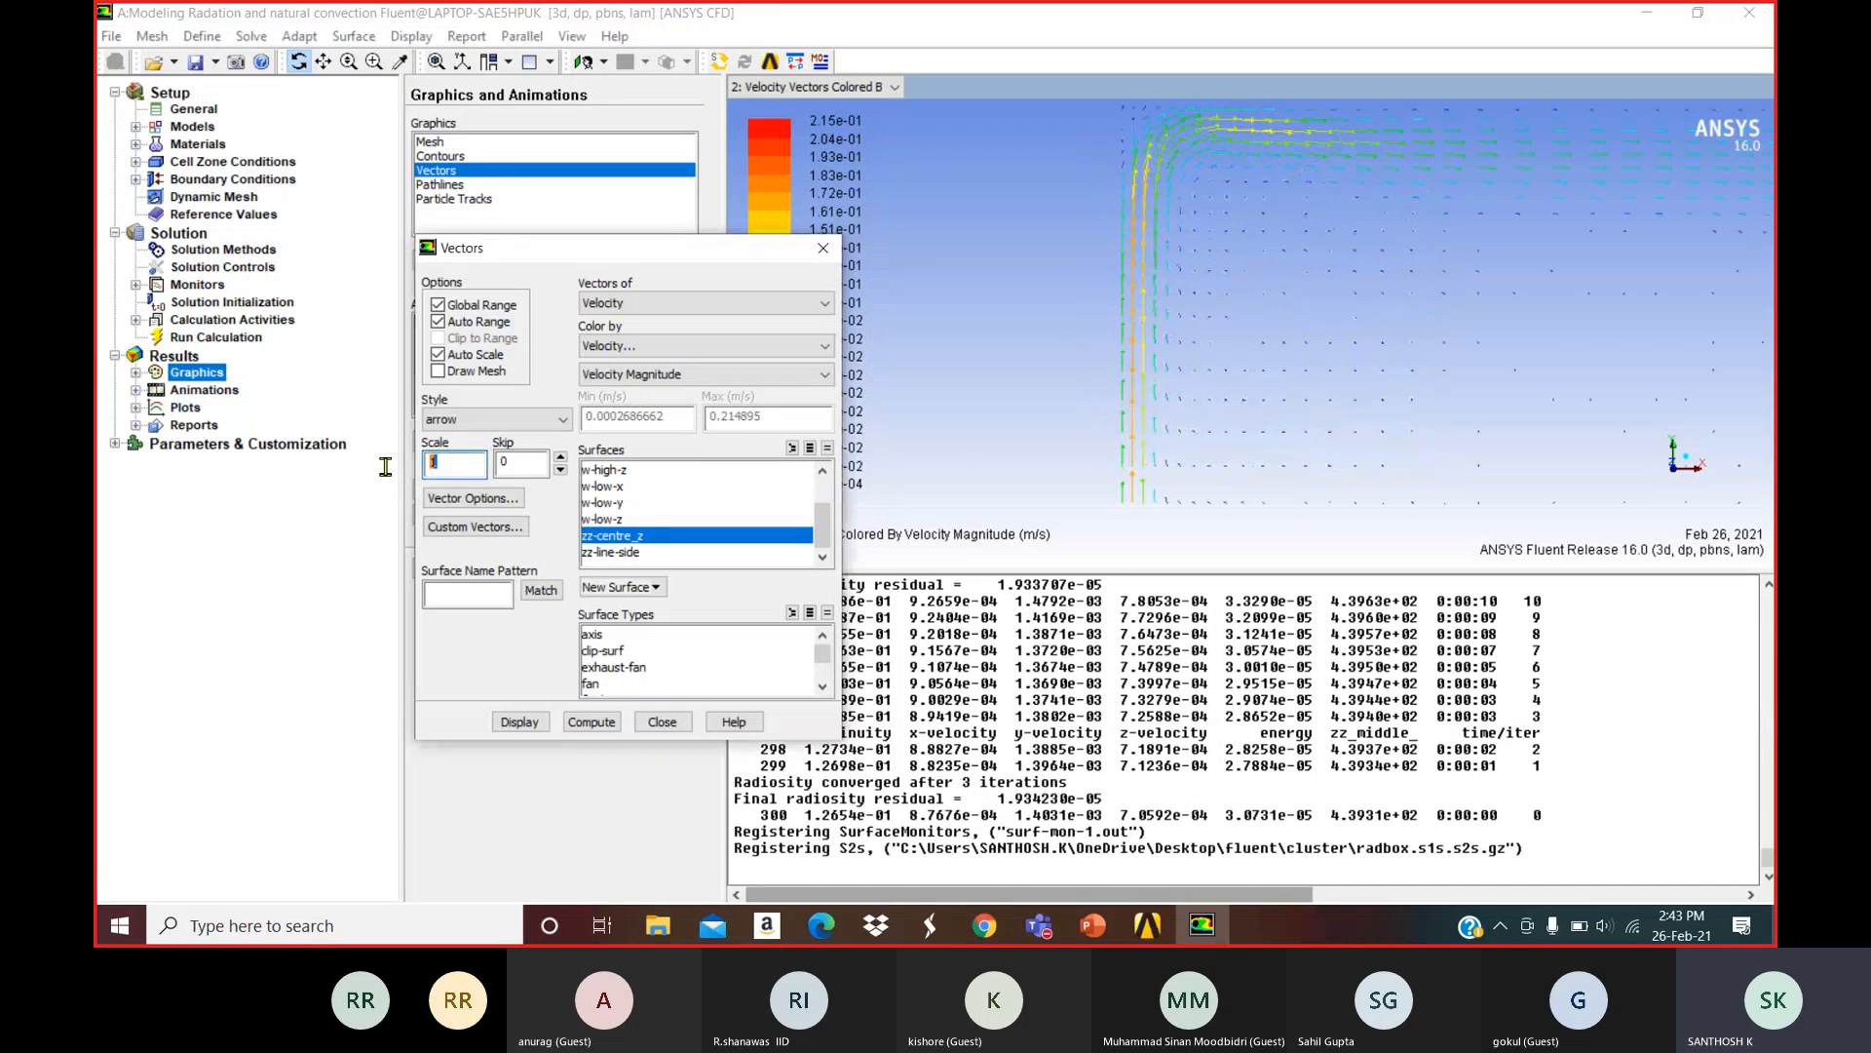
pyautogui.write('5')
pyautogui.click(518, 722)
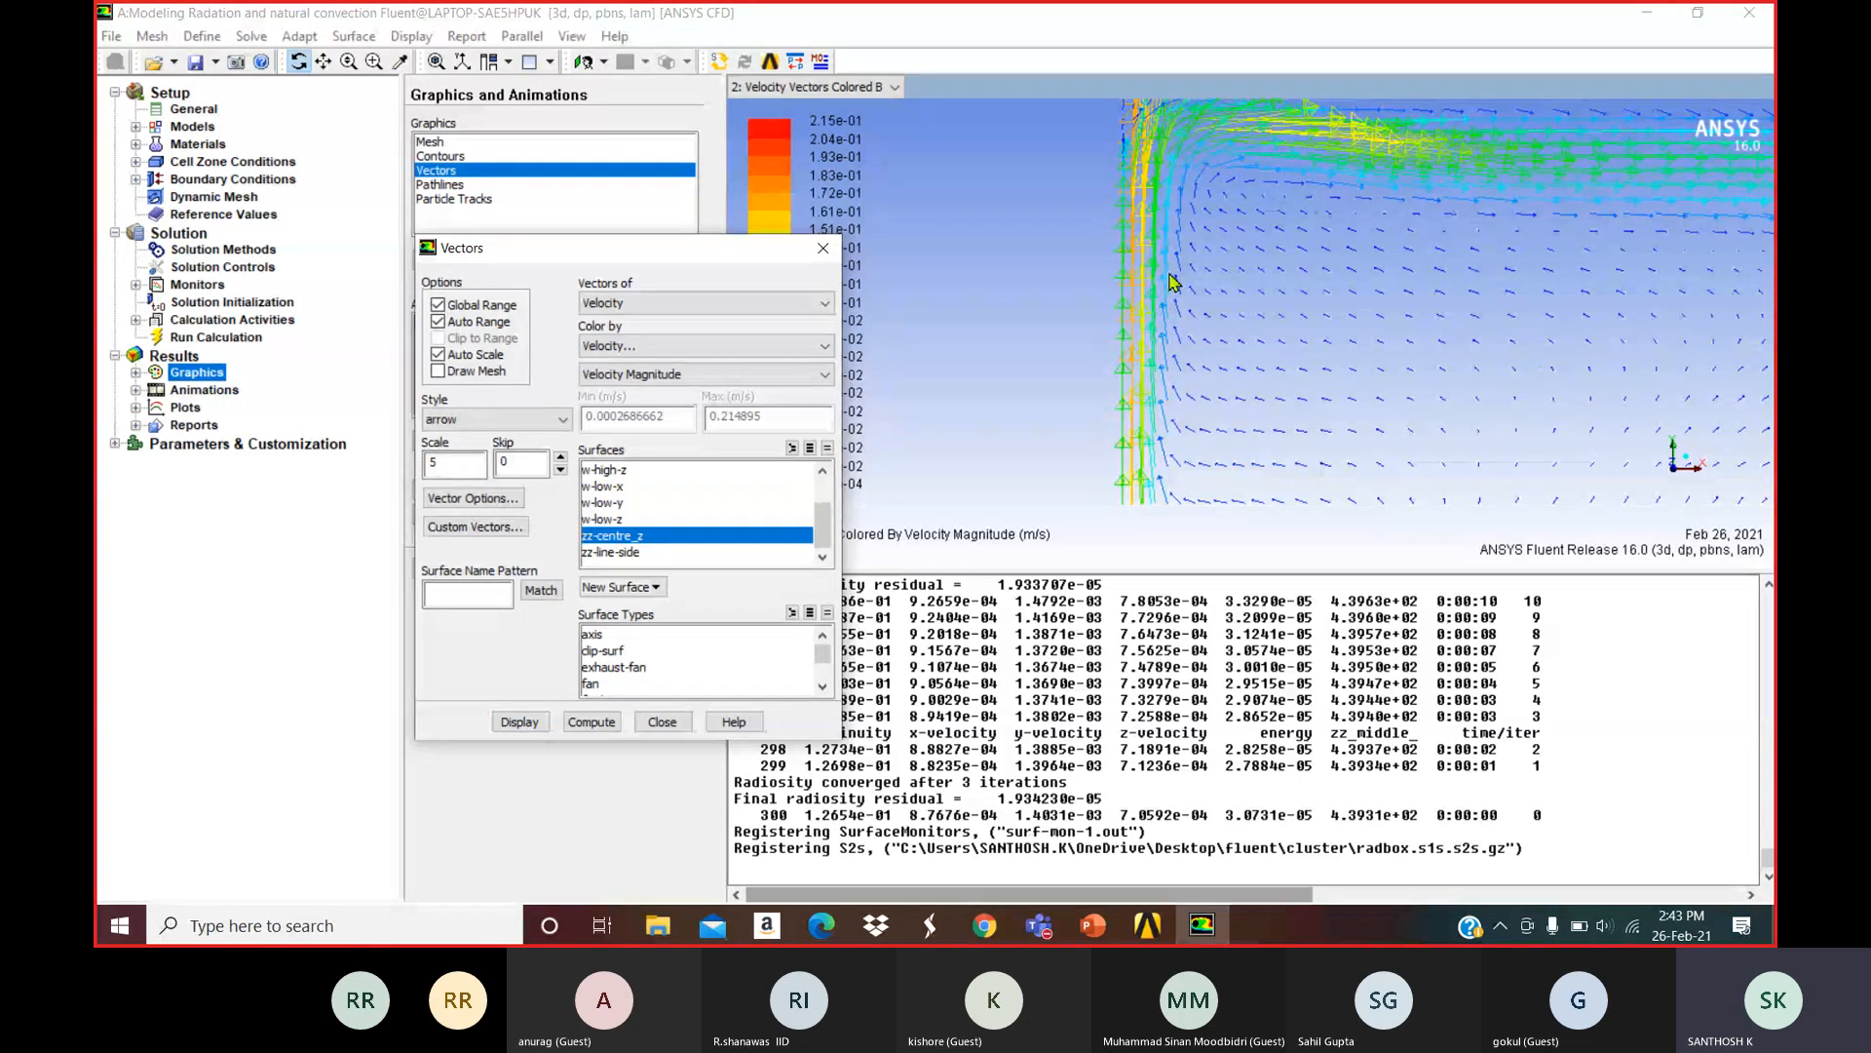
pyautogui.click(437, 61)
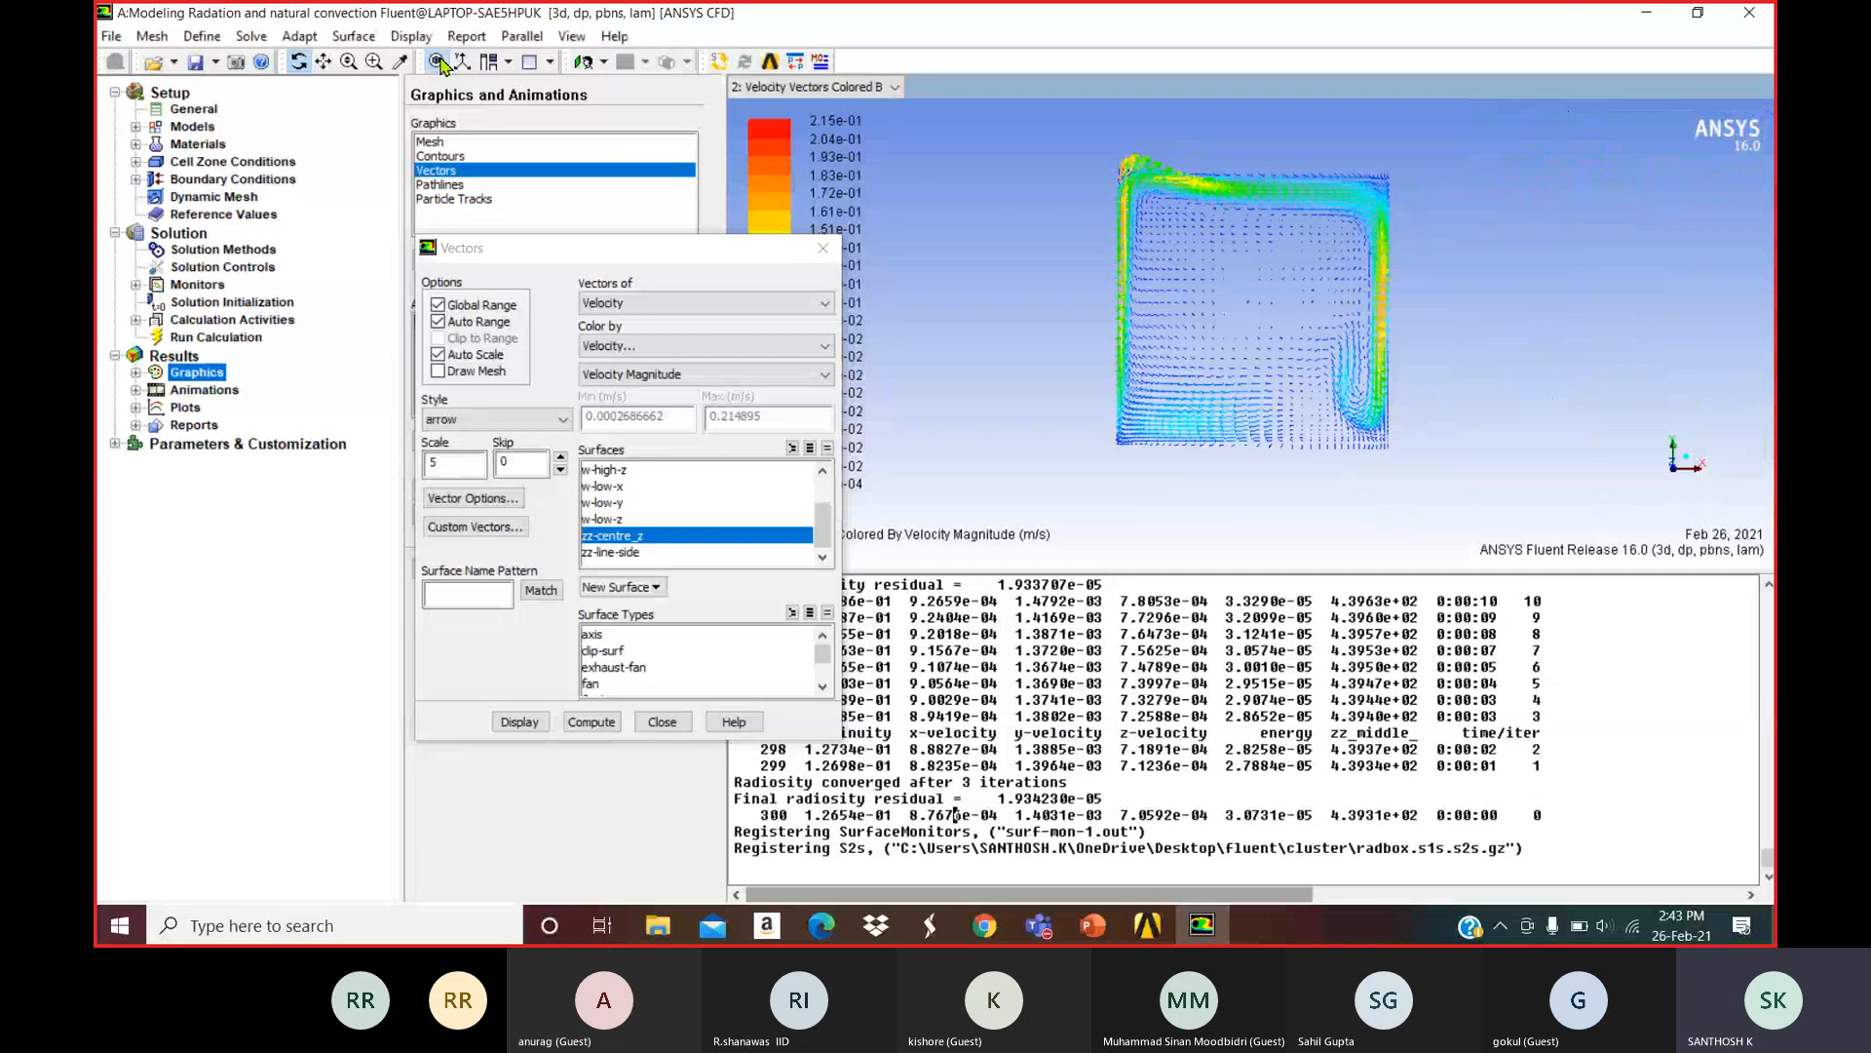
# Display pathlines released from zz-centre_z and colored by static temperature, and inspect them in 3D.
pyautogui.click(439, 184)
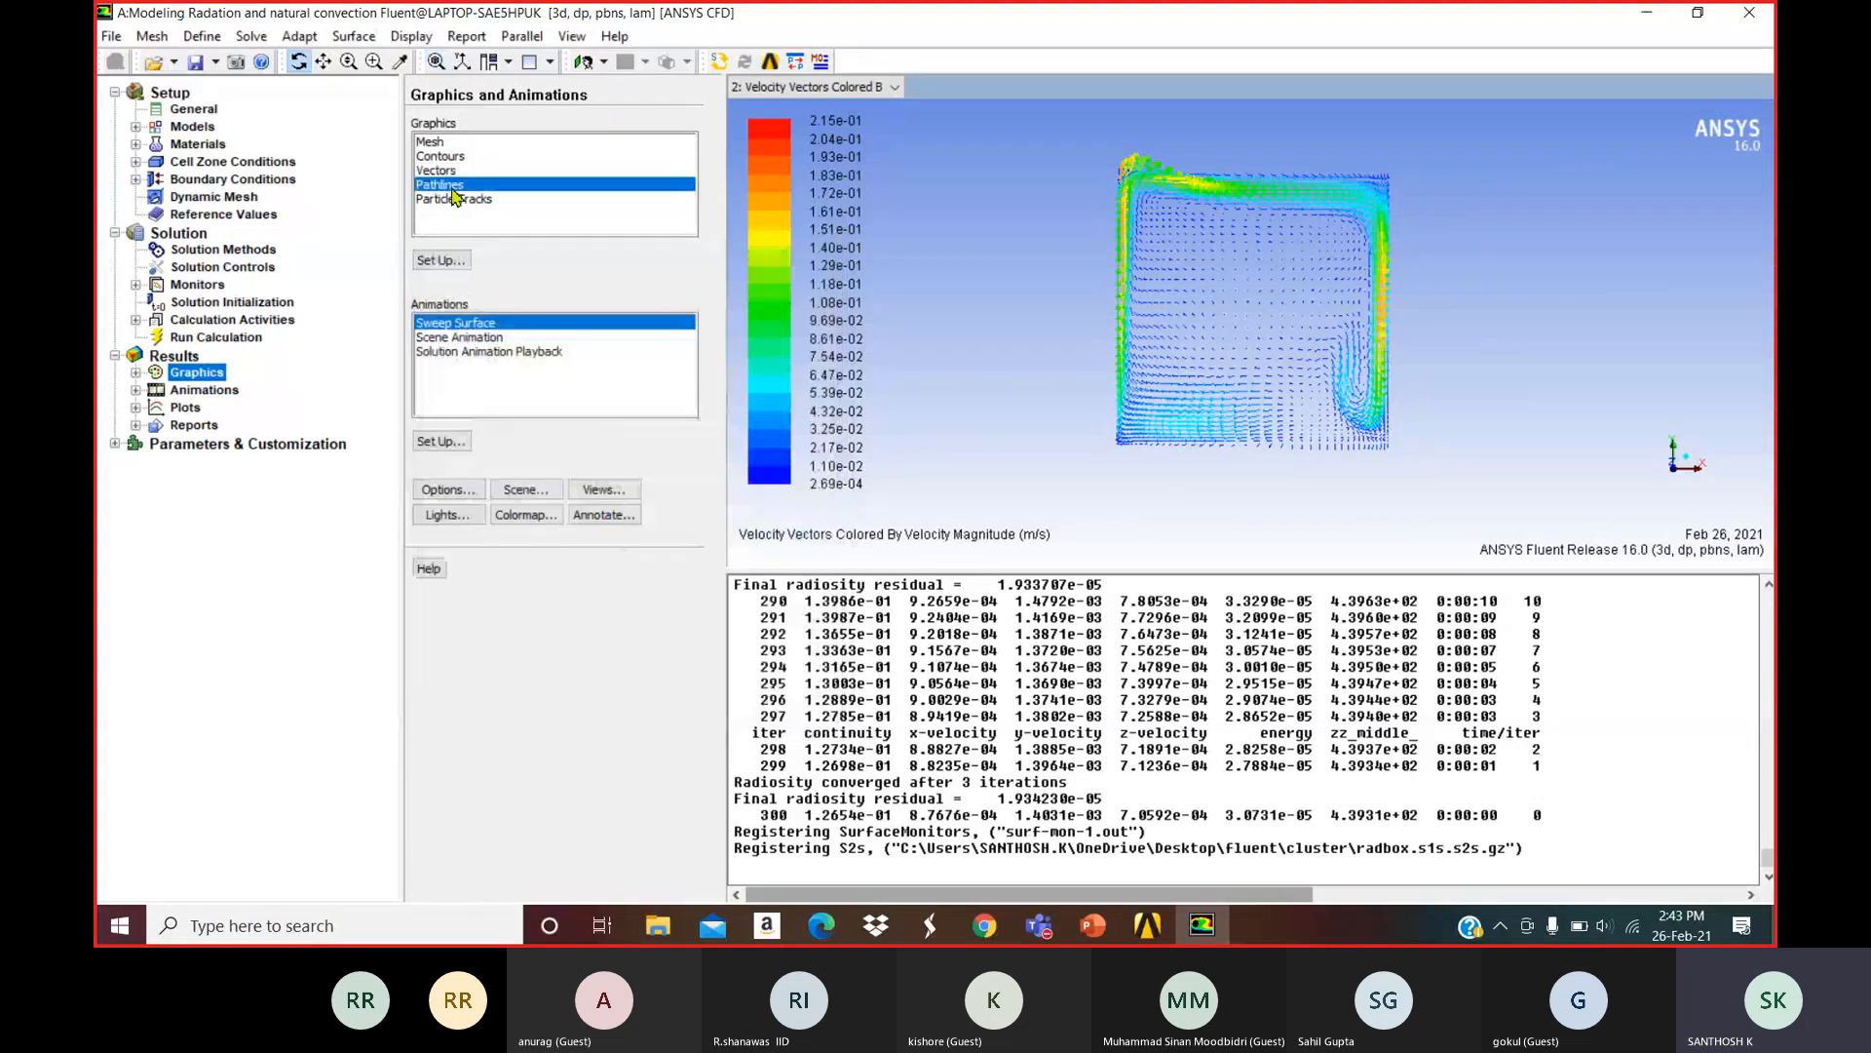
pyautogui.click(451, 261)
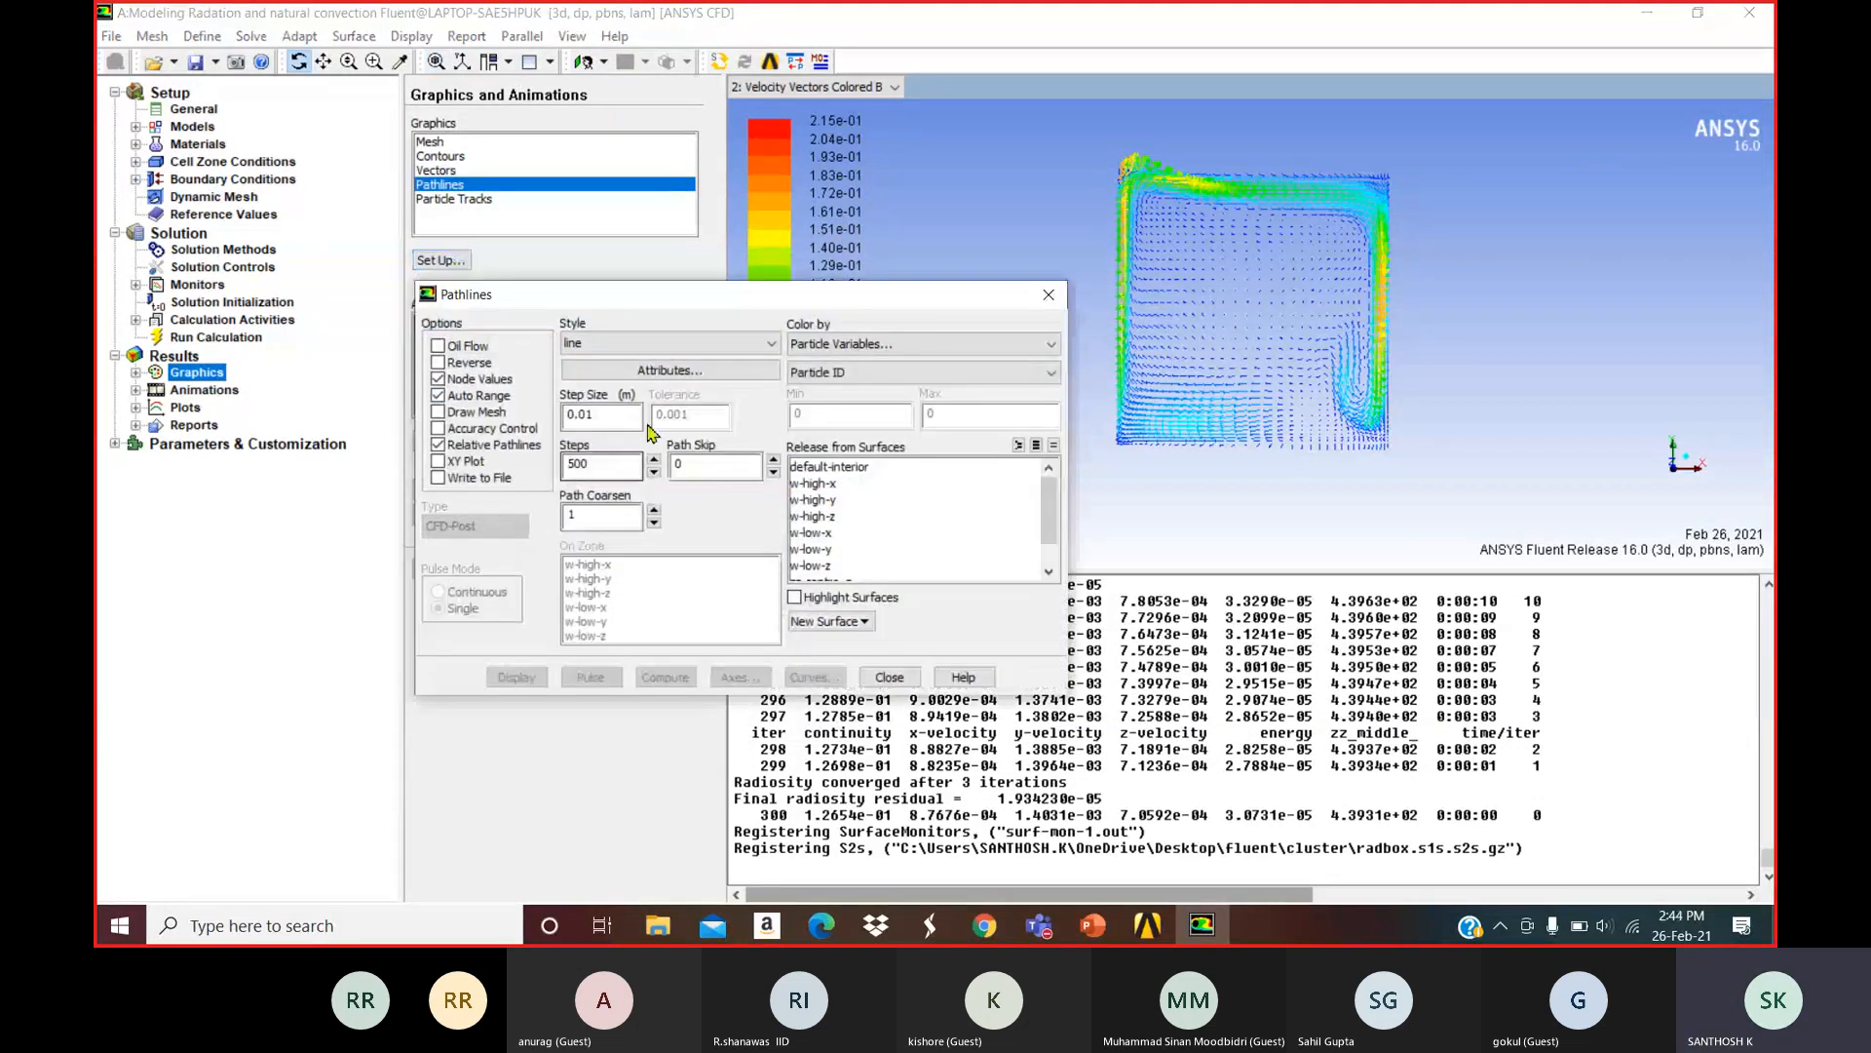
pyautogui.click(876, 347)
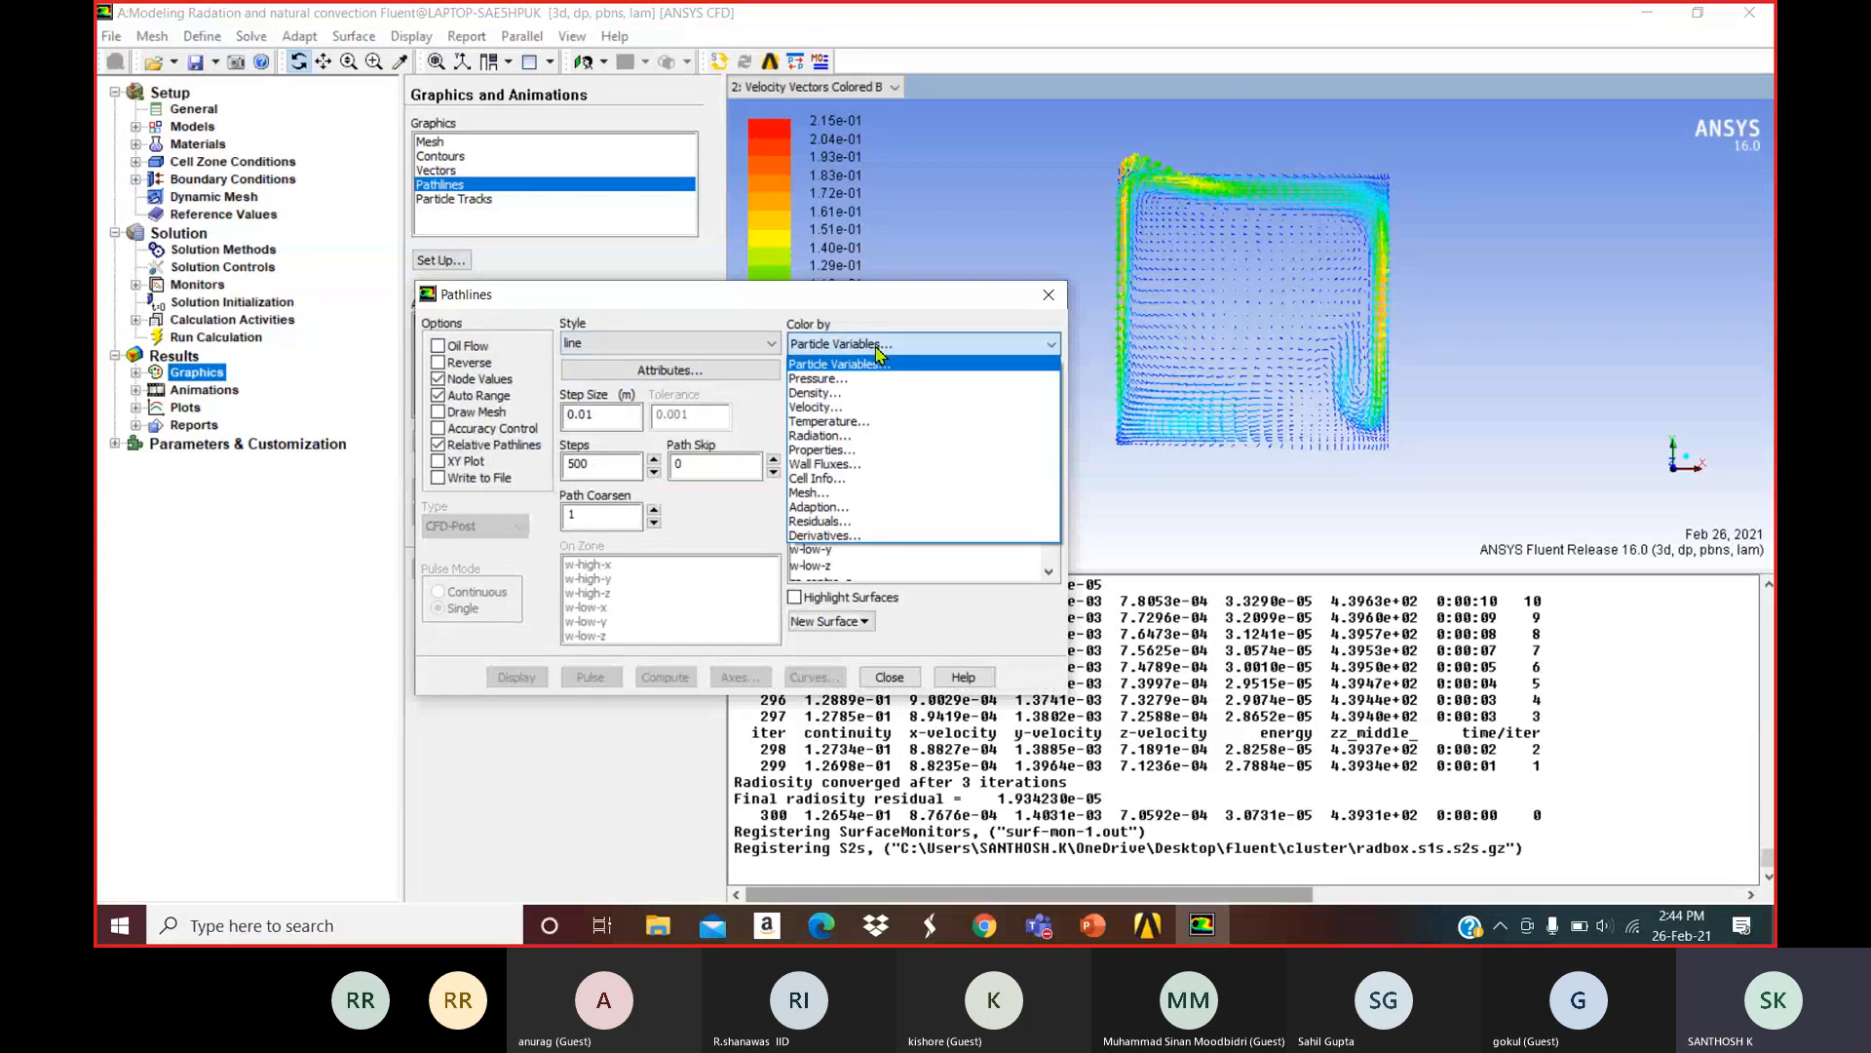
pyautogui.click(863, 422)
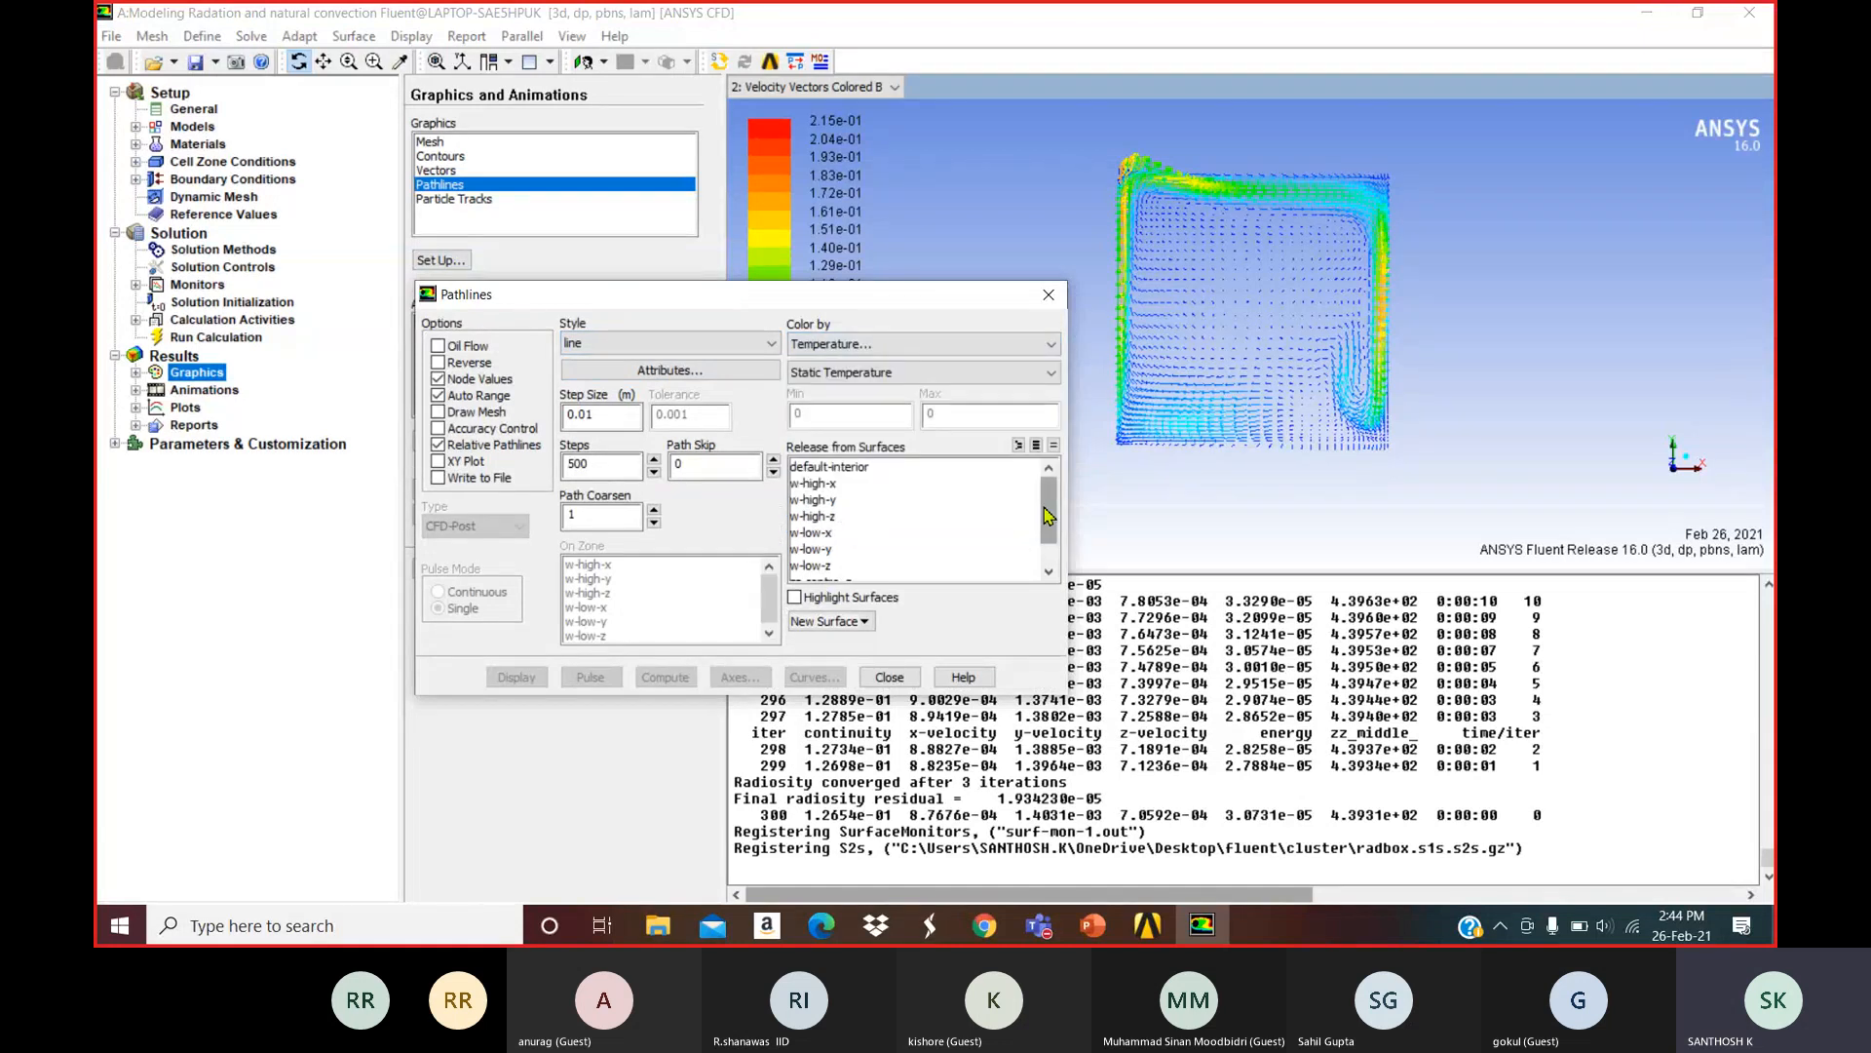
pyautogui.scroll(-1, 828, 565)
pyautogui.click(824, 550)
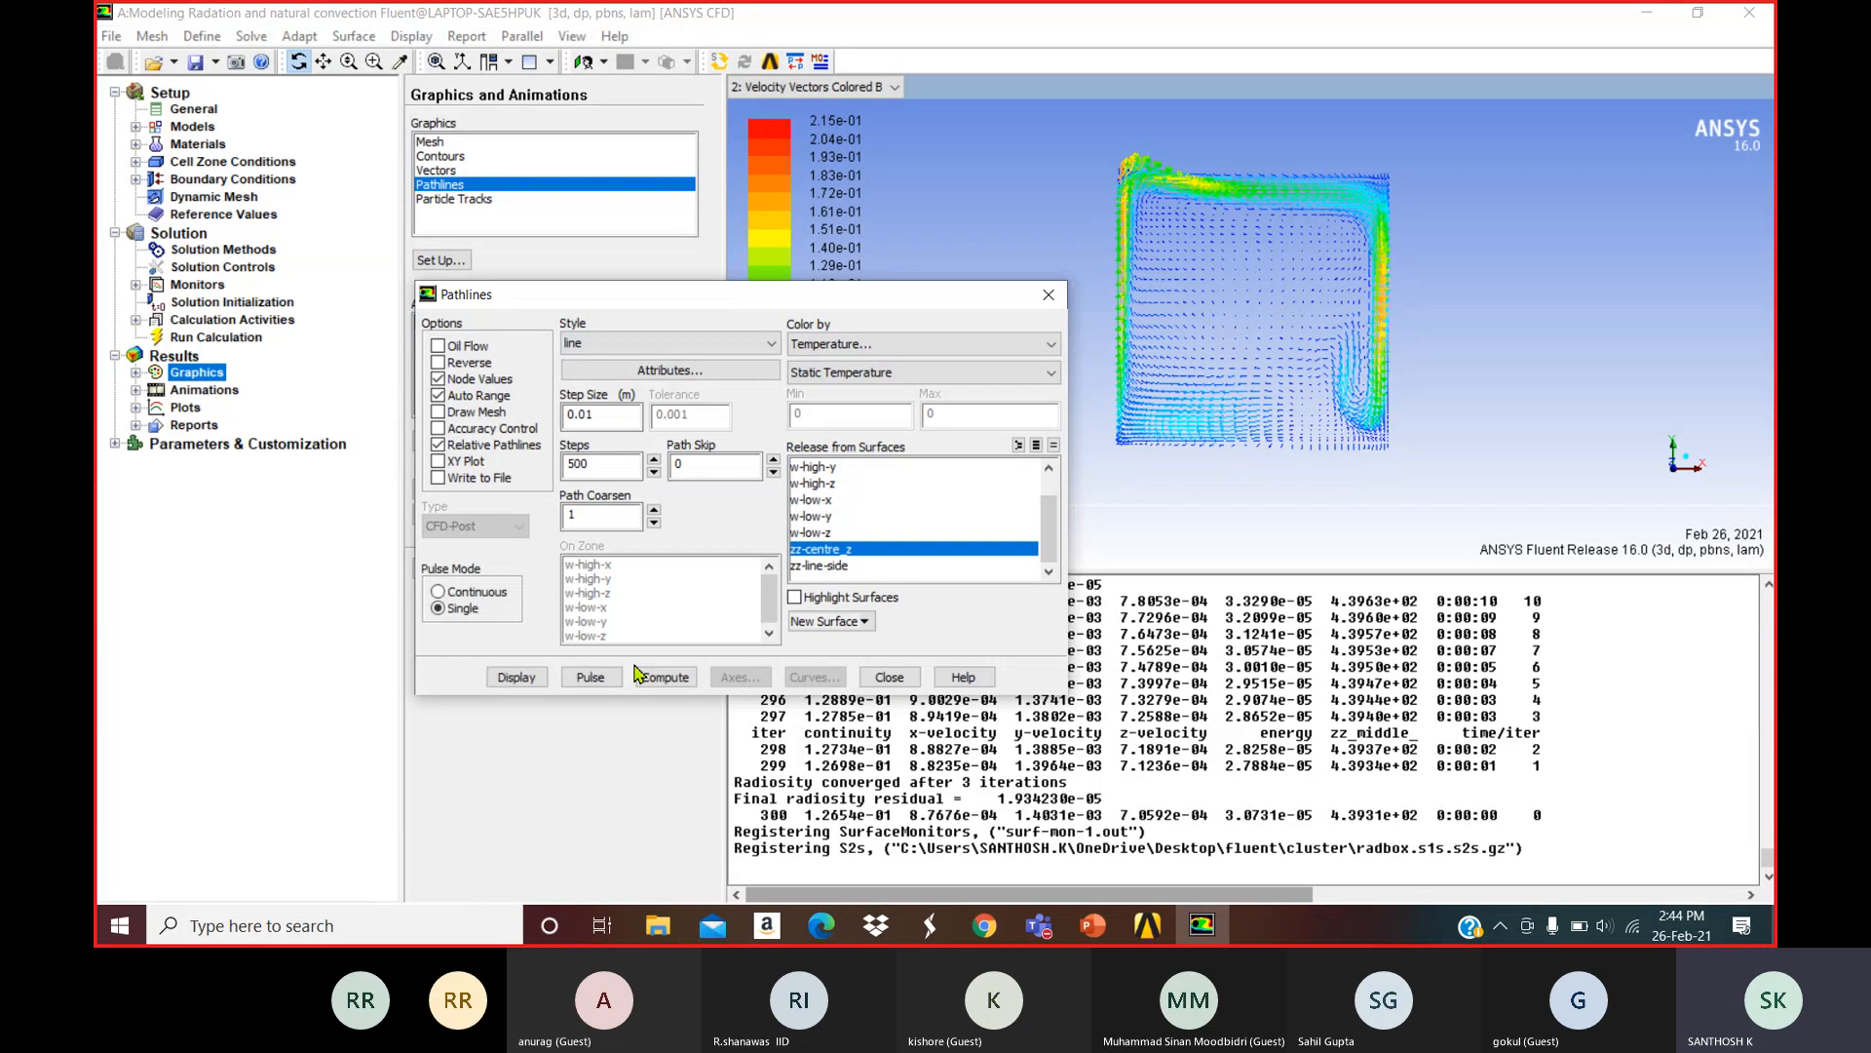
pyautogui.click(527, 681)
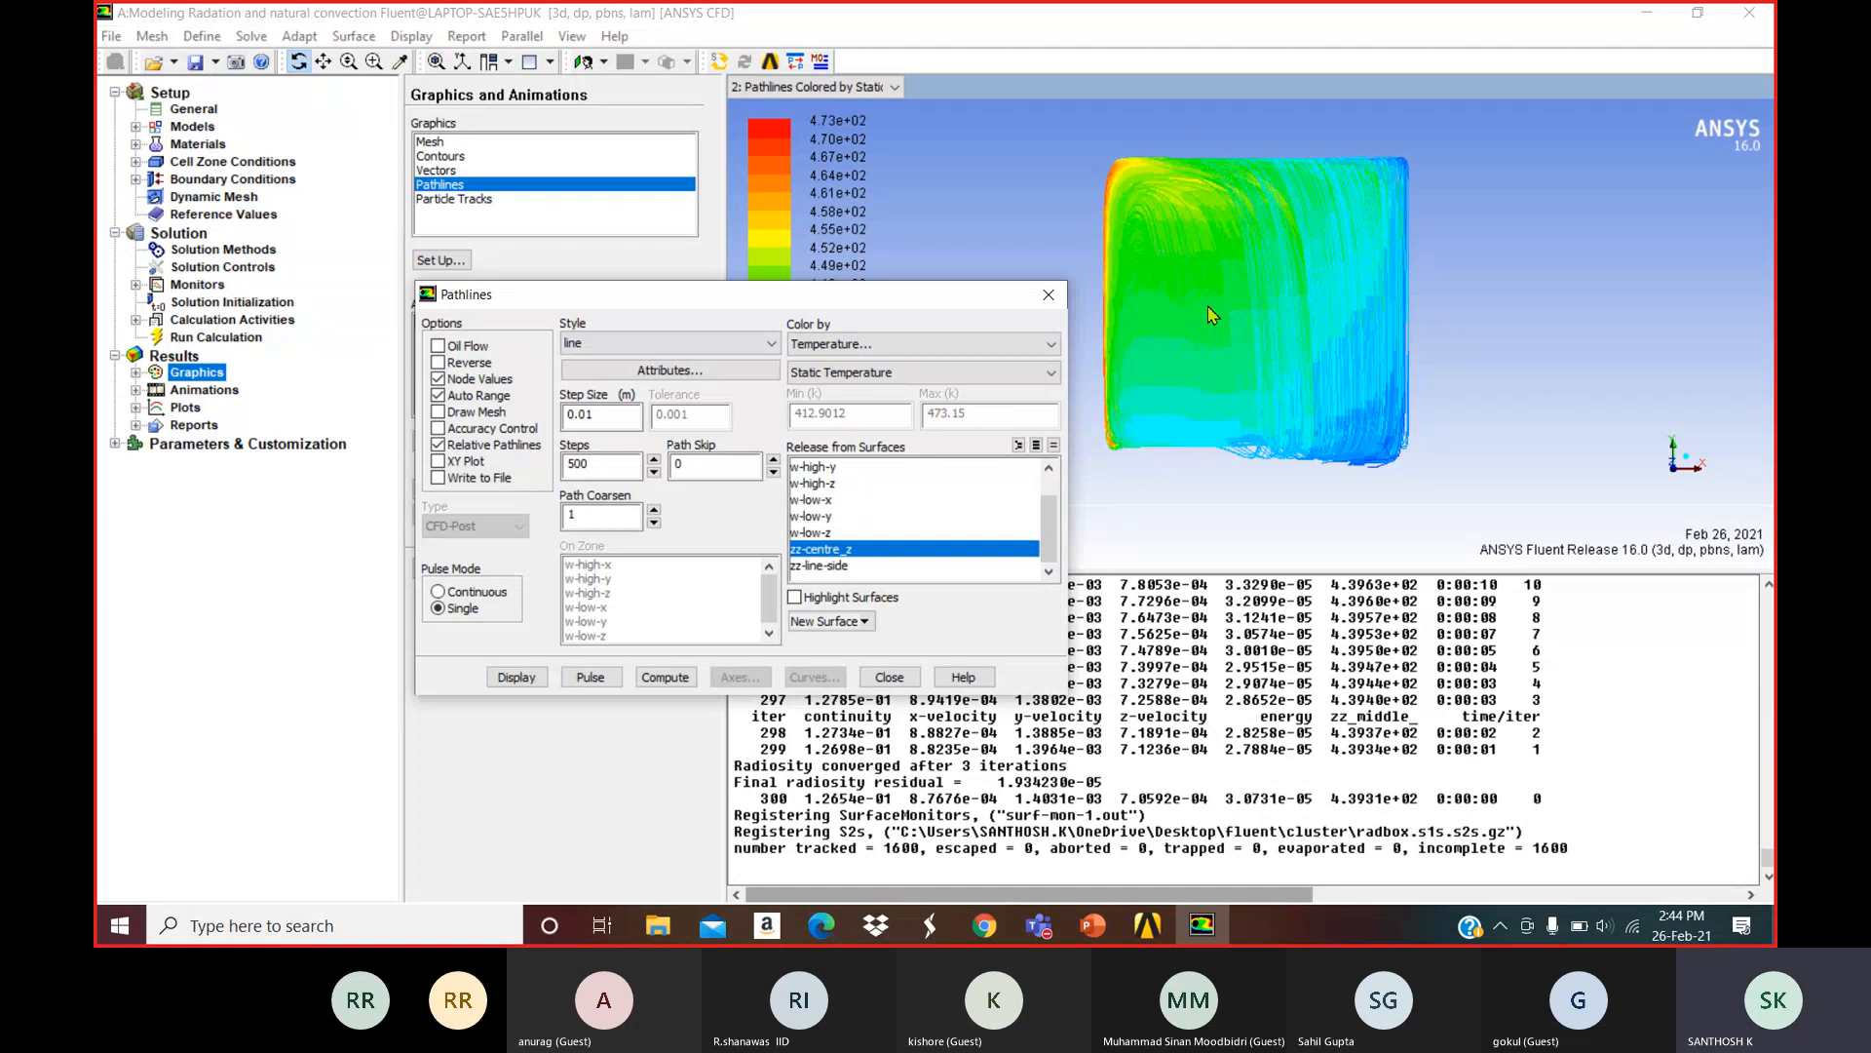
pyautogui.moveTo(1212, 313); pyautogui.dragTo(1561, 425)
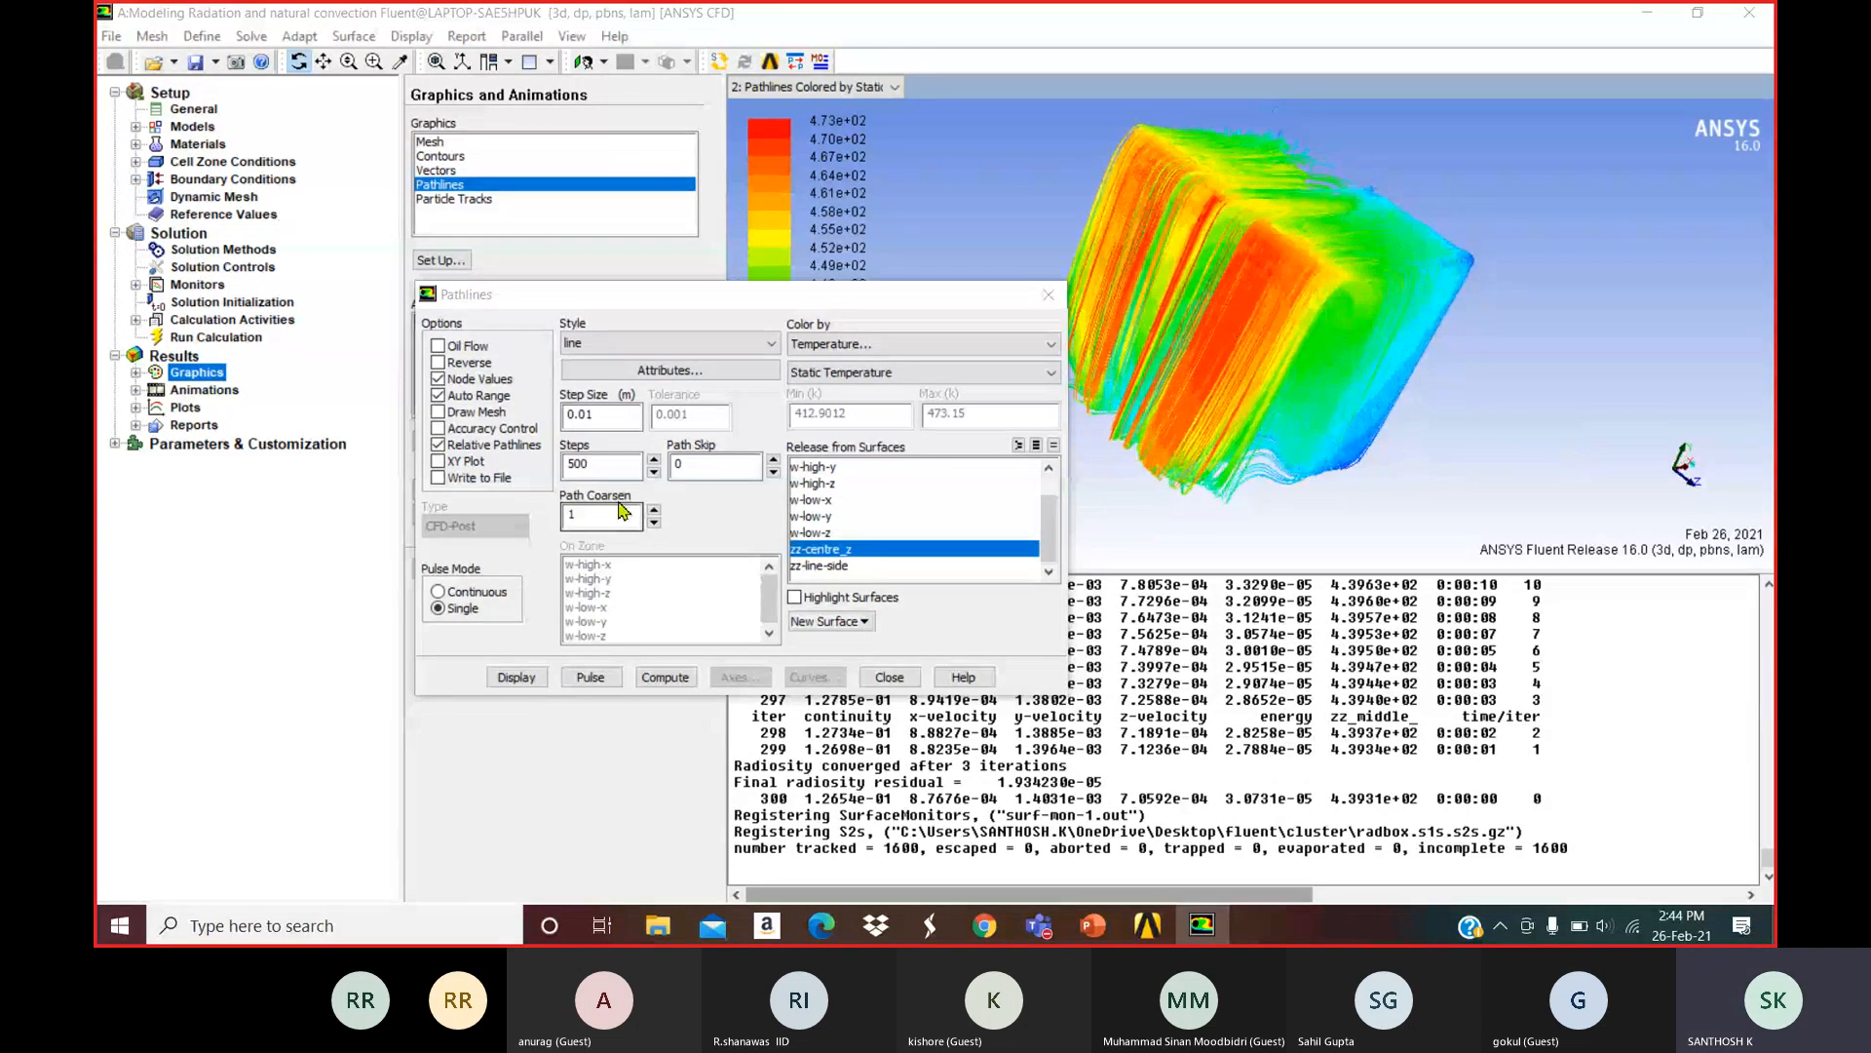
# Set the number of pathline steps to 150 and redisplay the pathlines.
pyautogui.doubleClick(595, 465)
pyautogui.write('15')
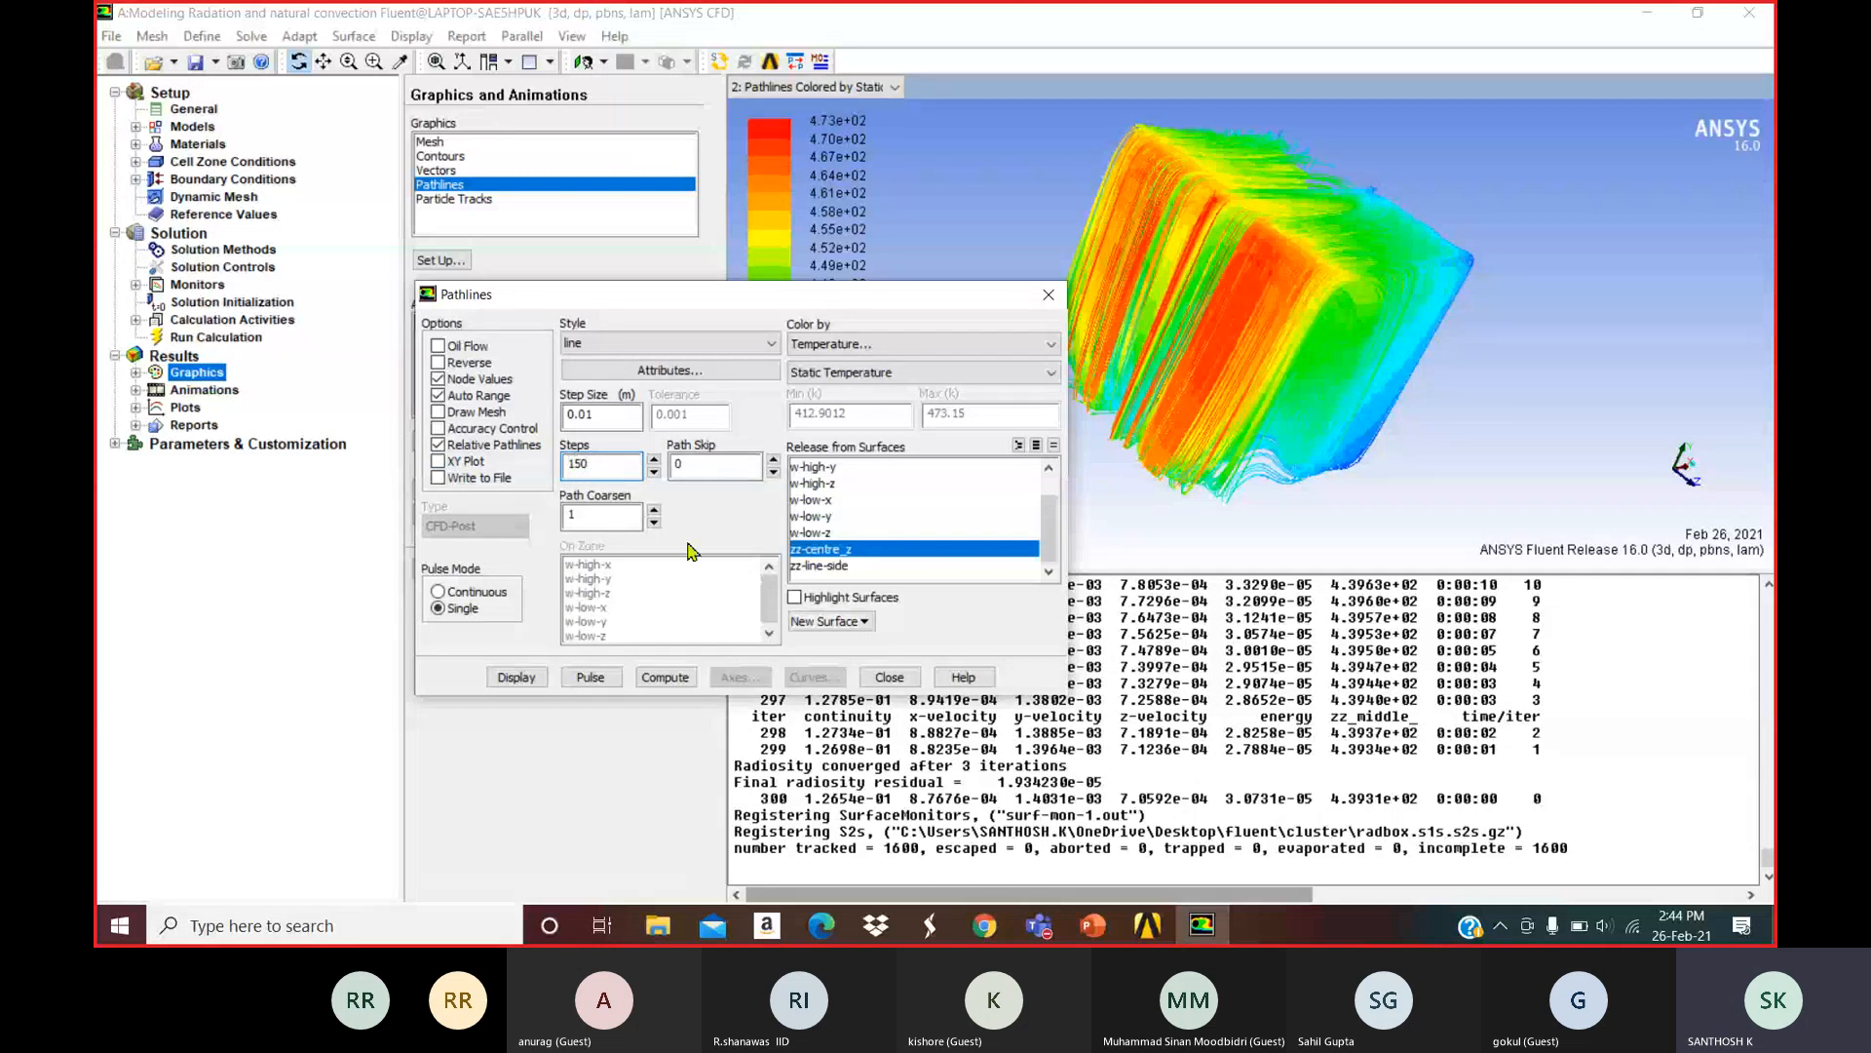
pyautogui.click(508, 678)
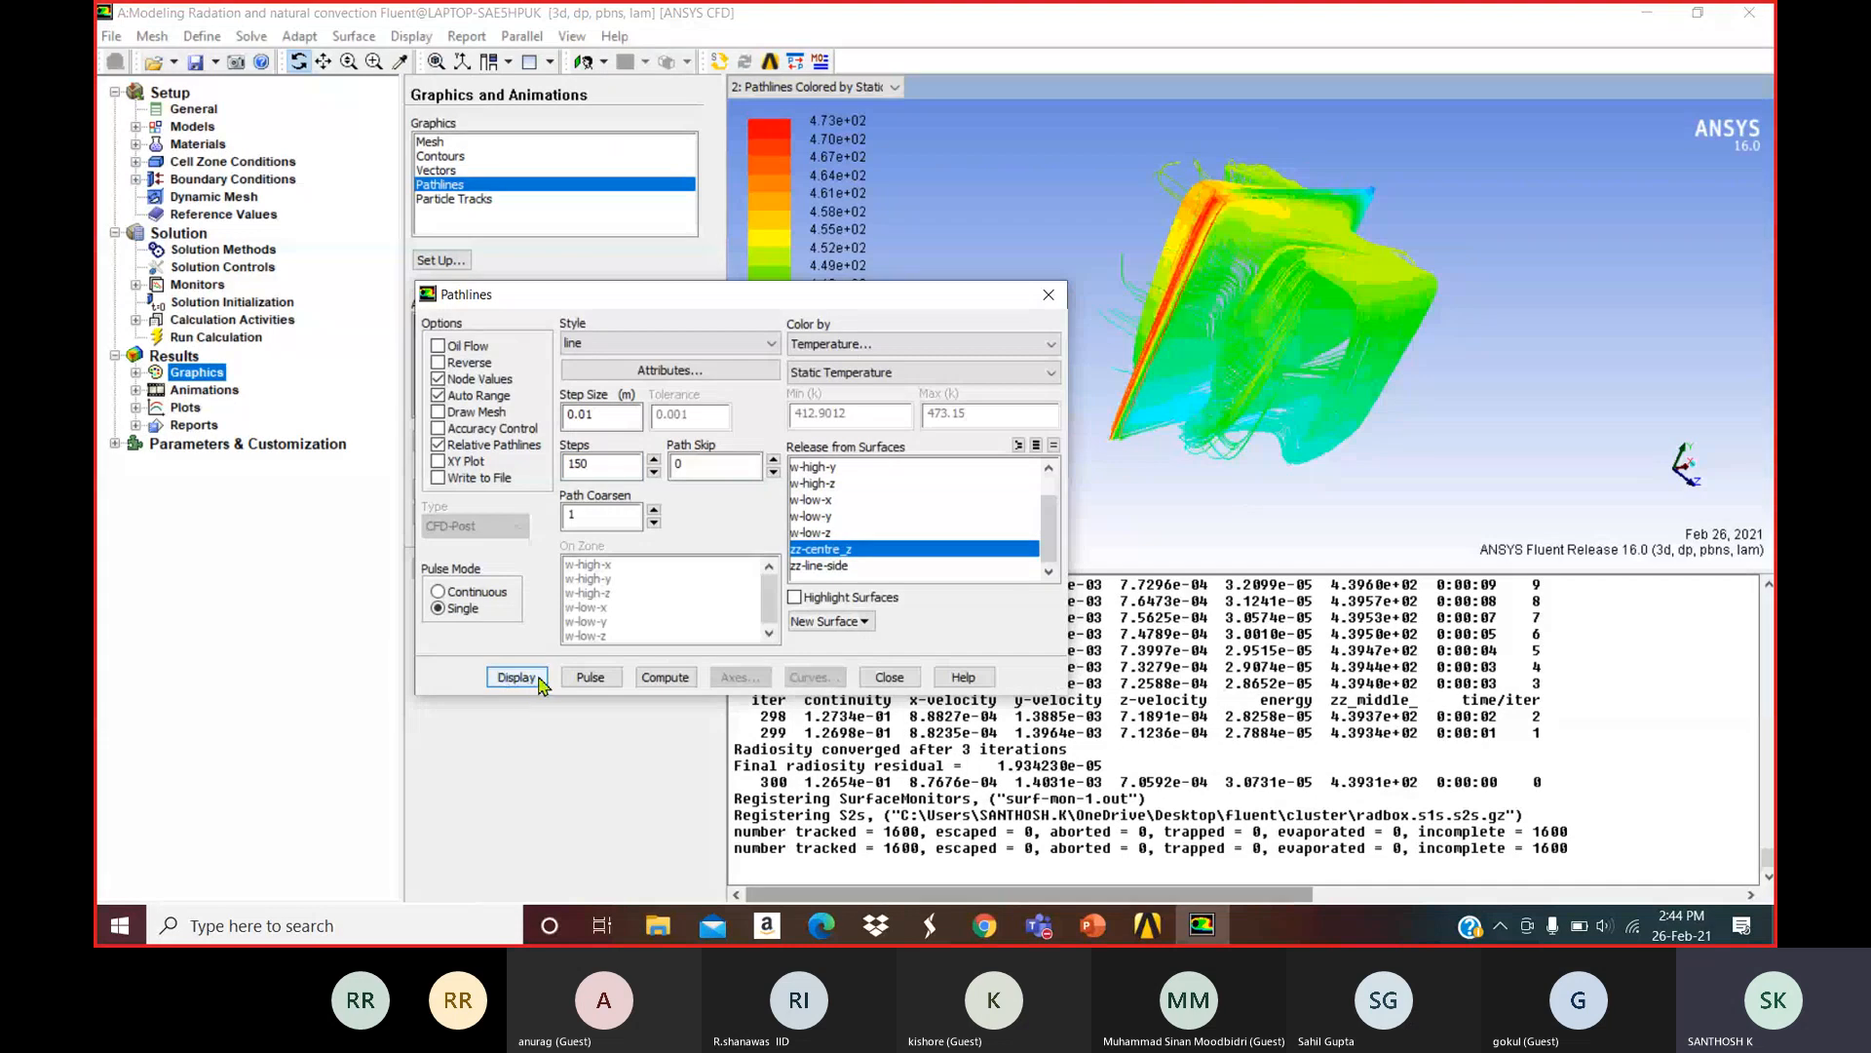
# Animate the pathlines with Pulse in single mode and view the motion along the x and z axes.
pyautogui.click(591, 678)
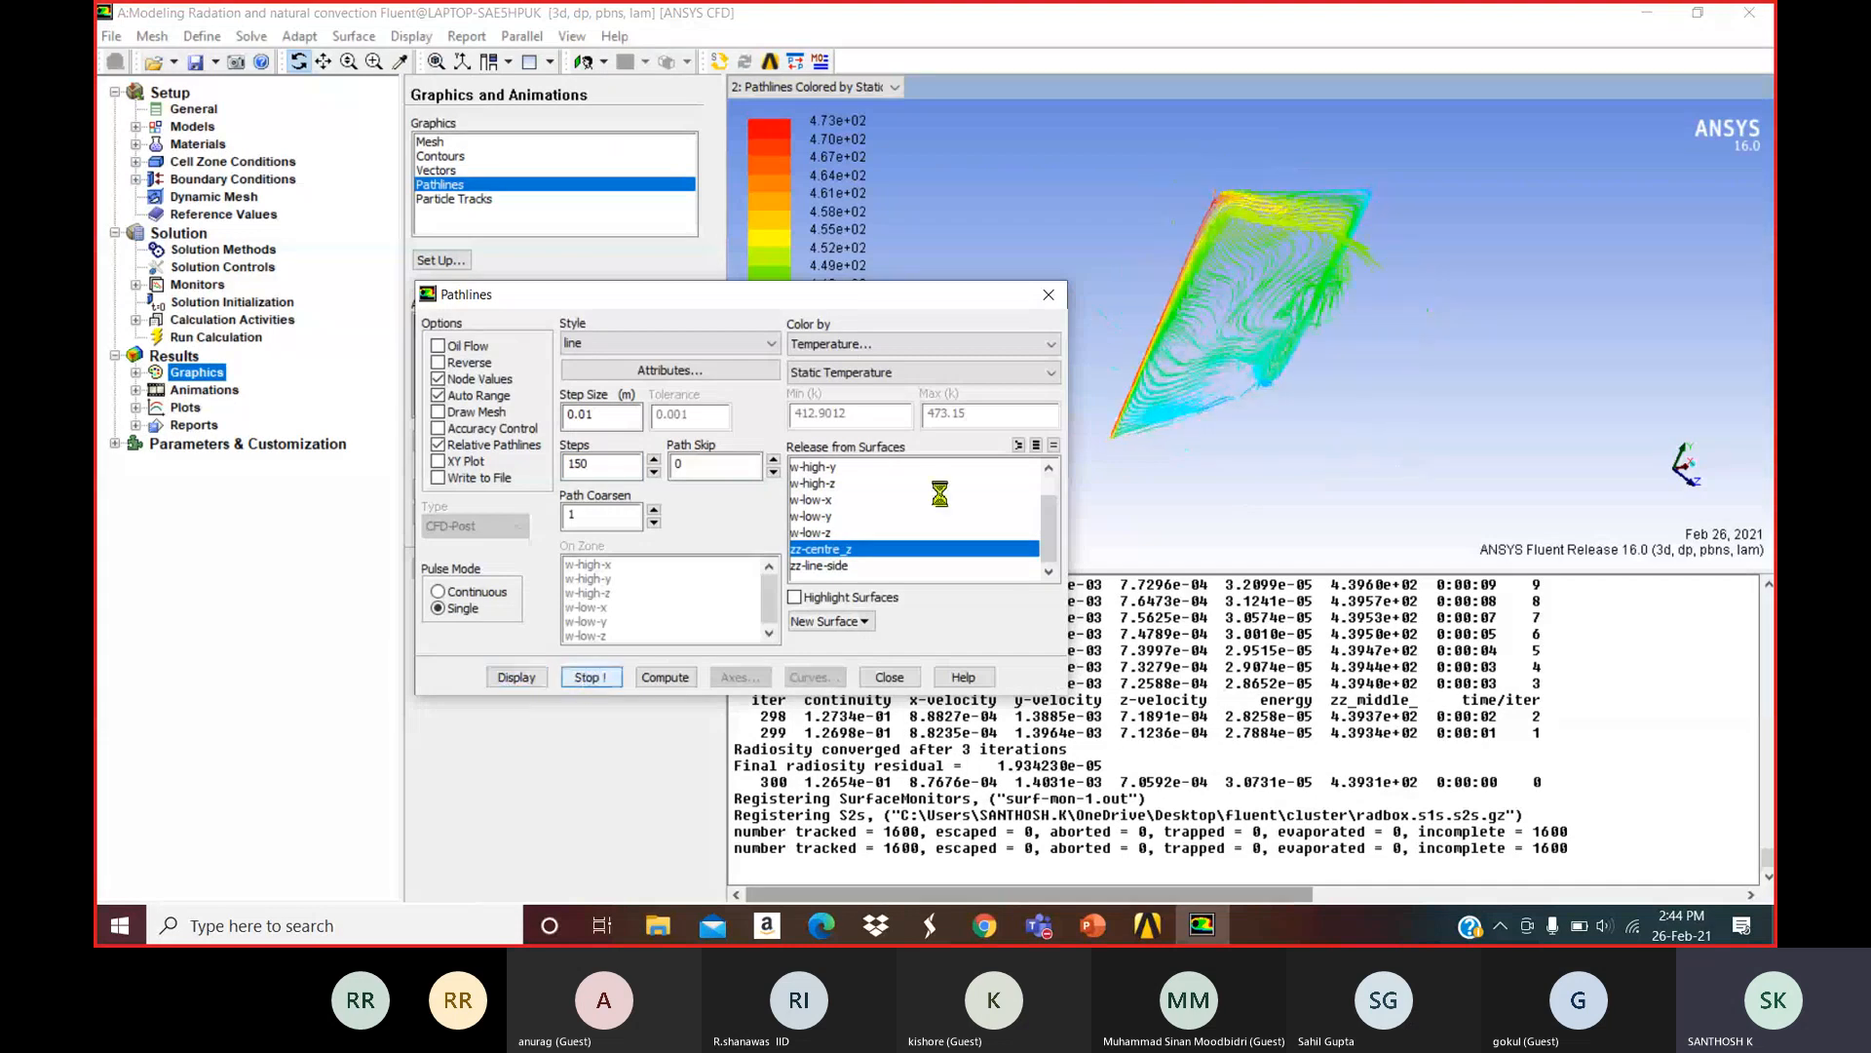
pyautogui.moveTo(1349, 310); pyautogui.dragTo(1215, 400)
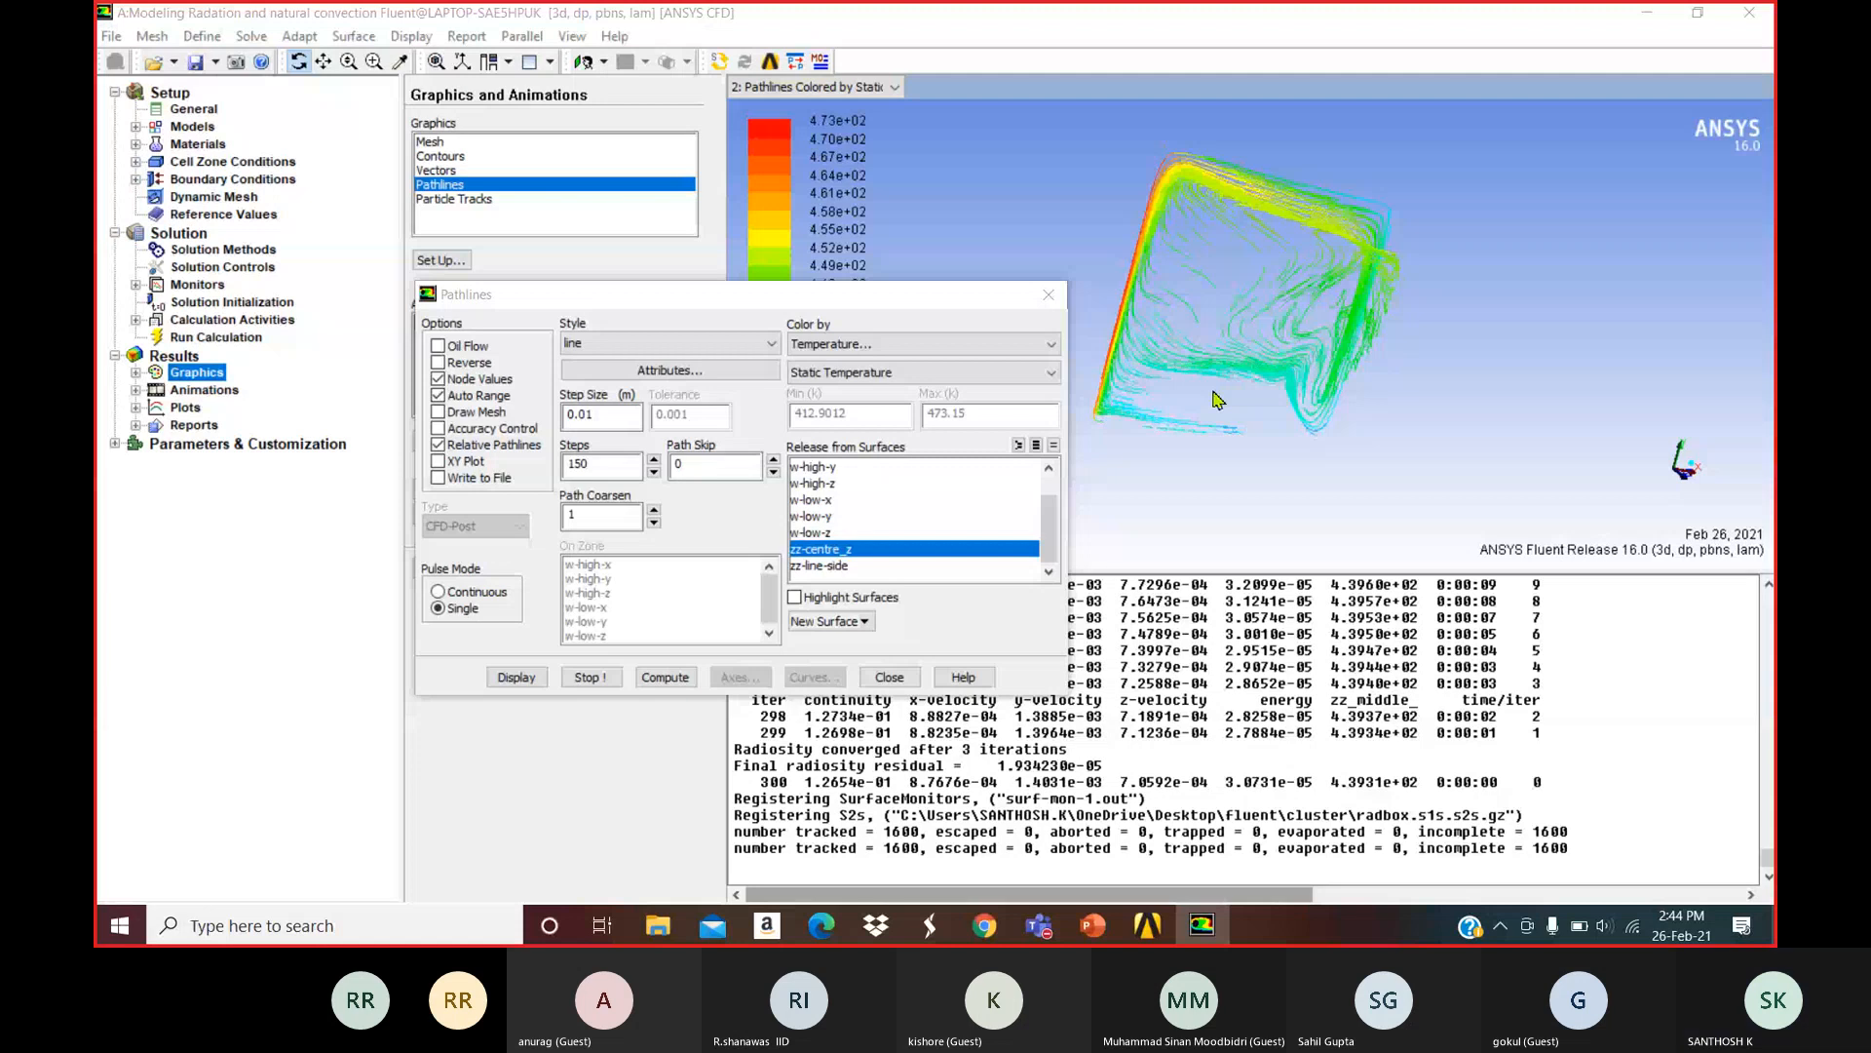
pyautogui.click(1694, 472)
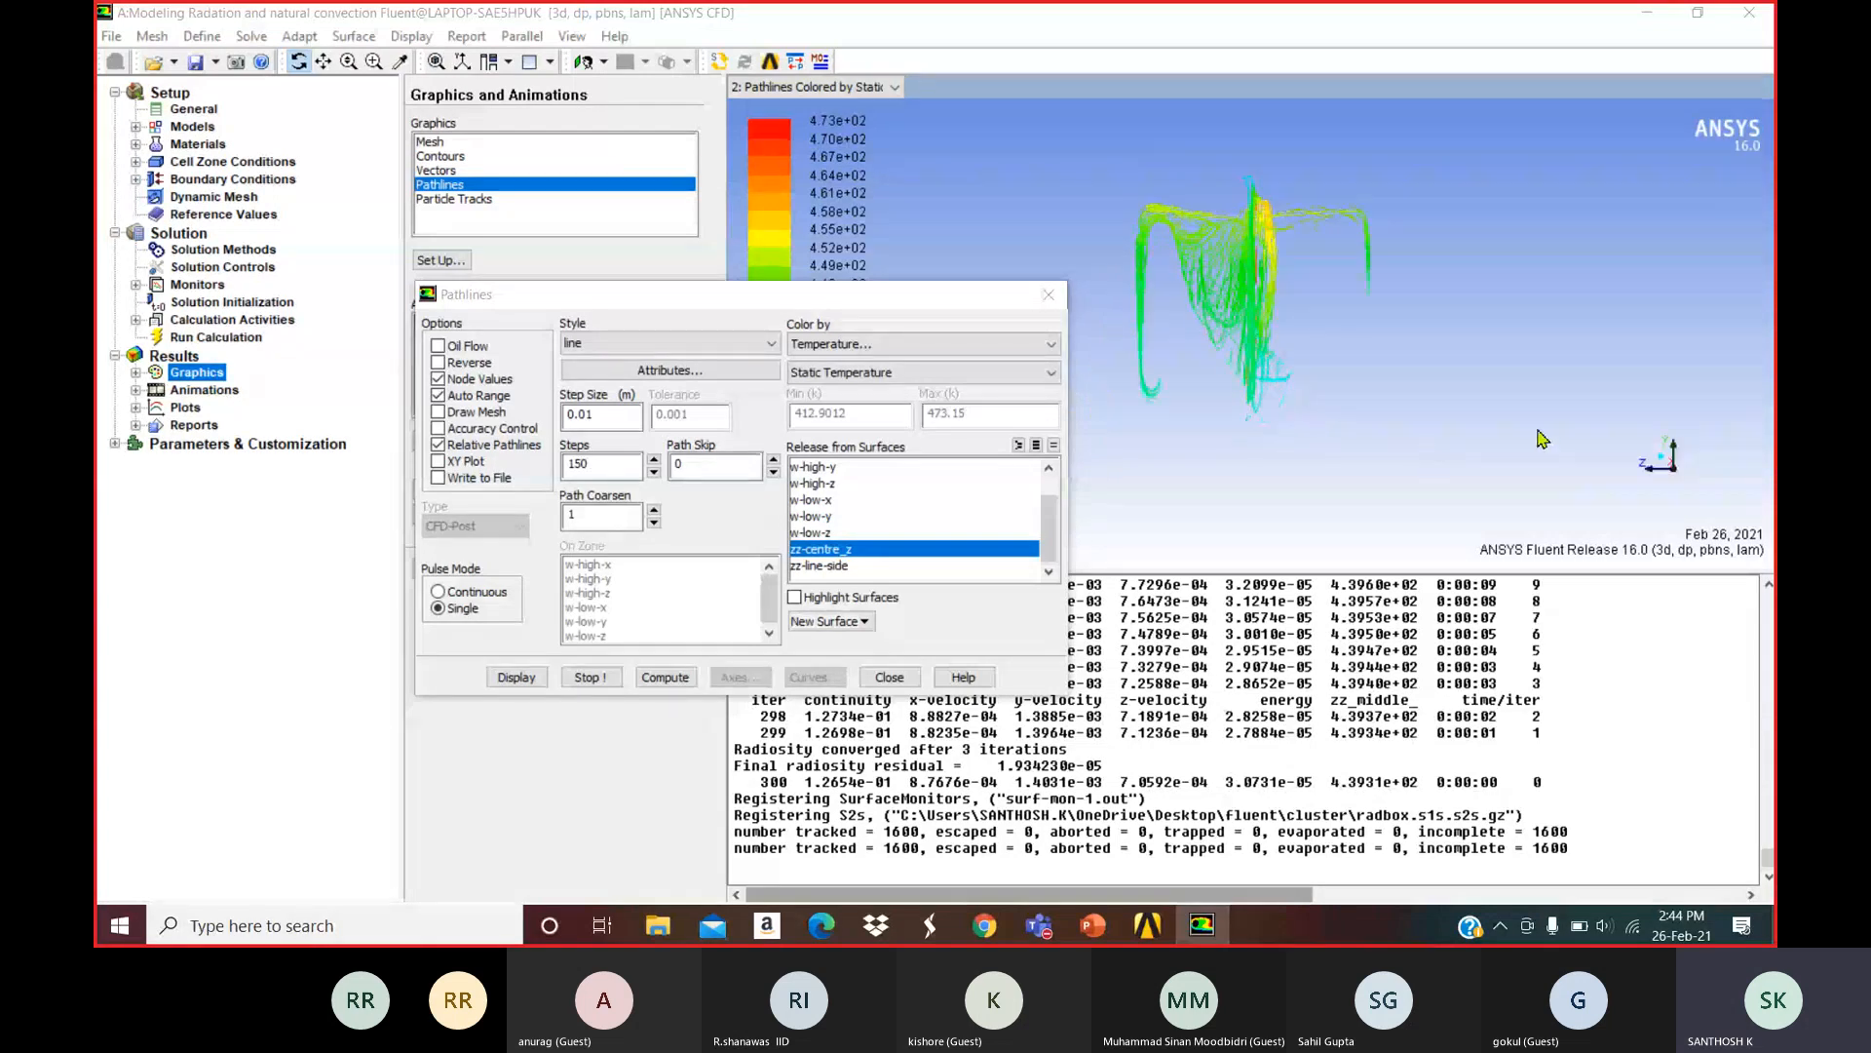
pyautogui.click(1654, 477)
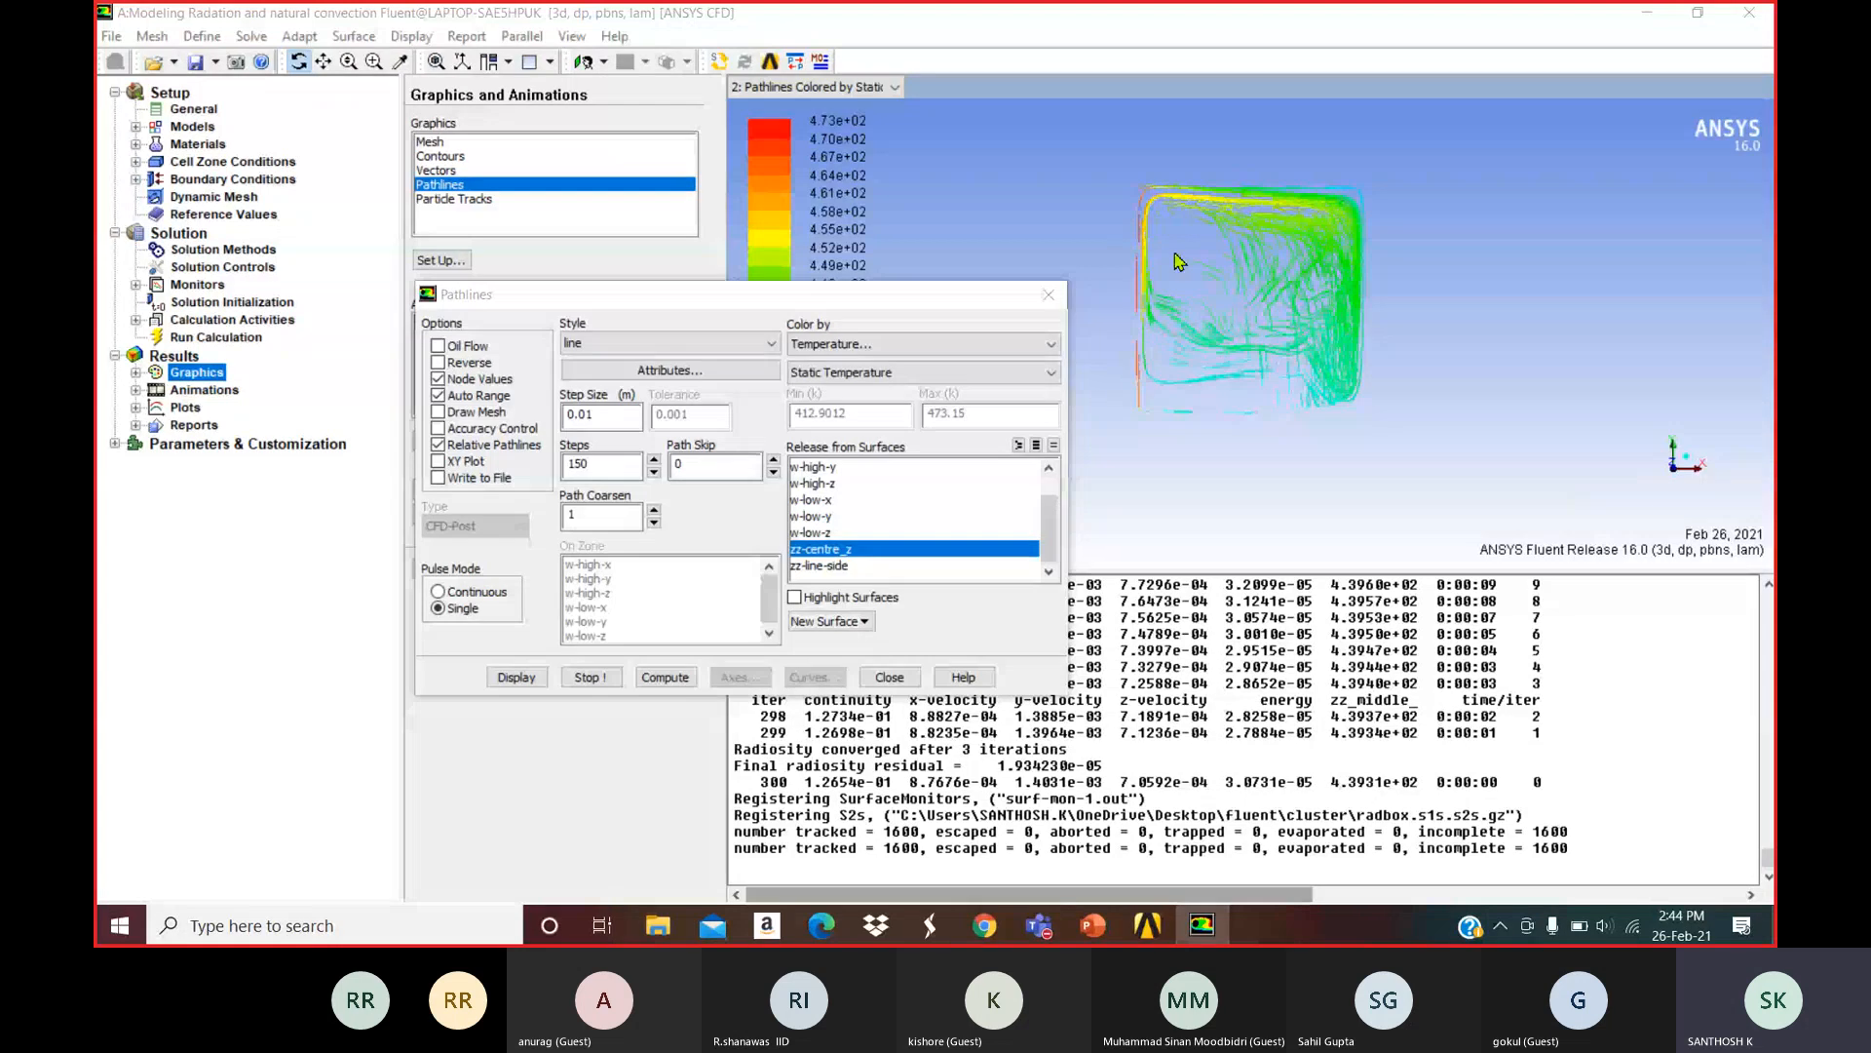
# Rotate and zoom into the pulsing pathlines, stop the pulse animation, and close the pathlines settings.
pyautogui.moveTo(1242, 284); pyautogui.dragTo(1191, 340)
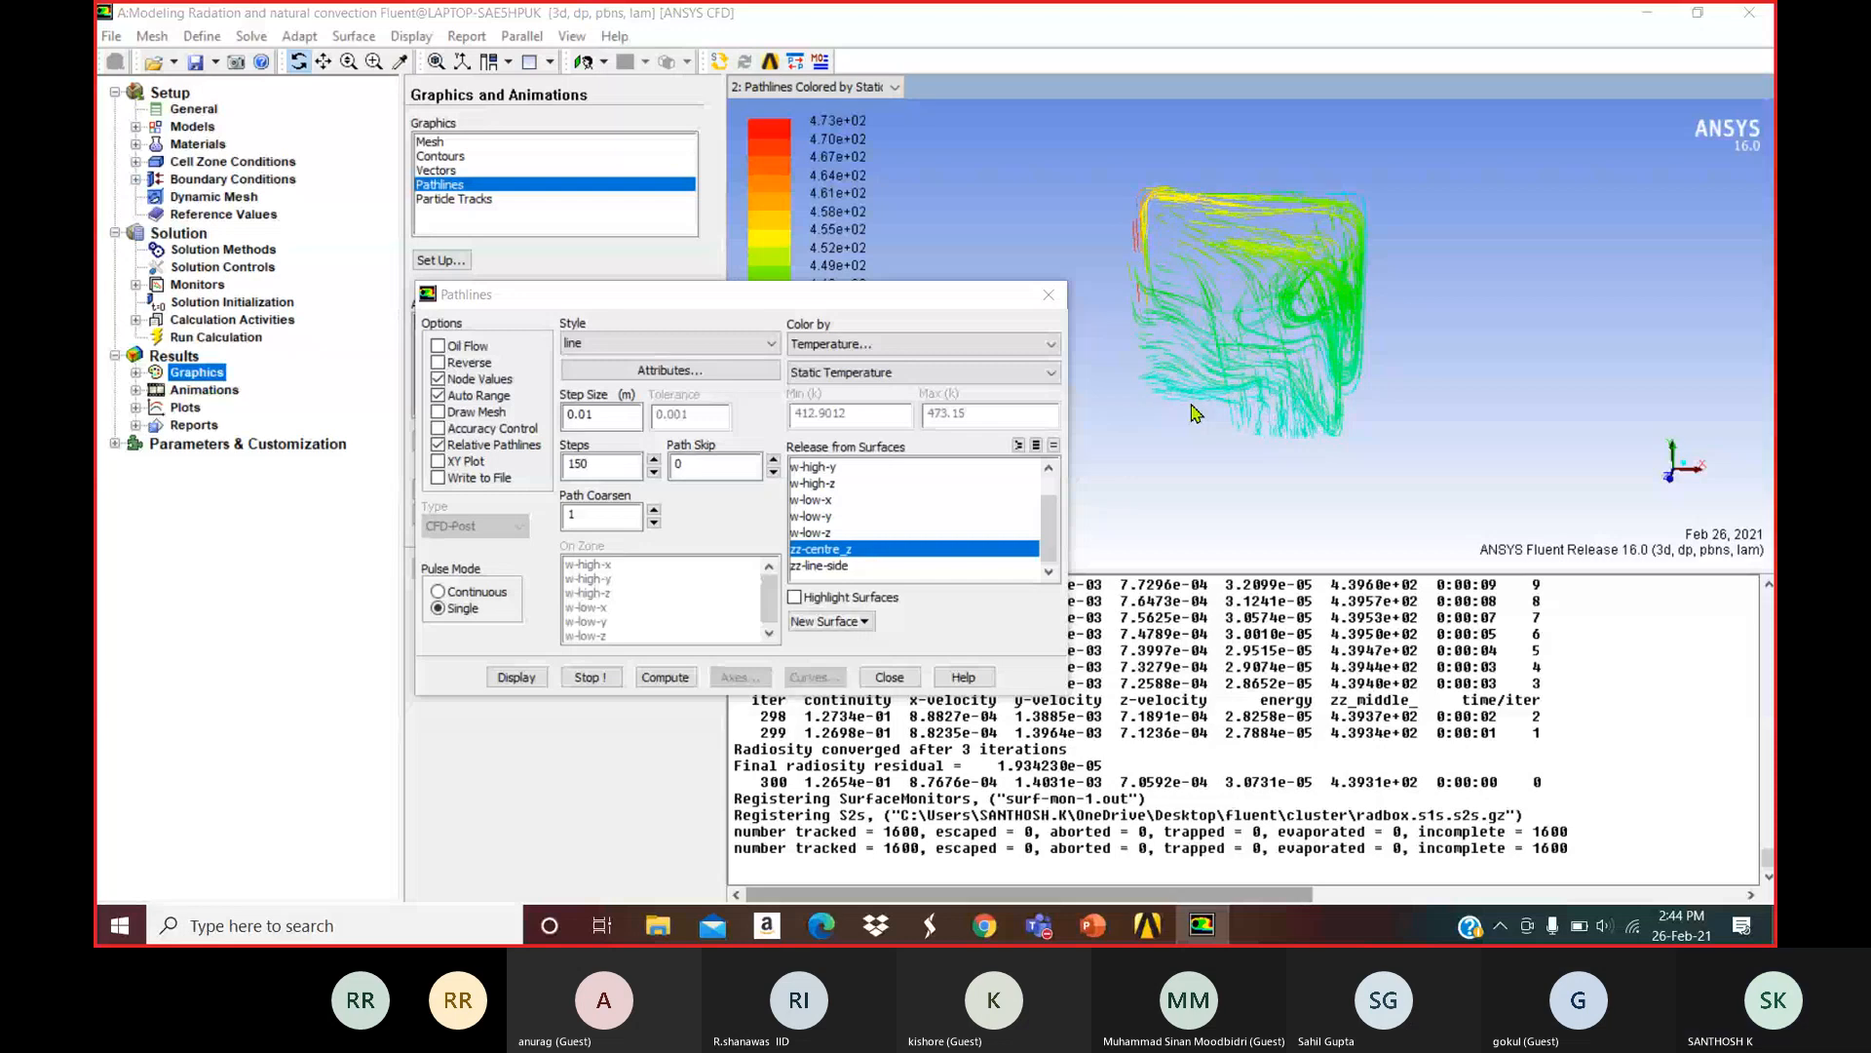
pyautogui.moveTo(1101, 156); pyautogui.dragTo(1384, 458, button='middle')
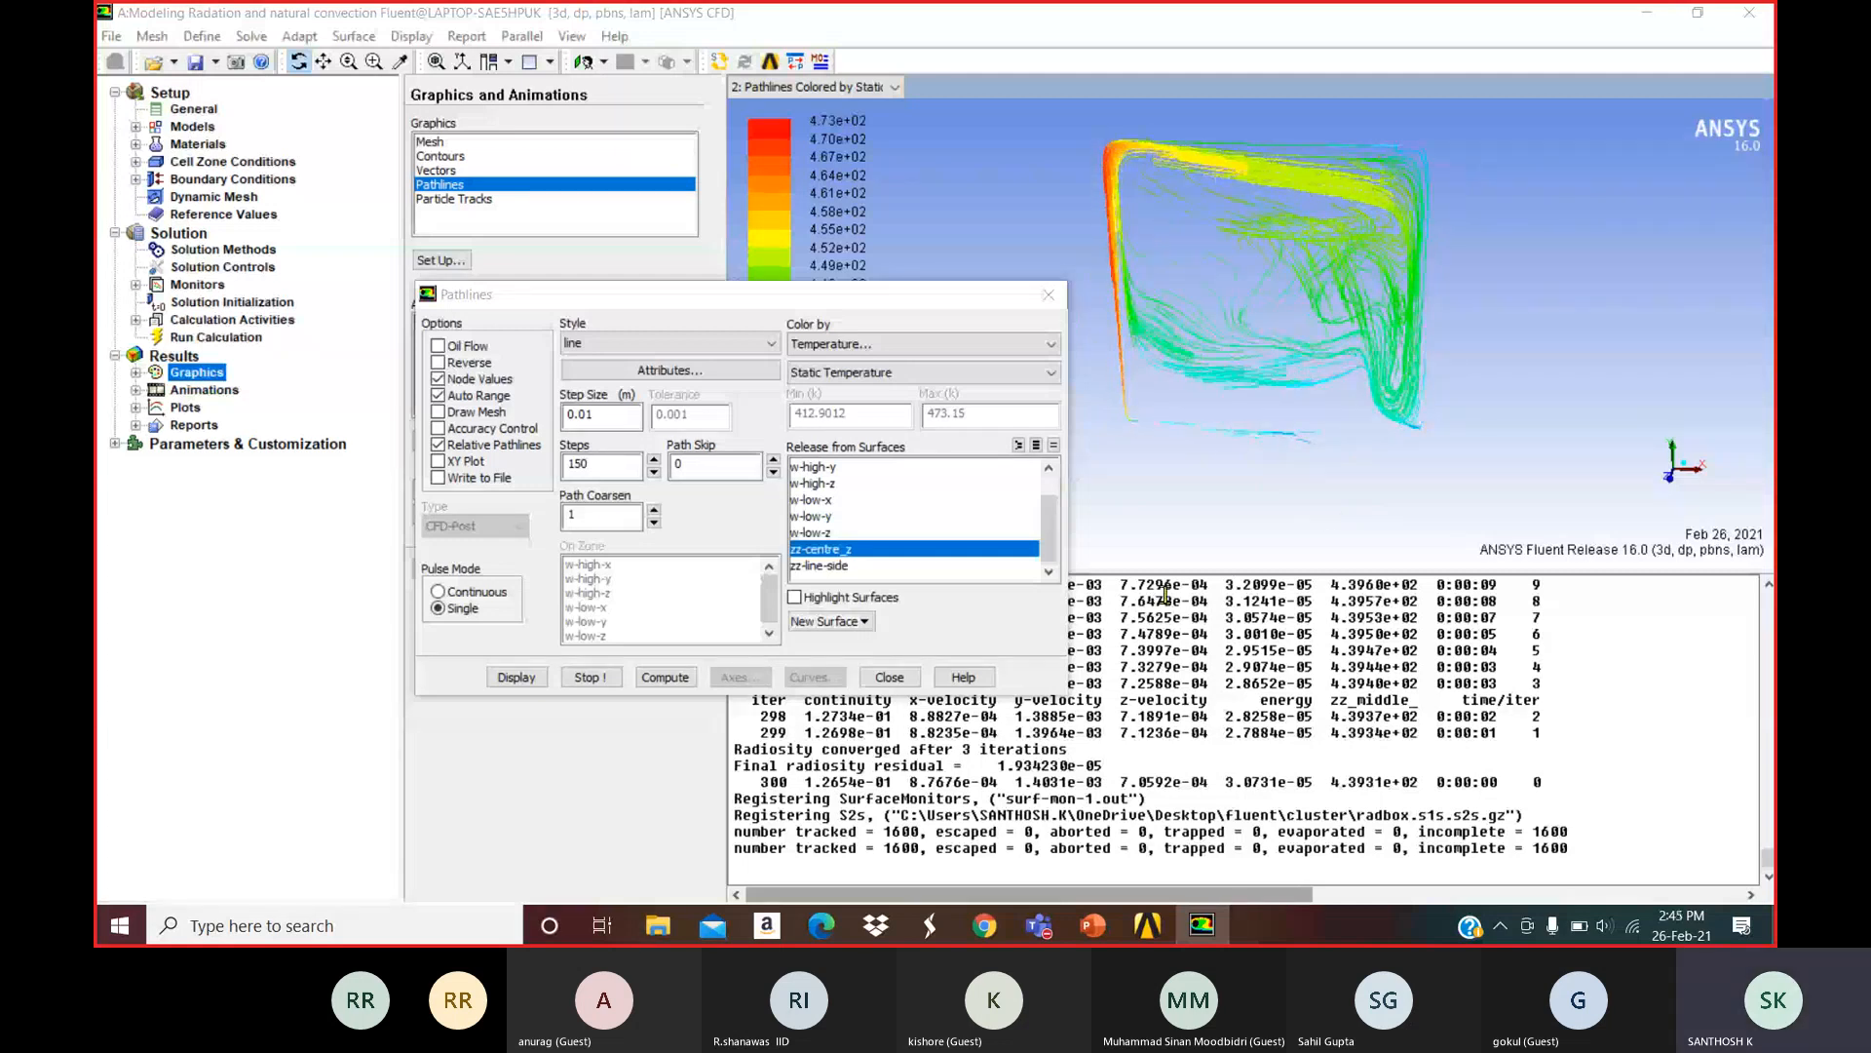
pyautogui.click(591, 676)
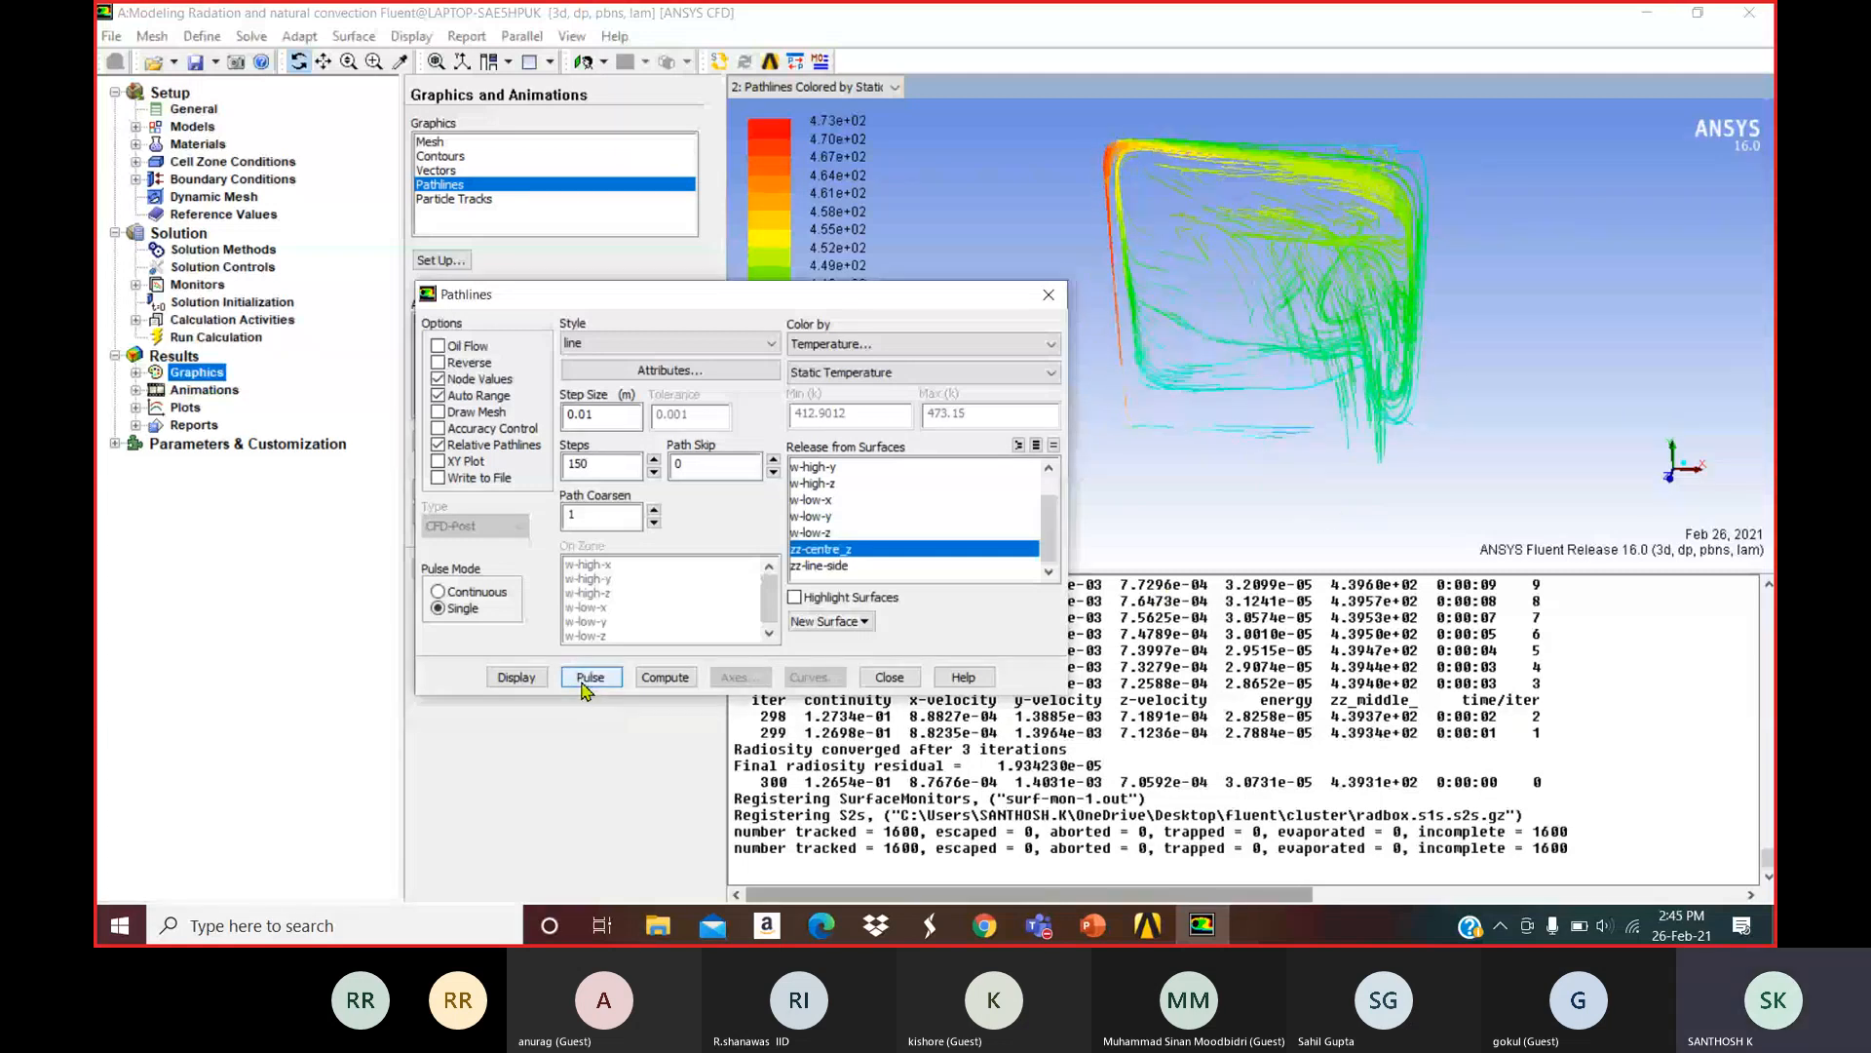
pyautogui.click(814, 549)
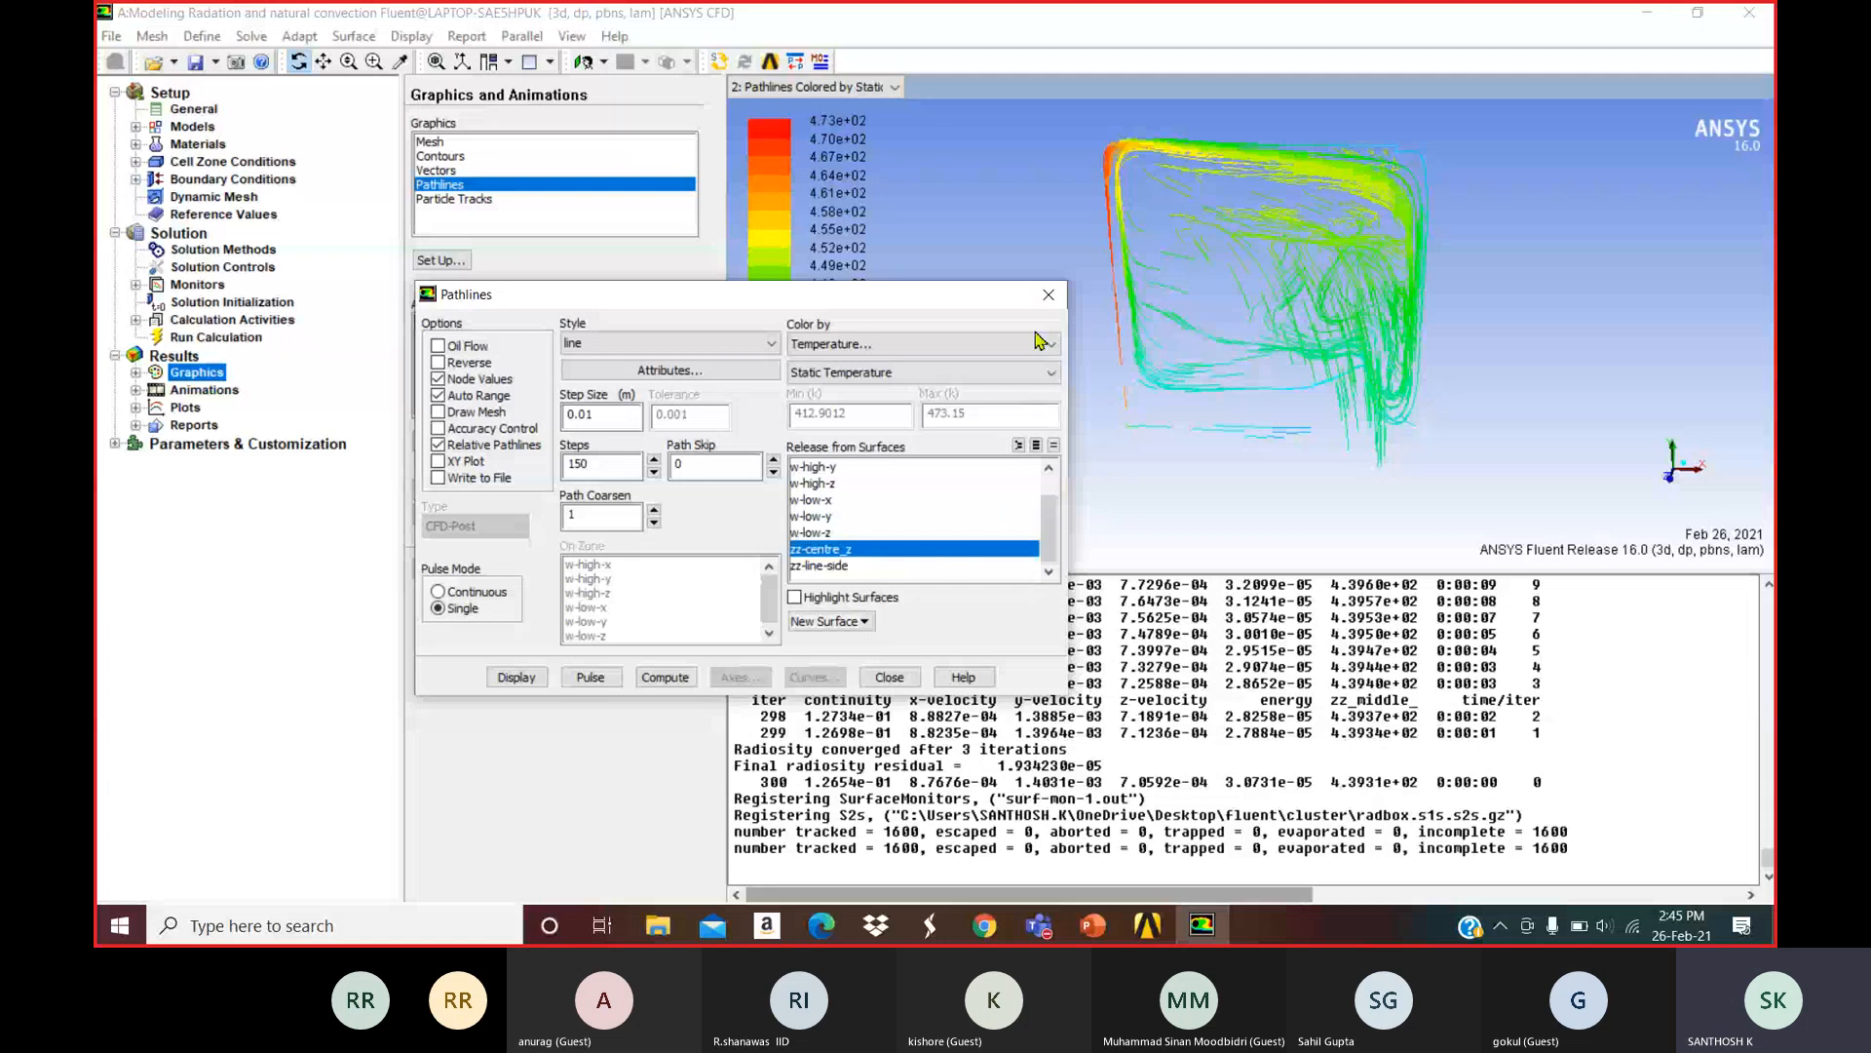
pyautogui.click(1049, 296)
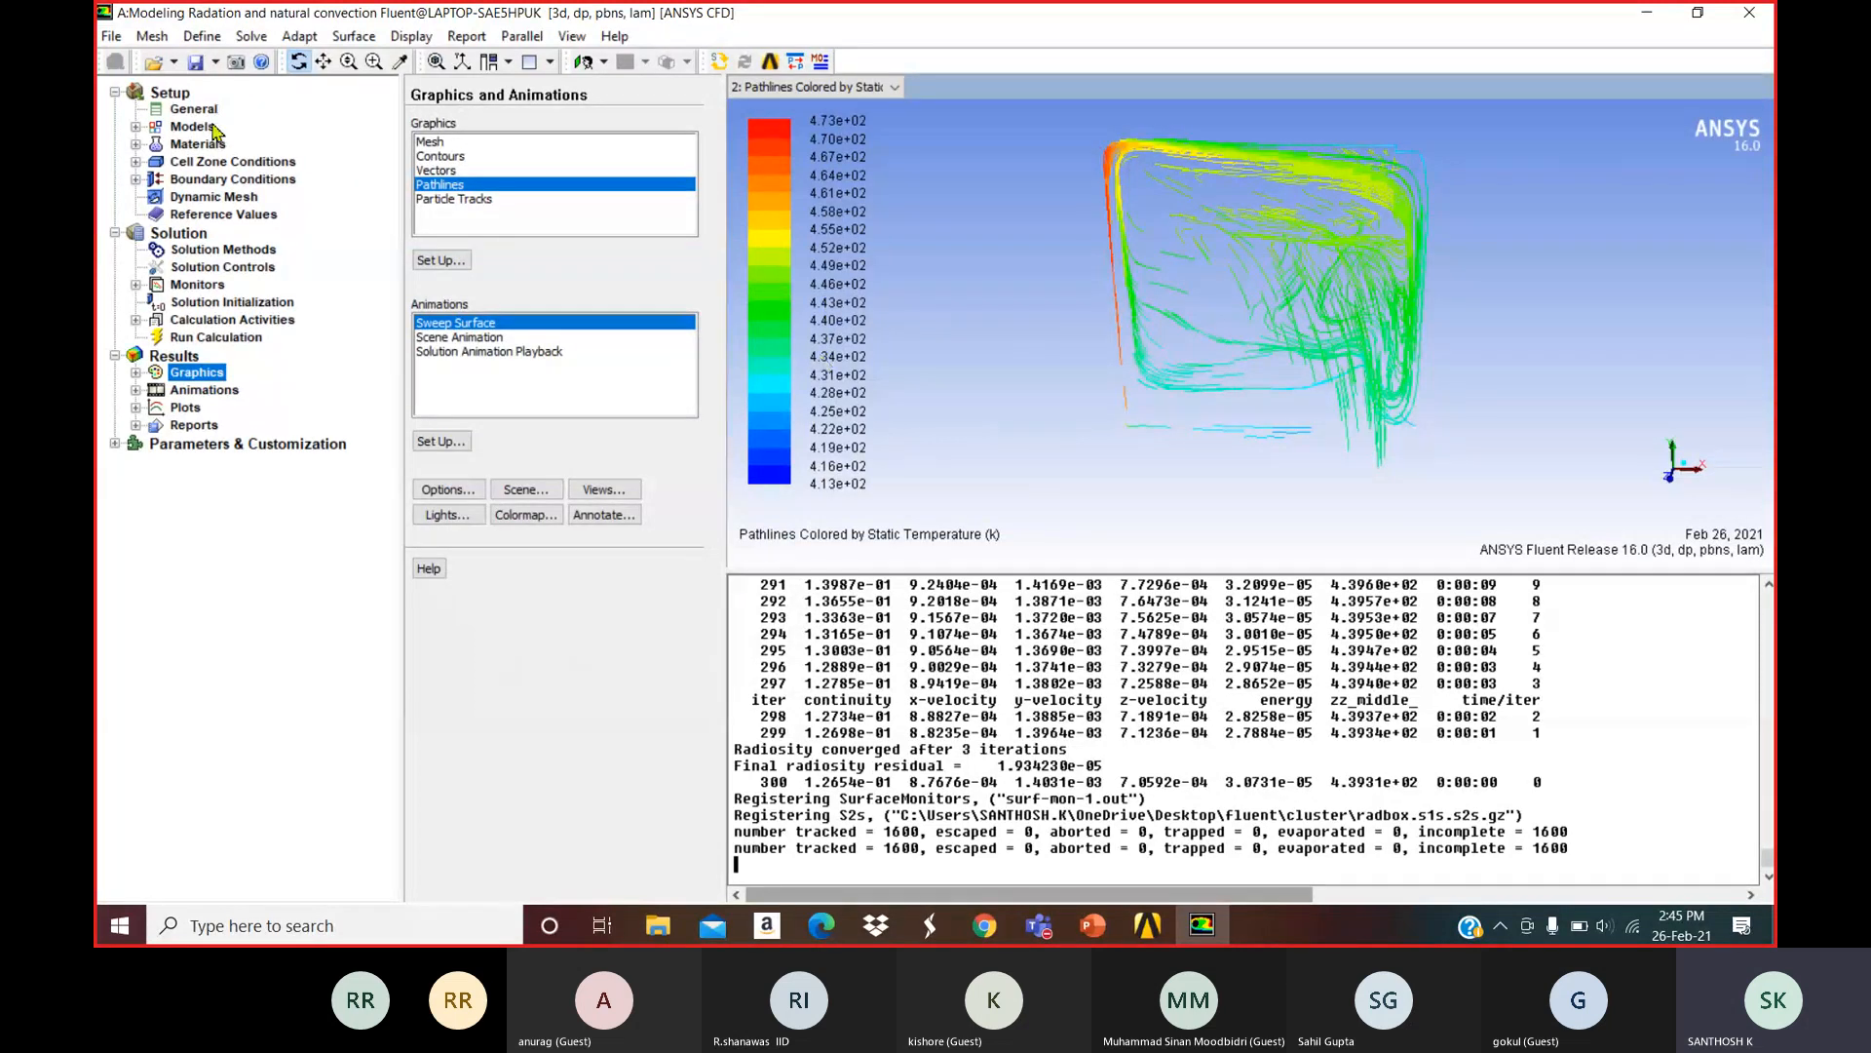
# Compute a flux report of the total heat transfer rate through the w-low-x boundary.
pyautogui.click(138, 426)
pyautogui.click(192, 426)
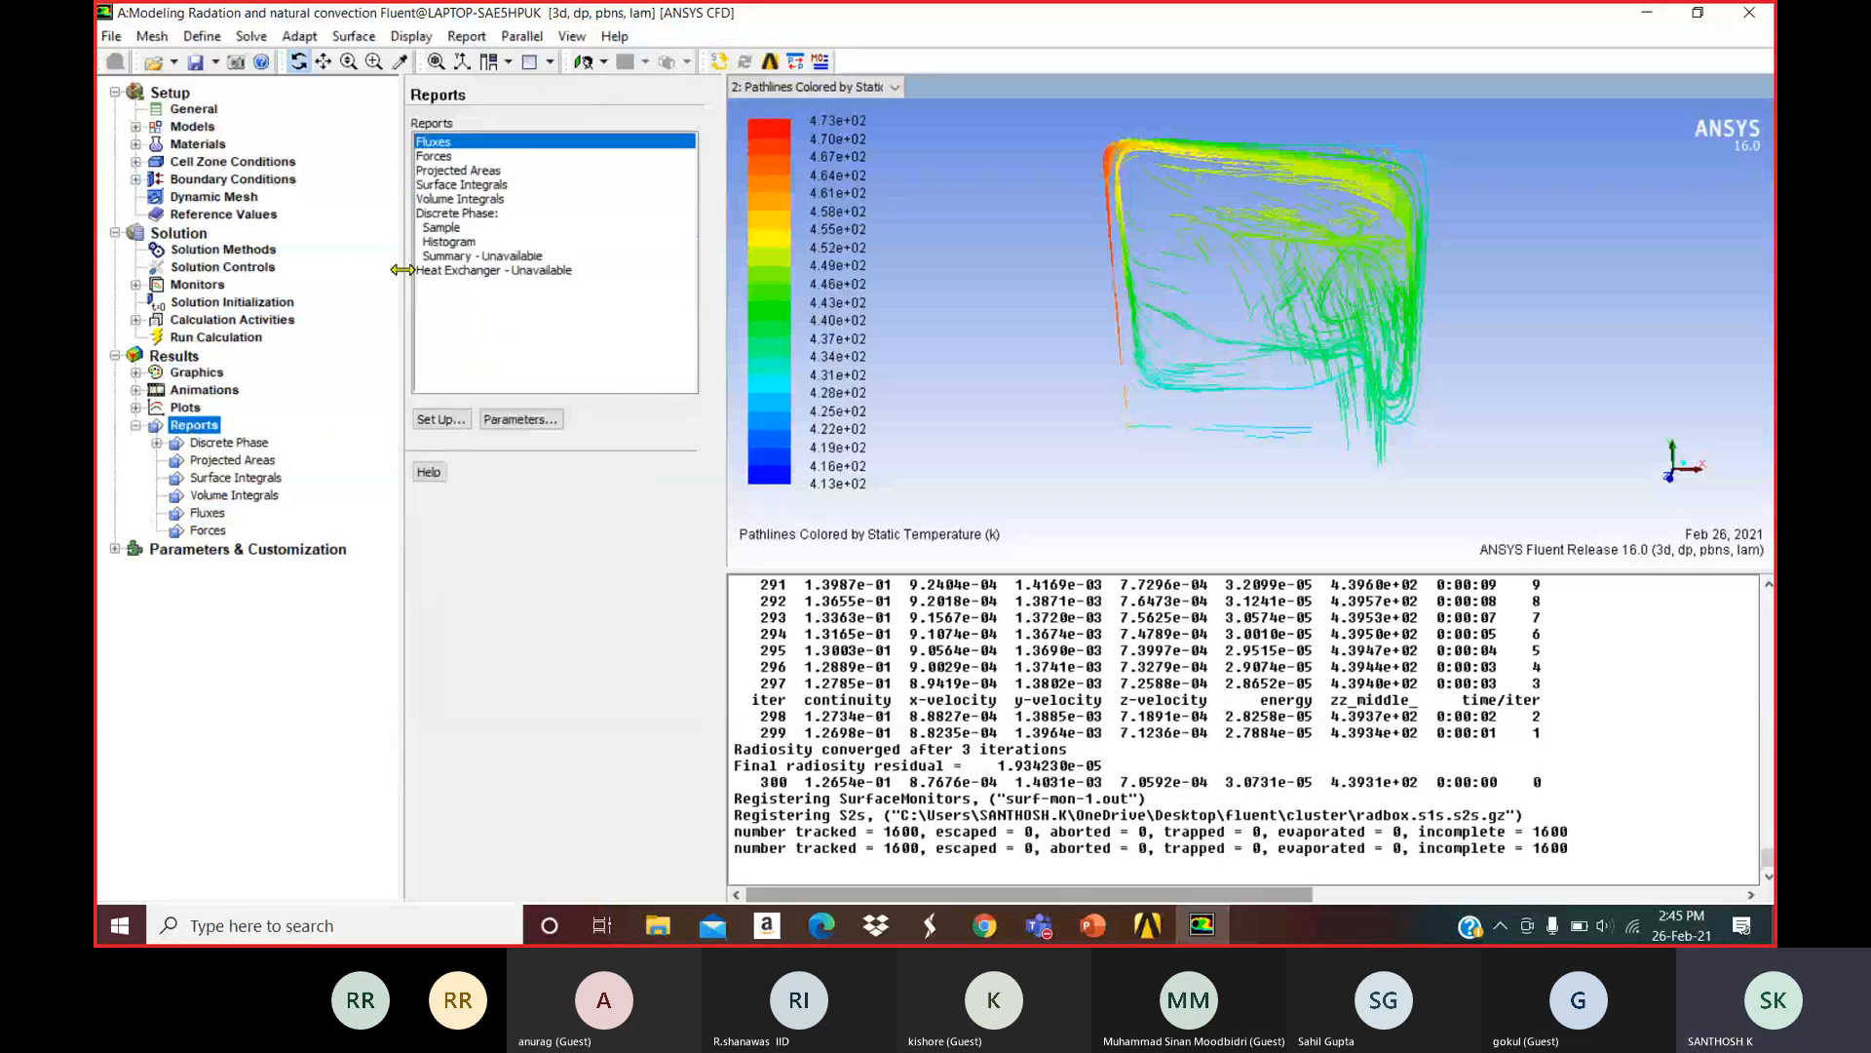
pyautogui.click(441, 419)
pyautogui.moveTo(597, 325); pyautogui.dragTo(613, 268)
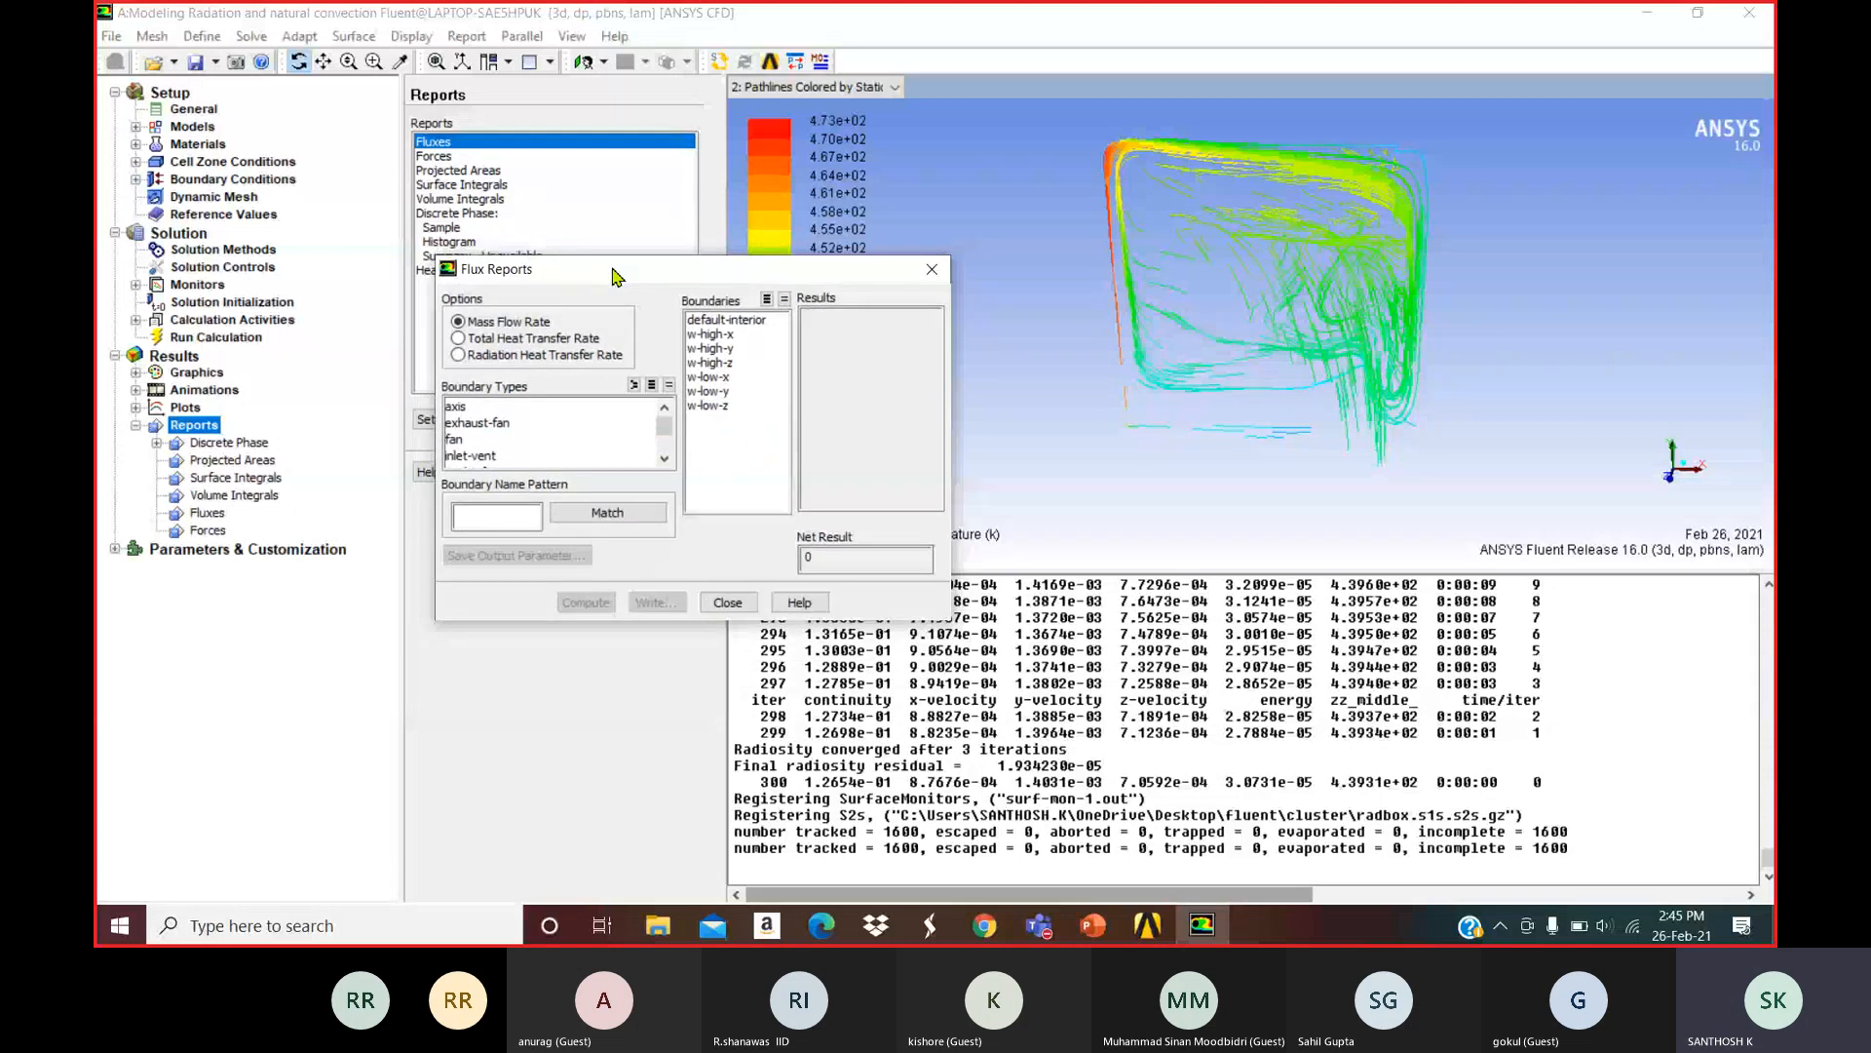
pyautogui.click(458, 338)
pyautogui.click(709, 377)
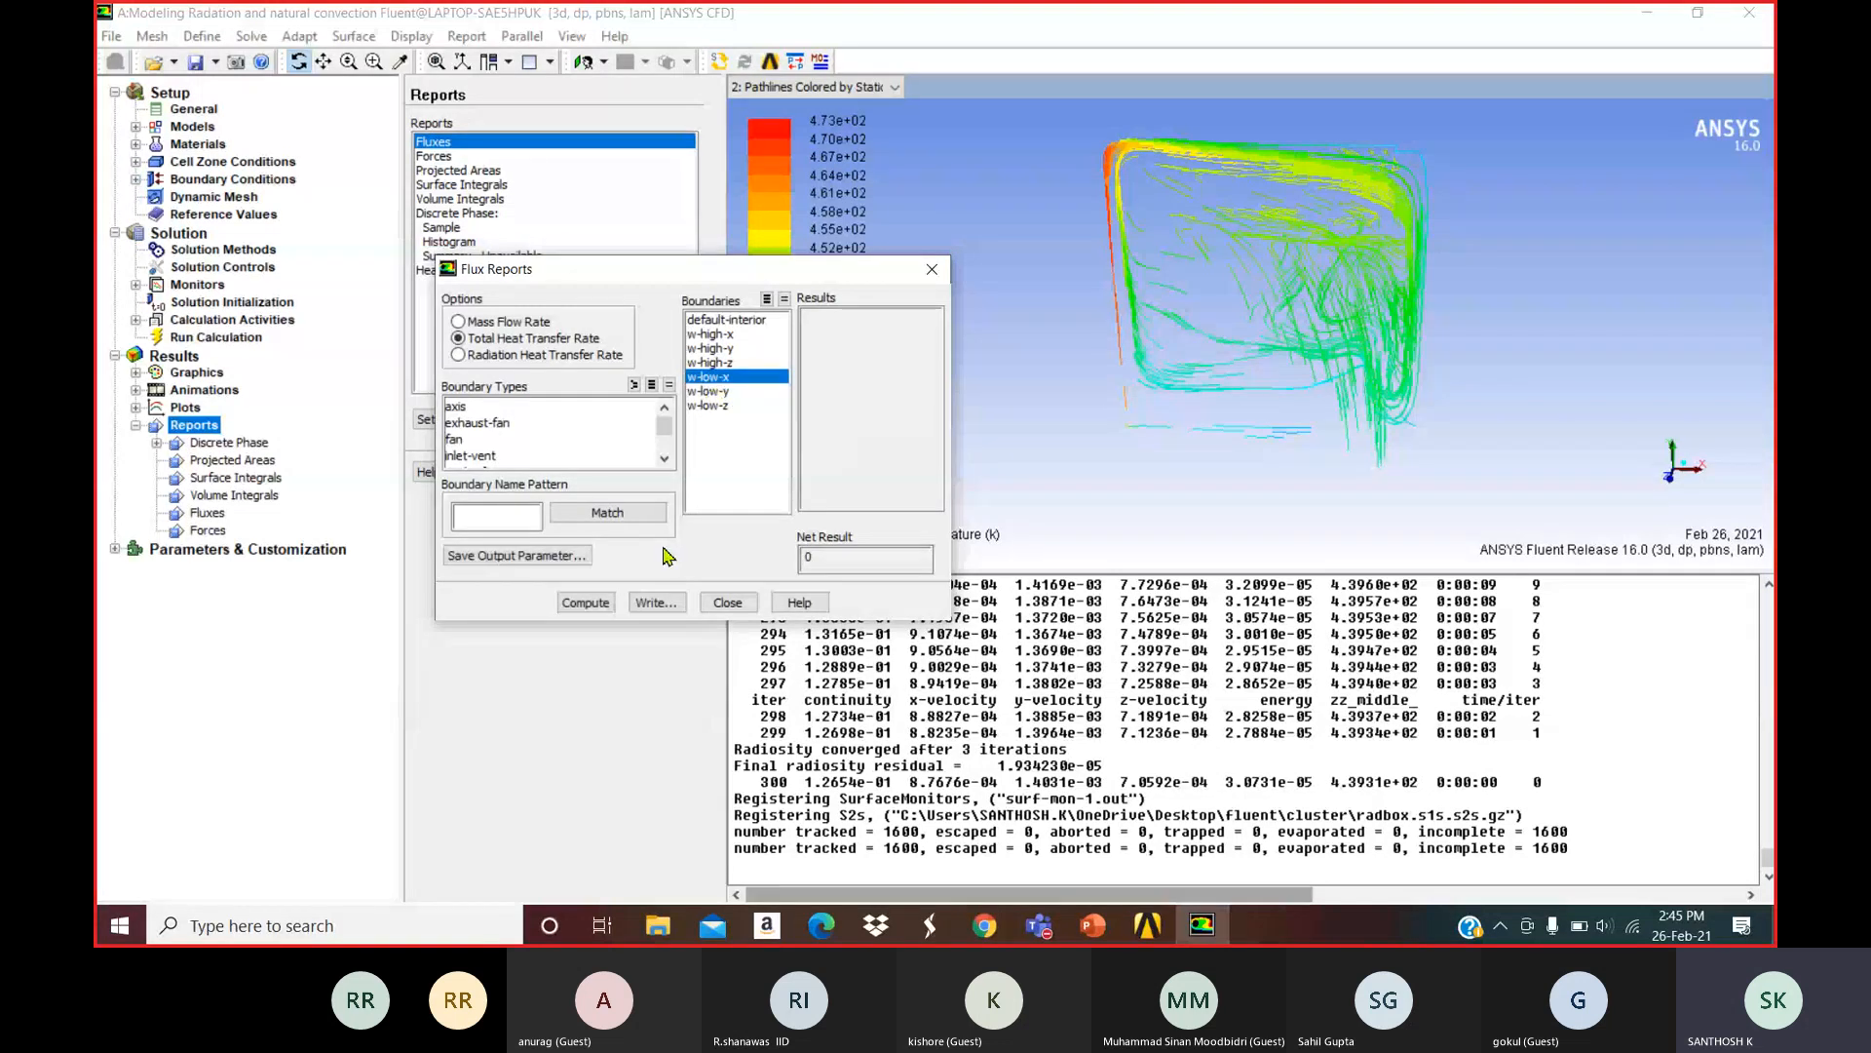
pyautogui.click(585, 602)
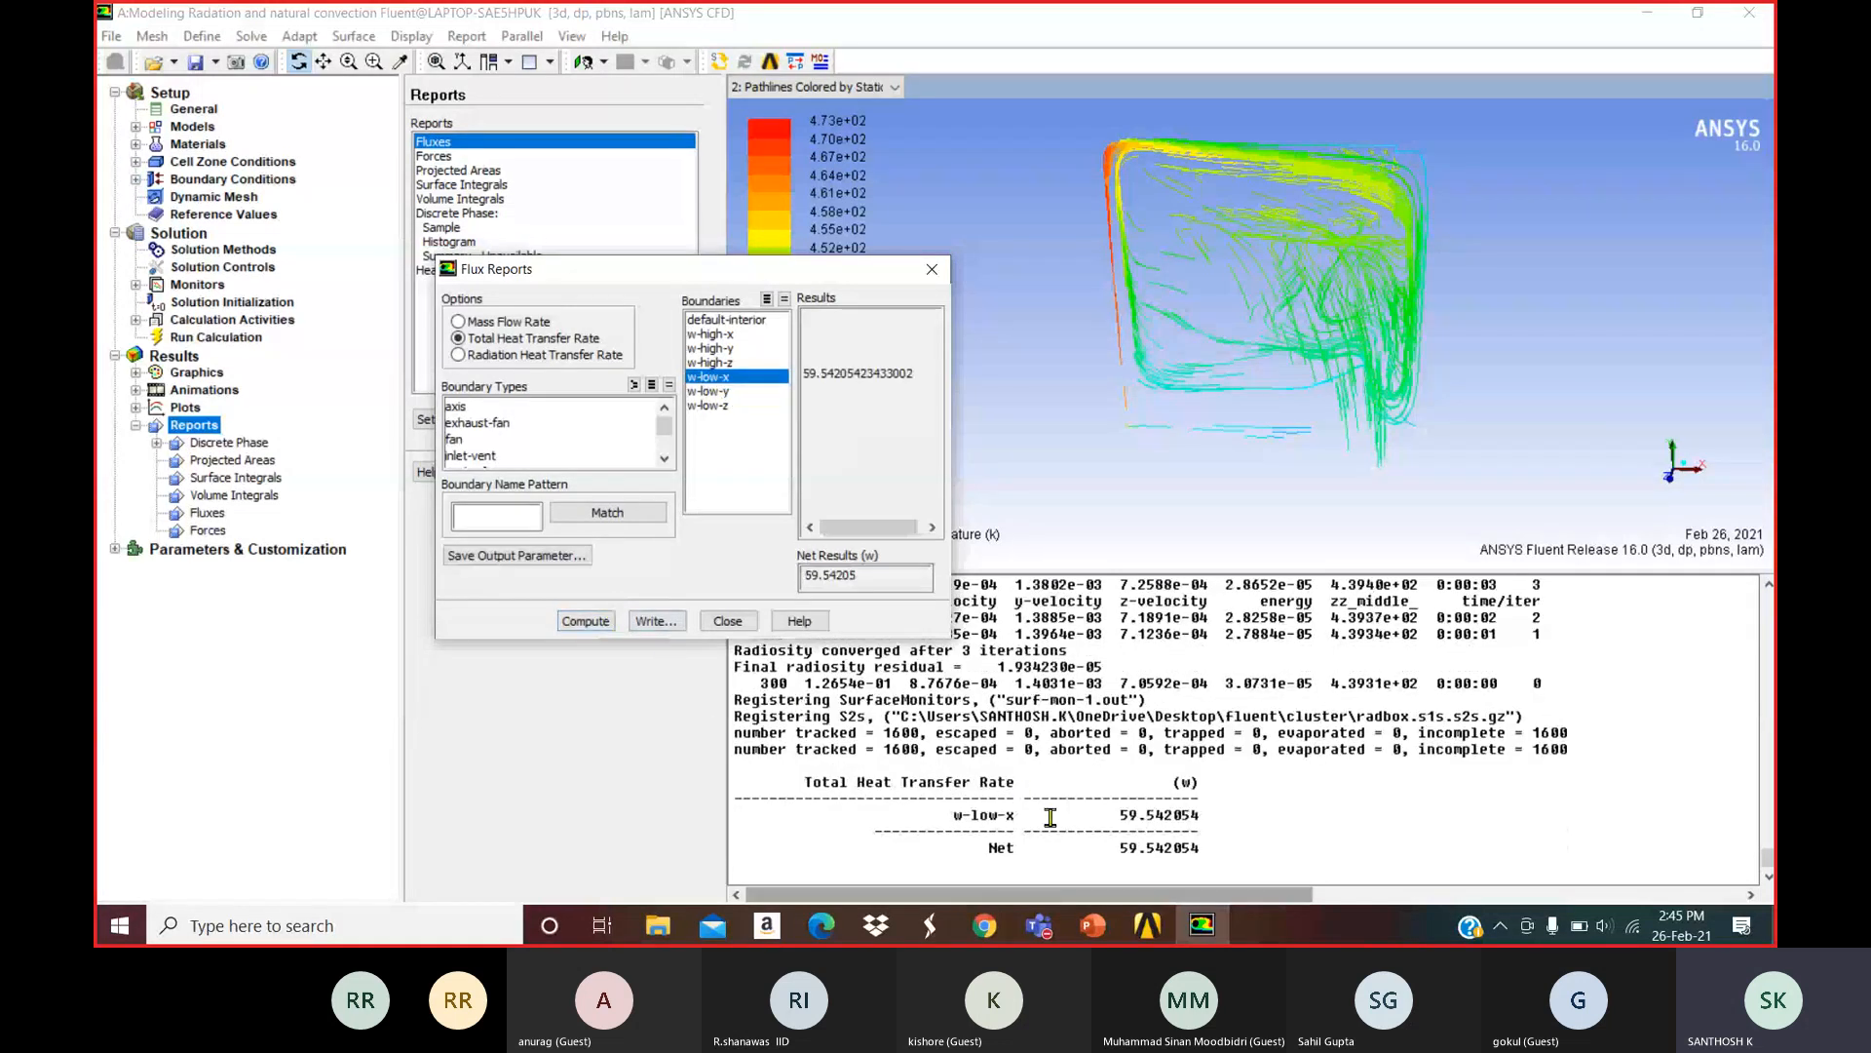
pyautogui.moveTo(1109, 848); pyautogui.dragTo(1205, 848)
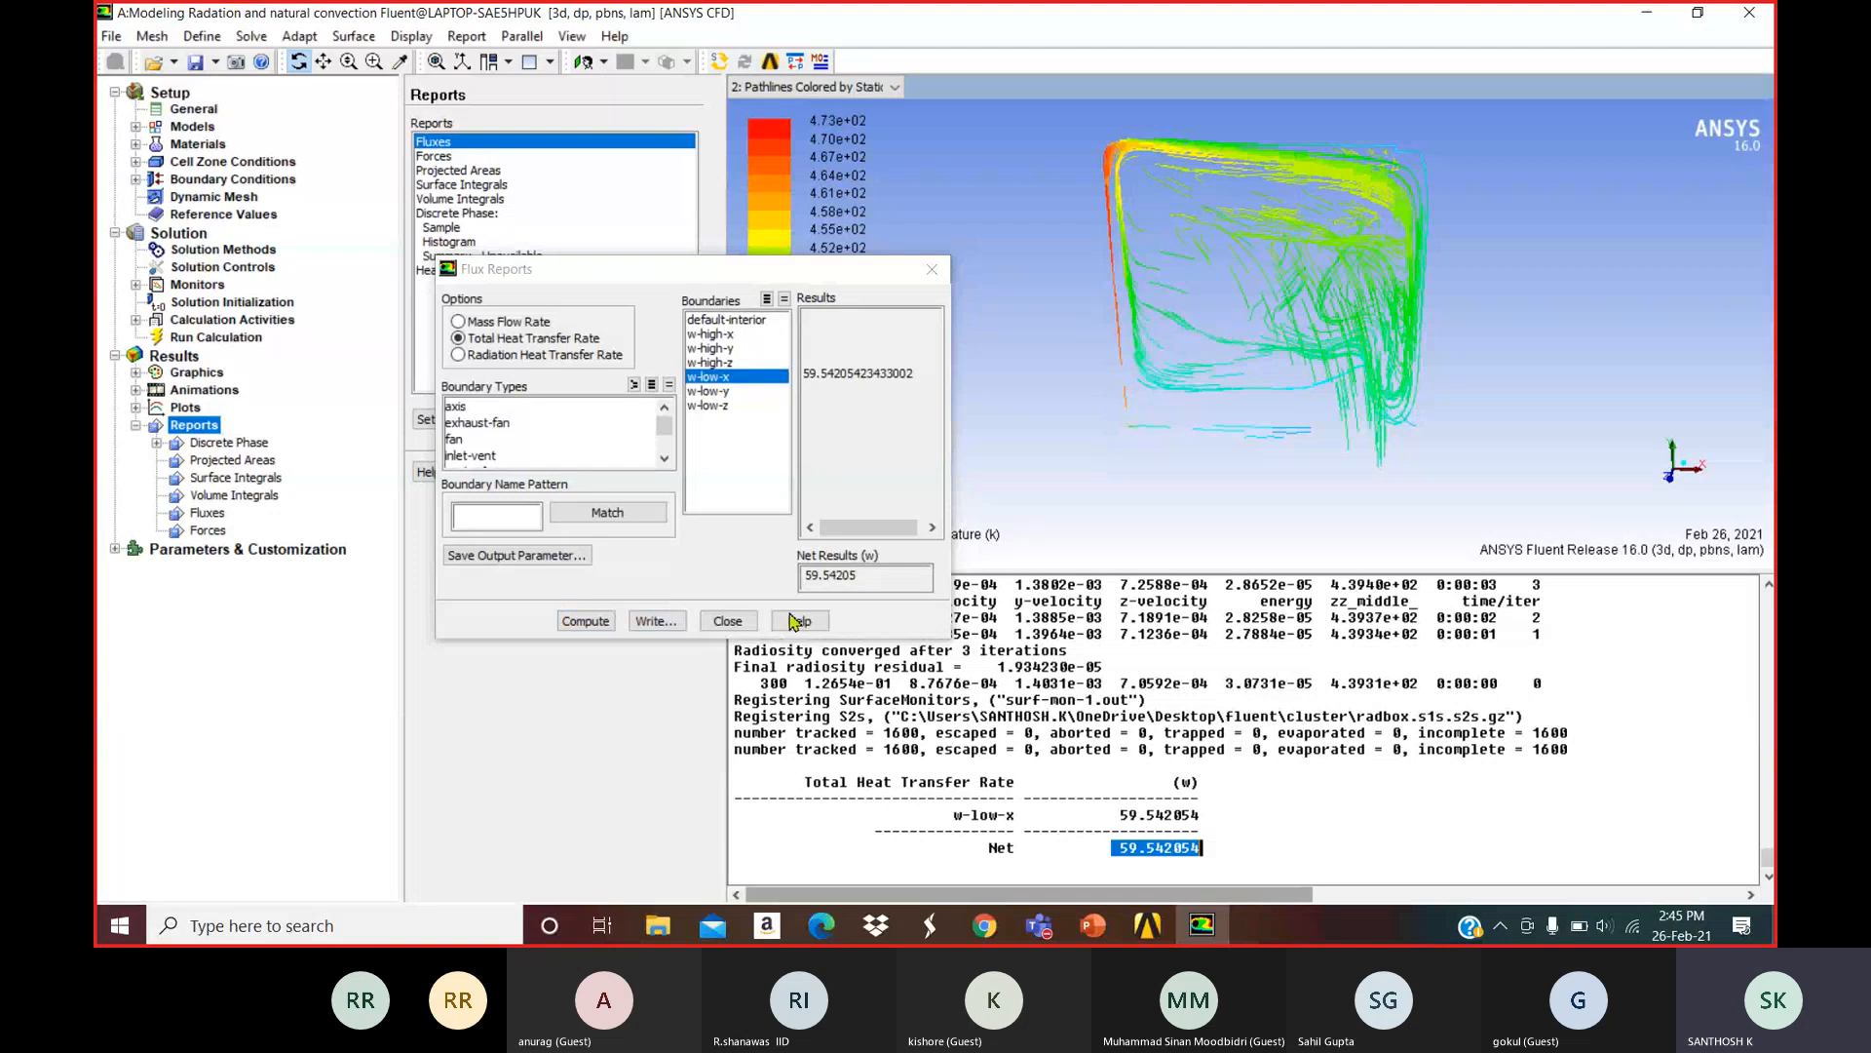
pyautogui.click(822, 439)
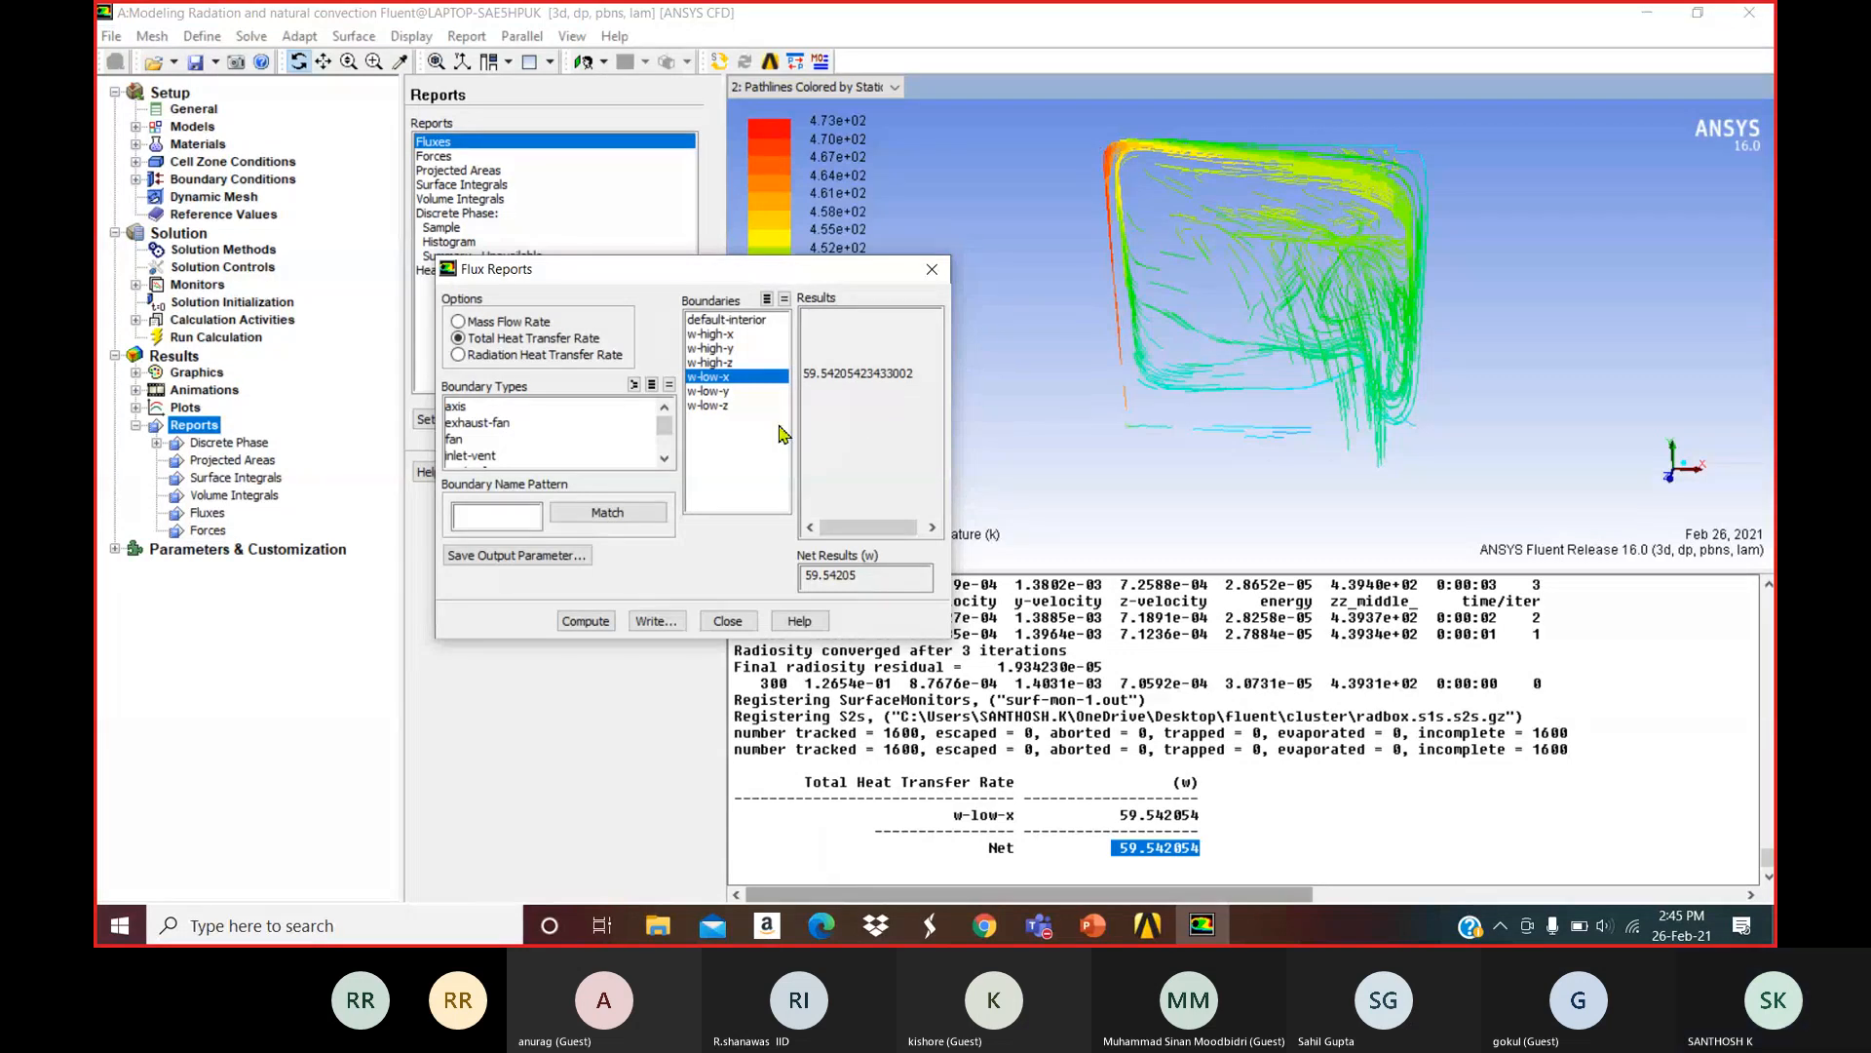
# Compute the radiation heat transfer rate for all six wall boundaries, leaving out default-interior.
pyautogui.click(458, 355)
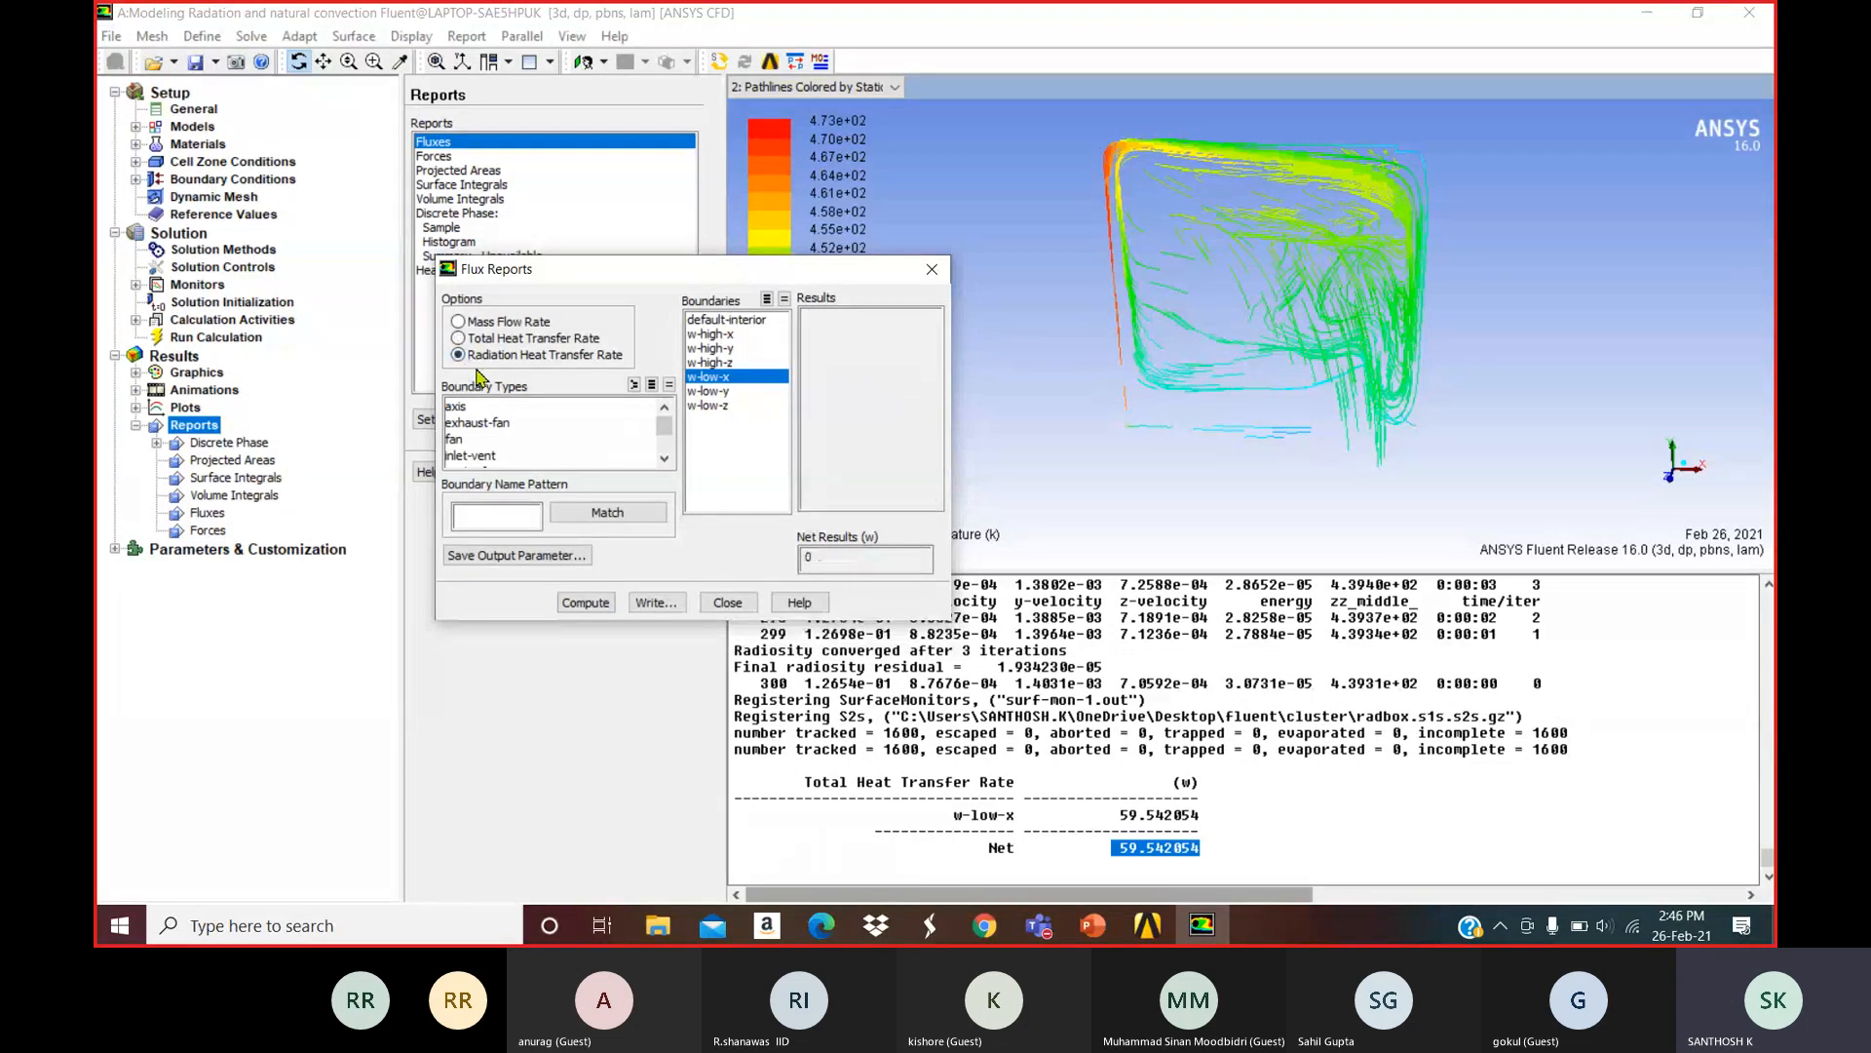
pyautogui.click(701, 377)
pyautogui.click(708, 363)
pyautogui.click(717, 348)
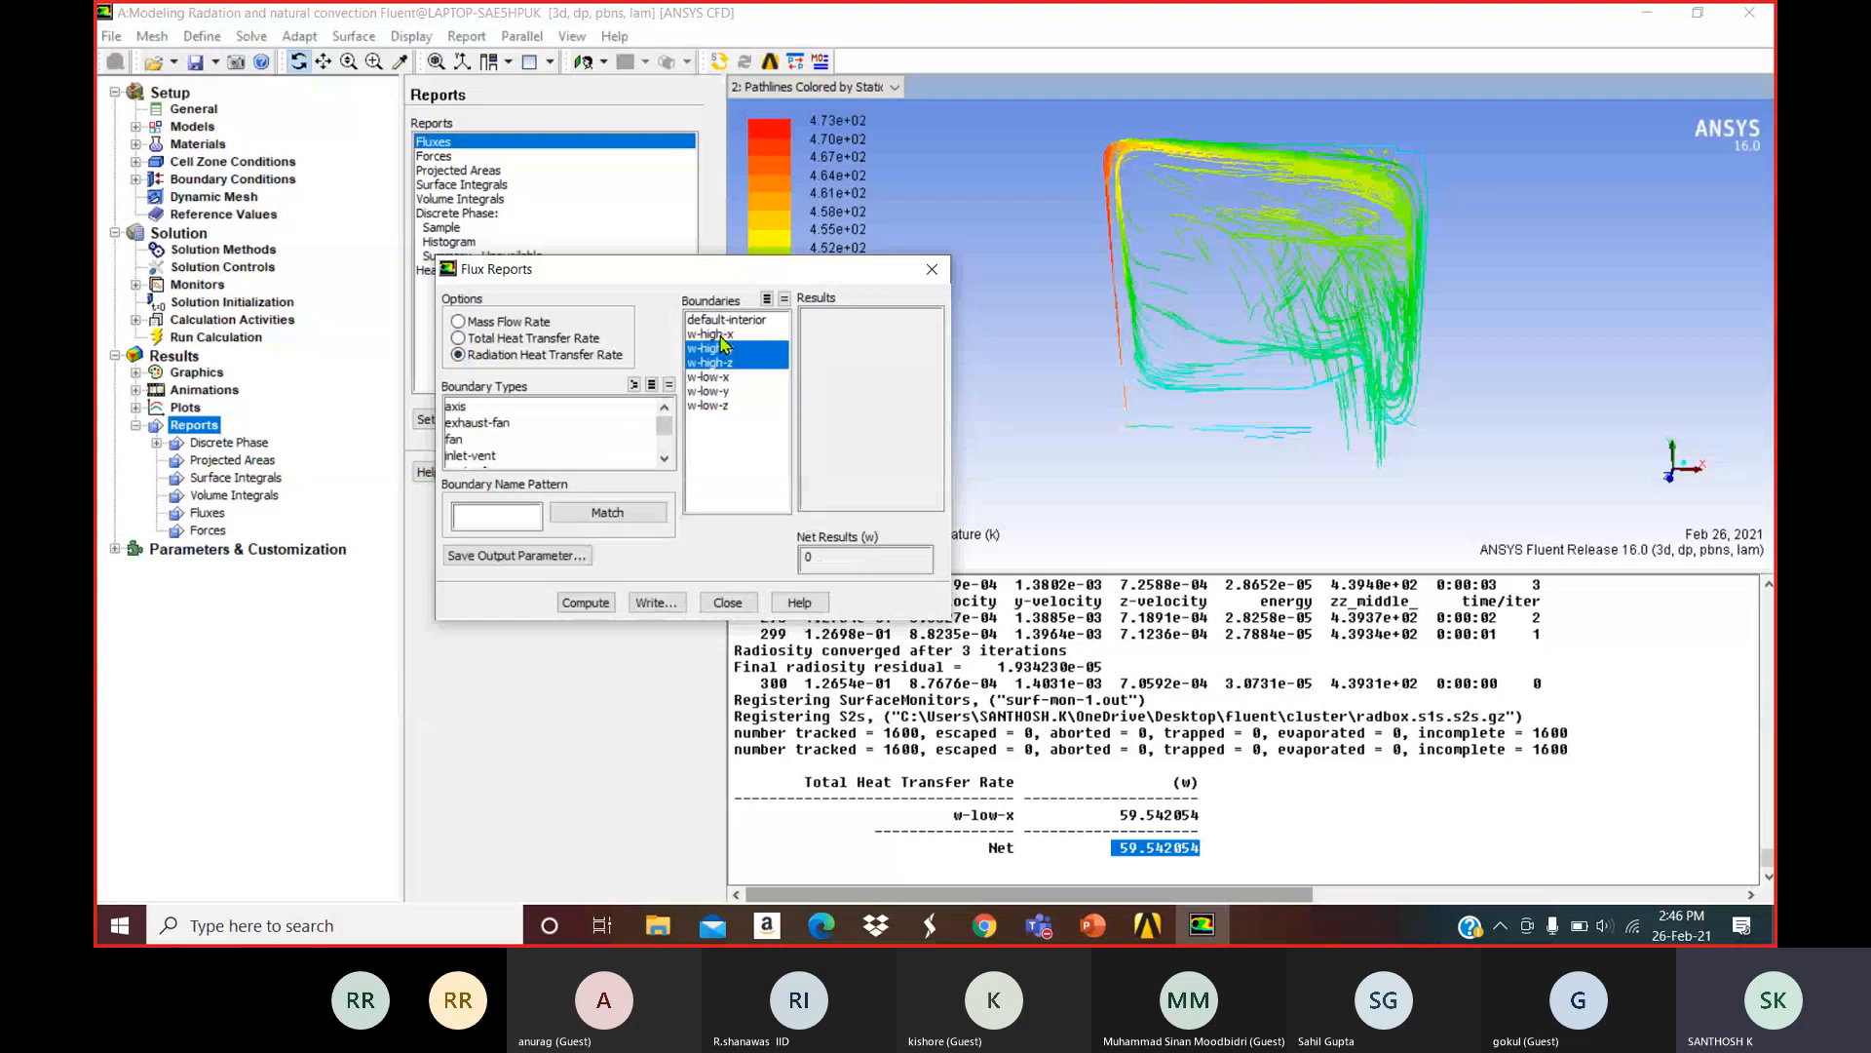
pyautogui.click(785, 298)
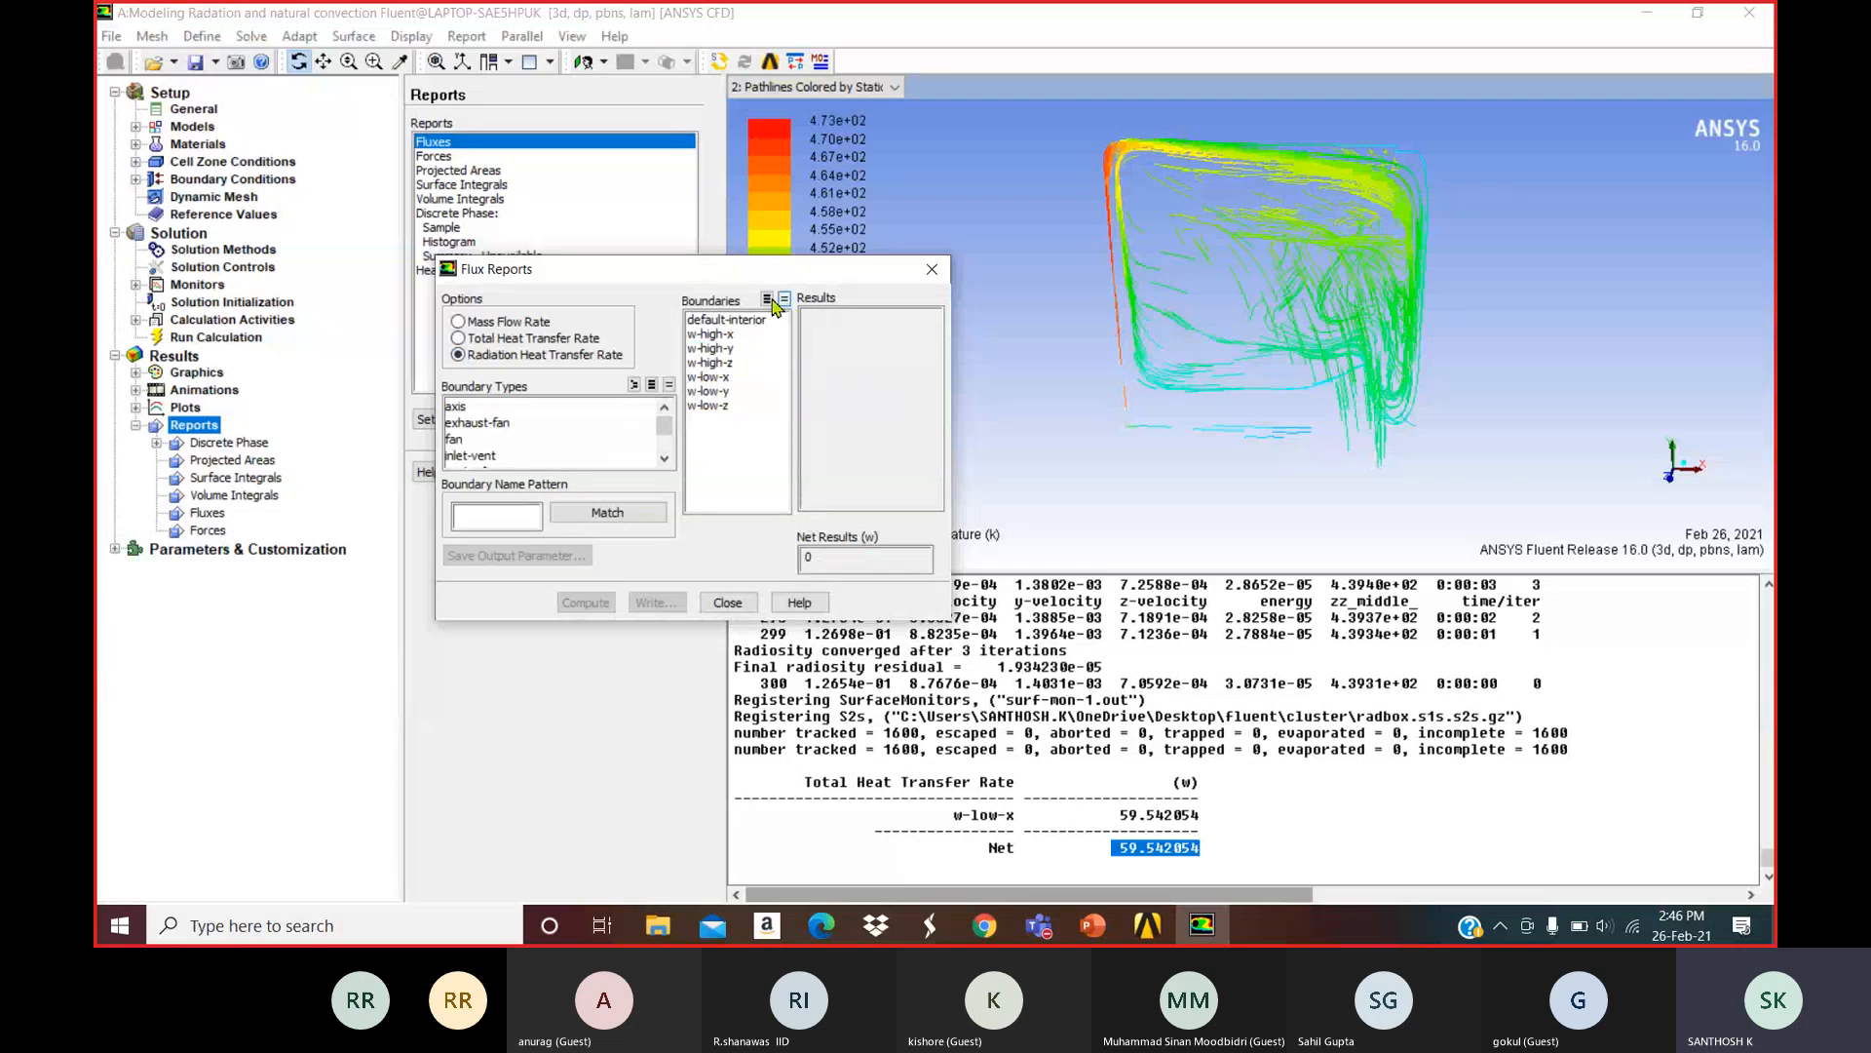
pyautogui.click(767, 299)
pyautogui.click(738, 321)
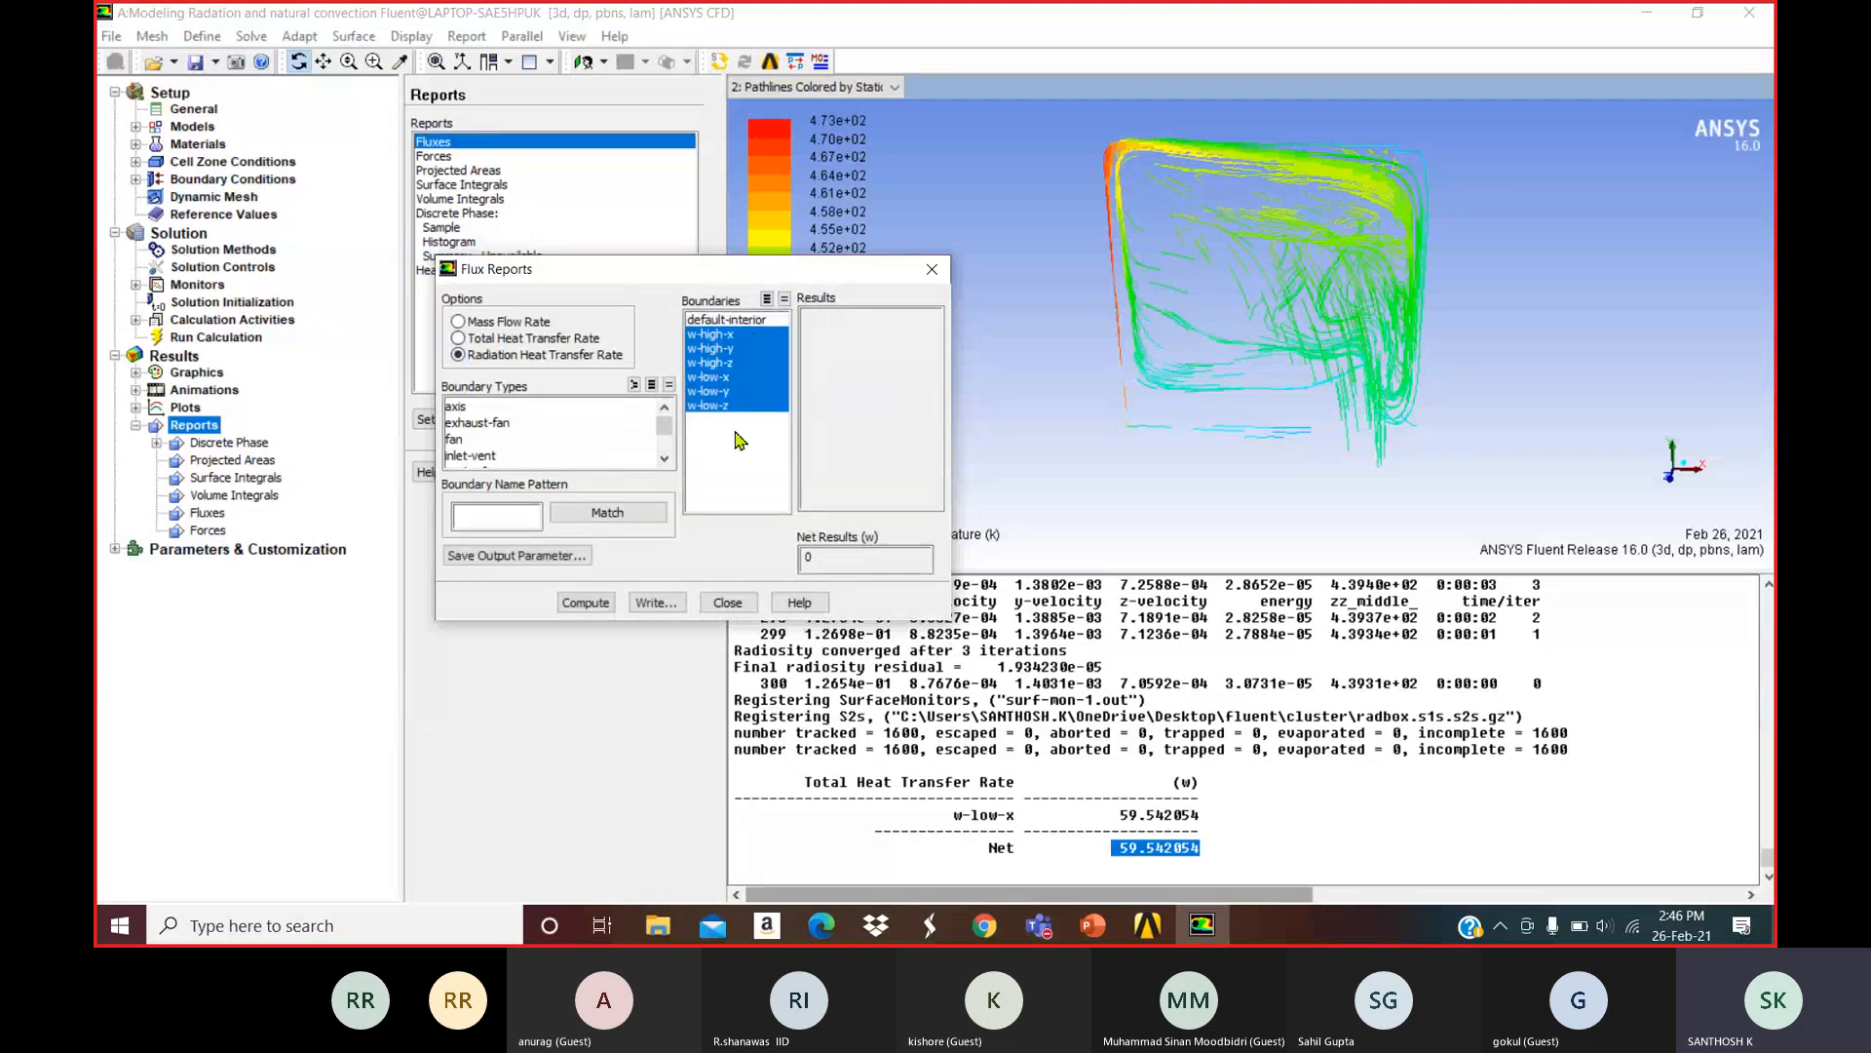
pyautogui.click(587, 602)
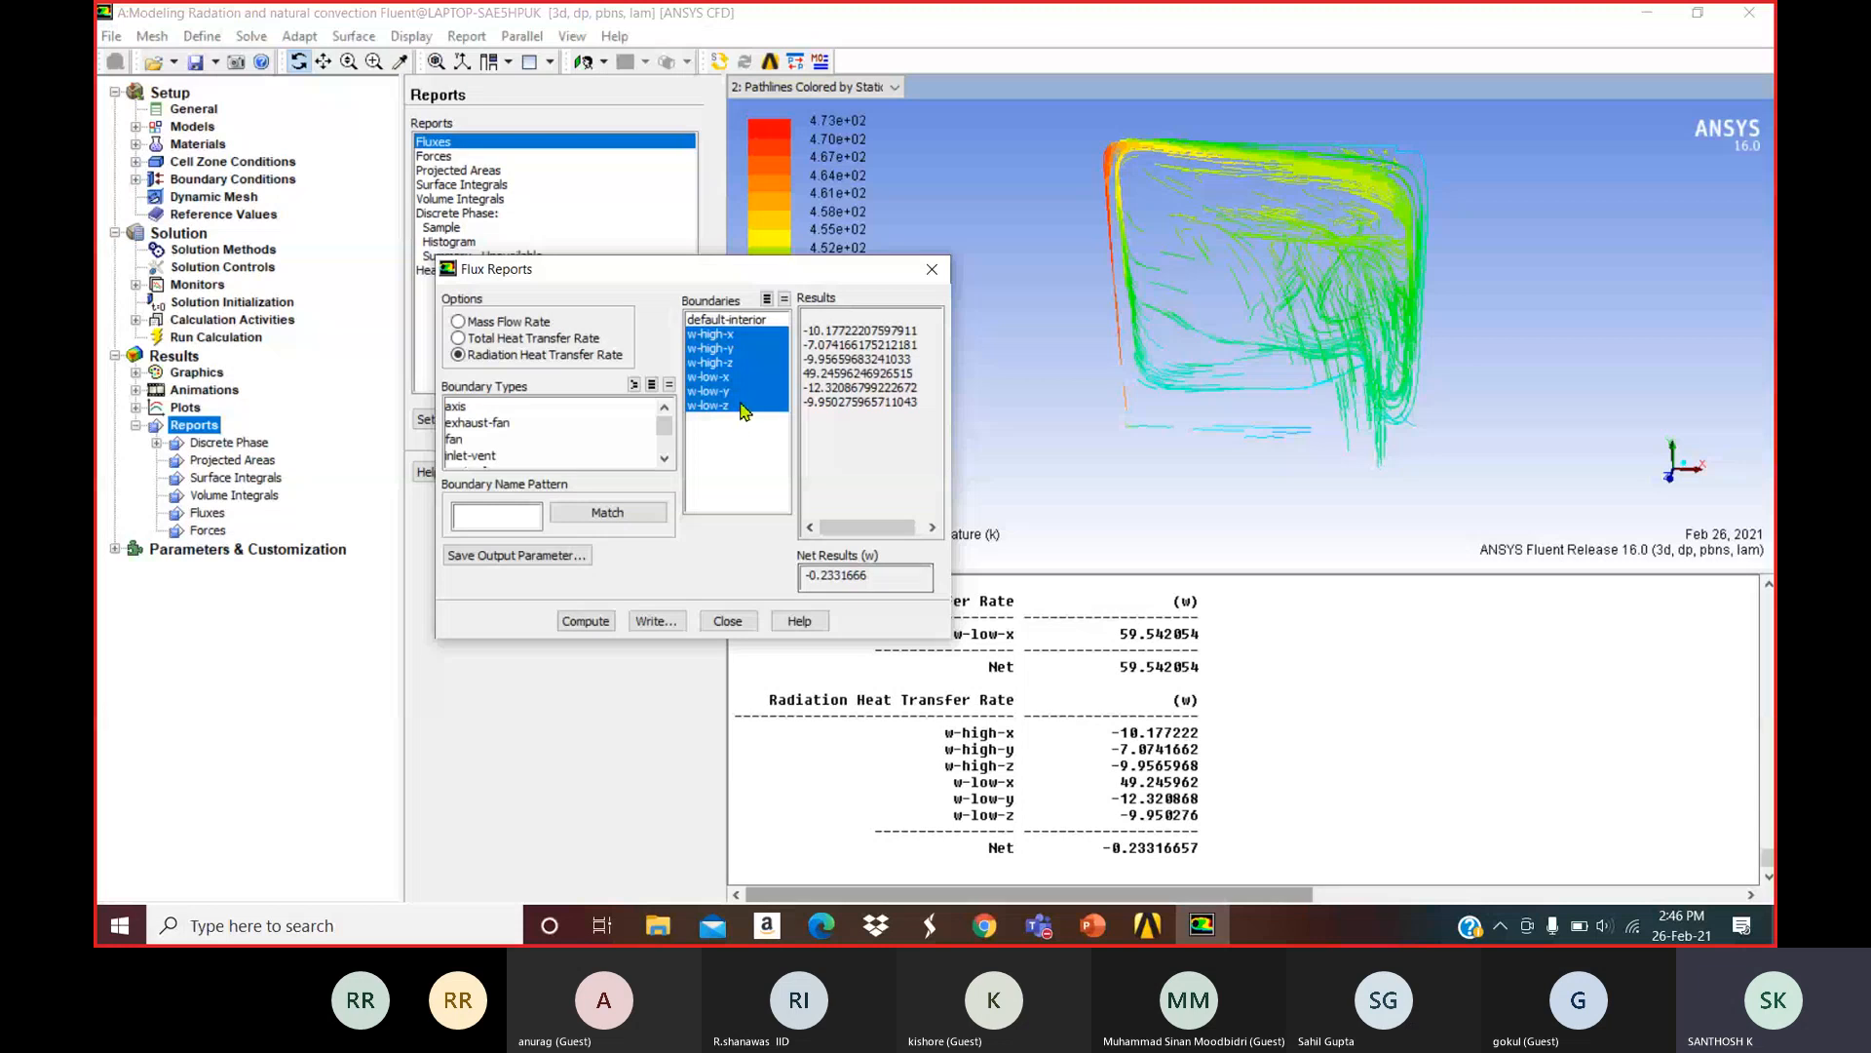
# Compute the radiation heat transfer rate for the w-low-x boundary alone and close the flux reports.
pyautogui.click(769, 301)
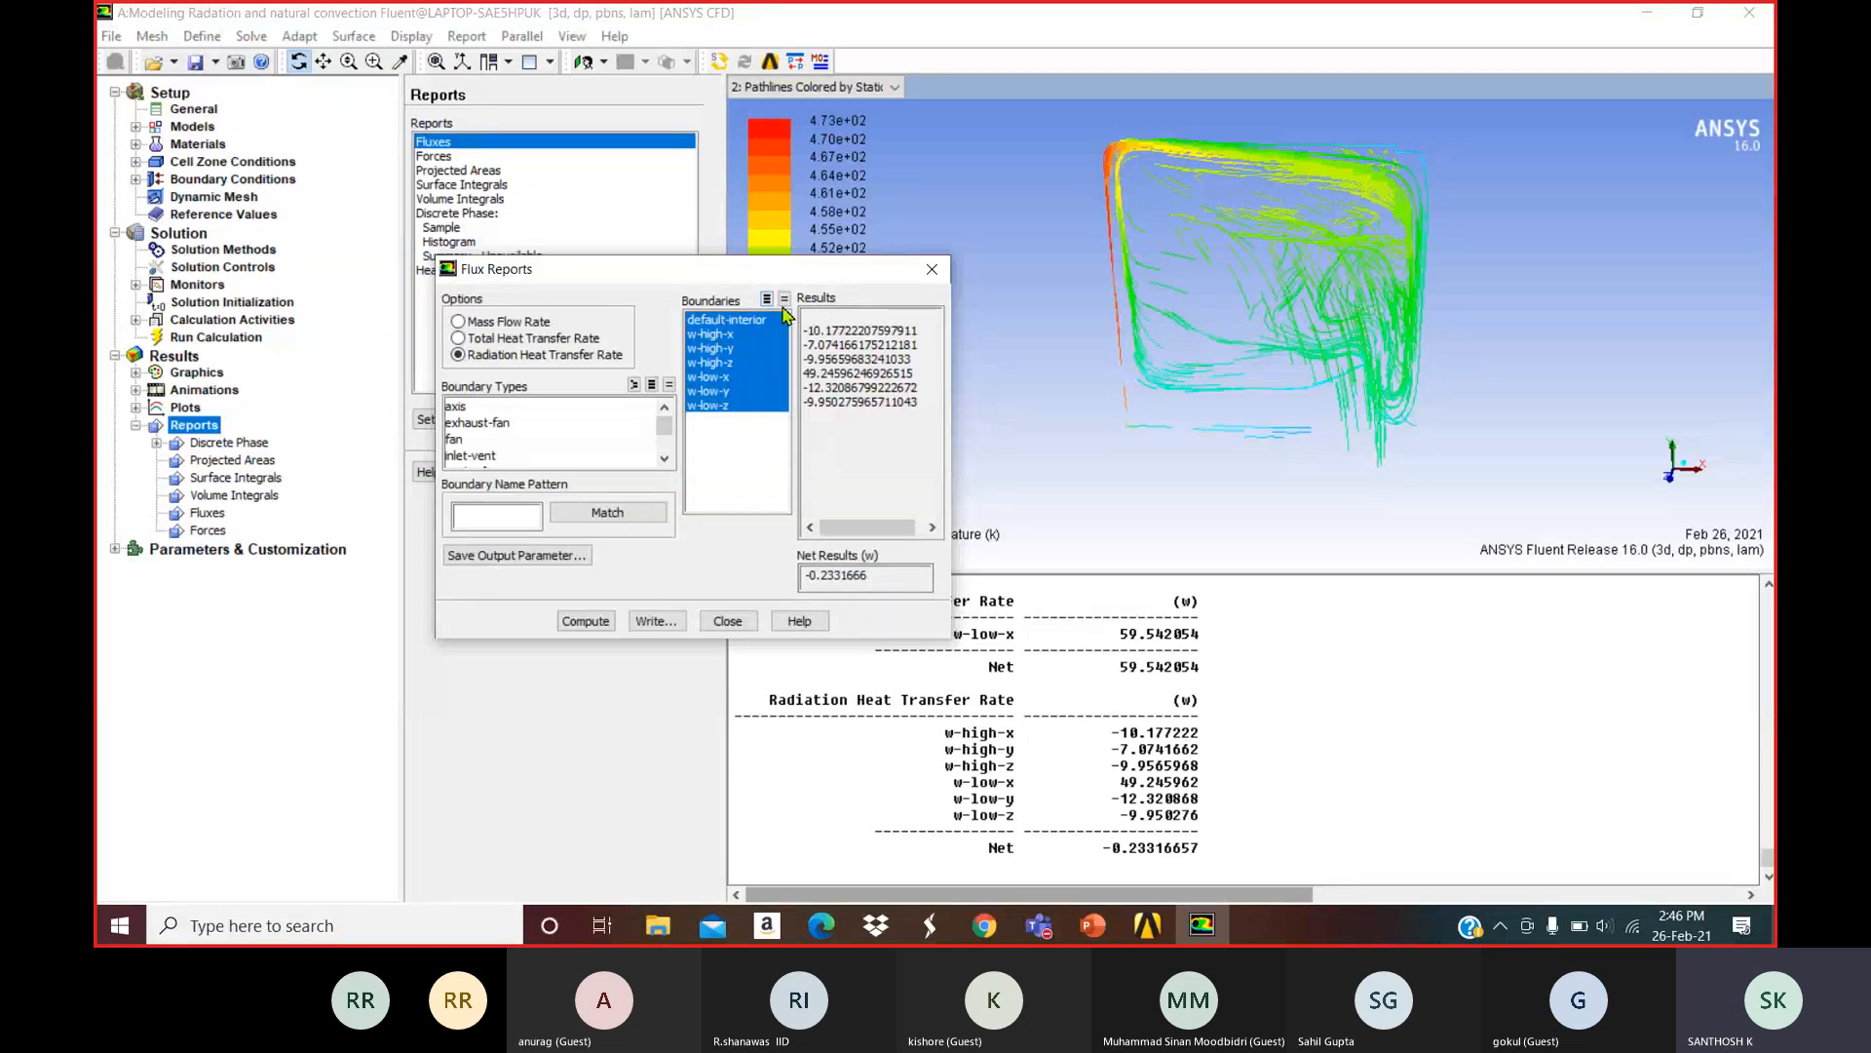
pyautogui.click(785, 300)
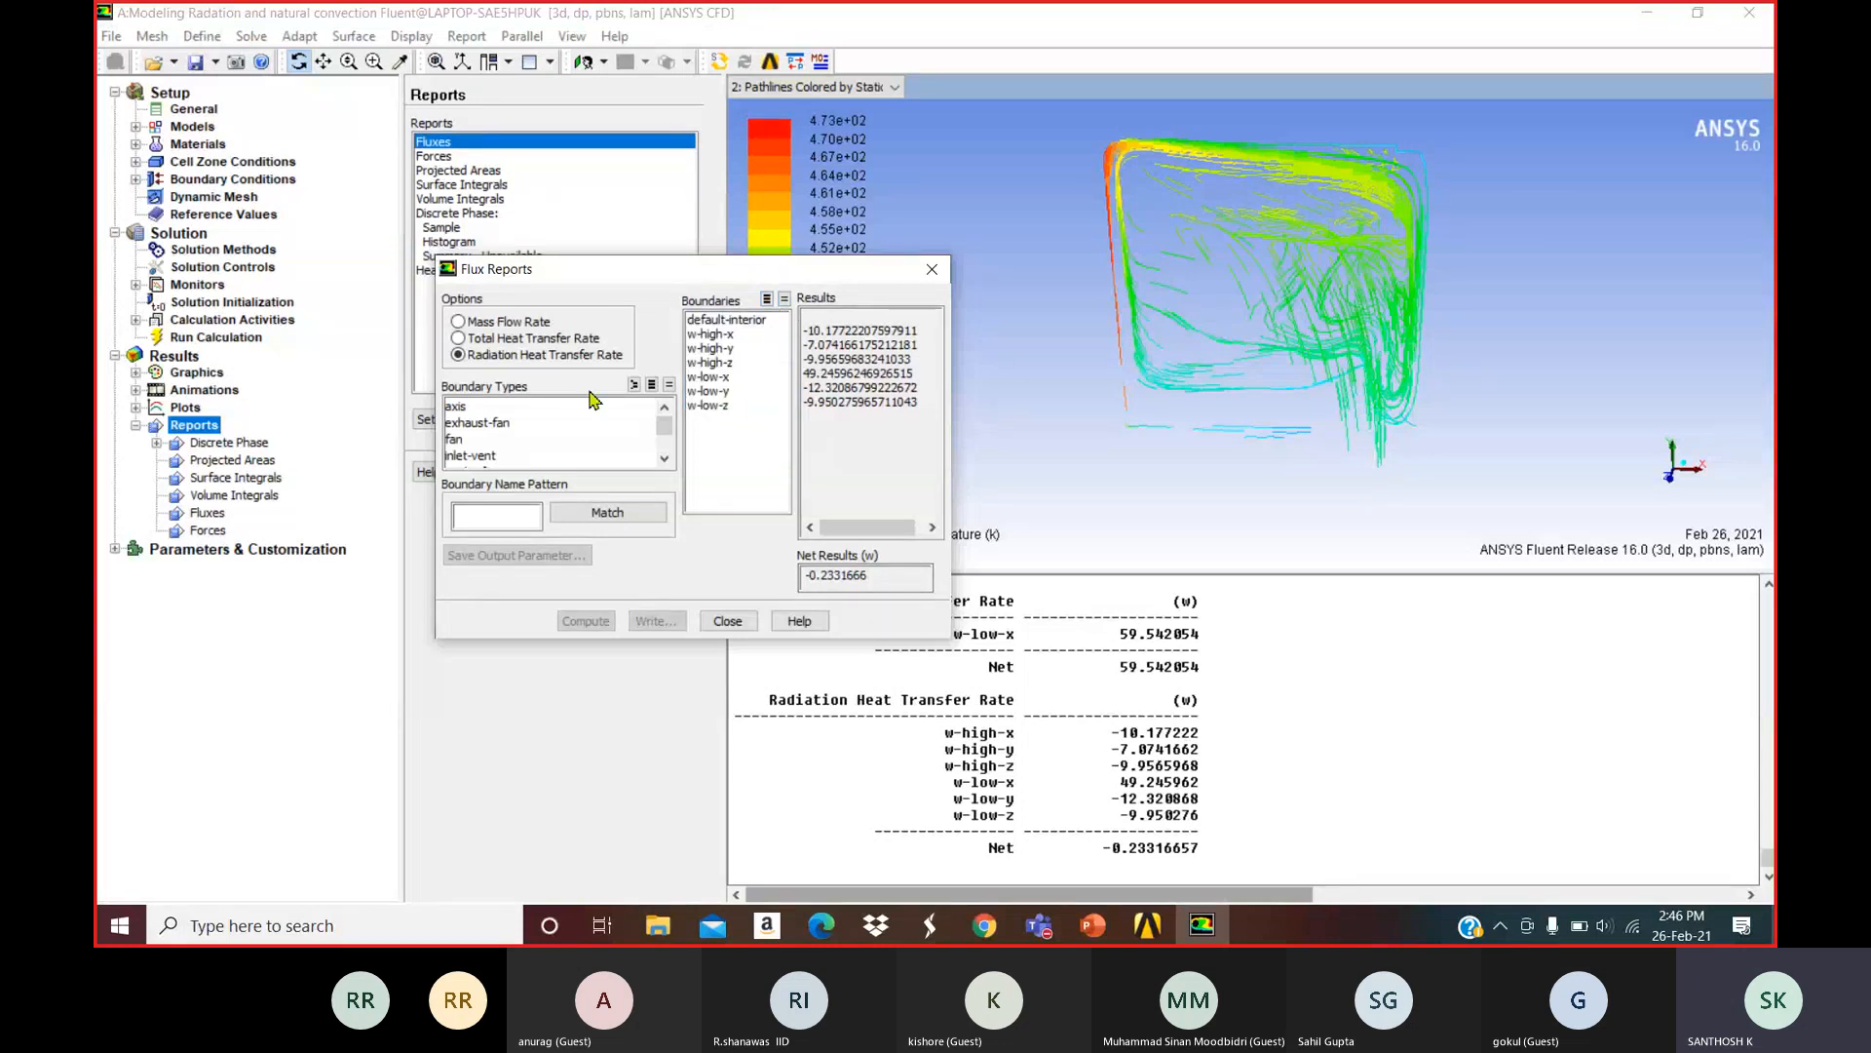
pyautogui.click(718, 377)
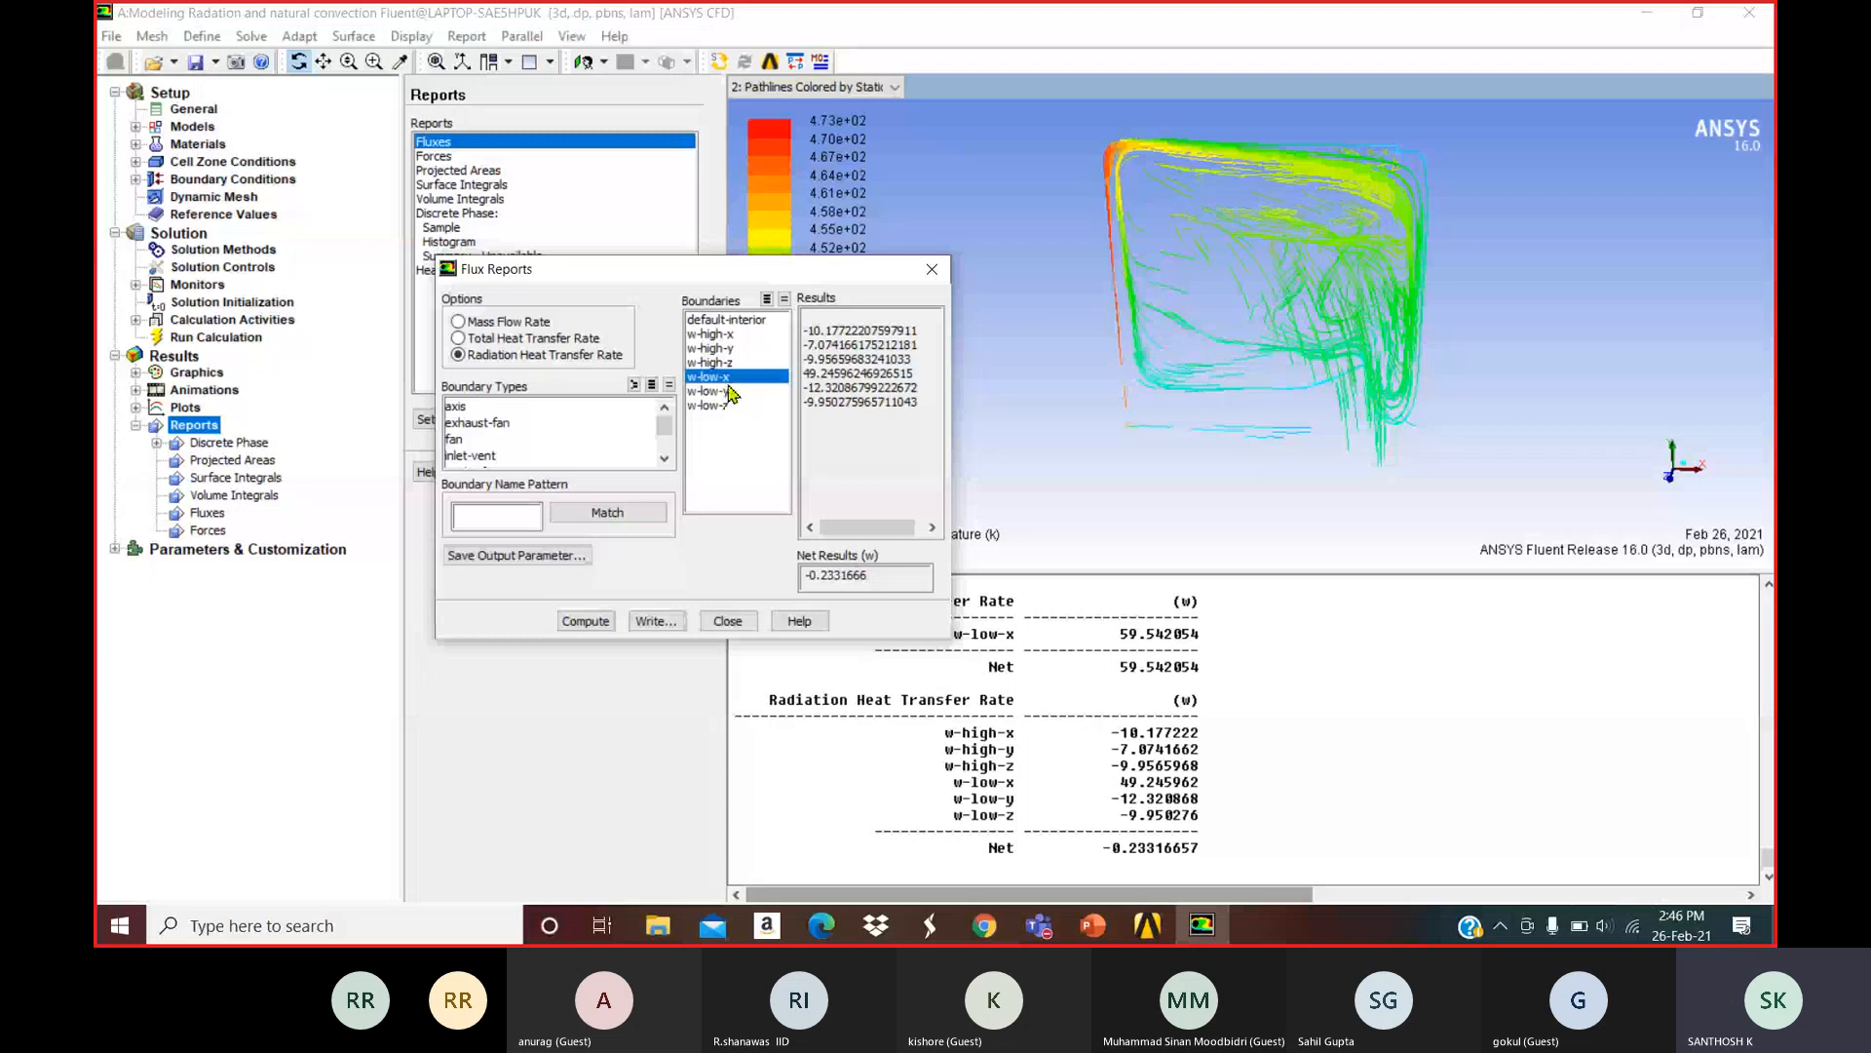
pyautogui.click(586, 621)
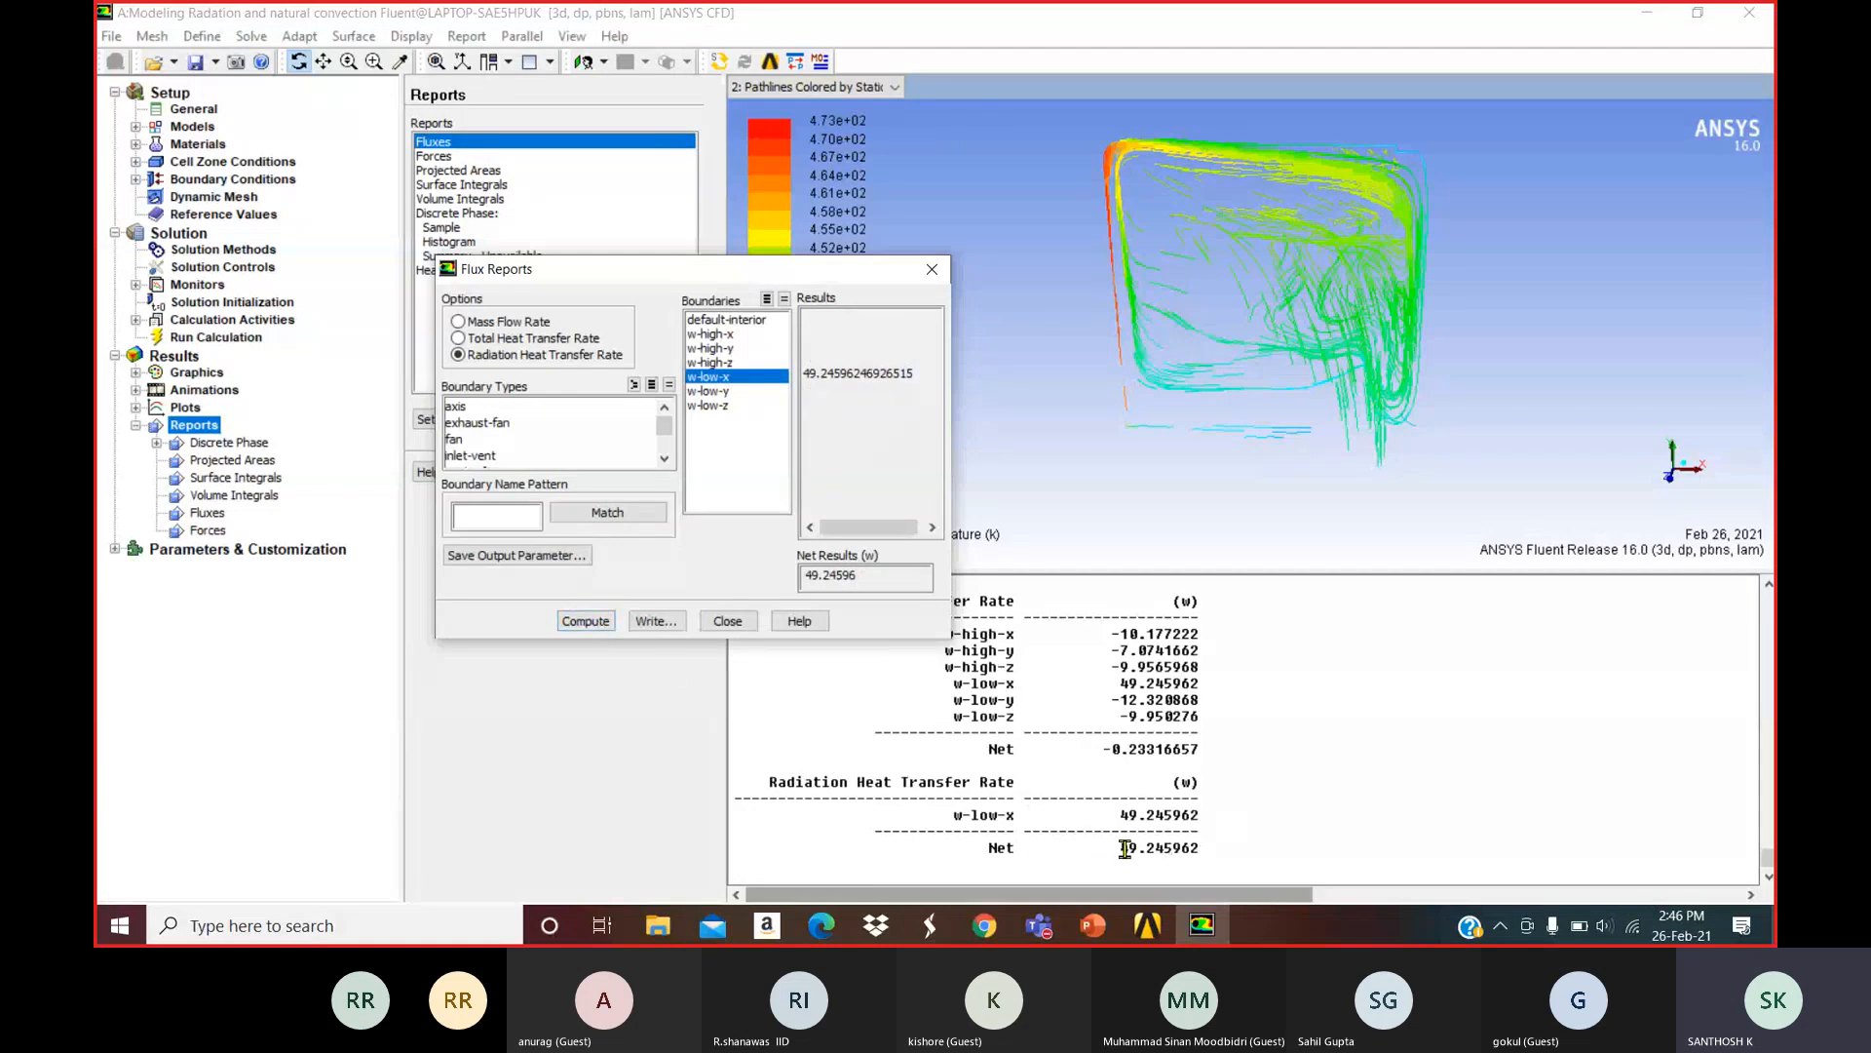
pyautogui.moveTo(1119, 848); pyautogui.dragTo(1203, 853)
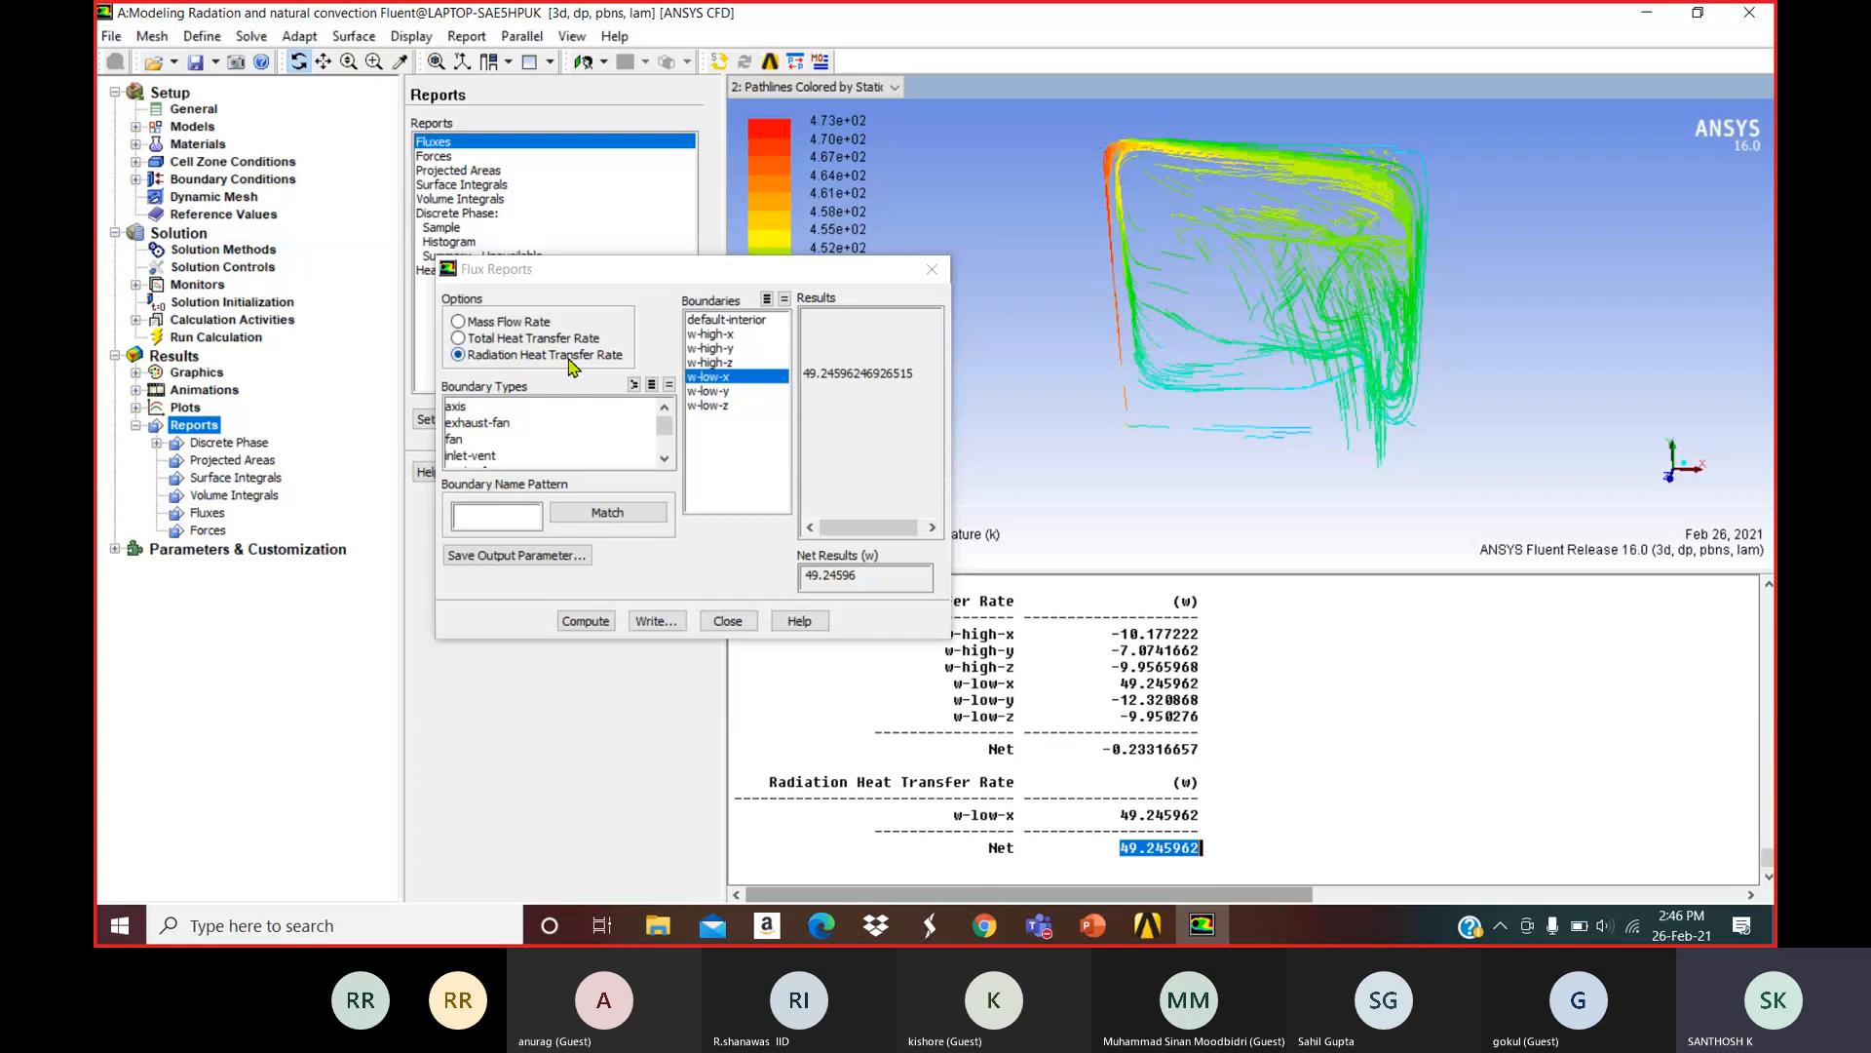
pyautogui.click(932, 269)
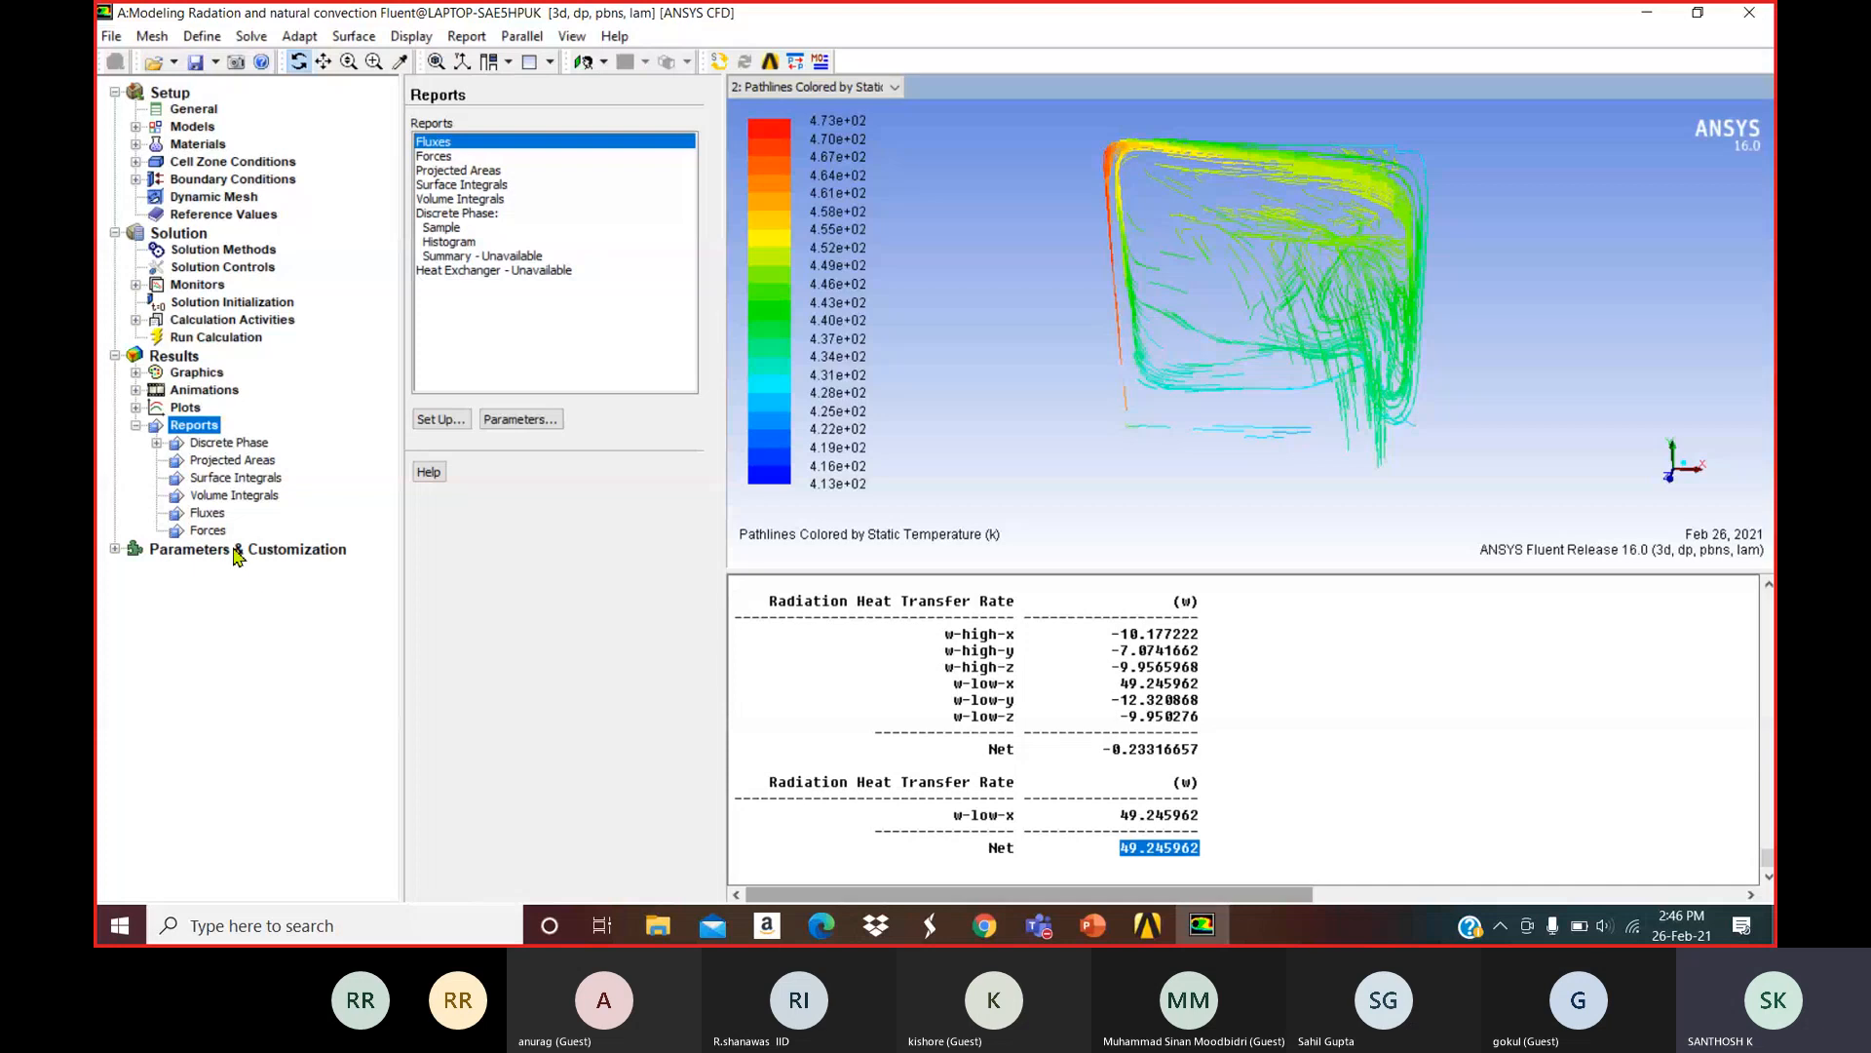
# Open the solution XY plot setup and set the Y axis function to Temperature, Wall Temperature.
pyautogui.click(136, 408)
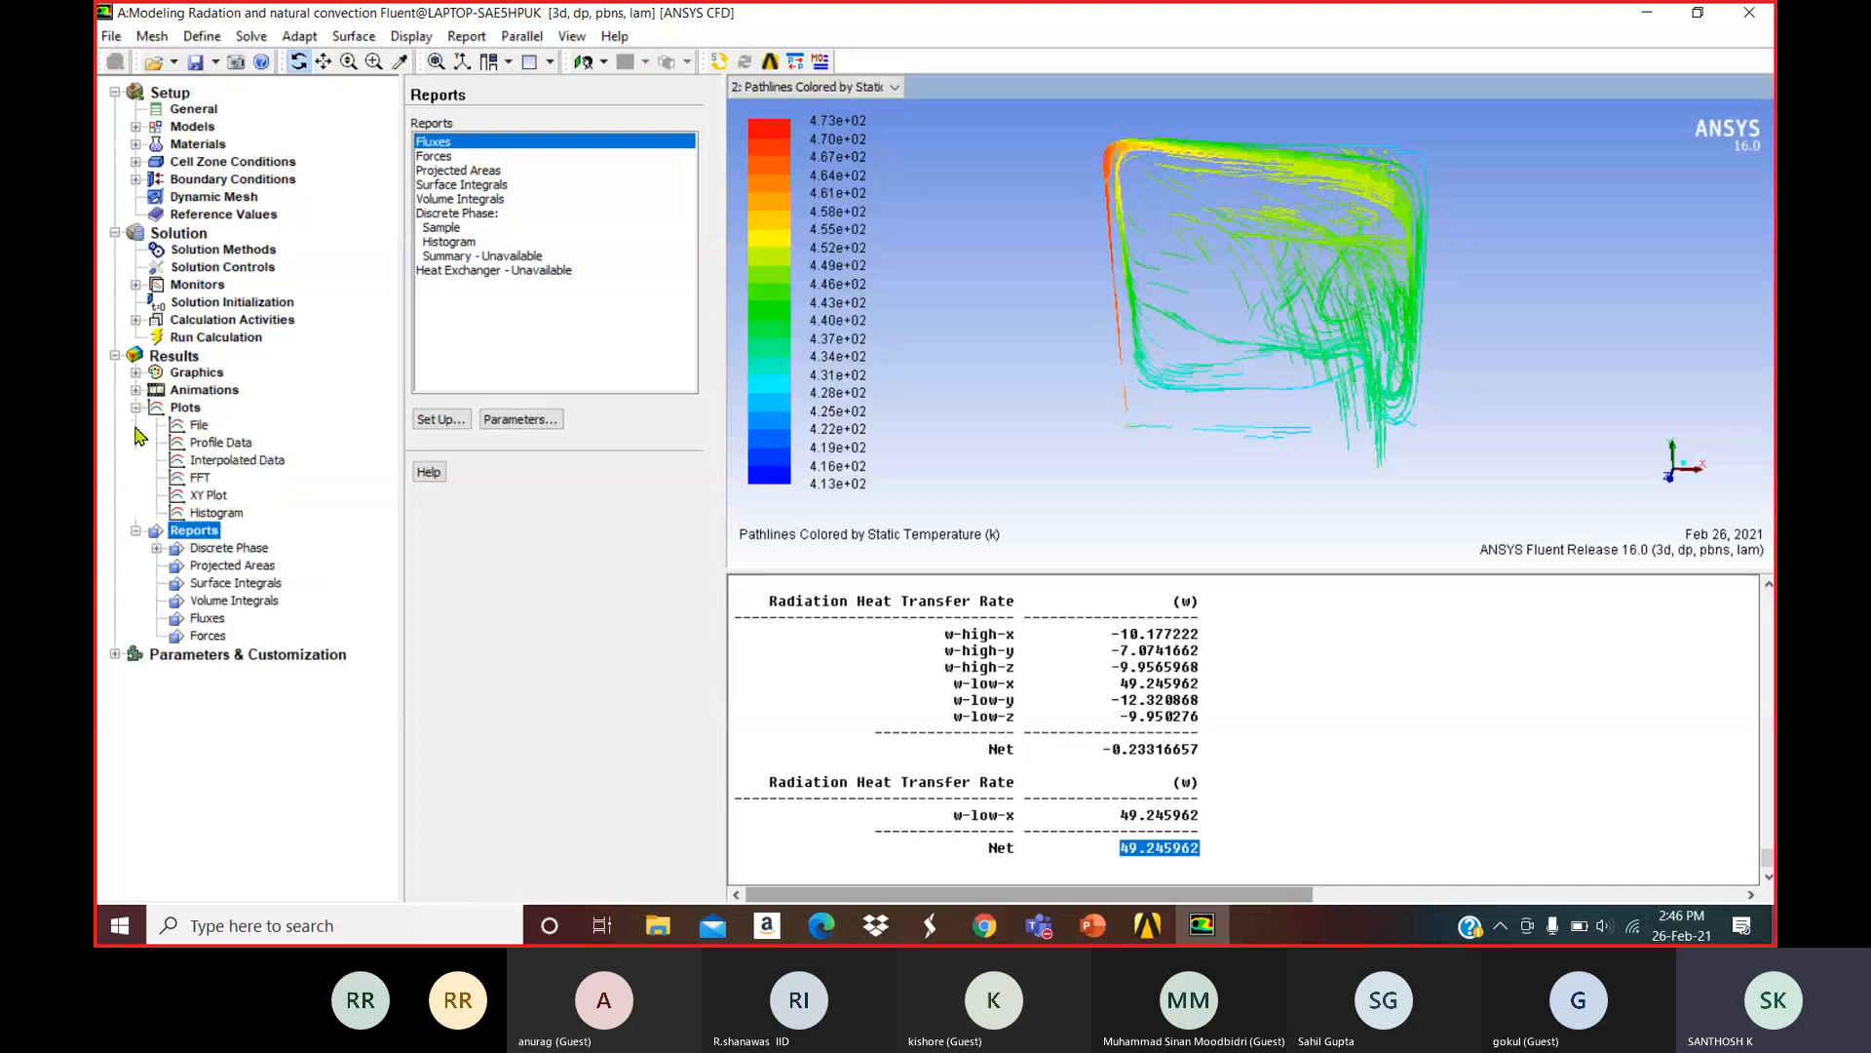
pyautogui.click(207, 496)
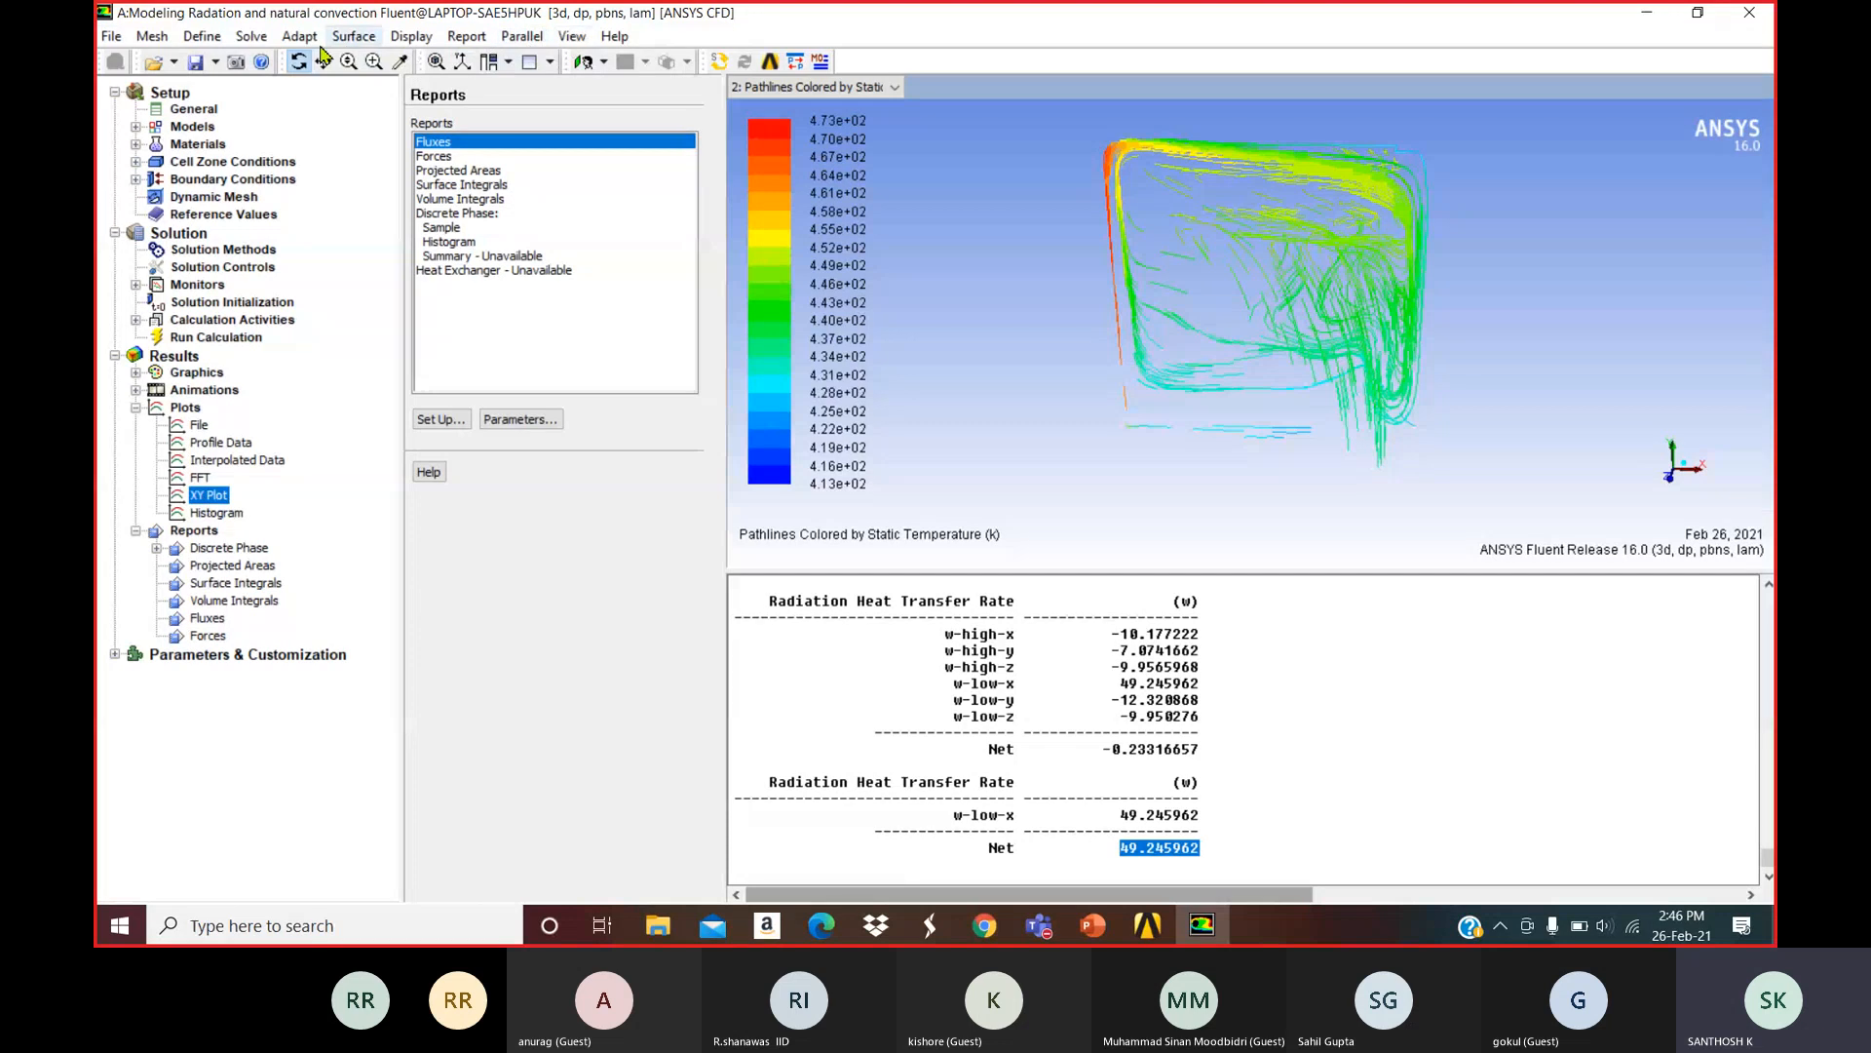
pyautogui.click(196, 44)
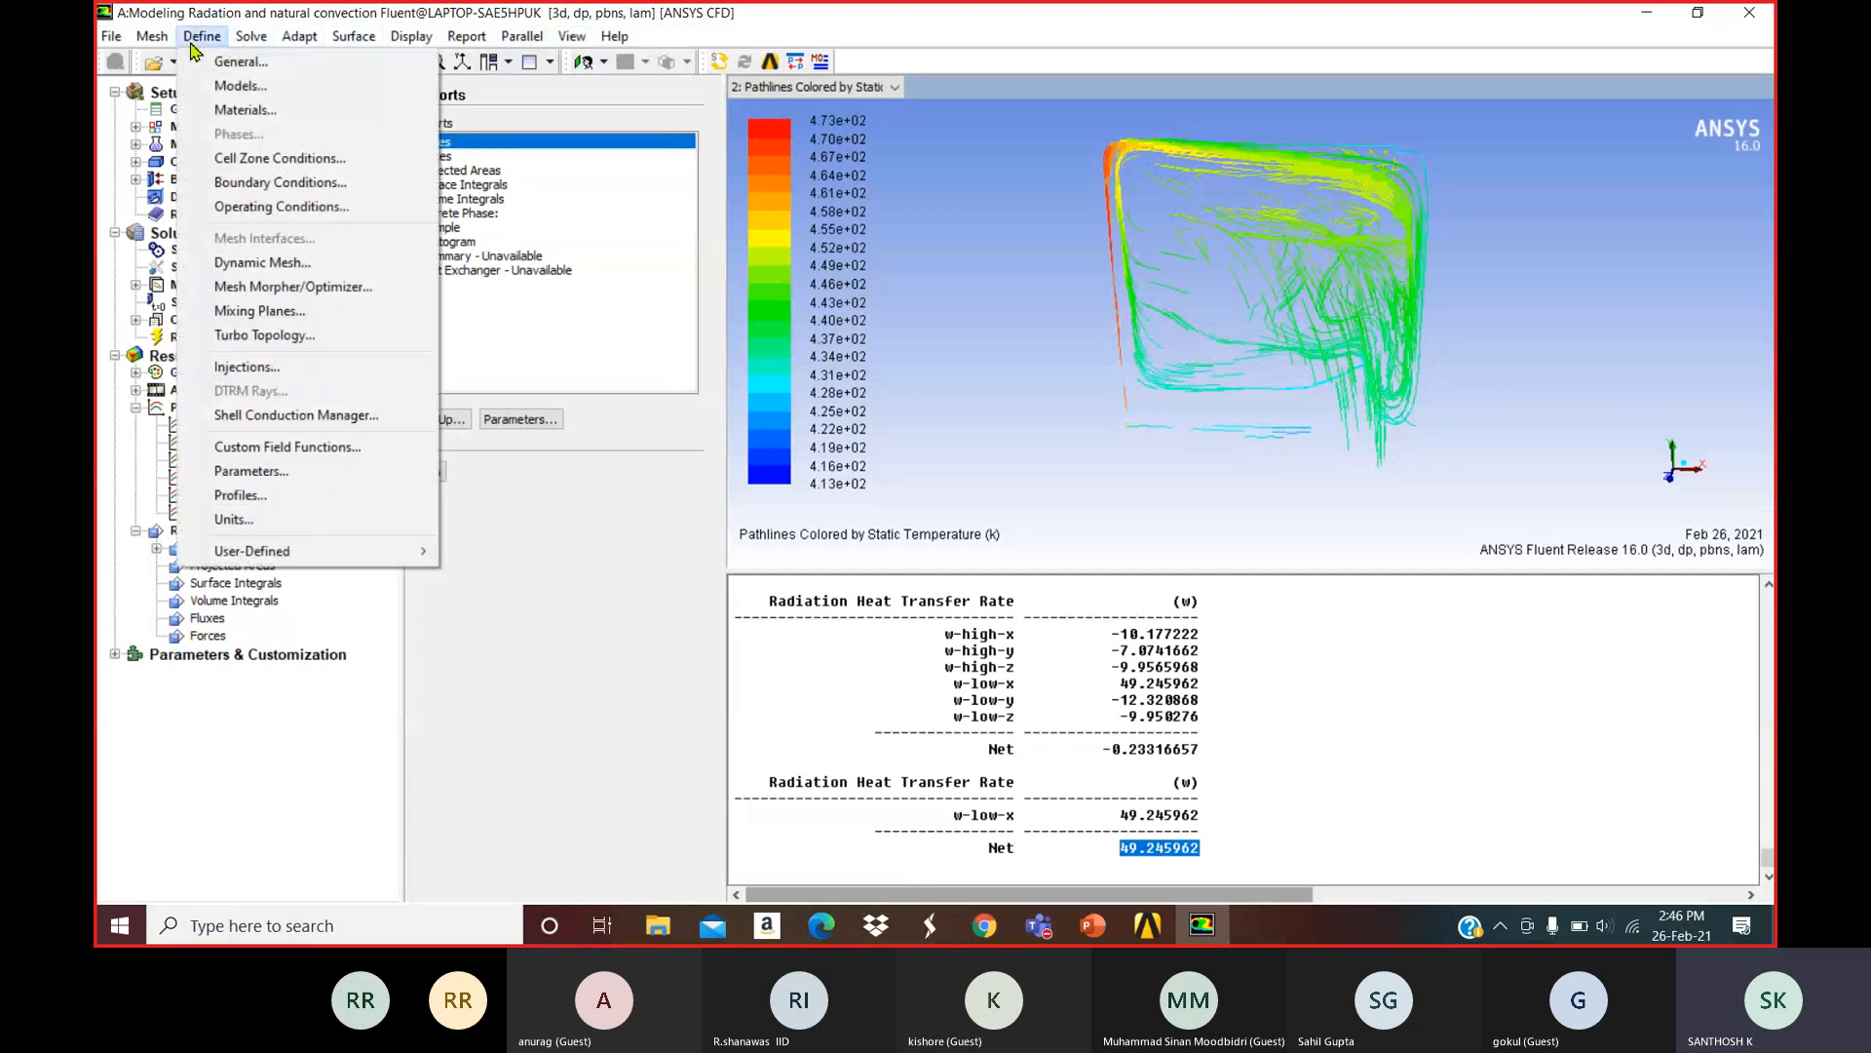
pyautogui.moveTo(301, 41)
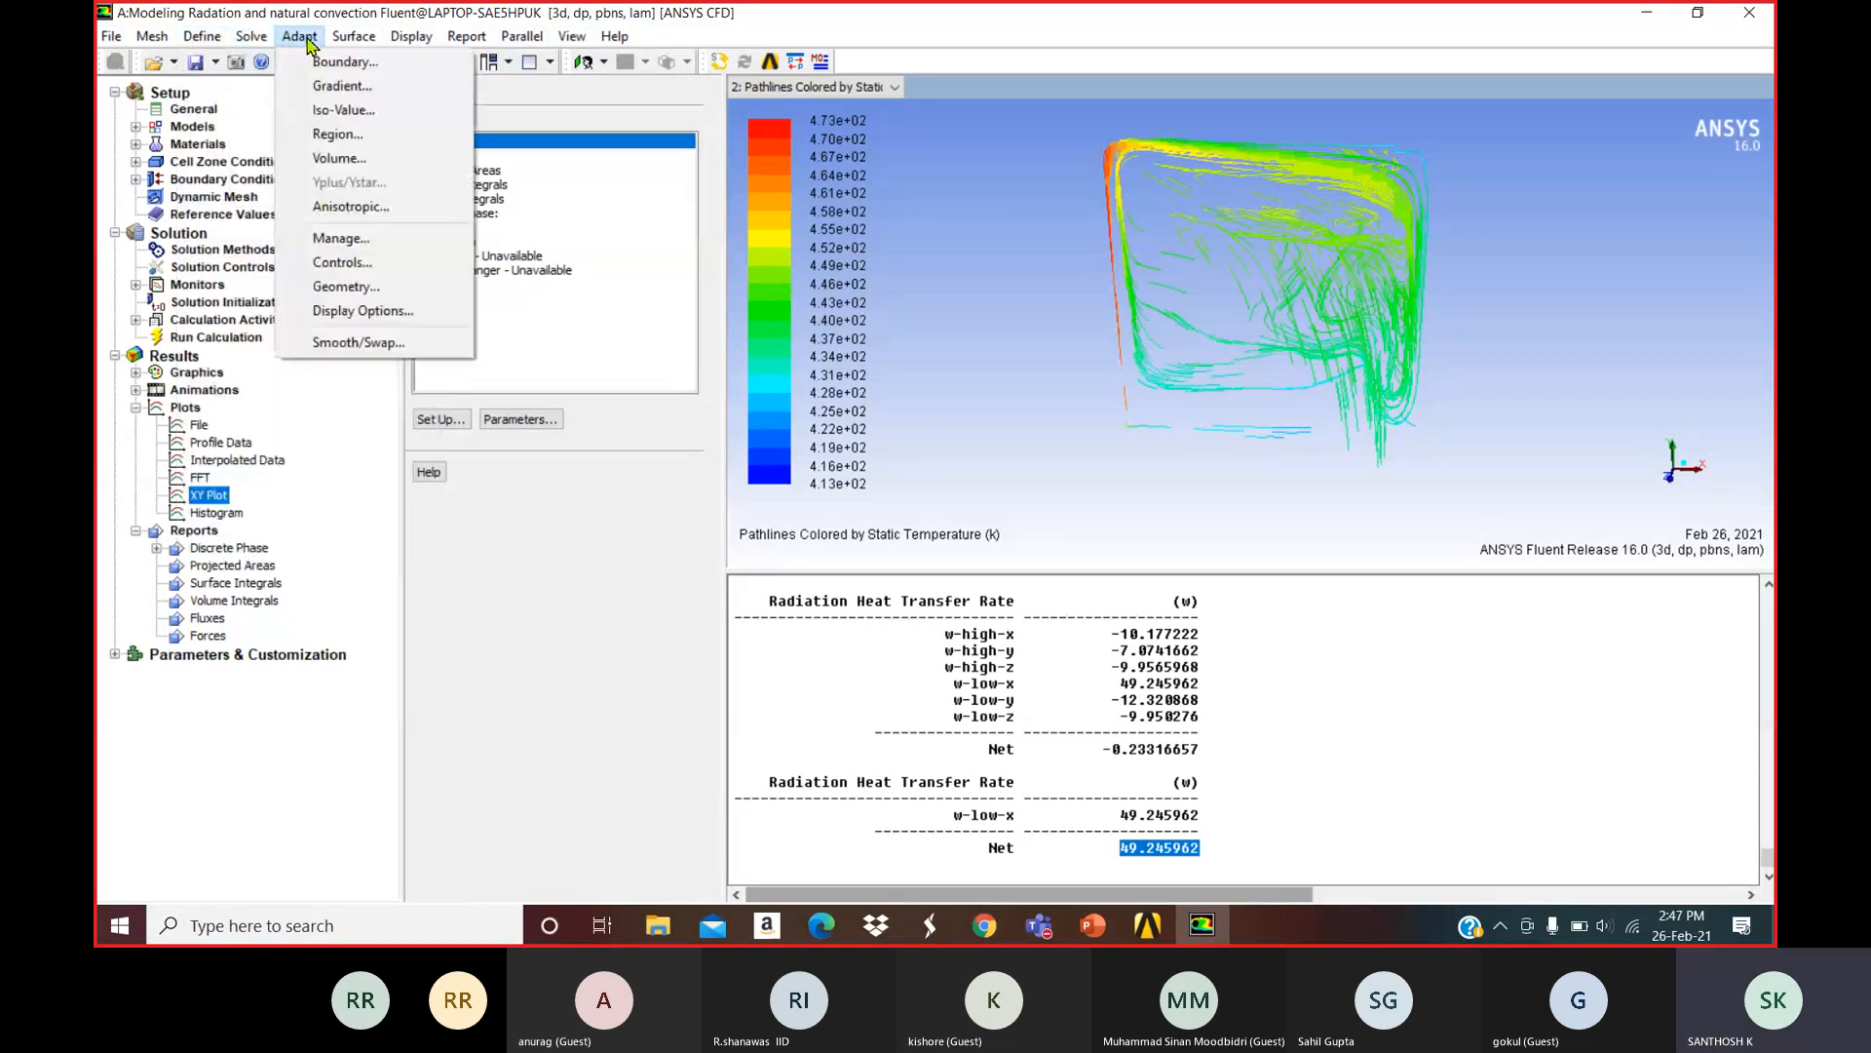
pyautogui.moveTo(403, 43)
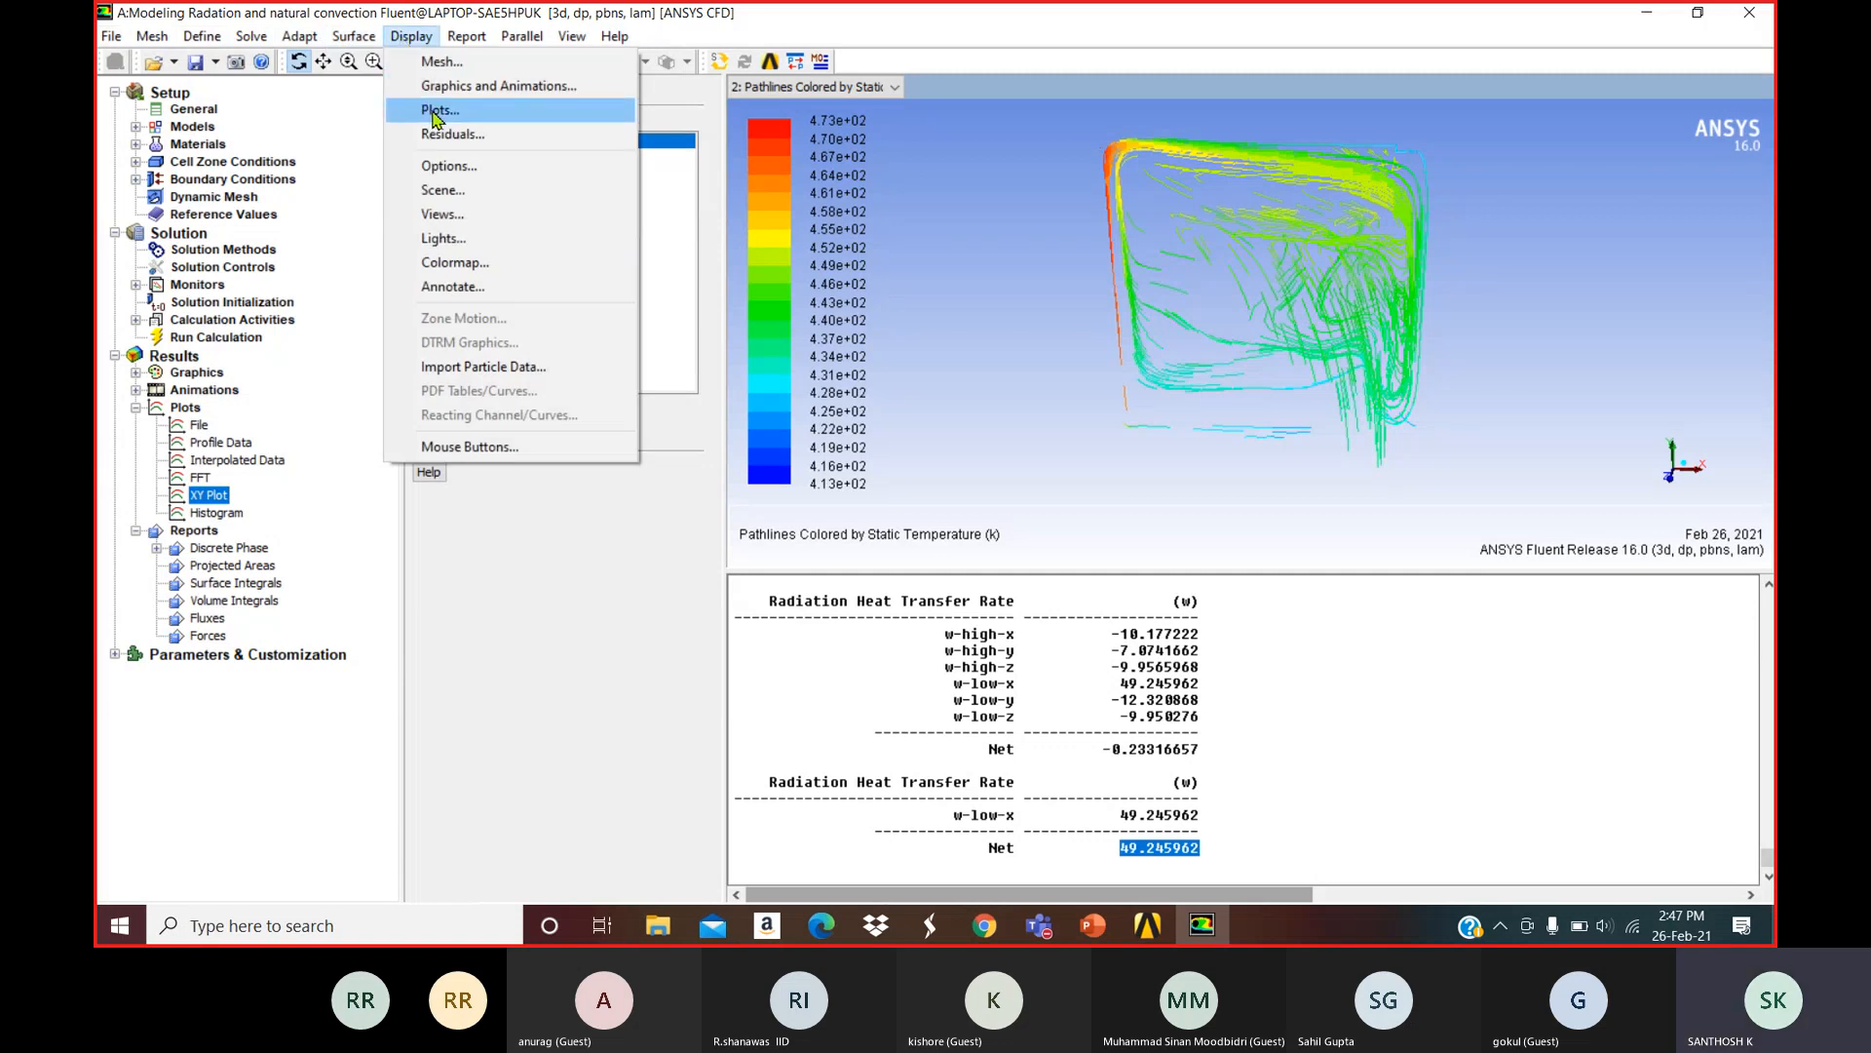
pyautogui.doubleClick(213, 499)
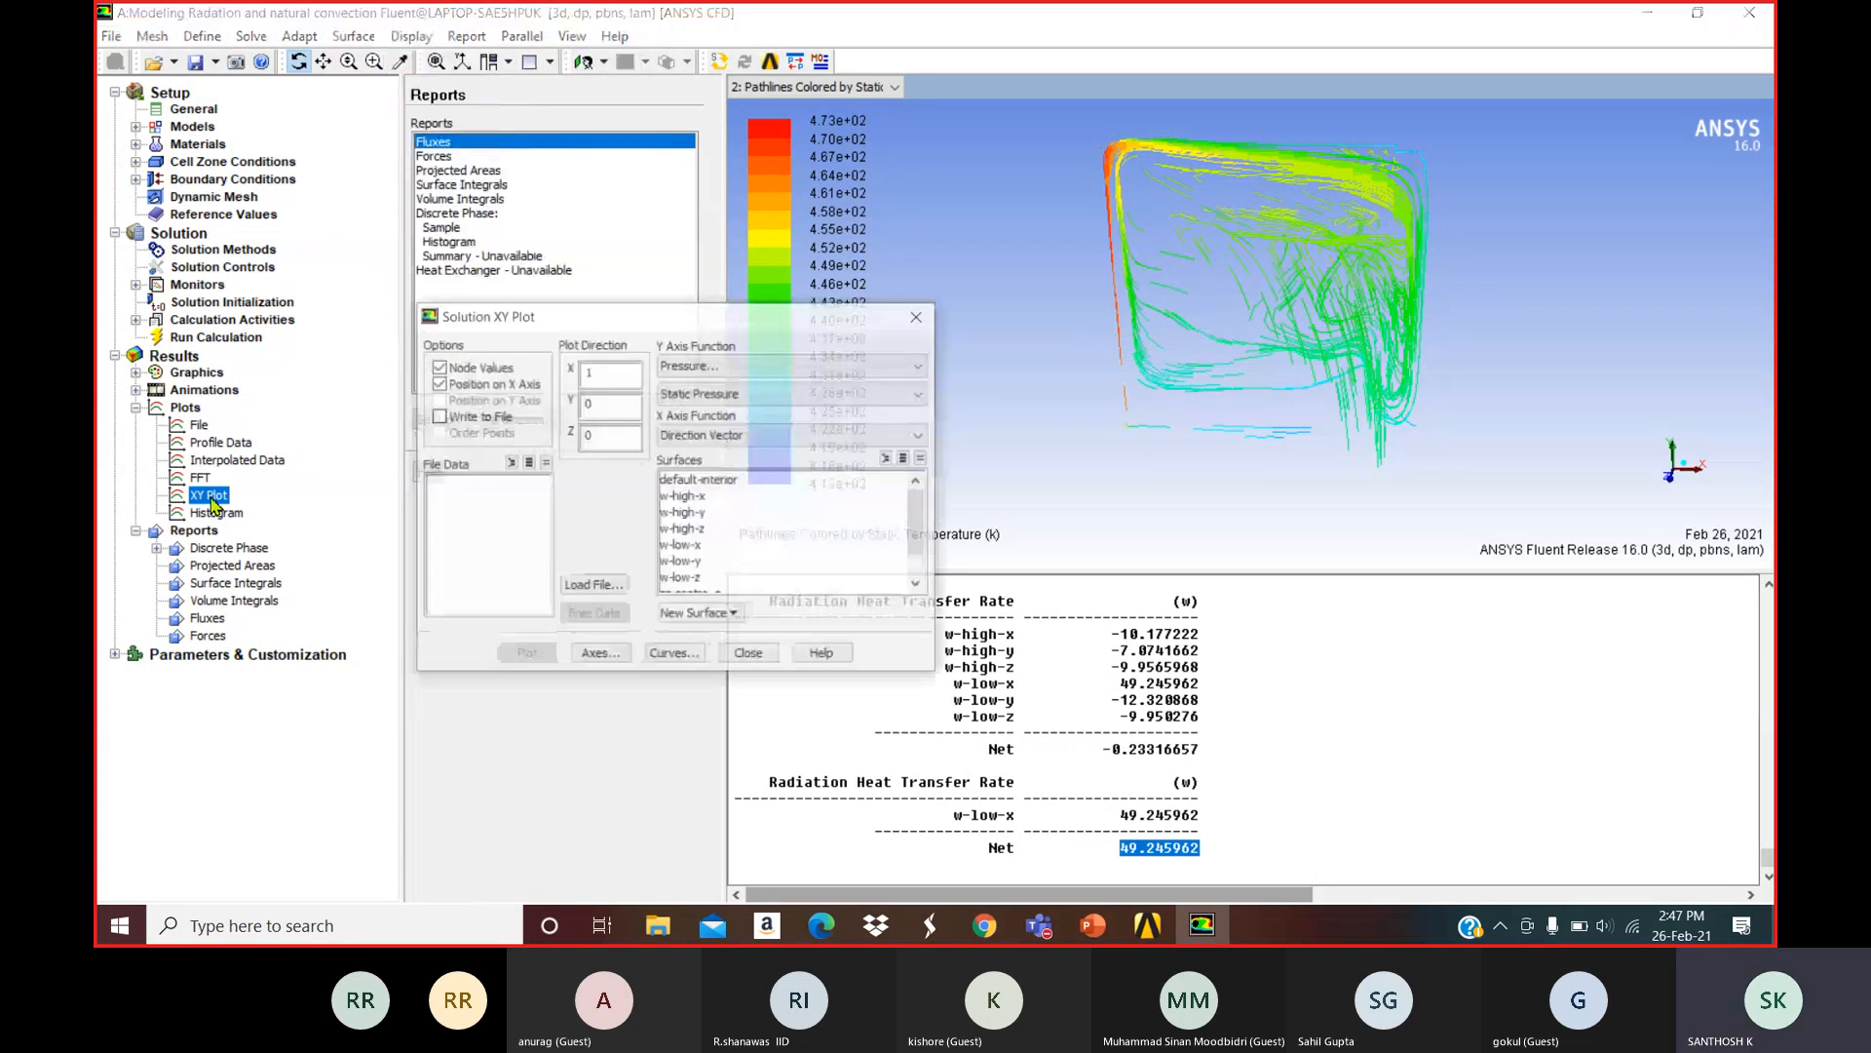
pyautogui.click(737, 366)
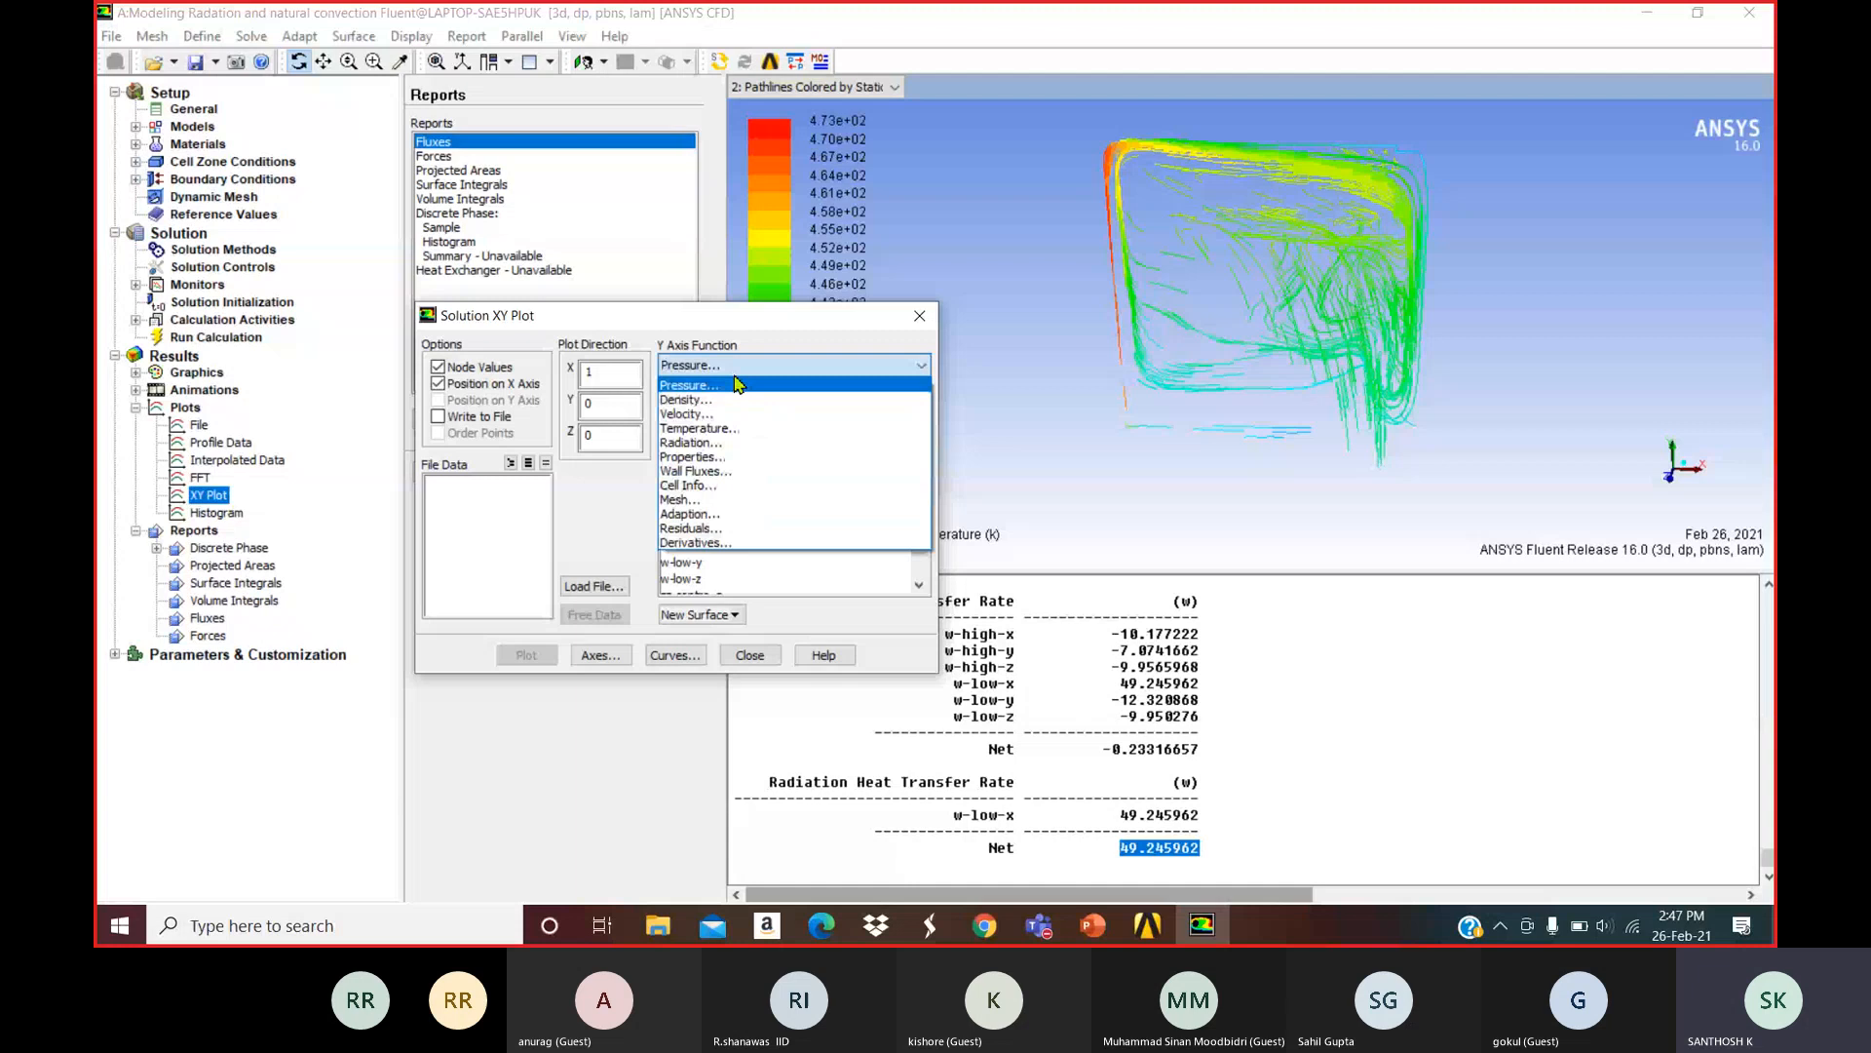
pyautogui.click(707, 429)
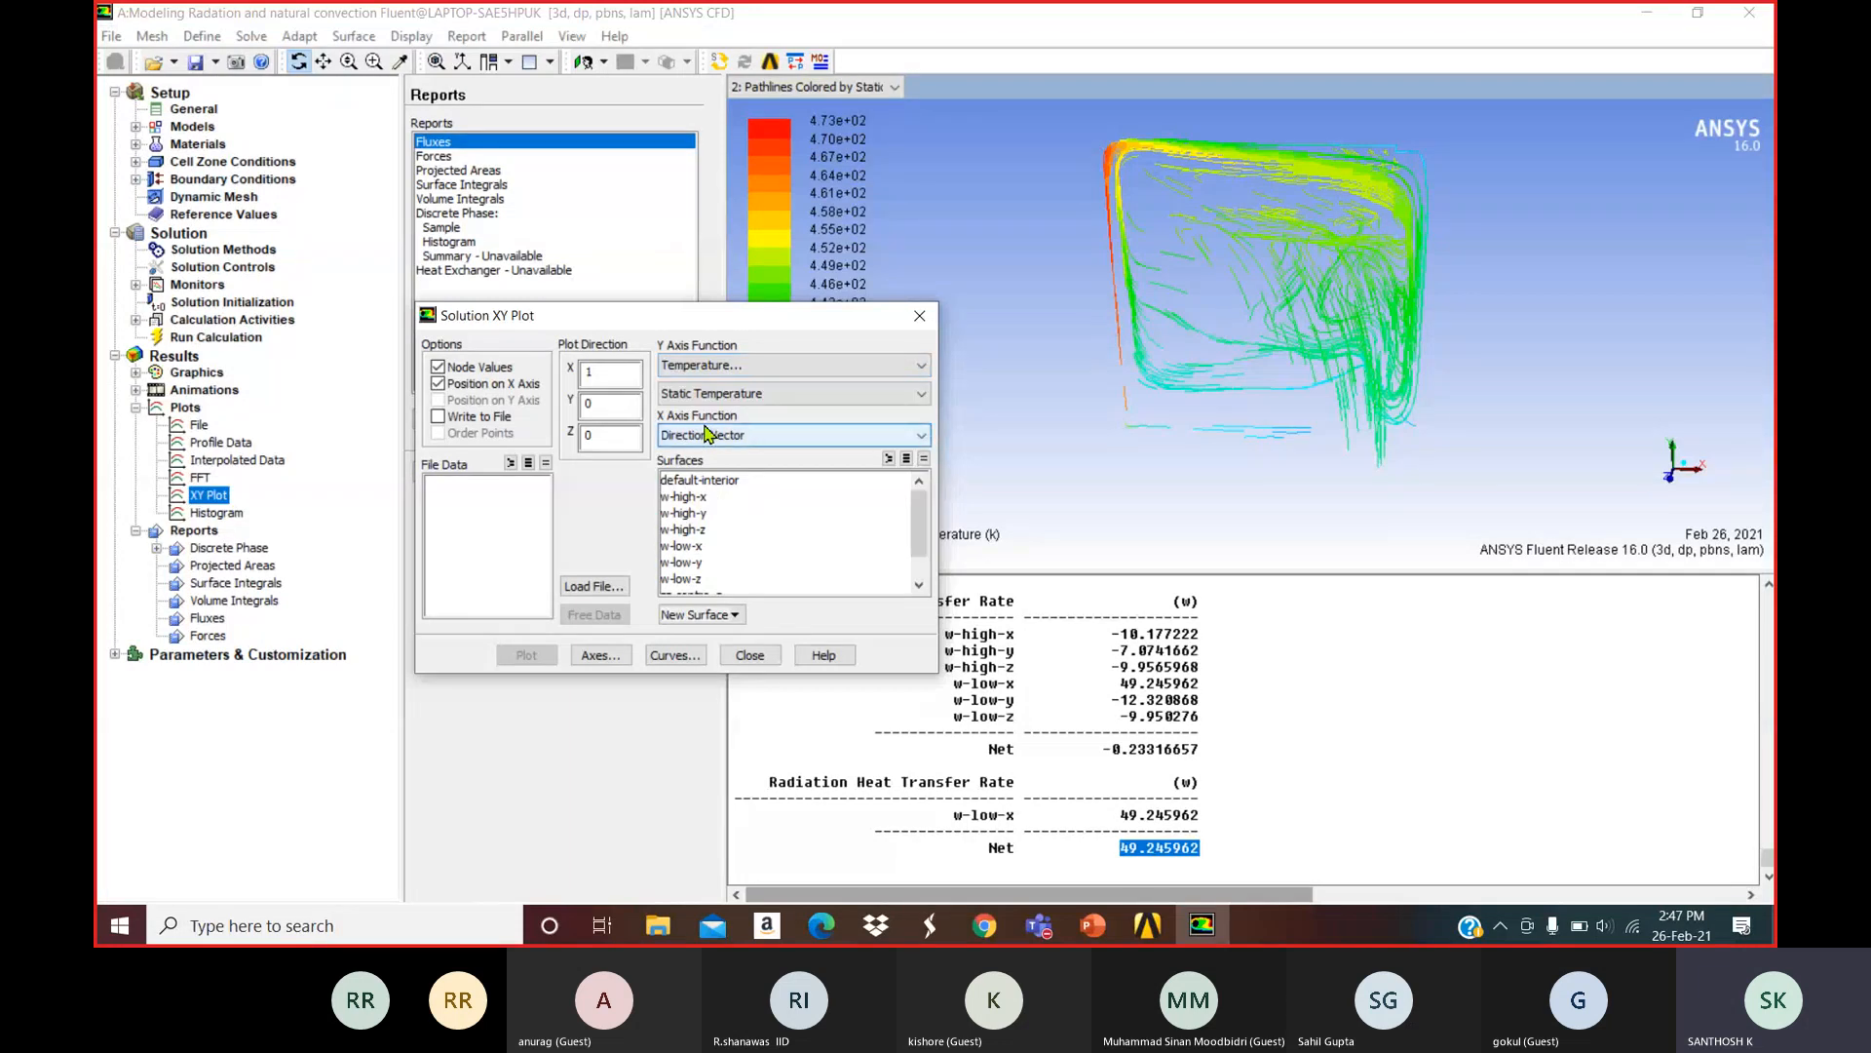
pyautogui.click(731, 394)
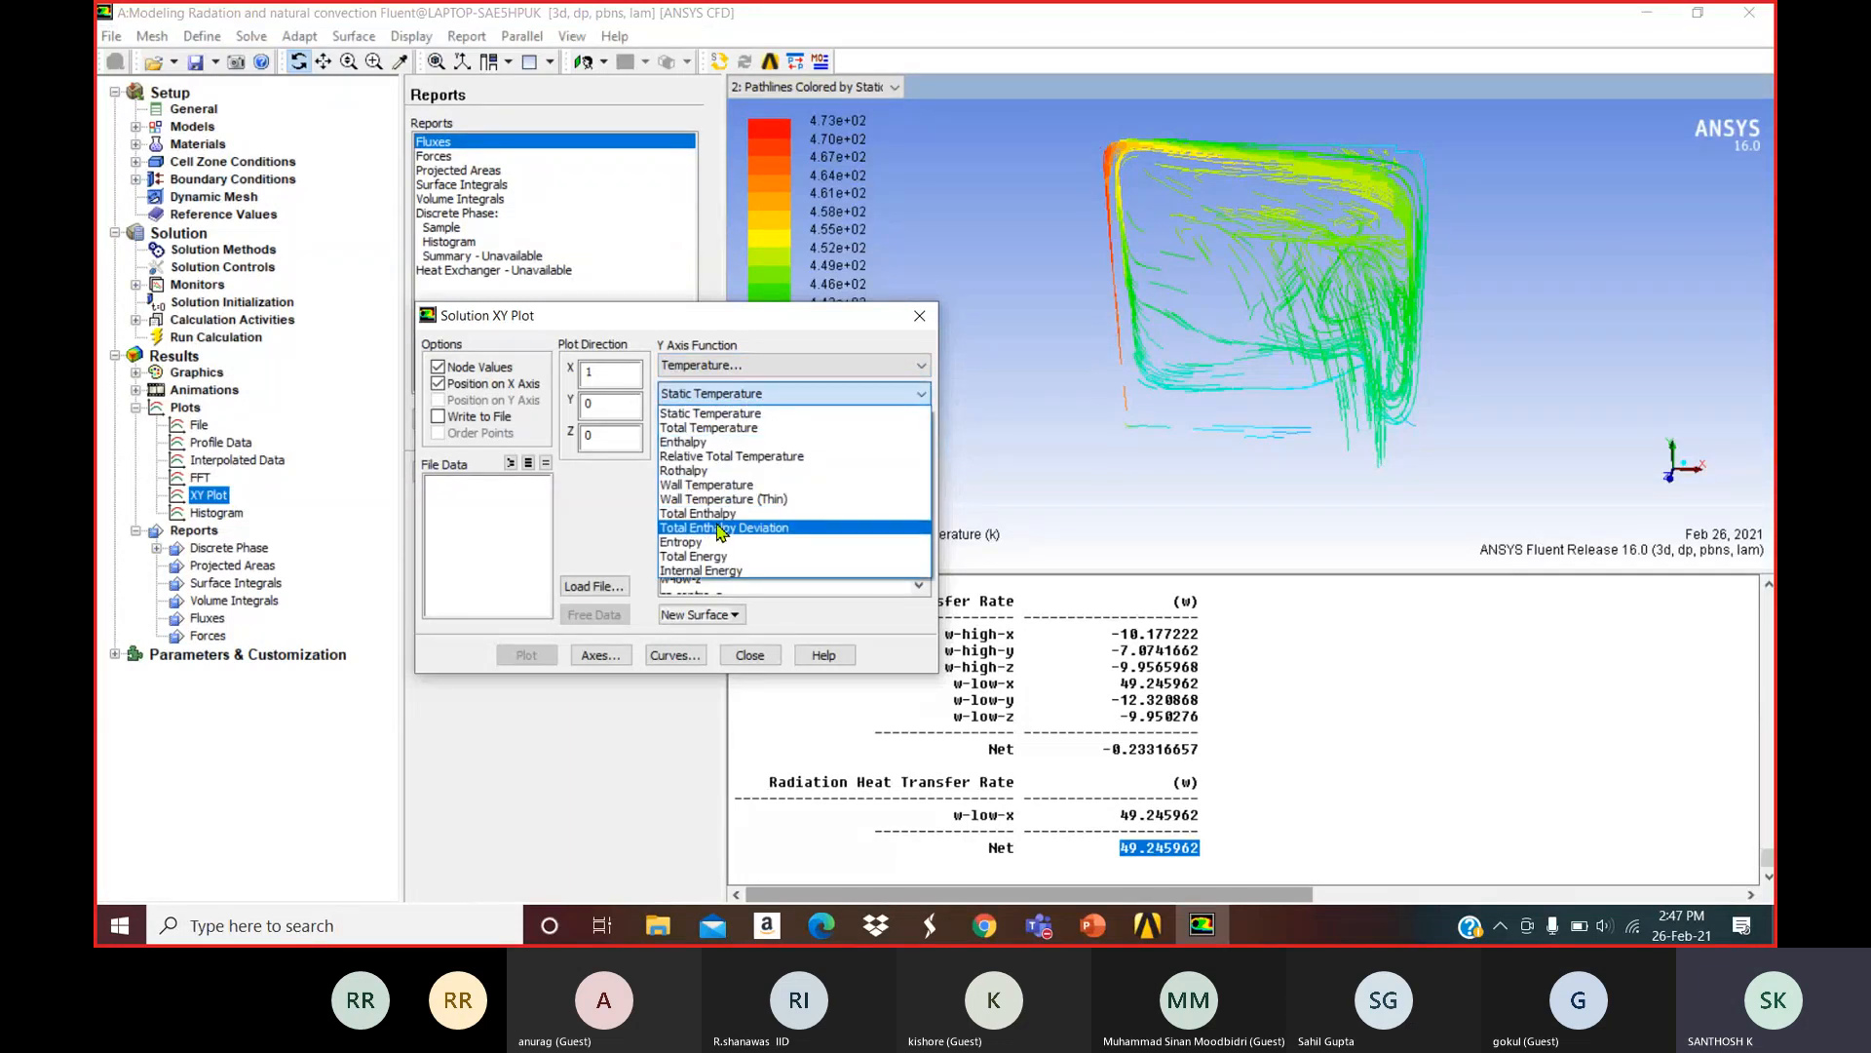
pyautogui.click(716, 485)
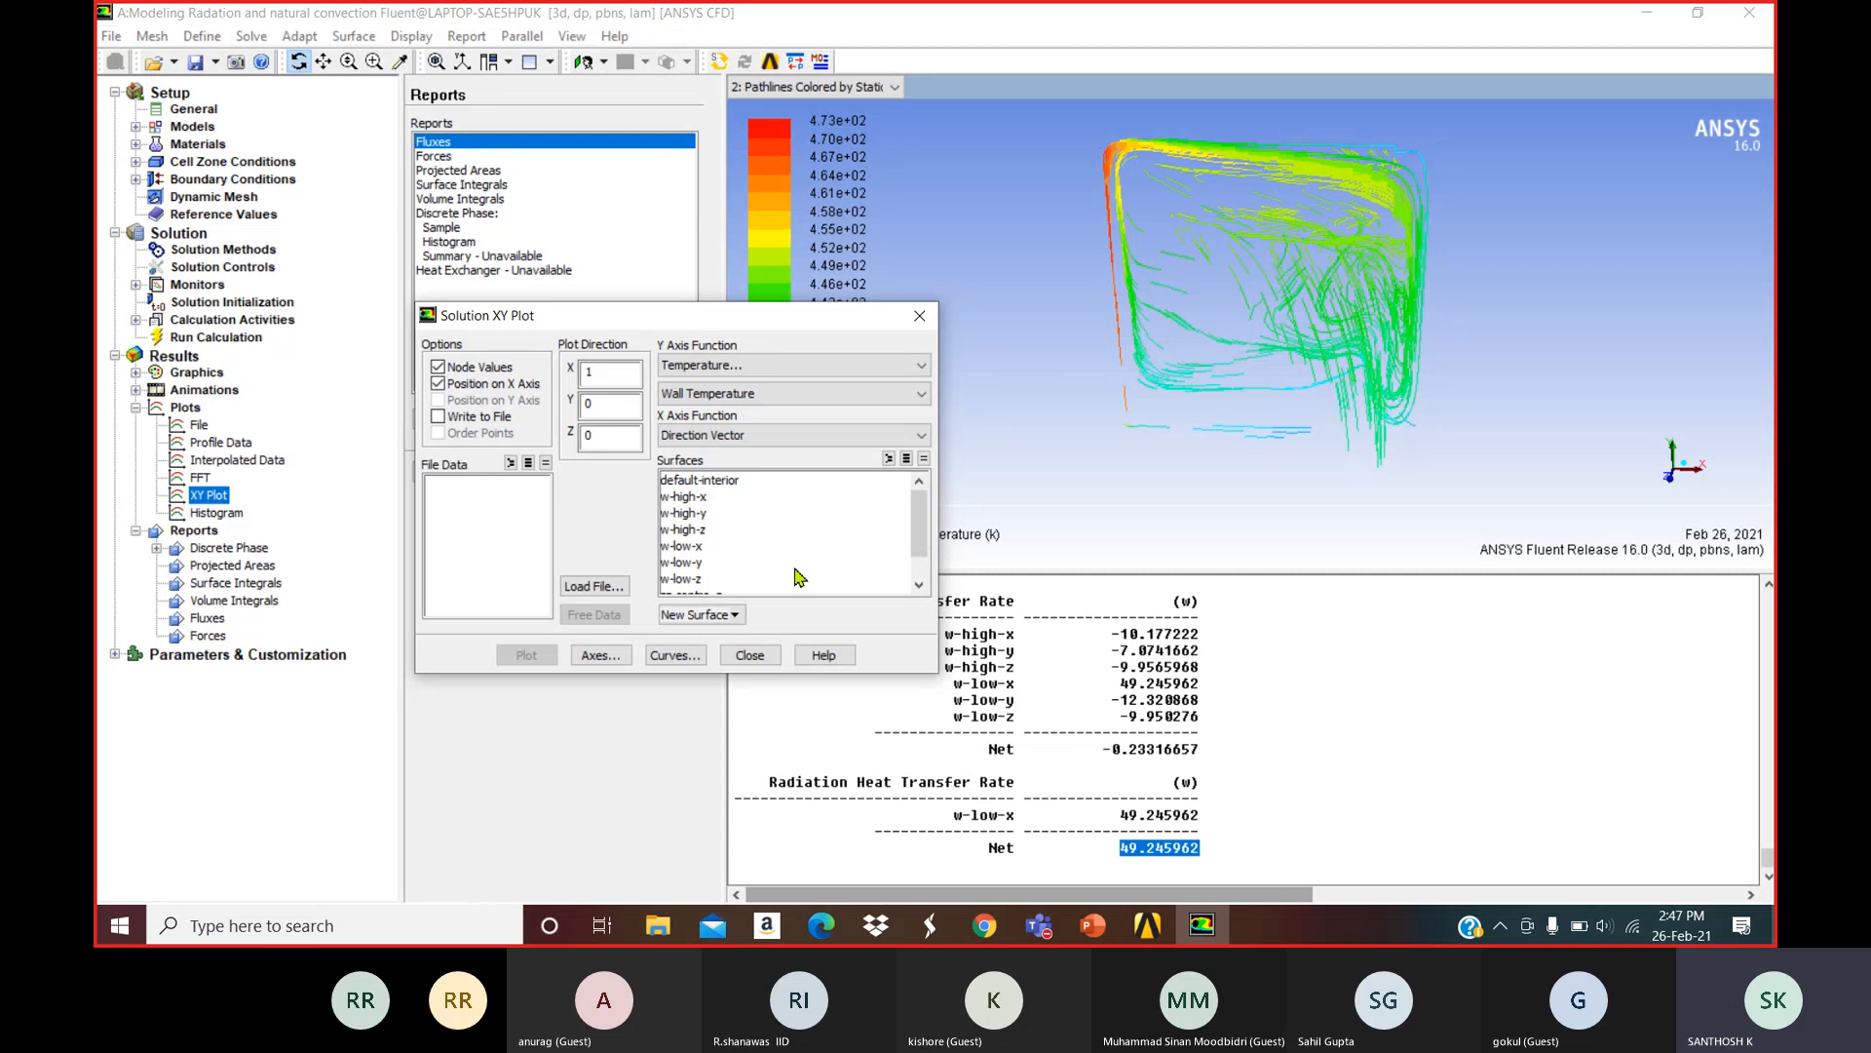
# Plot the wall temperature along the zz-line-side surface with X as the plot direction.
pyautogui.scroll(-1, 911, 534)
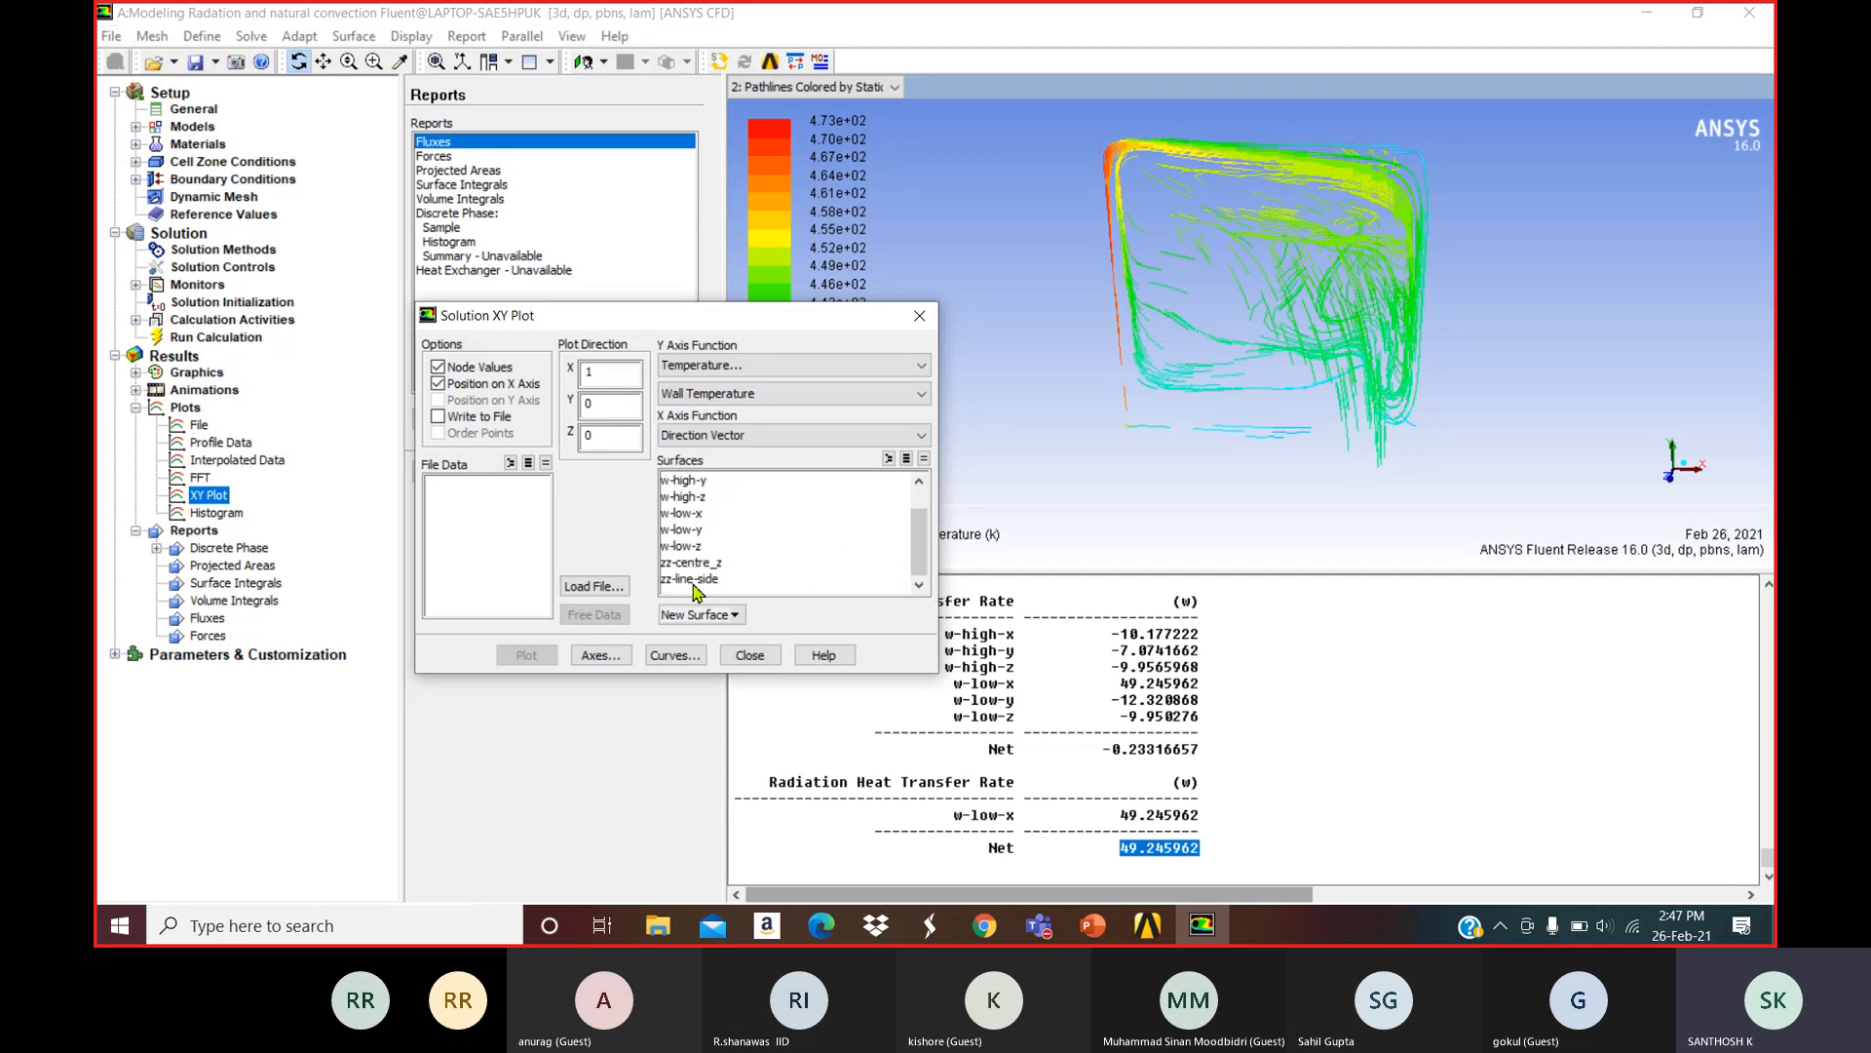
pyautogui.click(693, 582)
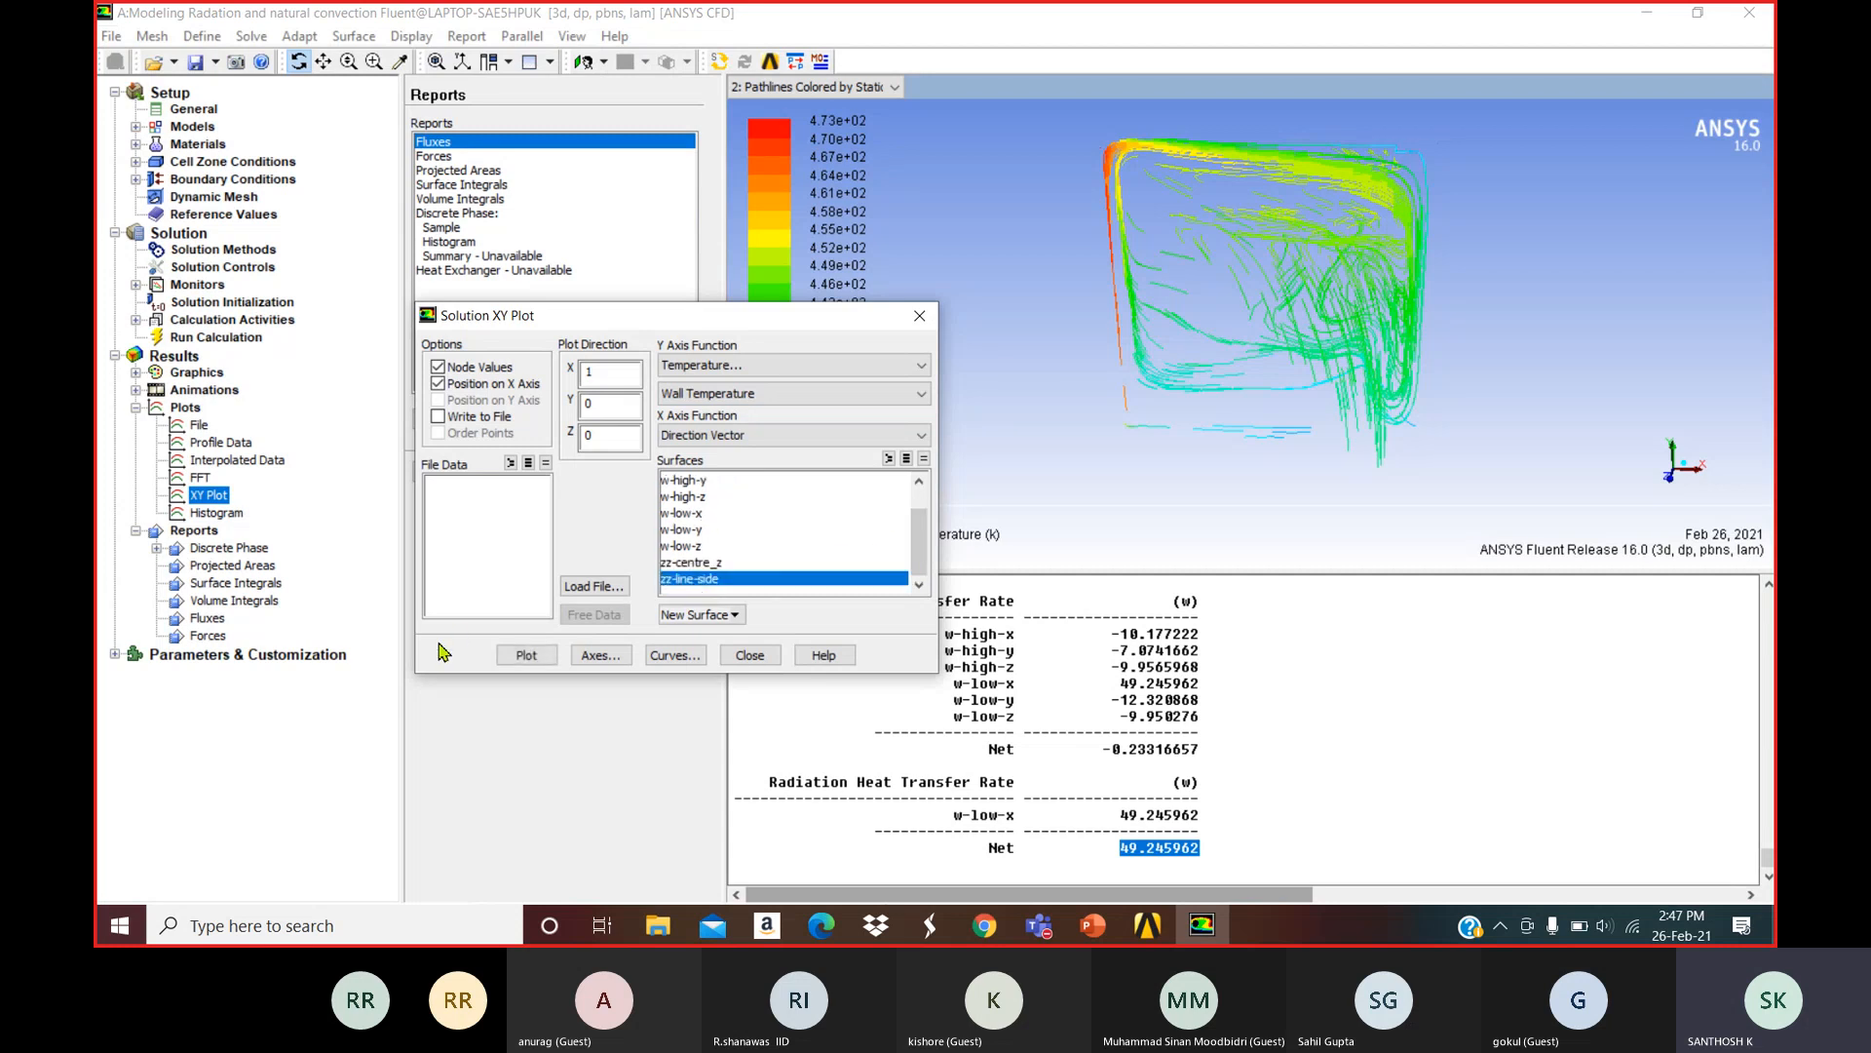
pyautogui.click(526, 655)
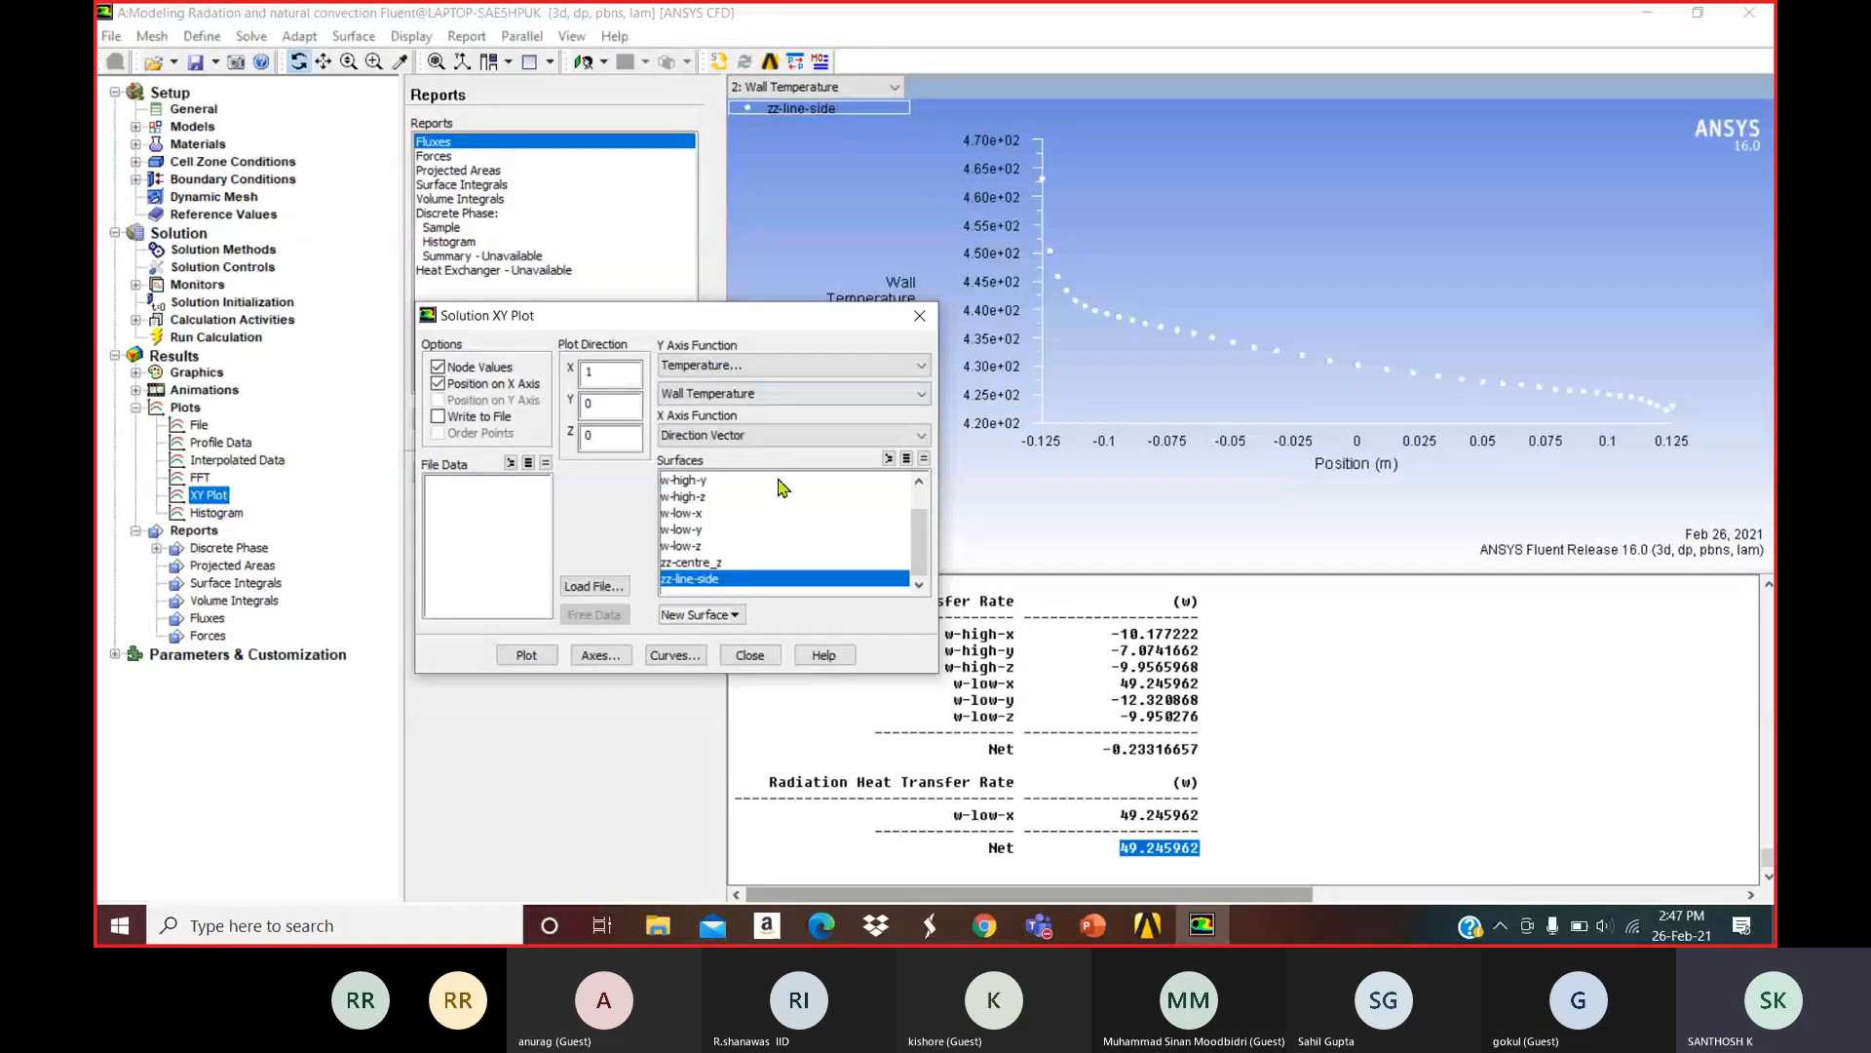
# Turn on writing the XY plot to file, and create and open a folder named graph inside the desktop's fluent folder.
pyautogui.click(437, 416)
pyautogui.click(526, 655)
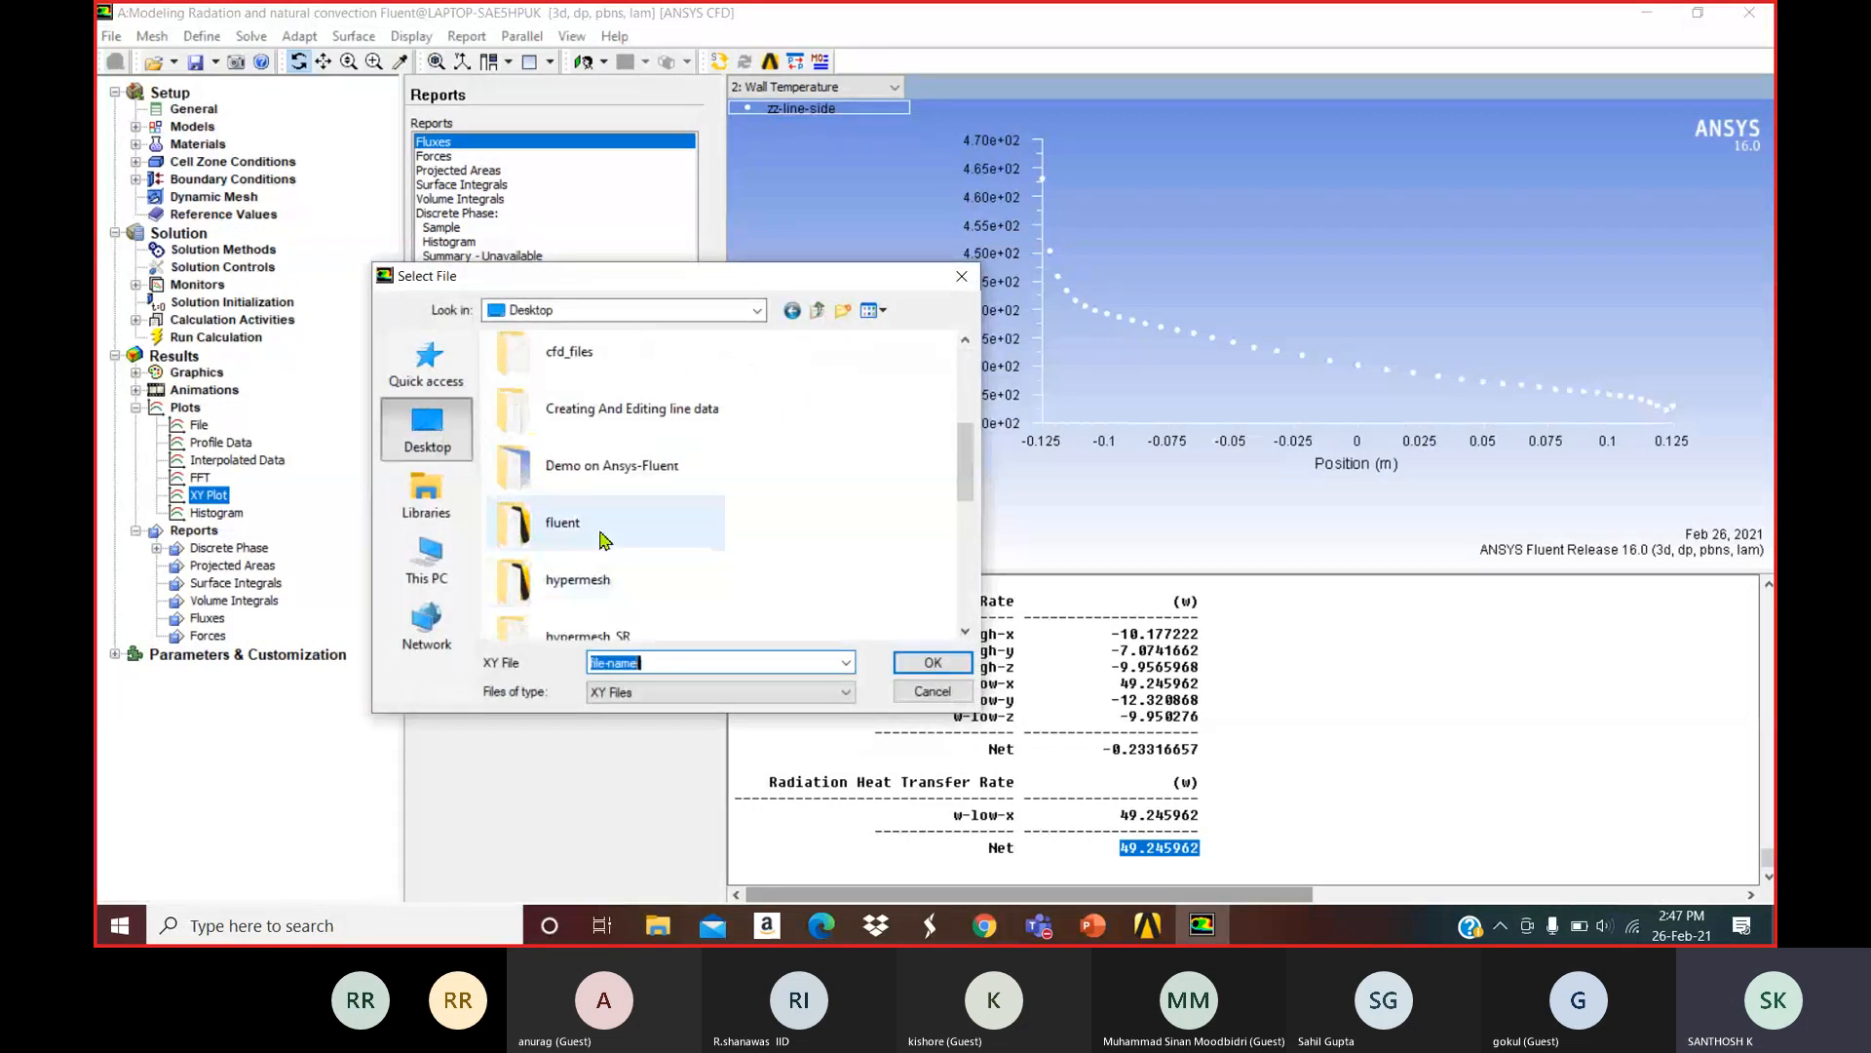
pyautogui.doubleClick(609, 516)
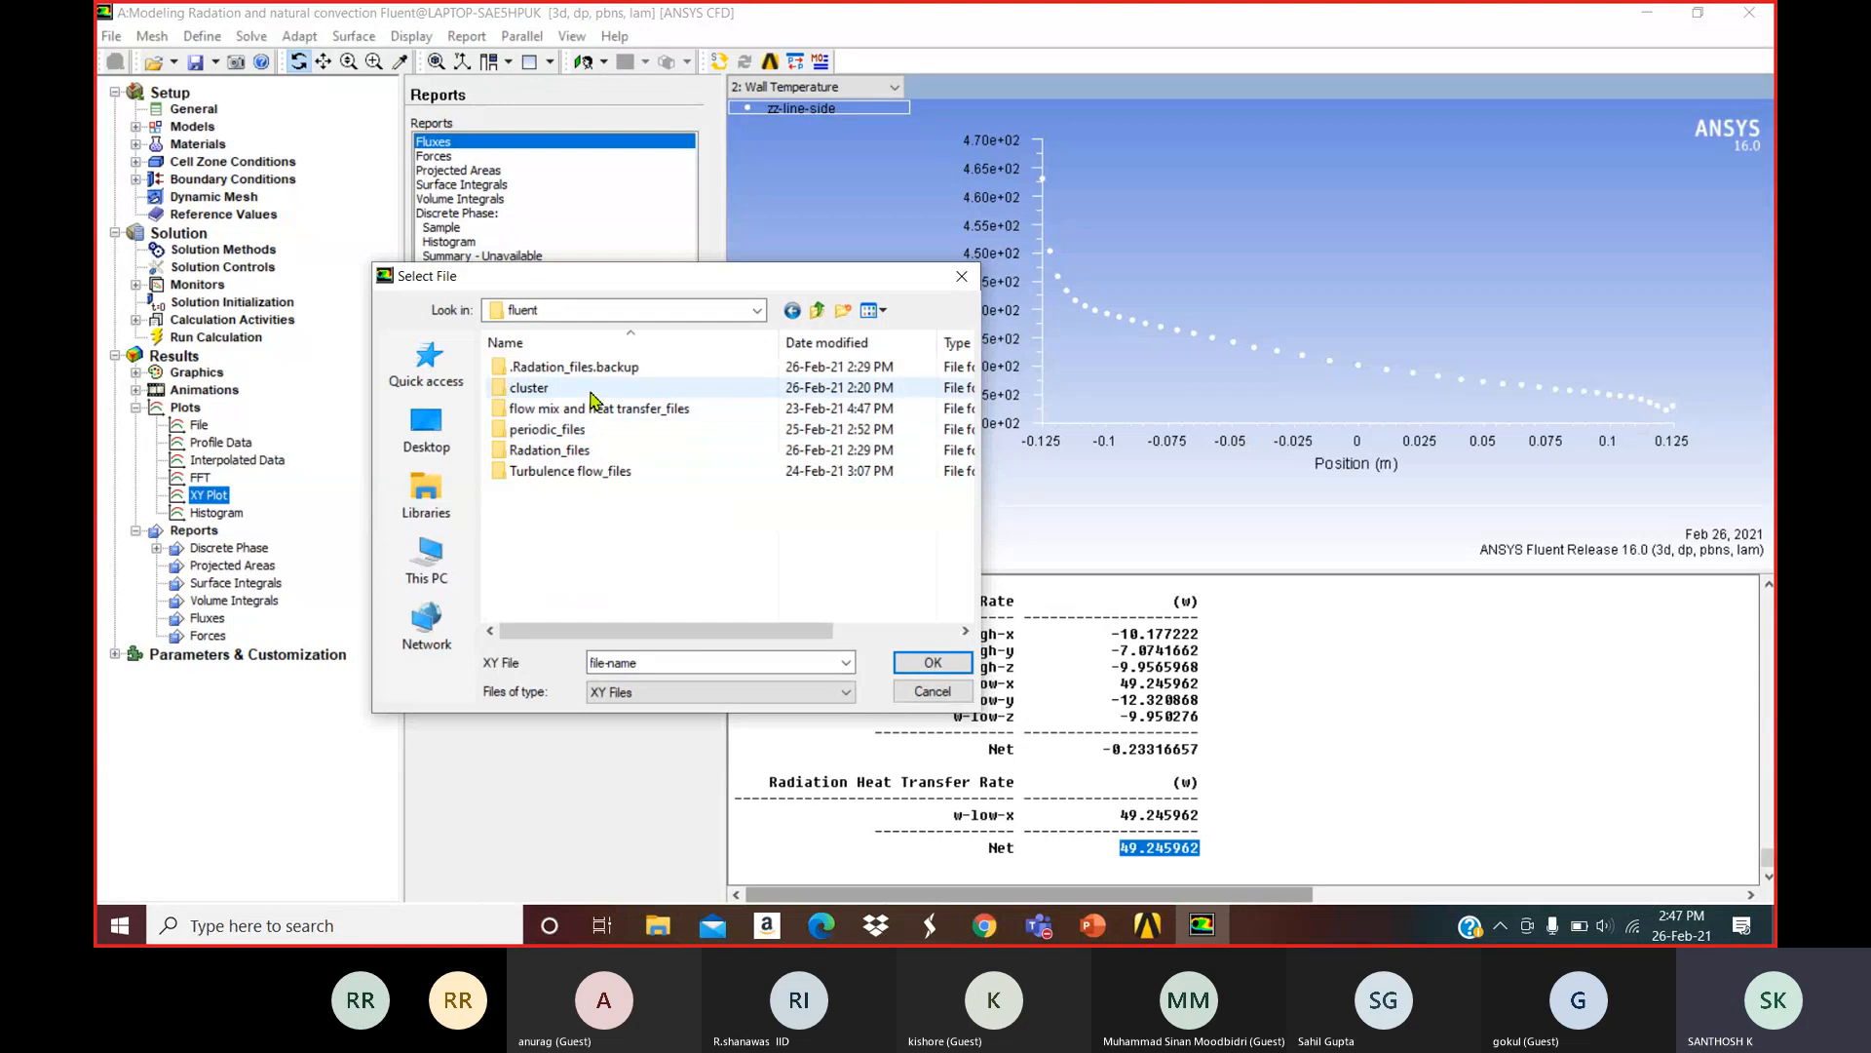
pyautogui.doubleClick(591, 390)
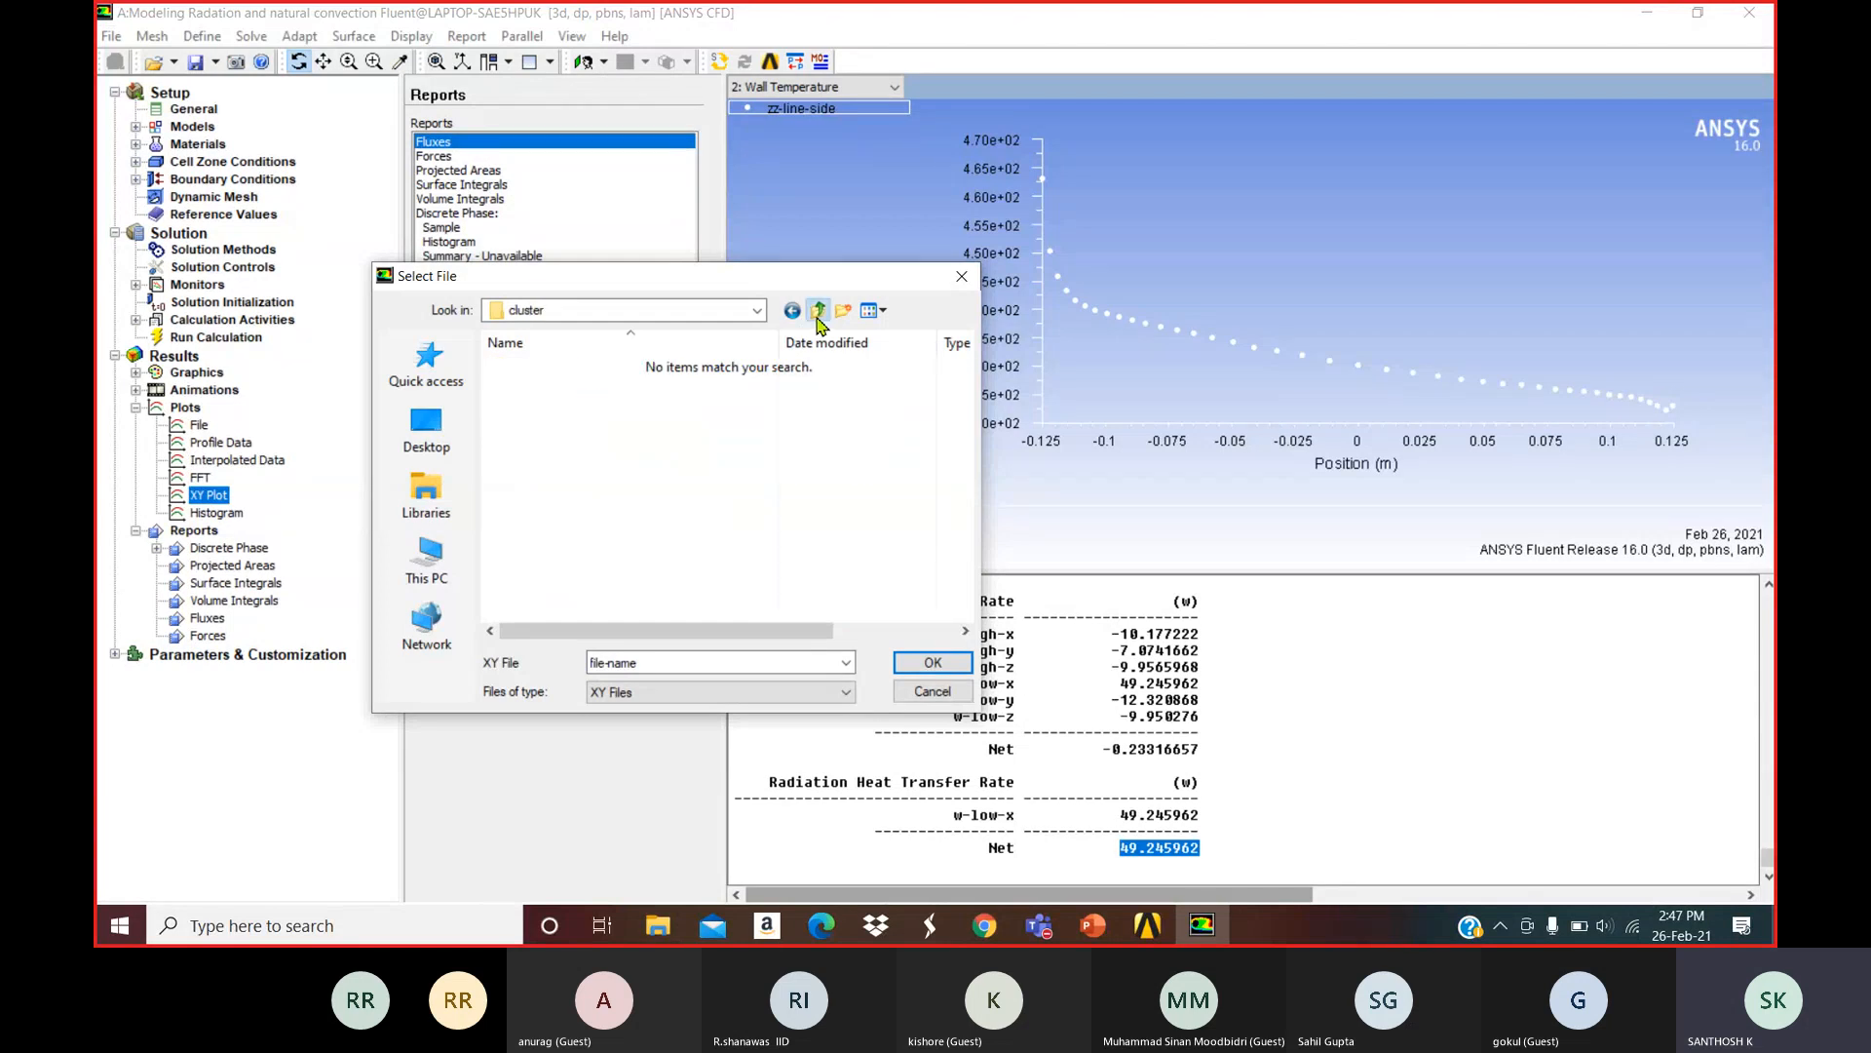
pyautogui.click(817, 310)
pyautogui.click(843, 310)
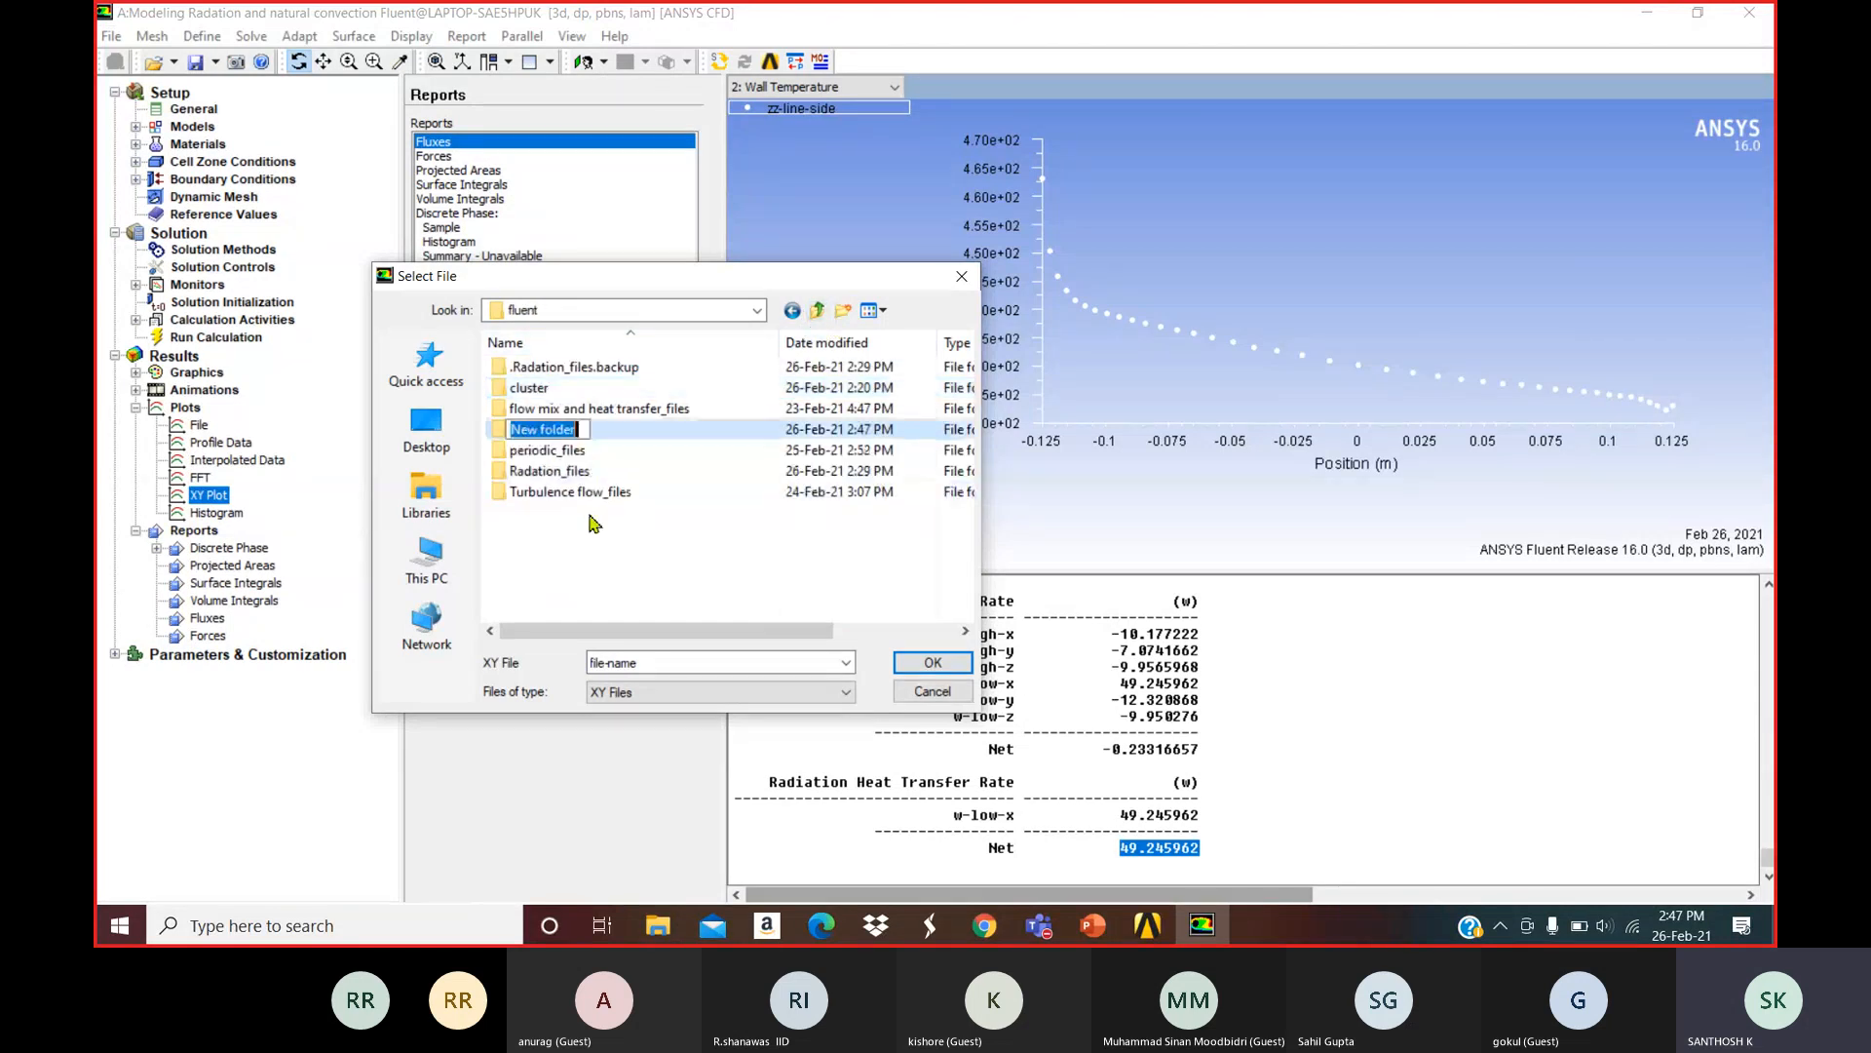
pyautogui.write('gr')
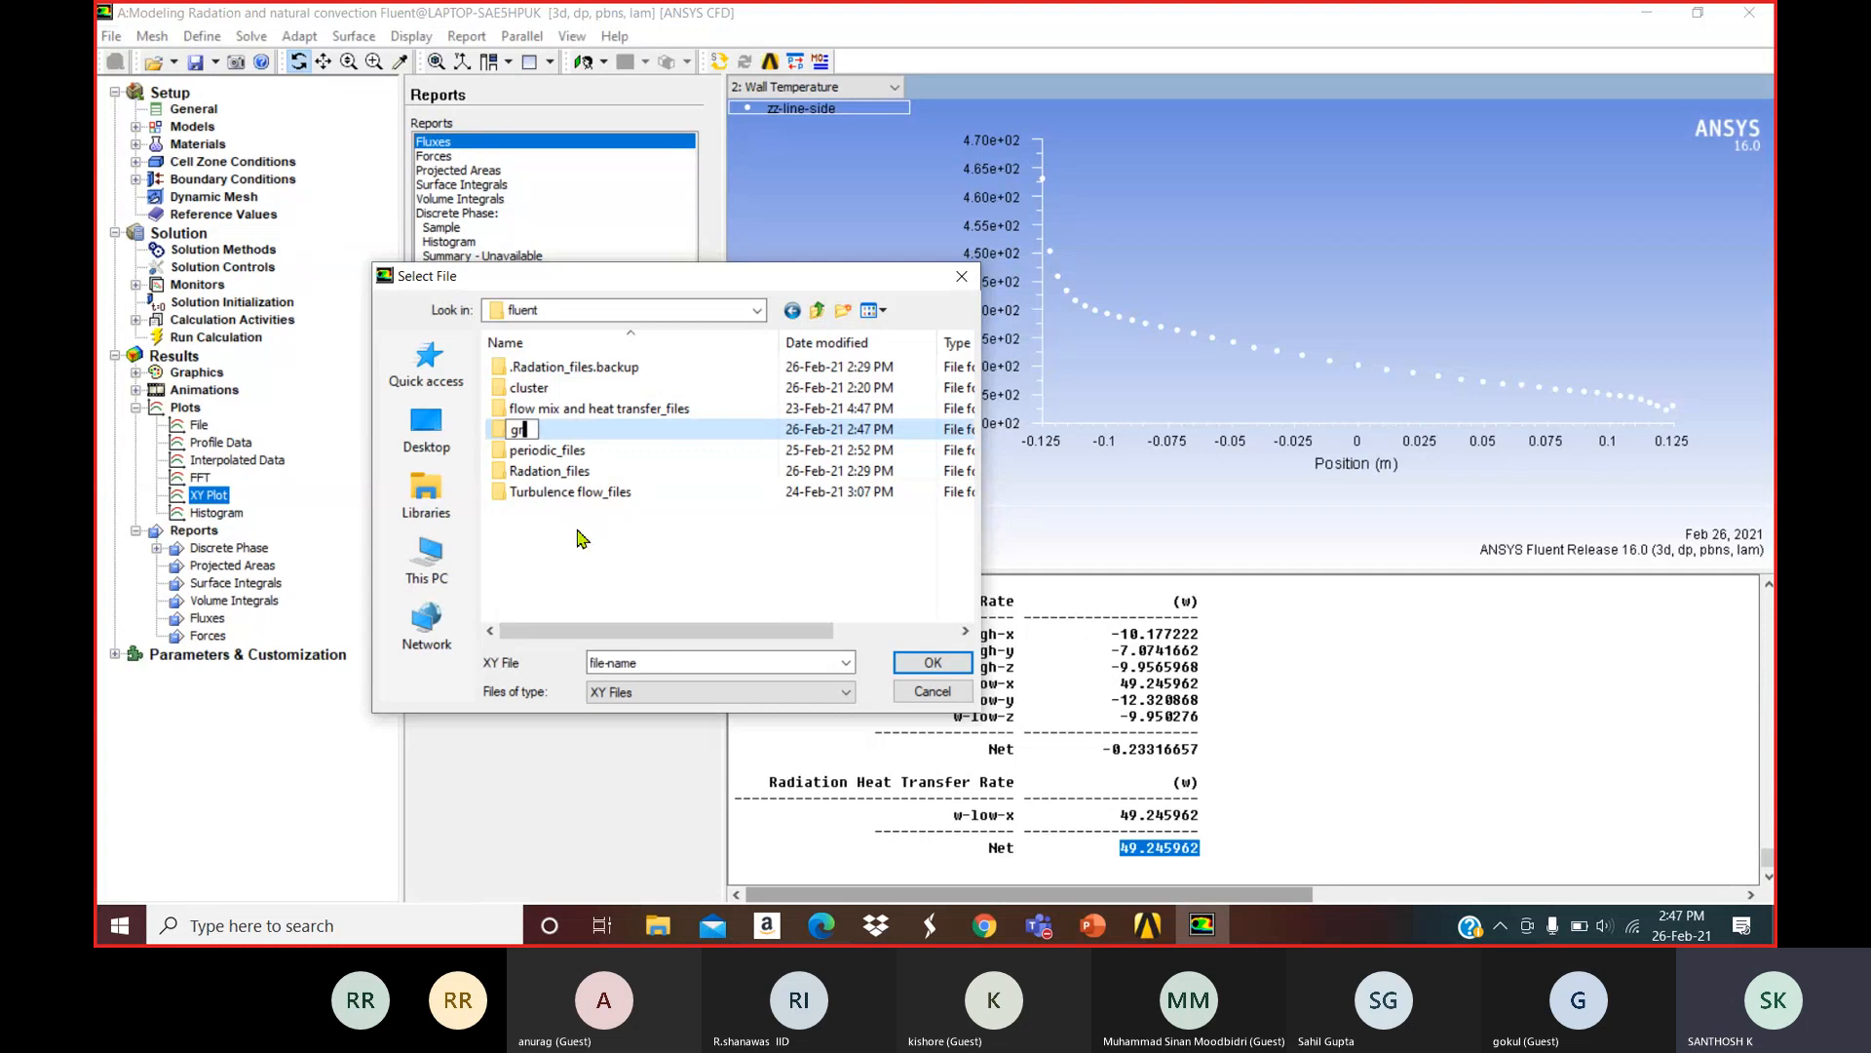
pyautogui.write('aph')
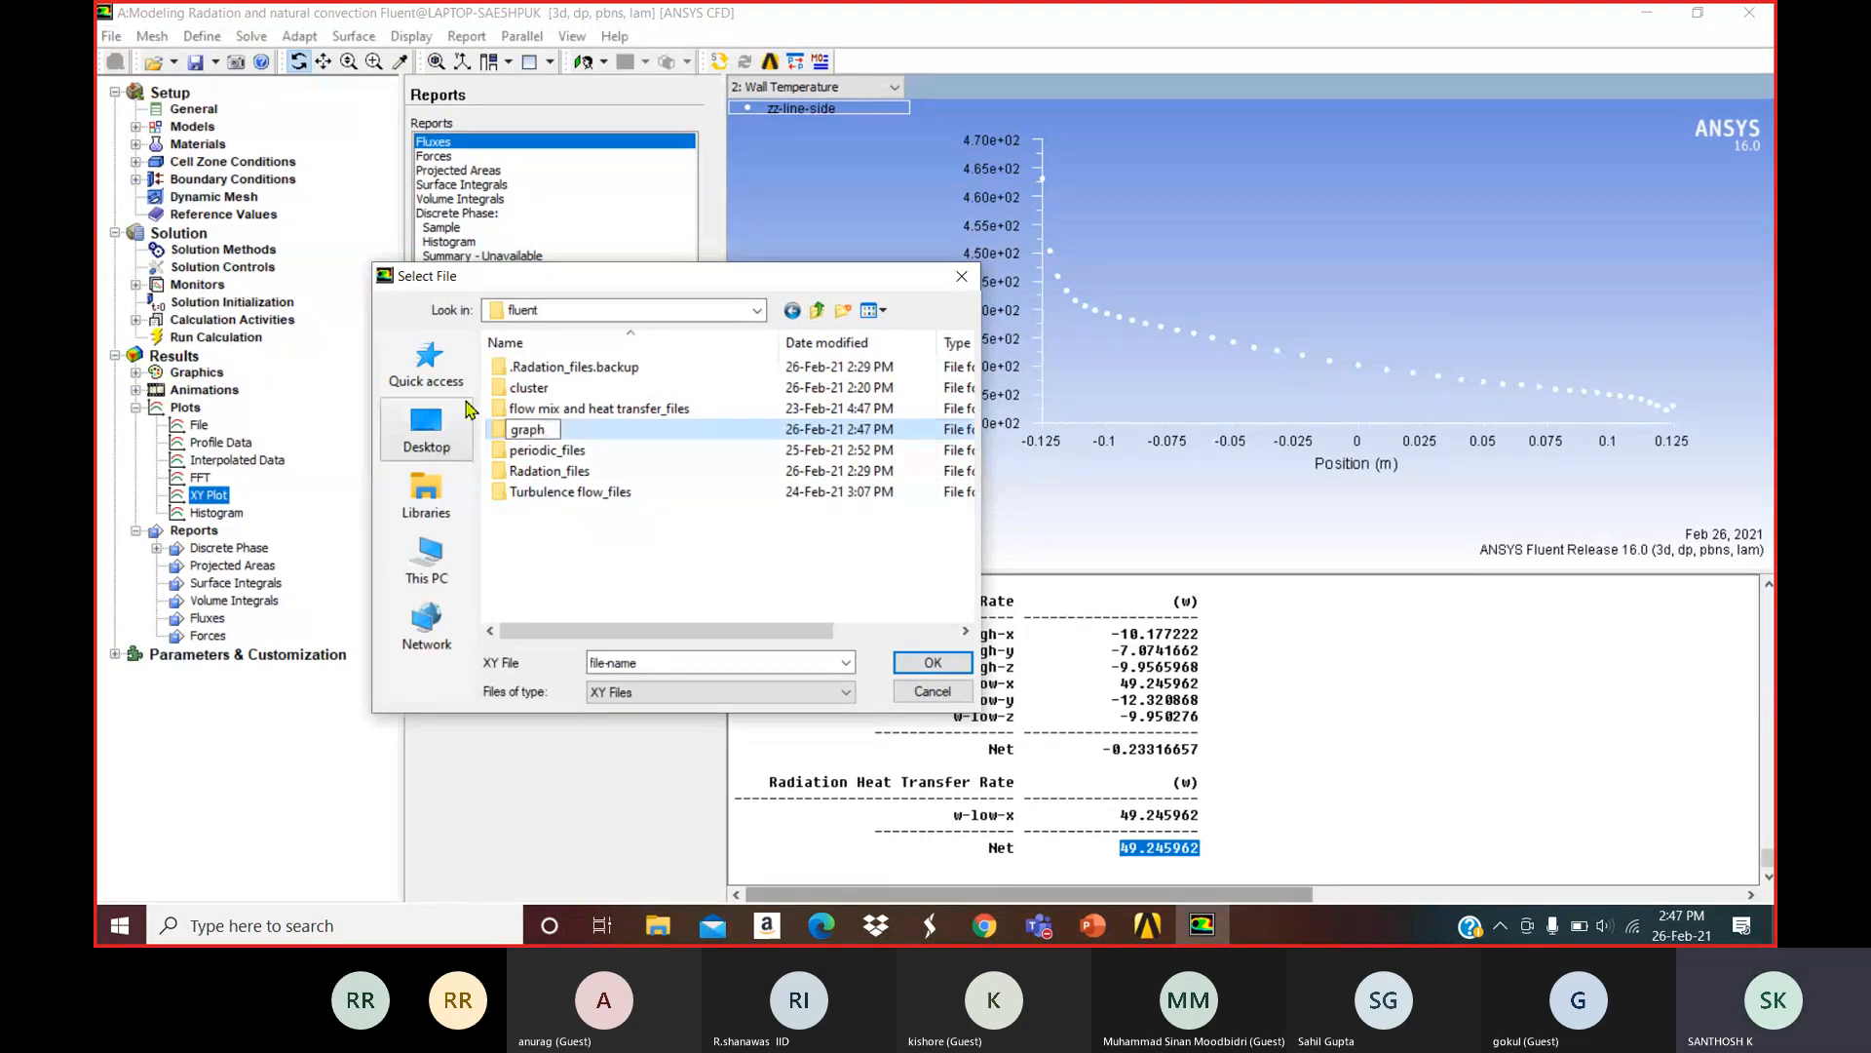
pyautogui.doubleClick(599, 439)
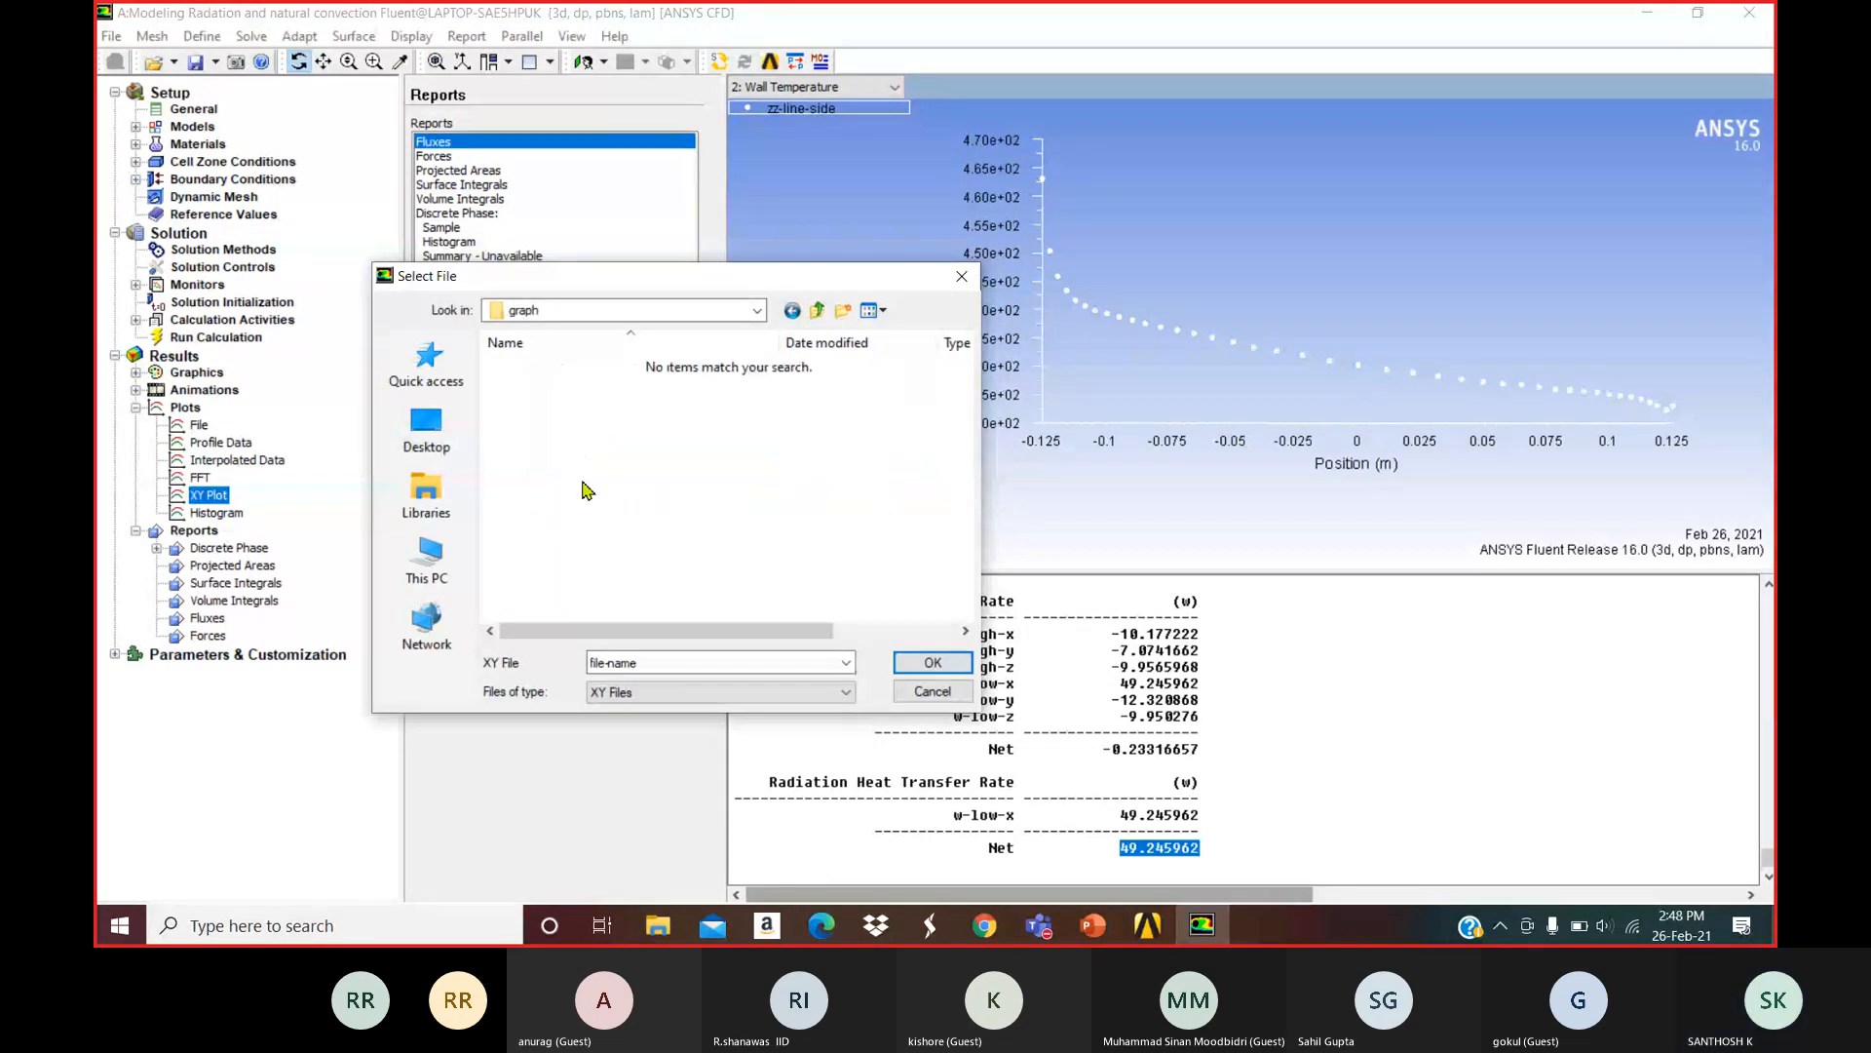
# Write the zz-line-side wall temperature data to the file cluster_1_temp and close the XY plot setup.
pyautogui.click(666, 668)
pyautogui.moveTo(667, 668); pyautogui.dragTo(588, 672)
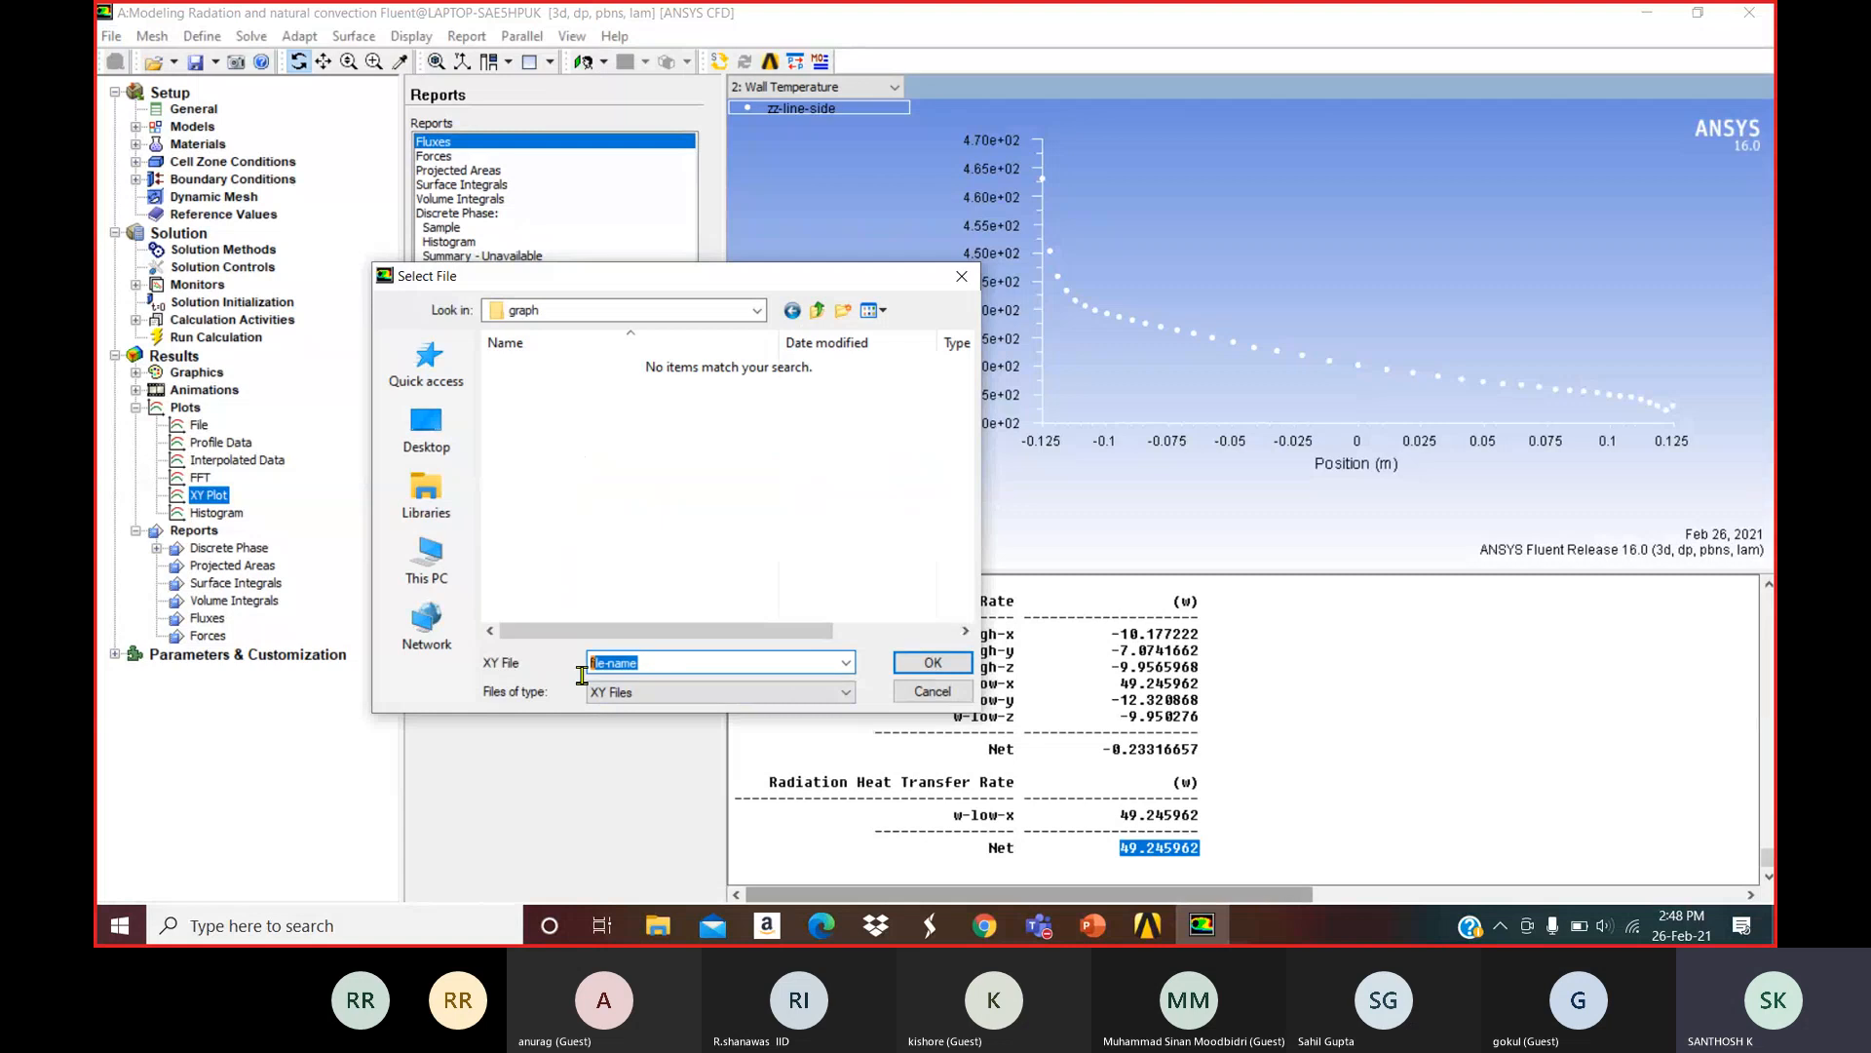
pyautogui.write('cluster_1')
pyautogui.write('temp')
pyautogui.click(929, 664)
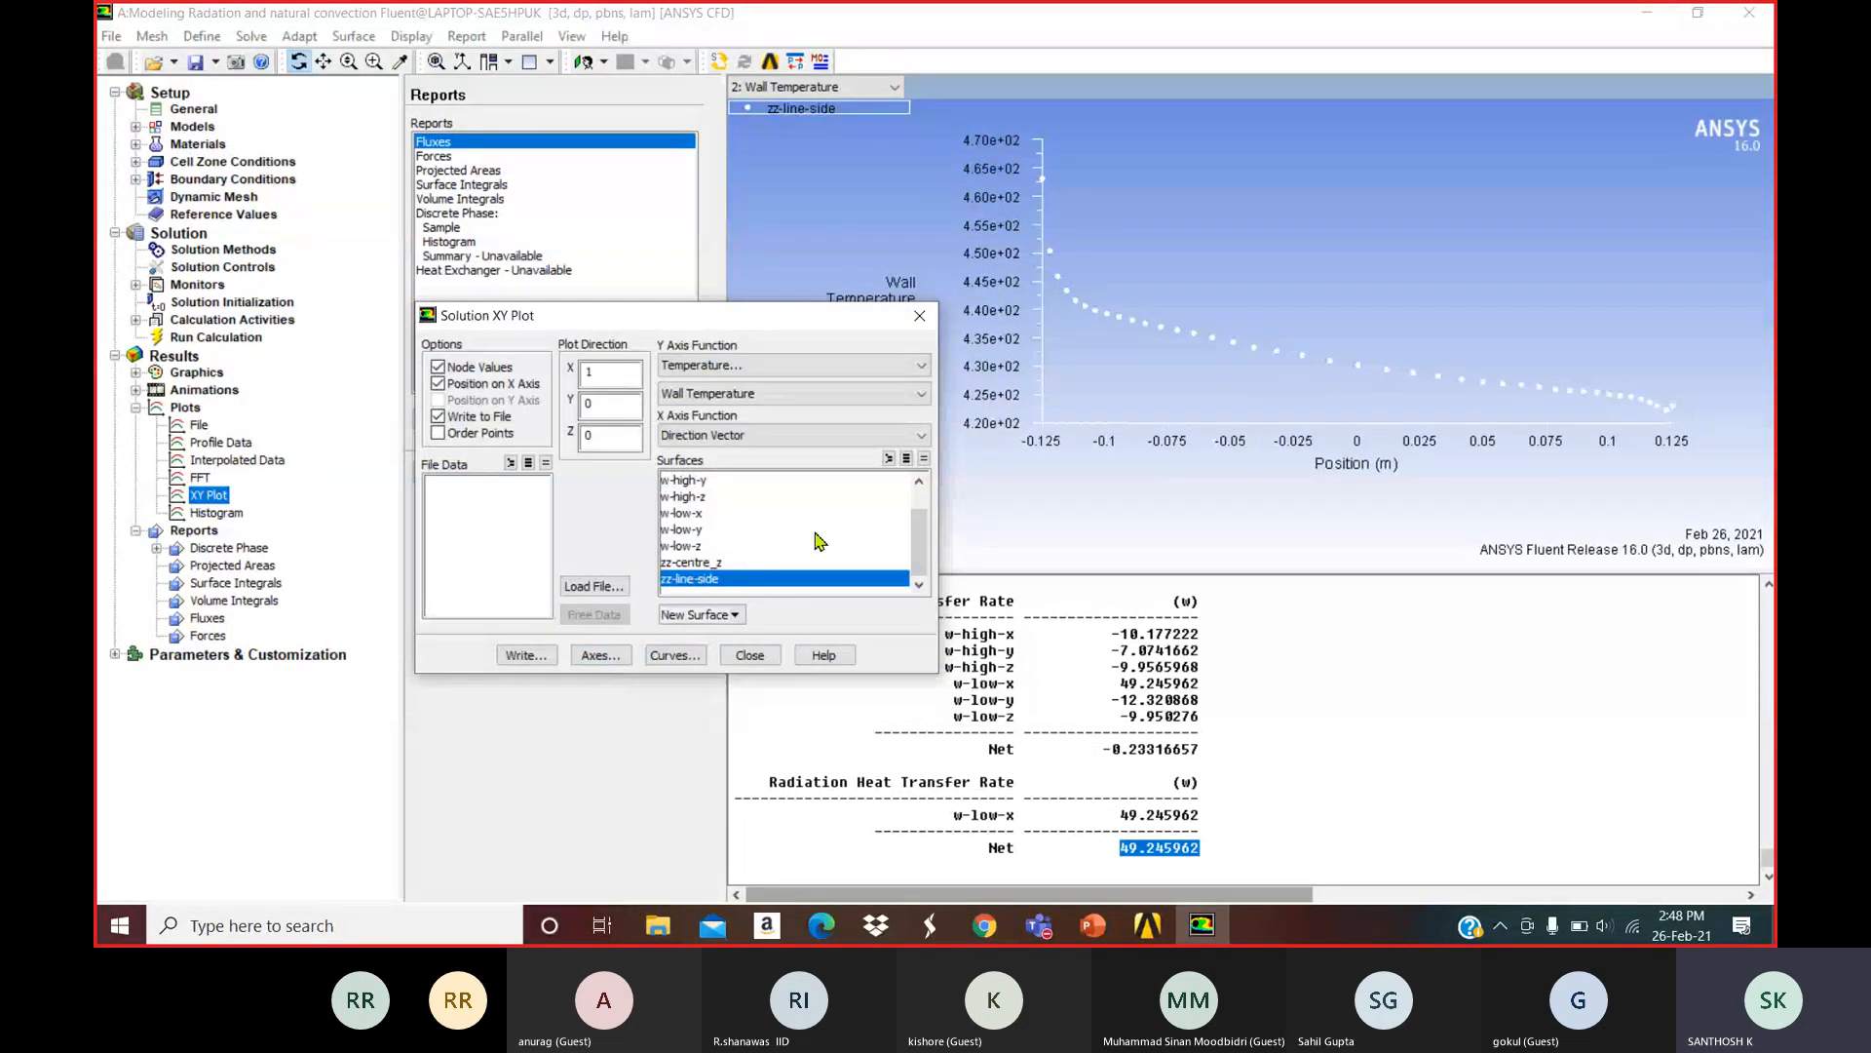
pyautogui.click(918, 318)
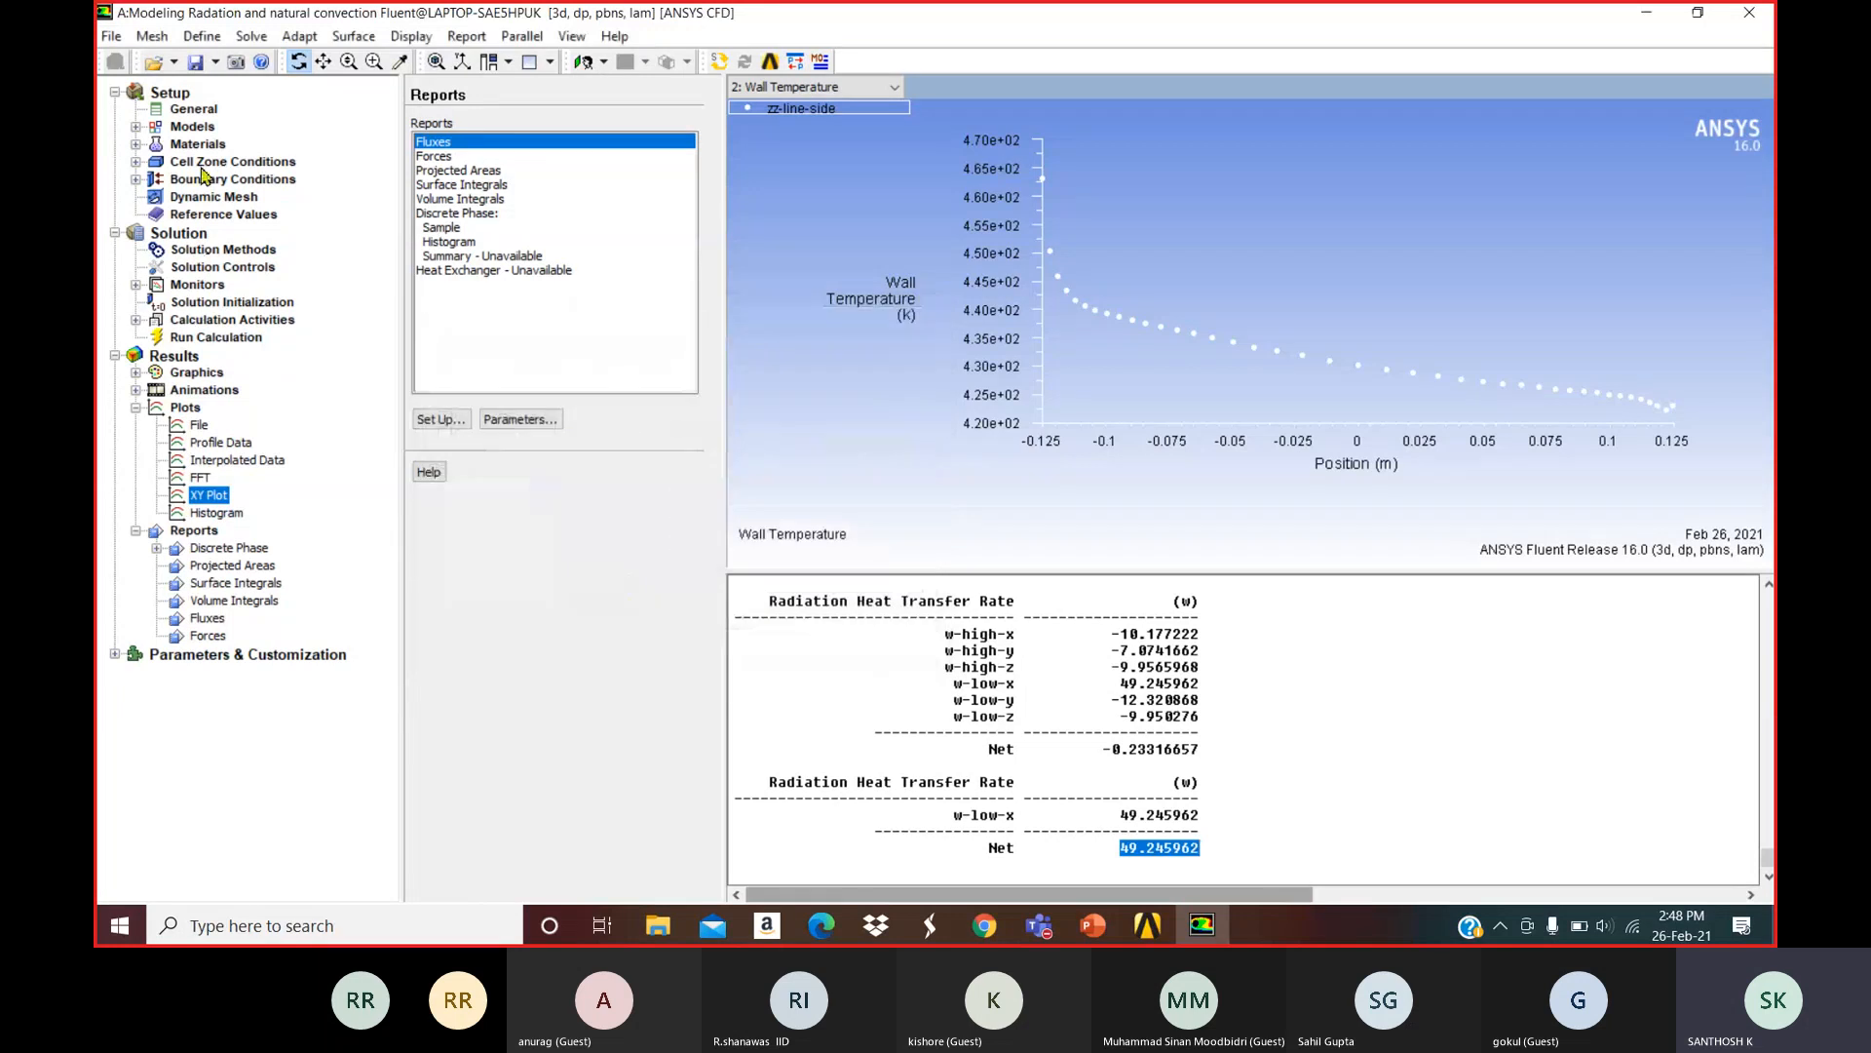
# Set the faces per surface cluster for flow boundary zones to 10 in the surface-to-surface radiation model's view factor settings.
pyautogui.click(194, 128)
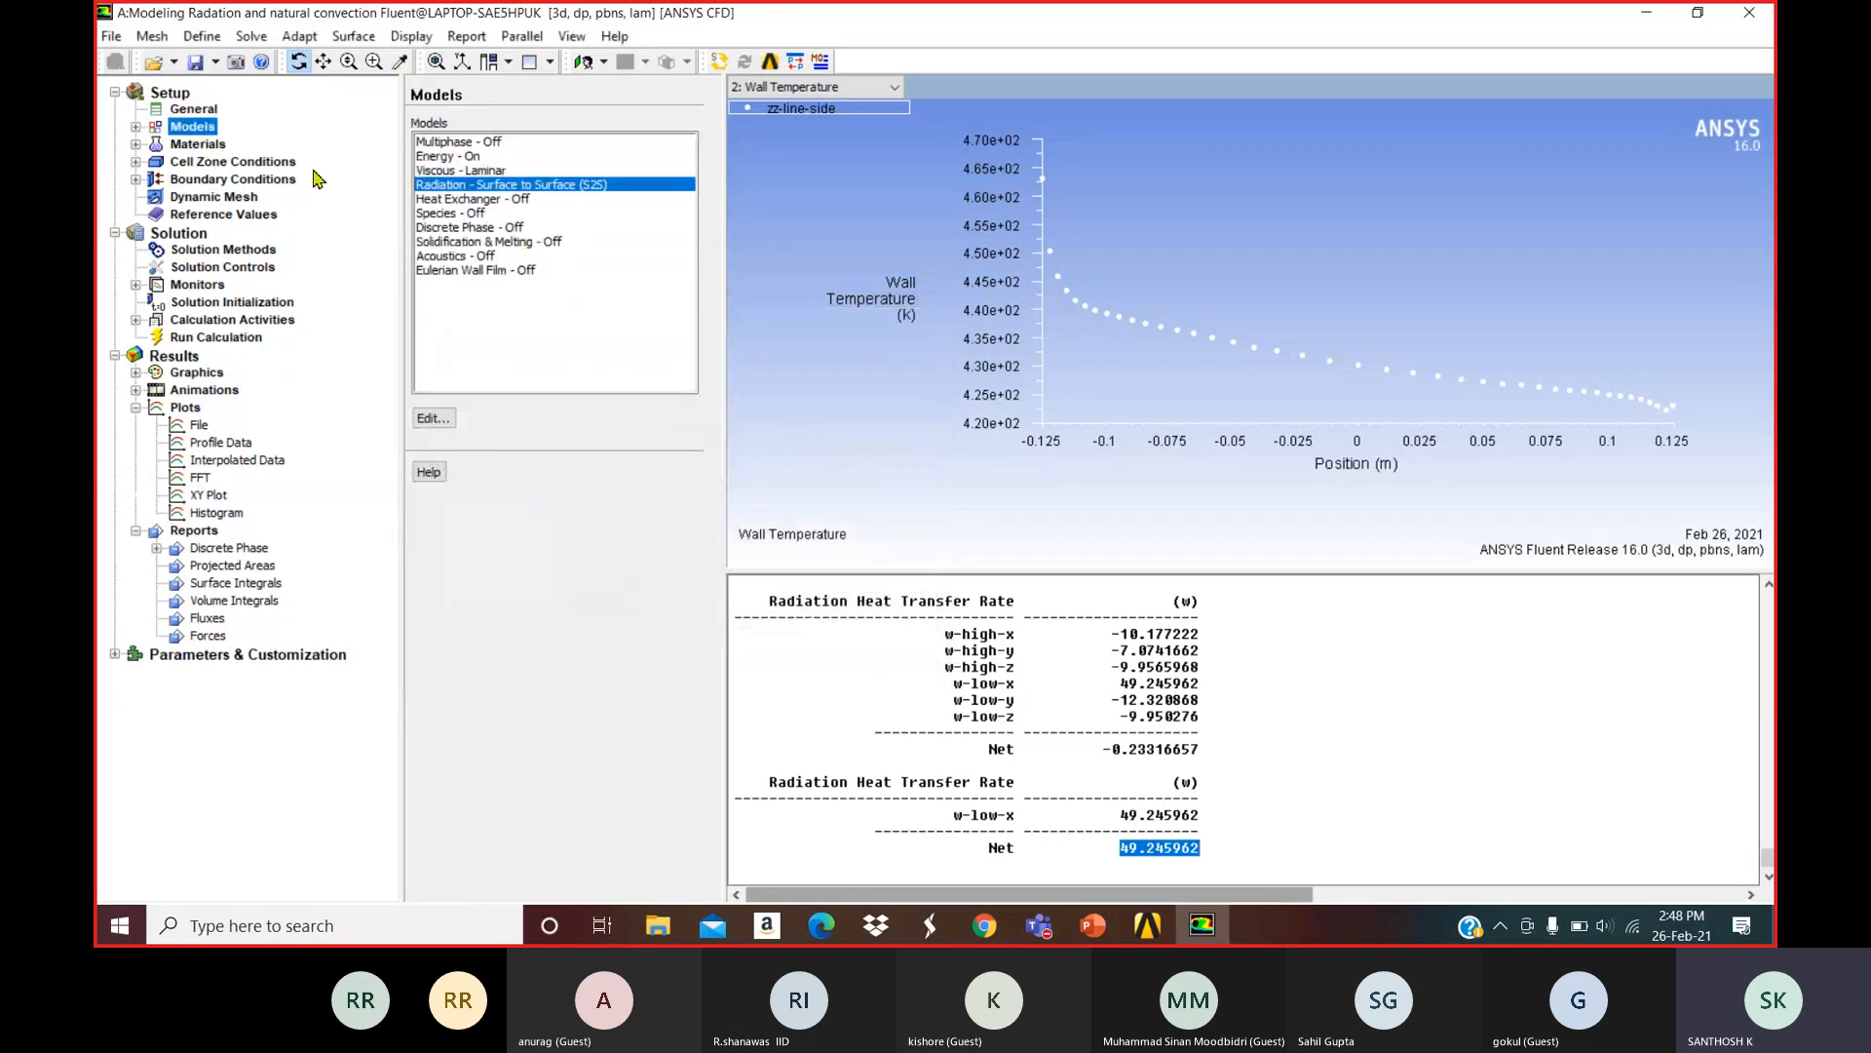
pyautogui.doubleClick(454, 184)
pyautogui.click(762, 413)
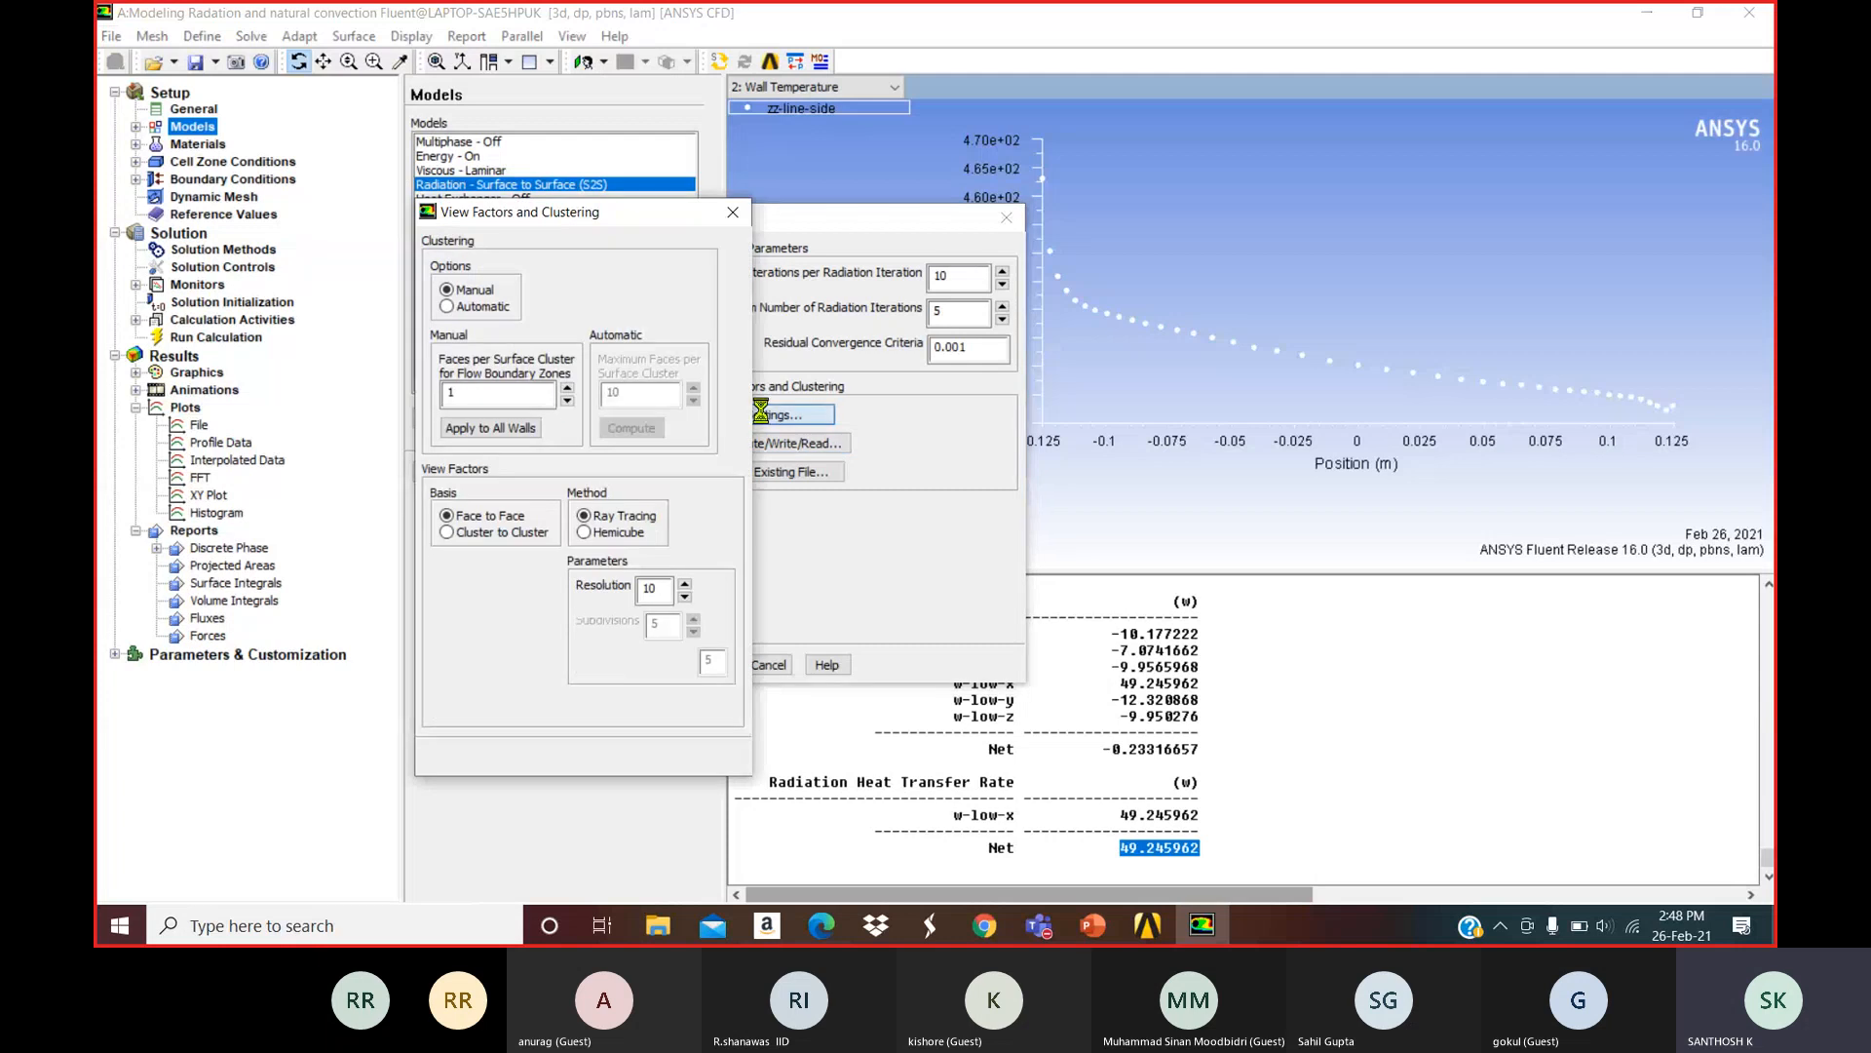
pyautogui.moveTo(506, 399); pyautogui.dragTo(431, 397)
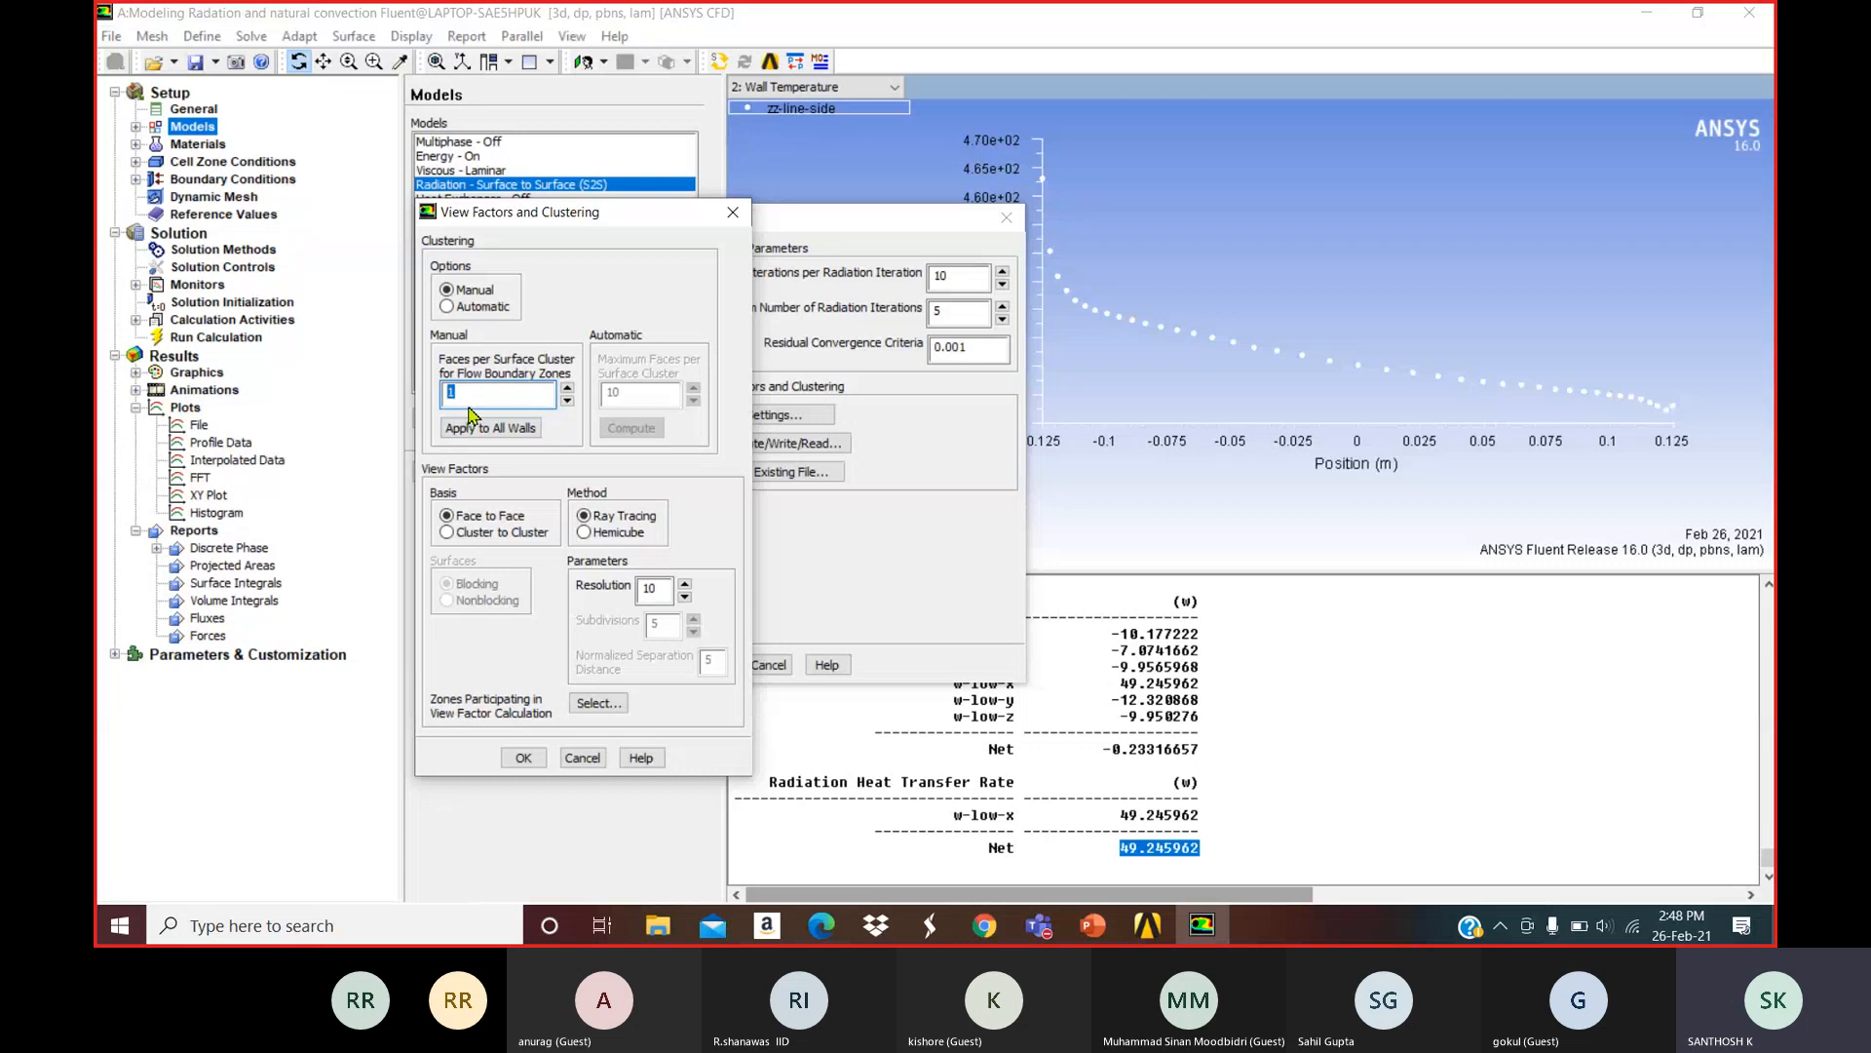
pyautogui.click(474, 394)
pyautogui.write('0')
pyautogui.click(524, 757)
pyautogui.click(709, 664)
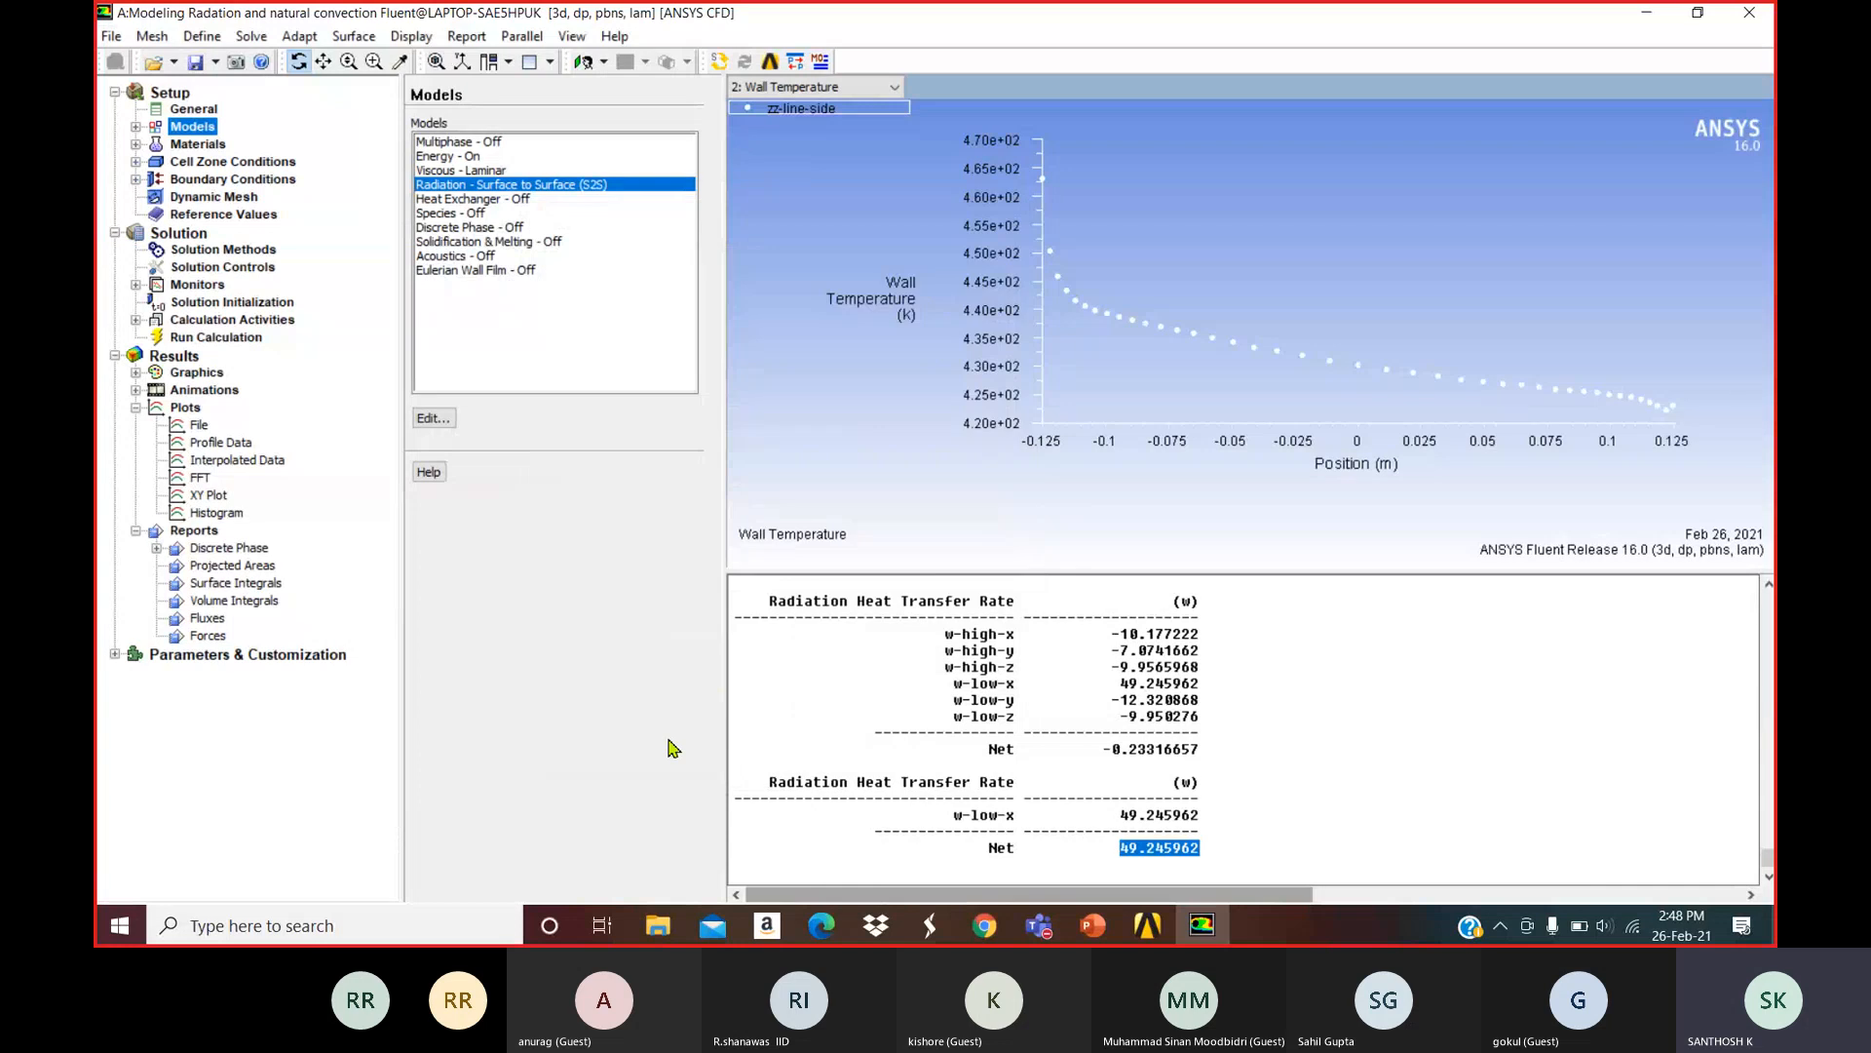
pyautogui.click(229, 338)
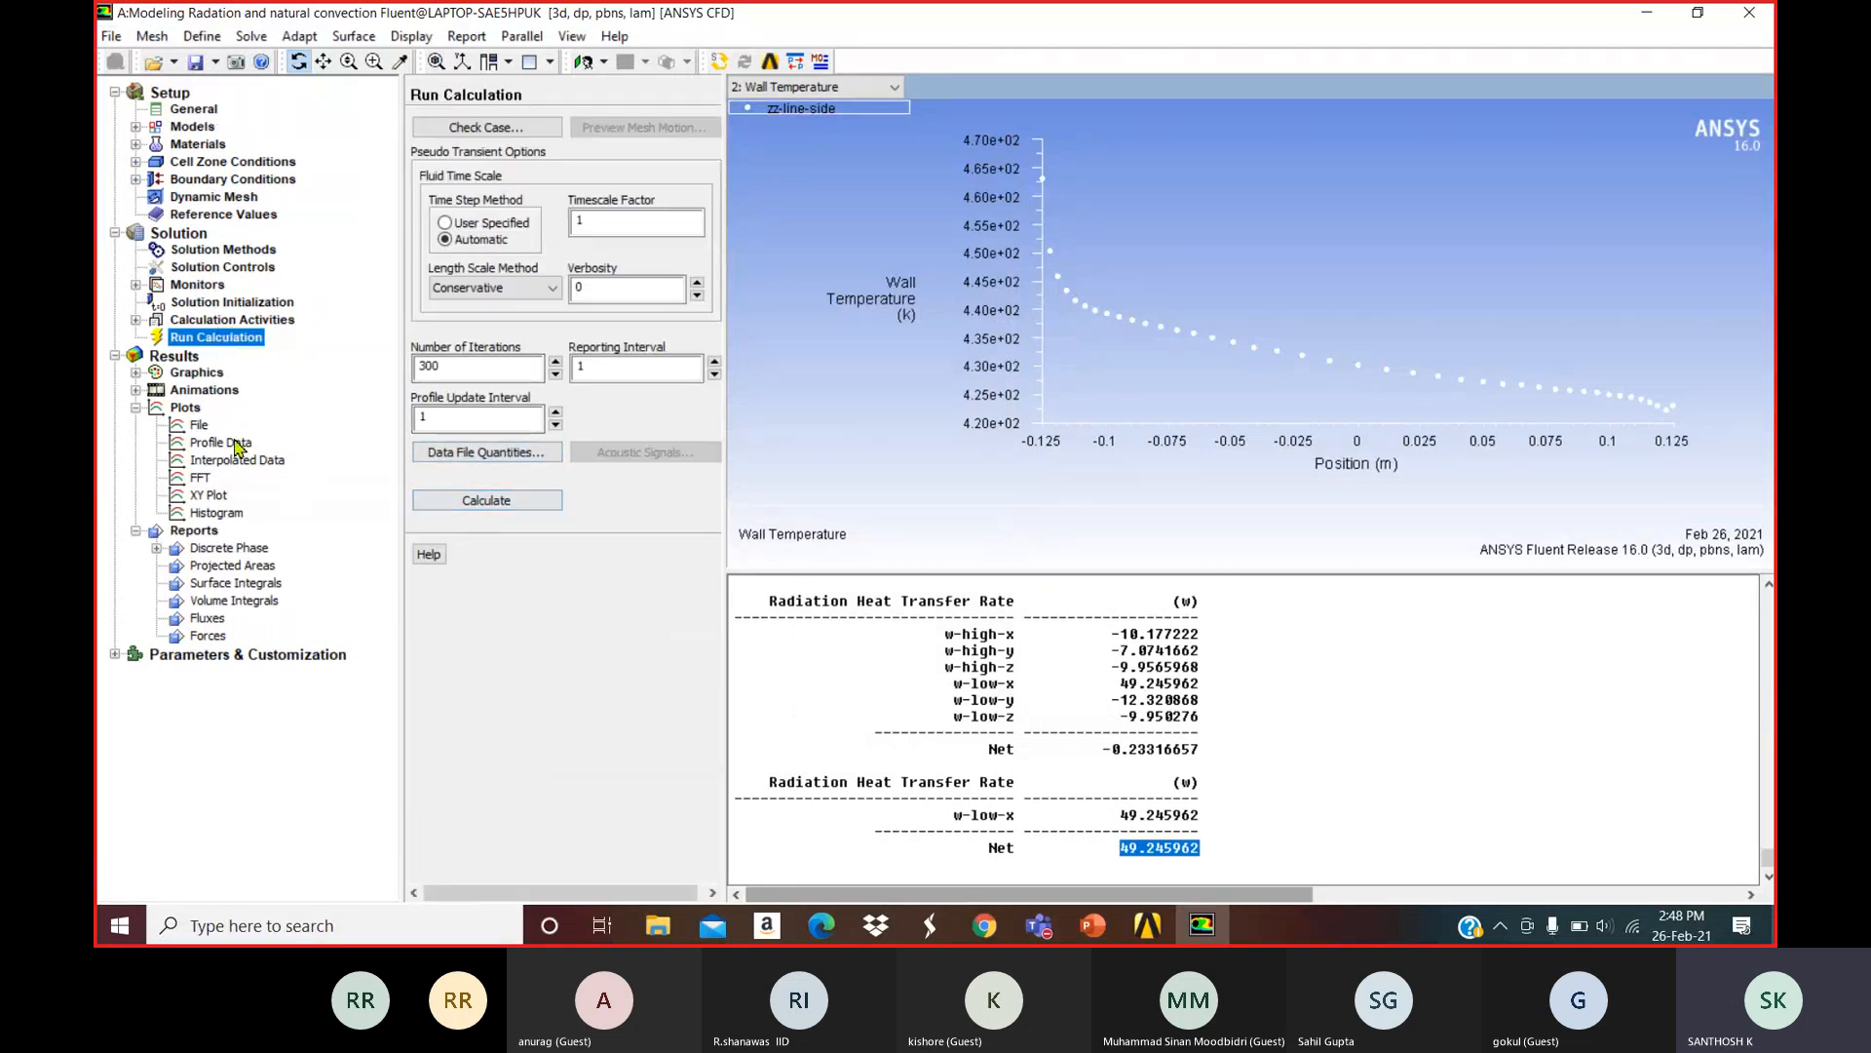
pyautogui.click(210, 495)
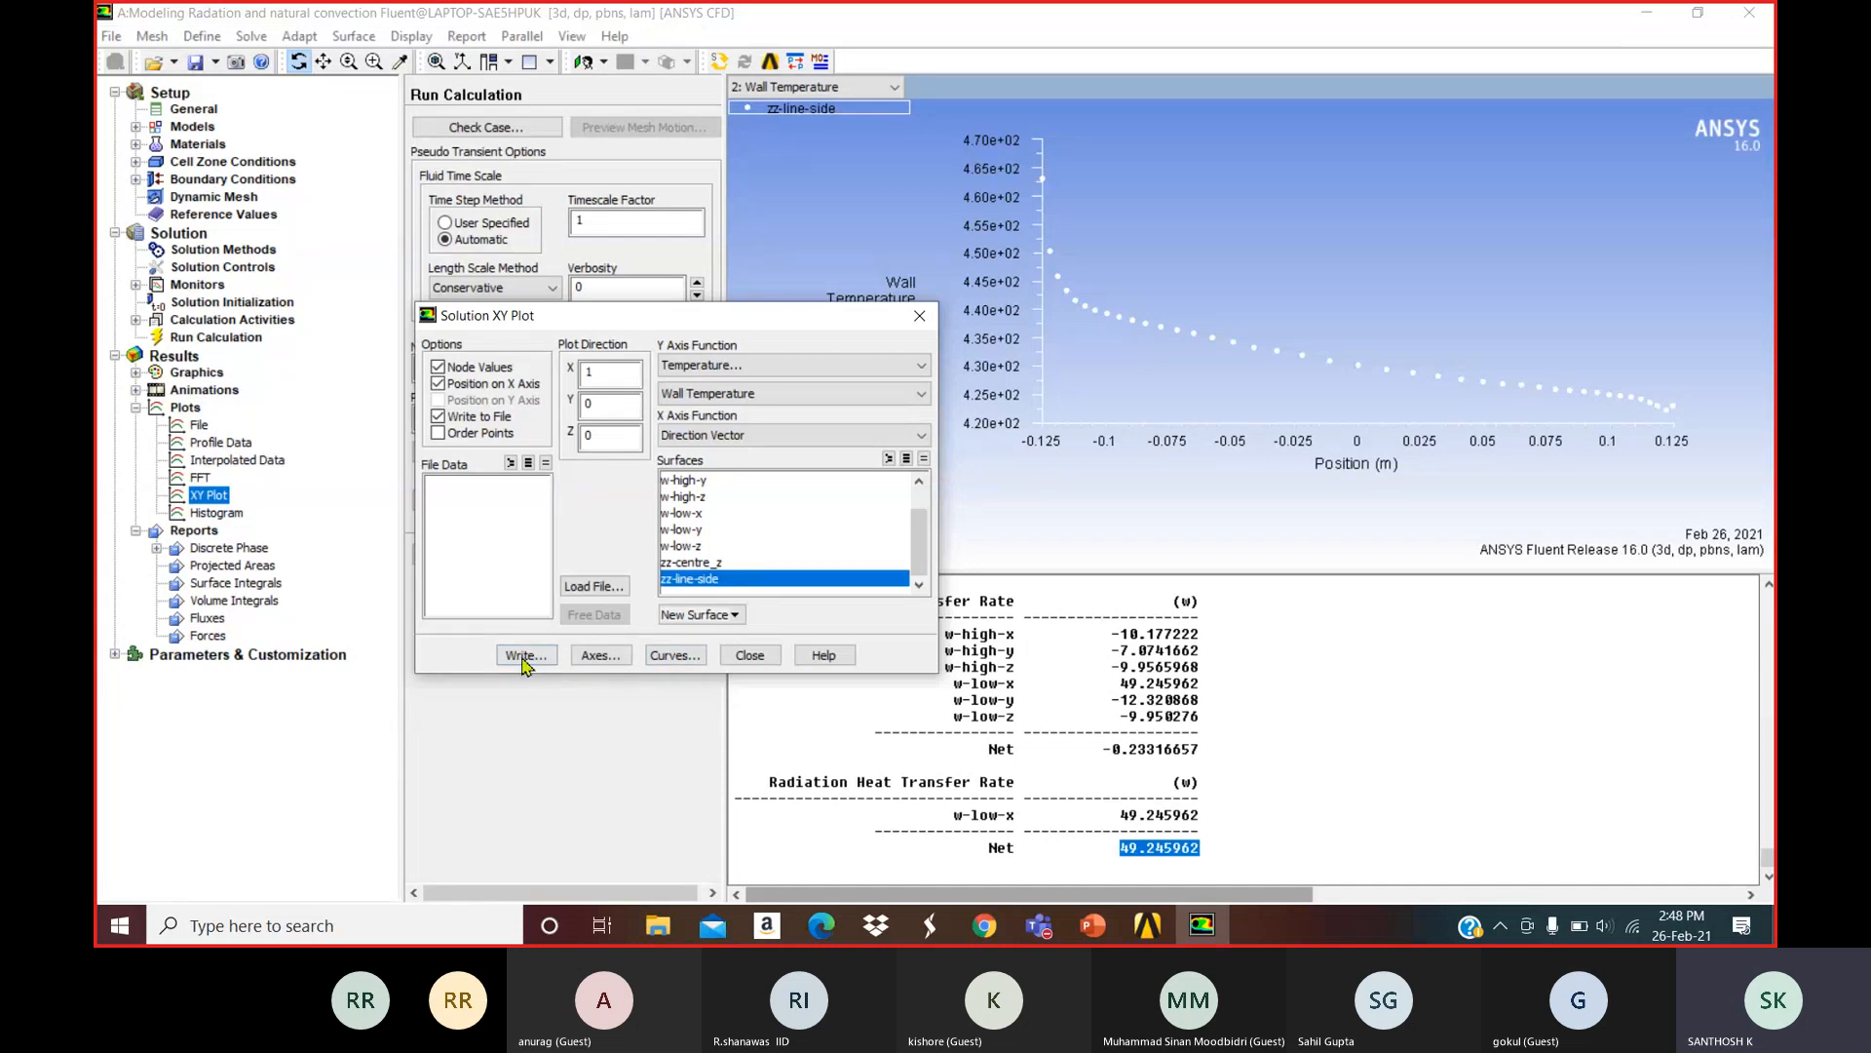
pyautogui.click(919, 315)
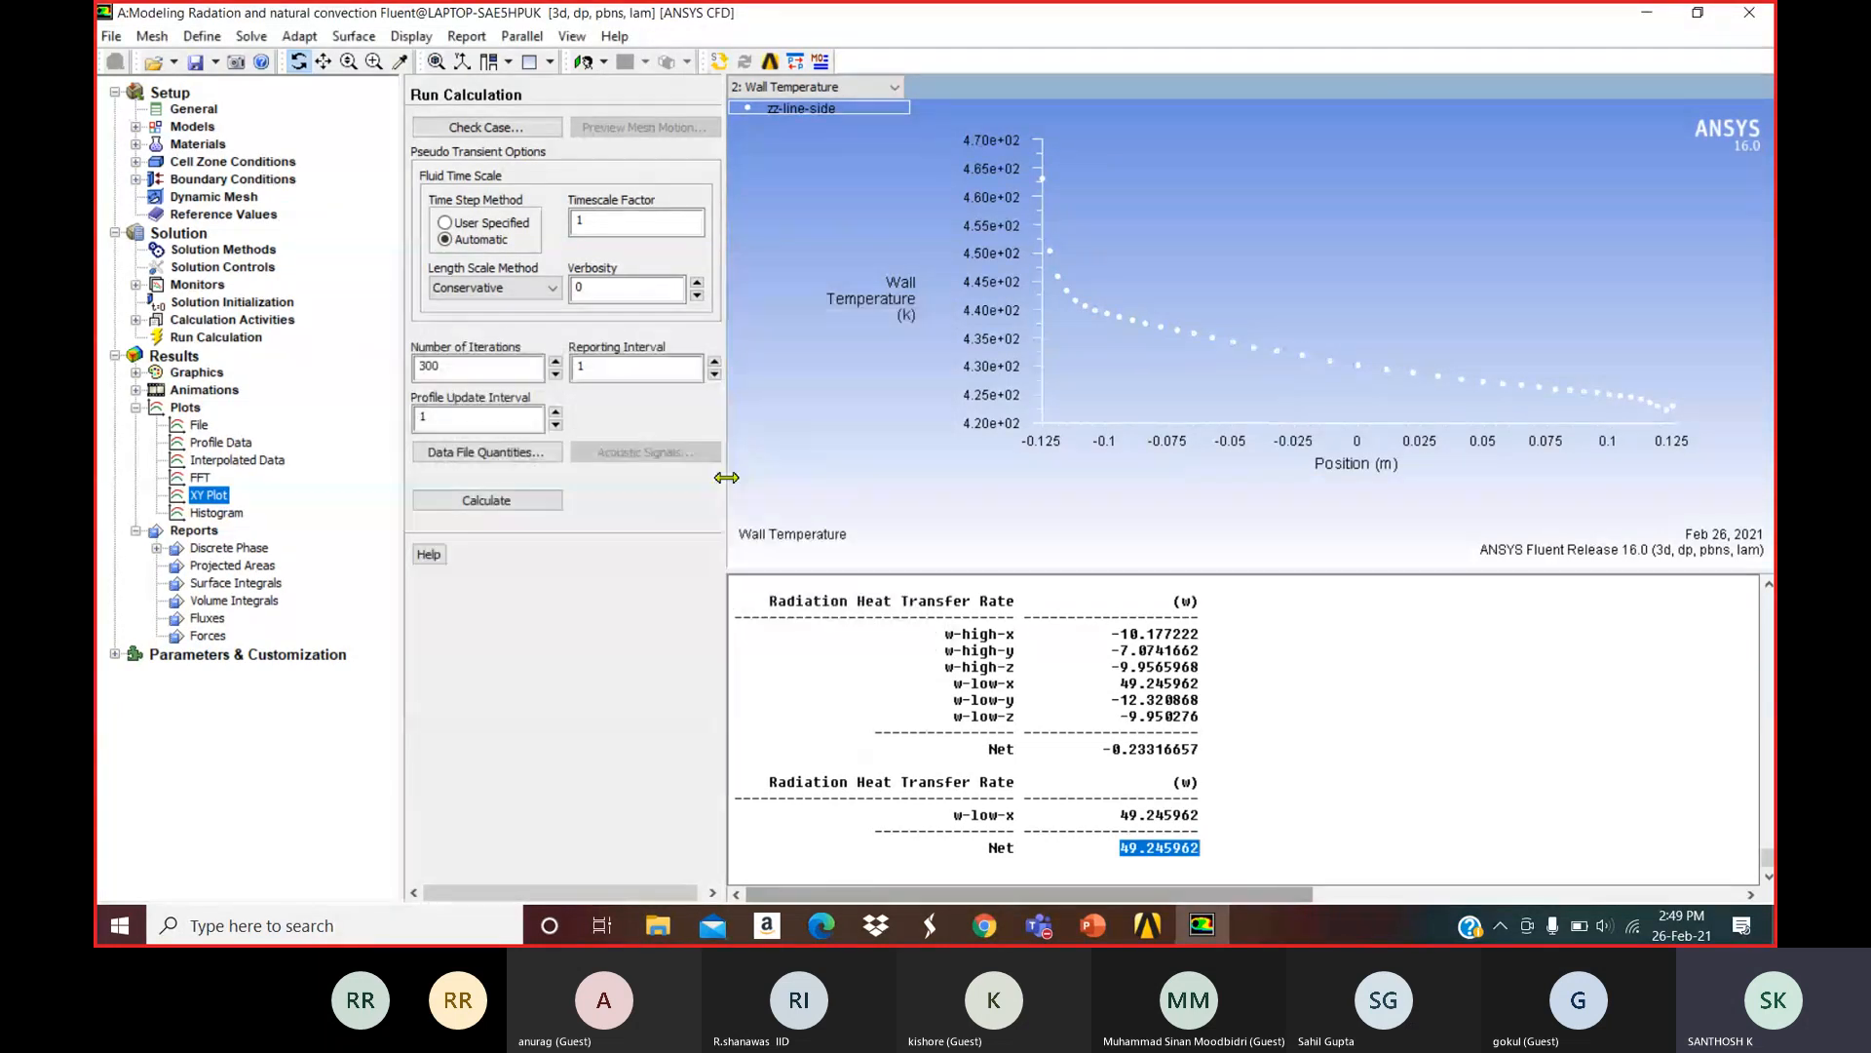
# Reopen the solution XY plot setup and replot the zz-line-side wall temperature with file writing turned off.
pyautogui.doubleClick(209, 497)
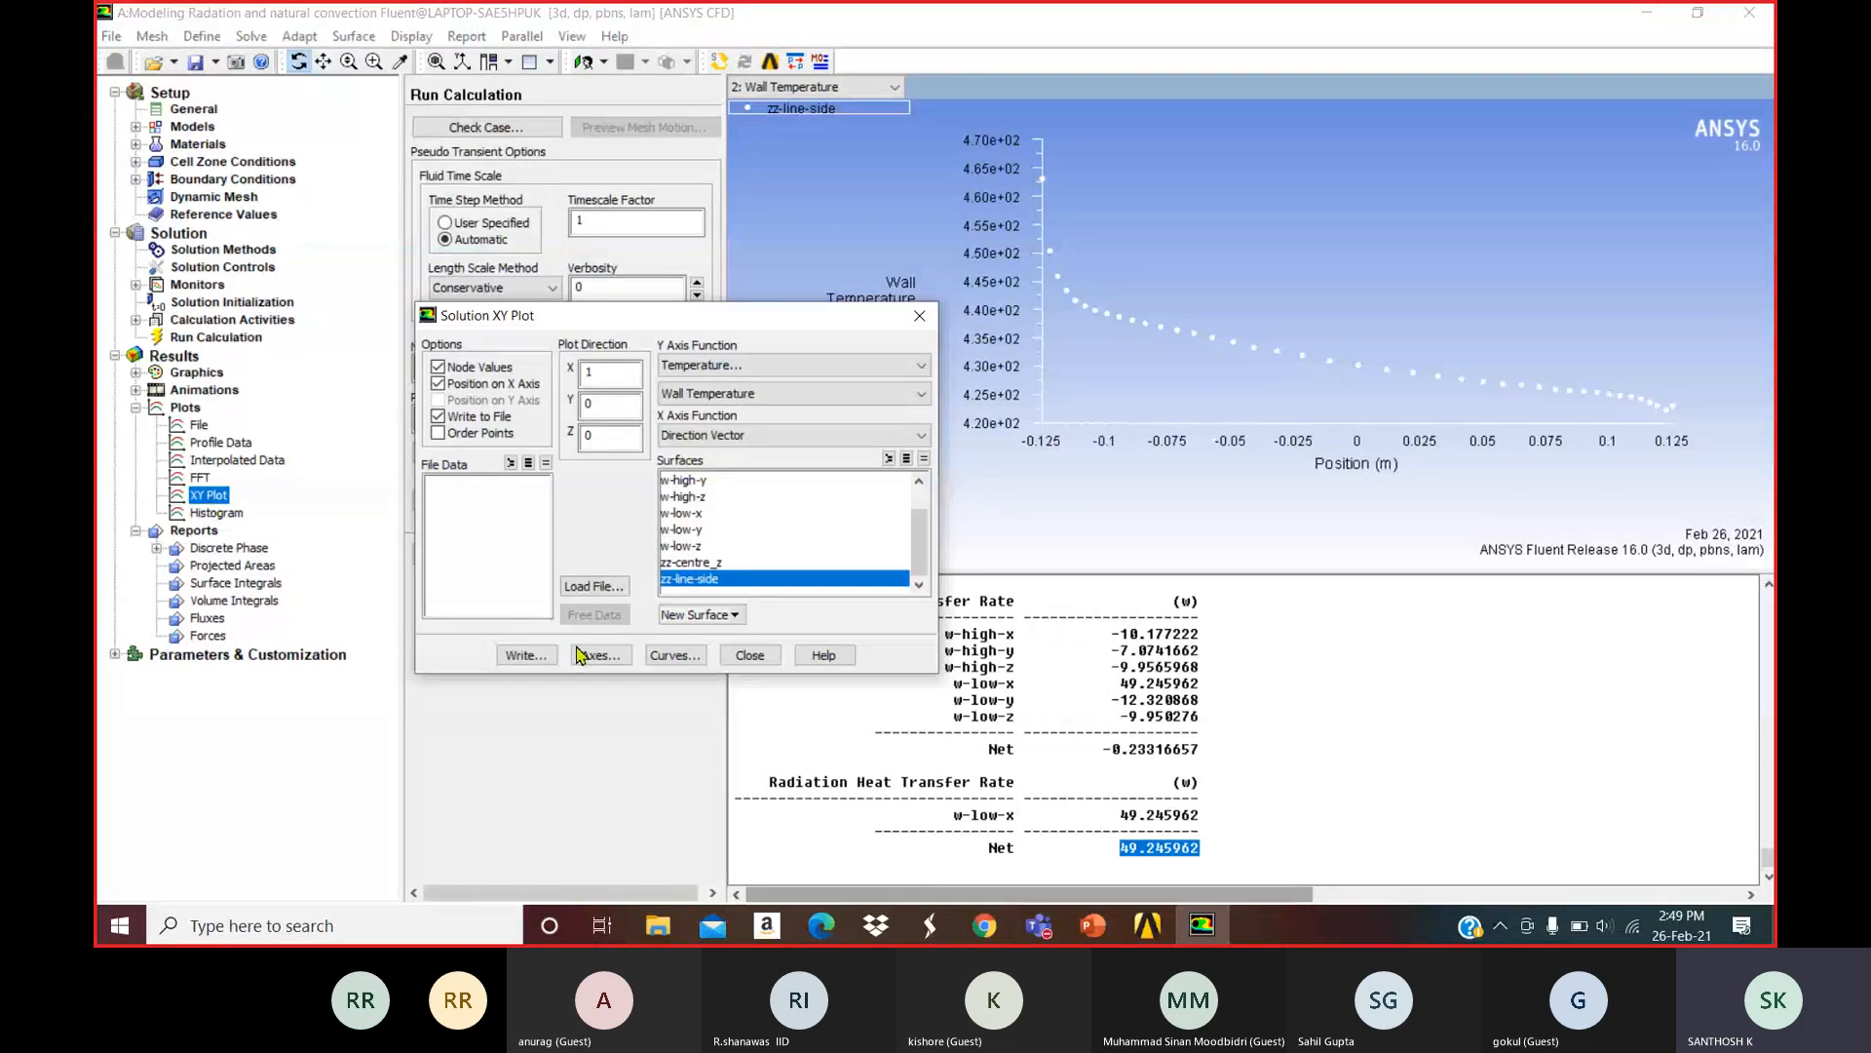
pyautogui.click(438, 416)
pyautogui.click(526, 655)
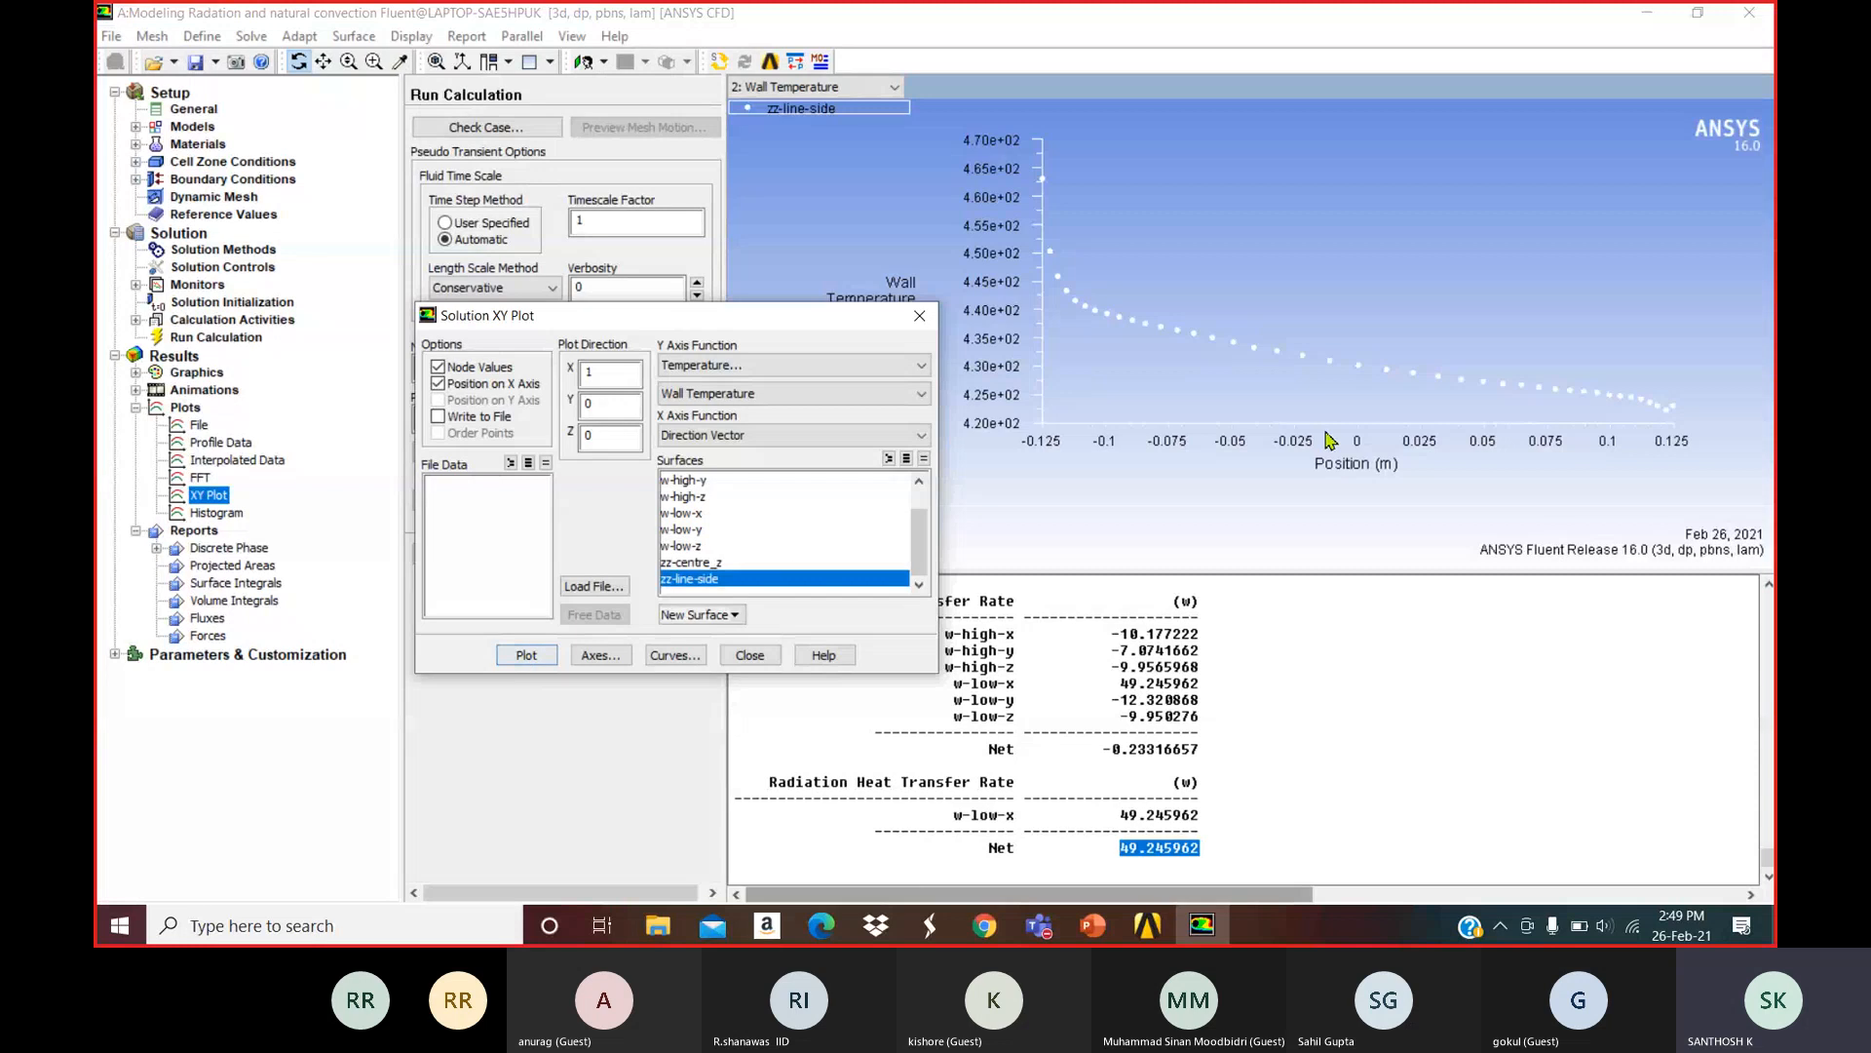
# Turn file writing back on and choose the graph folder inside the desktop's fluent folder as the XY file destination.
pyautogui.click(437, 416)
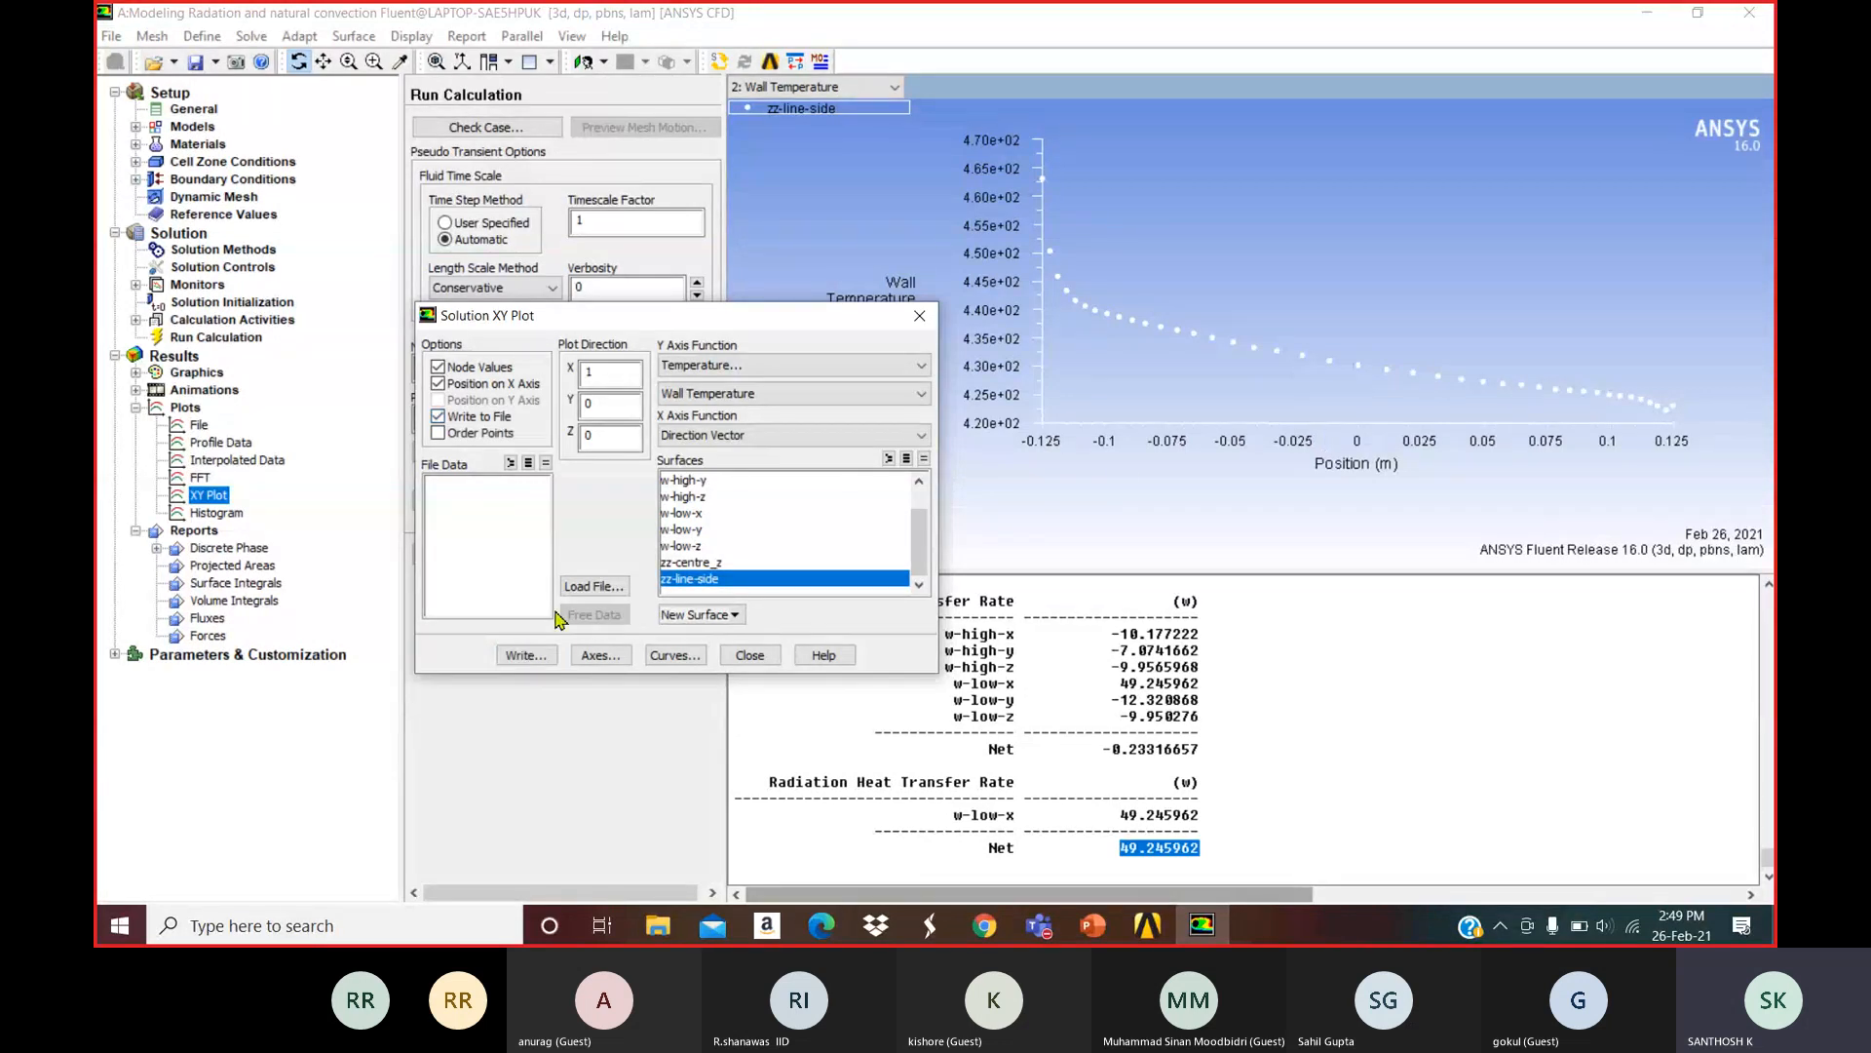
pyautogui.click(547, 664)
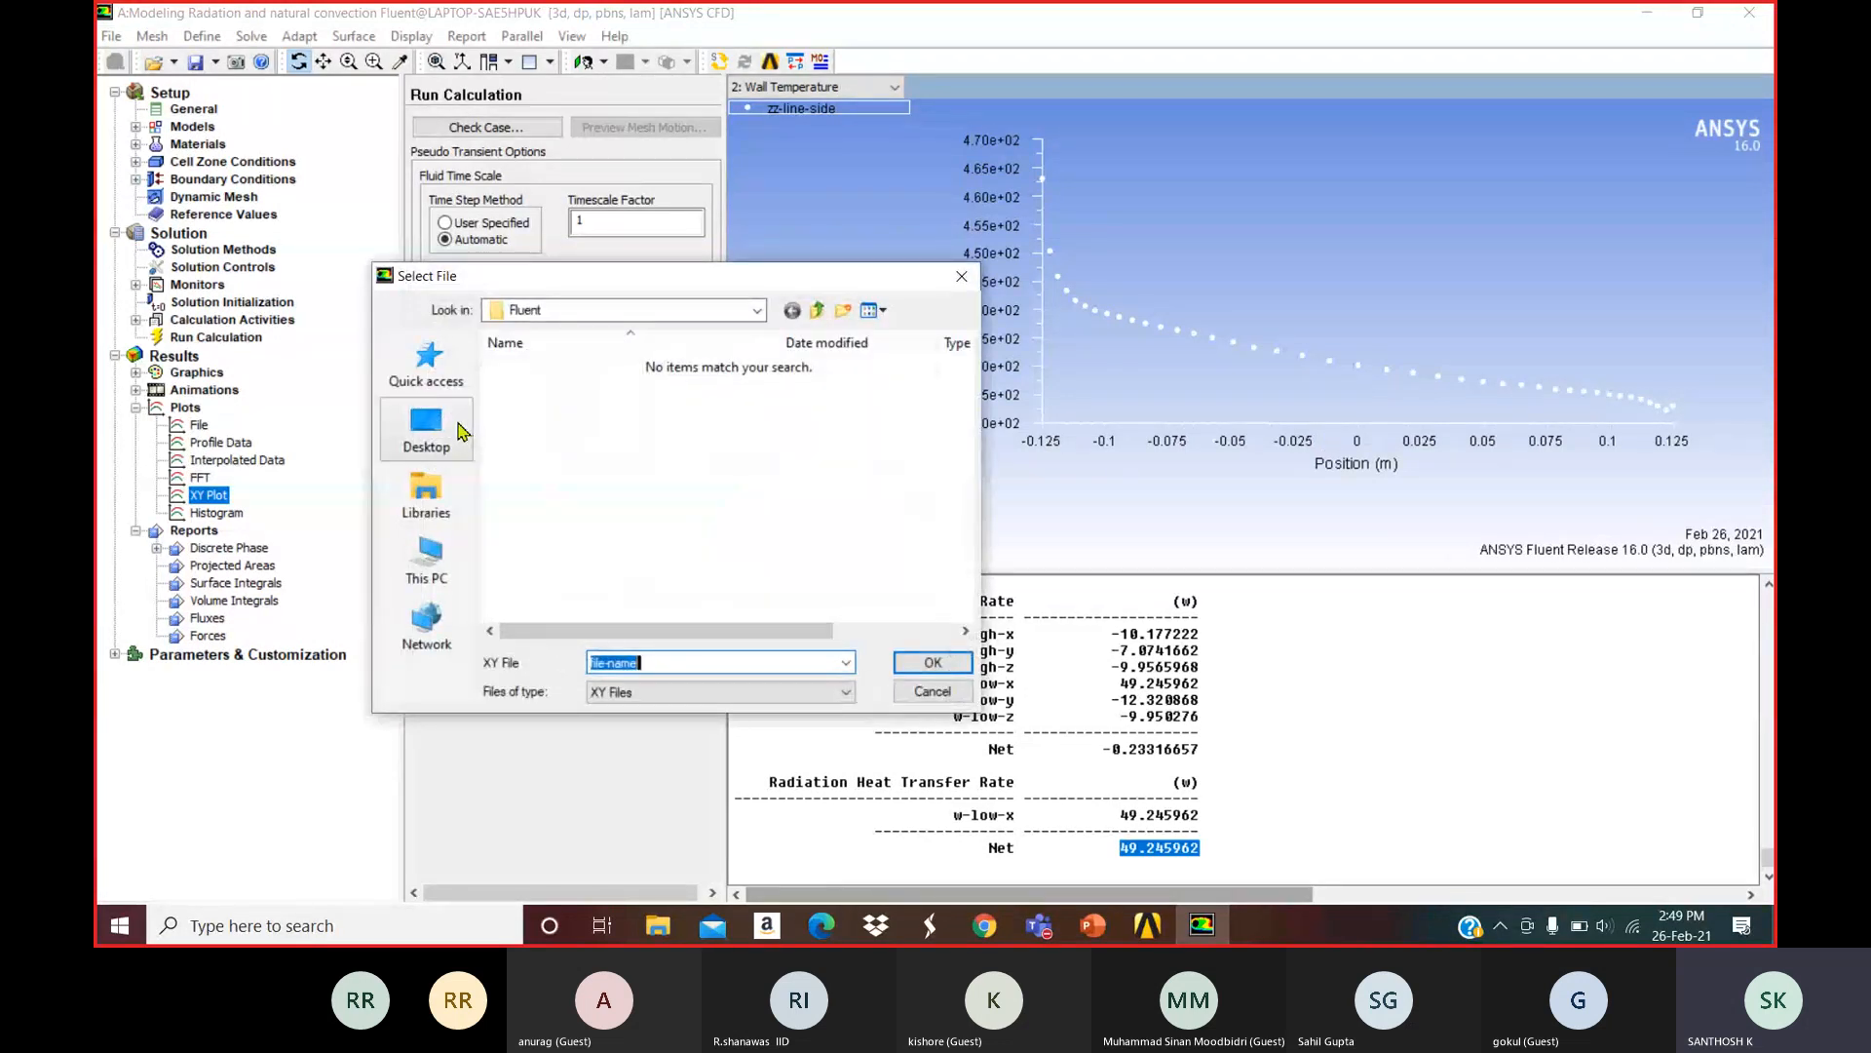
pyautogui.click(463, 432)
pyautogui.scroll(-3, 589, 458)
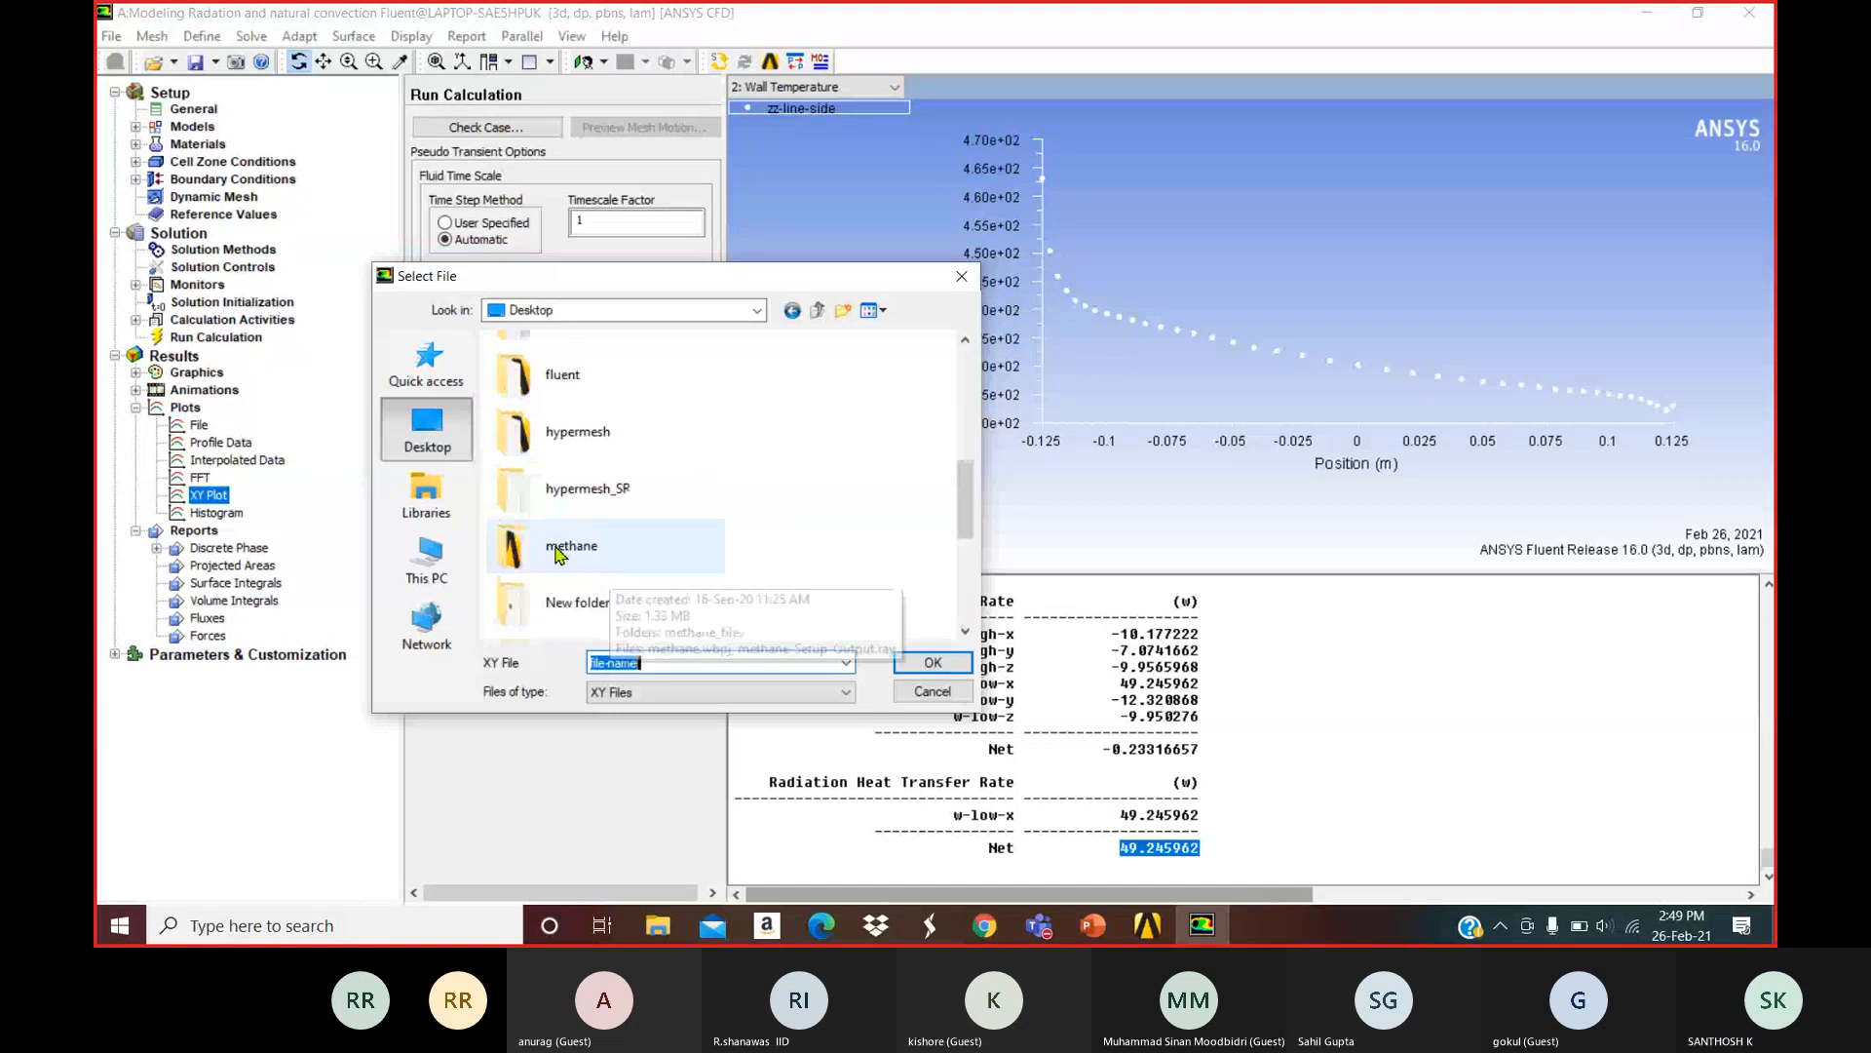
pyautogui.click(451, 449)
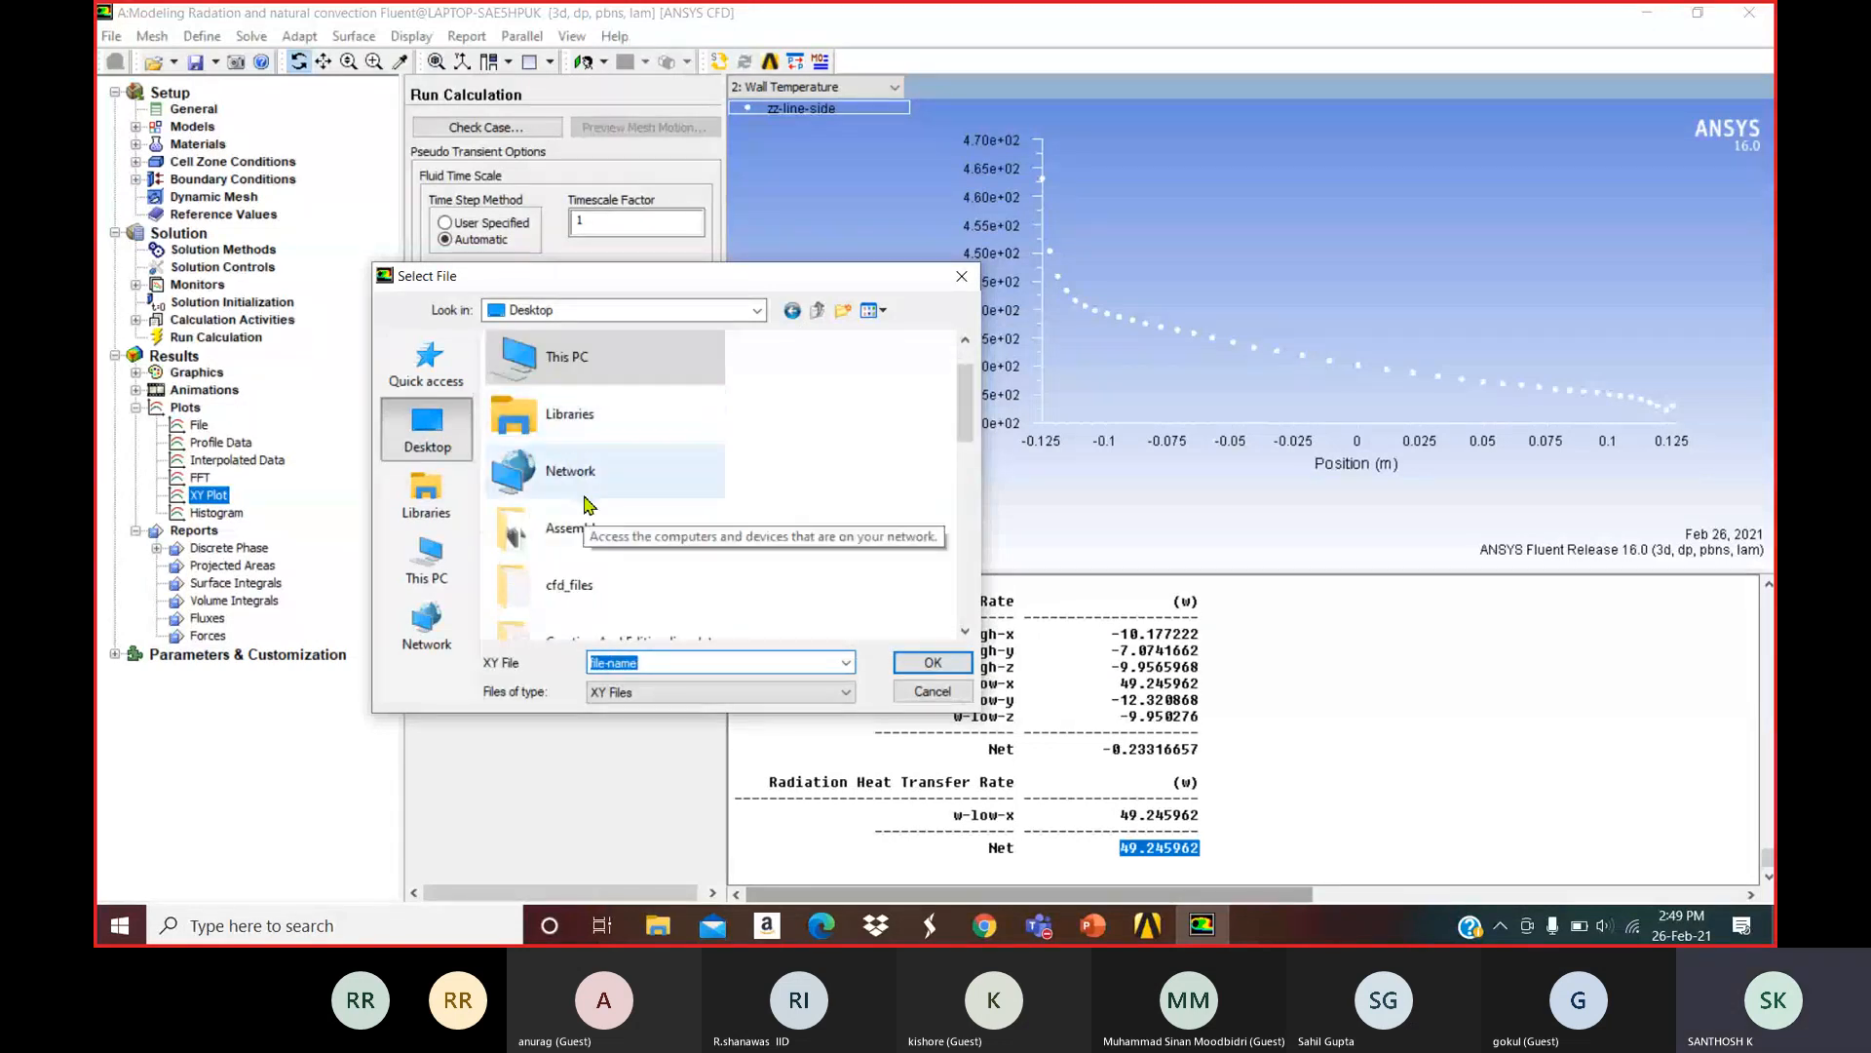
pyautogui.scroll(-2, 556, 518)
pyautogui.doubleClick(555, 605)
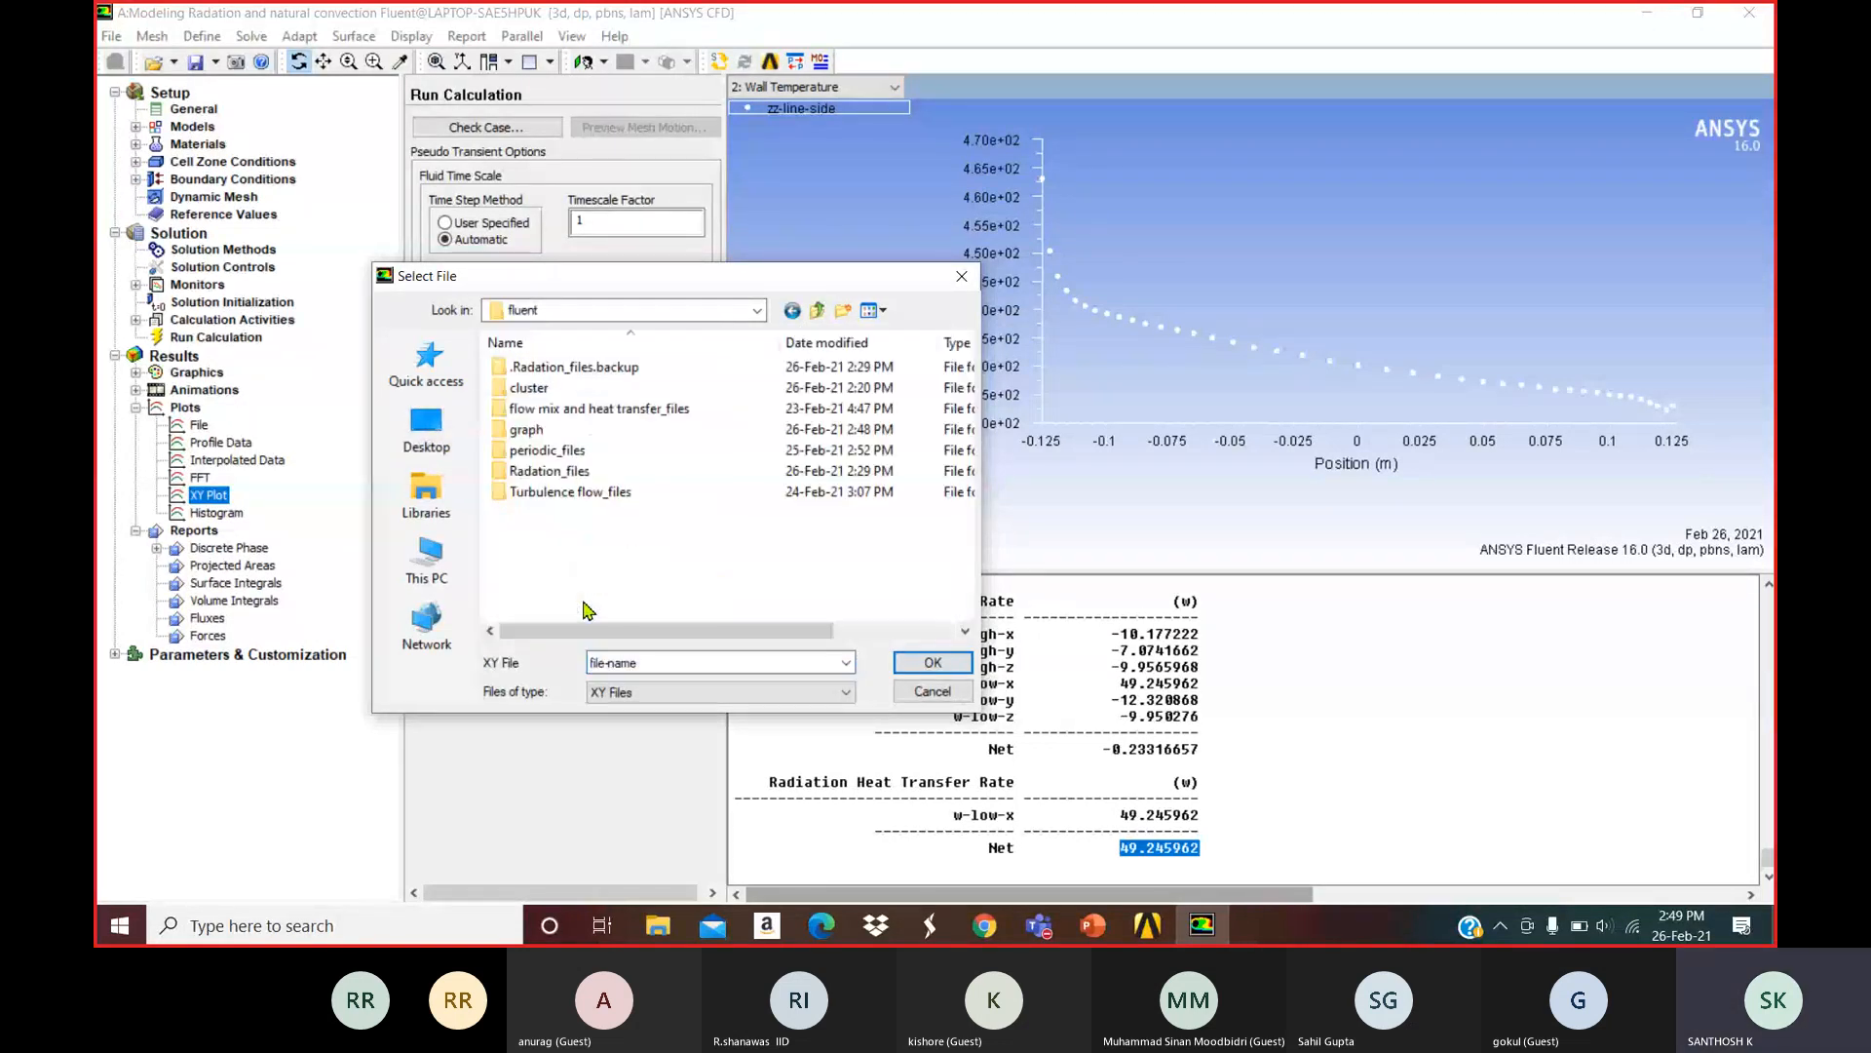
pyautogui.doubleClick(560, 430)
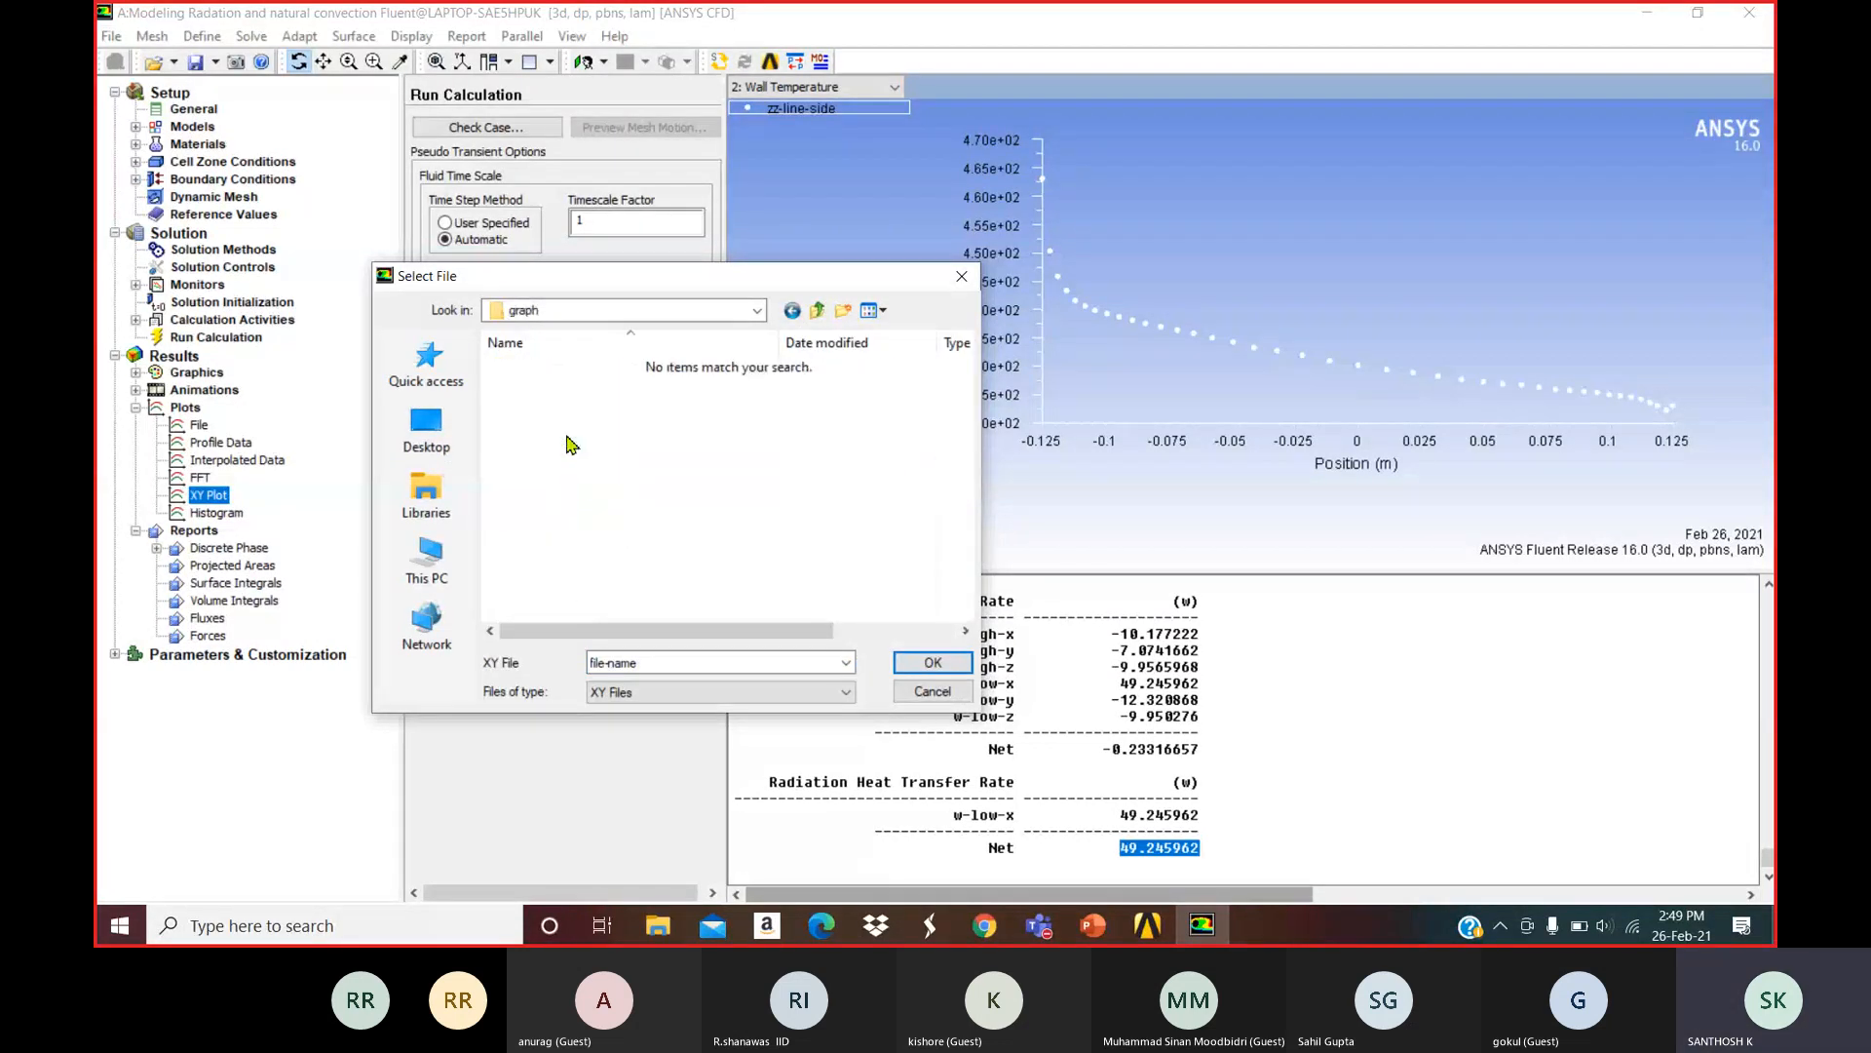
# Write the wall temperature data to a file named cluster 10_temp and close the XY plot setup.
pyautogui.doubleClick(658, 667)
pyautogui.moveTo(657, 667); pyautogui.dragTo(520, 669)
pyautogui.write('c')
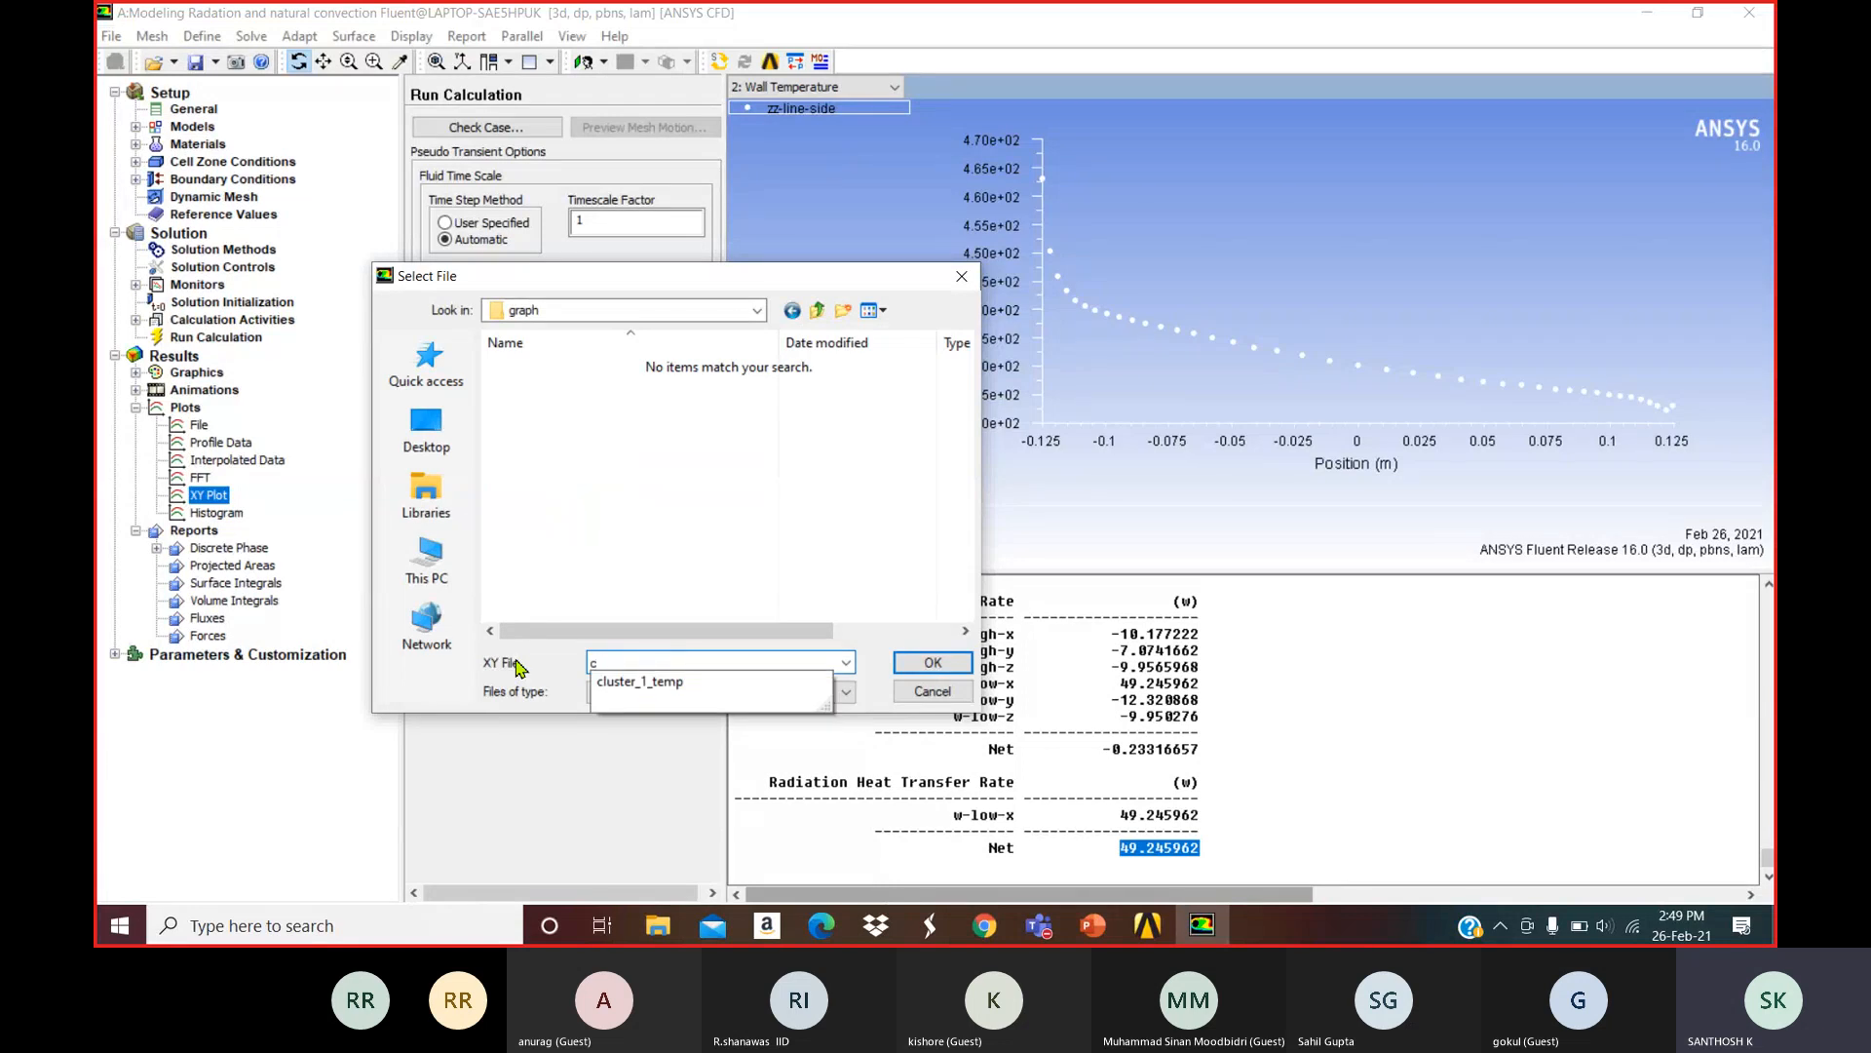
pyautogui.write('luster 10_temp')
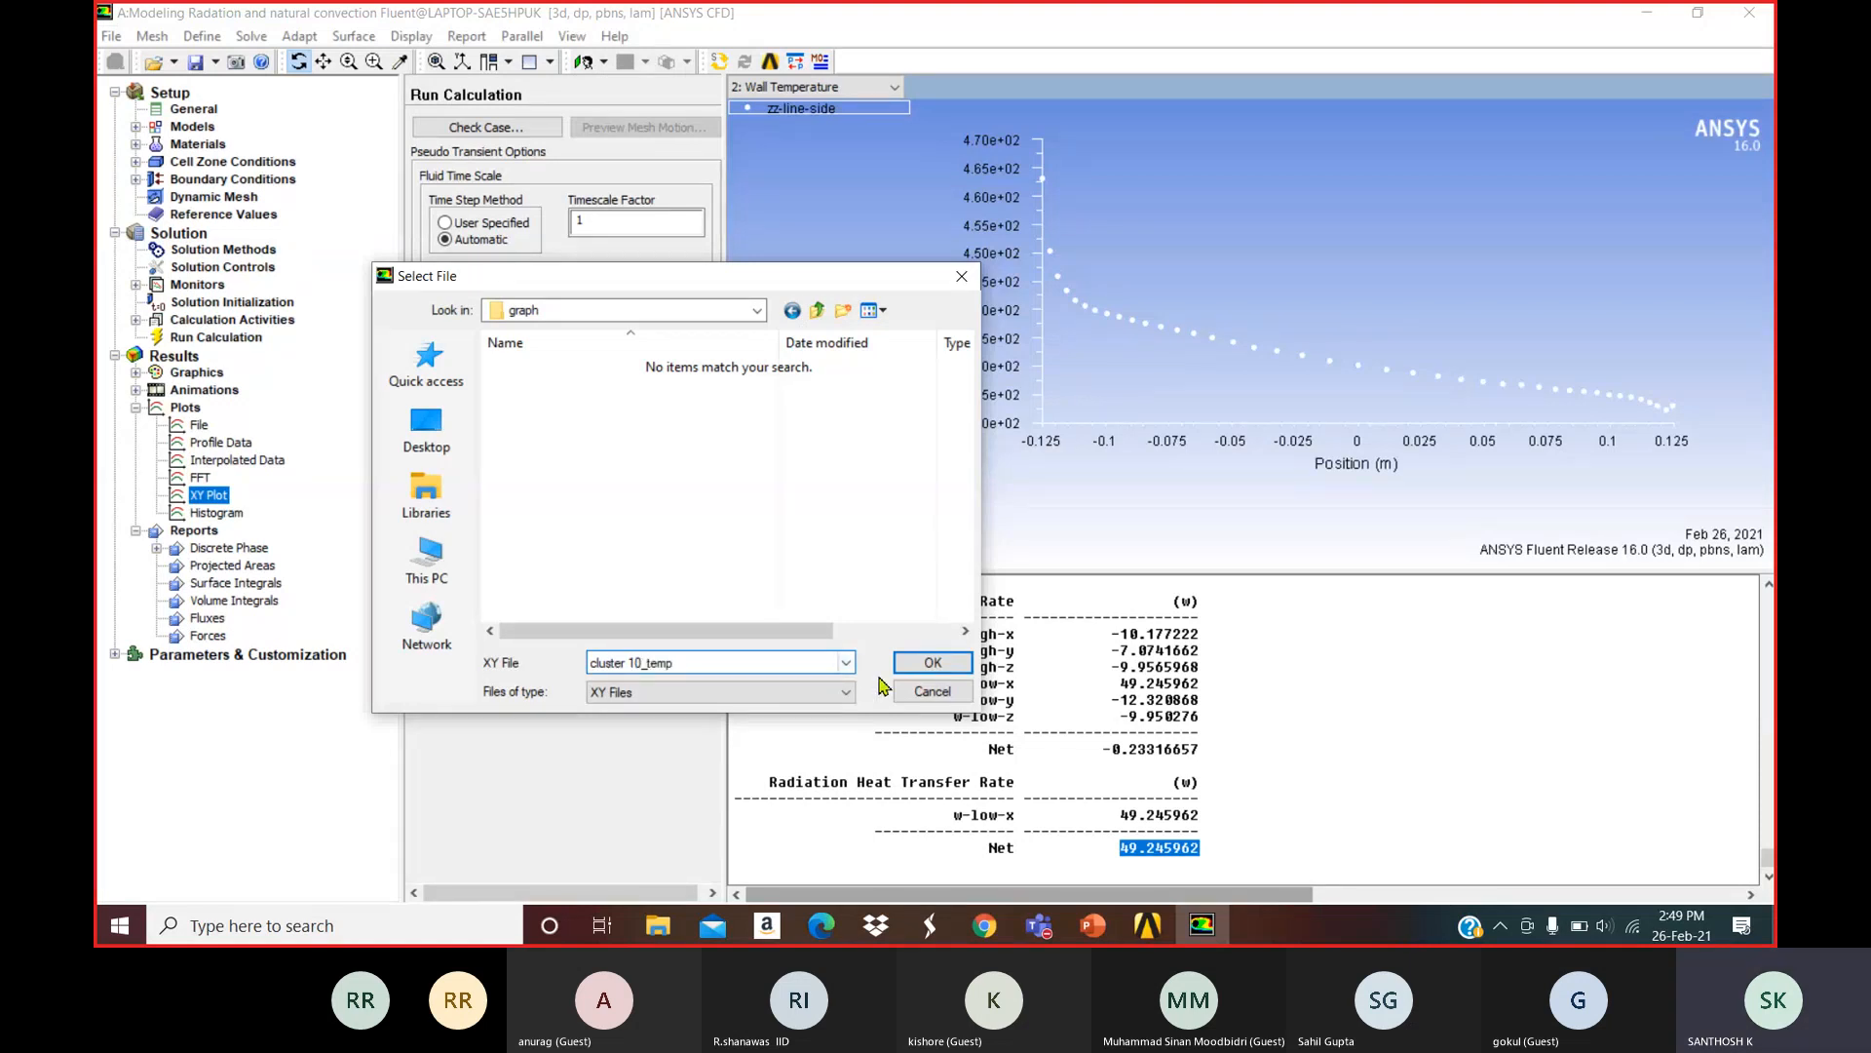
pyautogui.click(933, 664)
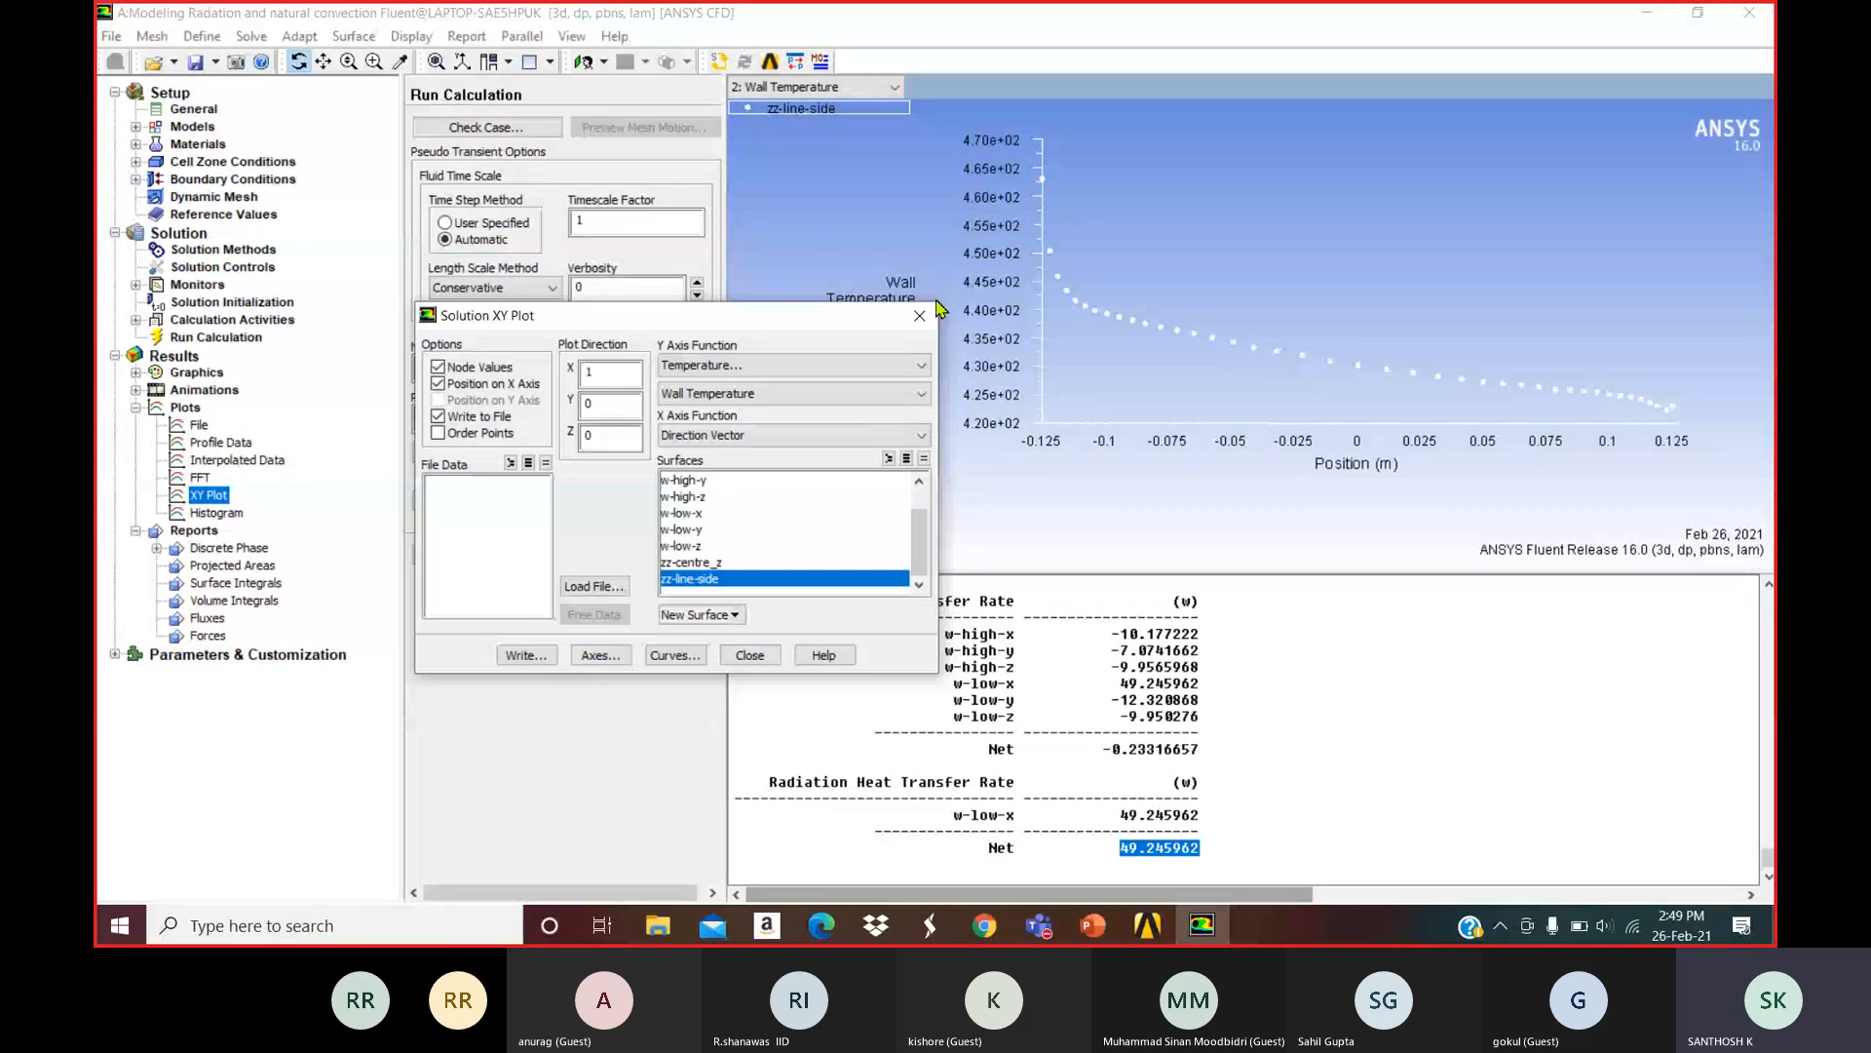
pyautogui.click(919, 316)
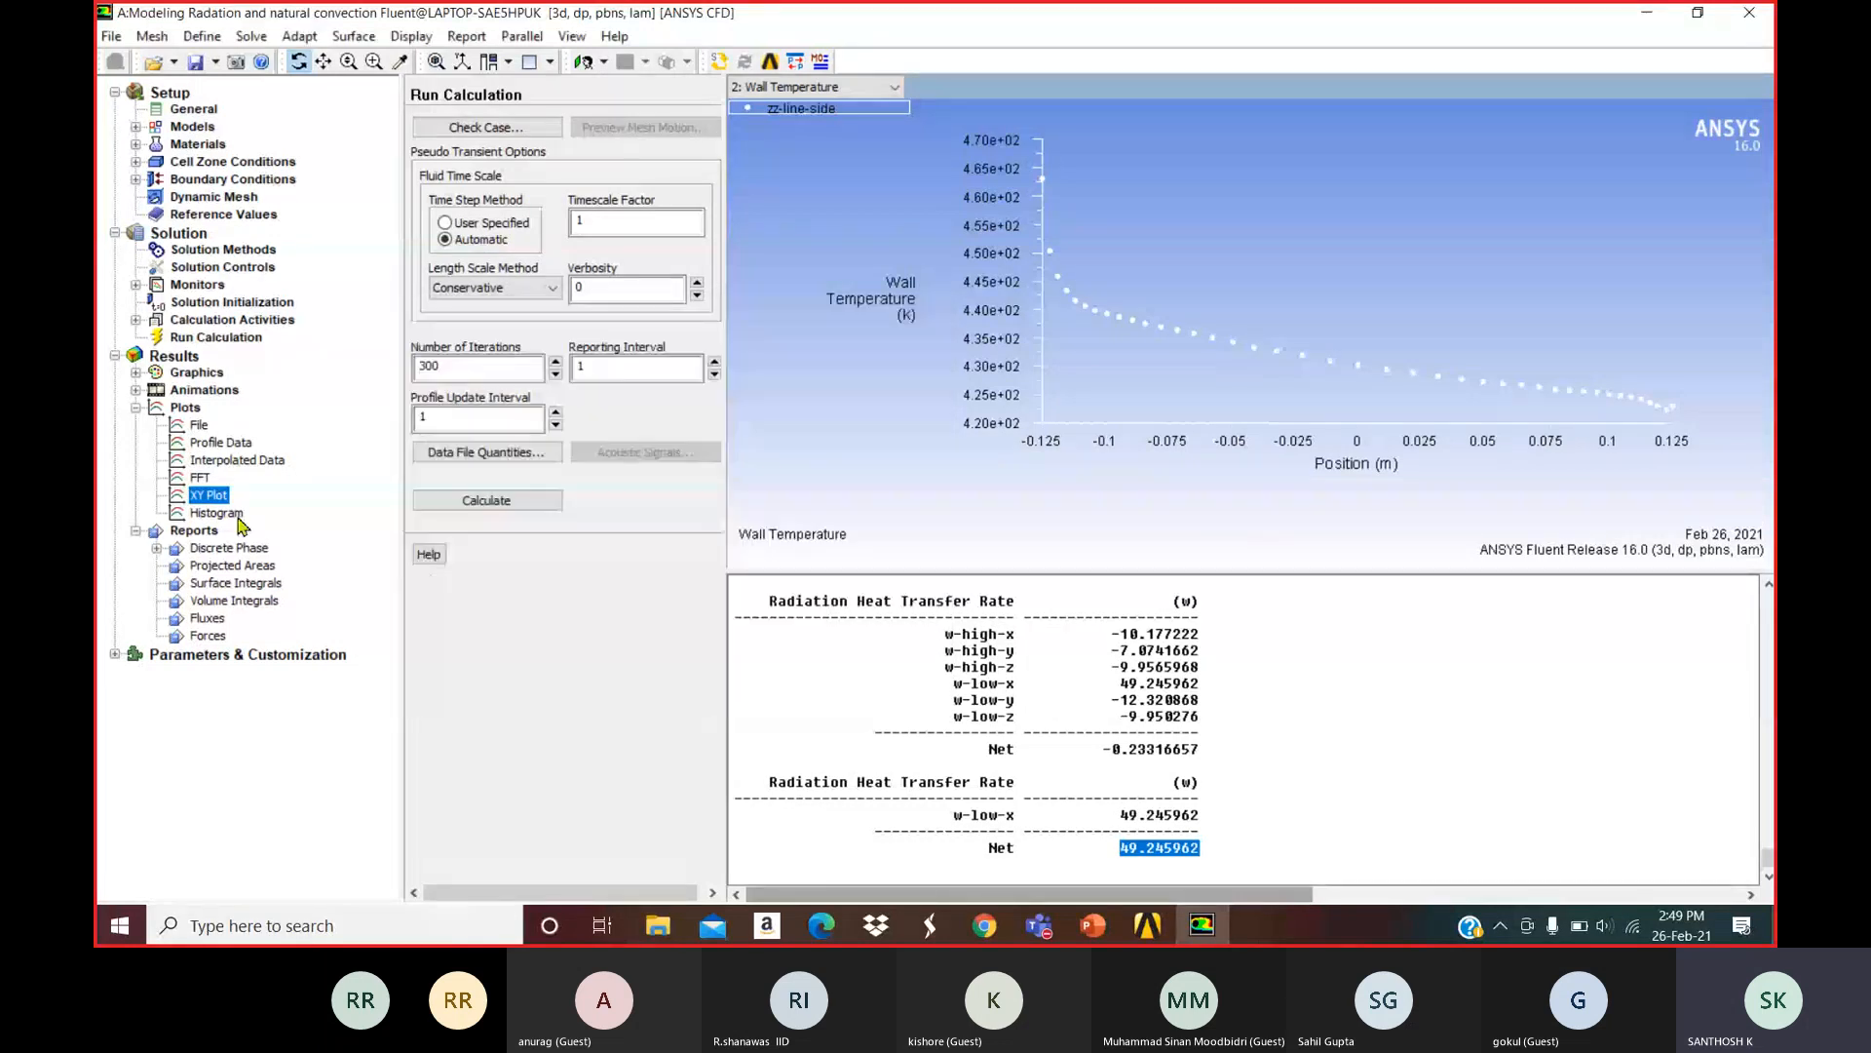
# Open the file-based XY plot setup and browse to the graph folder inside the desktop's fluent folder for data files.
pyautogui.doubleClick(199, 426)
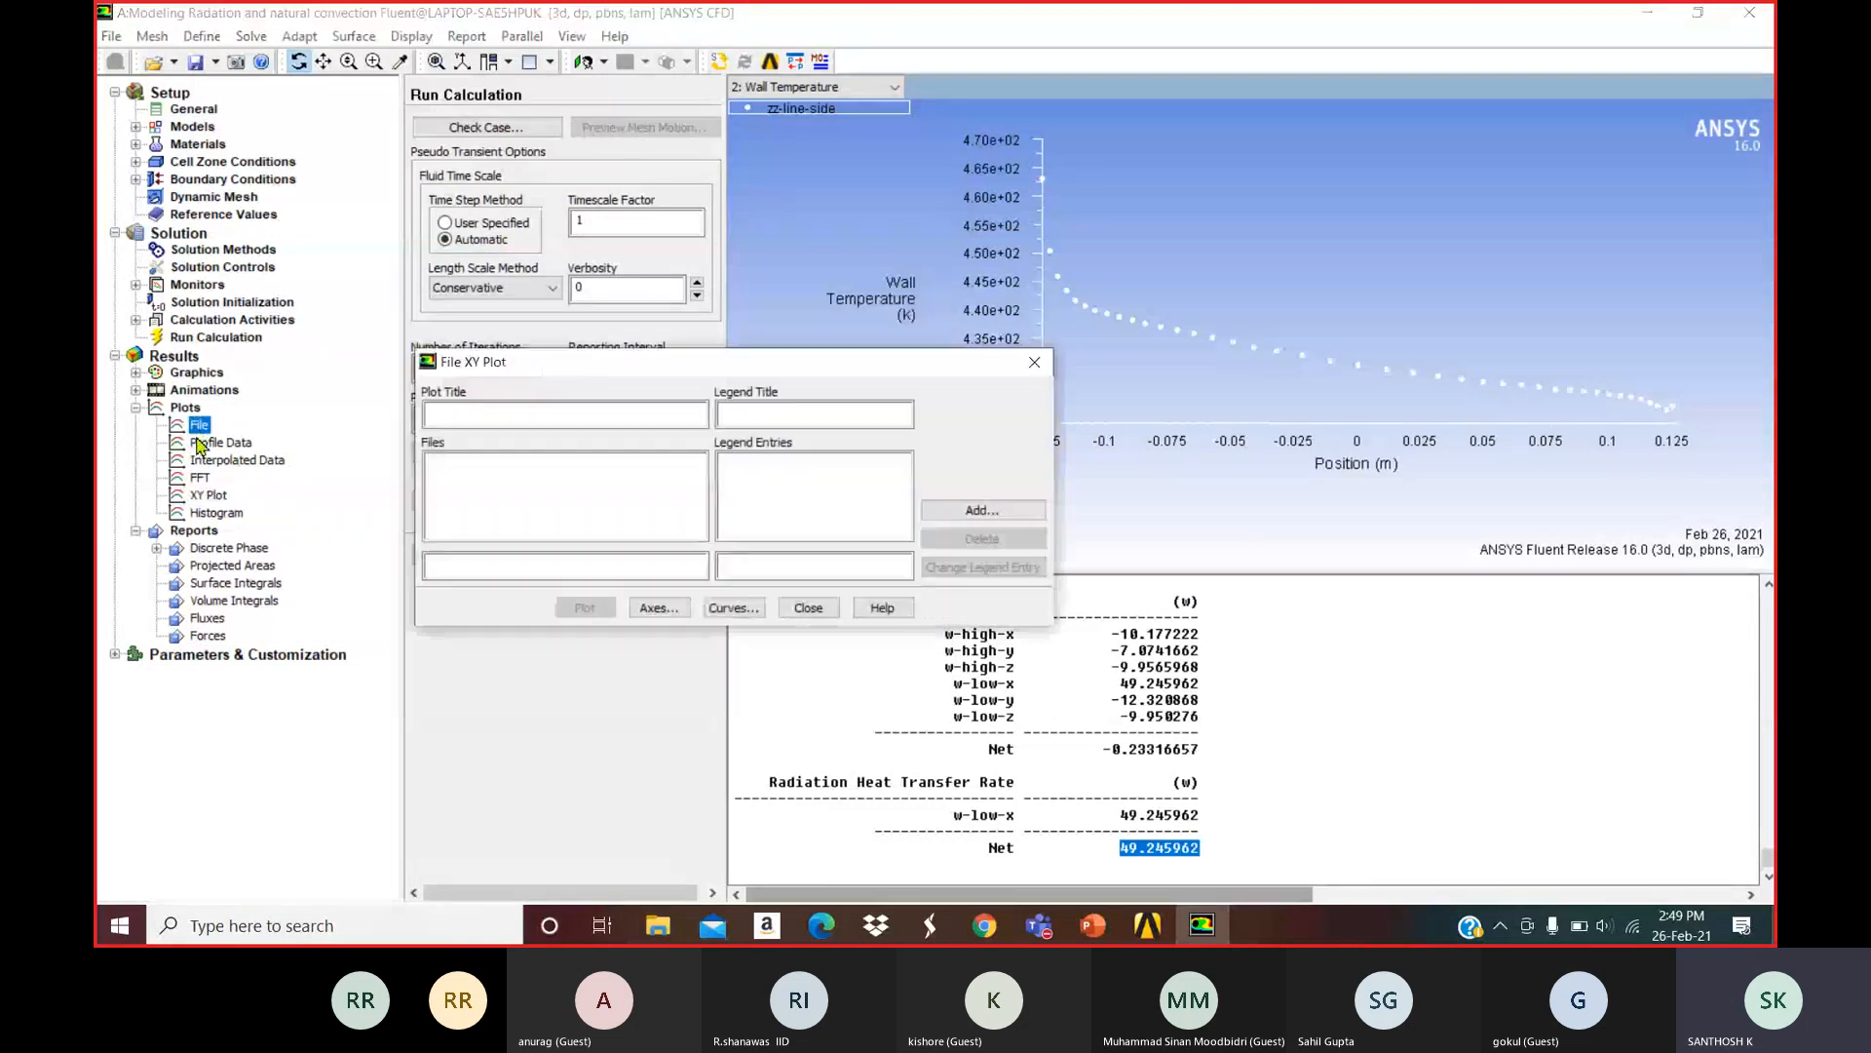
pyautogui.click(951, 514)
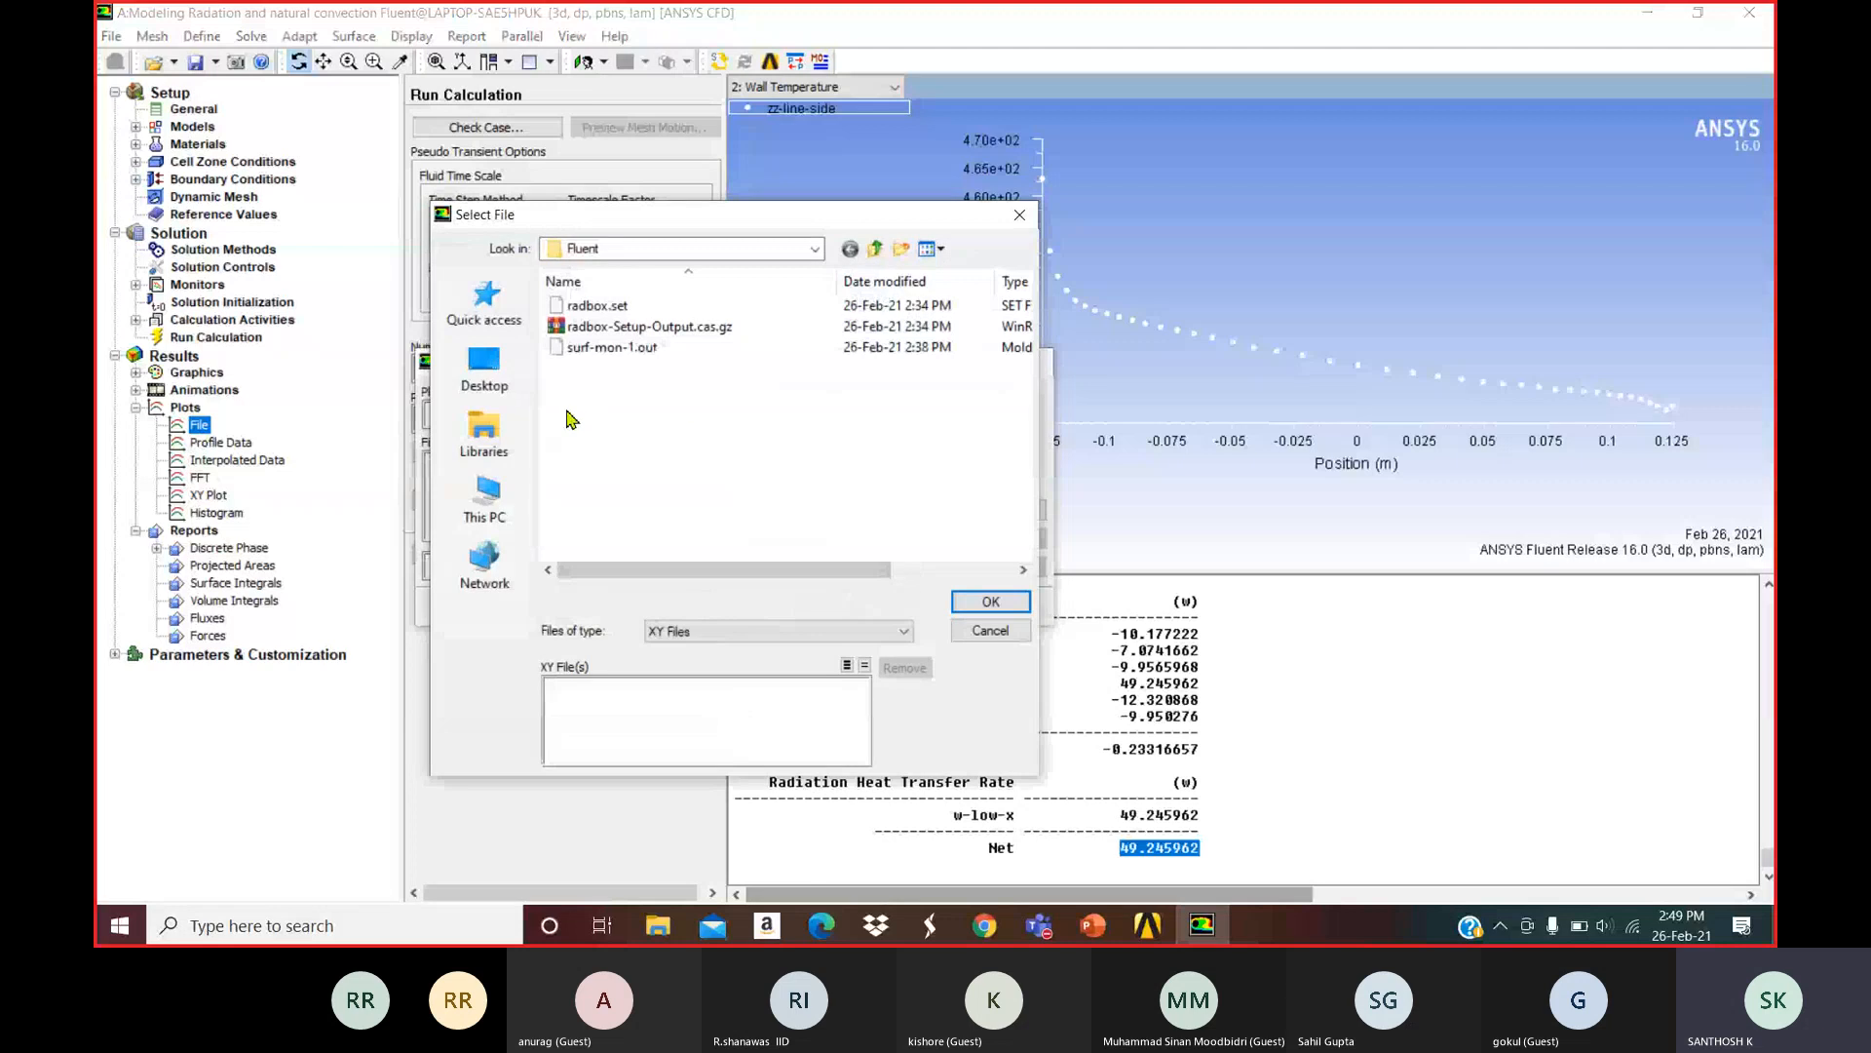
pyautogui.click(485, 368)
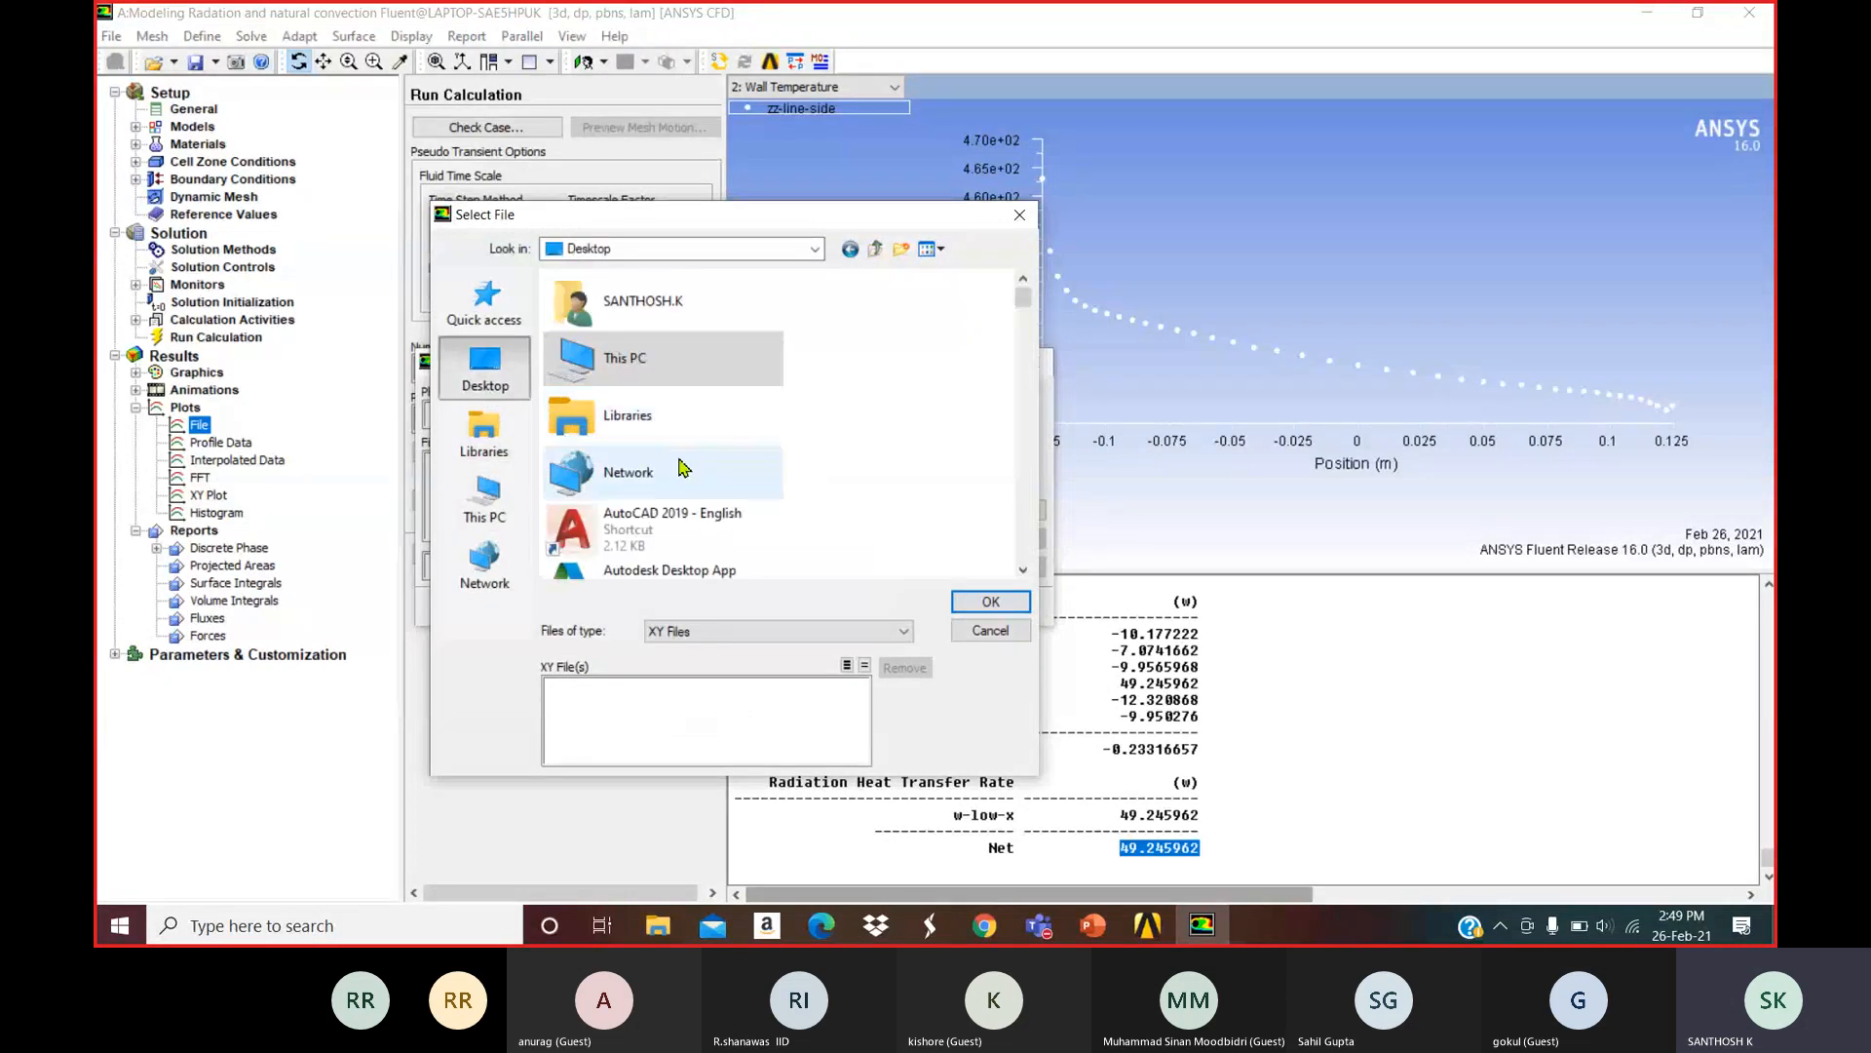
pyautogui.scroll(-8, 667, 487)
pyautogui.doubleClick(666, 490)
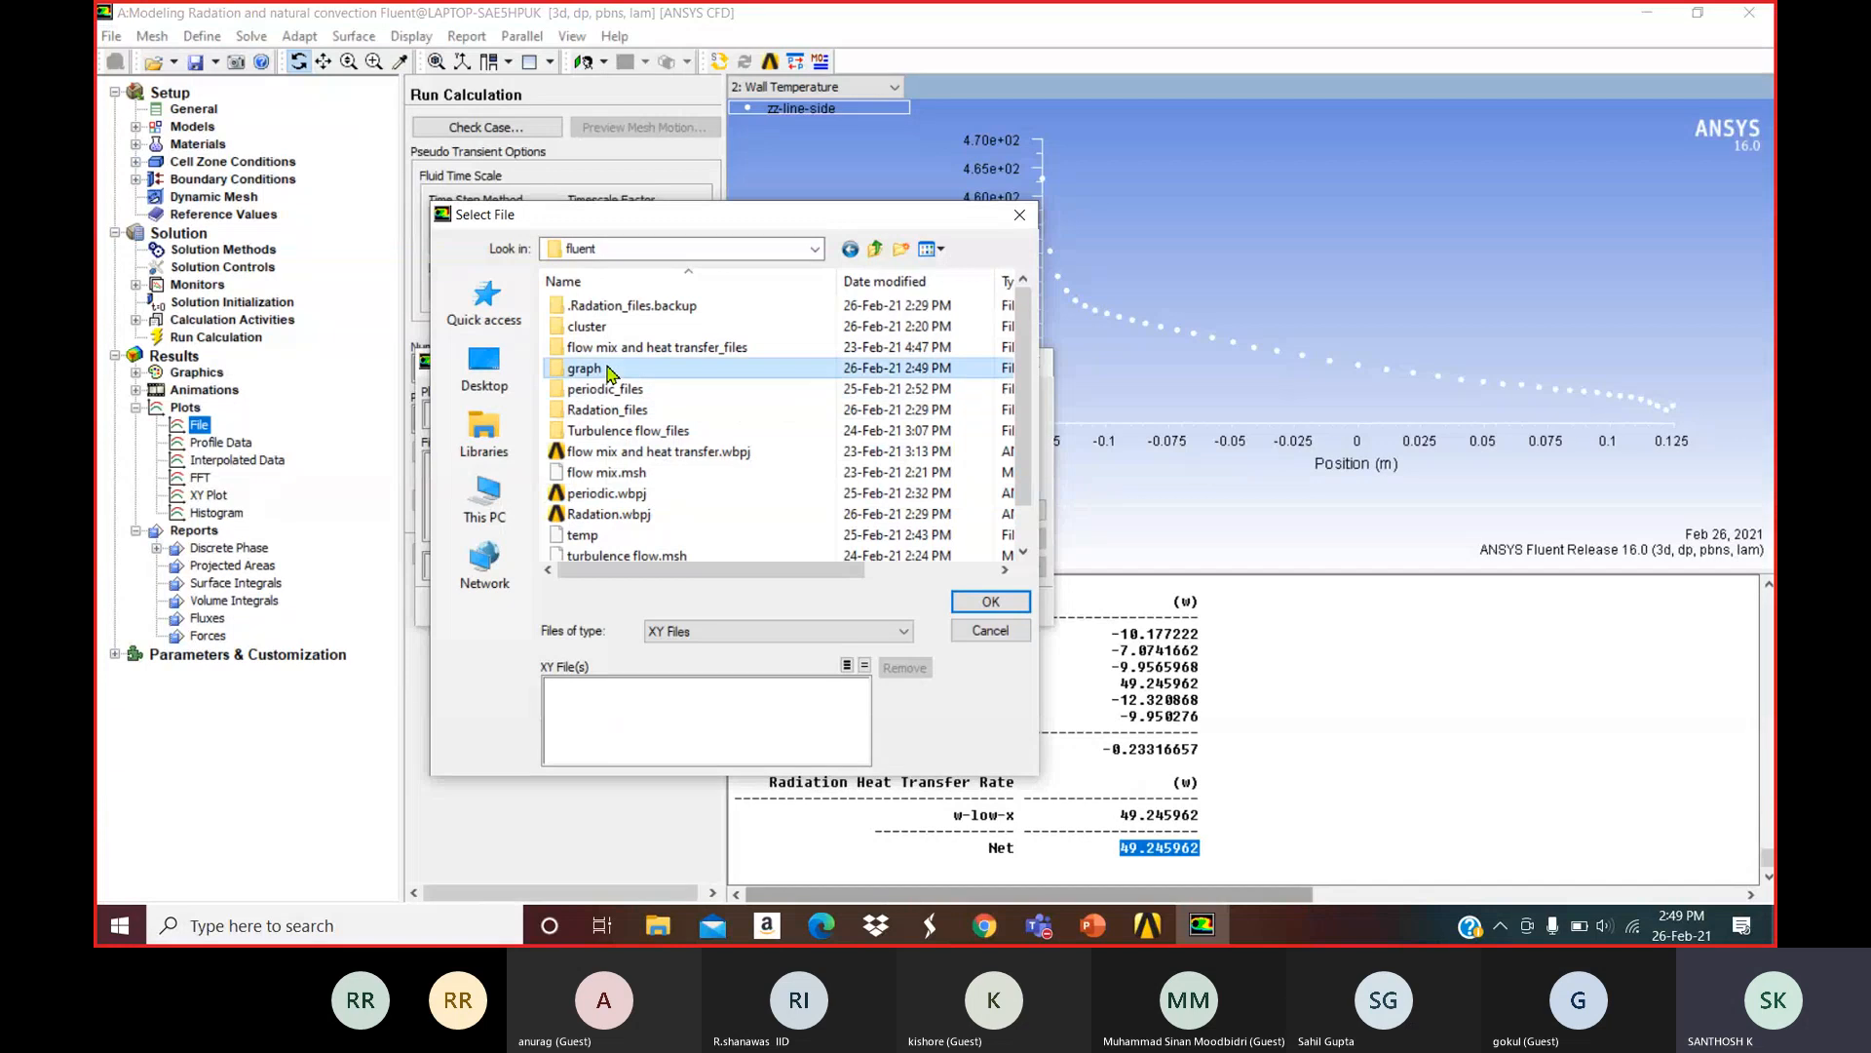
pyautogui.doubleClick(597, 369)
# Load the cluster_1_temp and cluster 10_temp data files together into the file XY plot.
pyautogui.click(614, 306)
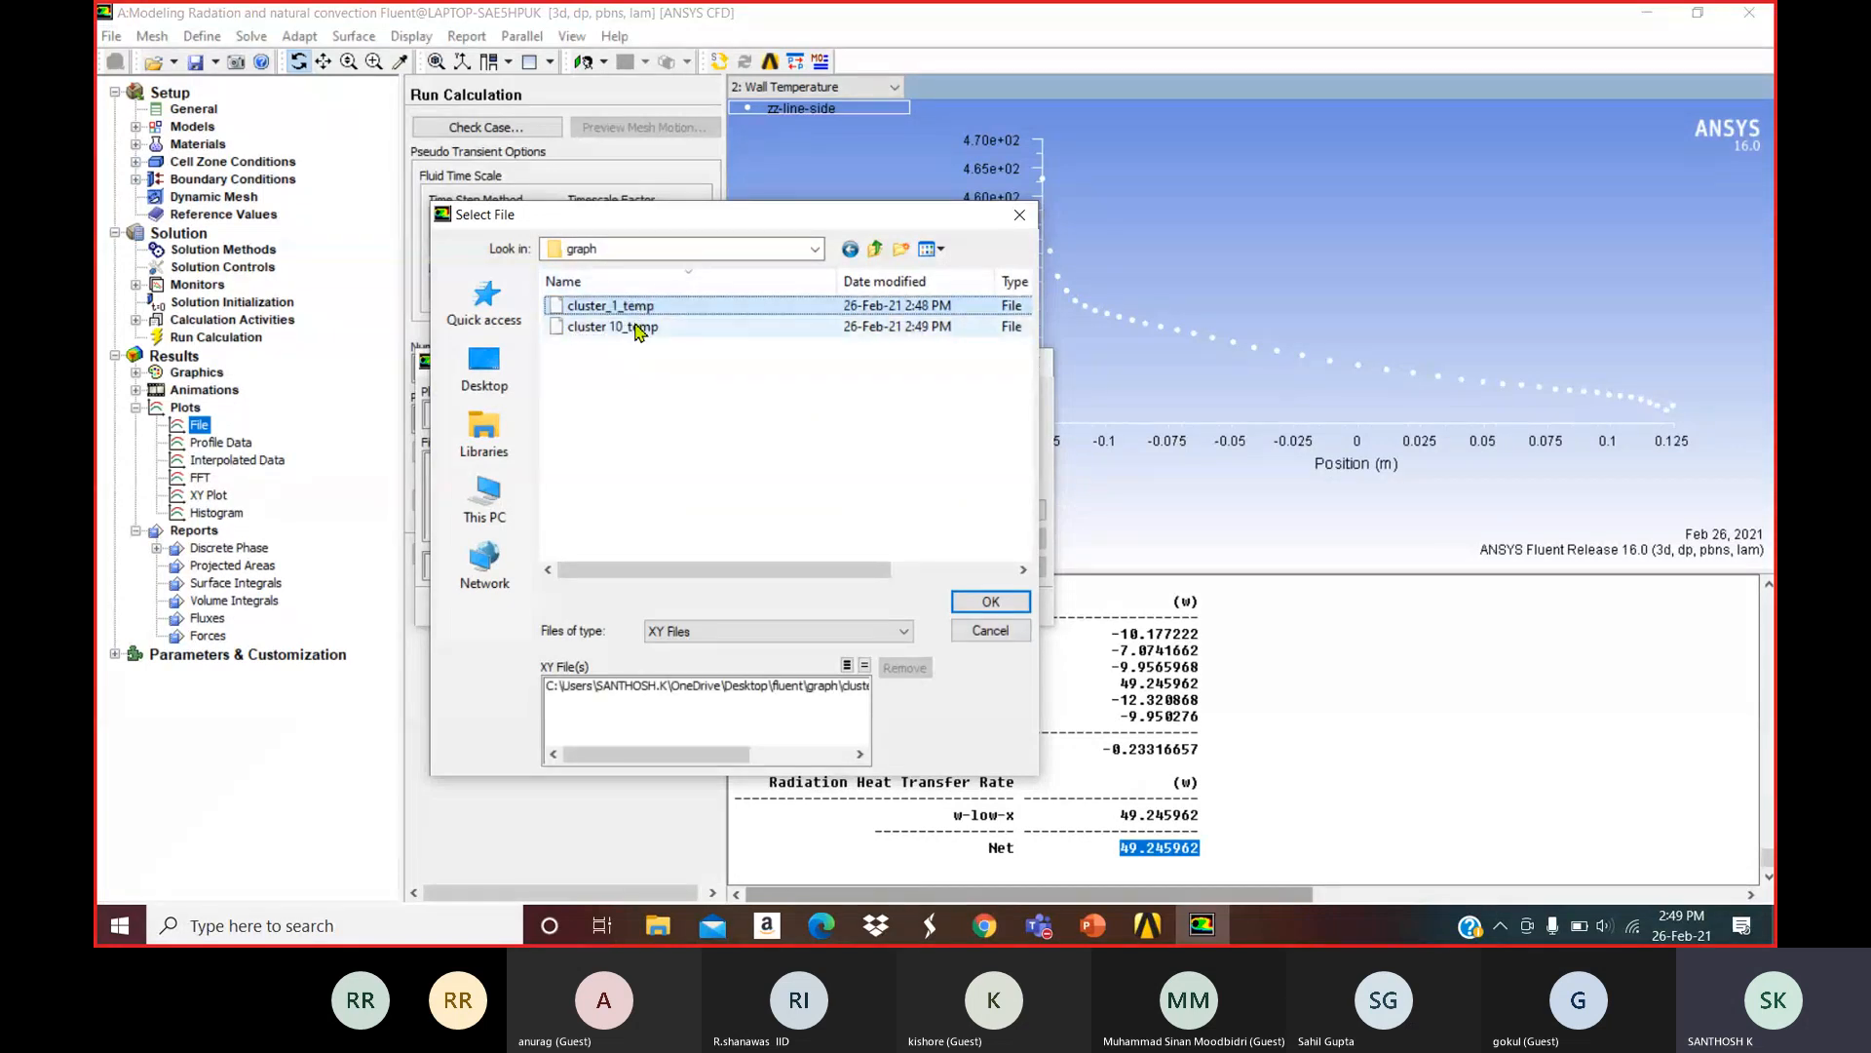
pyautogui.click(635, 328)
pyautogui.click(670, 308)
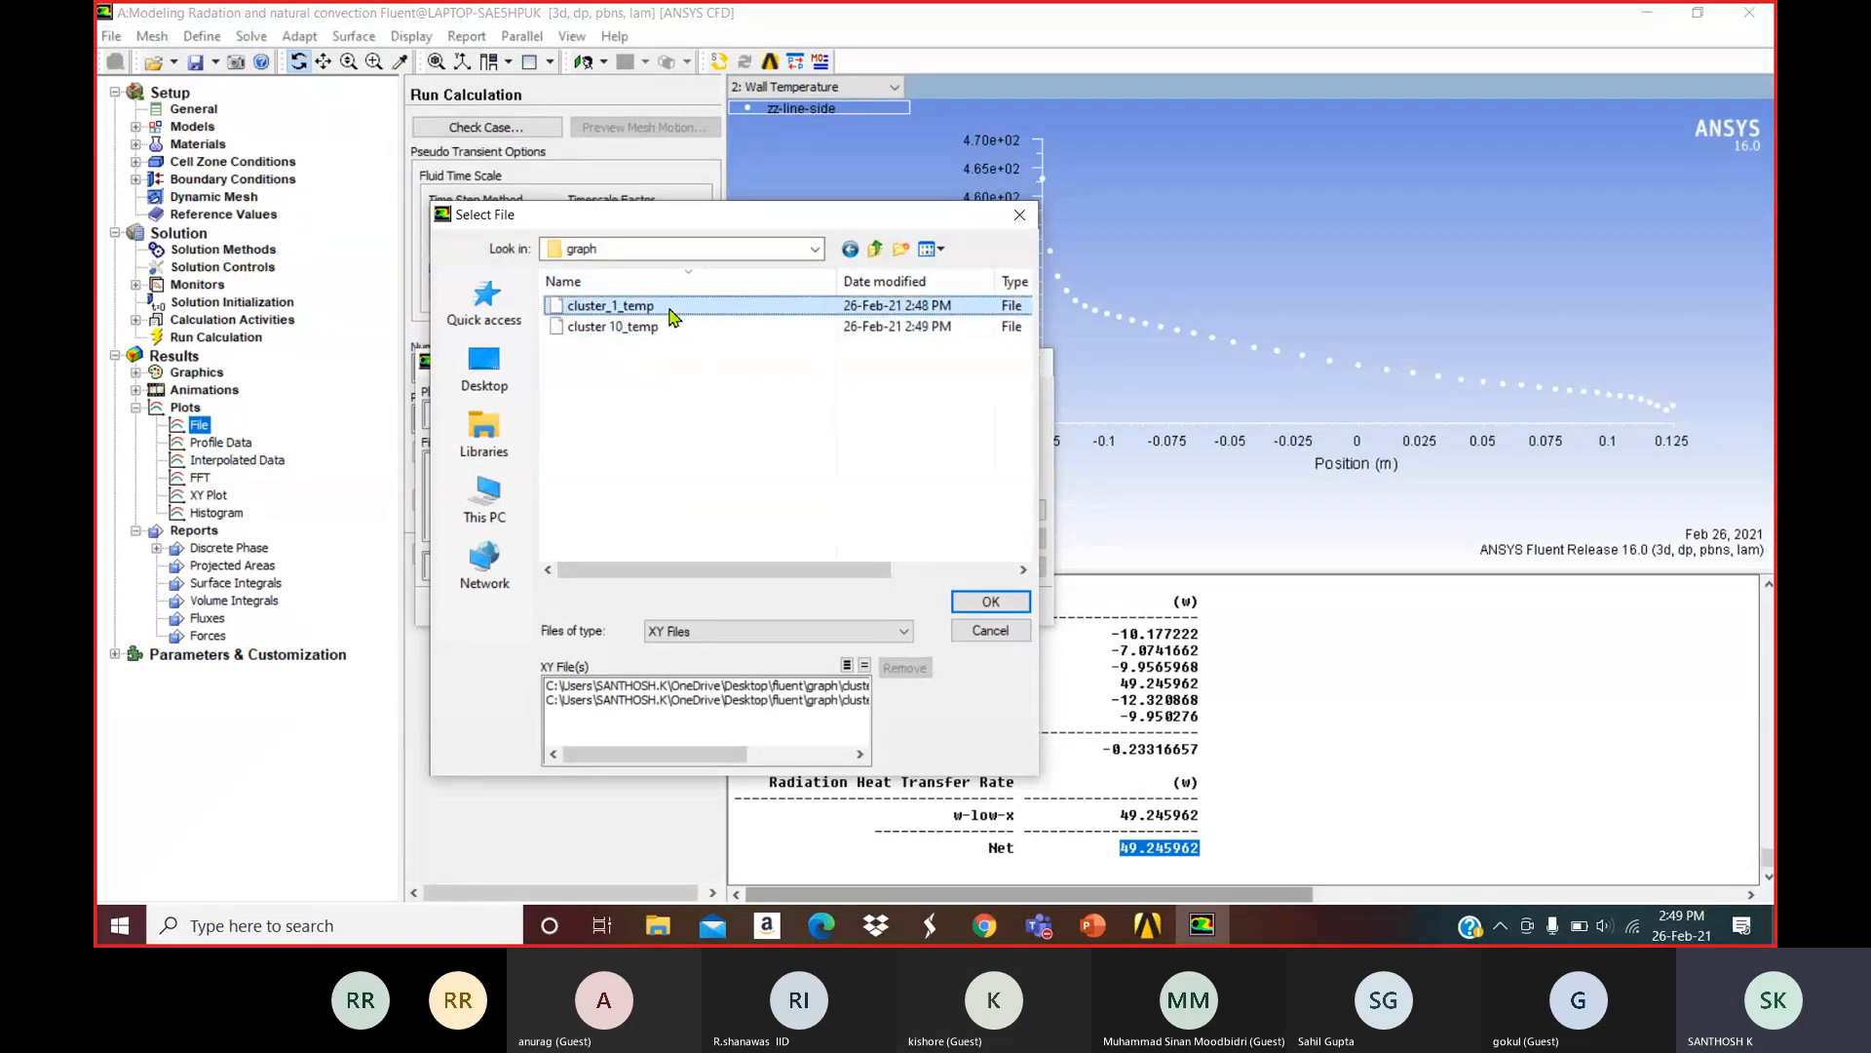
pyautogui.click(991, 602)
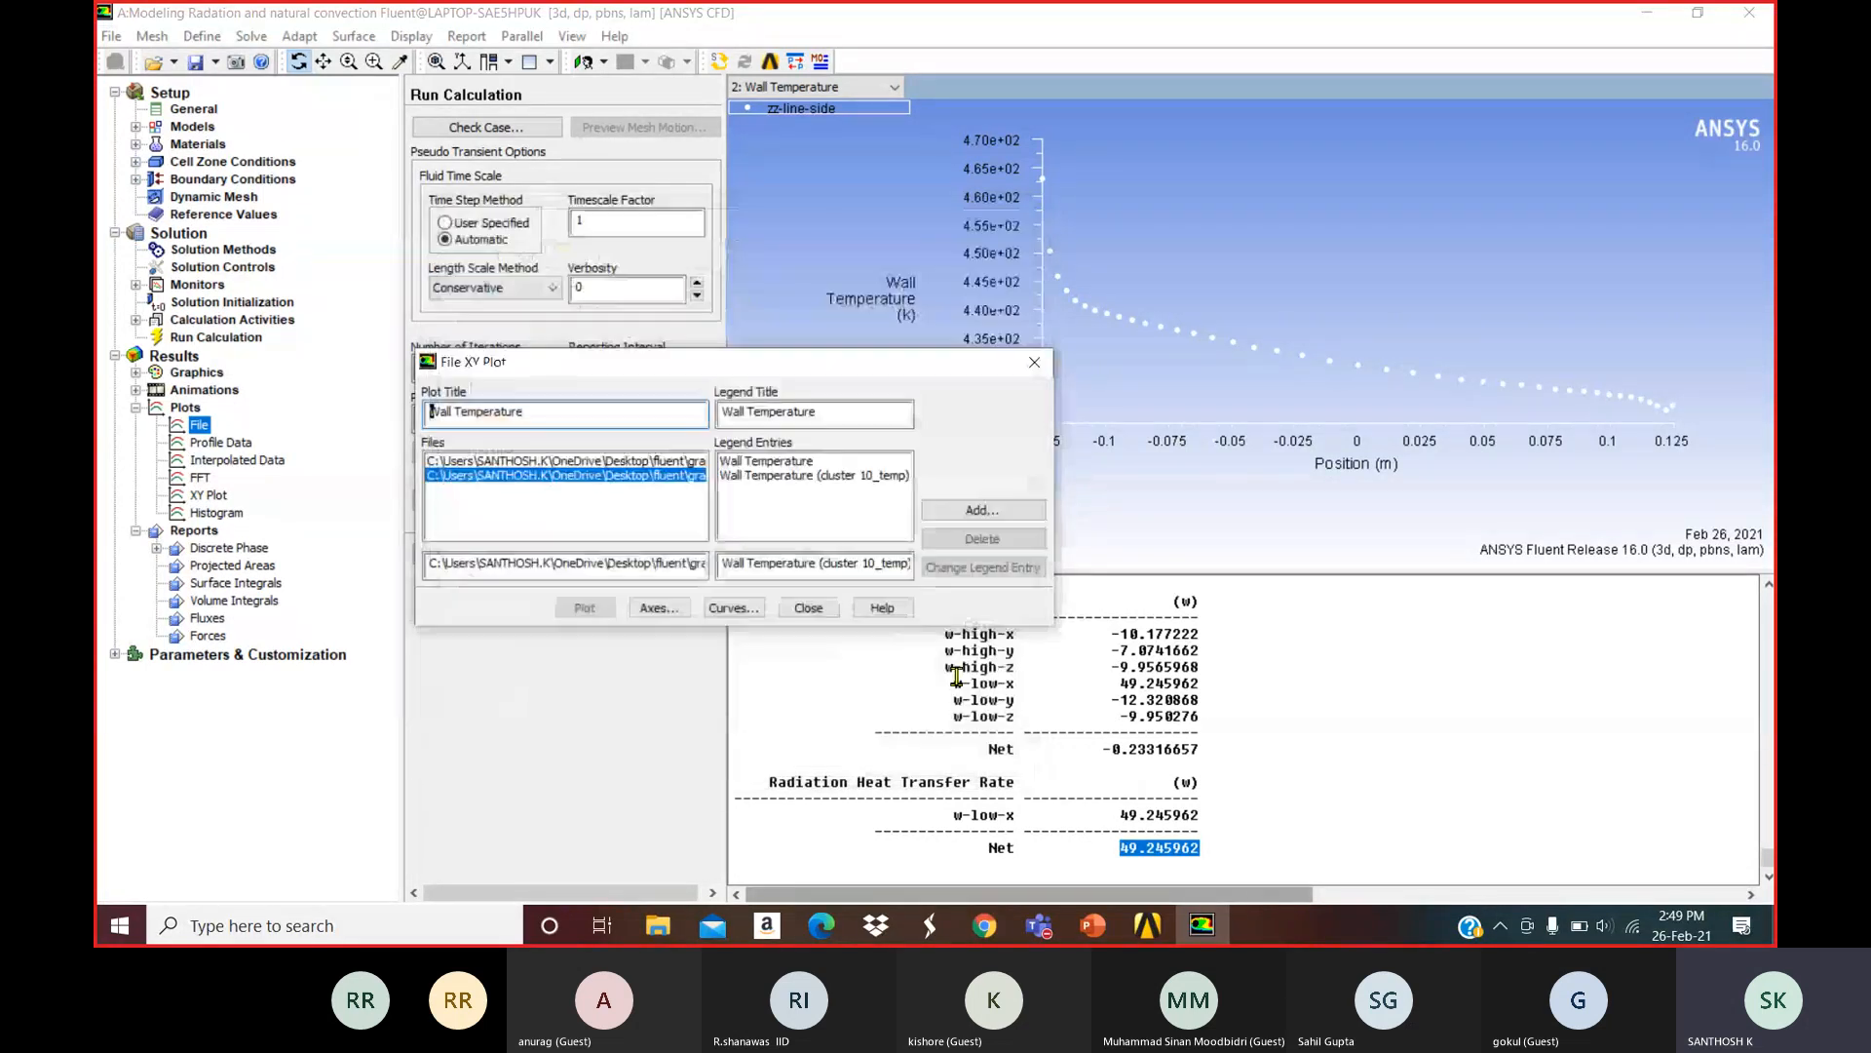
# Delete both loaded wall temperature files from the file XY plot list.
pyautogui.click(614, 461)
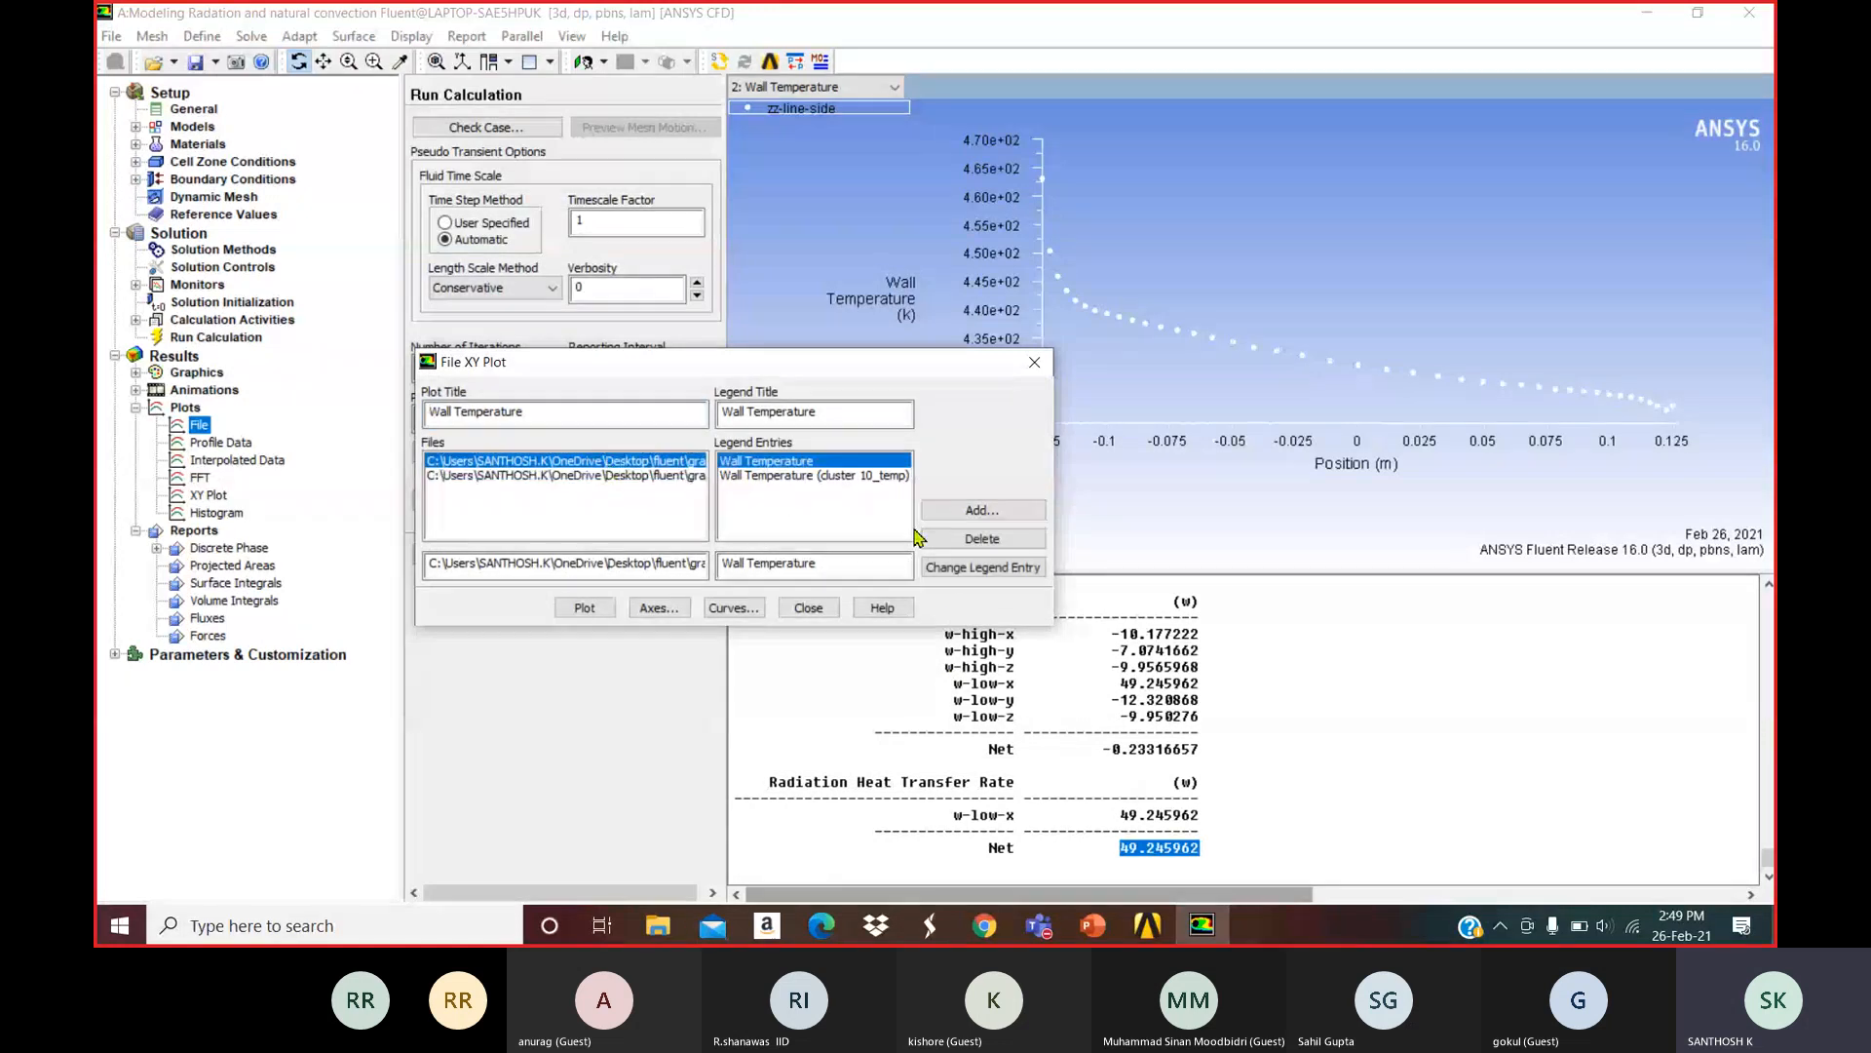
pyautogui.click(984, 538)
pyautogui.click(987, 536)
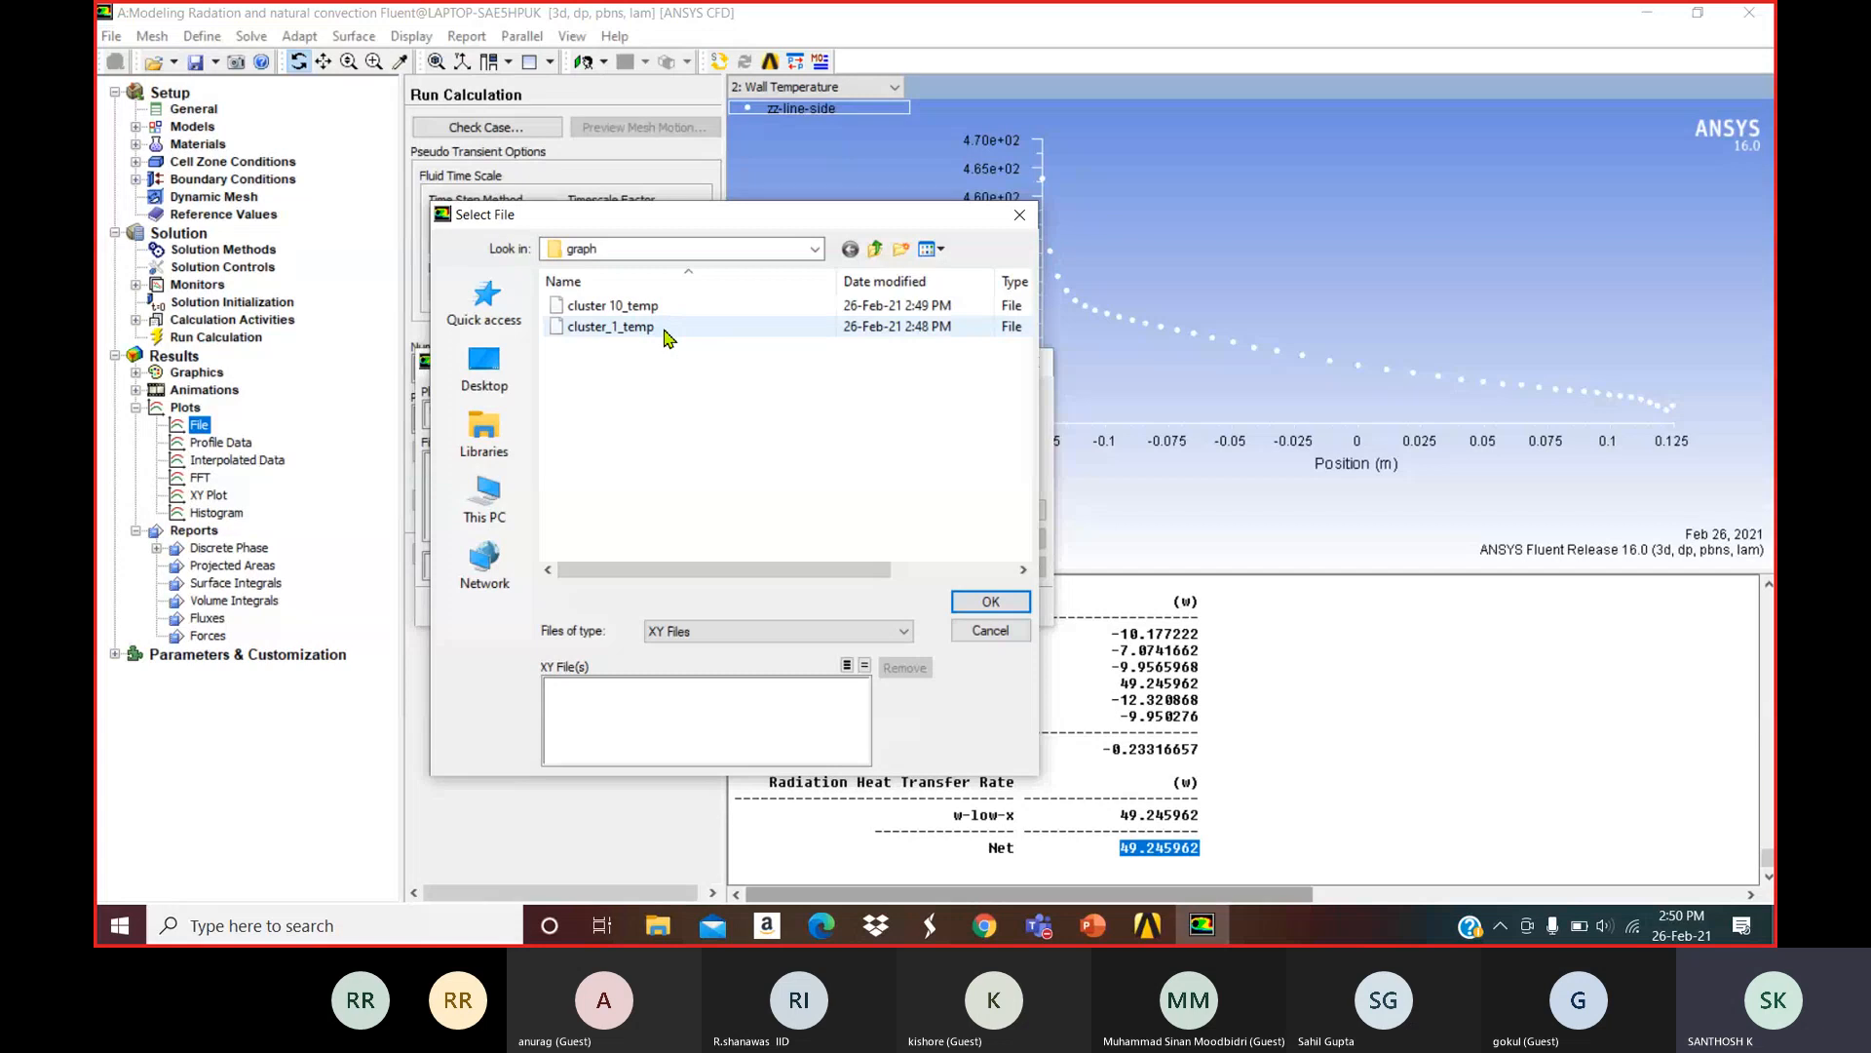
# Add cluster_1_temp and cluster 10_temp one after the other as separate files and plot both wall temperature curves.
pyautogui.doubleClick(611, 326)
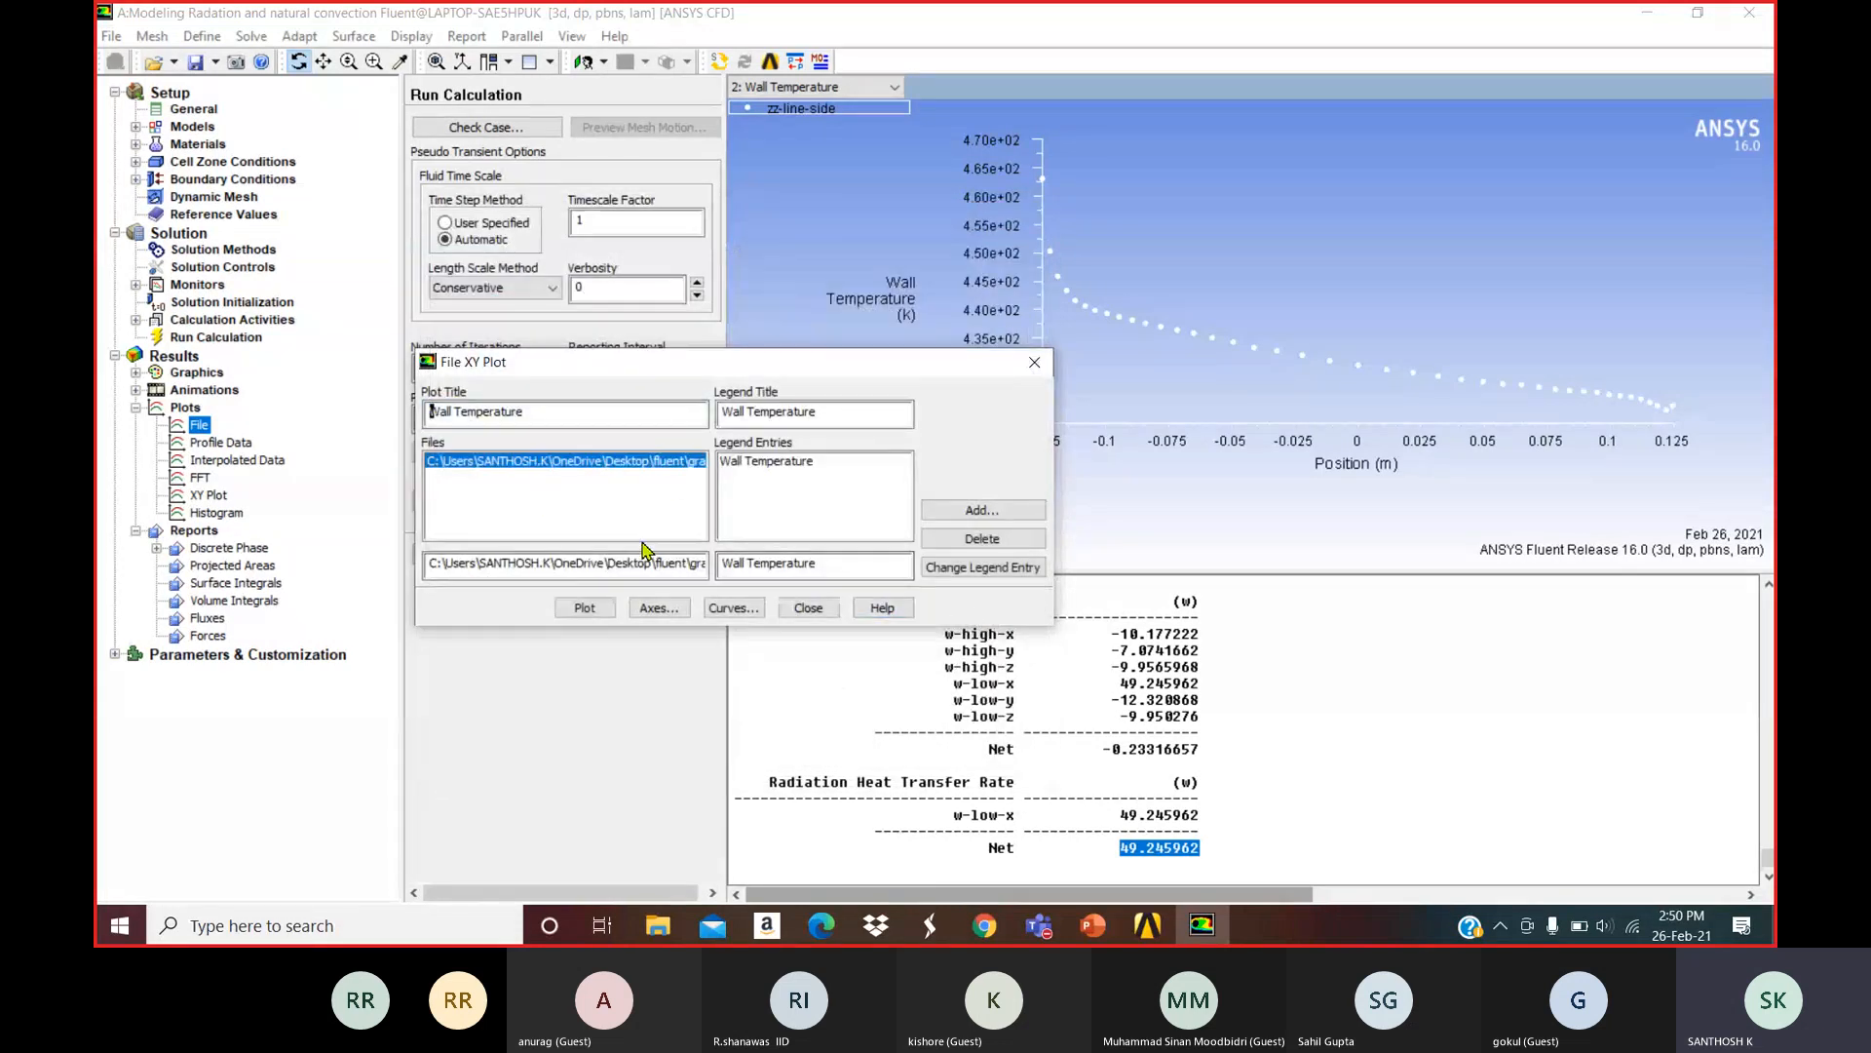
pyautogui.click(956, 513)
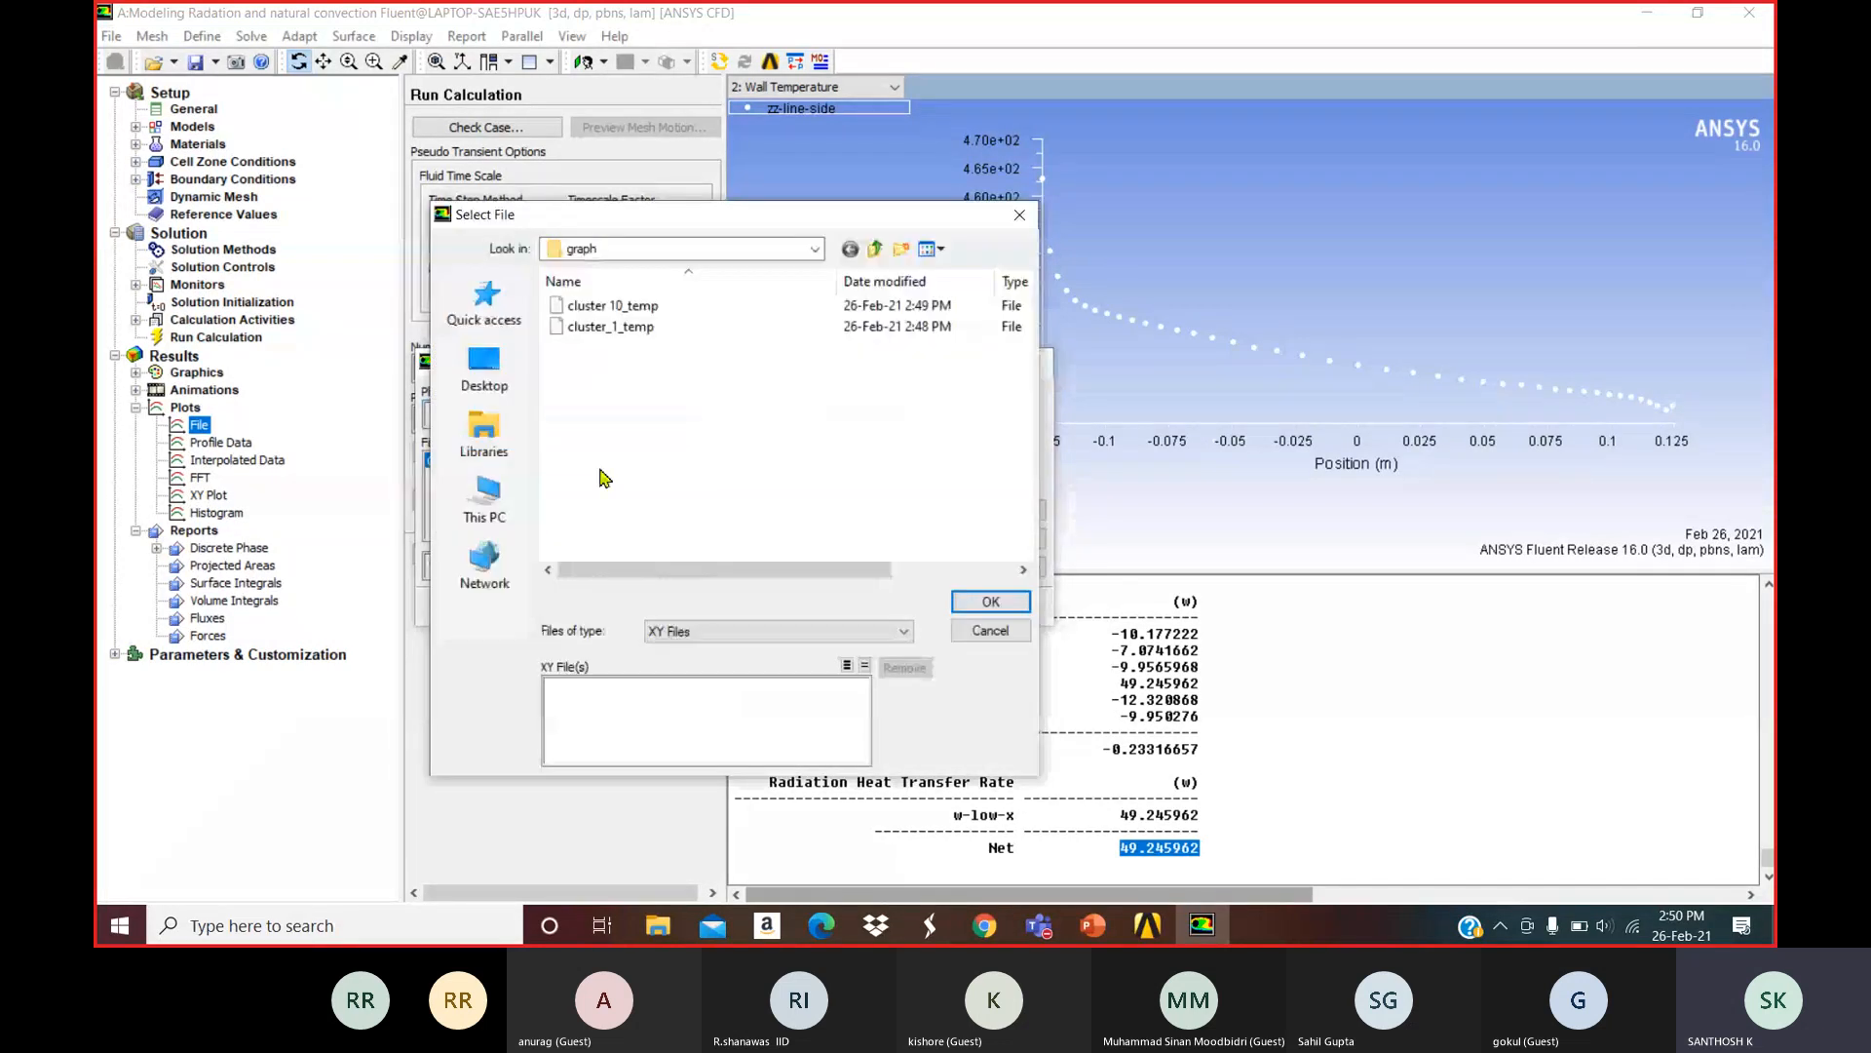
pyautogui.click(612, 305)
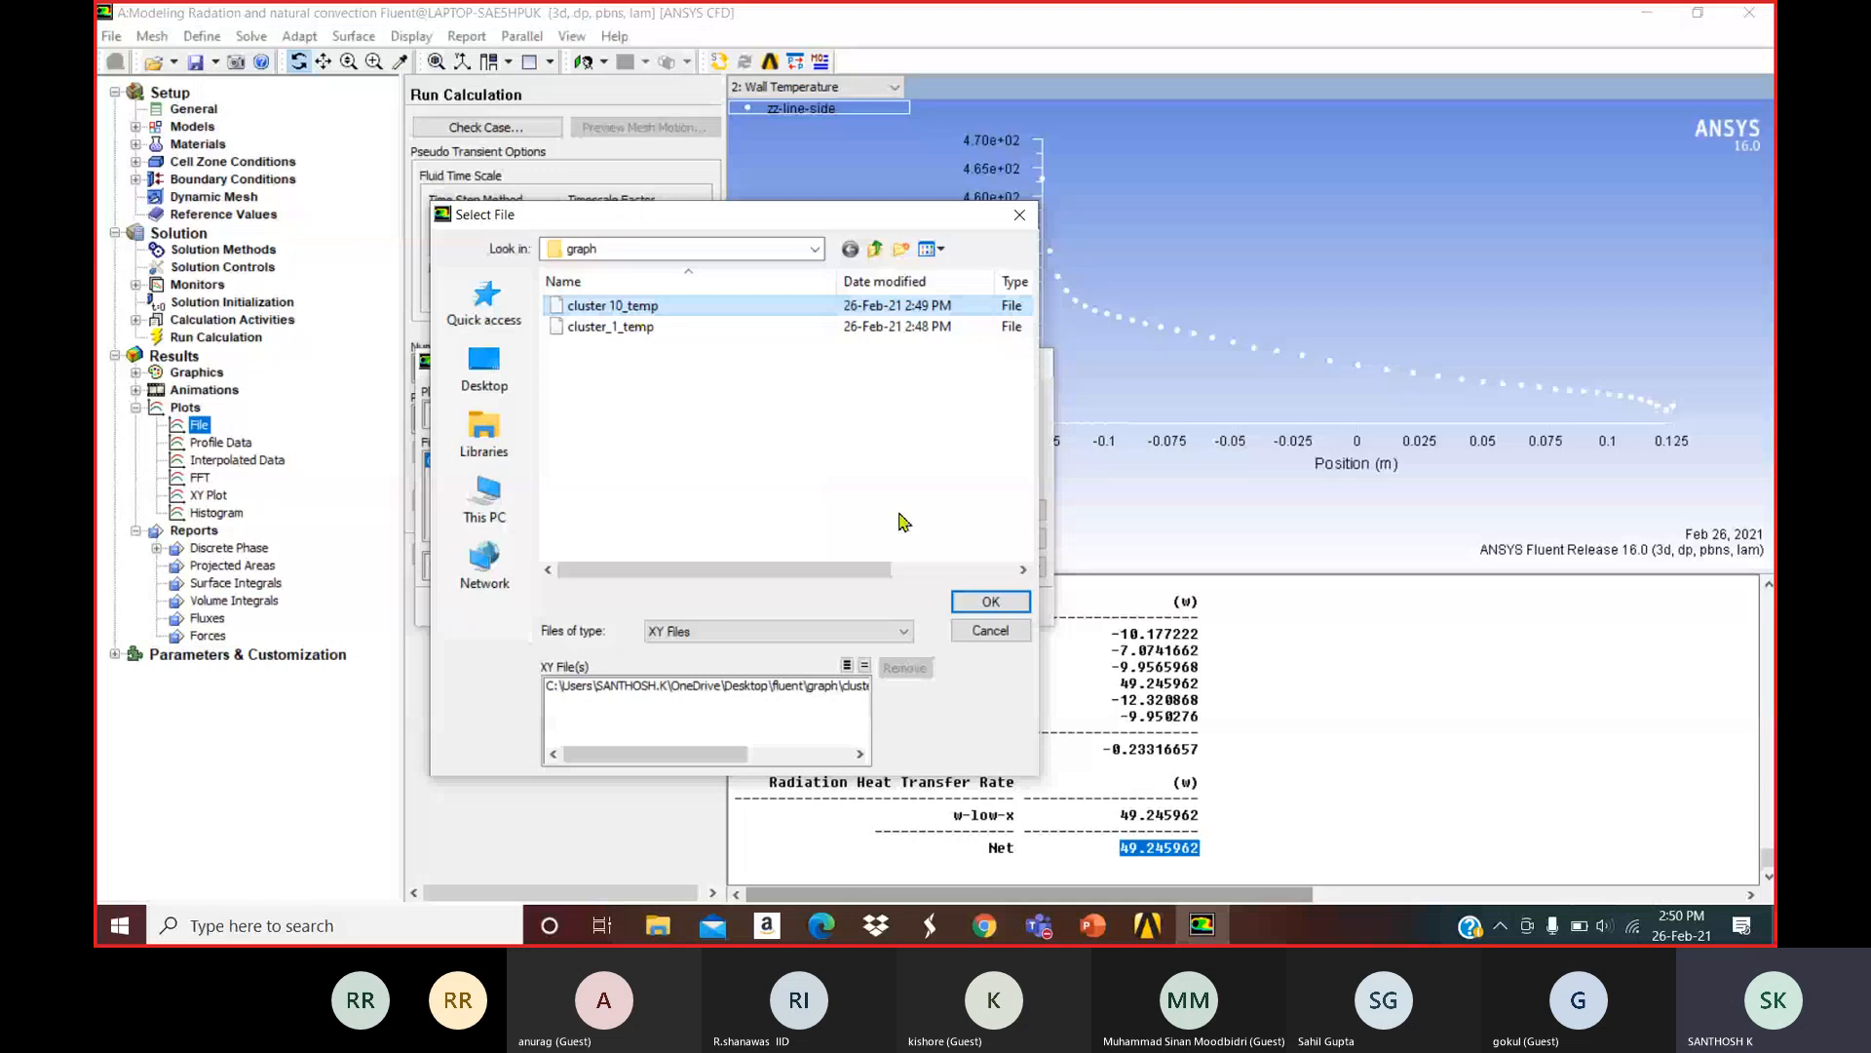
pyautogui.press('Return')
pyautogui.click(596, 608)
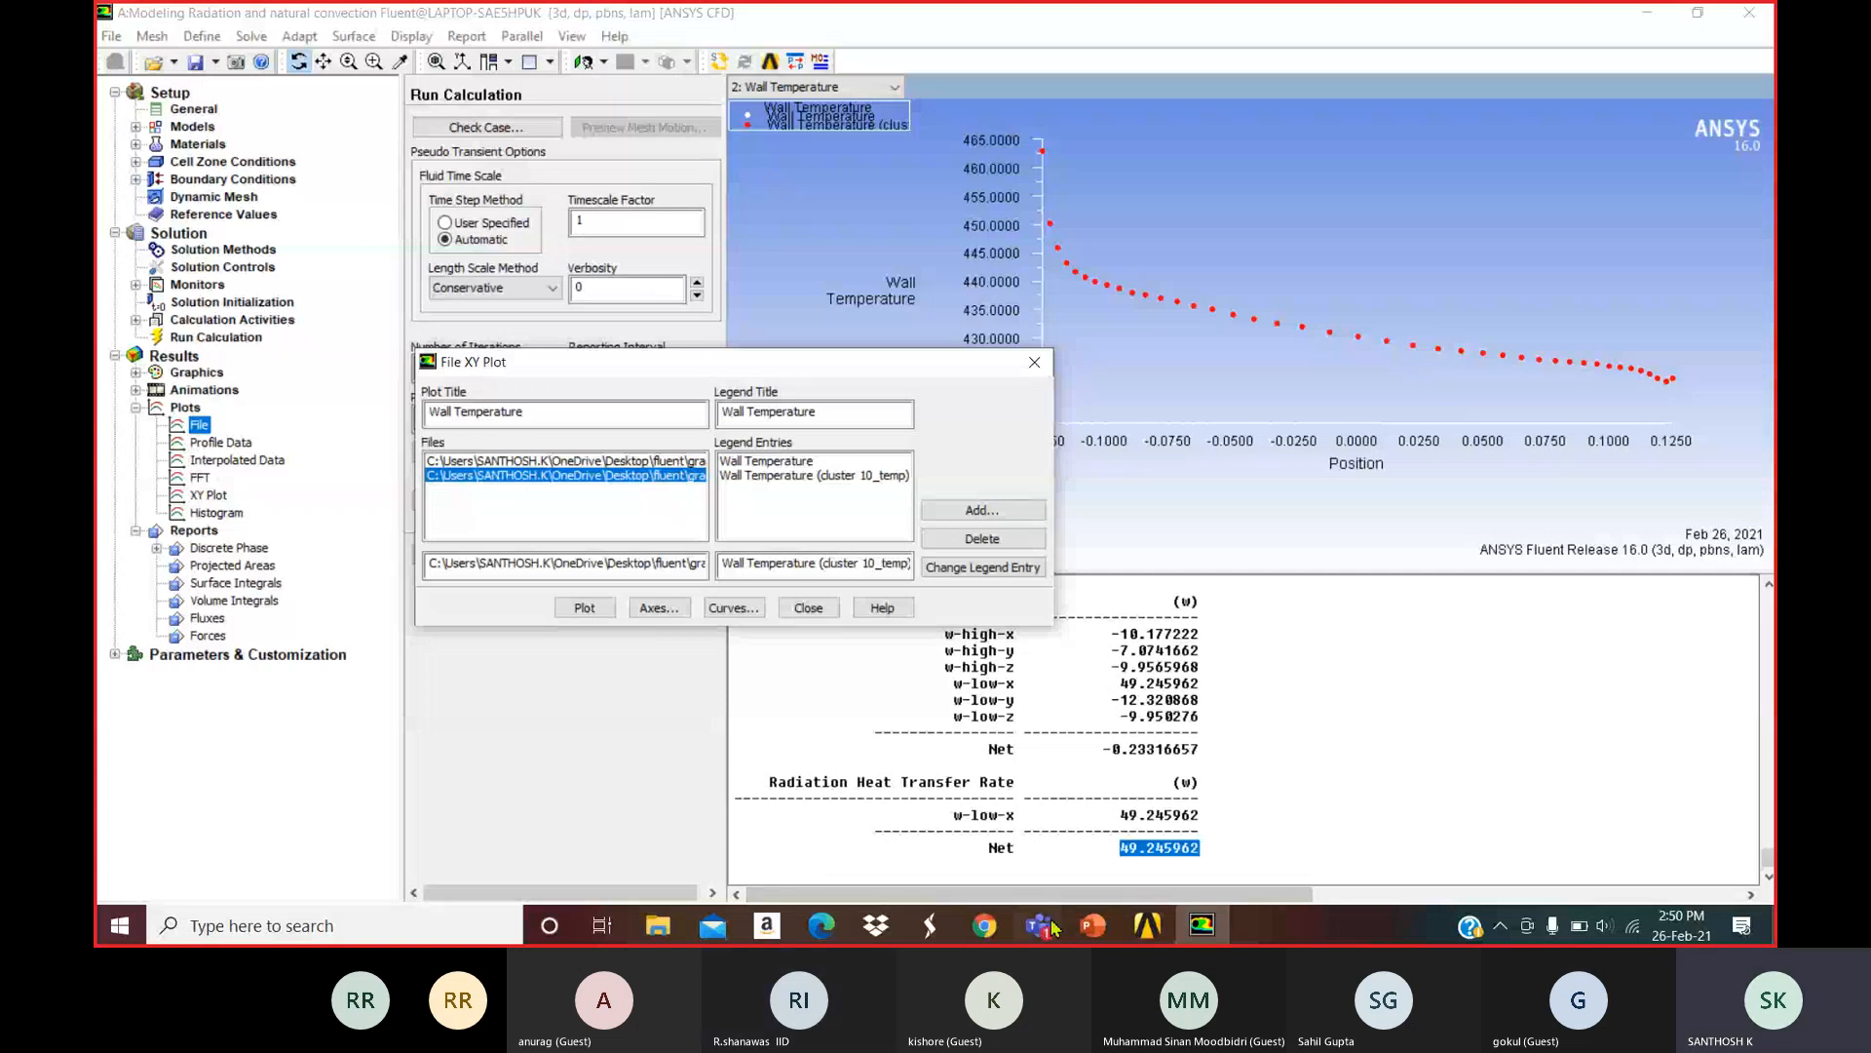
# Switch to the Microsoft Teams meeting window and maximize it.
pyautogui.click(1036, 769)
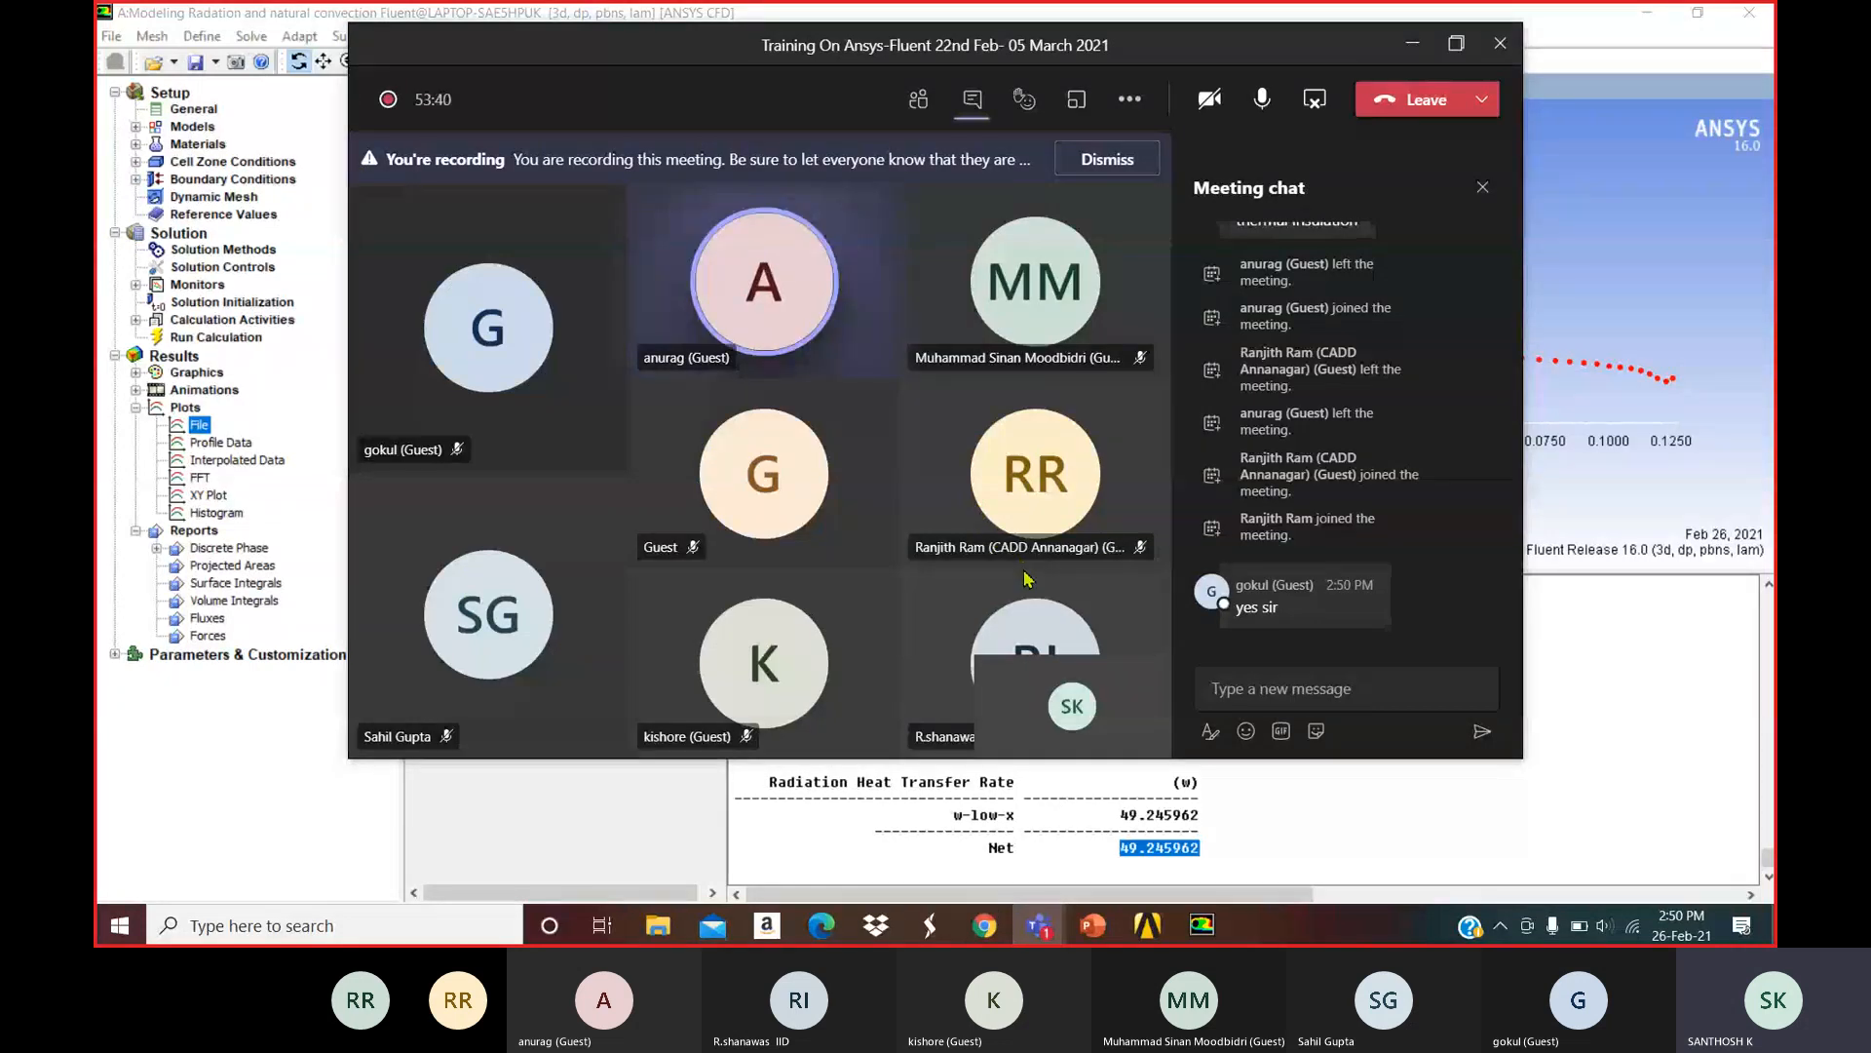
pyautogui.click(1456, 42)
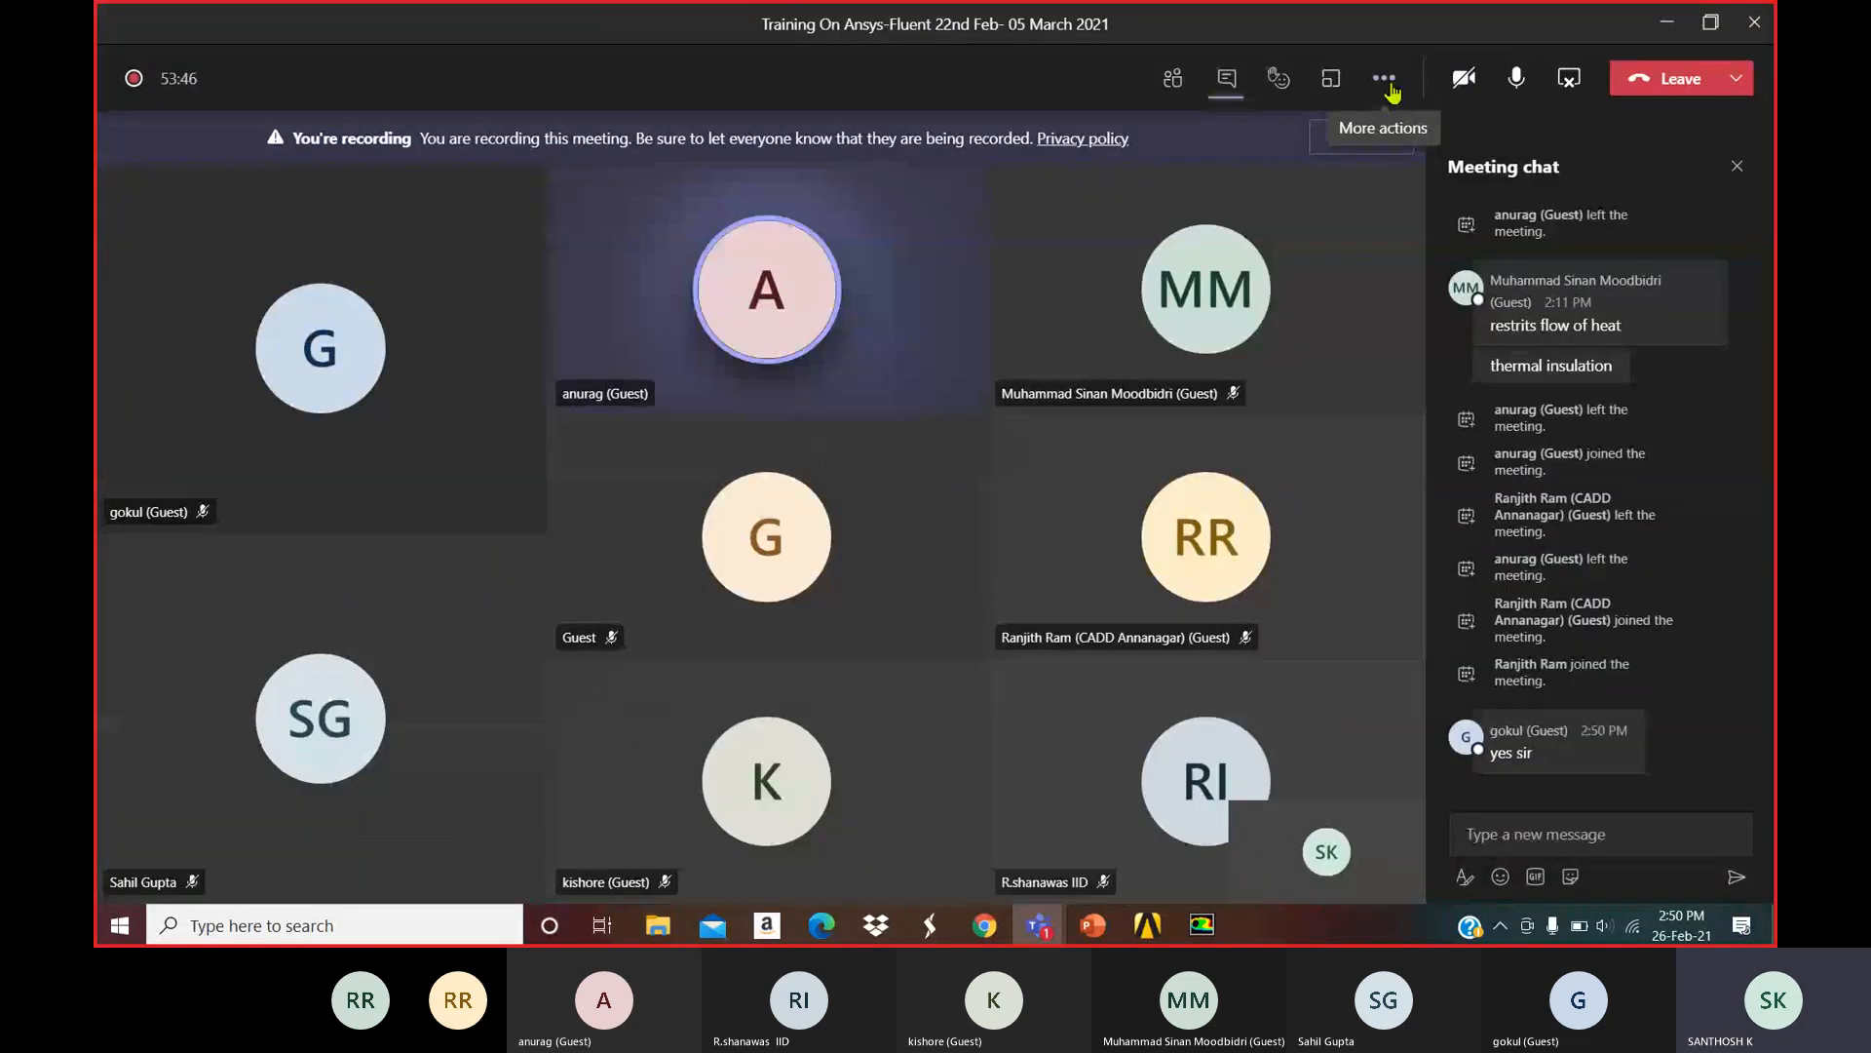